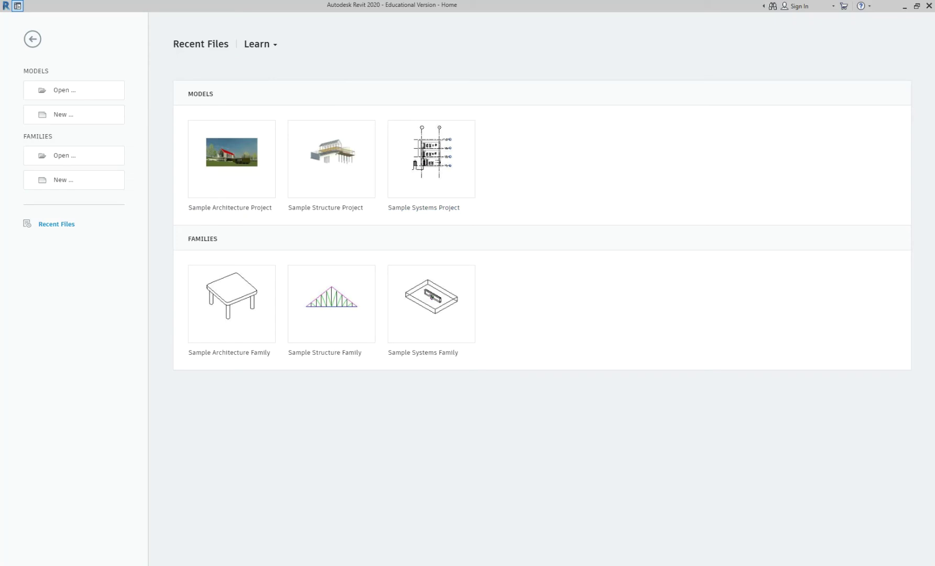
key("ctrl+shift+Escape")
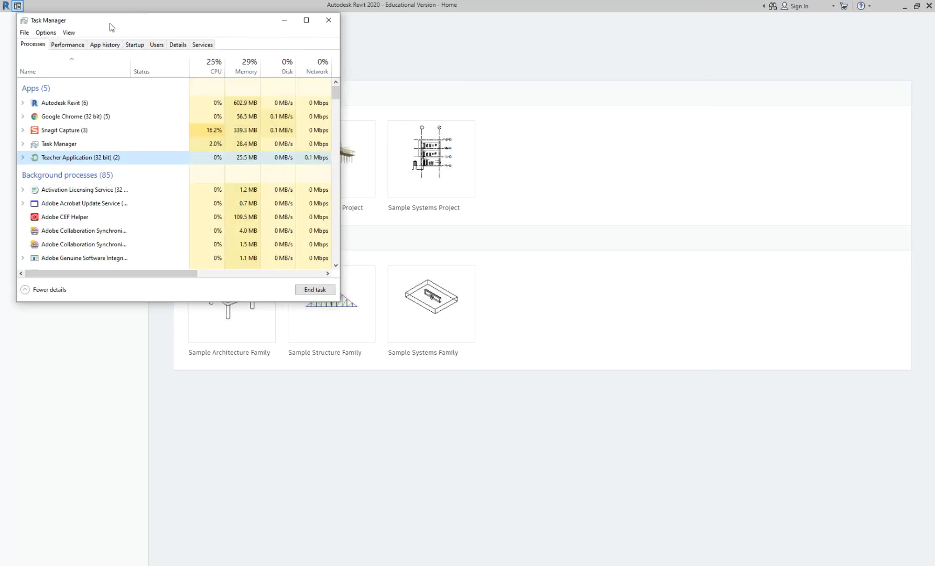
left_click(287, 22)
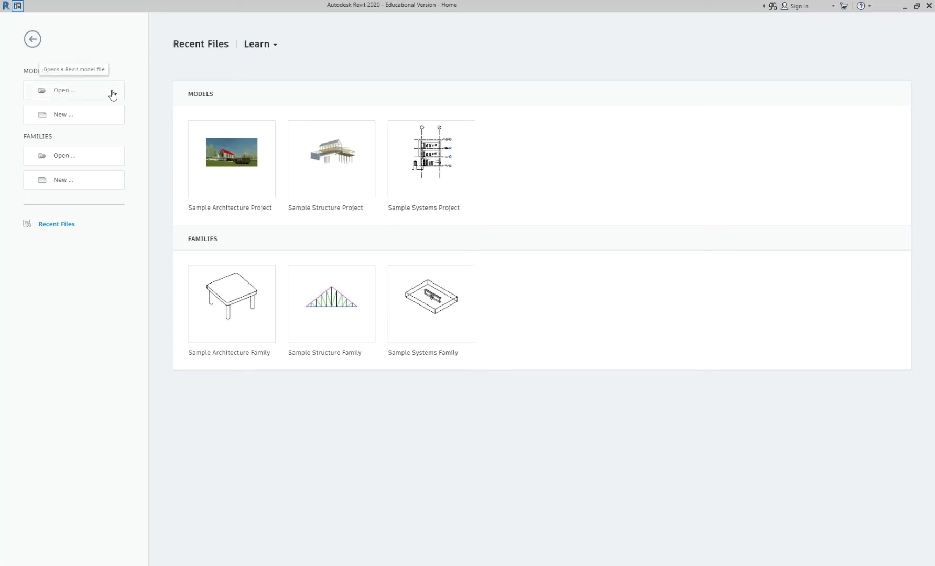
left_click(71, 95)
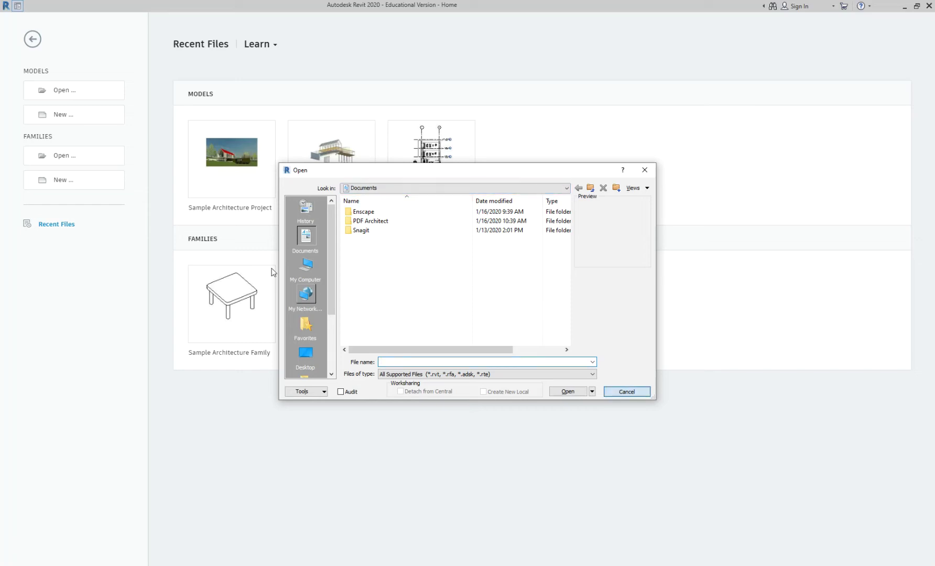
left_click(621, 392)
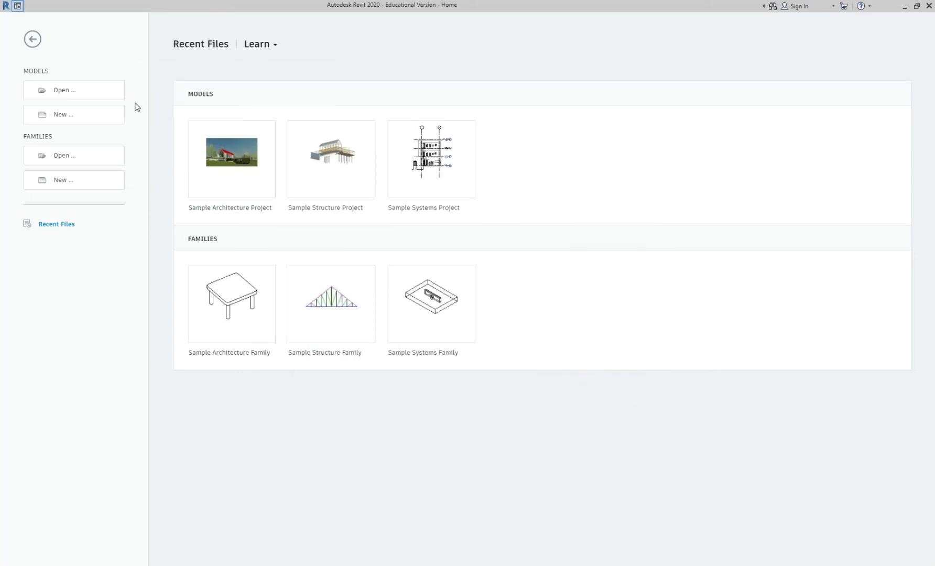
Step: Create a new project from the Architectural Template
left_click(72, 119)
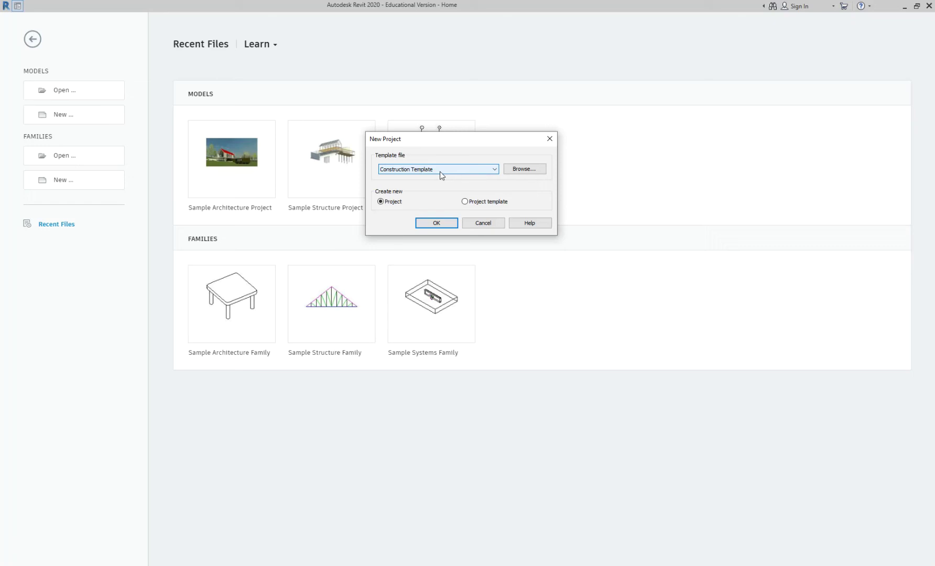
left_click(479, 173)
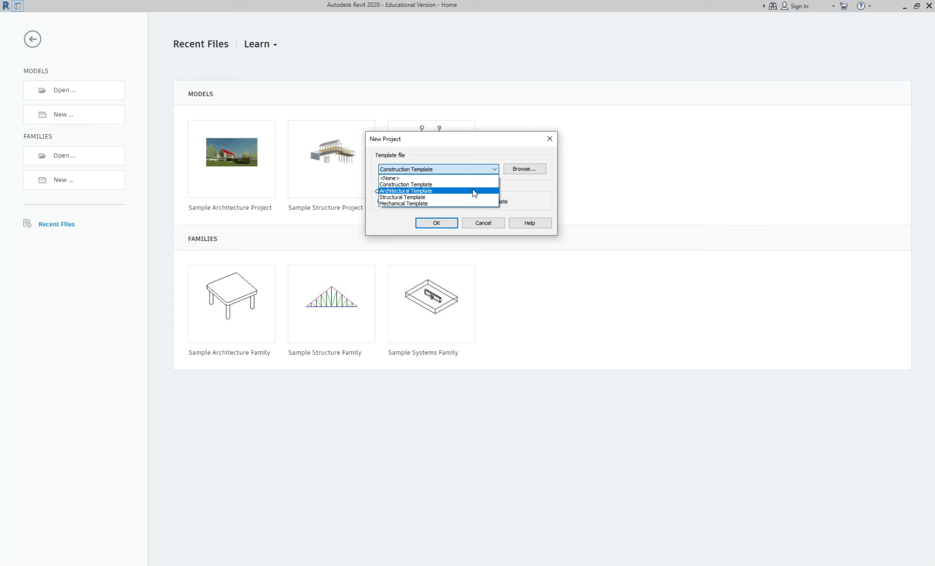
left_click(472, 156)
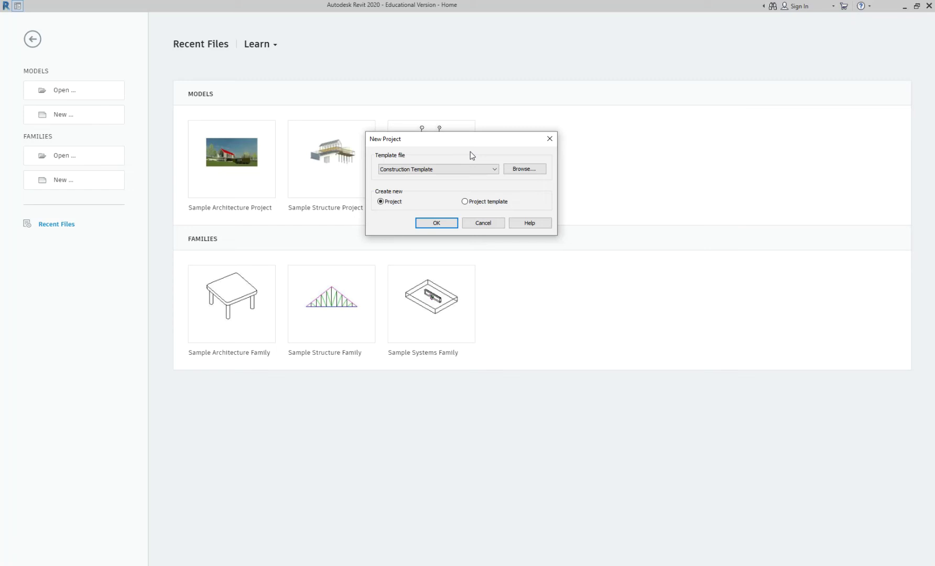
left_click(473, 168)
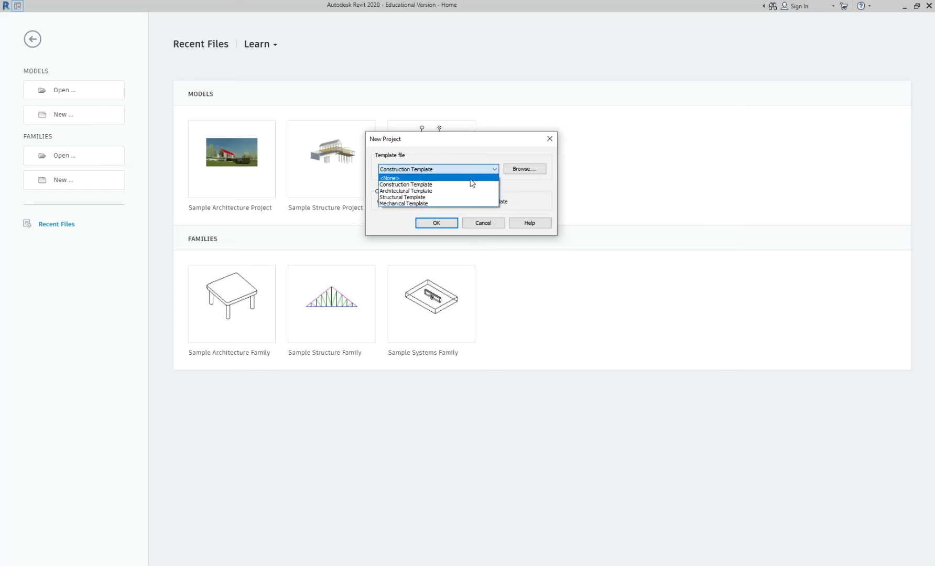
left_click(469, 191)
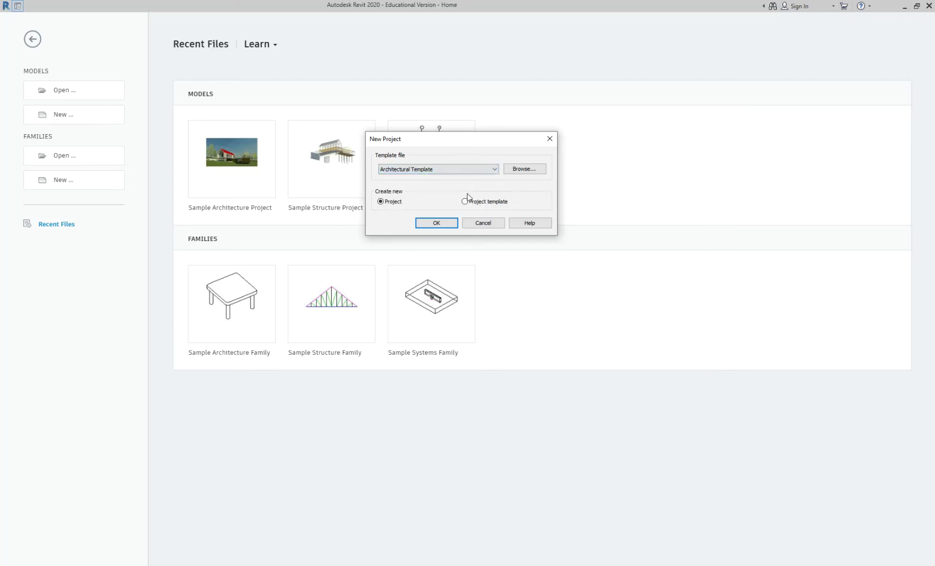
left_click(434, 223)
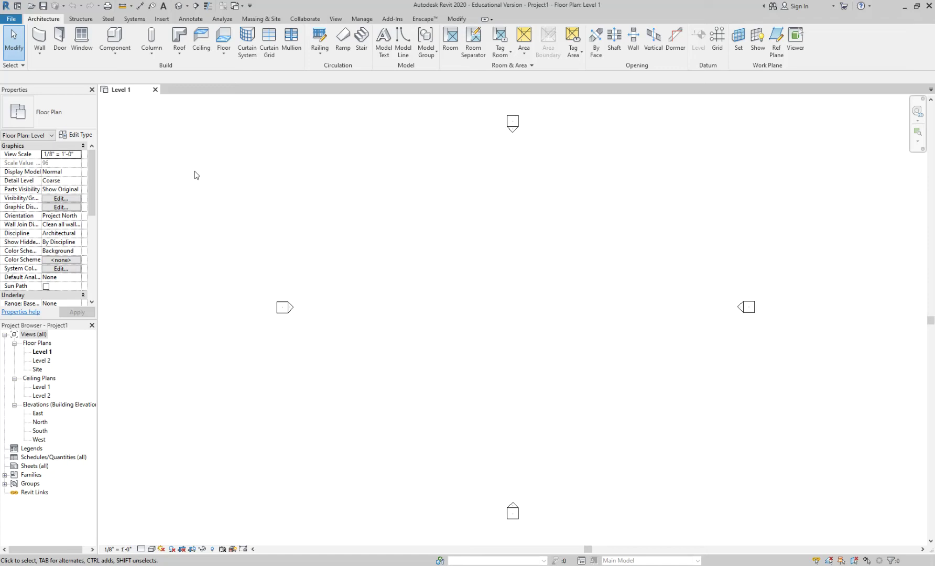
Step: Examine the wall types available to the Wall tool in the architectural project, and close the project without saving
key("w")
key("a")
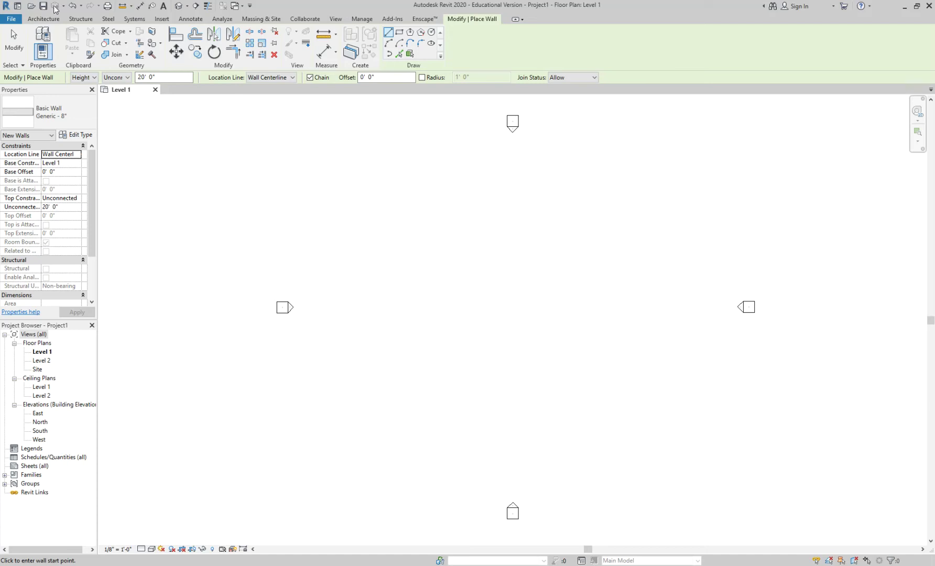
left_click(7, 110)
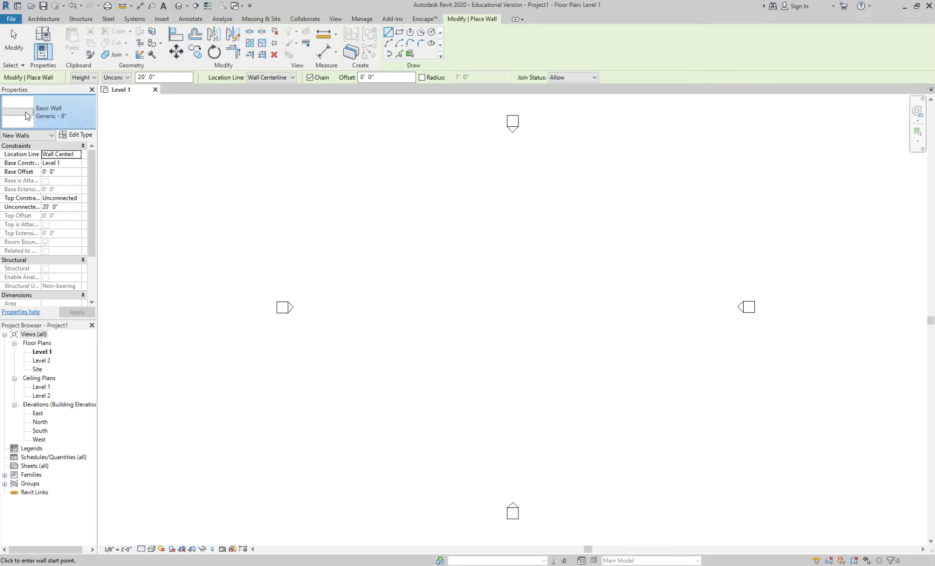
left_click(7, 111)
mouse_move(57, 184)
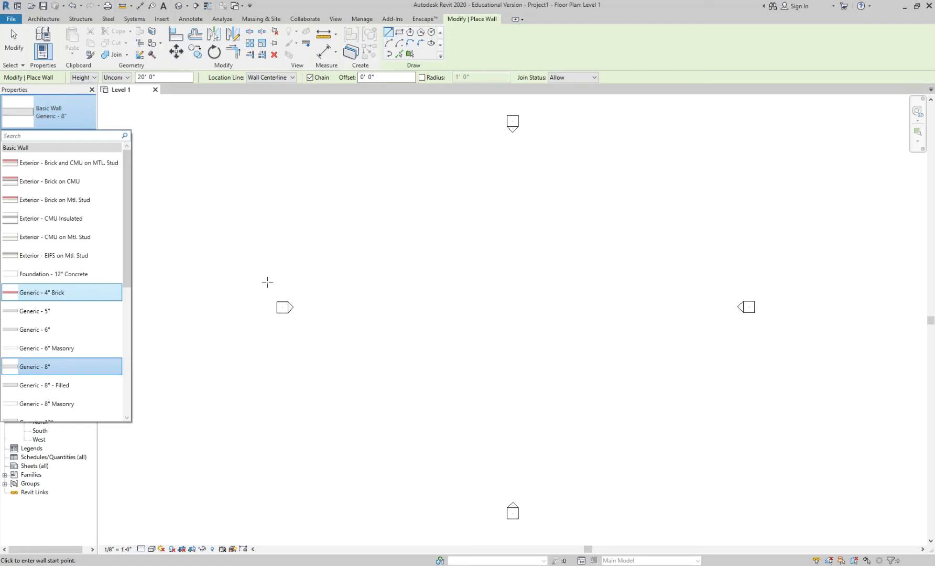
left_click(313, 256)
key("Escape")
key("Escape")
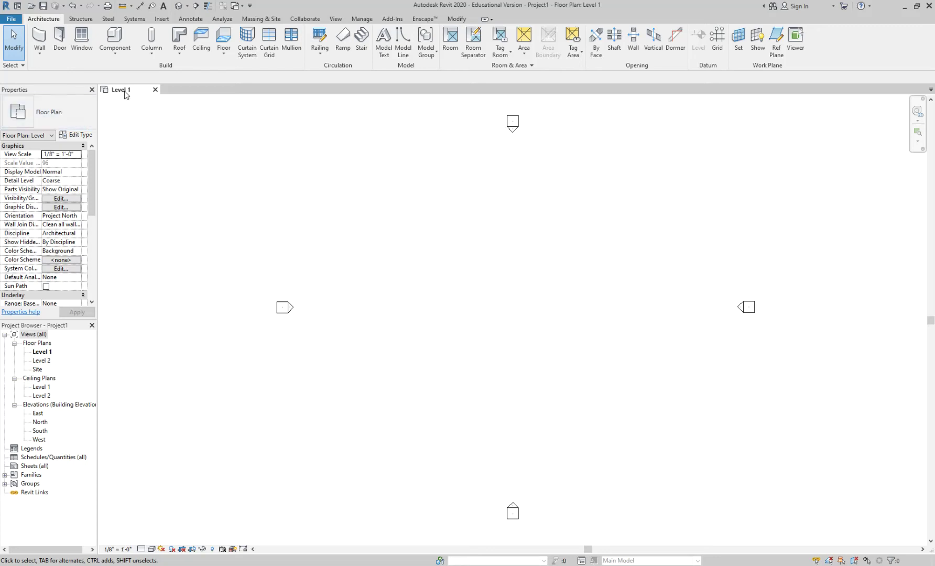
left_click(156, 90)
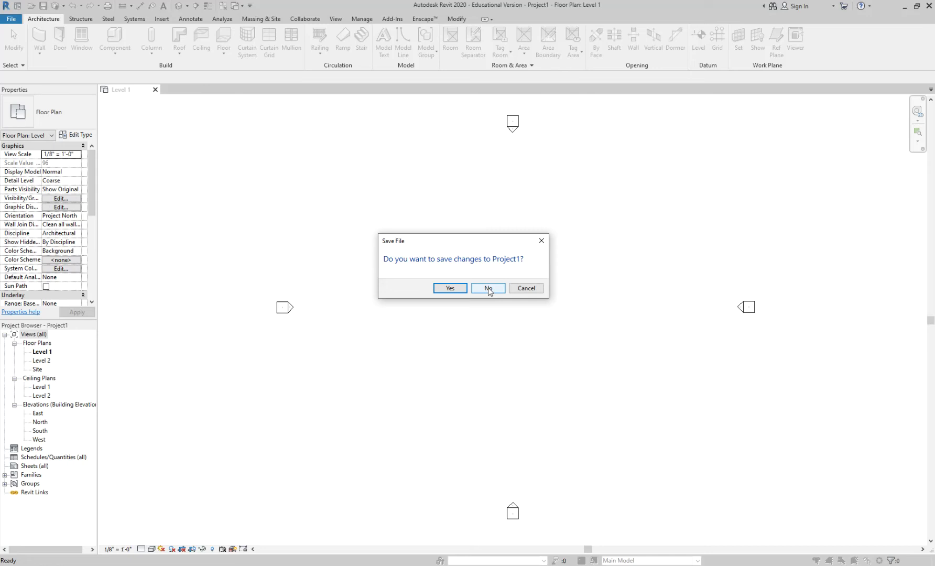
left_click(489, 289)
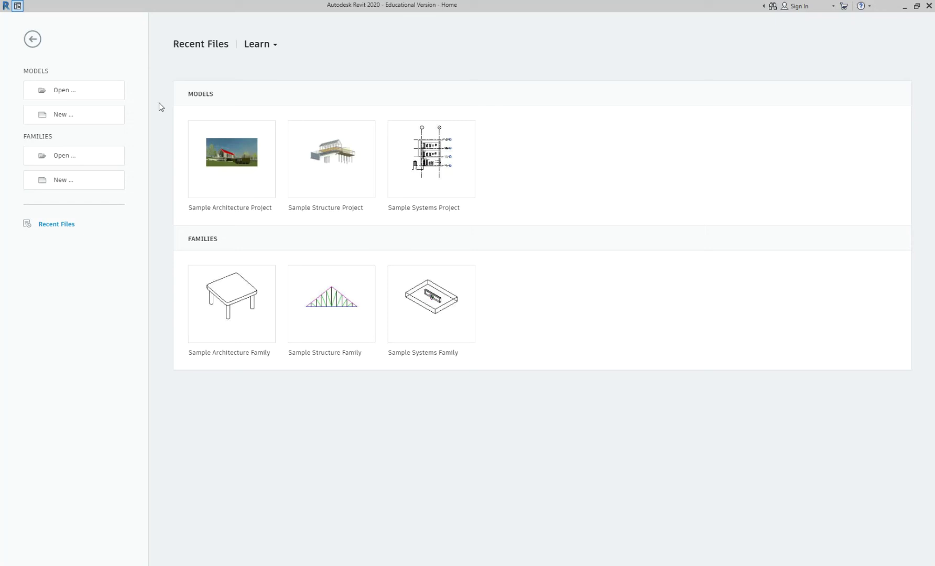
Step: Create a new project from the Residential-Default.rte template in the US Imperial folder
left_click(105, 120)
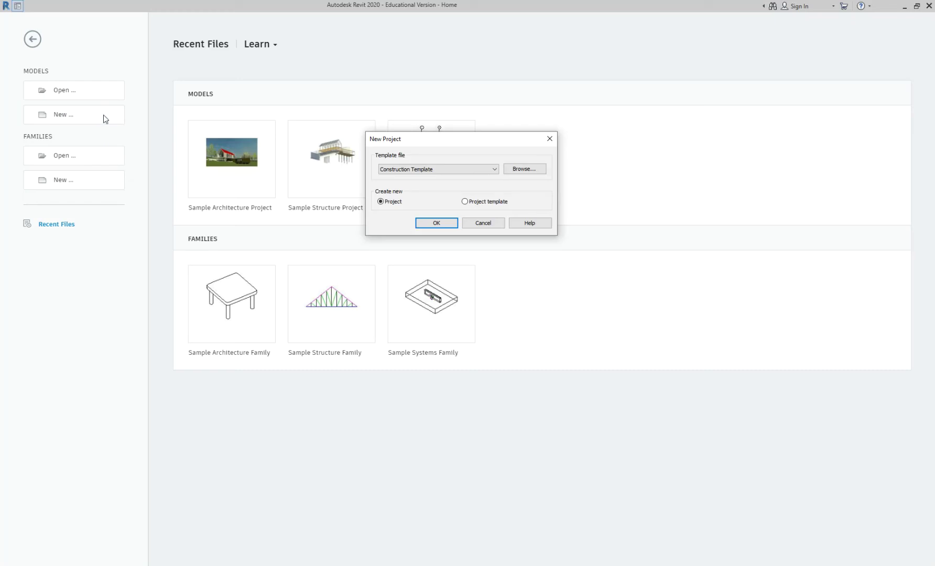
left_click(525, 168)
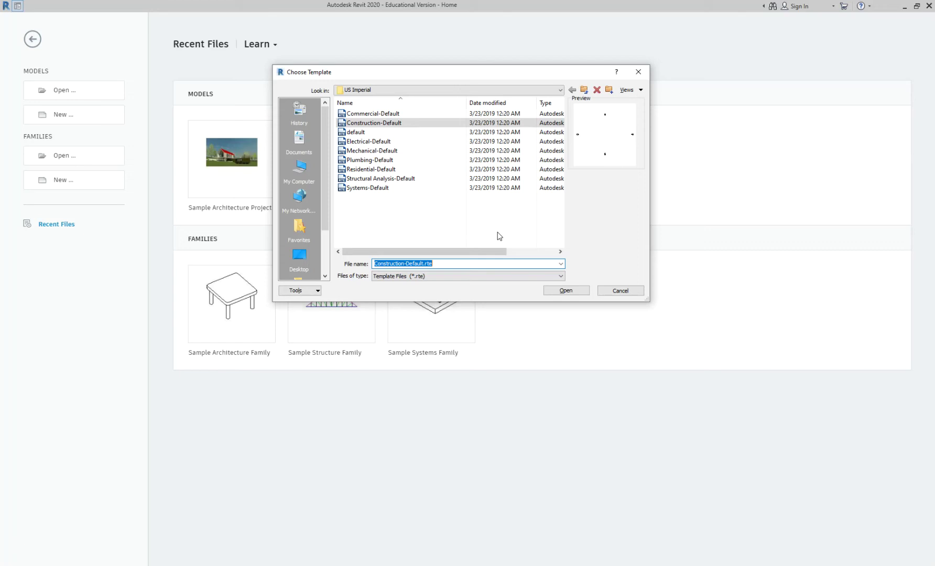
left_click(389, 169)
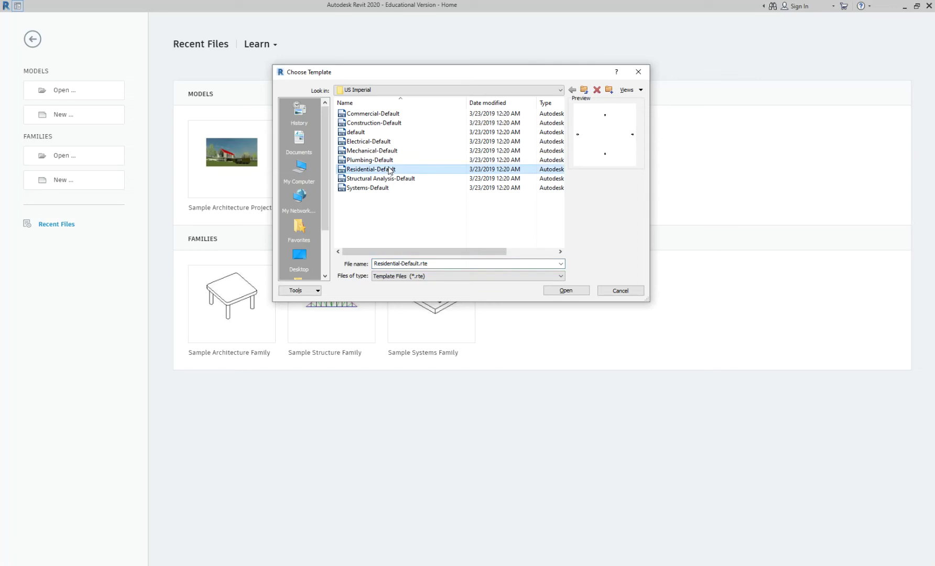
left_click(562, 292)
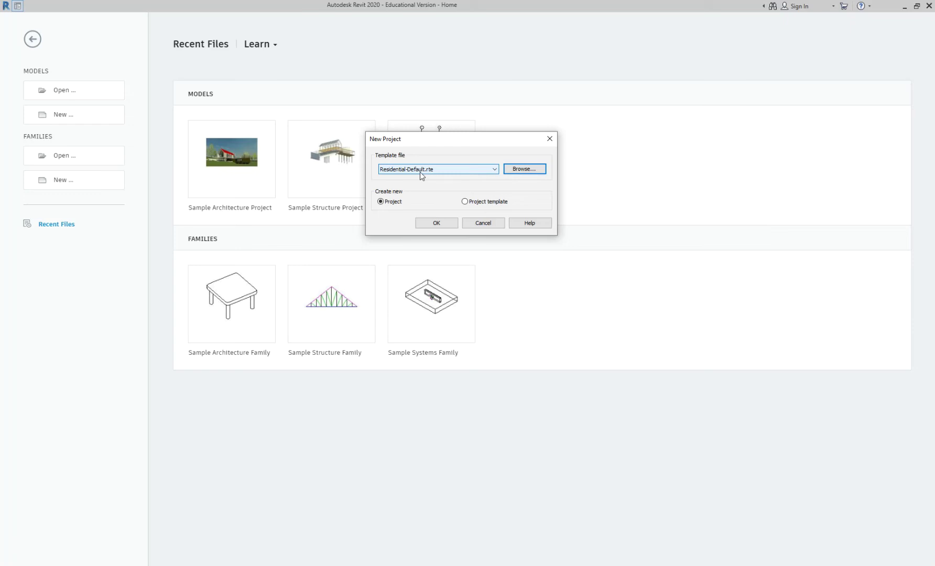
left_click(443, 221)
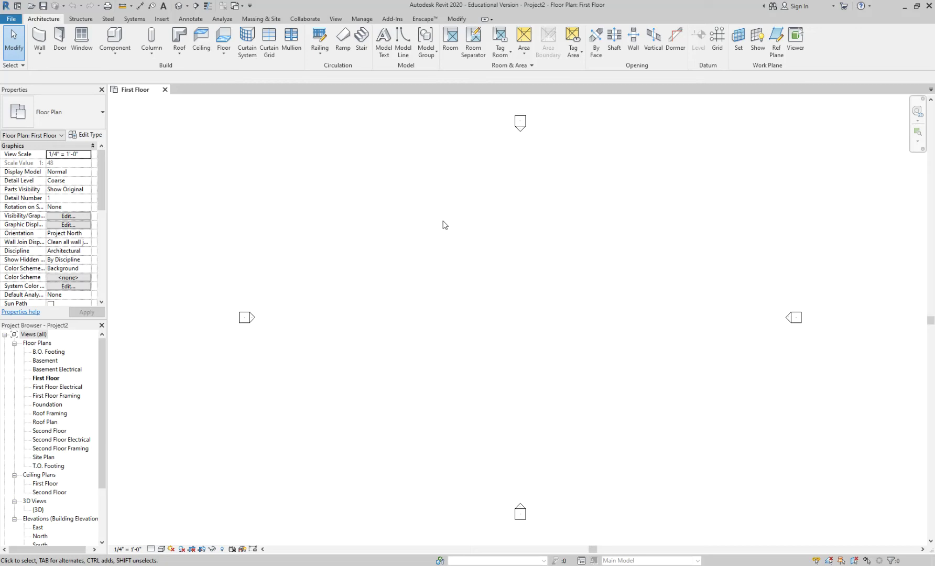
Step: Examine the wall types the residential template offers for the Wall tool, and close the project without saving
key("w")
key("a")
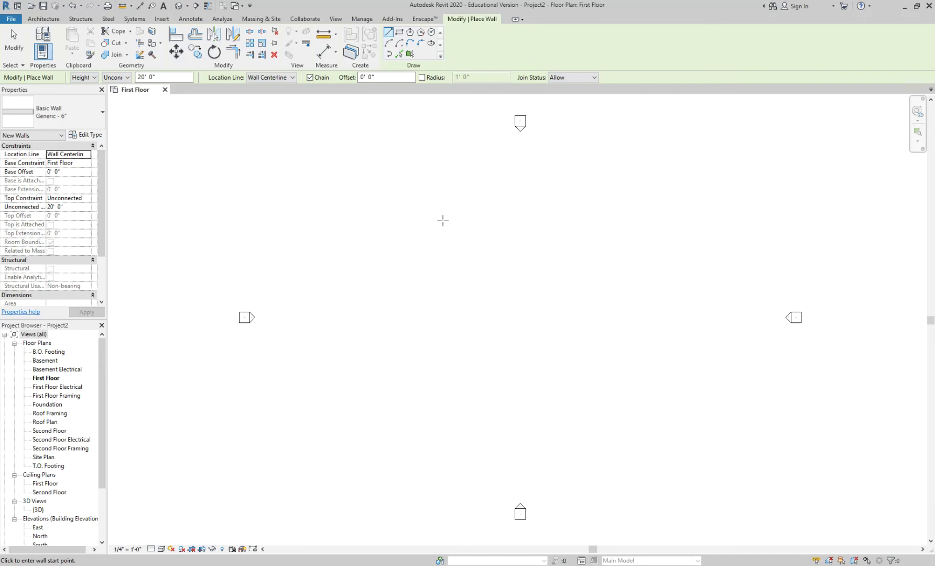
left_click(70, 118)
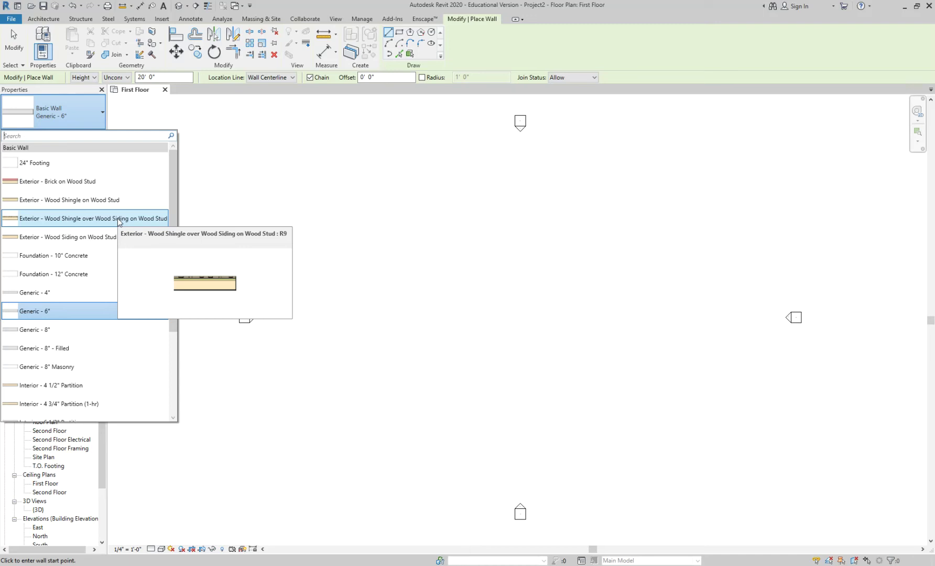
left_click(118, 219)
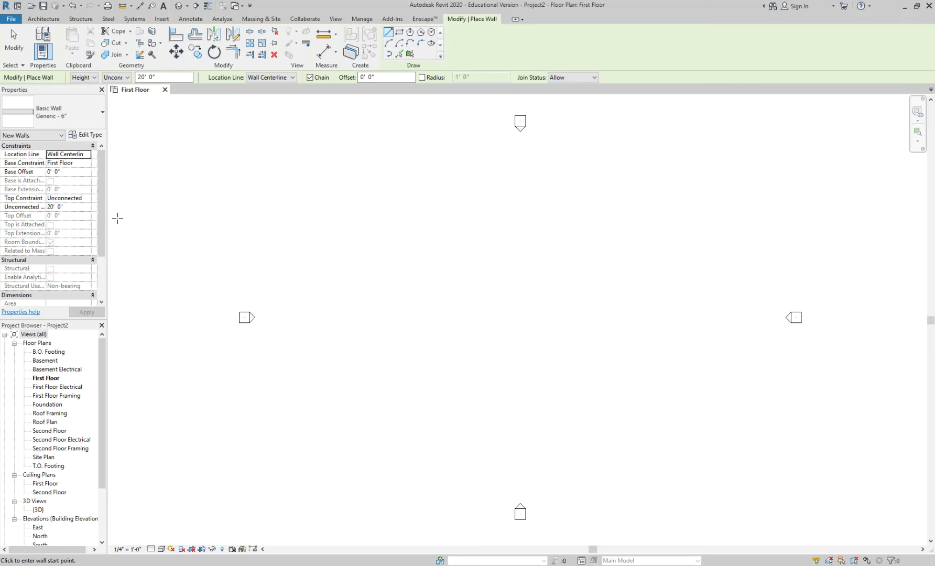
left_click(164, 90)
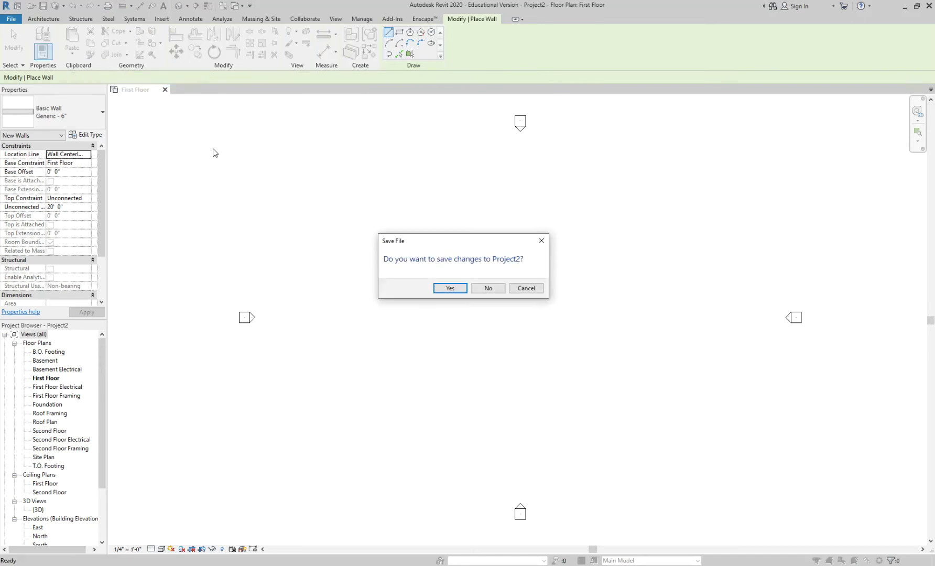
left_click(488, 289)
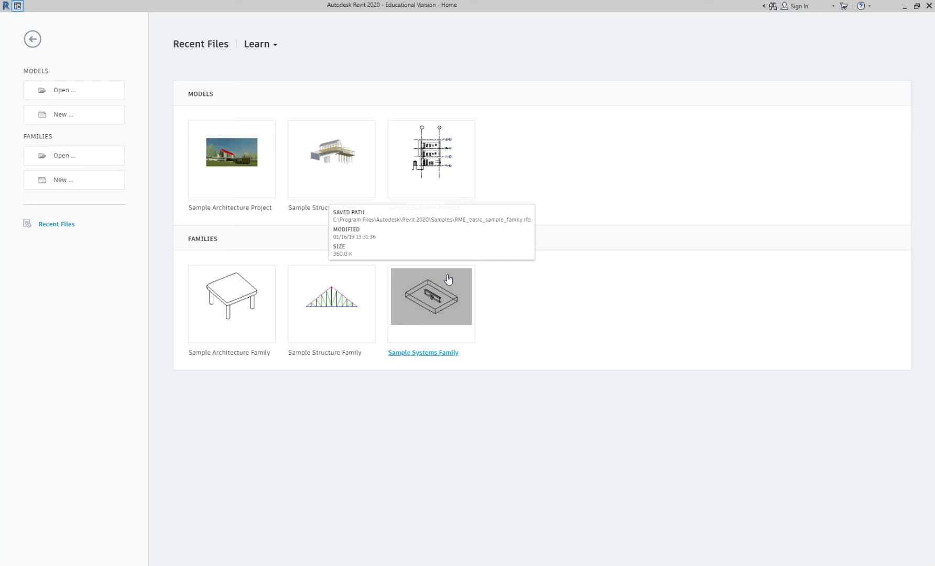
Step: Start another new project based on the US Imperial template file Residential-Default.rte
left_click(60, 92)
key("Escape")
left_click(67, 117)
left_click(542, 171)
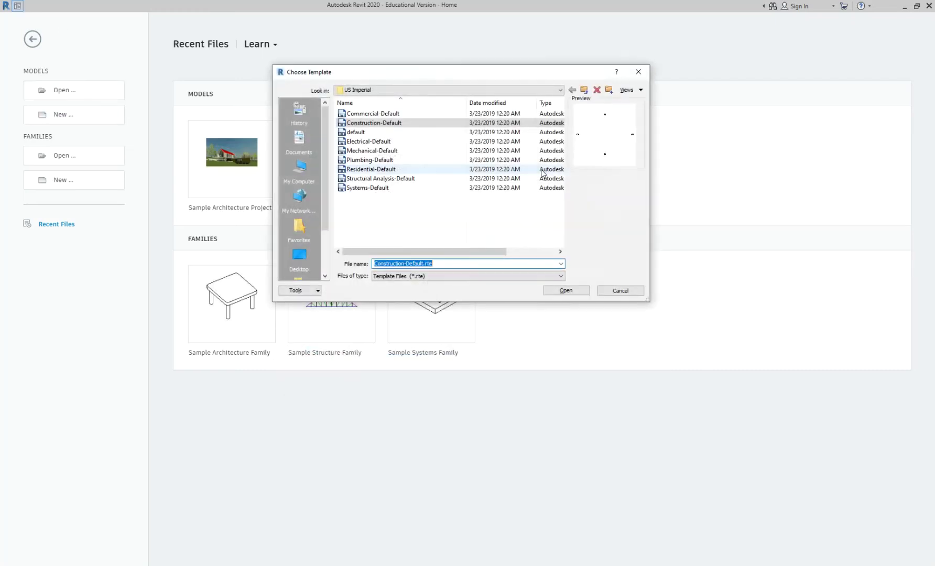
left_click(371, 169)
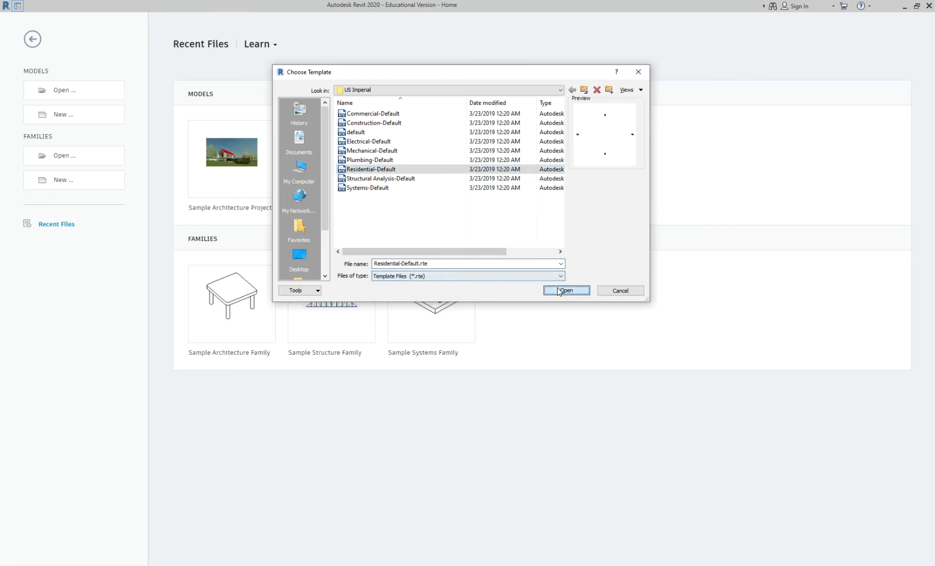
left_click(561, 290)
left_click(448, 224)
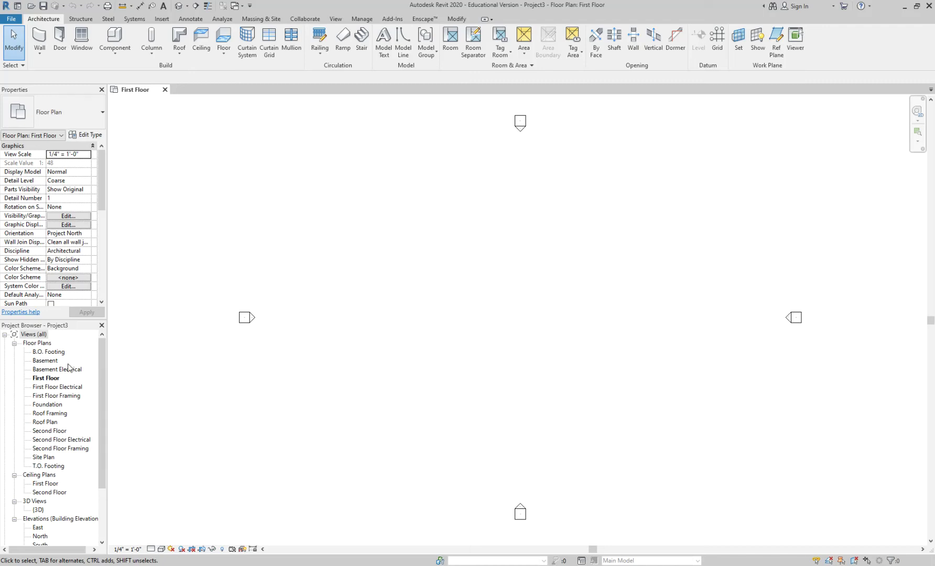
Step: Open the {3D} view and the North elevation, and tile them alongside the First Floor plan
double_click(38, 509)
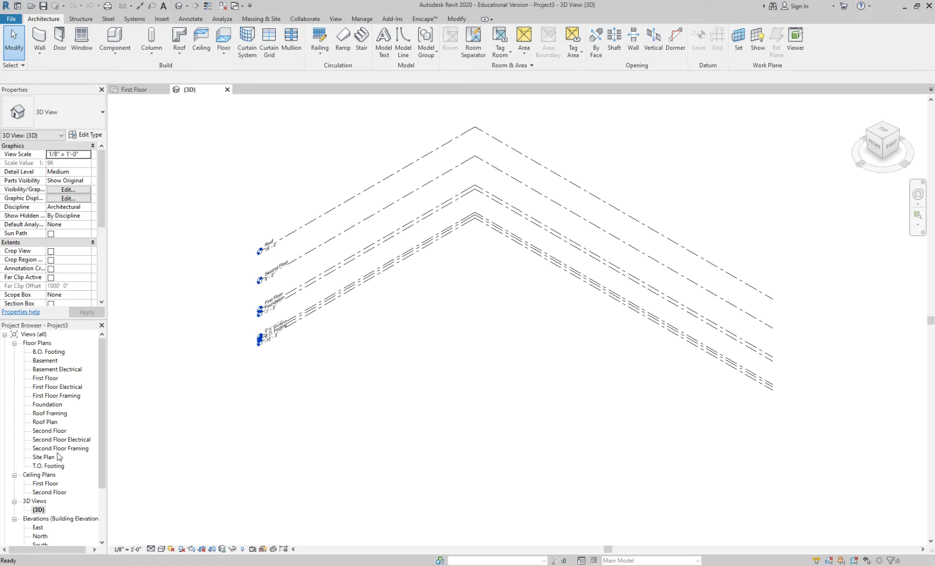
scroll(59, 457, "down", 3)
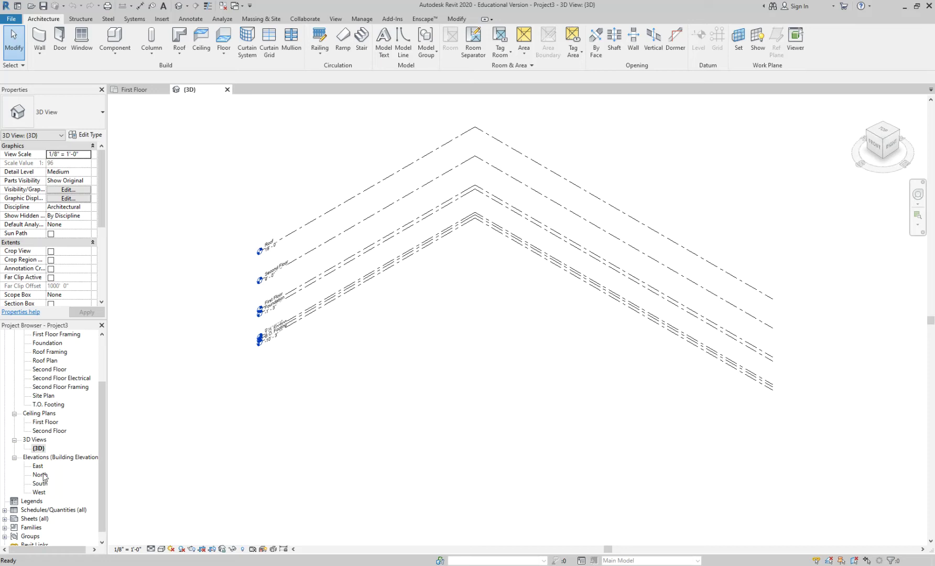
double_click(40, 474)
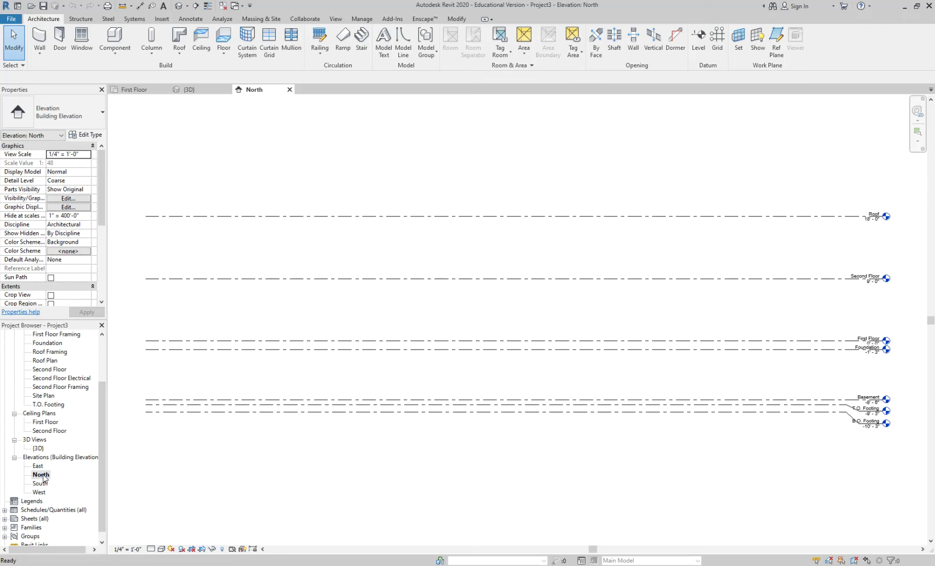
key("w")
key("t")
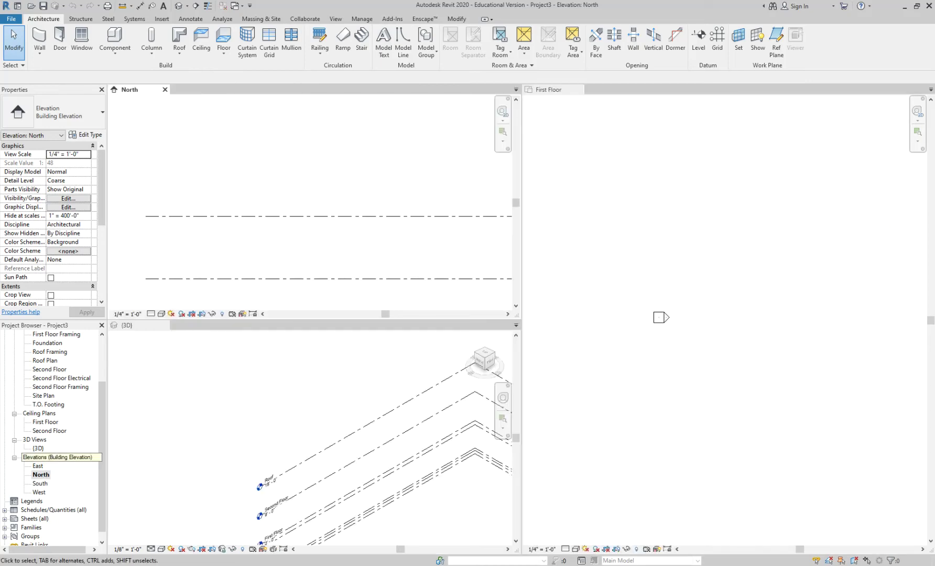
Step: Reframe the First Floor plan, North elevation and {3D} view so their contents fit within their tiles
left_click(651, 227)
middle_click_drag(713, 228, 672, 236)
left_click(388, 234)
scroll(388, 234, "down", 5)
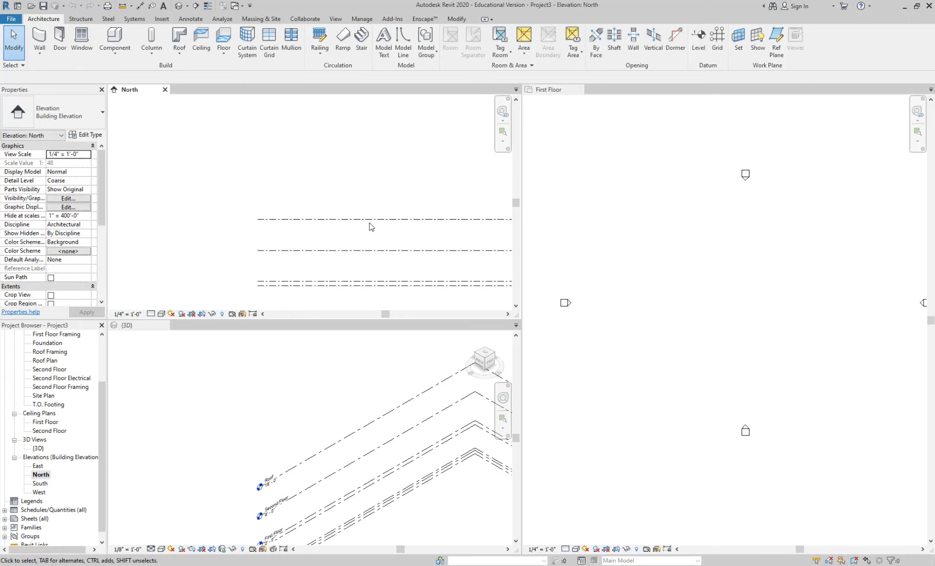
left_click(345, 337)
middle_click_drag(351, 361, 264, 367)
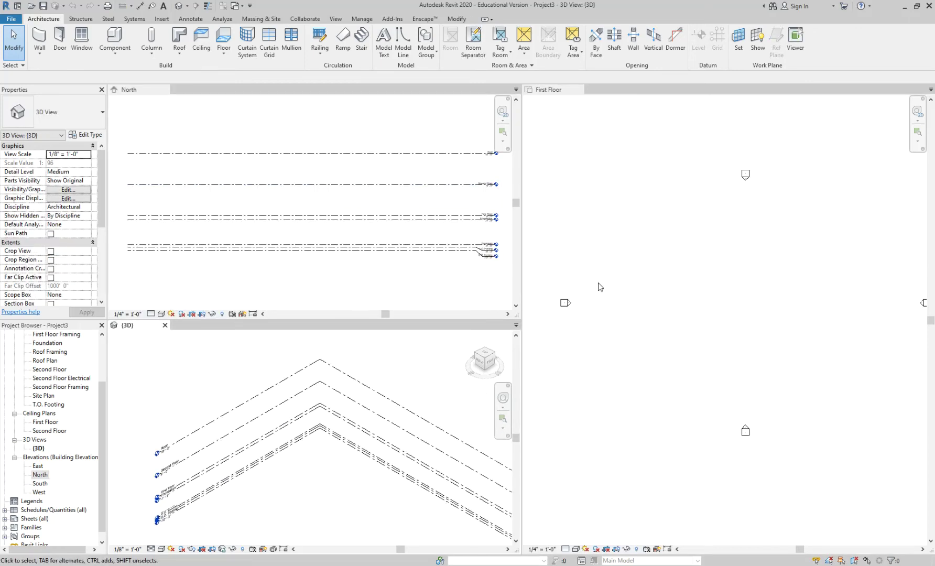
Step: Widen the First Floor plan's tile and centre the four elevation markers within it
left_click(615, 276)
scroll(655, 261, "down", 2)
scroll(674, 278, "up", 2)
middle_click_drag(715, 280, 678, 283)
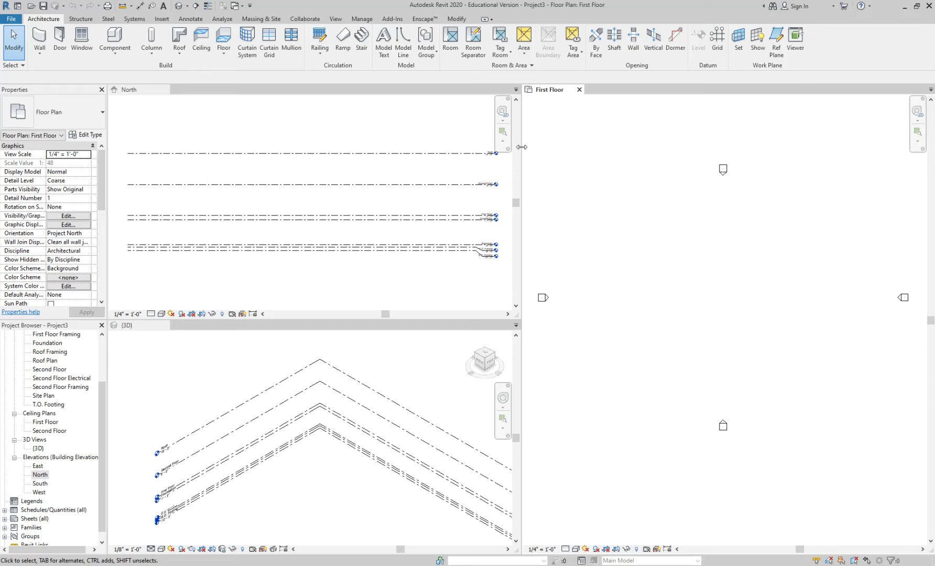
left_click_drag(521, 147, 452, 150)
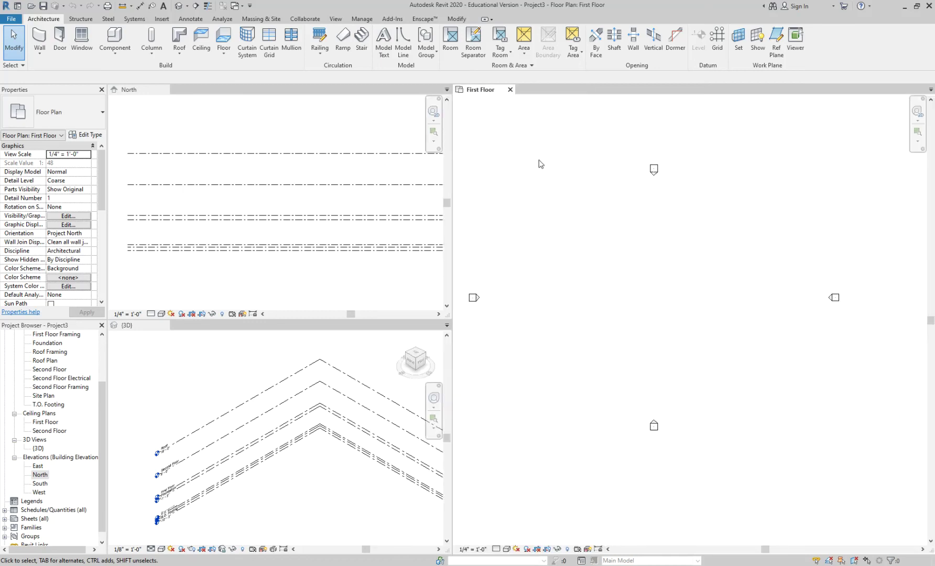
scroll(659, 254, "up", 1)
middle_click_drag(684, 255, 670, 258)
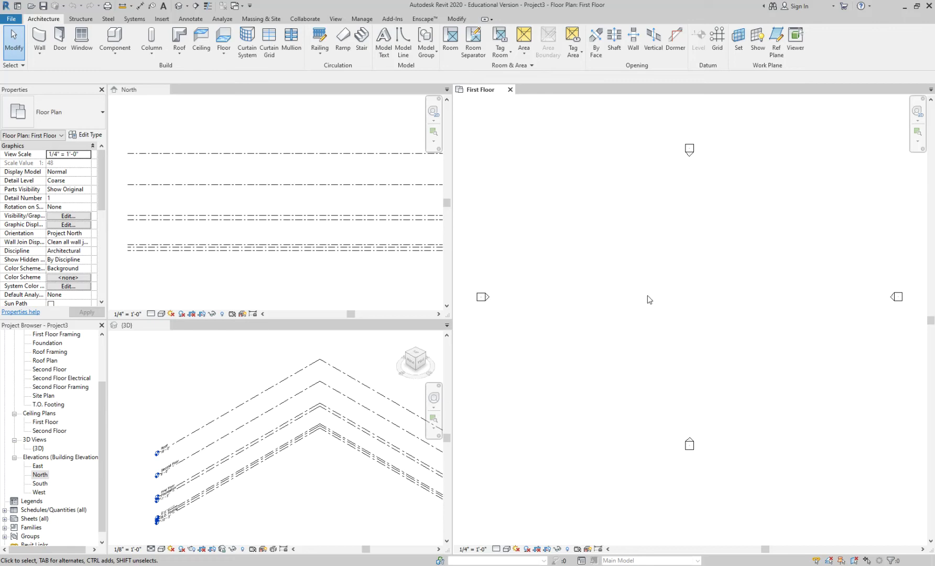
middle_click_drag(655, 301, 658, 286)
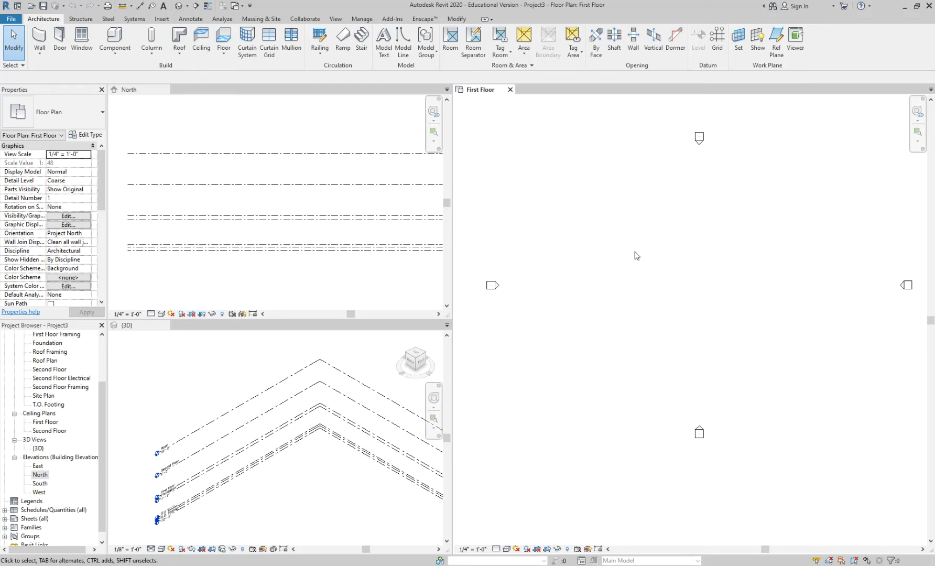
Step: Reframe the {3D} view and North elevation to fit their narrower tiles, and make the First Floor plan active again
middle_click_drag(323, 387, 304, 375)
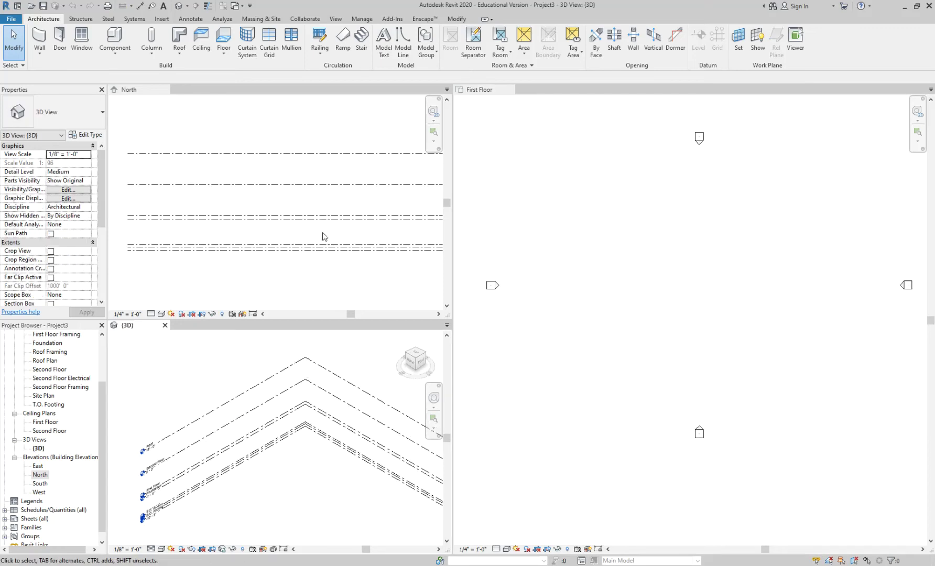
scroll(316, 186, "down", 3)
left_click(359, 348)
scroll(352, 362, "up", 1)
middle_click_drag(358, 365, 338, 356)
left_click(728, 203)
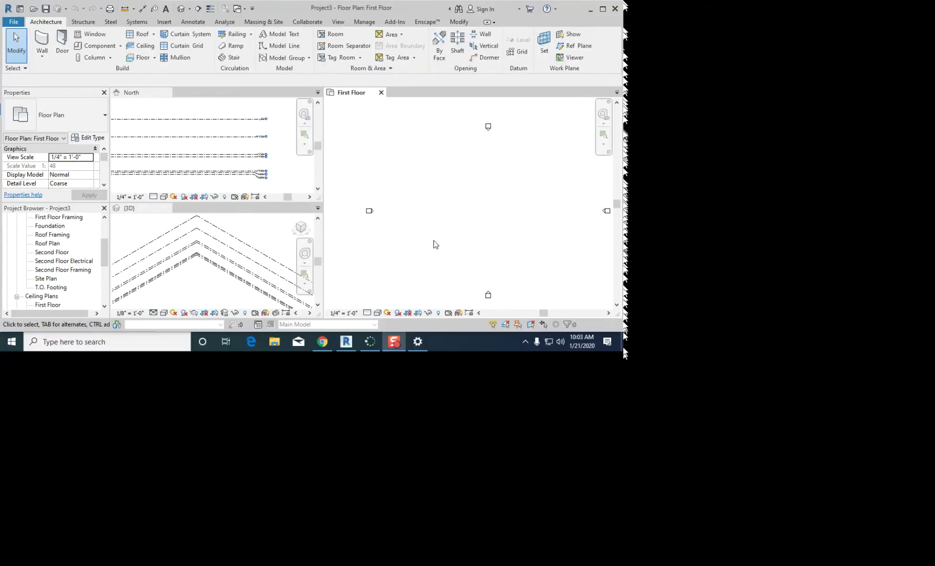
middle_click_drag(459, 161, 450, 180)
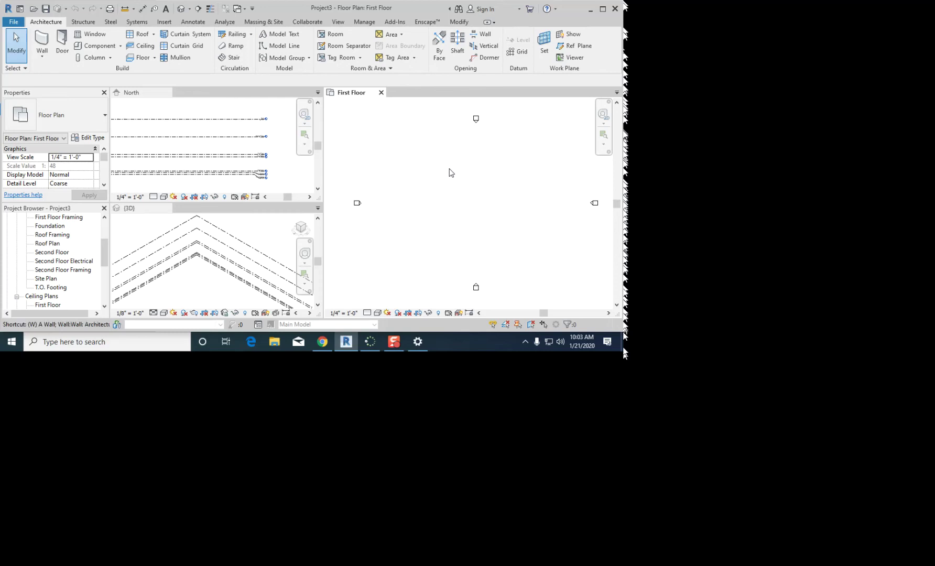
Step: Draw a closed, irregular nine-sided chain of Basic Wall Generic - 6" walls between the elevation markers on the First Floor plan
key("w")
key("a")
left_click(420, 172)
left_click(450, 143)
left_click(492, 172)
left_click(447, 199)
left_click(460, 244)
left_click(406, 244)
left_click(422, 192)
scroll(409, 185, "up", 2)
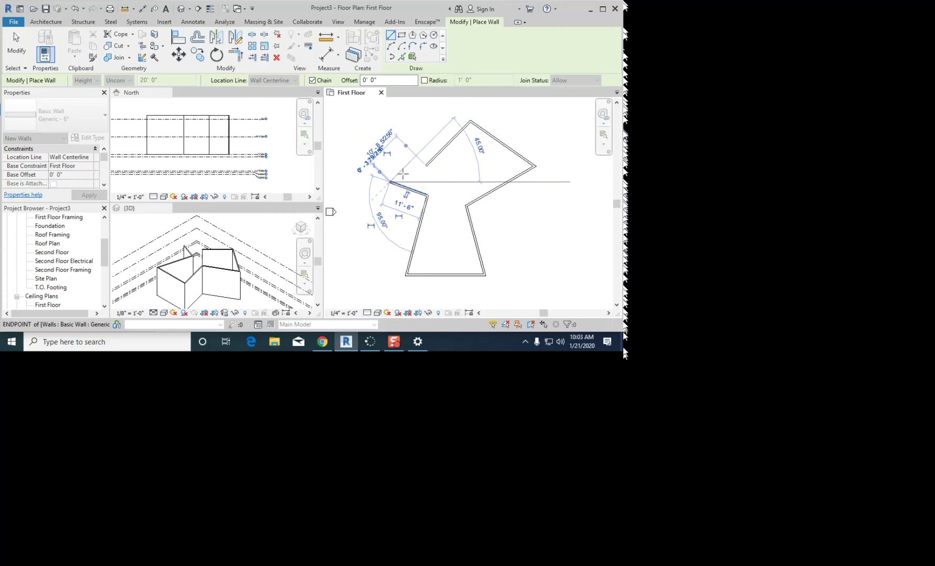
left_click(410, 137)
left_click(426, 164)
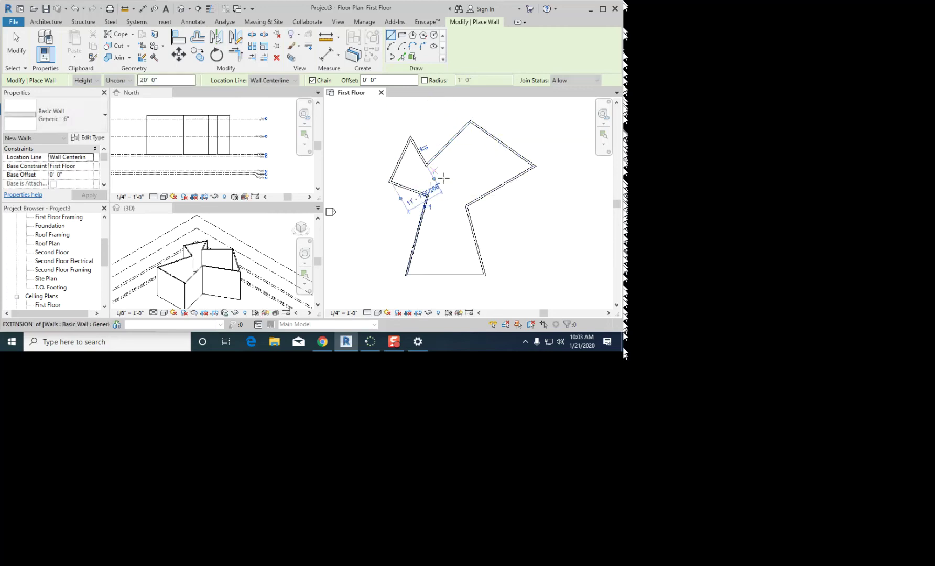
key("Escape")
left_click(204, 276)
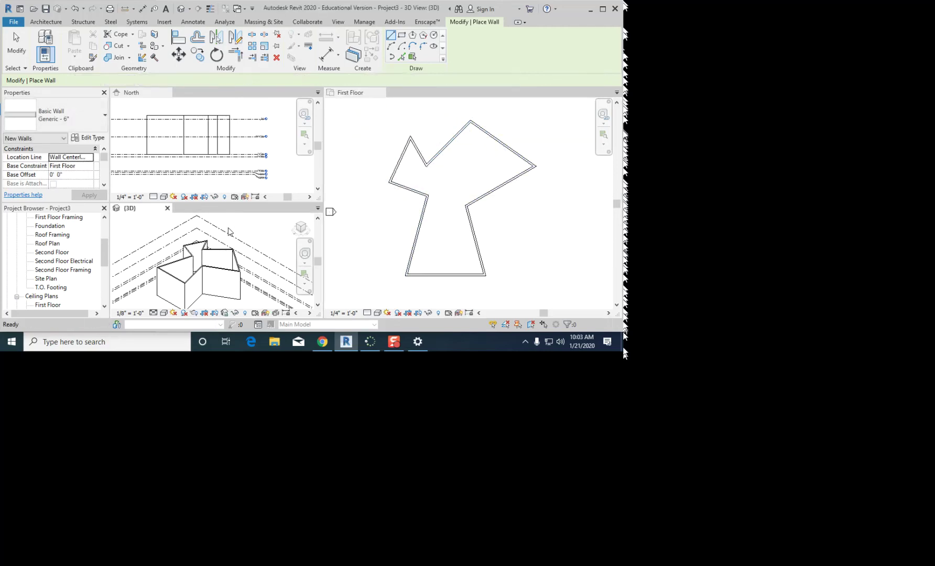
scroll(204, 276, "up", 2)
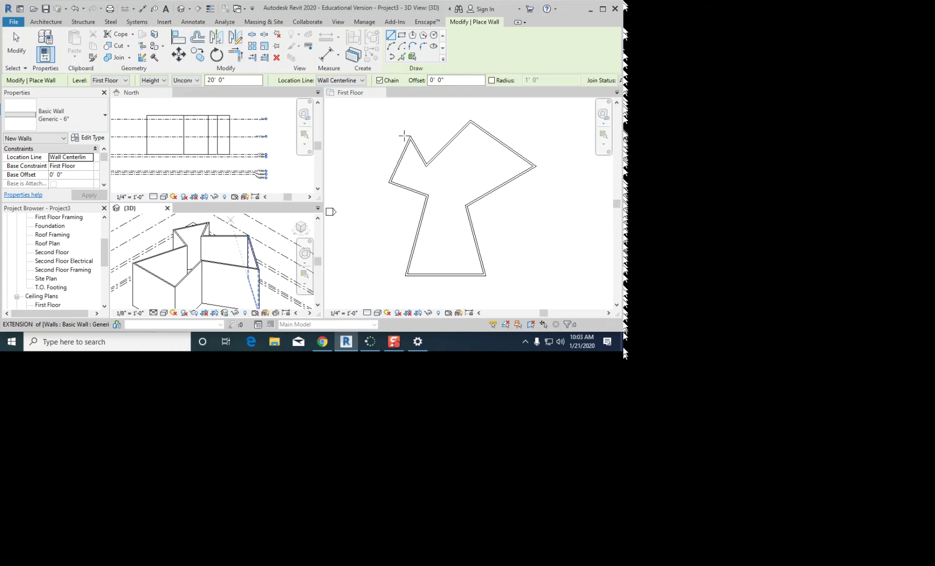
left_click(515, 228)
scroll(492, 219, "up", 2)
key("Escape")
key("Escape")
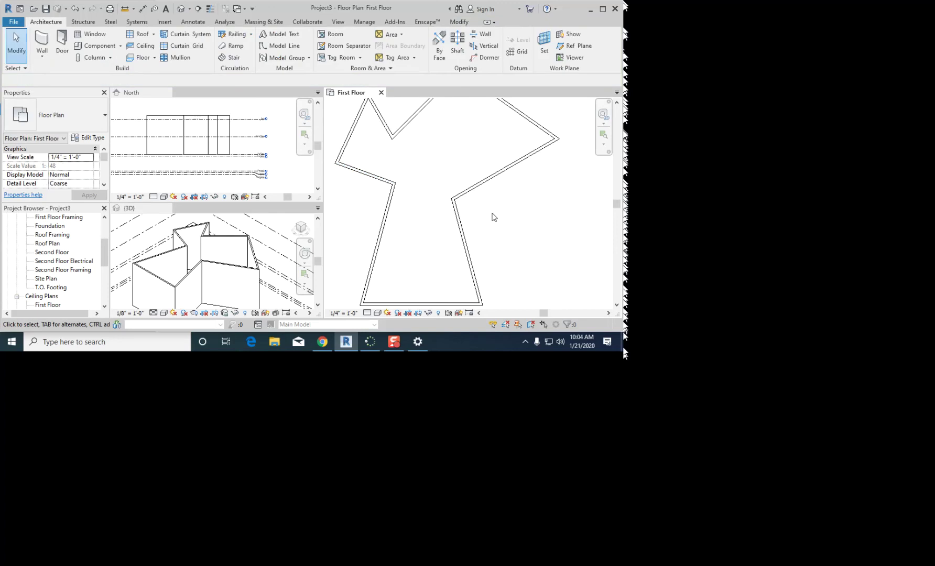
key("w")
key("a")
left_click(495, 212)
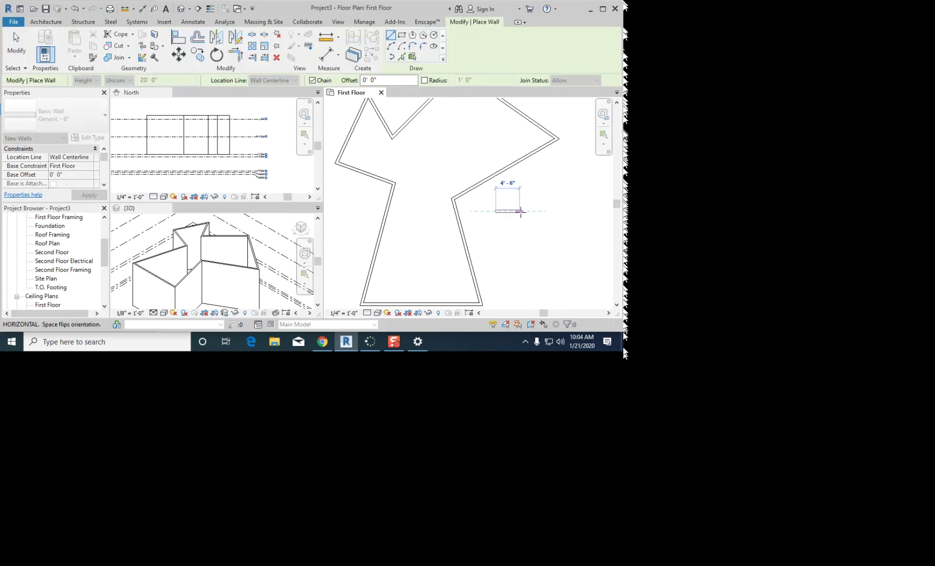
scroll(521, 214, "up", 2)
scroll(521, 212, "up", 2)
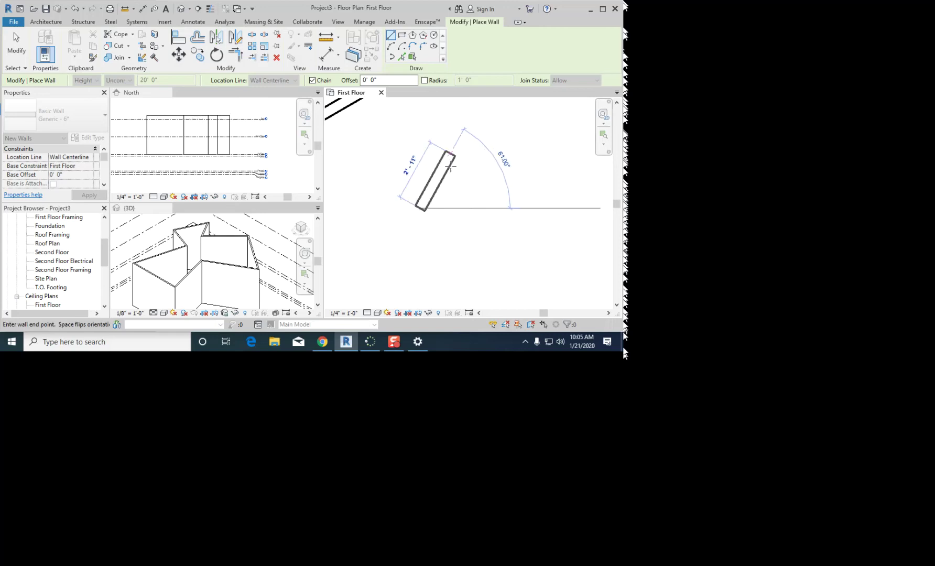
key("Escape")
scroll(450, 174, "down", 2)
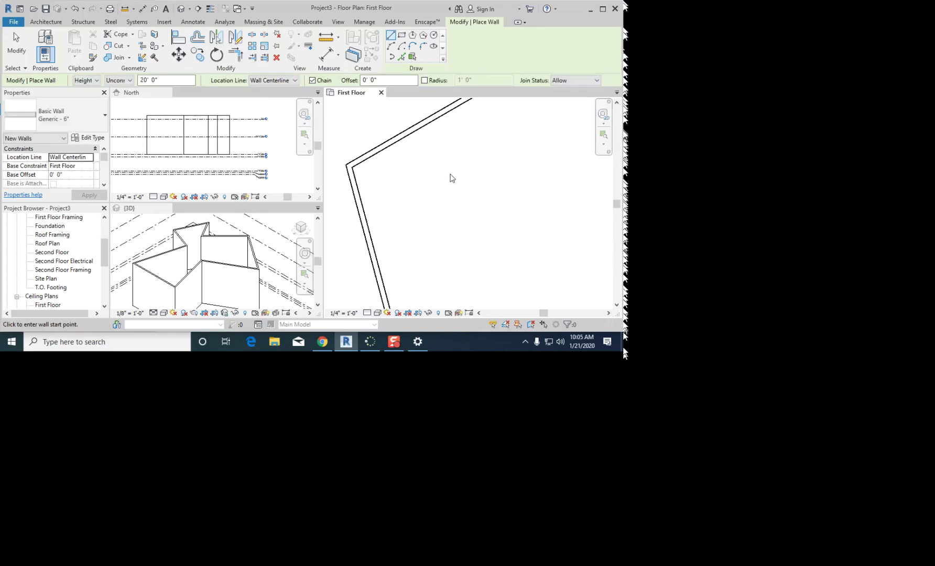
key("Escape")
scroll(434, 179, "down", 3)
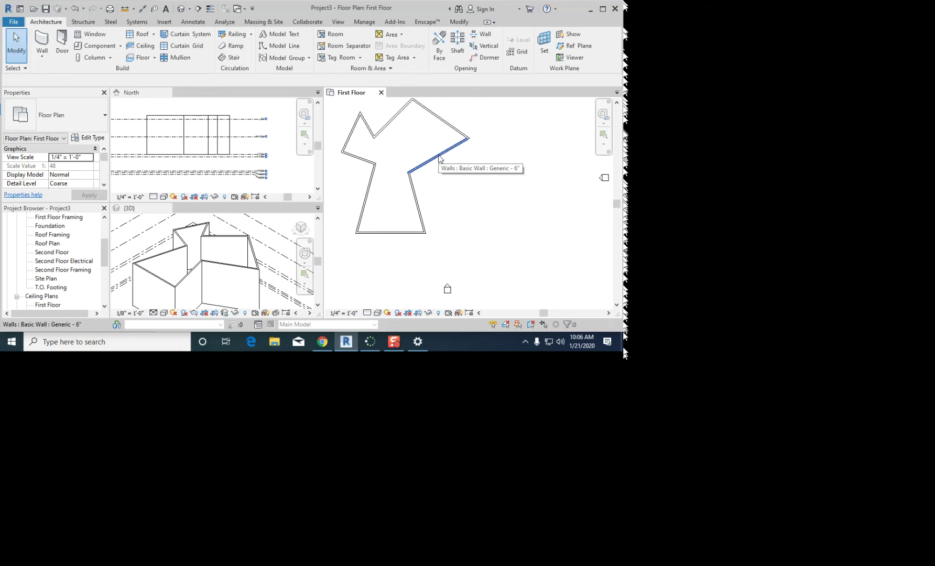
Step: Select the whole connected chain of walls on the First Floor plan by tab-selection, and clear the selection
key("Tab")
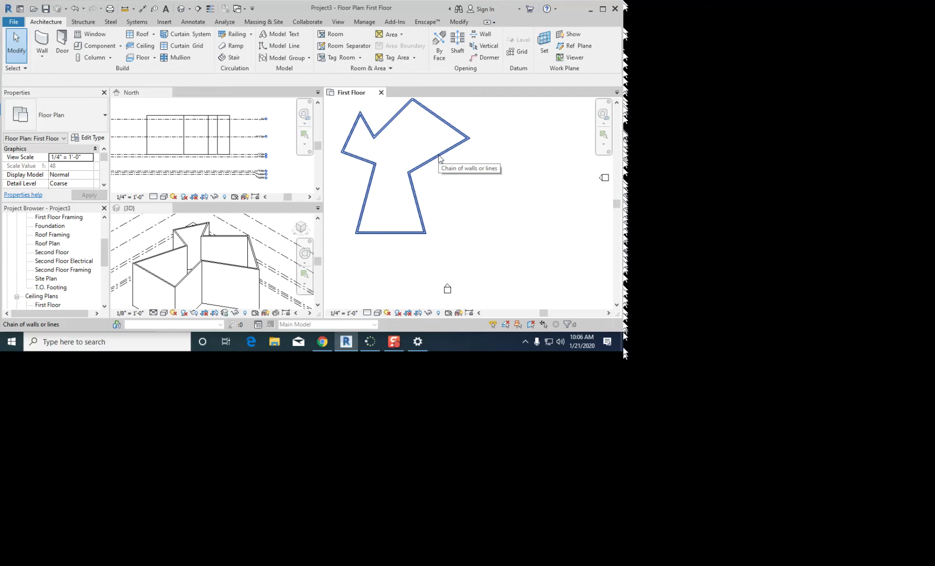
left_click(440, 158)
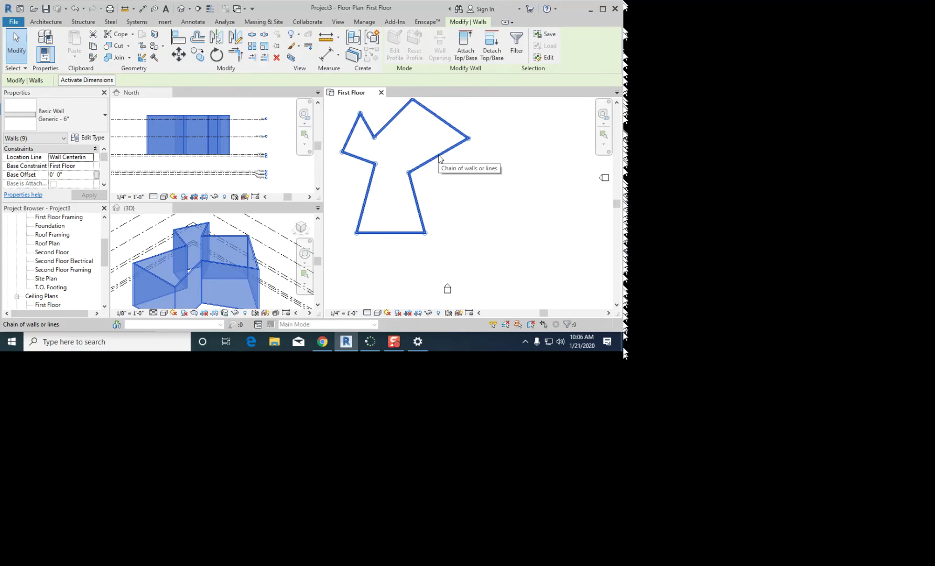
left_click(439, 162)
middle_click_drag(420, 139, 439, 165)
scroll(439, 166, "up", 1)
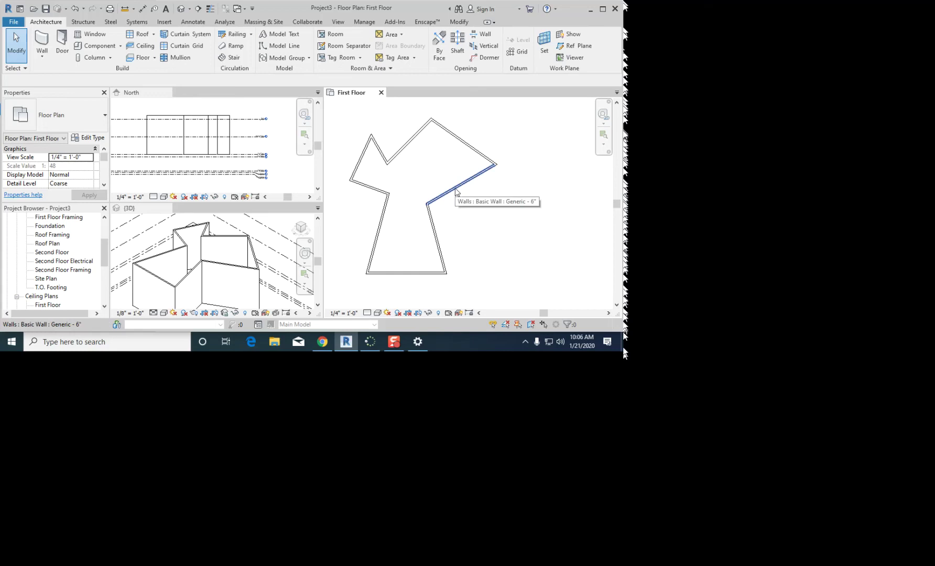
key("Tab")
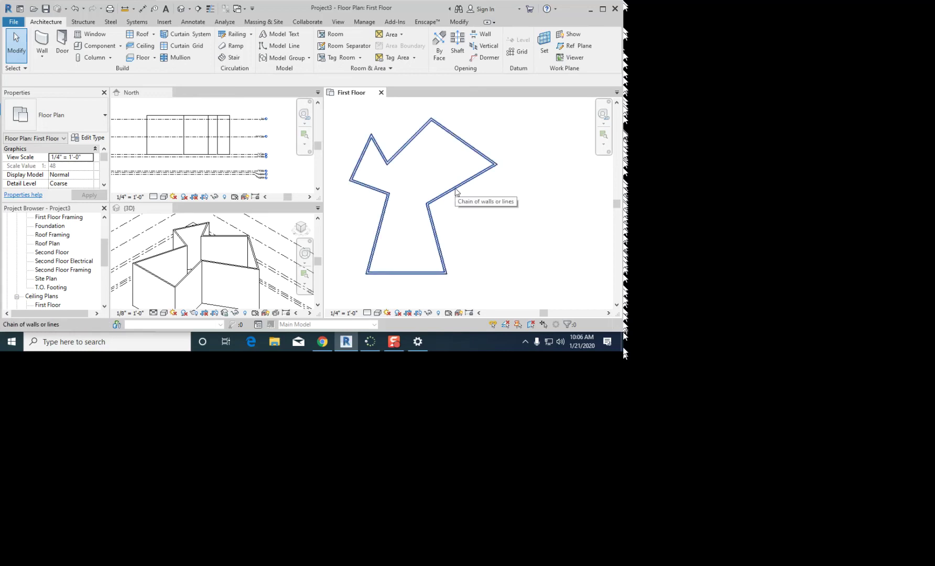
left_click(455, 192)
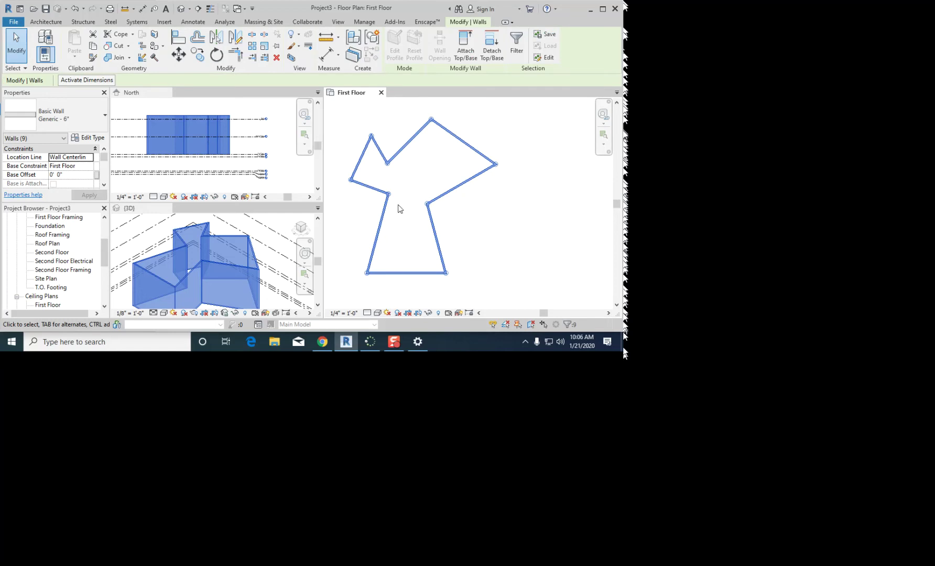
left_click(474, 210)
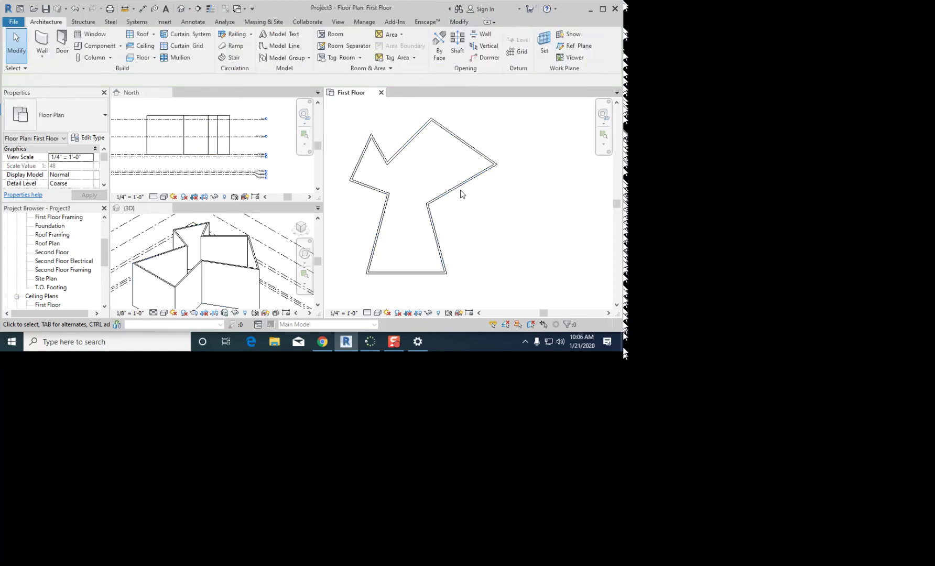
Step: Delete the entire connected wall chain from the First Floor plan, and undo the deletion
key("Tab")
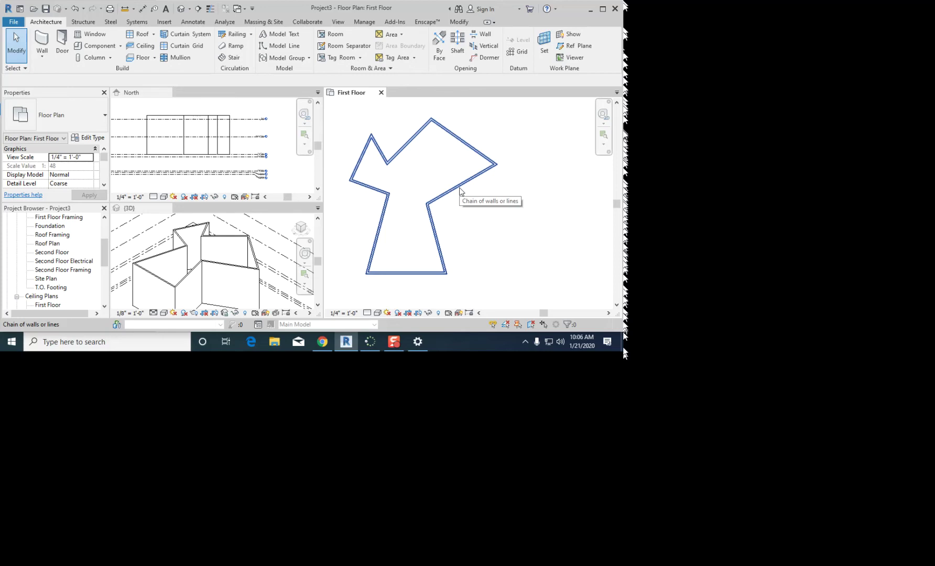
left_click(461, 191)
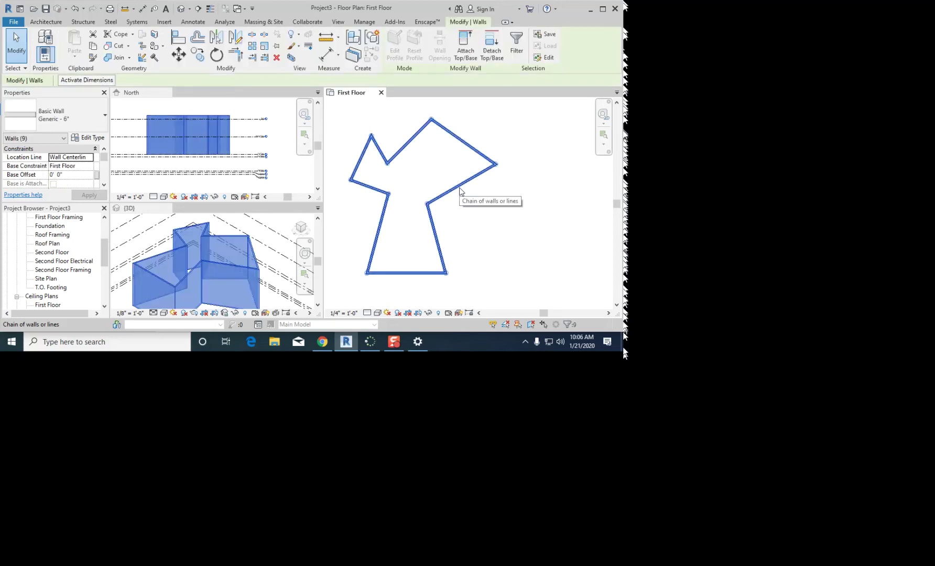
key("Delete")
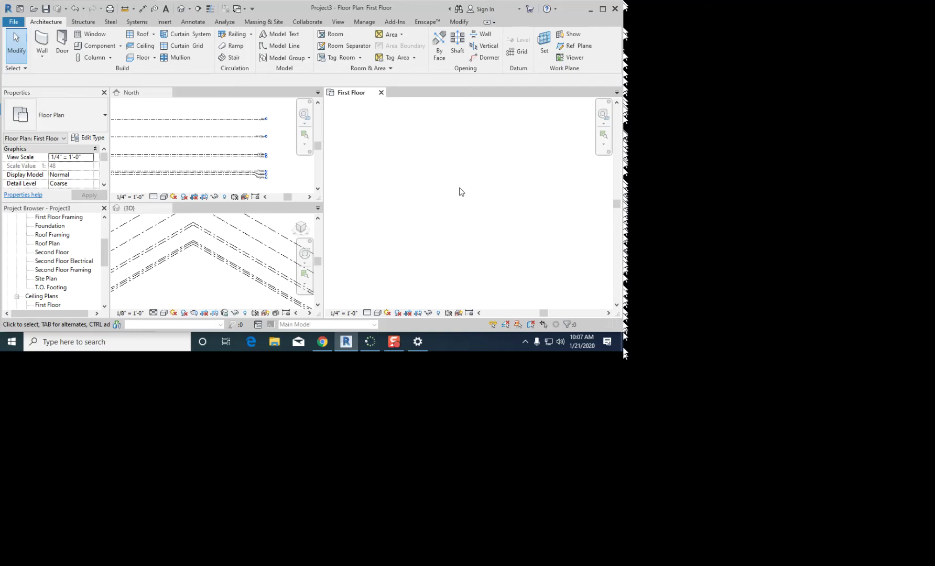
key("ctrl+z")
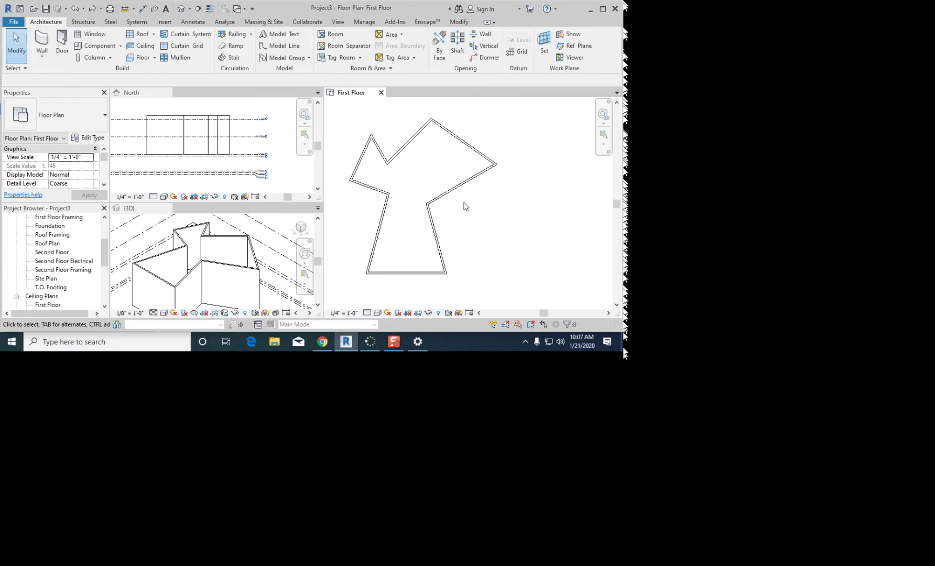
Step: Reselect the nine-sided wall chain as one selection and delete it from the plan
key("Tab")
left_click(413, 142)
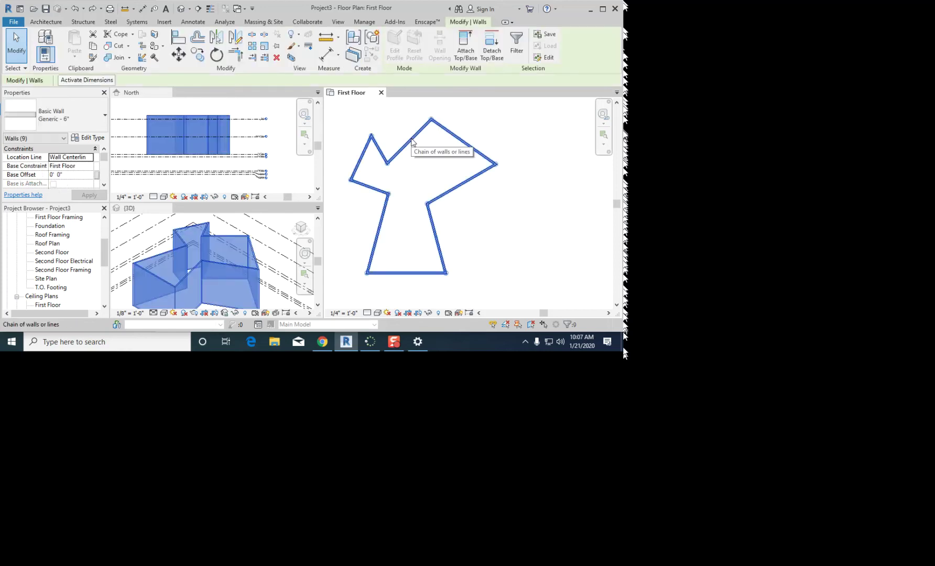
key("Delete")
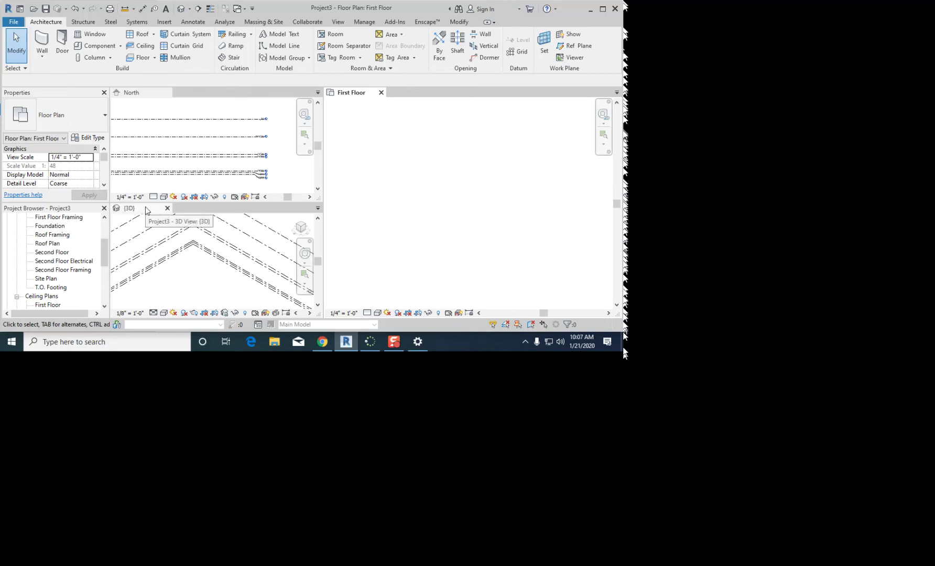
Step: Close the {3D} view and reopen it from the project's list of 3D views
left_click(168, 208)
left_click(263, 218)
middle_click_drag(226, 211, 252, 277)
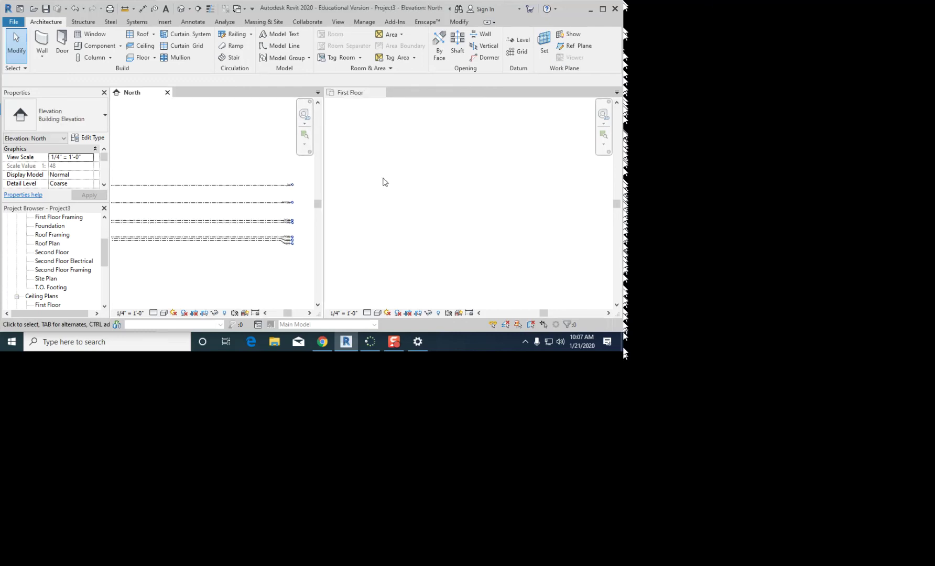
left_click_drag(105, 253, 103, 273)
double_click(42, 261)
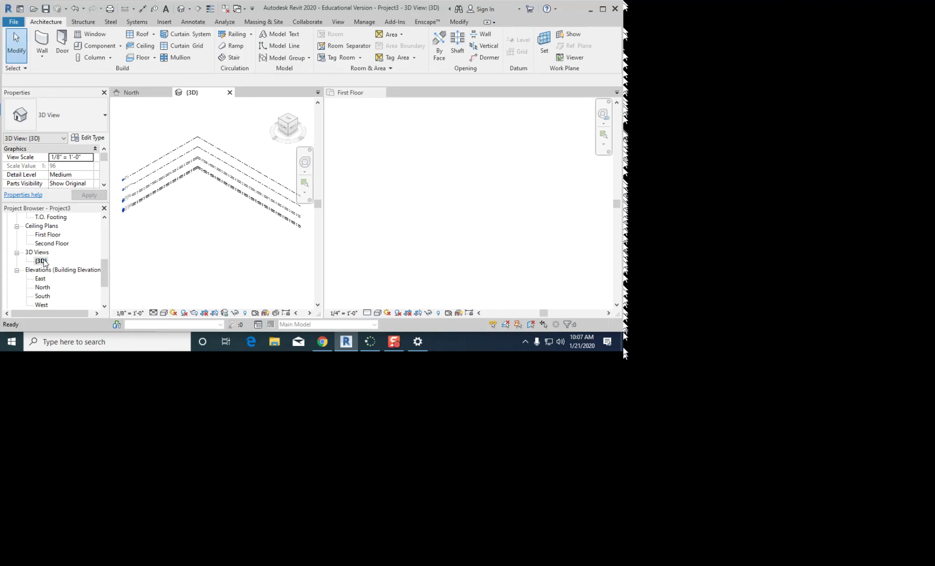
Step: Tile the {3D} view, North elevation and First Floor plan side by side again
left_click(400, 149)
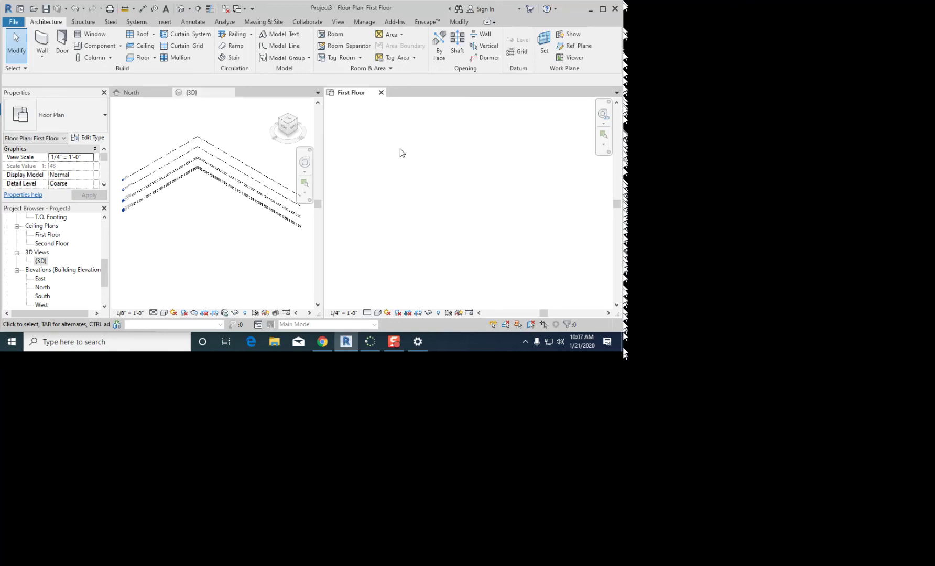
key("w")
key("t")
left_click(434, 153)
key("t")
left_click(427, 139)
key("w")
key("t")
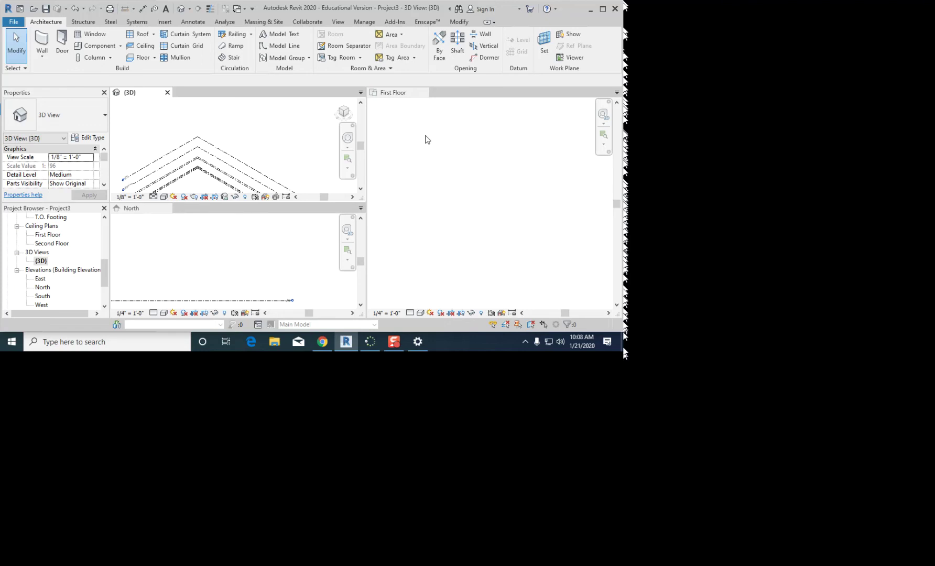
Step: Bring the First Floor plan's elevation markers back into view and recentre the {3D} view and North elevation in their tiles
left_click(427, 139)
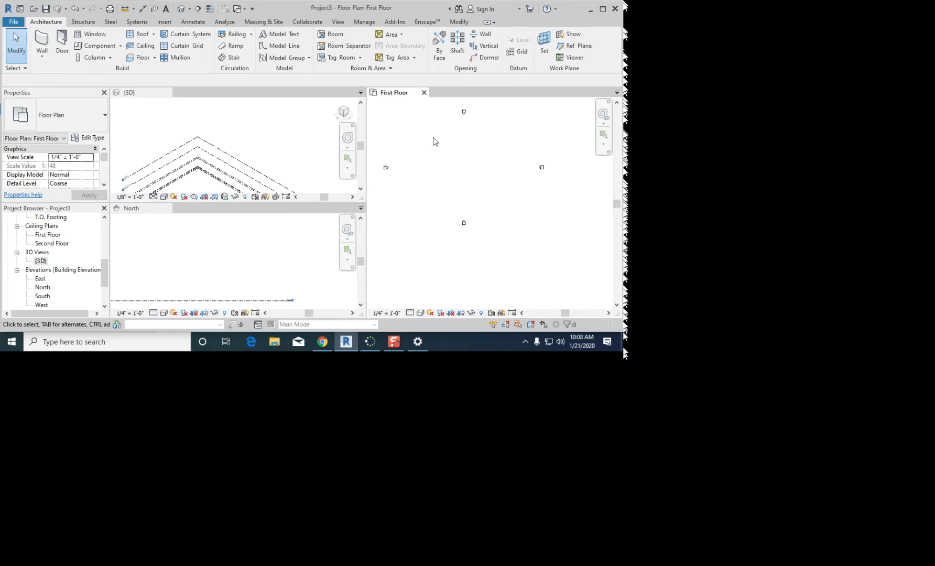
middle_click_drag(434, 147, 463, 181)
middle_click_drag(284, 157, 293, 151)
middle_click_drag(215, 273, 232, 227)
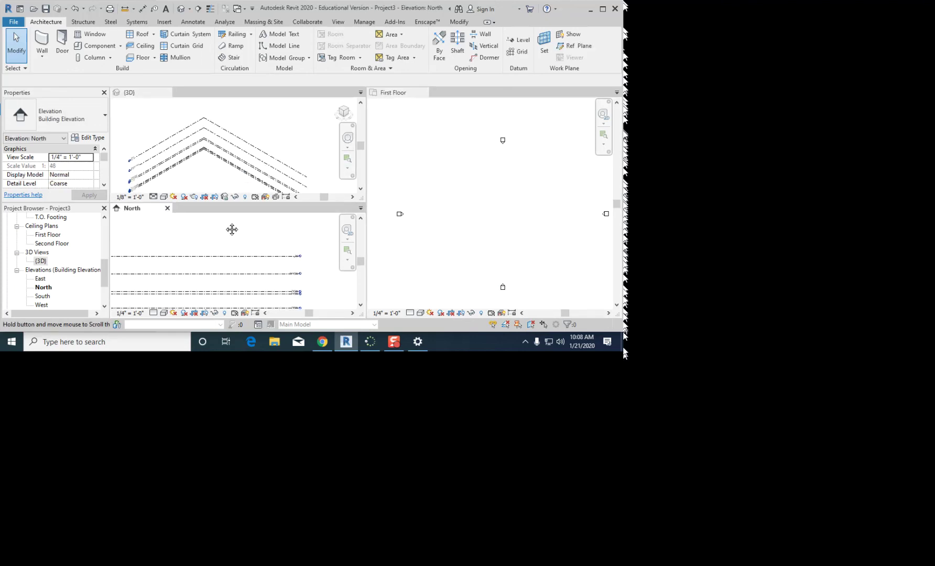
left_click(530, 234)
middle_click_drag(510, 213, 501, 196)
scroll(495, 191, "up", 1)
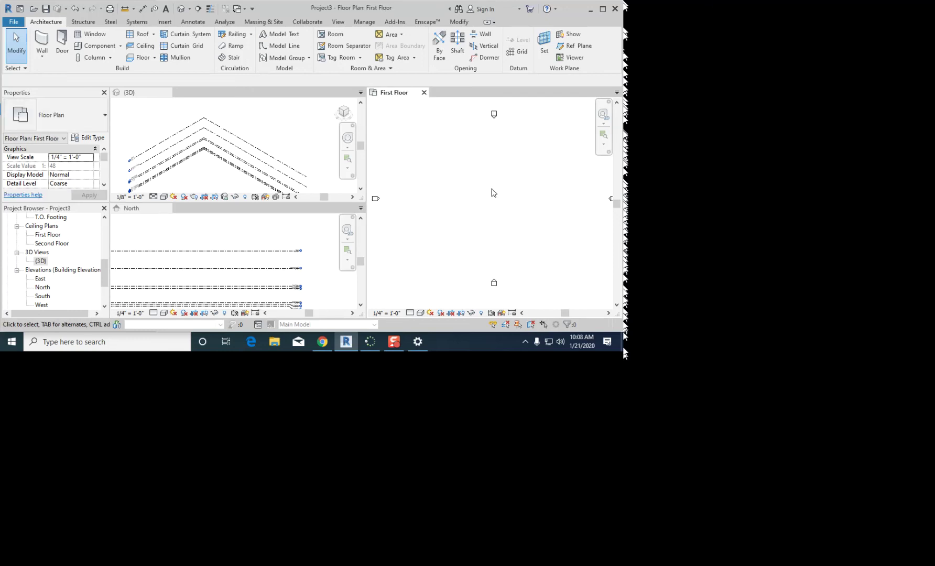
Step: Start a Generic - 6" wall with its location line at Finish Face: Interior and its height up to the Roof level
key("w")
key("a")
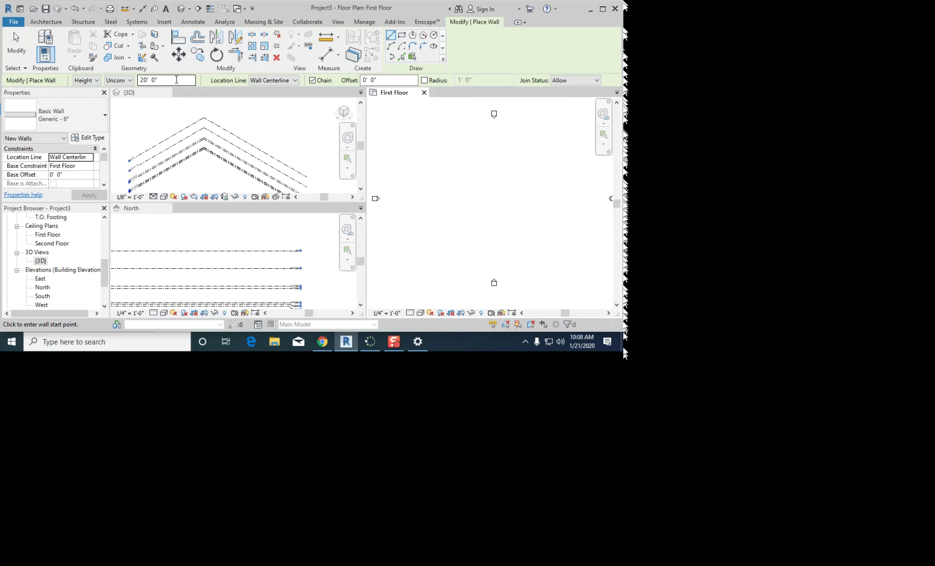
left_click(270, 81)
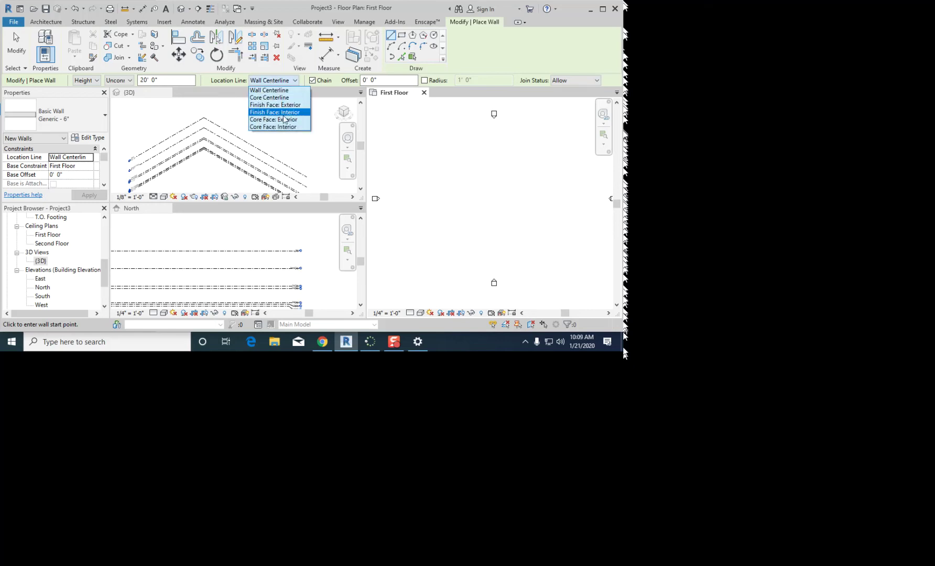
left_click(288, 81)
left_click(288, 82)
left_click(297, 112)
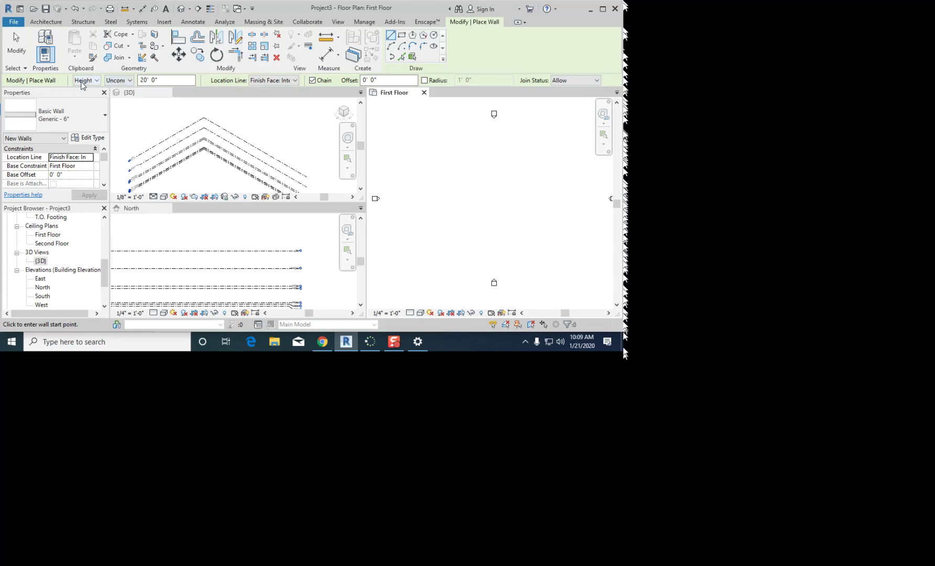
left_click(124, 82)
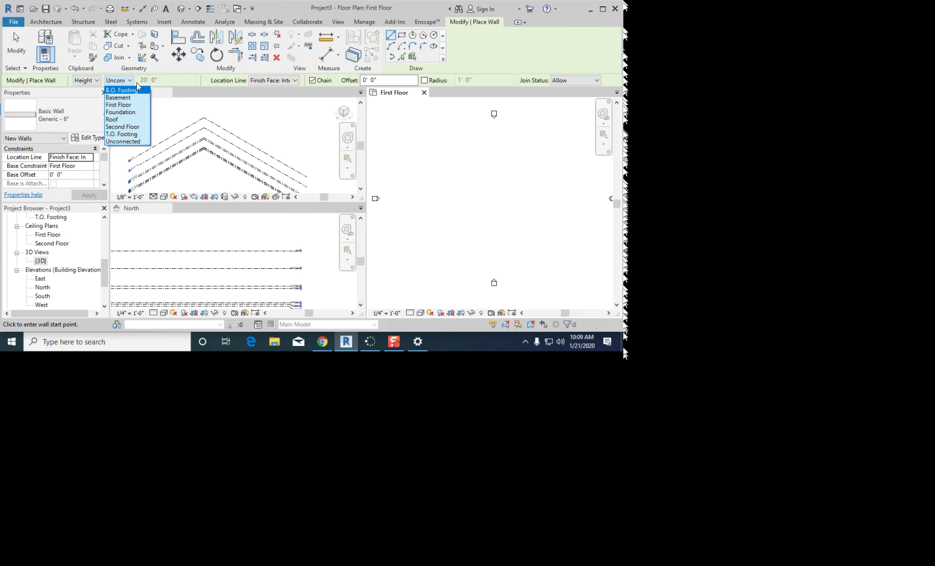
left_click(130, 120)
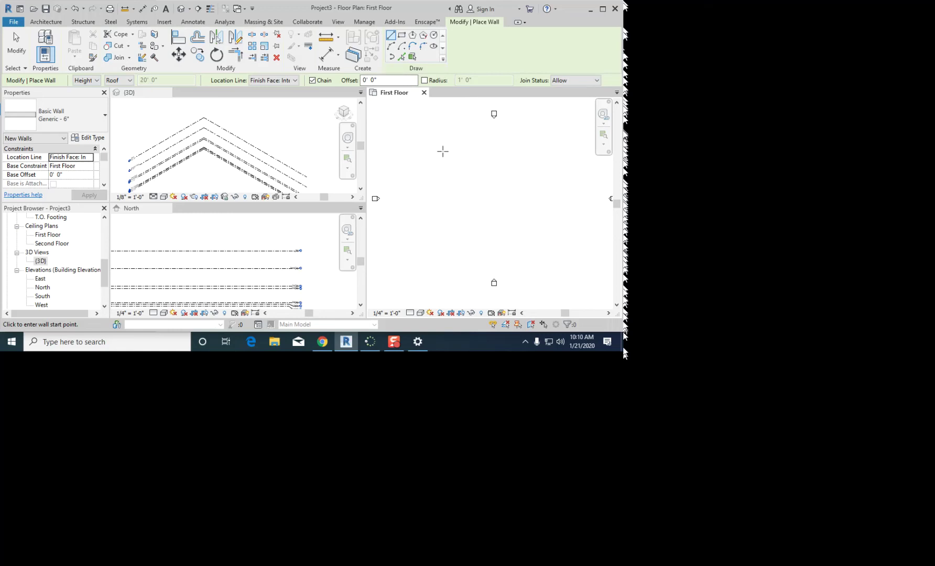
Step: Draw two chained 15-foot walls on the First Floor plan, one horizontal and the other running down from its right end
scroll(446, 164, "up", 1)
scroll(450, 165, "down", 1)
left_click(440, 171)
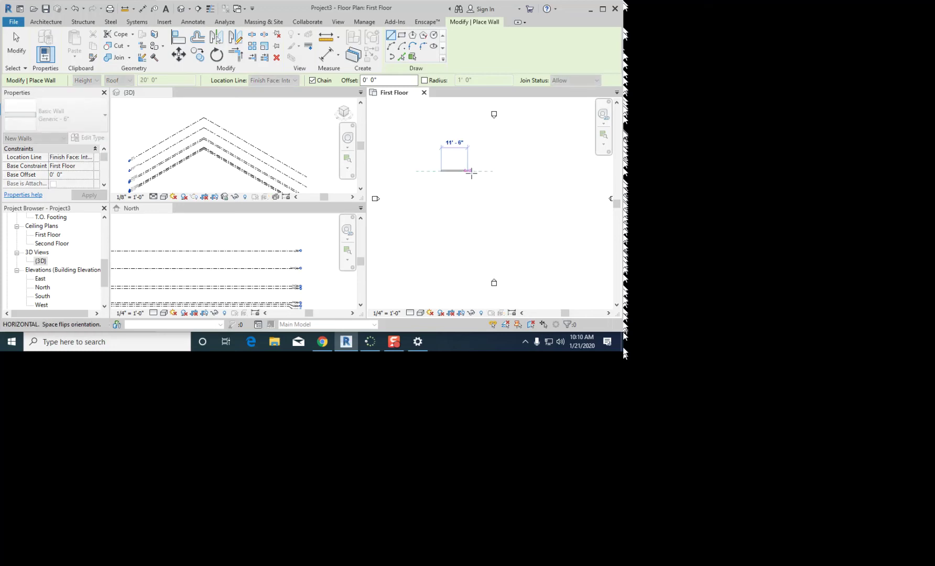
scroll(480, 172, "up", 2)
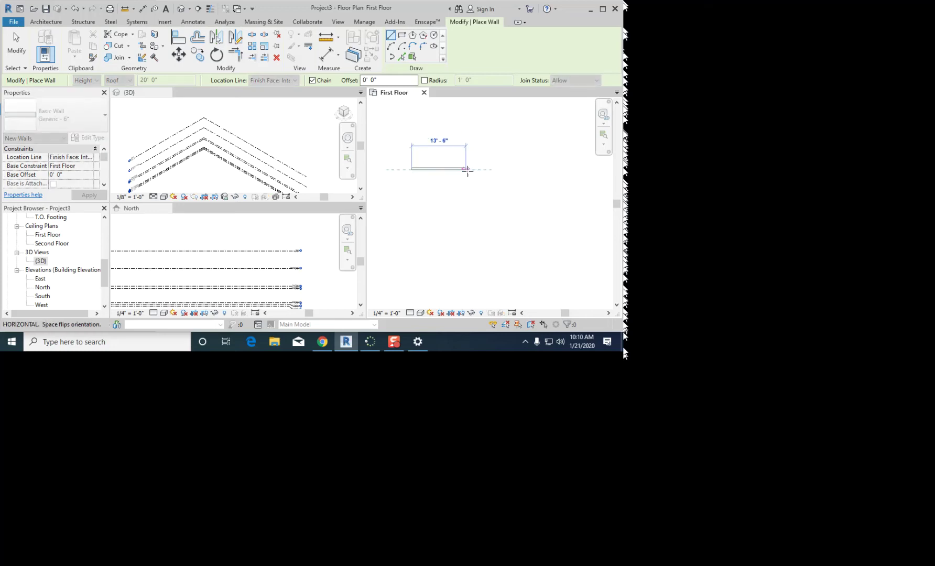
scroll(467, 169, "up", 2)
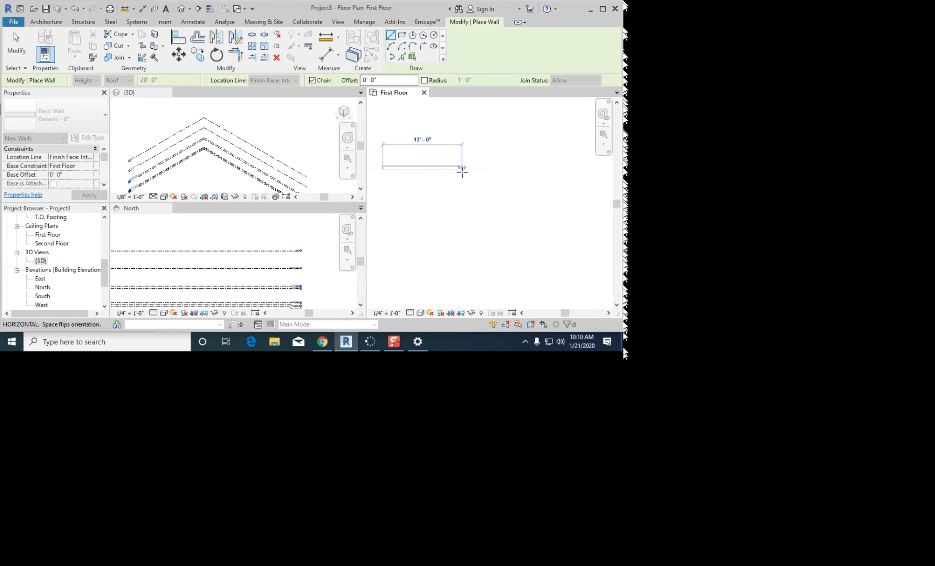
type("15")
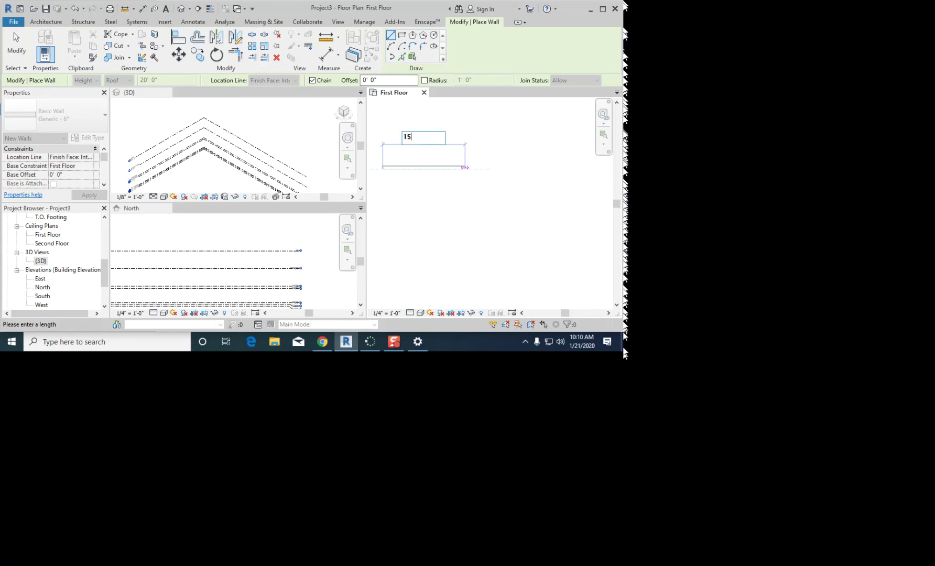
key("Return")
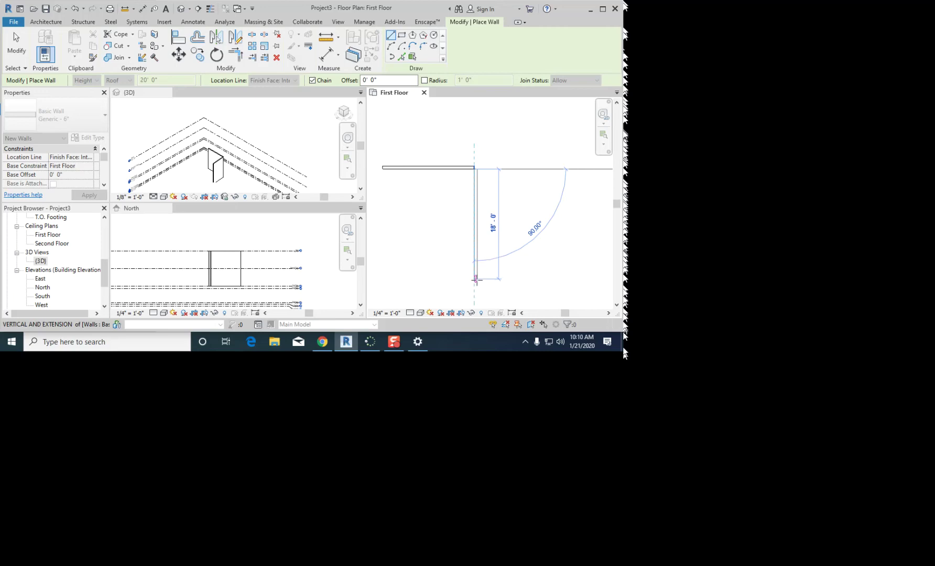
type("15")
key("Return")
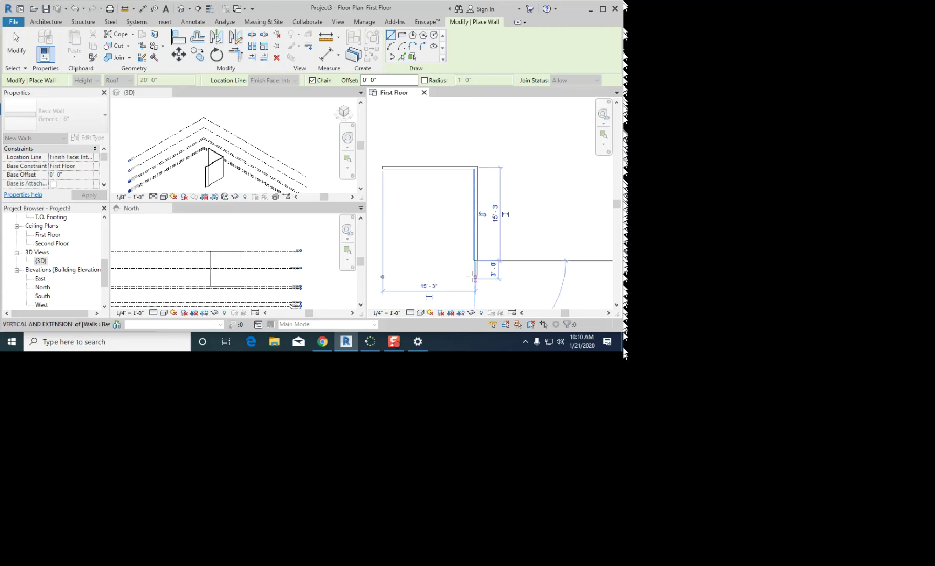
Step: Close the square room with a 15-foot lower wall and a left wall back to the chain's start, then end wall placement
middle_click_drag(430, 243, 536, 260)
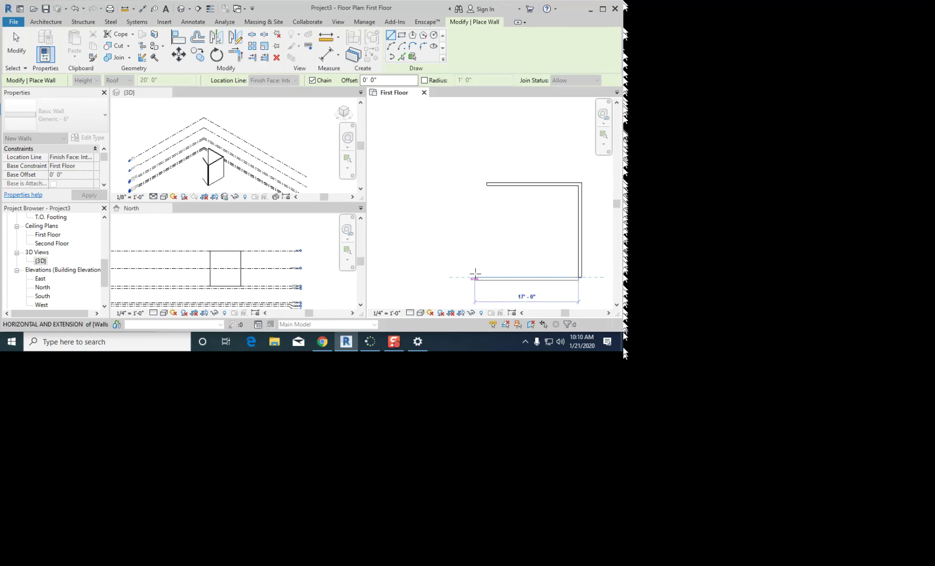
middle_click_drag(494, 283, 436, 283)
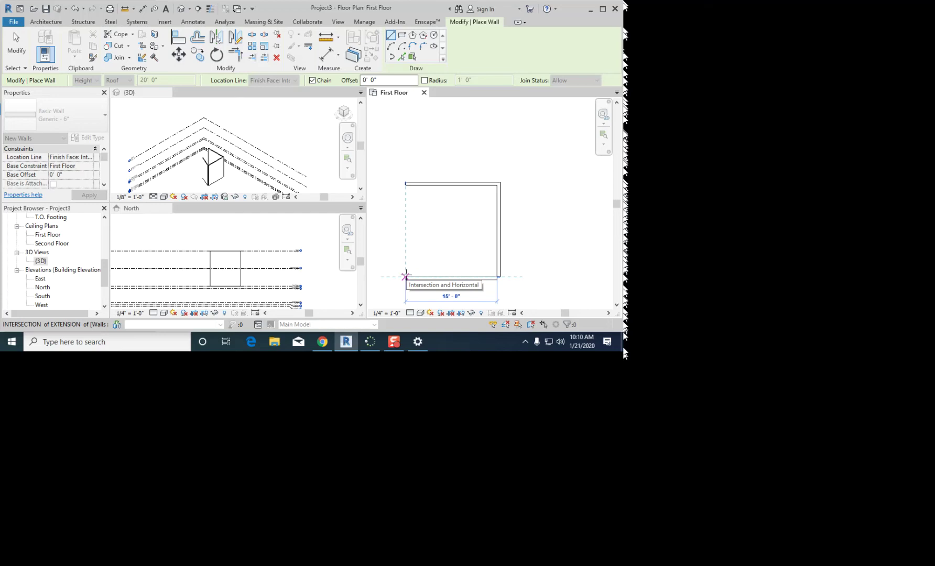
middle_click_drag(418, 271, 440, 232)
scroll(440, 231, "up", 1)
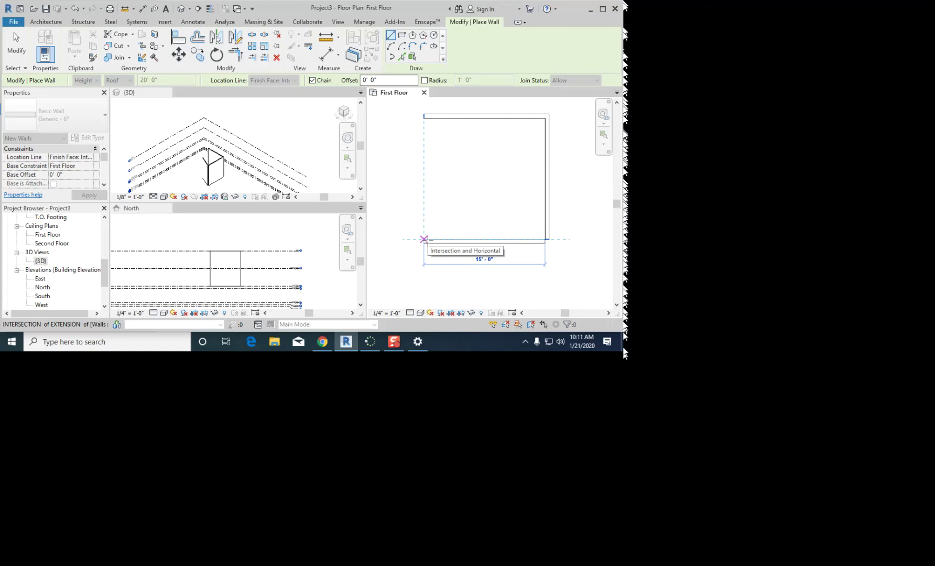
left_click(424, 239)
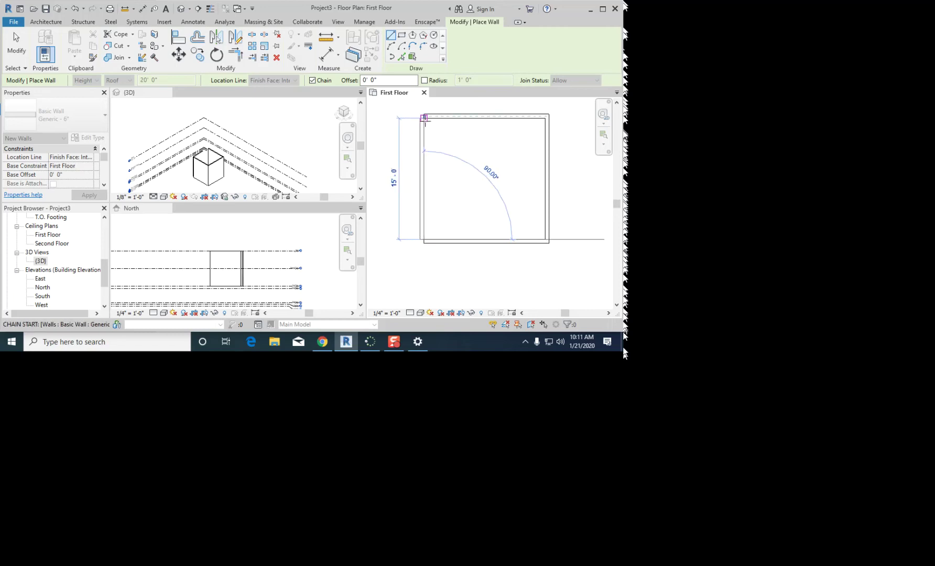
left_click(425, 118)
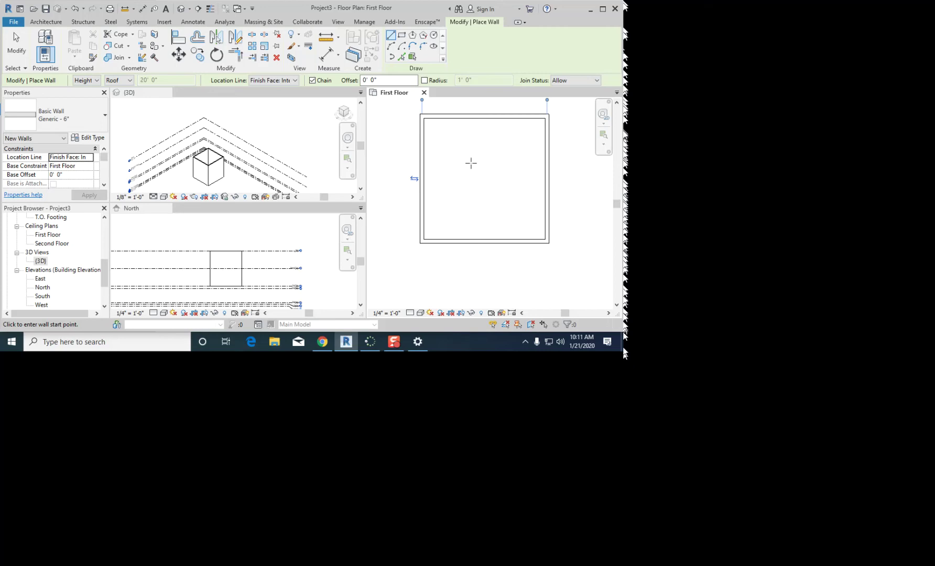
key("Escape")
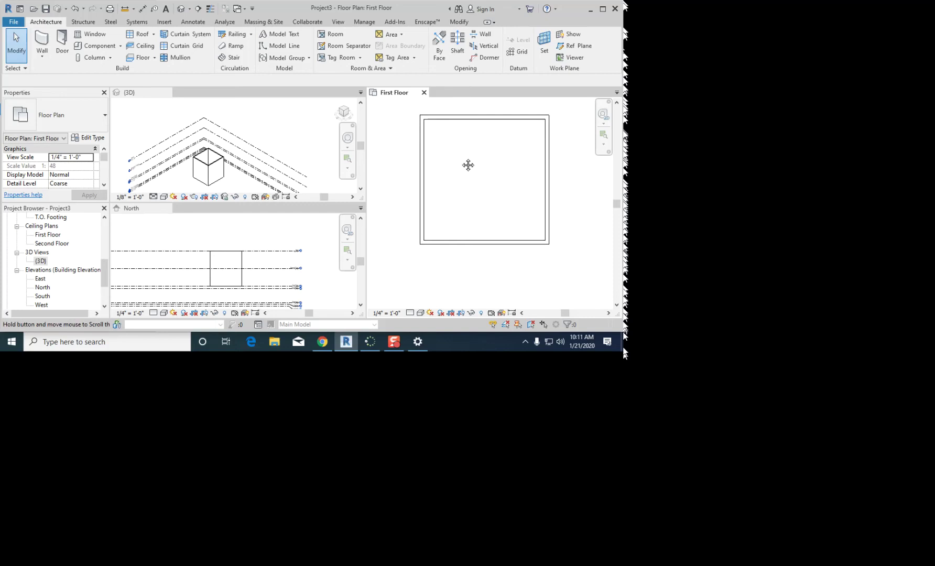
Step: Enlarge the North elevation tile and examine the Roof and Second Floor levels against the new walls
middle_click_drag(462, 149, 458, 185)
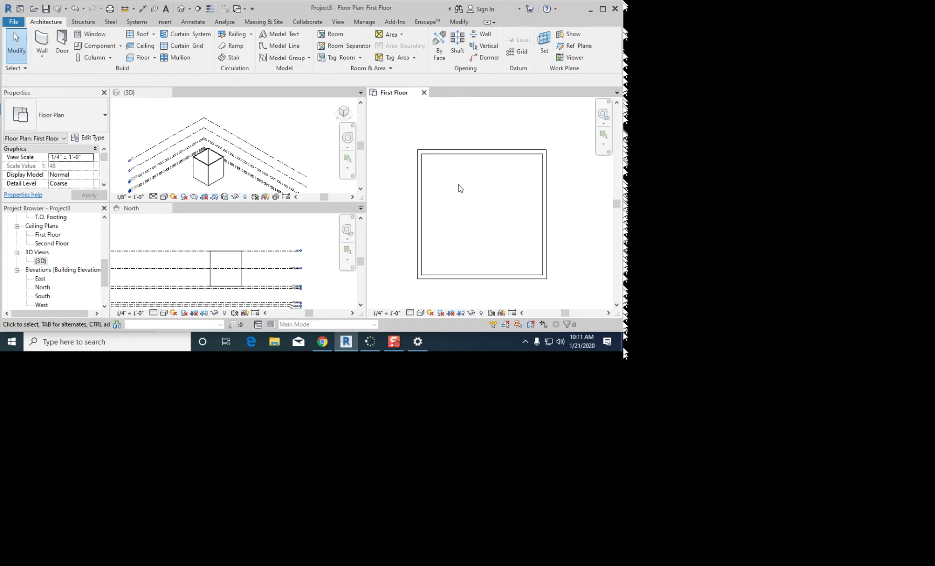
left_click(236, 184)
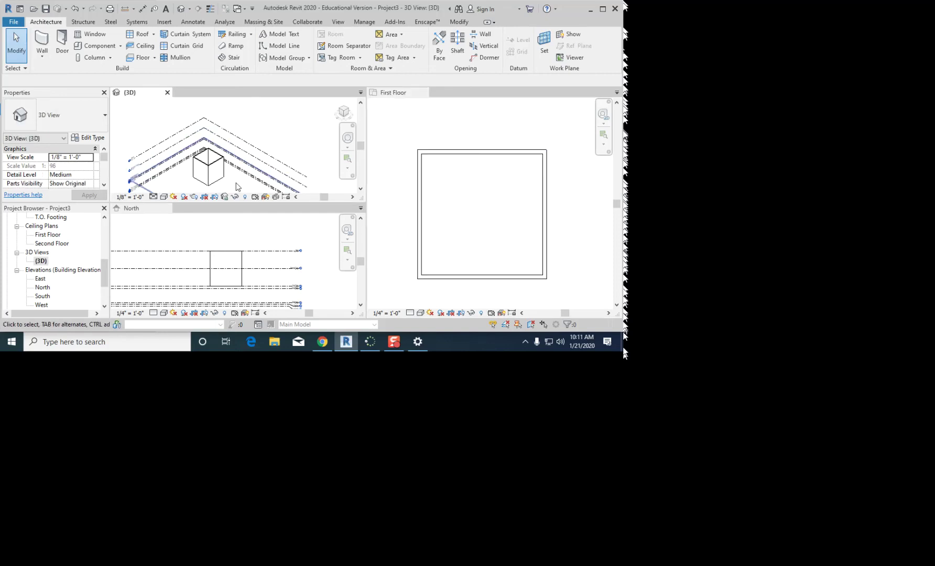
scroll(253, 267, "up", 2)
left_click(250, 265)
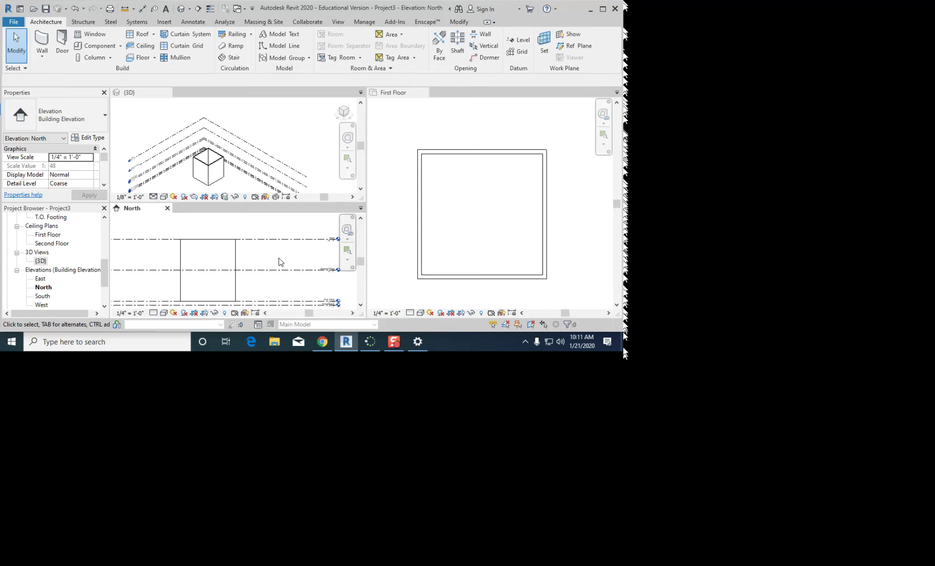
left_click_drag(204, 202, 204, 169)
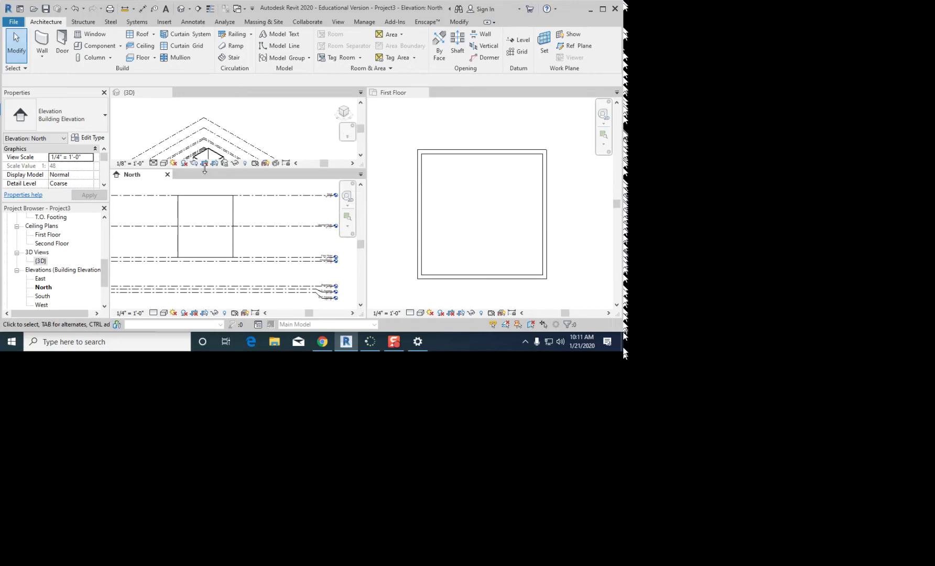
scroll(254, 231, "up", 2)
middle_click_drag(287, 220, 247, 226)
middle_click_drag(295, 207, 281, 211)
scroll(290, 271, "up", 1)
middle_click_drag(294, 265, 301, 280)
scroll(305, 202, "up", 2)
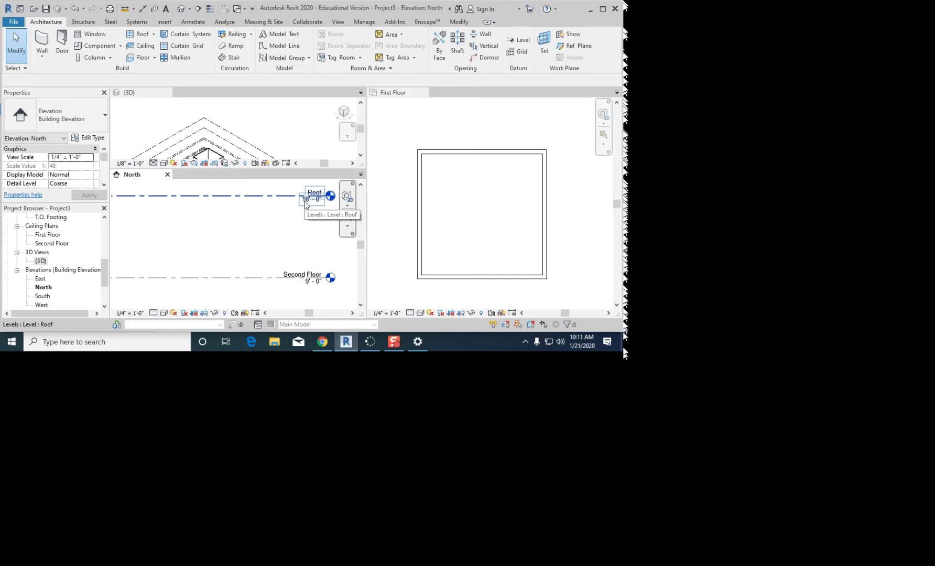
scroll(305, 205, "down", 3)
middle_click_drag(277, 223, 264, 225)
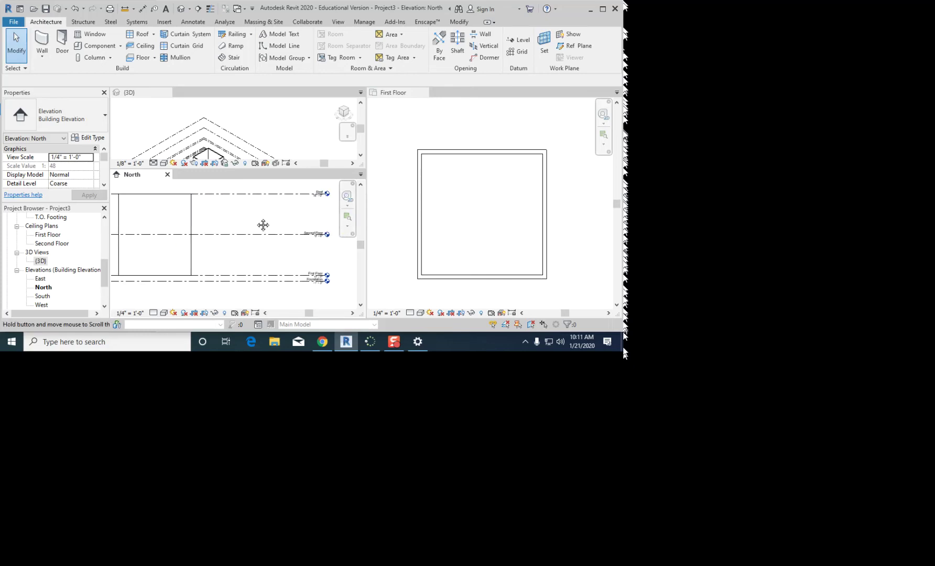
Step: Compare the project's floor plan list with the Roof and Second Floor level heads in the North elevation
mouse_move(104, 251)
left_mouse_down()
mouse_move(104, 235)
mouse_move(103, 244)
left_mouse_up()
scroll(321, 206, "up", 2)
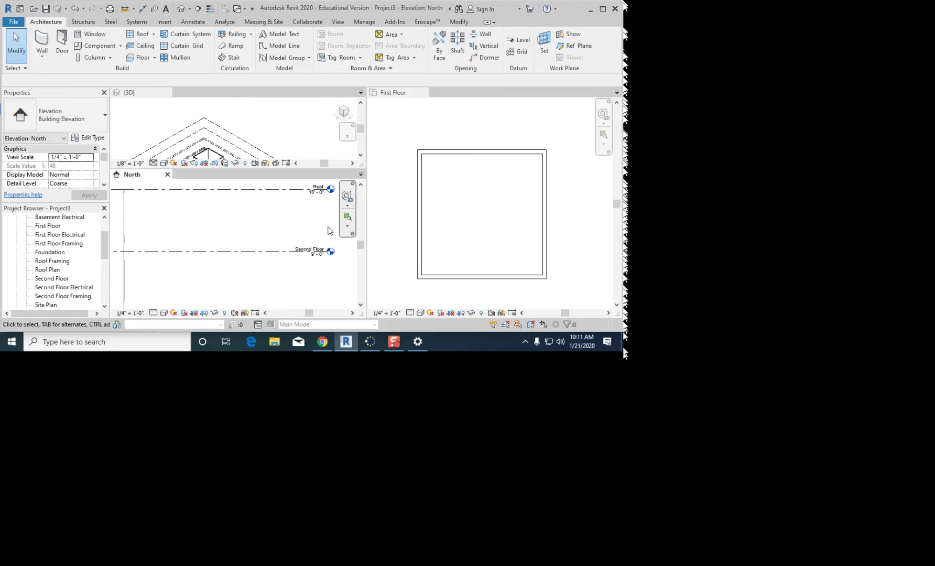
scroll(329, 232, "down", 1)
scroll(329, 230, "up", 3)
middle_click_drag(313, 206, 303, 254)
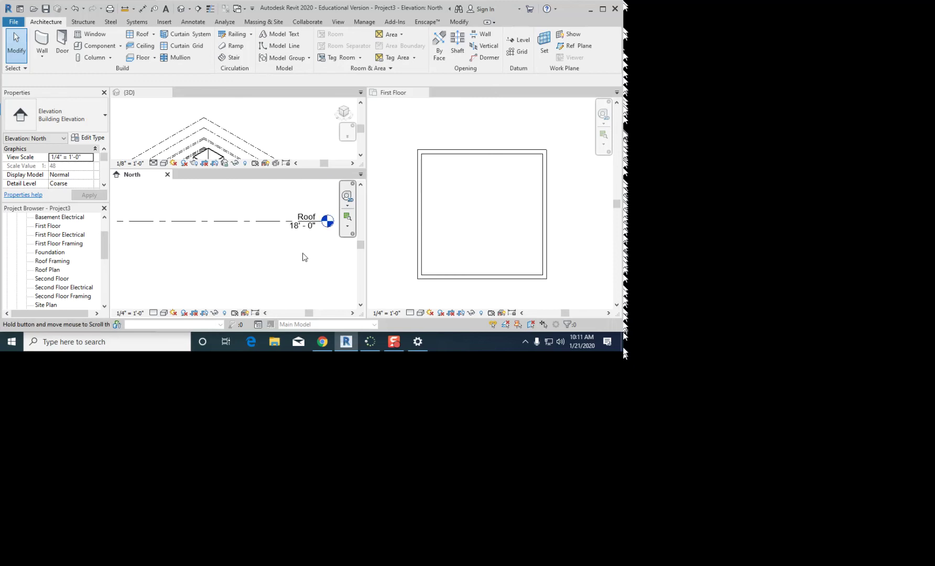
scroll(303, 256, "down", 3)
Step: Close the First Floor plan and tile the {3D} view and North elevation side by side, with the walls enlarged in 3D
left_click(247, 143)
left_click(430, 128)
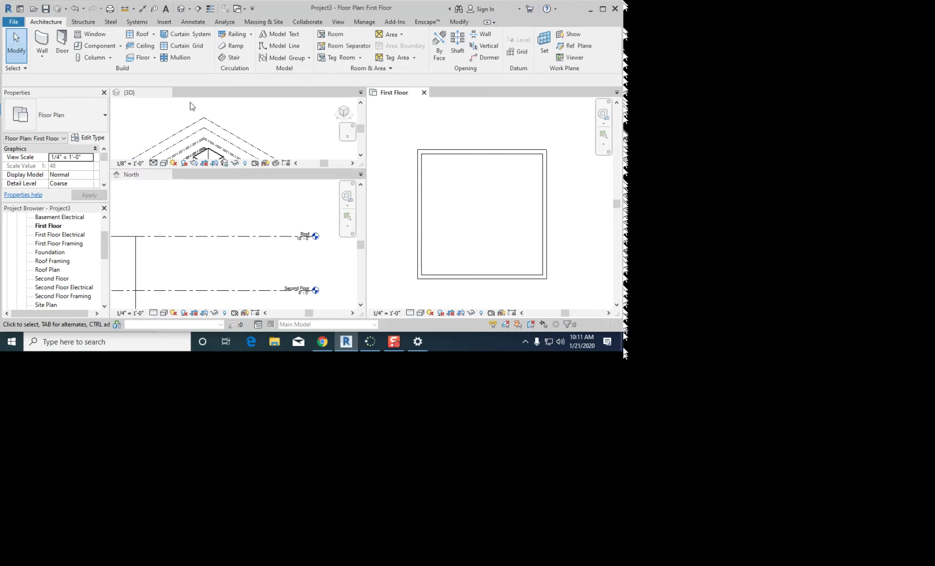
left_click(424, 92)
key("w")
key("t")
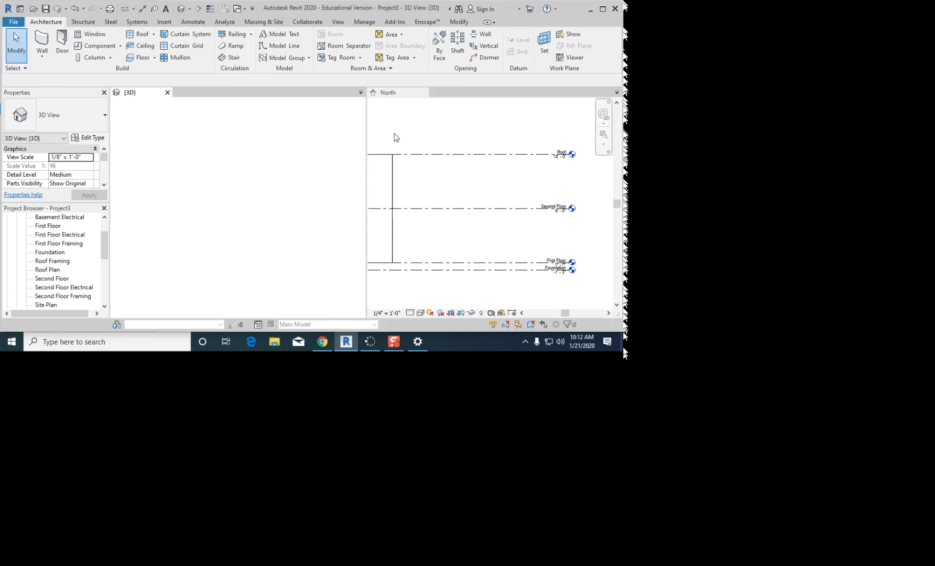
scroll(210, 184, "up", 3)
middle_click_drag(229, 187, 267, 260)
scroll(252, 232, "up", 3)
scroll(494, 185, "down", 4)
Step: Try pulling the right ends of all seven level lines in toward the walls in the North elevation, and undo it
scroll(501, 189, "down", 2)
middle_click_drag(511, 186, 528, 165)
left_click_drag(562, 262, 527, 143)
scroll(553, 171, "up", 3)
left_click_drag(470, 161, 429, 162)
key("ctrl+z")
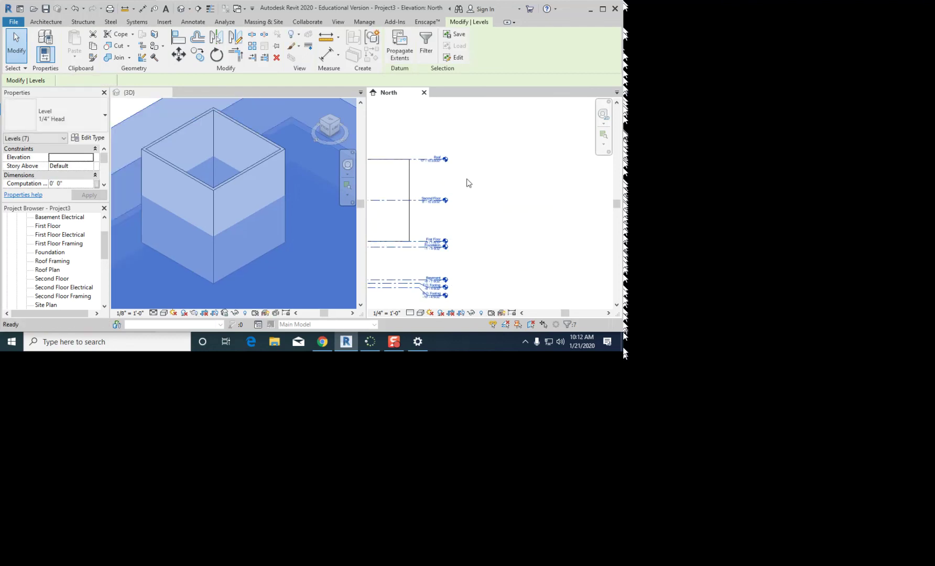
scroll(528, 173, "up", 2)
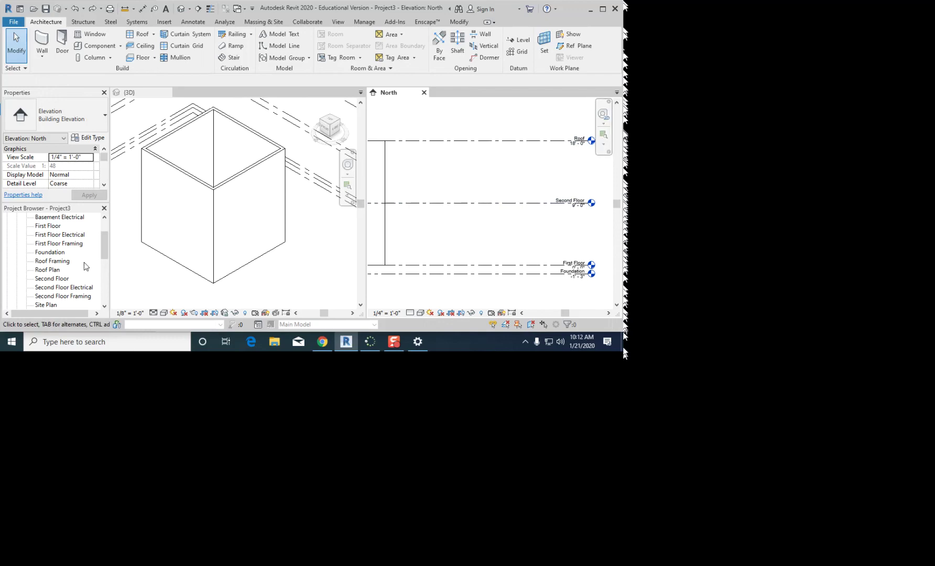
Step: Look through the project's floor plans and highlight the Second Floor plan in the list
left_click_drag(105, 244, 104, 235)
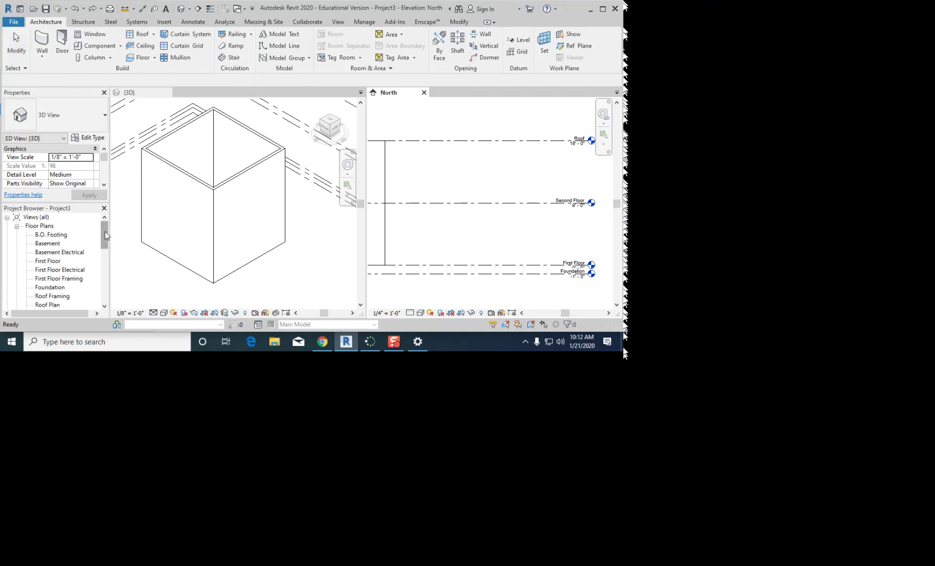
left_click_drag(103, 233, 104, 244)
left_click(64, 280)
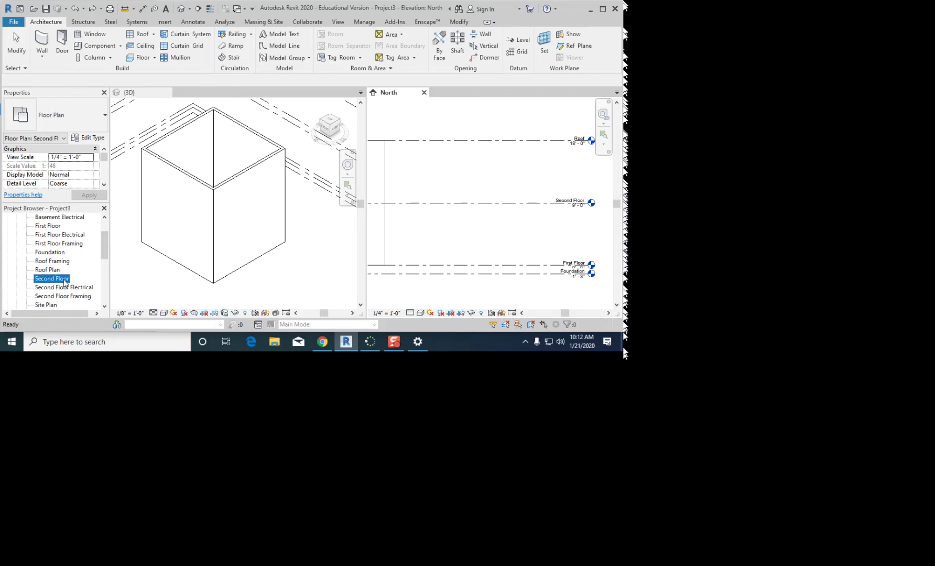
left_click(559, 238)
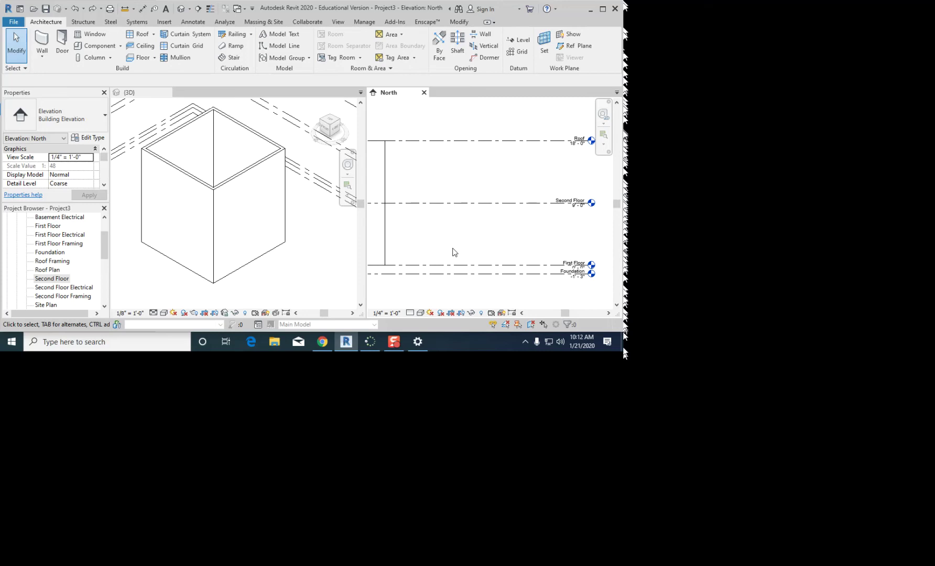
Step: Delete the Second Floor level in the North elevation, accepting the removal of its associated plan views
left_click(475, 203)
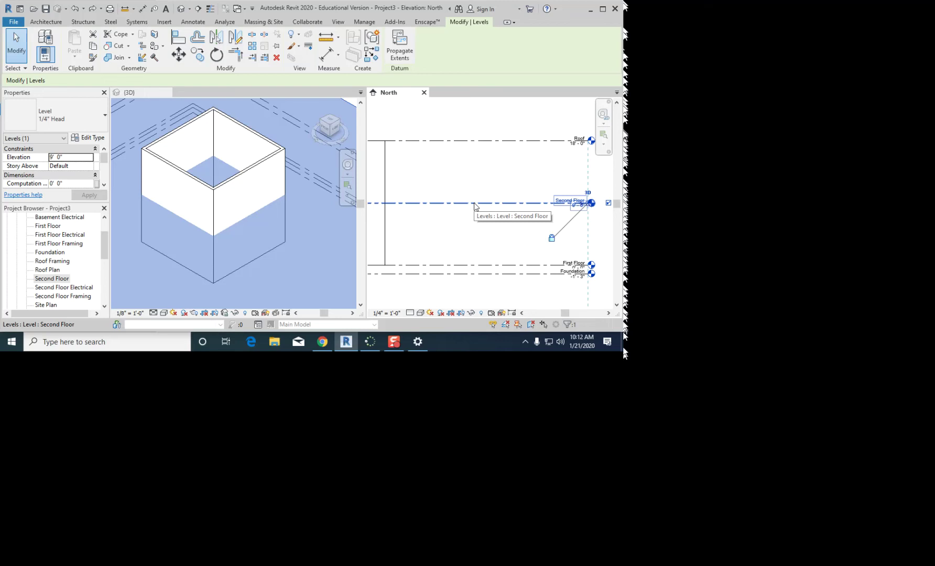
key("Delete")
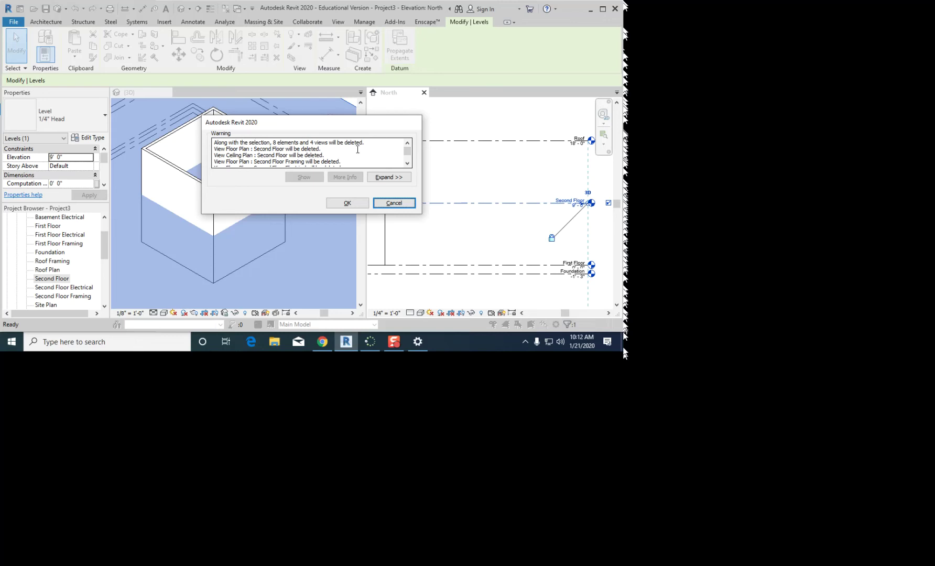
left_click_drag(250, 149, 288, 155)
scroll(288, 155, "down", 1)
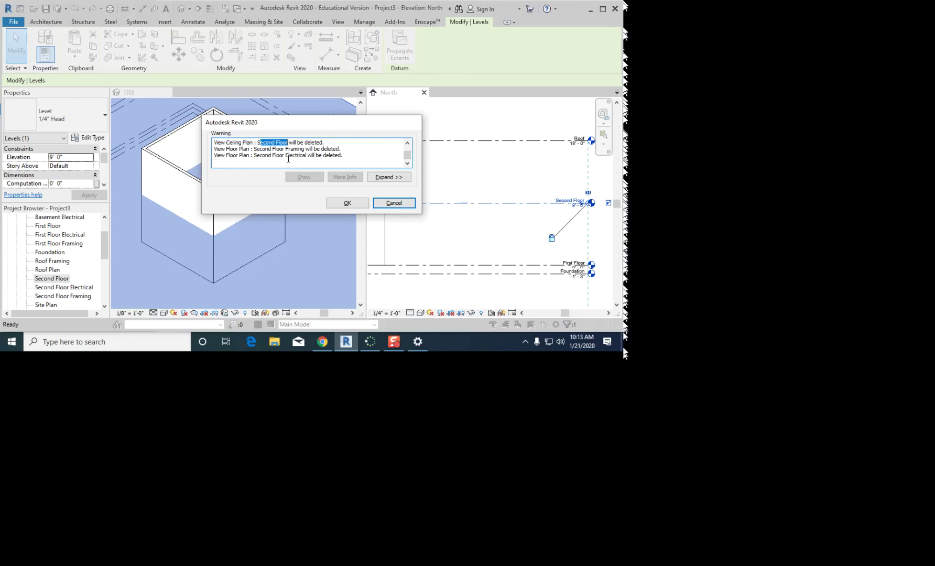
left_click(347, 204)
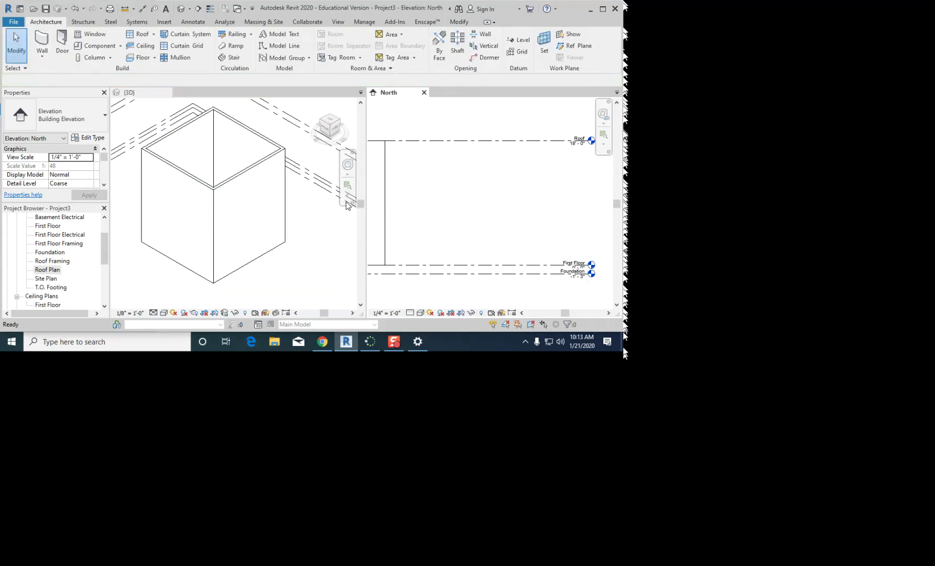
left_click(53, 271)
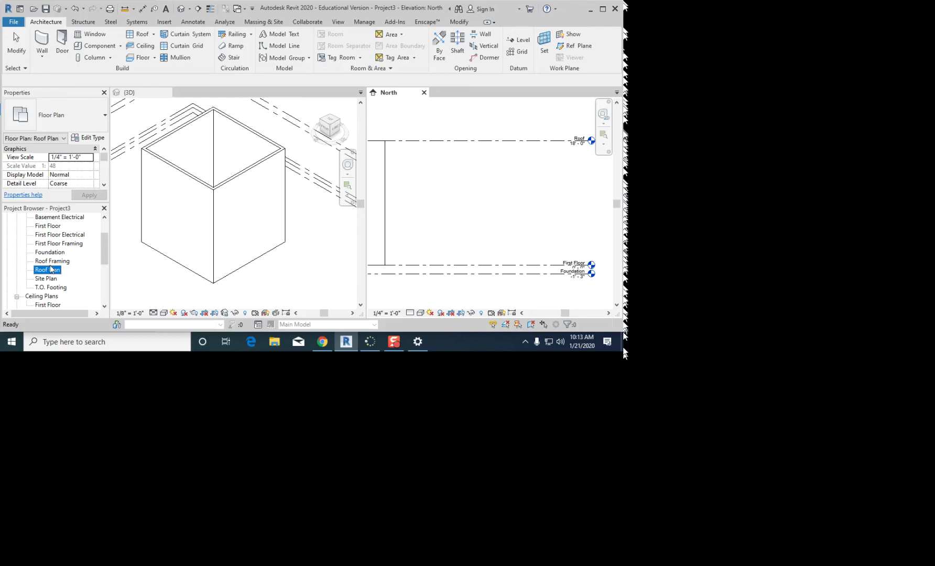
scroll(256, 155, "down", 3)
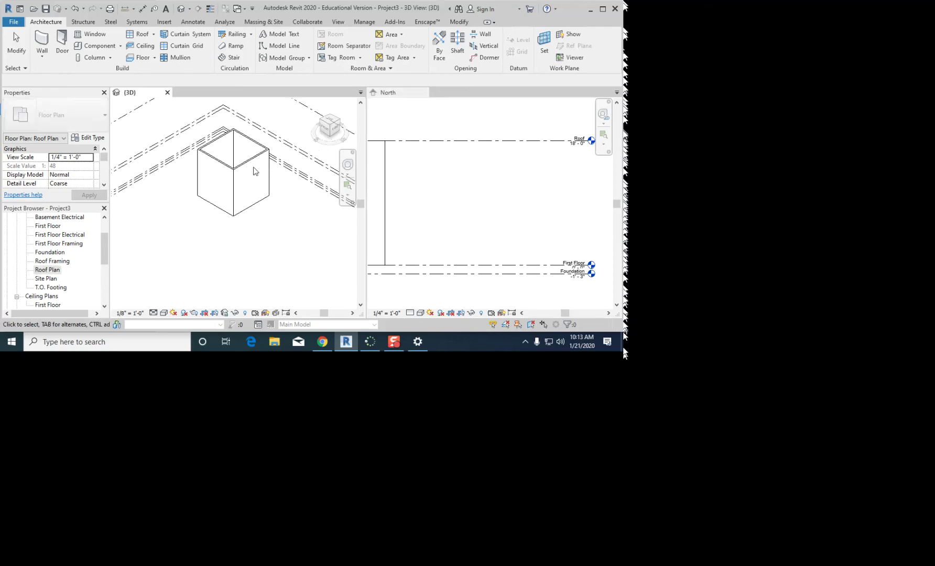
scroll(495, 184, "down", 2)
scroll(549, 165, "up", 2)
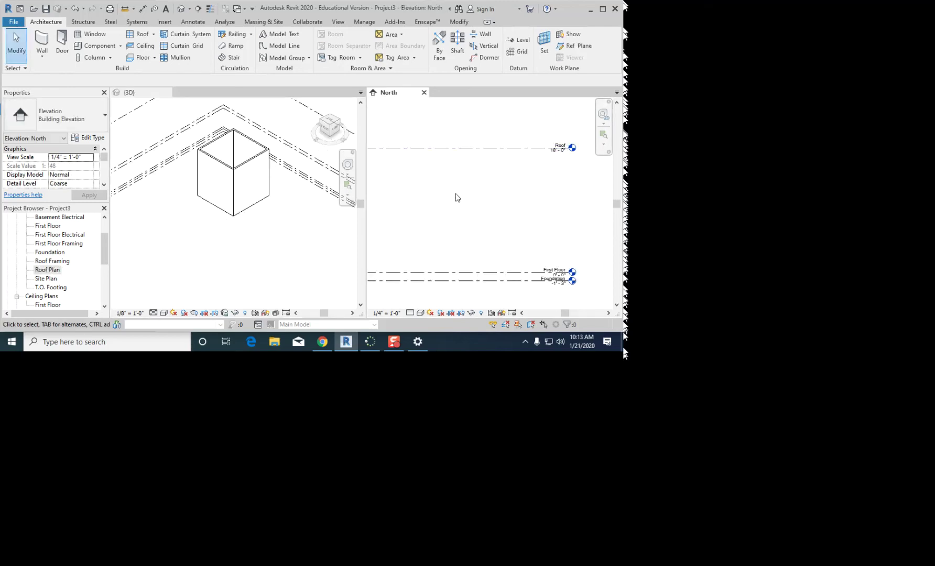
Step: Try a 10' elevation for the Roof level in the North elevation, check the walls in both views, and undo it
middle_click_drag(471, 198, 503, 192)
middle_click_drag(570, 178, 567, 188)
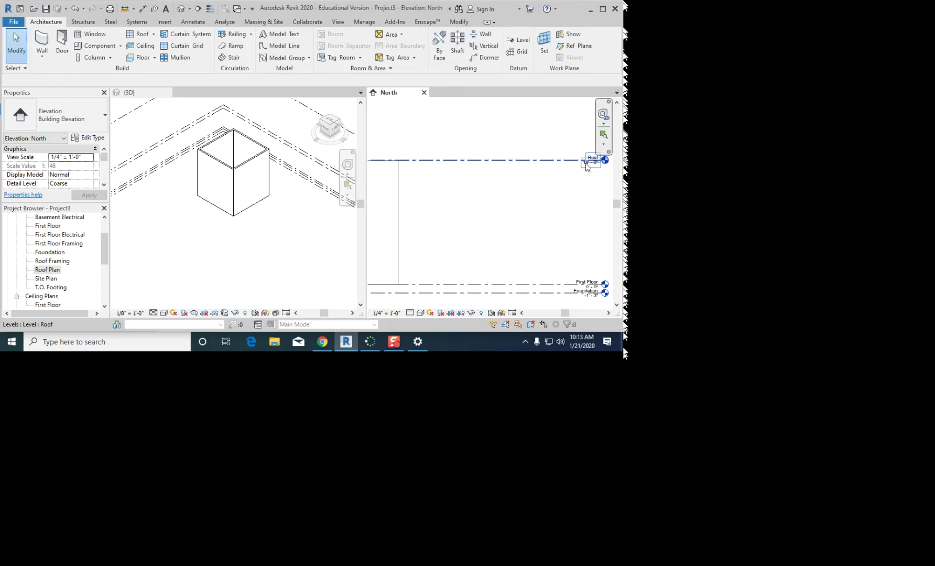
middle_click_drag(588, 175, 492, 179)
scroll(493, 165, "up", 1)
scroll(493, 167, "up", 3)
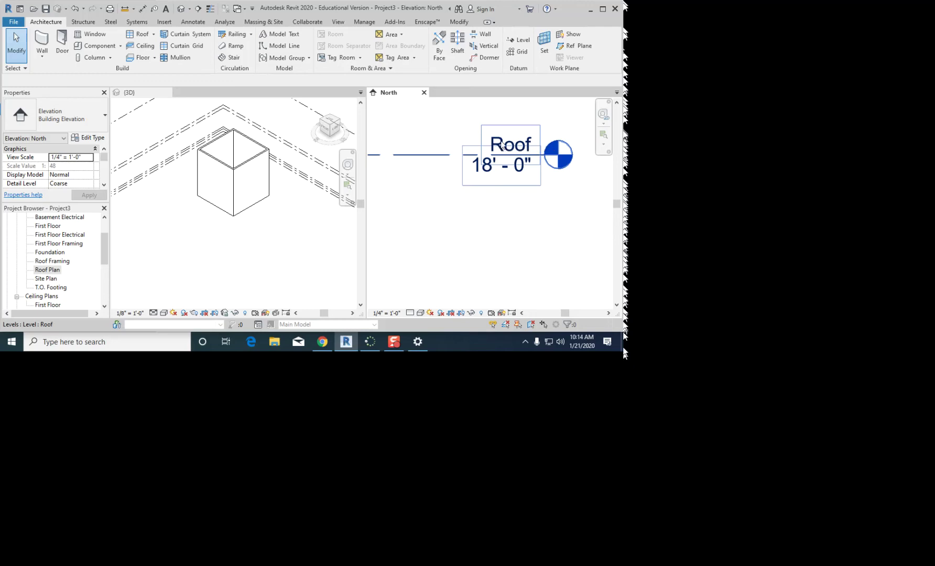
left_click(477, 173)
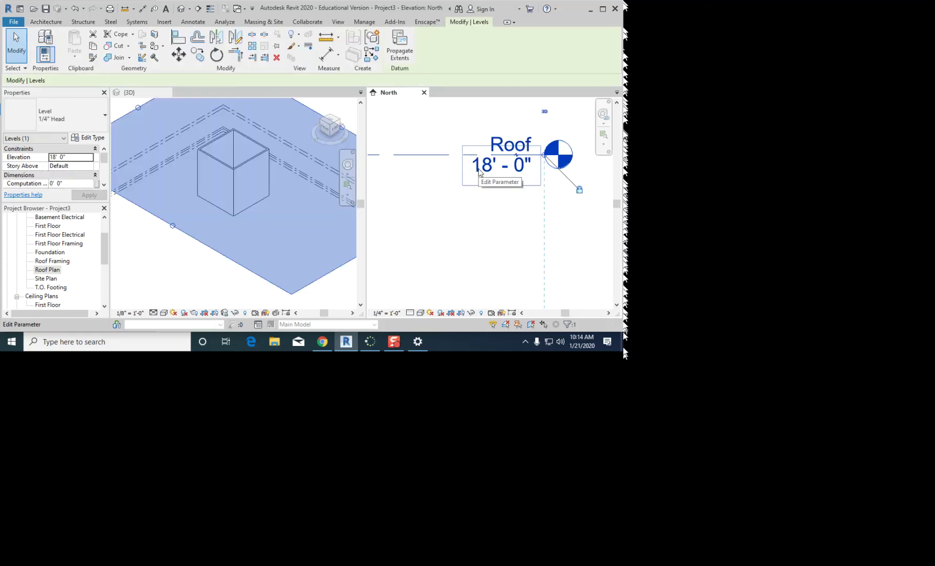
left_click(479, 172)
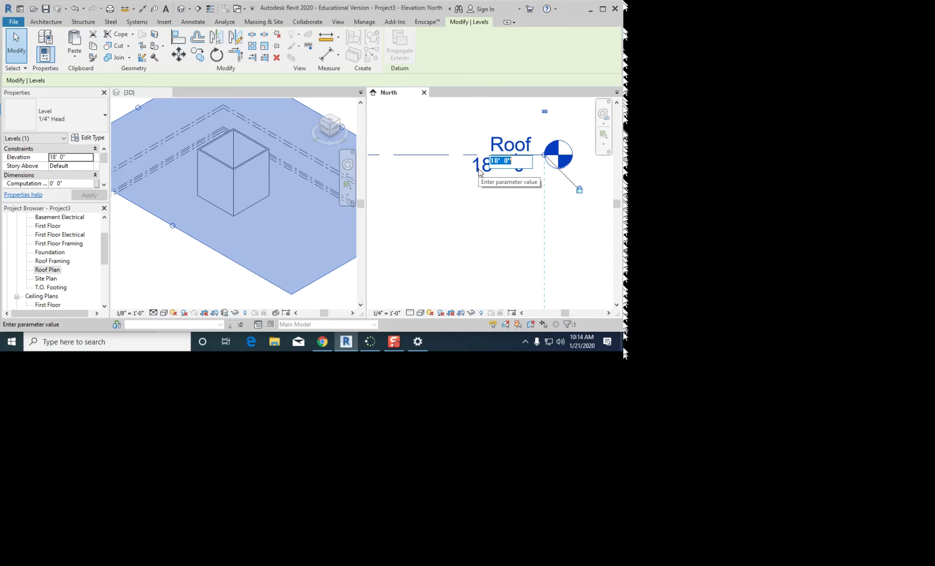
type("10")
key("Return")
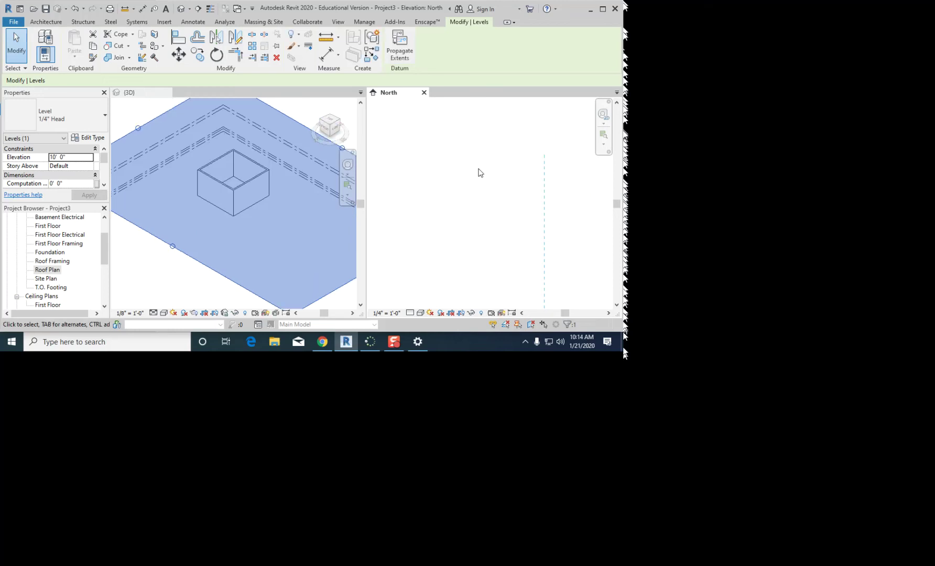
left_click(183, 295)
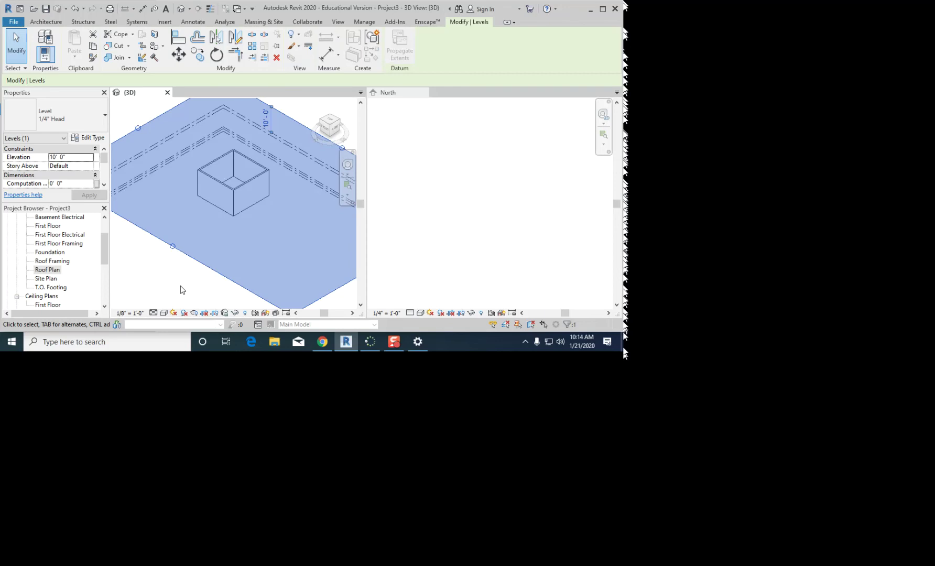
left_click(414, 179)
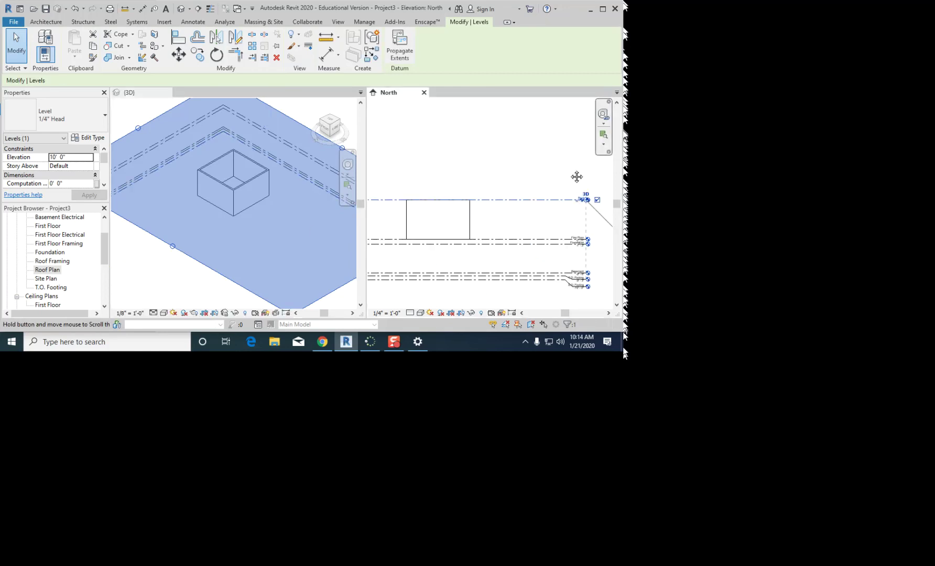
left_click(491, 164)
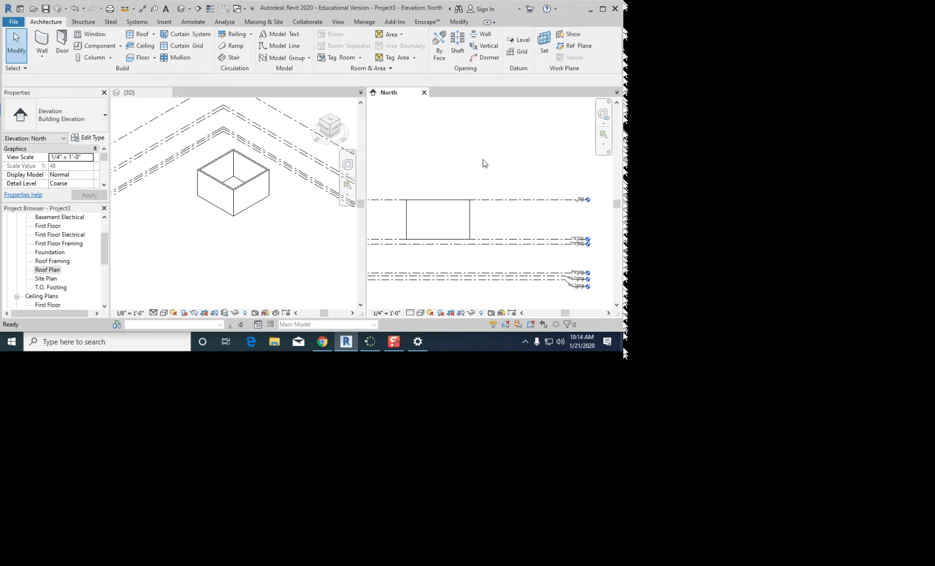
key("ctrl+z")
Step: Select all four walls in the North elevation and set their Top Constraint to Unconnected
scroll(528, 230, "down", 3)
scroll(527, 230, "down", 5)
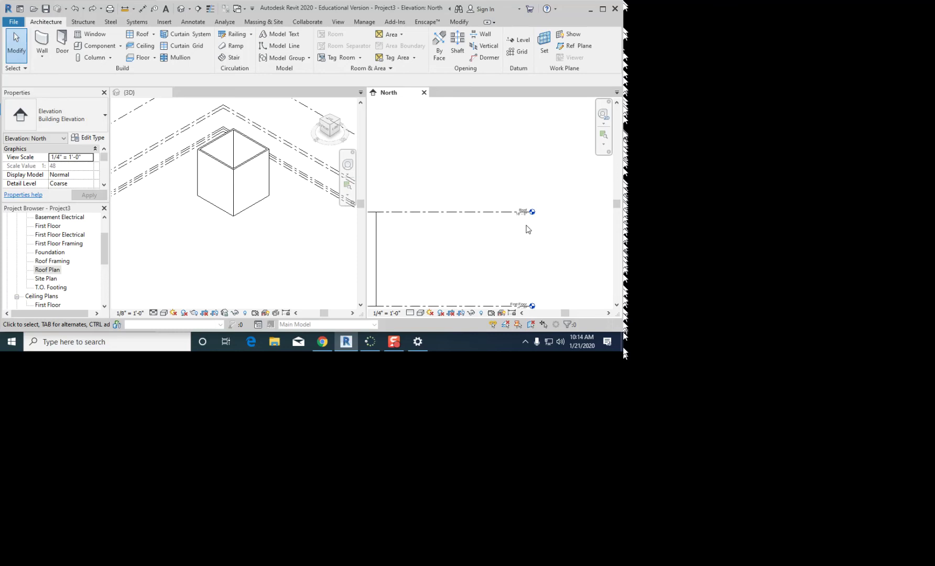
left_click_drag(499, 211, 413, 219)
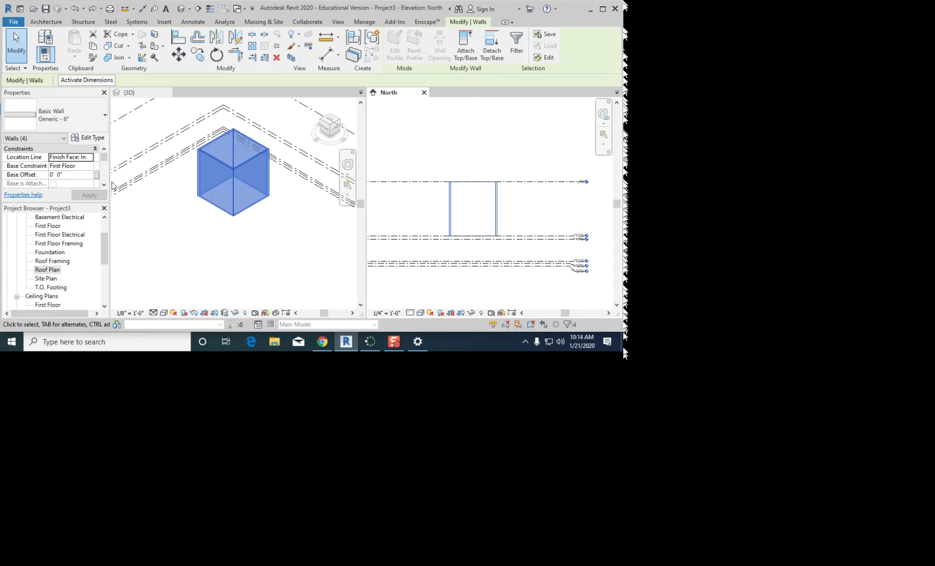
scroll(104, 163, "down", 3)
scroll(95, 167, "up", 1)
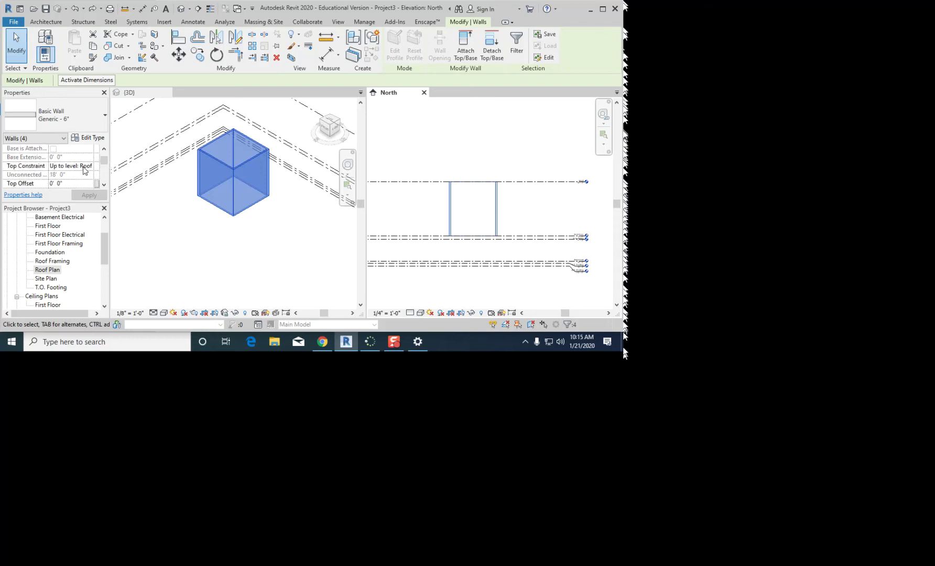
left_click(77, 167)
left_click(89, 166)
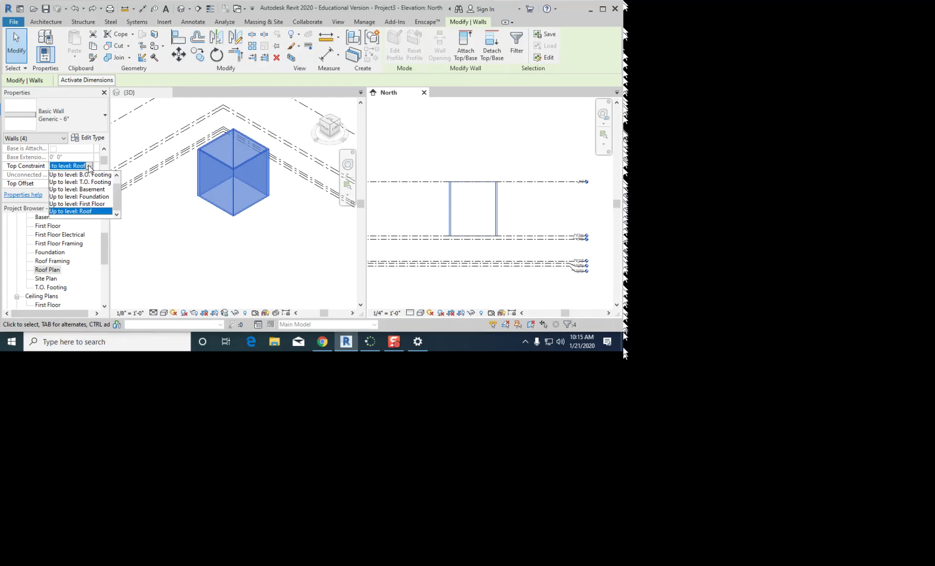
scroll(90, 195, "up", 1)
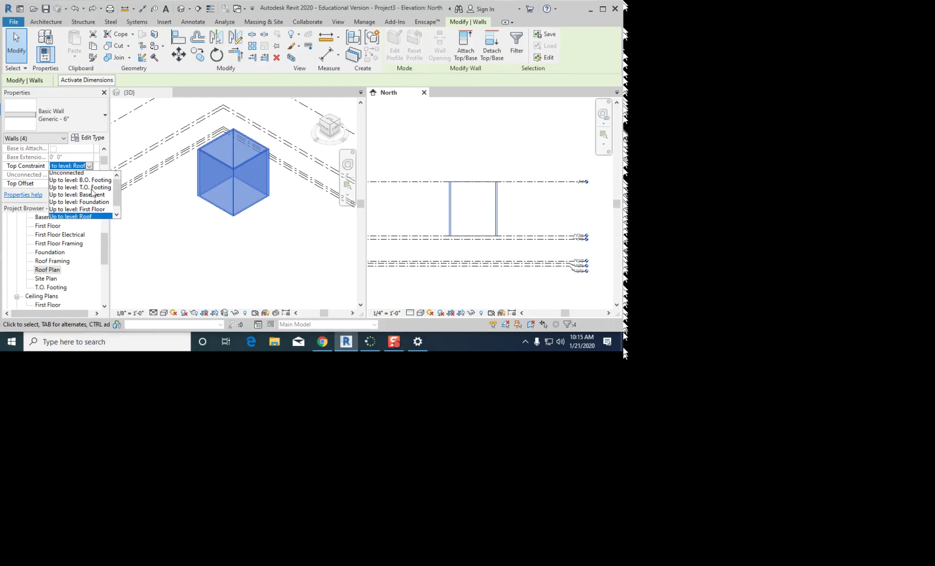
left_click(86, 176)
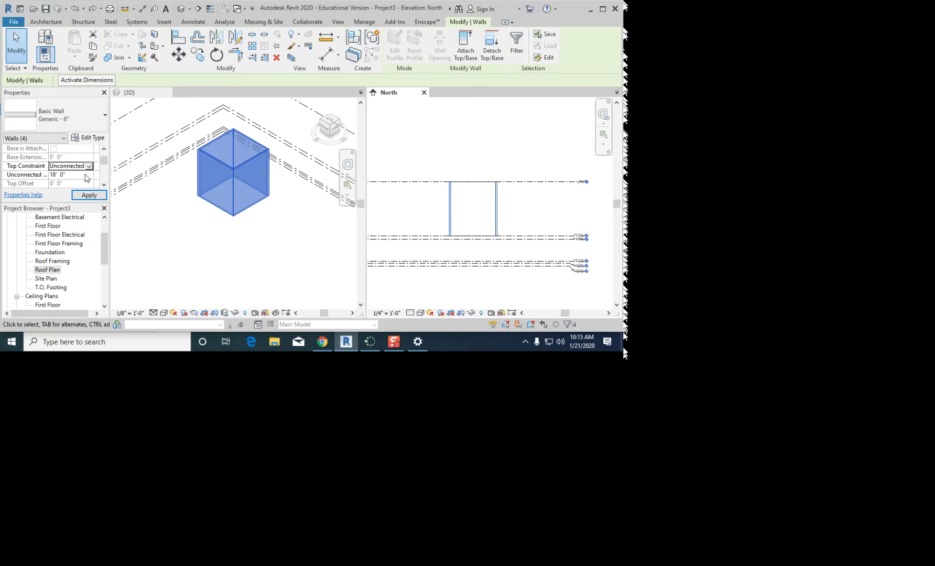
left_click(90, 196)
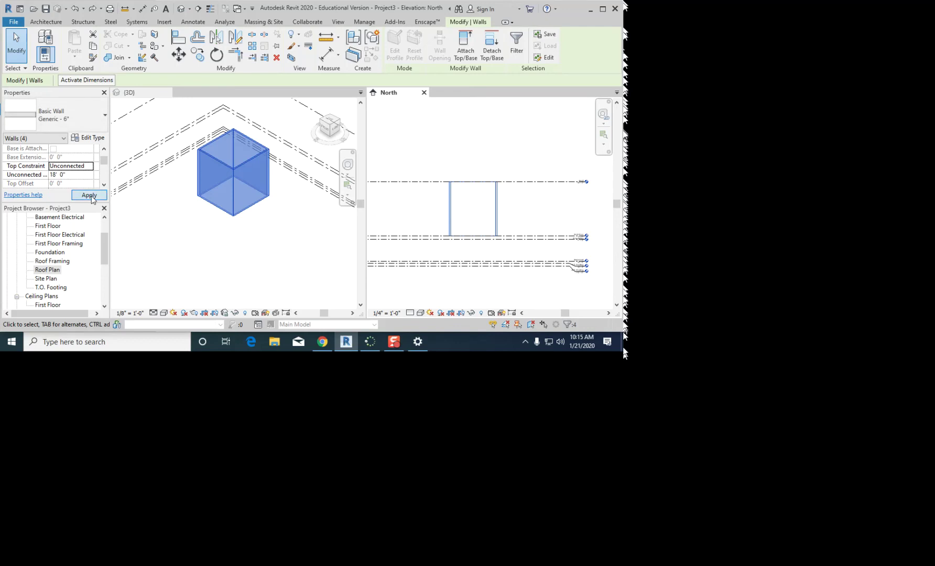
left_click(499, 165)
Step: Set the Roof level's elevation to 10' in the North elevation and compare it with the wall tops
scroll(498, 196, "up", 1)
scroll(587, 181, "up", 3)
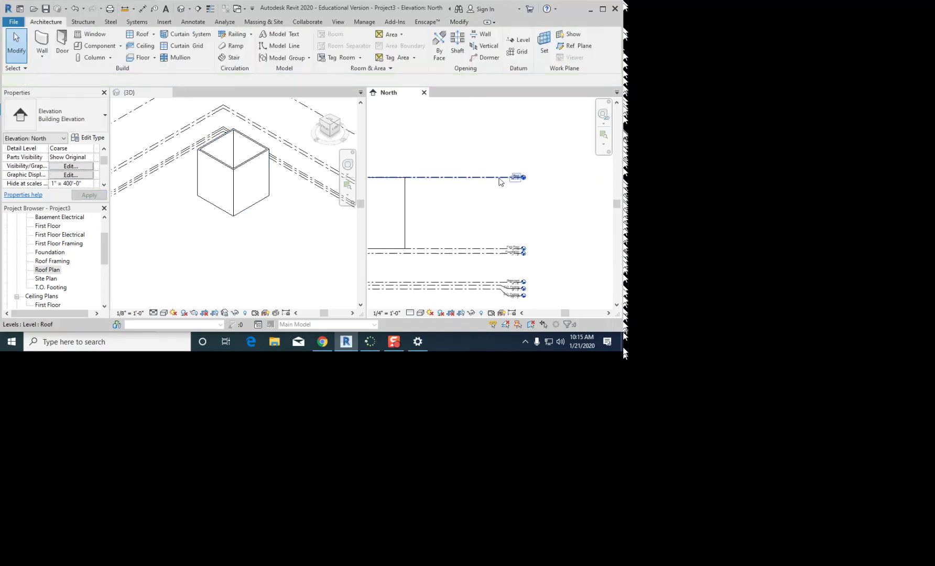
left_click(531, 184)
type("10")
key("Return")
left_click(484, 174)
scroll(465, 167, "down", 4)
middle_click_drag(465, 167, 514, 169)
scroll(487, 198, "up", 1)
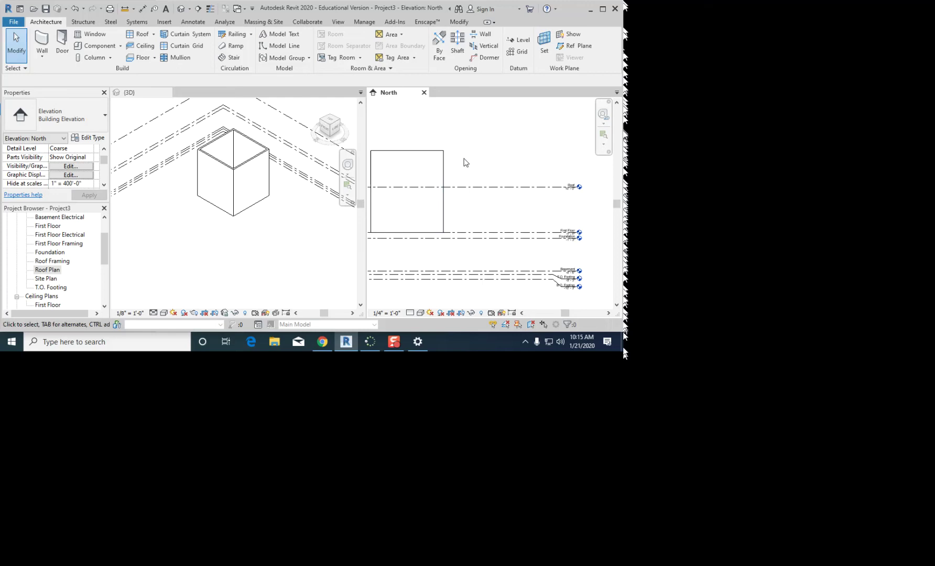
scroll(464, 162, "down", 2)
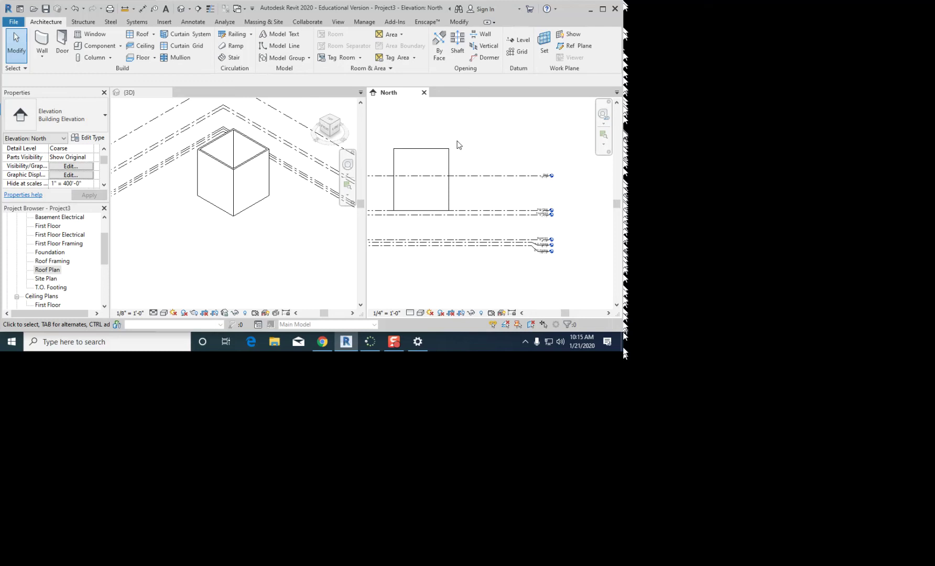
Step: Select the whole chain of four walls and set their Top Constraint to Up to level: Roof
scroll(436, 153, "up", 1)
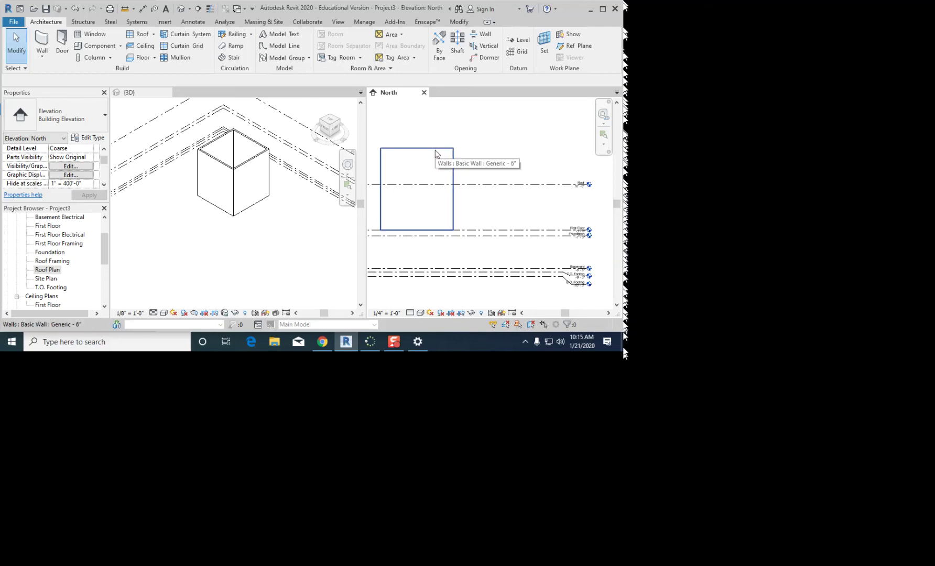
key("Tab")
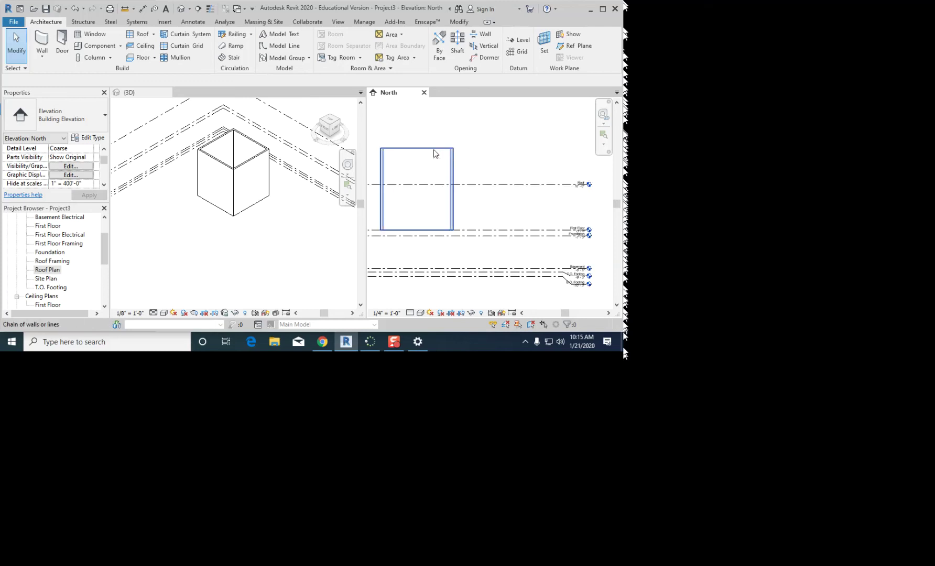
left_click(434, 153)
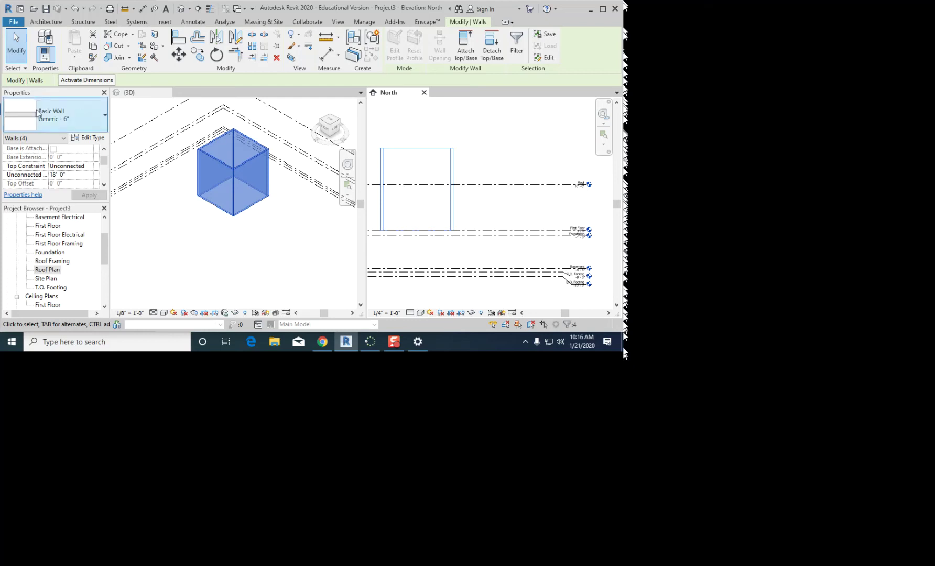
left_click(58, 166)
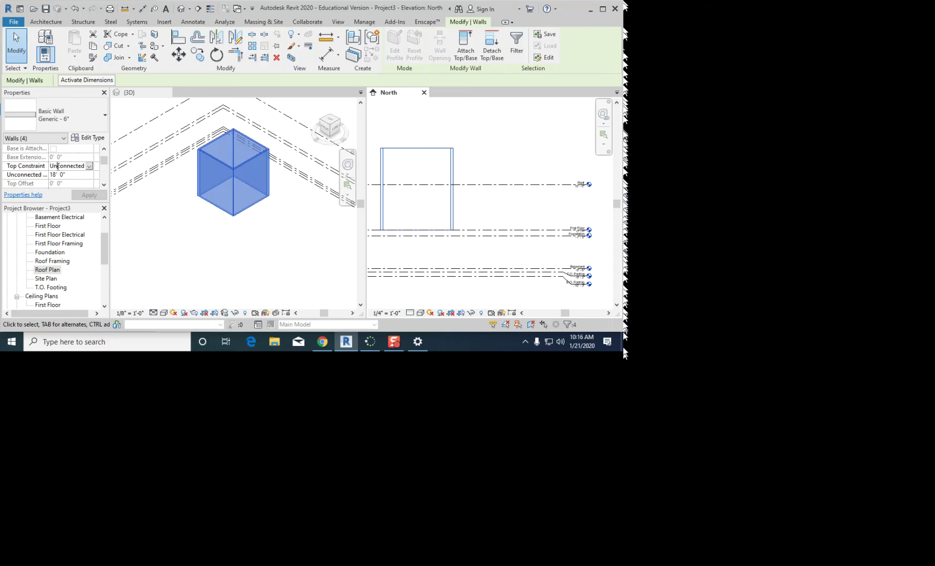
left_click(89, 166)
left_click(83, 211)
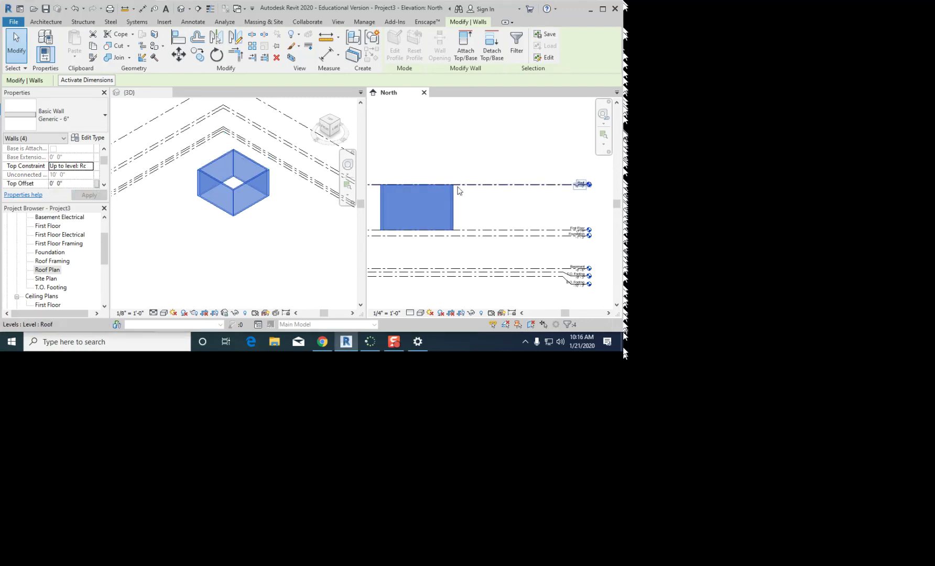
left_click(470, 152)
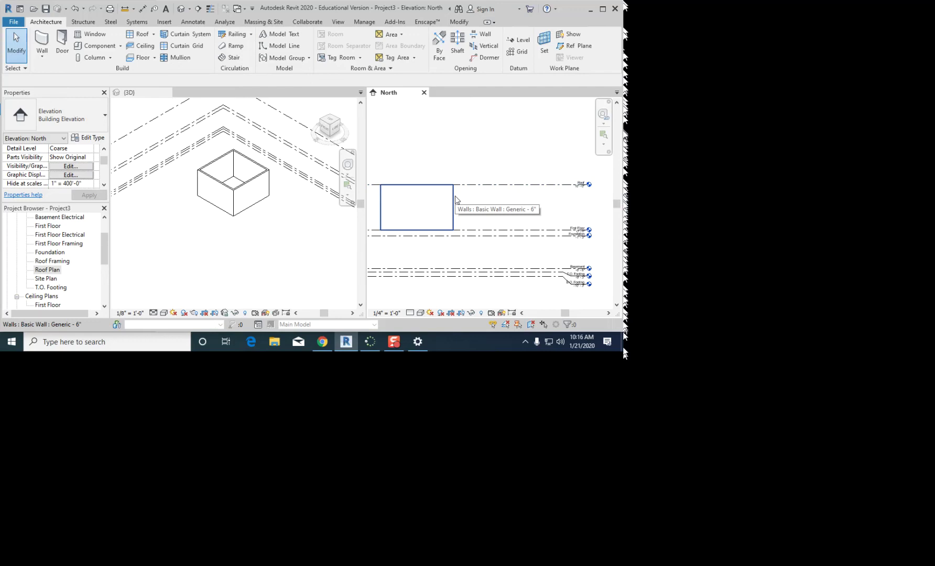
Step: Open the First Floor plan beside the 3D view, with the square room enlarged and centred
middle_click_drag(510, 157, 547, 150)
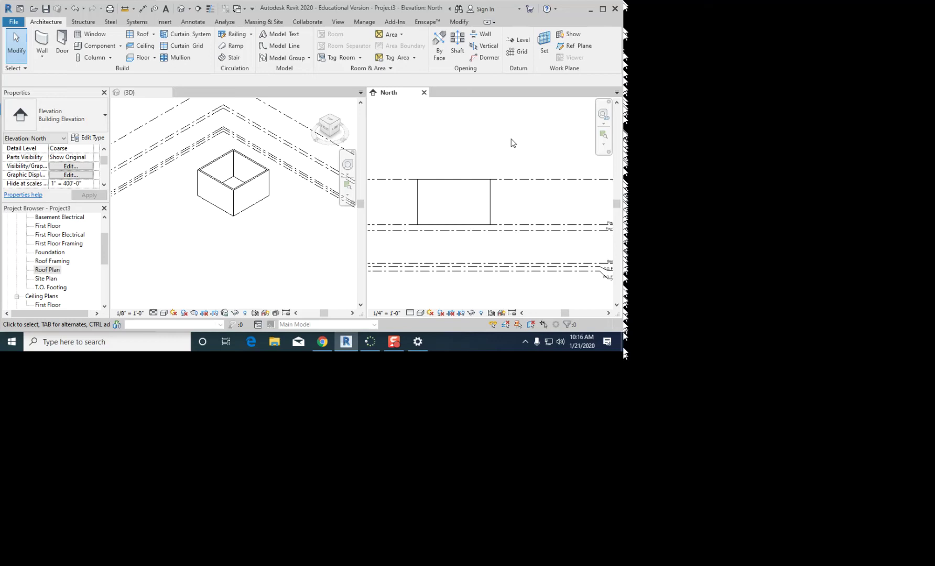
double_click(57, 226)
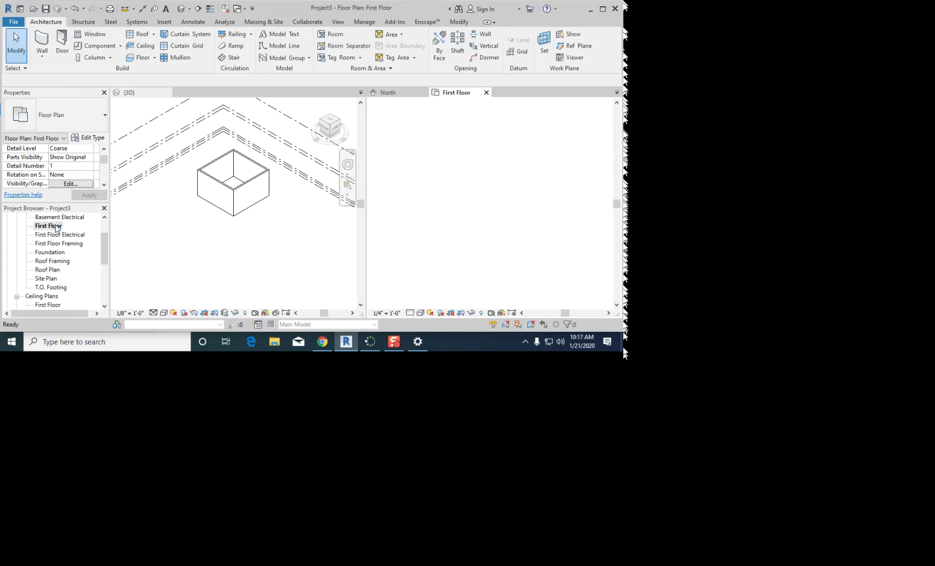
scroll(449, 160, "up", 2)
middle_click_drag(448, 161, 469, 144)
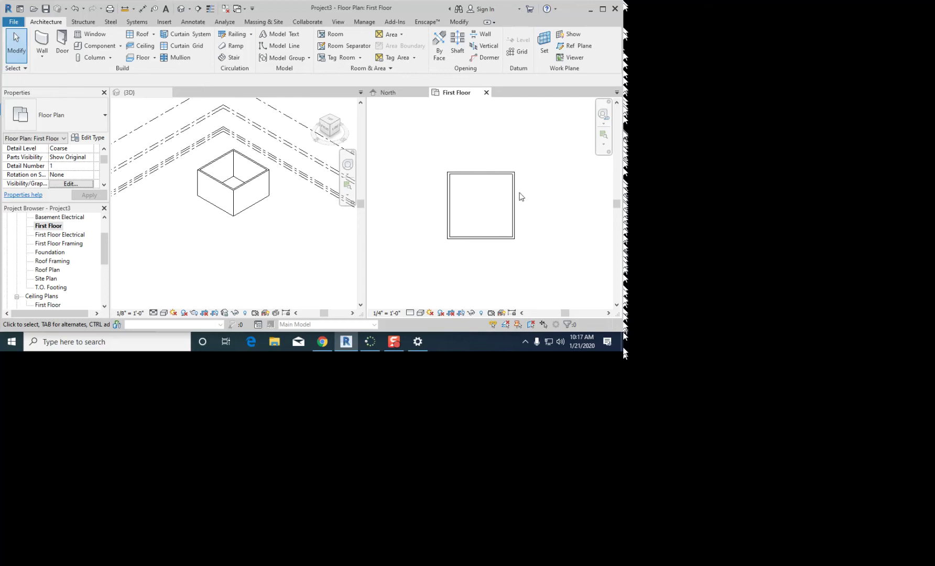
scroll(470, 209, "up", 1)
middle_click_drag(470, 209, 460, 196)
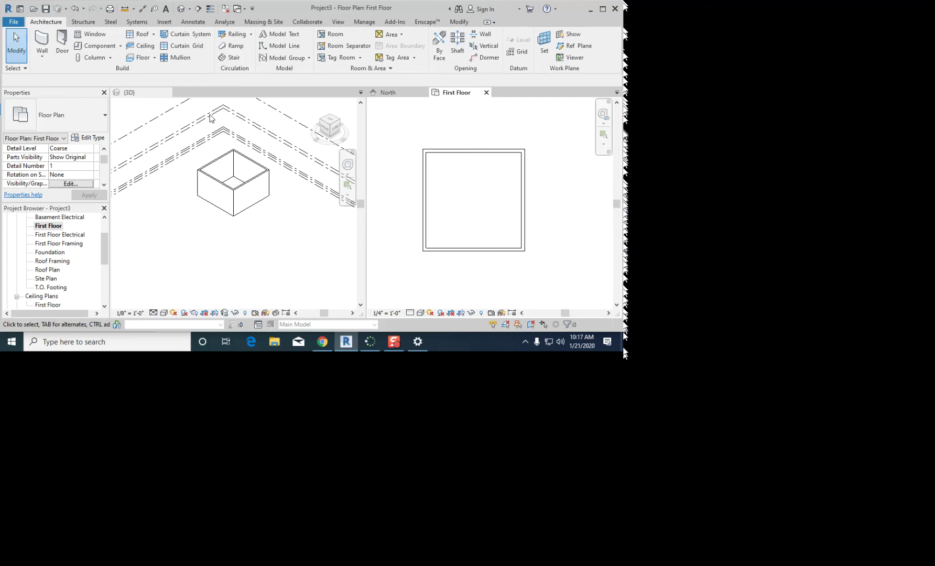
Step: Start placing a door in the First Floor plan with the Single-Raised Panel with Sidelights 30" x 80" type
left_click(62, 42)
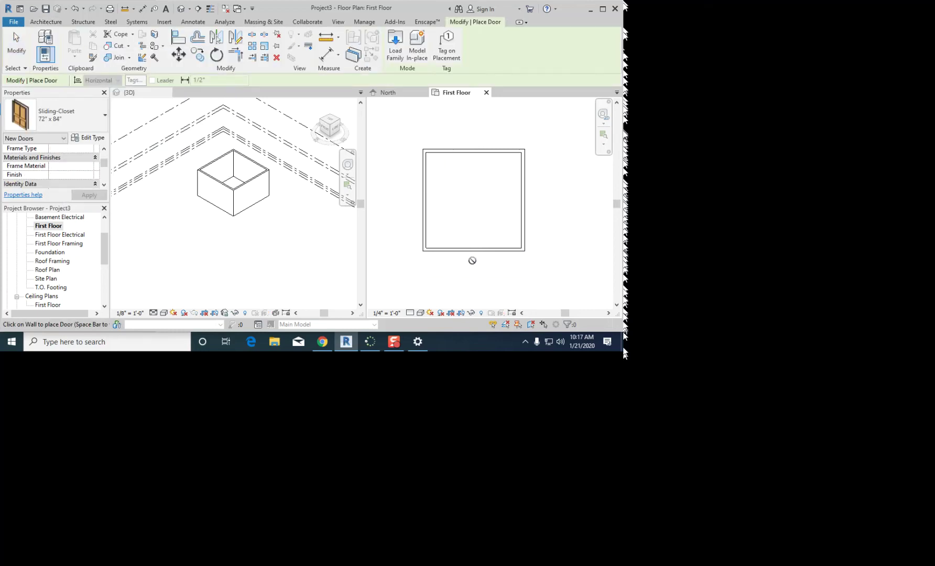
scroll(472, 262, "up", 1)
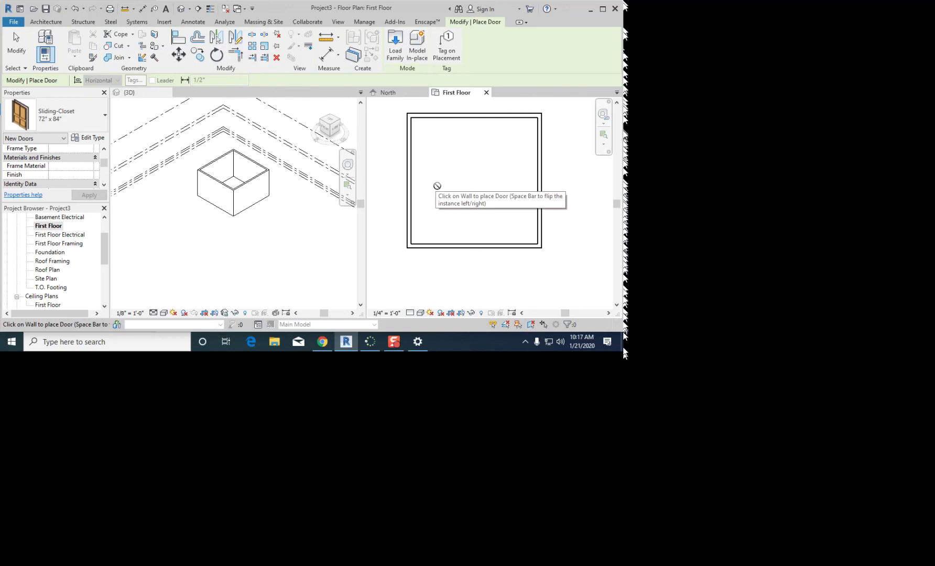
middle_click_drag(550, 129, 553, 157)
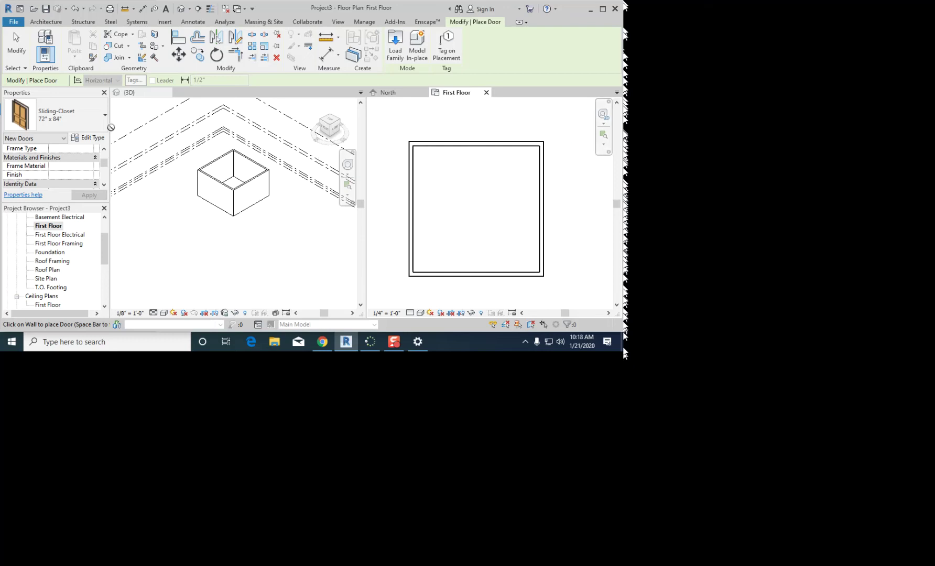
left_click(82, 125)
scroll(73, 191, "up", 2)
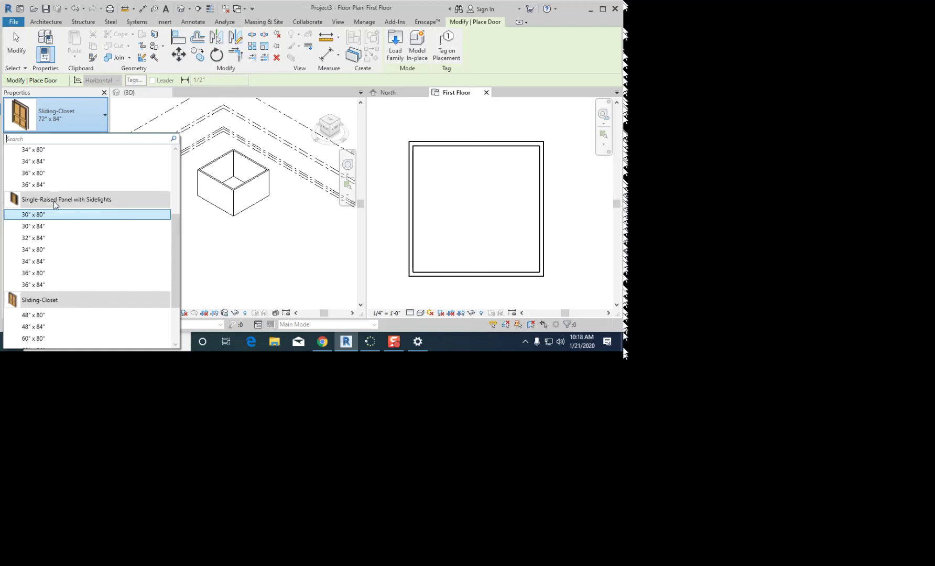
left_click(50, 215)
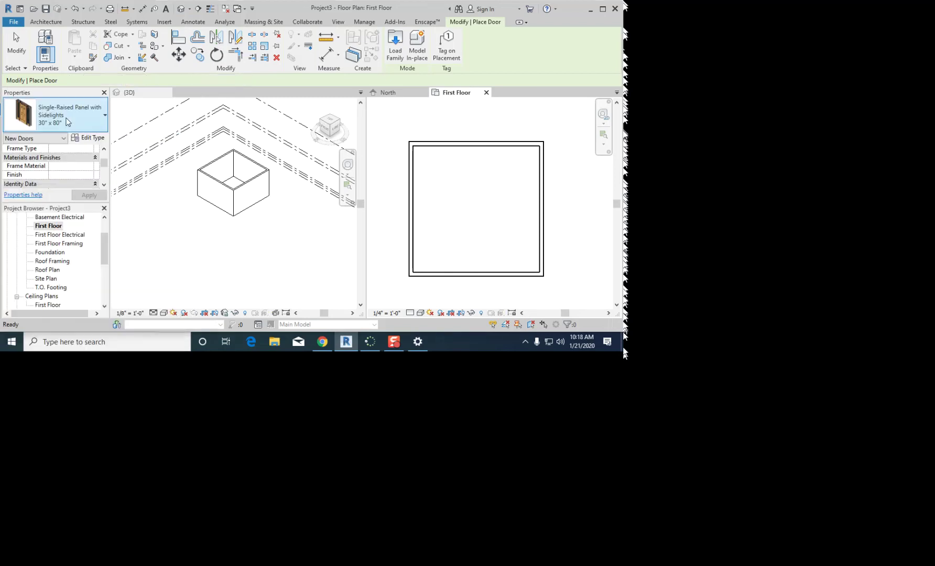
Step: Switch the type of the door being placed to Double-Glass 1, 68" x 84"
left_click(67, 122)
scroll(63, 206, "up", 4)
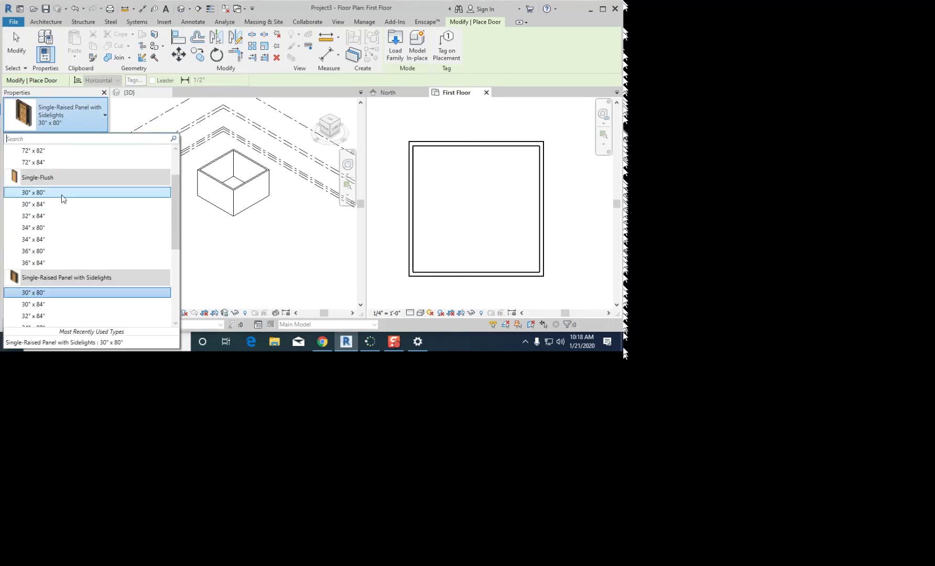
scroll(53, 194, "up", 2)
left_click(46, 182)
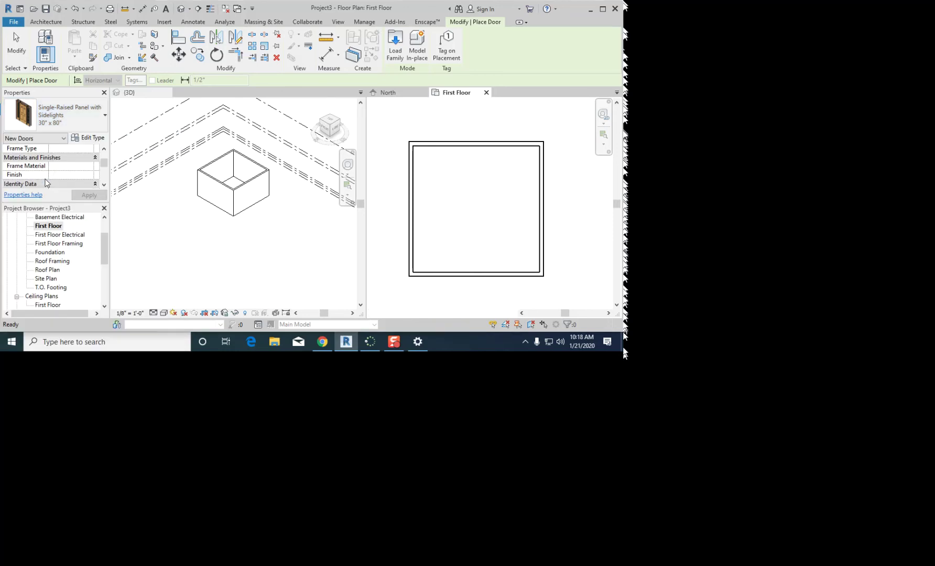
Step: Review the available door types and choose Single-Flush 36" x 80" for the new door
left_click(71, 120)
scroll(84, 204, "down", 7)
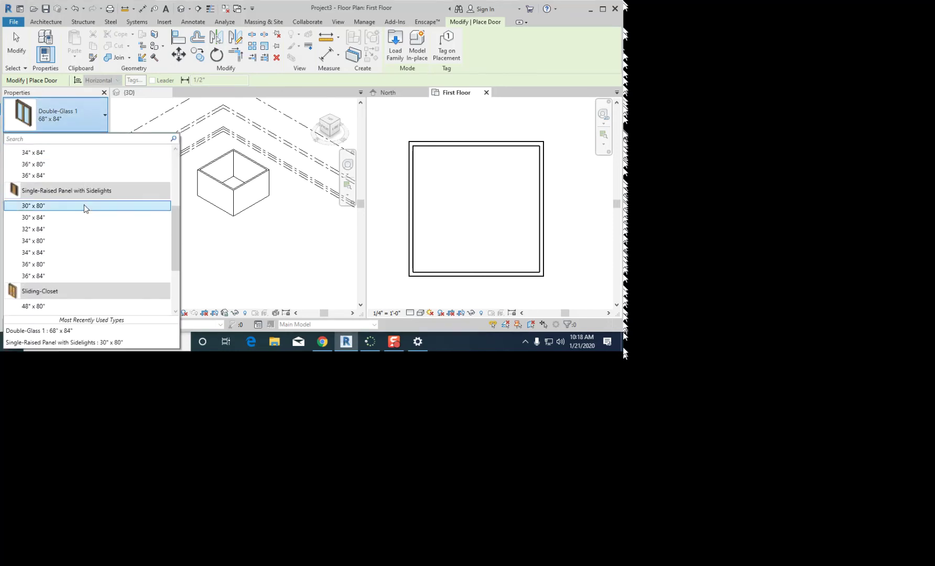
scroll(84, 204, "up", 3)
scroll(83, 213, "up", 4)
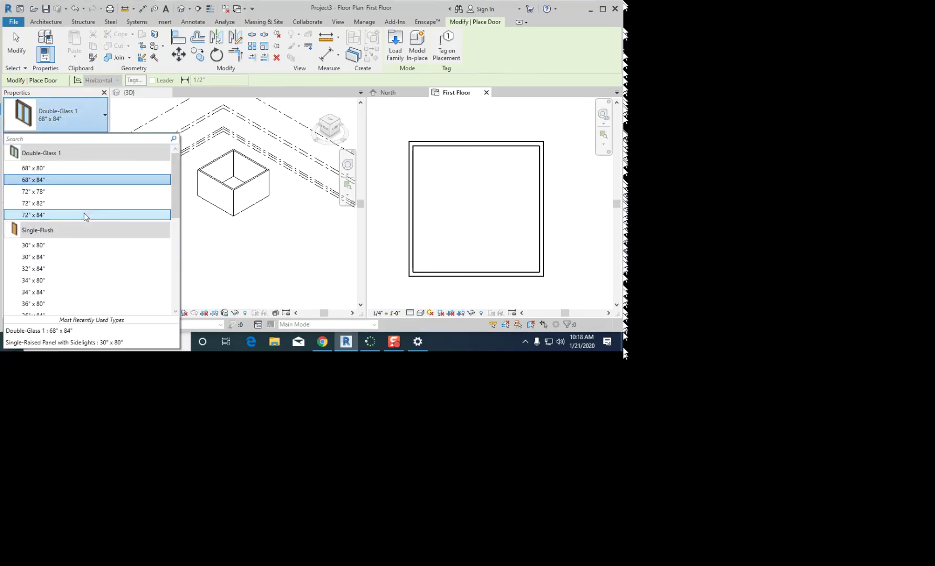
scroll(84, 213, "down", 1)
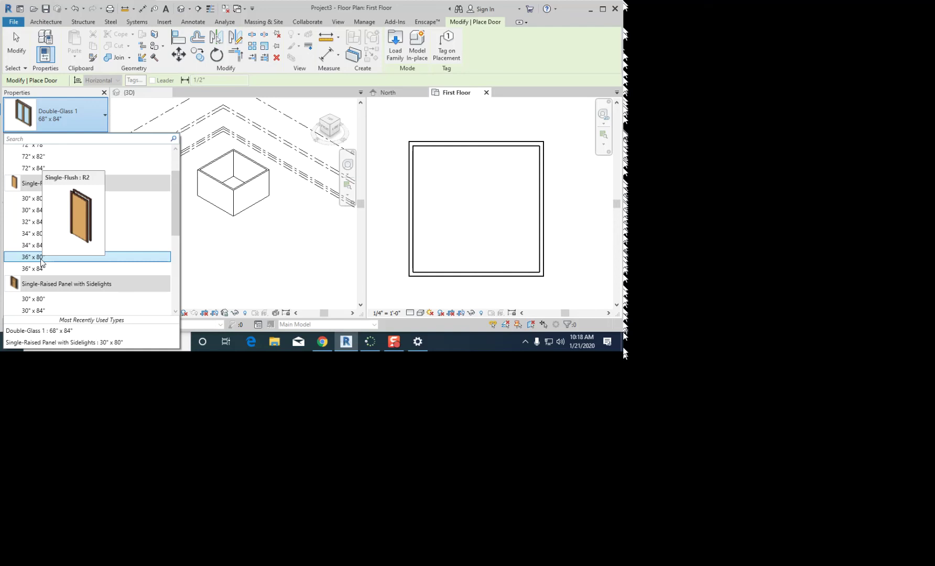
mouse_move(36, 262)
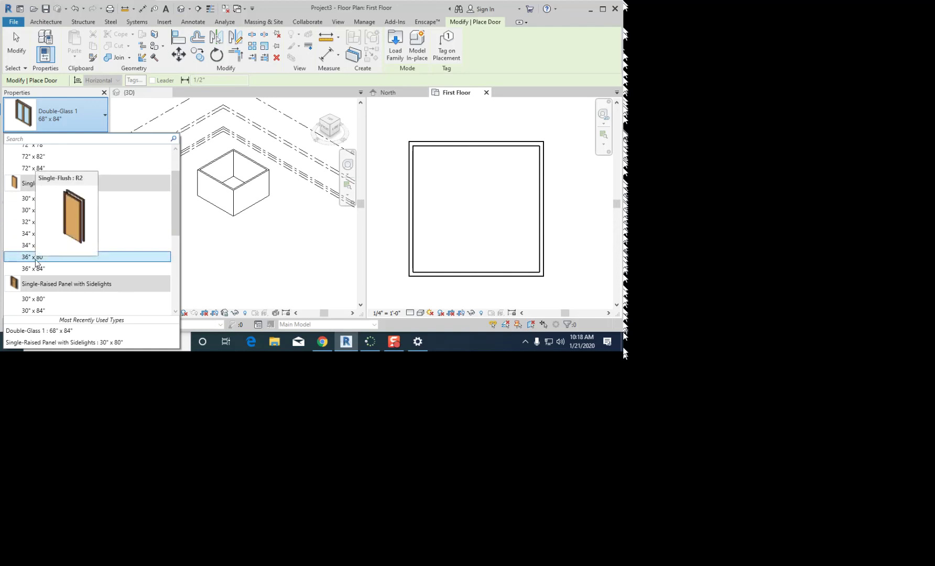
left_click(36, 257)
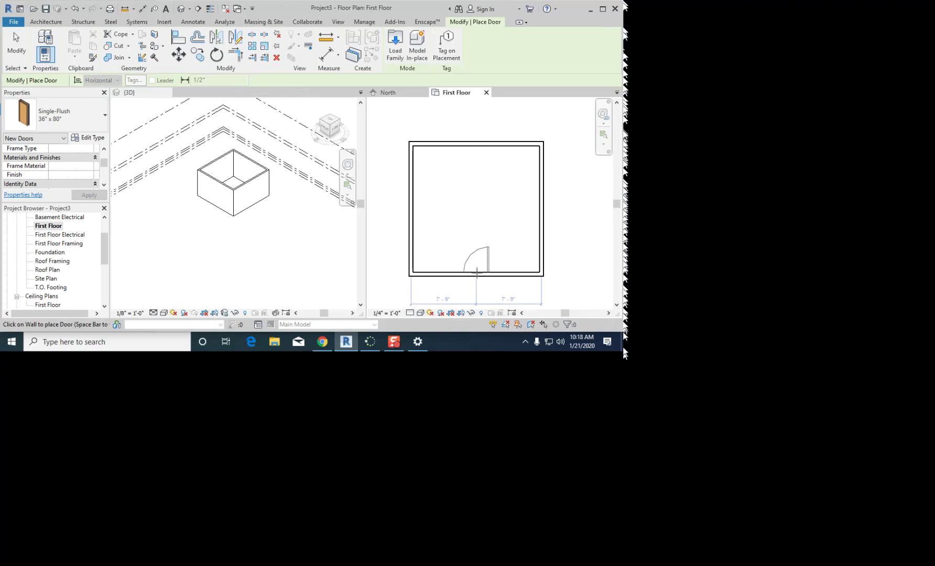
Step: Place the door centred in the room's lower wall, 7'-9" from each side wall and swinging outward, and end door placement
scroll(475, 276, "up", 2)
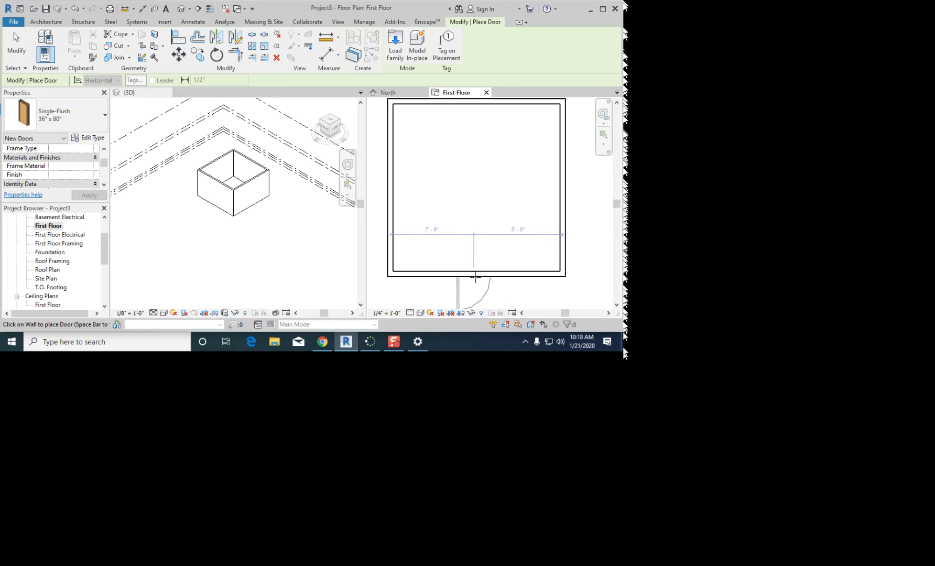
scroll(474, 278, "down", 1)
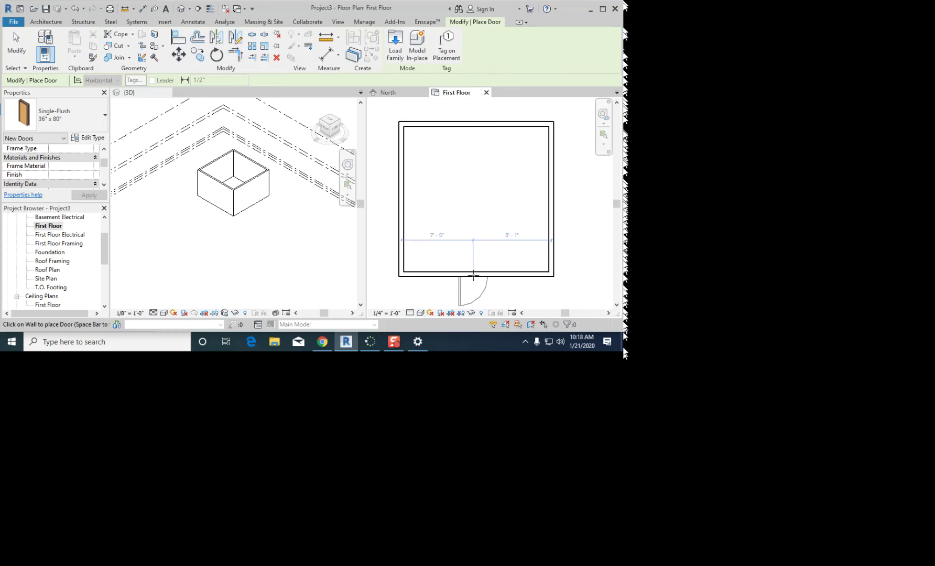
scroll(473, 277, "down", 2)
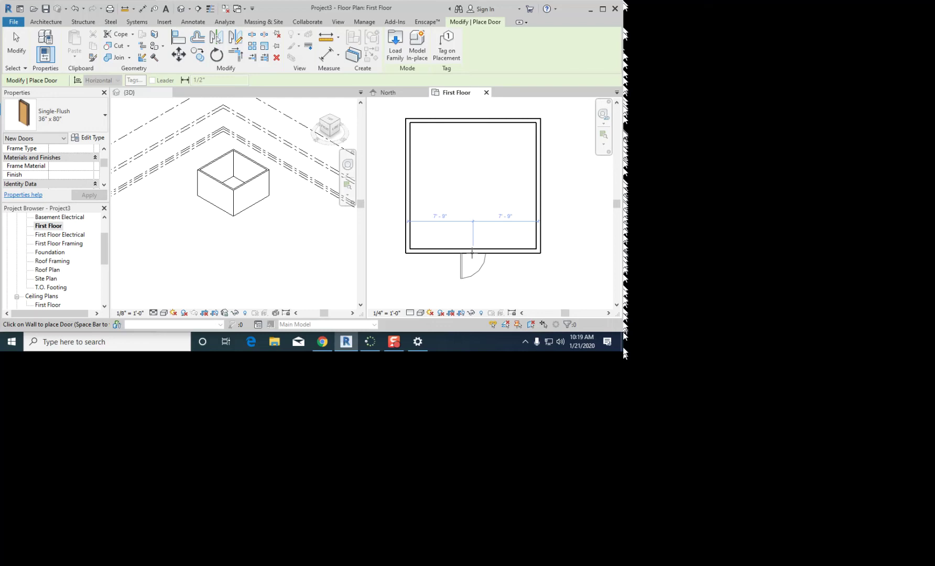
left_click(472, 253)
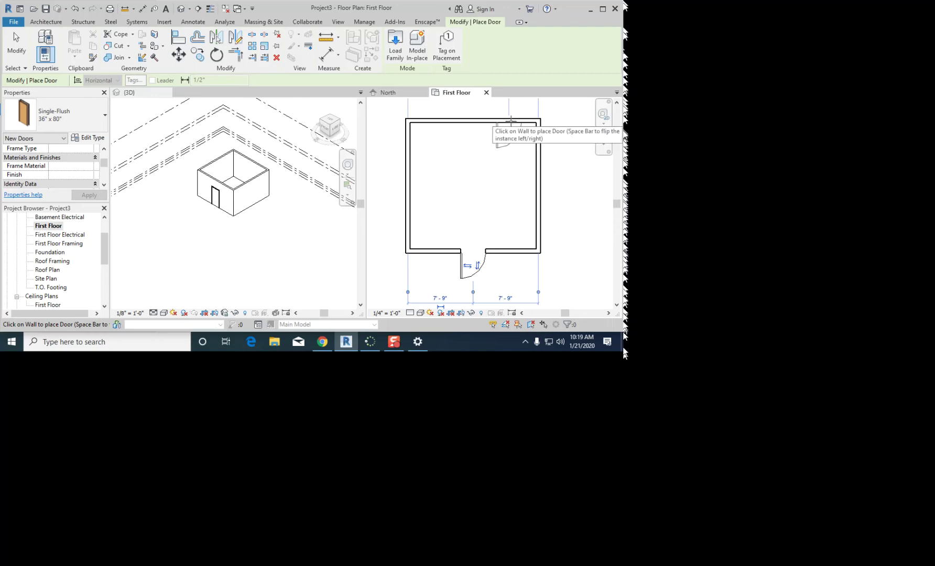
key("Escape")
key("Escape")
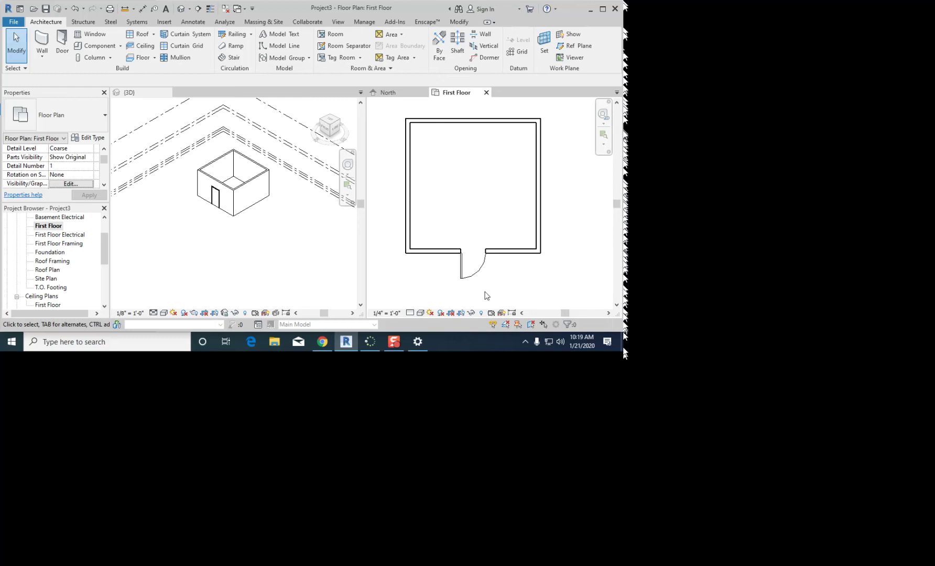
Step: Select the placed door and flip it to swing into the room, hinged on the right-hand jamb
scroll(482, 293, "up", 2)
left_click(473, 268)
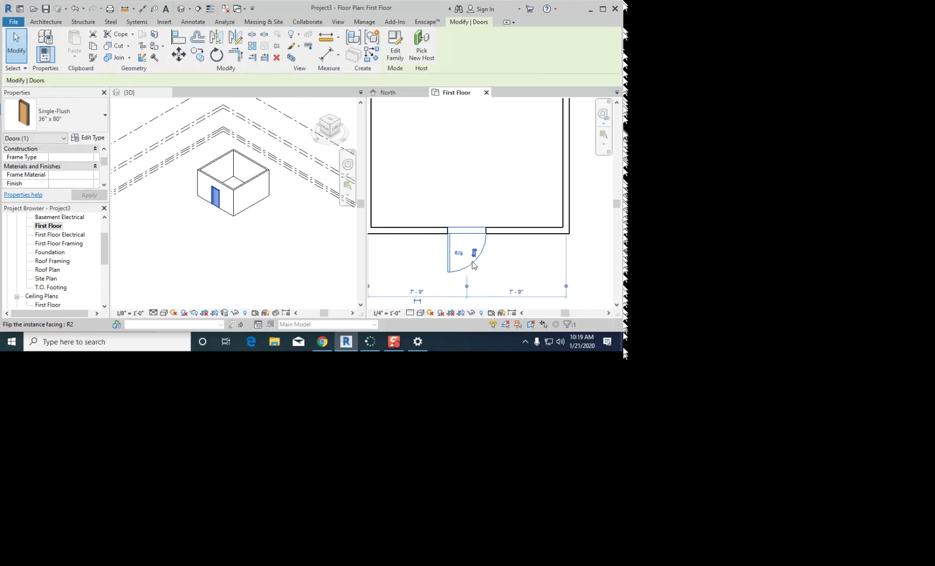
scroll(473, 266, "up", 2)
key("space")
key("space")
key("space")
key("space")
key("space")
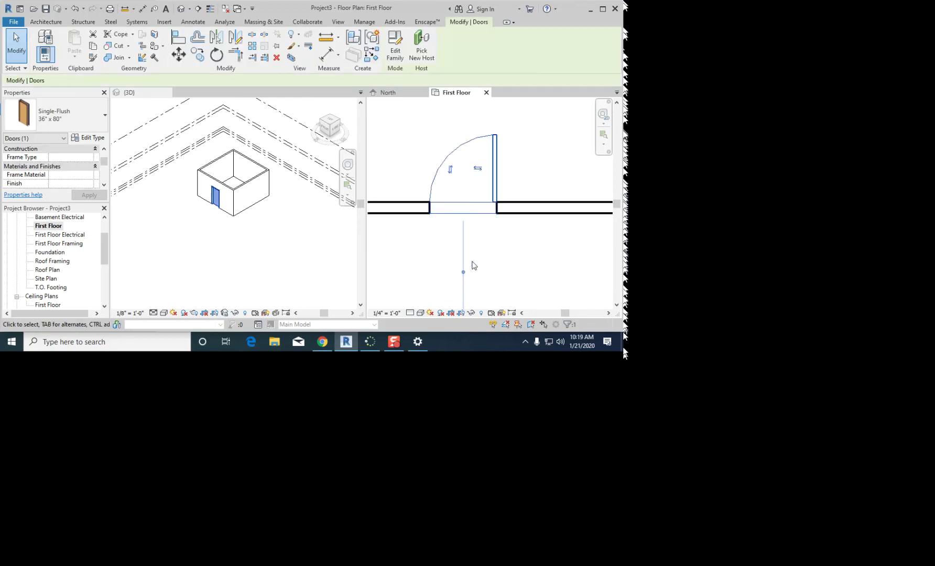
Step: Cycle the selected door through its swing orientations and try reversing its hinge hand
key("space")
key("space")
key("space")
key("space")
key("space")
key("space")
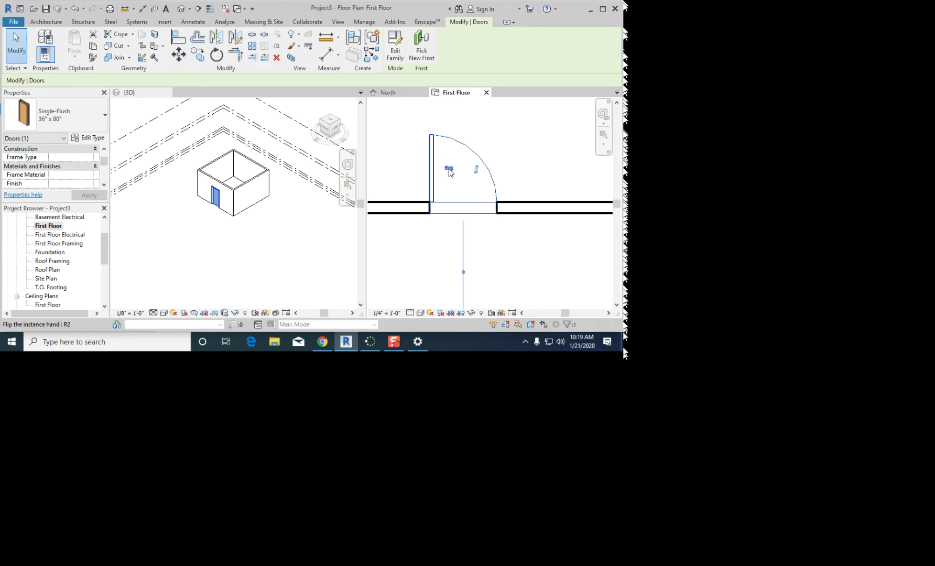
key("space")
left_click(478, 169)
left_click(478, 169)
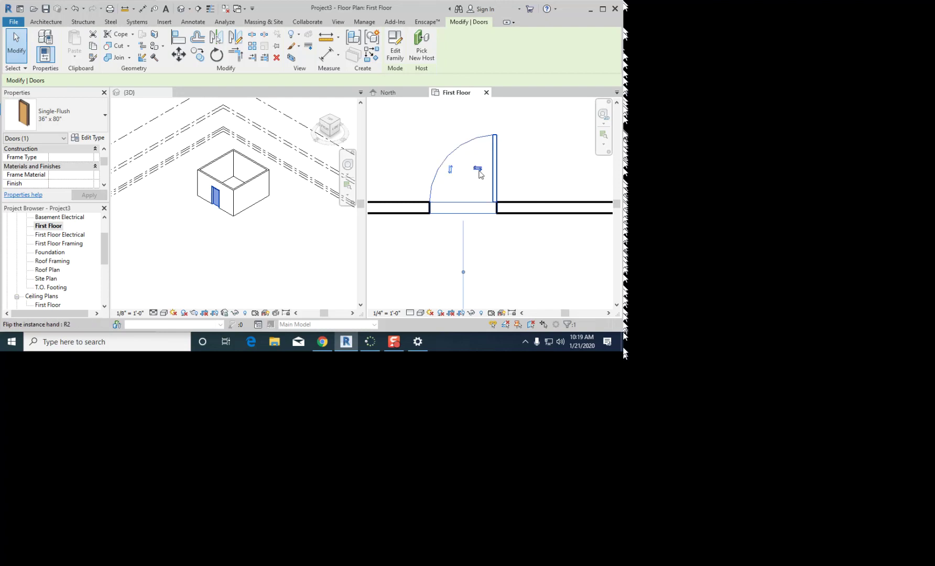
Step: Flip the door's facing and hand again, leave it swinging inward from the right-hand jamb, and deselect it
key("space")
key("space")
key("space")
key("space")
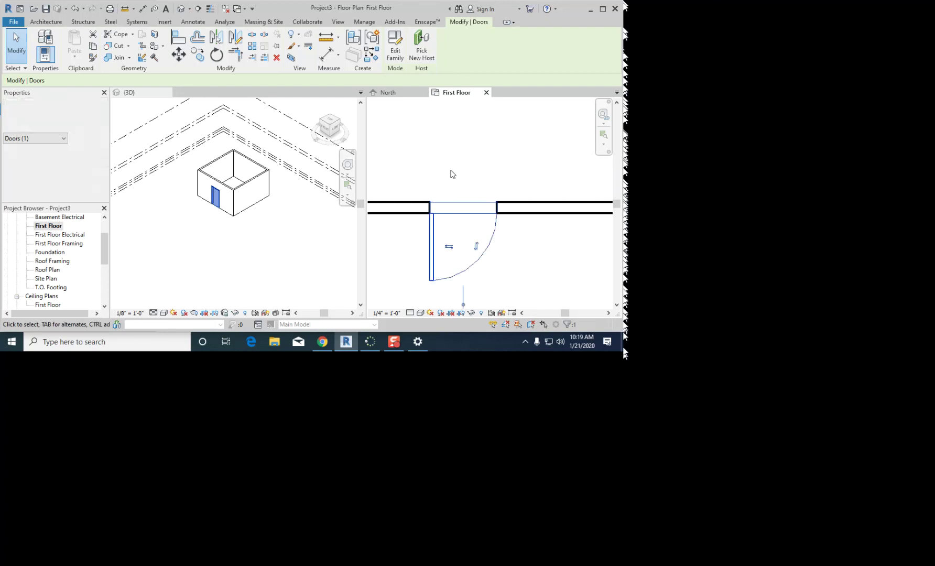
left_click(450, 169)
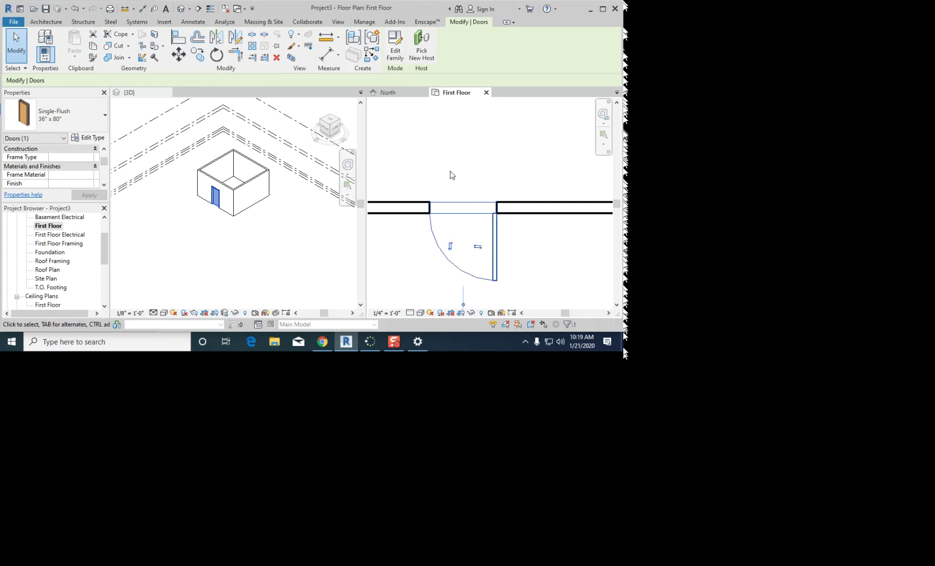
left_click(477, 247)
key("space")
key("space")
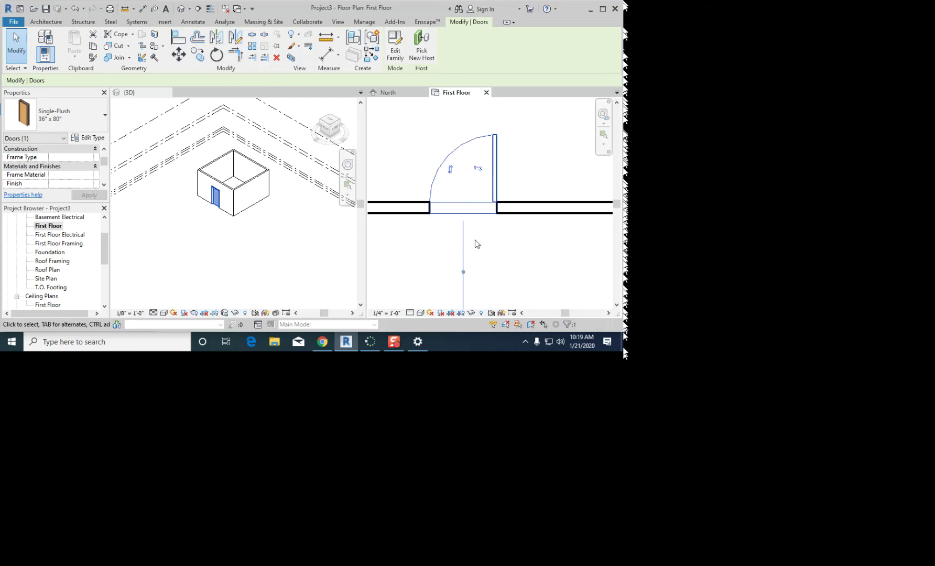
scroll(519, 162, "down", 1)
left_click(518, 161)
scroll(519, 162, "down", 1)
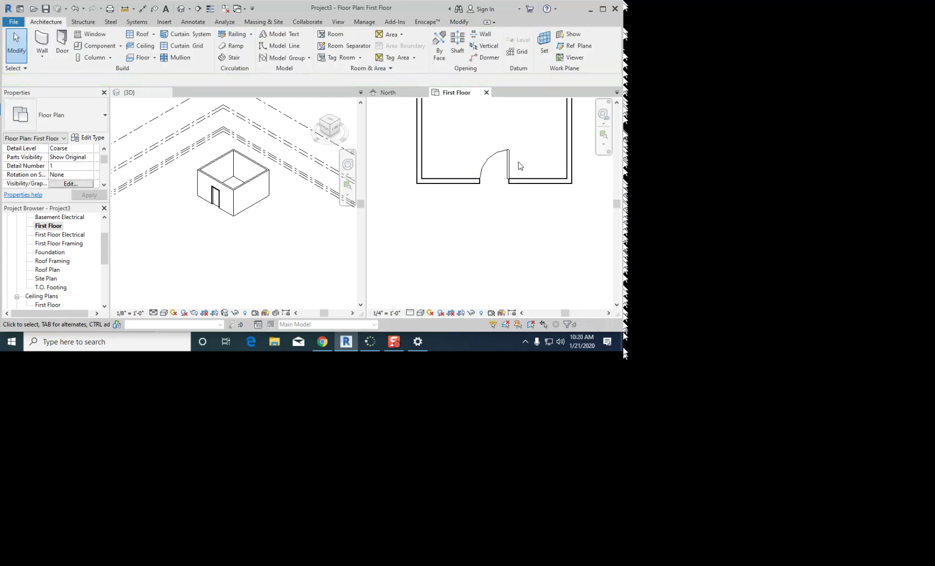
Step: Select the placed door and change its type to Single-Raised Panel with Sidelights 36" x 80"
middle_click_drag(518, 162, 506, 227)
left_click(496, 226)
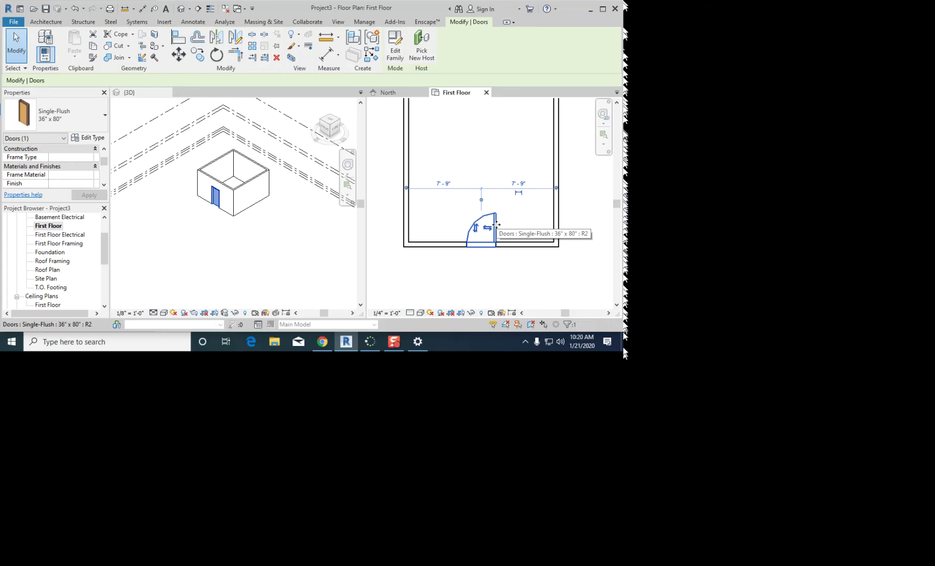
scroll(496, 225, "up", 2)
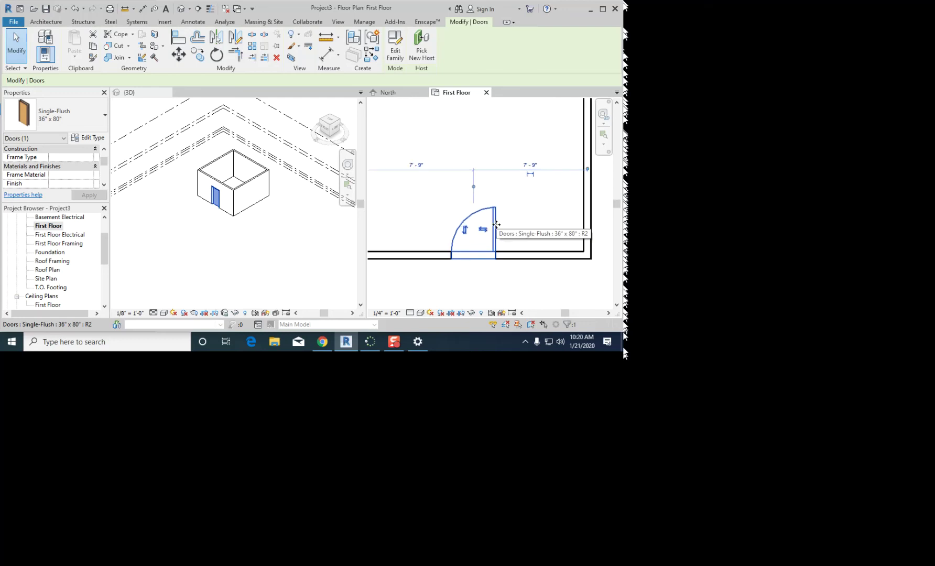
left_click(502, 220)
left_click(496, 224)
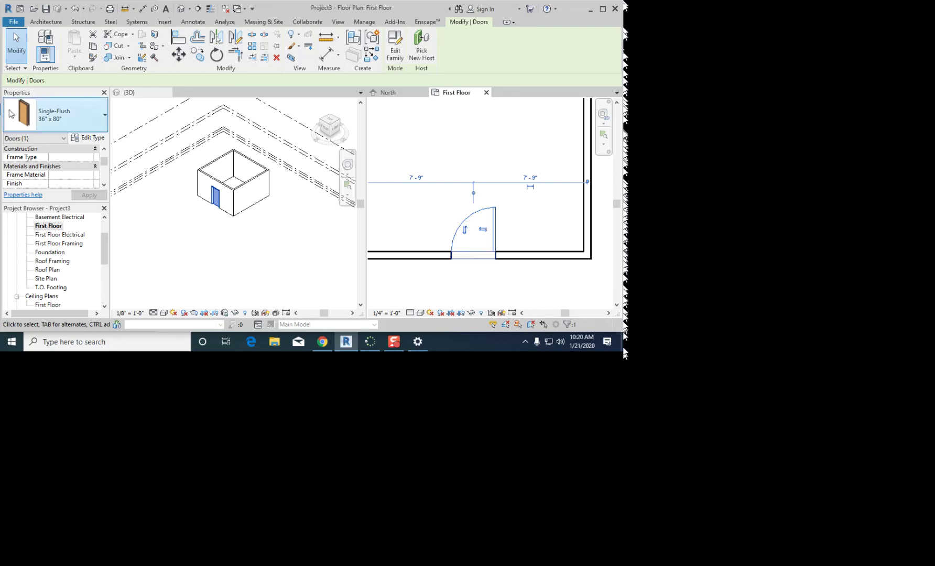
left_click(49, 118)
scroll(50, 232, "down", 2)
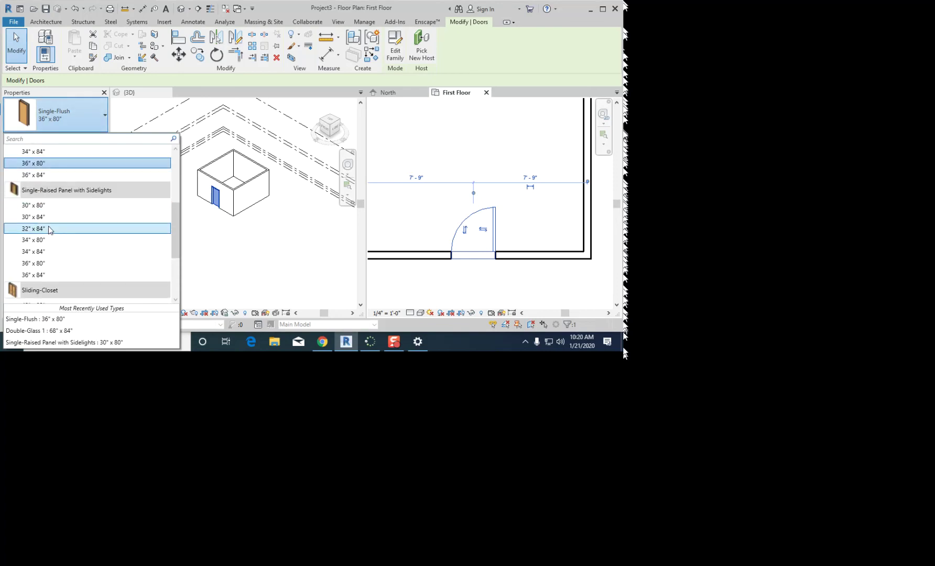
left_click(45, 263)
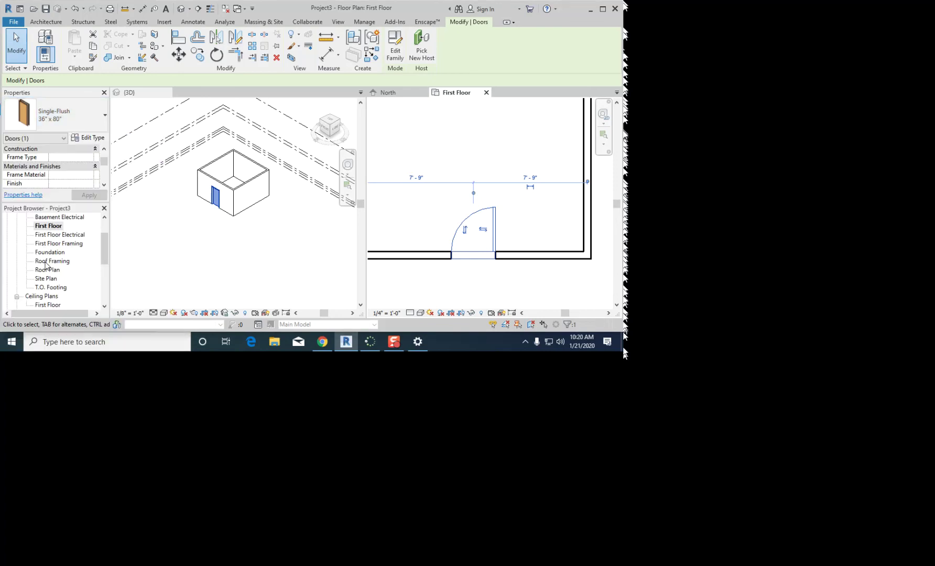
left_click(522, 233)
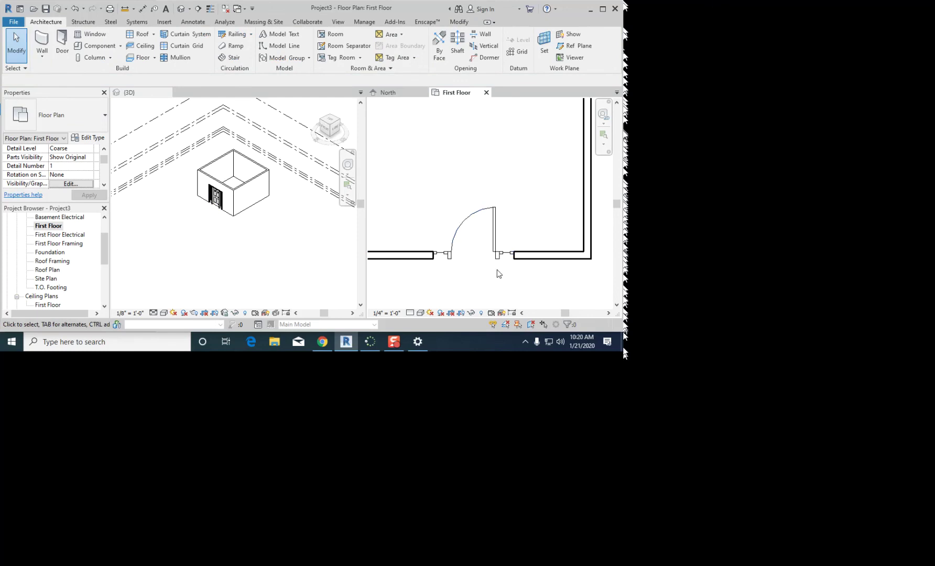
Step: Try the Double-Glass 1 68" x 80" type on the door and return it to Single-Flush 36" x 80"
left_click(495, 218)
left_click(63, 115)
scroll(66, 212, "up", 3)
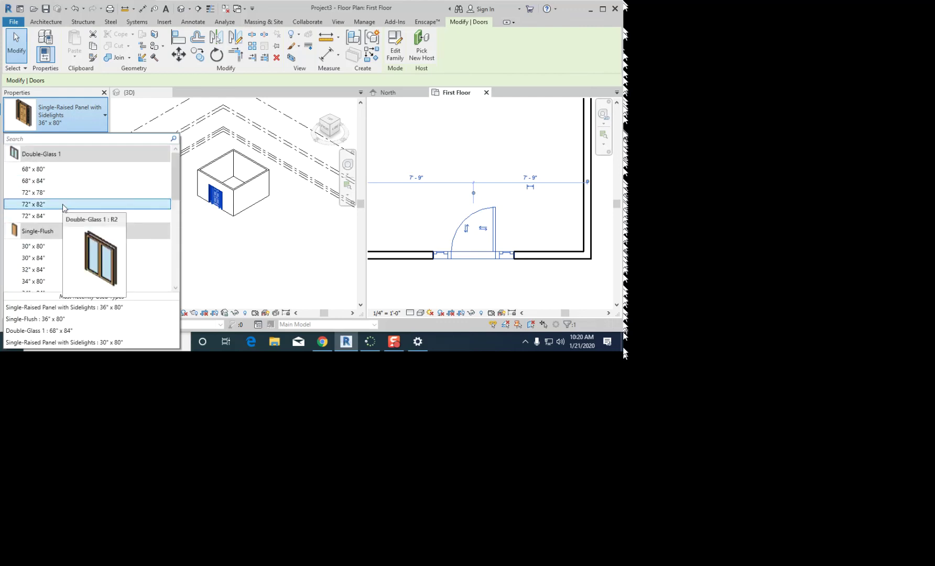
left_click(59, 170)
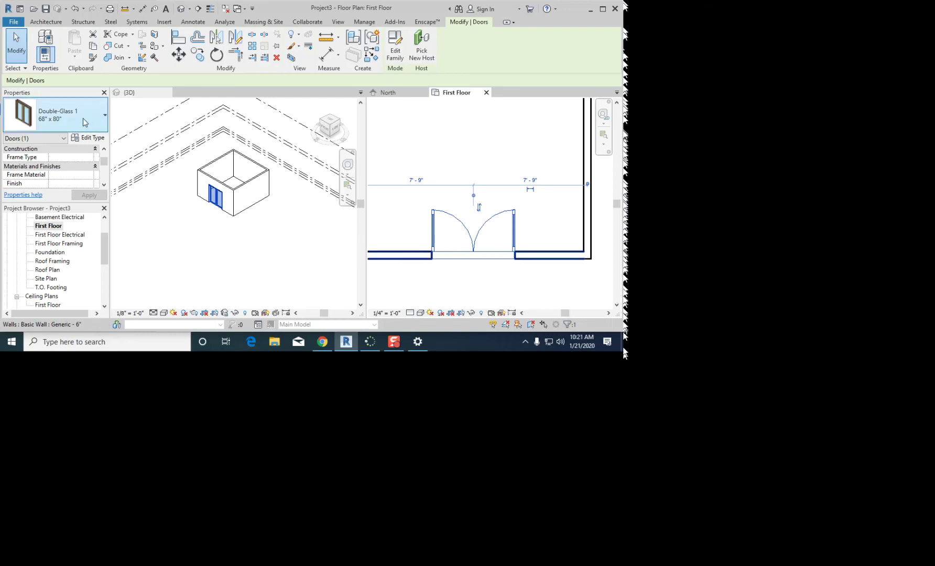
left_click(58, 115)
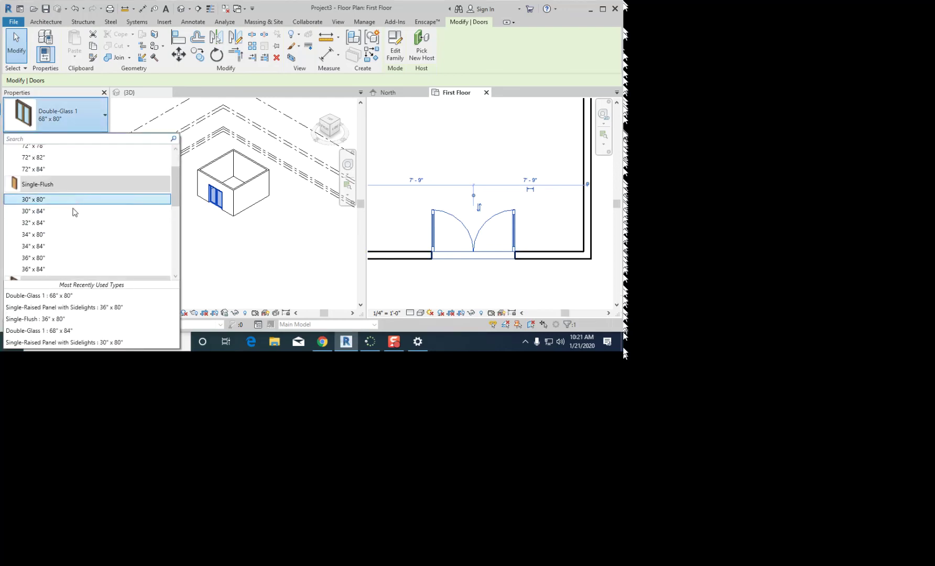
left_click(68, 258)
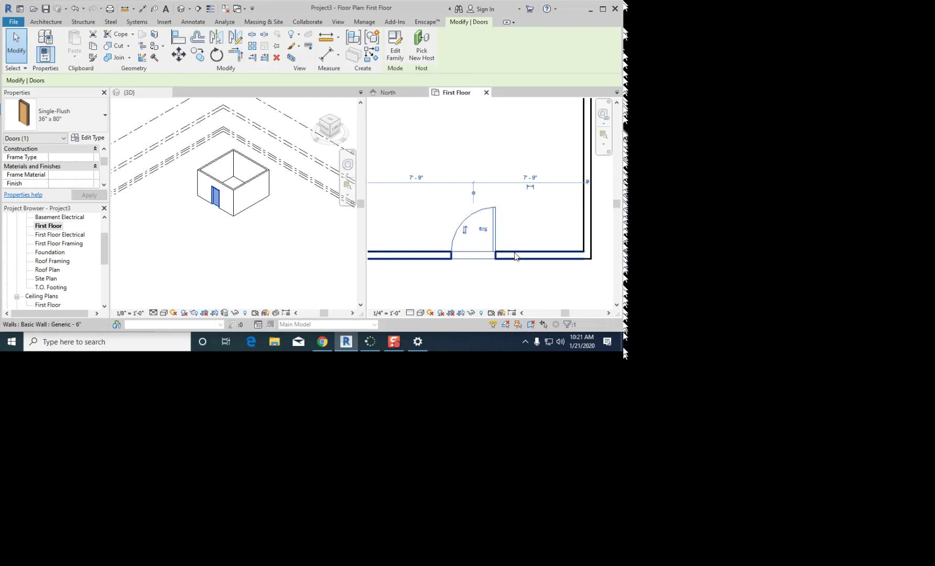
left_click(528, 217)
scroll(524, 207, "down", 3)
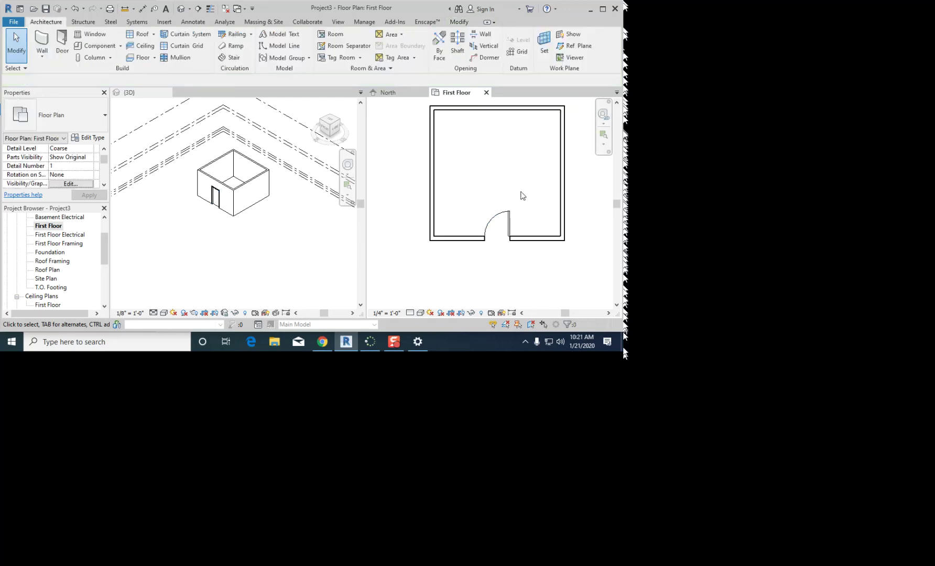
left_click(508, 220)
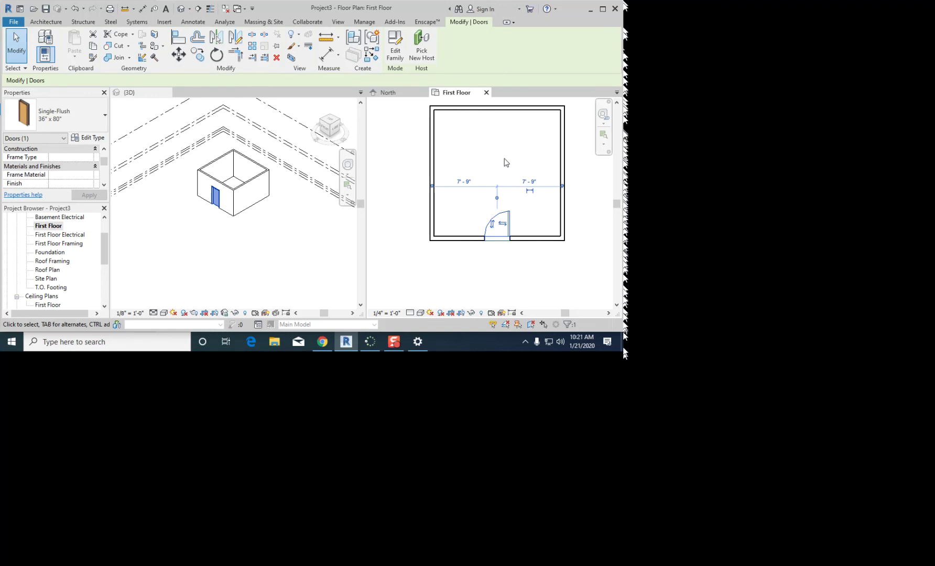
left_click(501, 152)
middle_click_drag(502, 153, 493, 176)
scroll(493, 176, "up", 1)
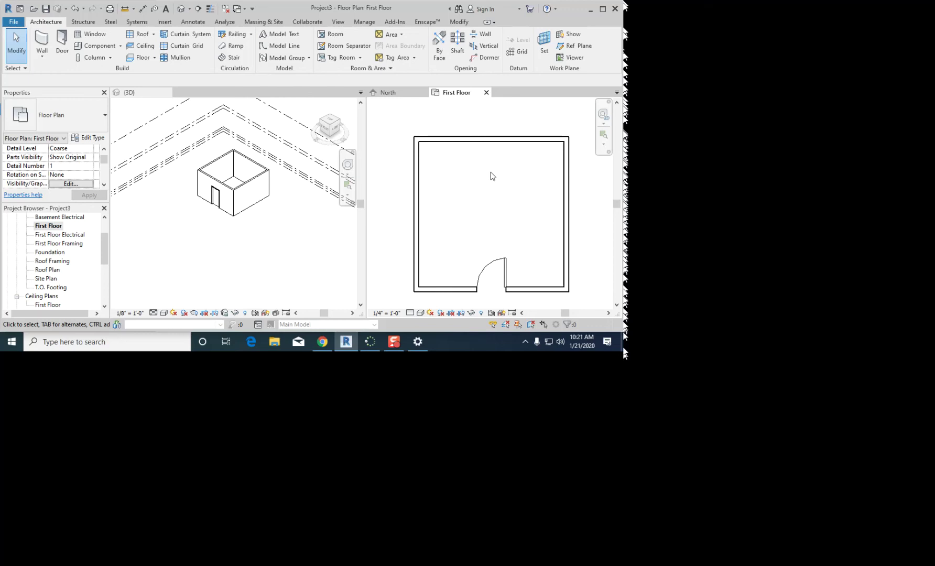
Step: Open the Single-Flush door's family for editing, then close the family view without saving changes
left_click(505, 272)
double_click(506, 271)
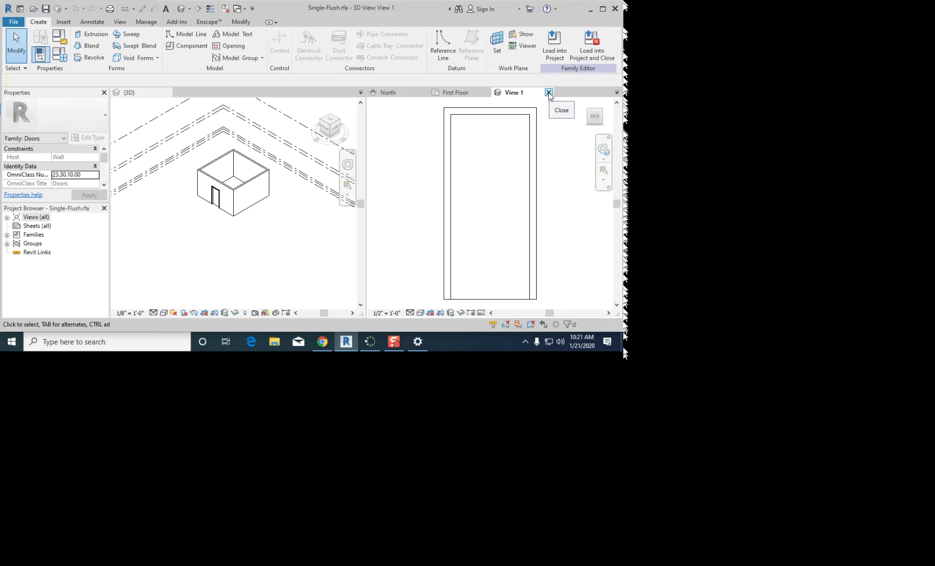
left_click(587, 56)
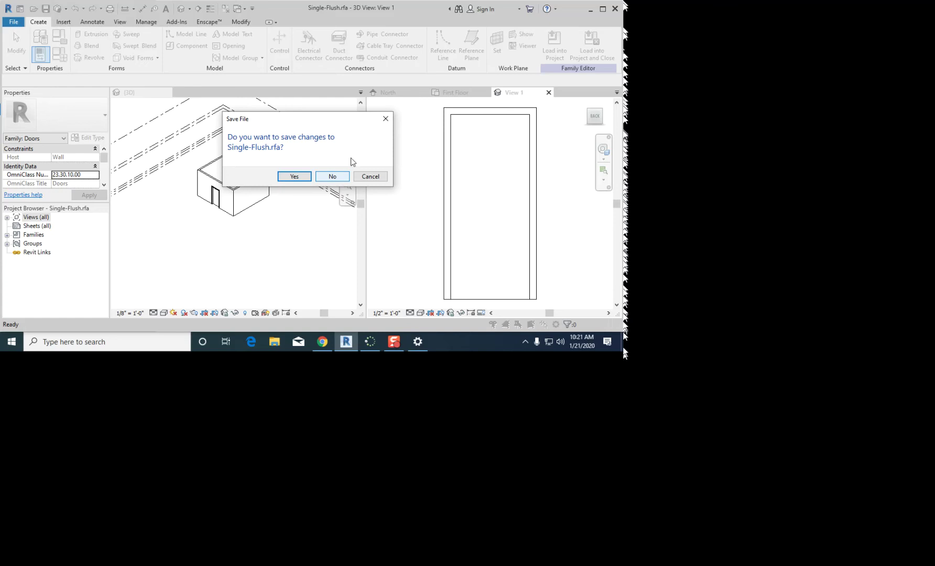
left_click(386, 119)
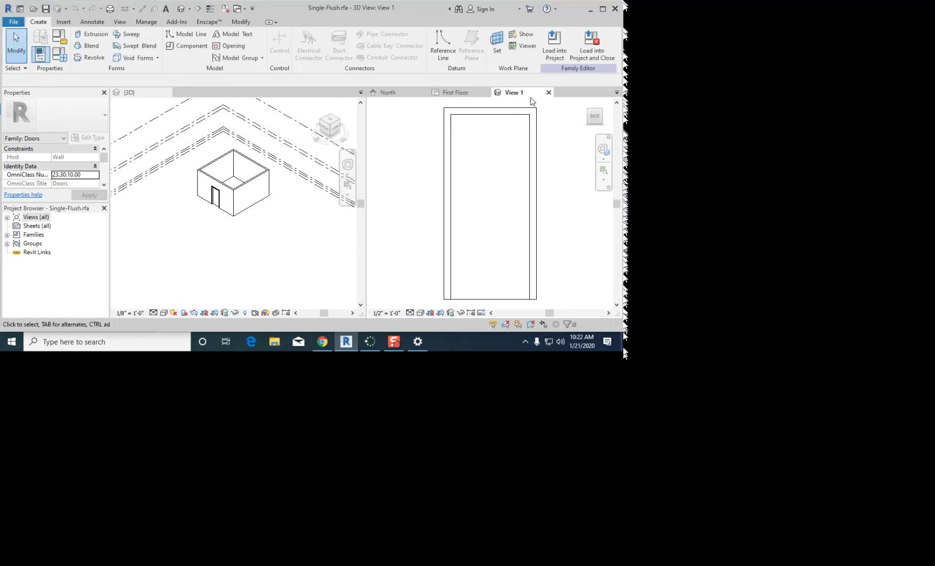
left_click(549, 93)
left_click(333, 176)
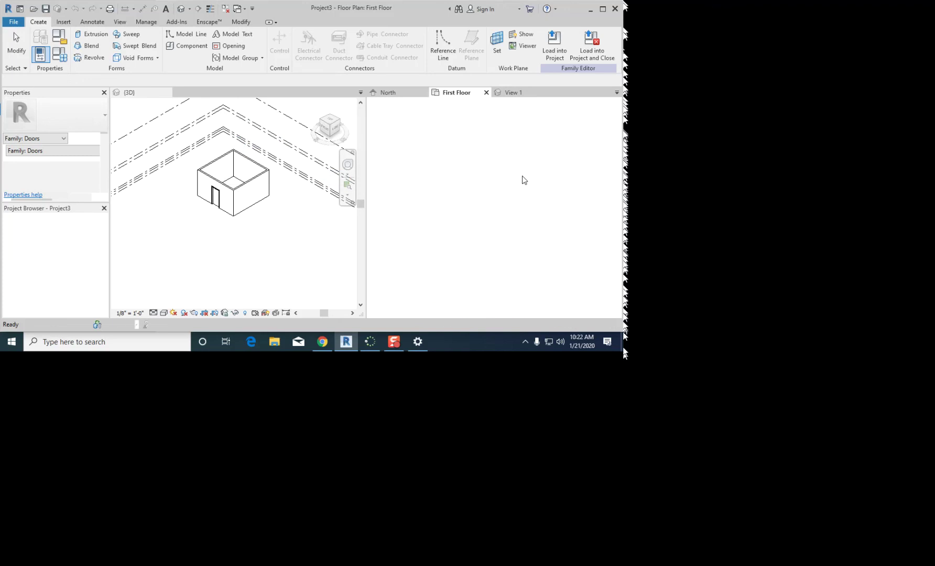
Step: Place a Fixed with Trim 36" x 48" window in the door wall on each side of the door
middle_click_drag(516, 198, 508, 187)
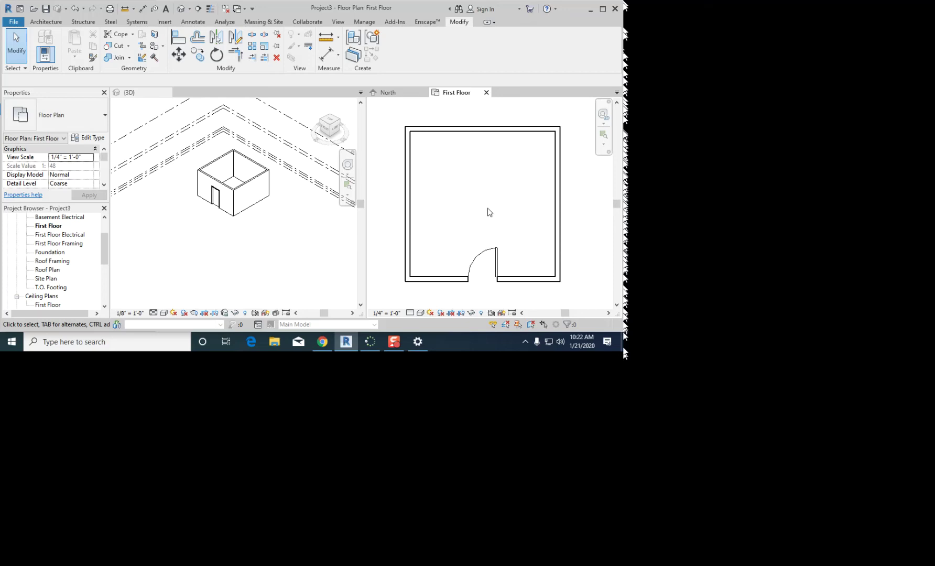
left_click(46, 22)
left_click(79, 35)
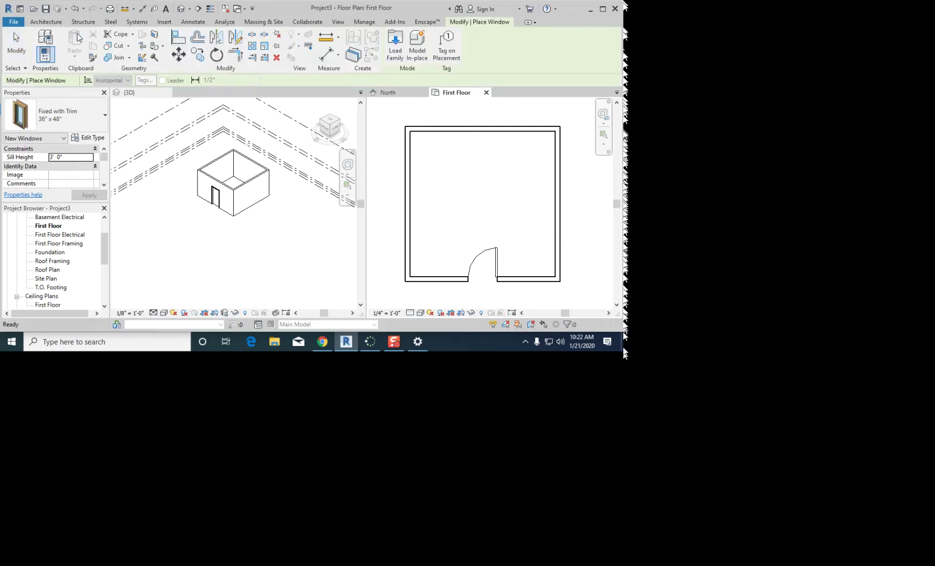
left_click(84, 120)
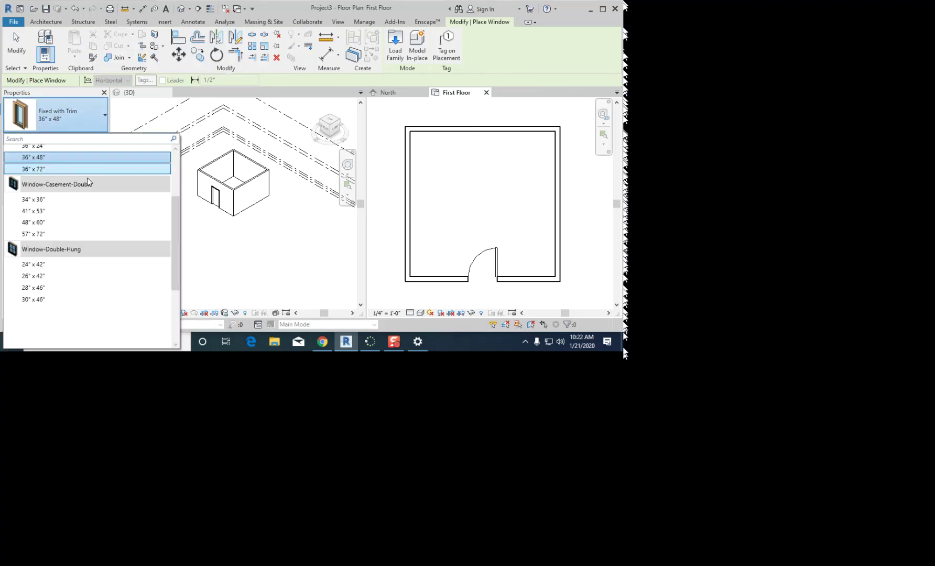
scroll(88, 182, "up", 2)
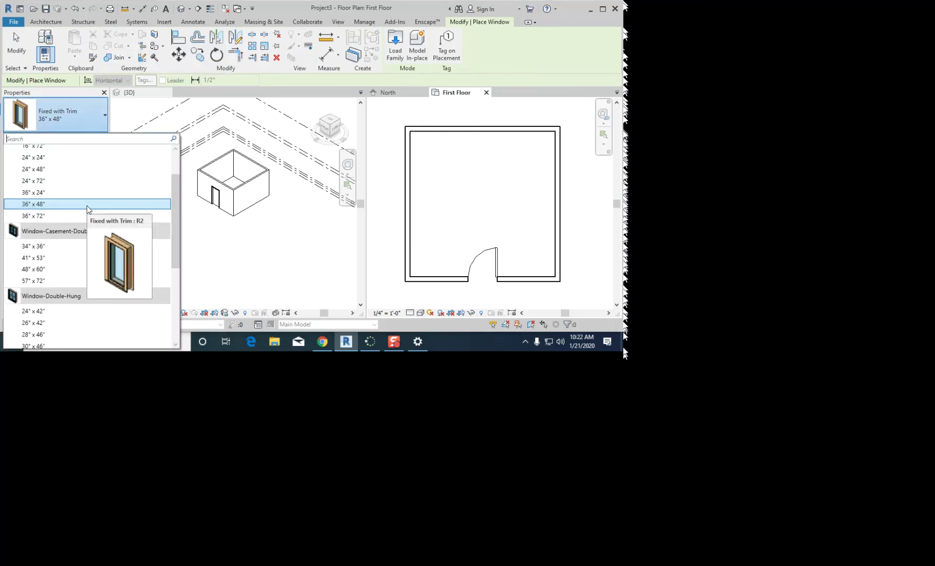
scroll(87, 208, "up", 2)
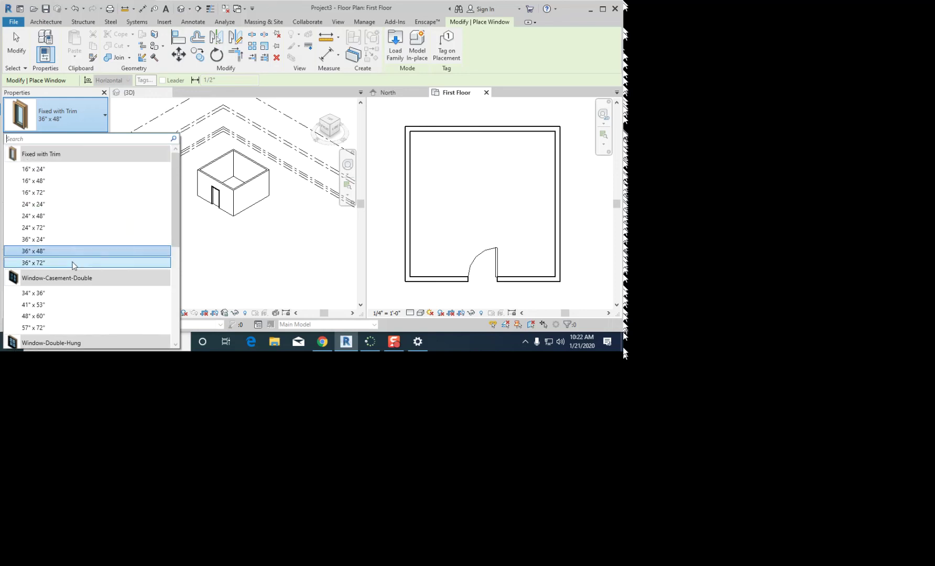
left_click(48, 251)
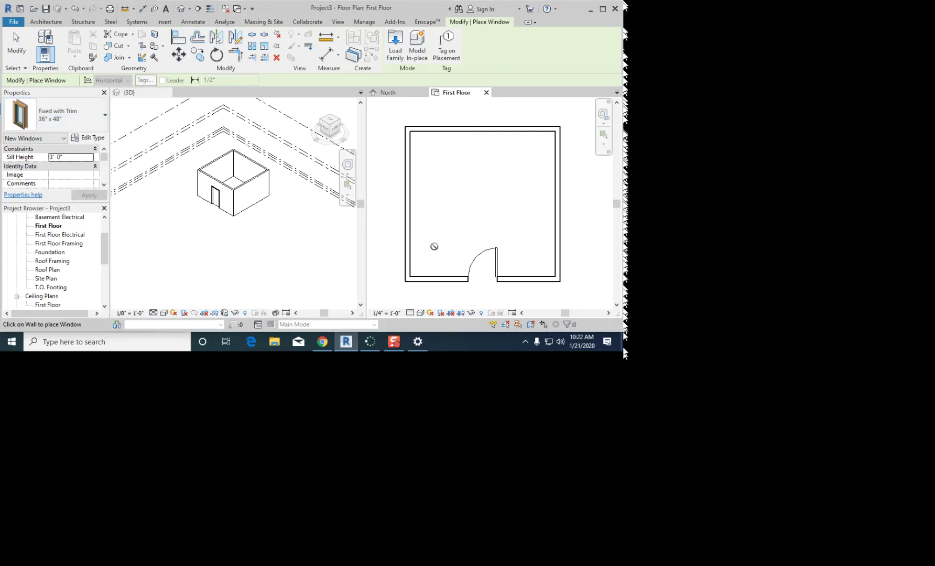
middle_click_drag(434, 246, 422, 205)
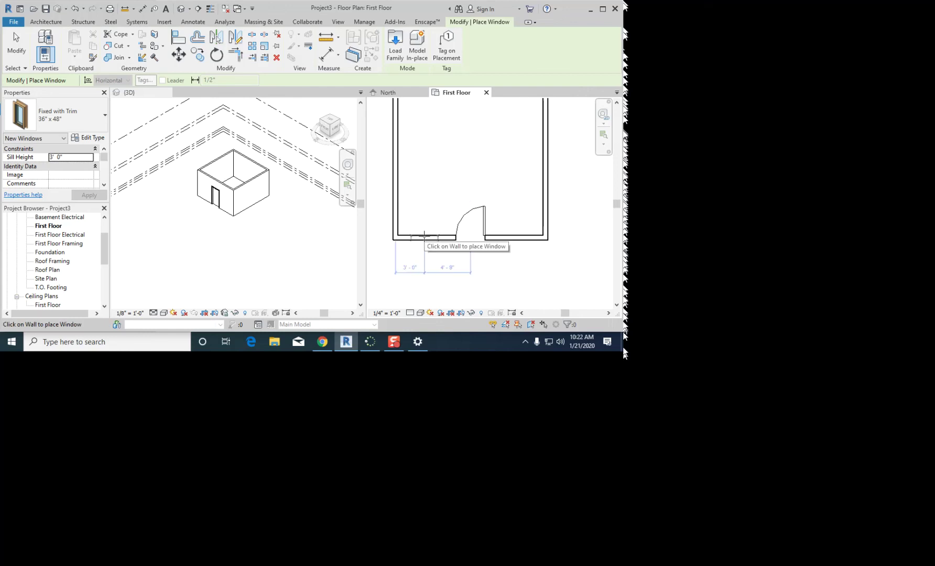
left_click(424, 237)
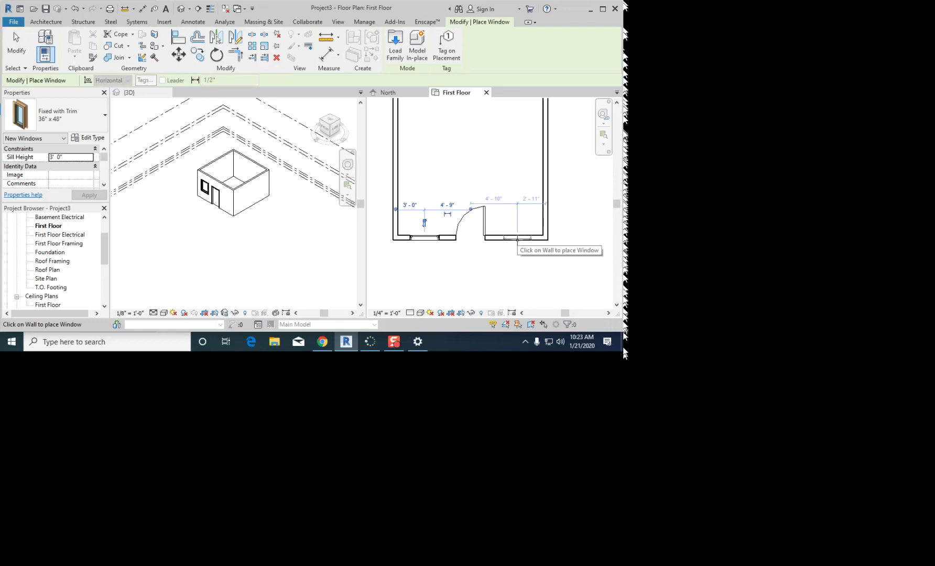
left_click(514, 237)
middle_click_drag(515, 178, 525, 238)
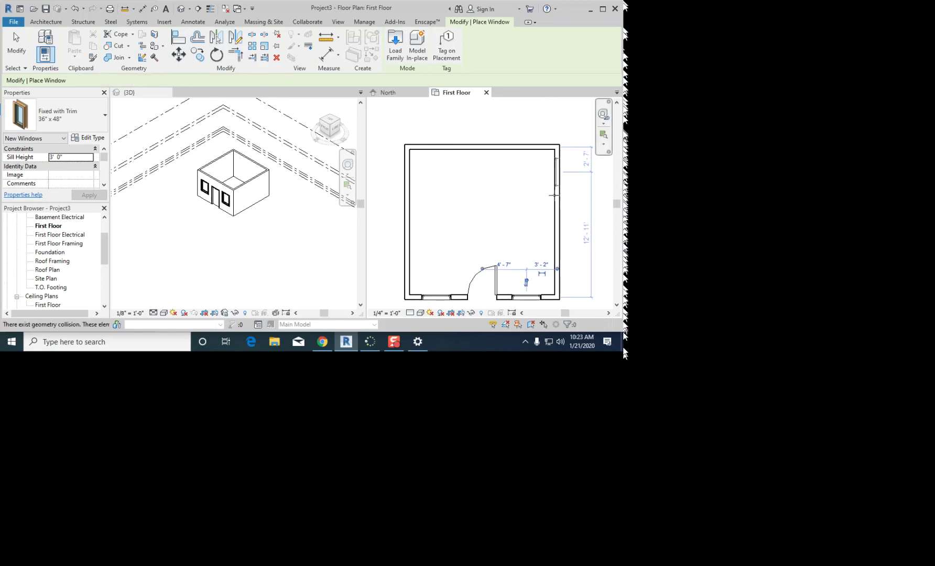
Step: Place two more windows in the right-hand wall, one centred in the wall opposite the door, and three in the left-hand wall
left_click(555, 172)
left_click(556, 272)
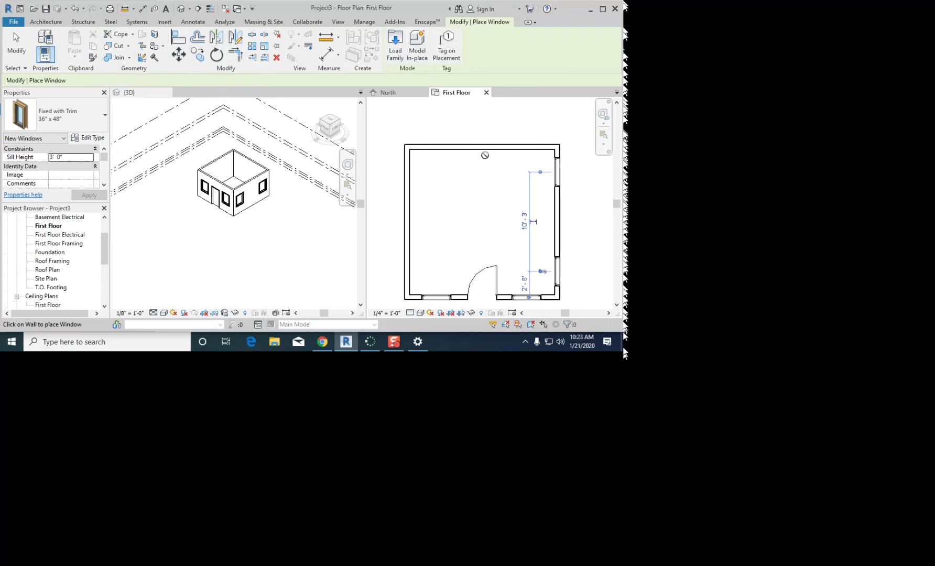
left_click(481, 146)
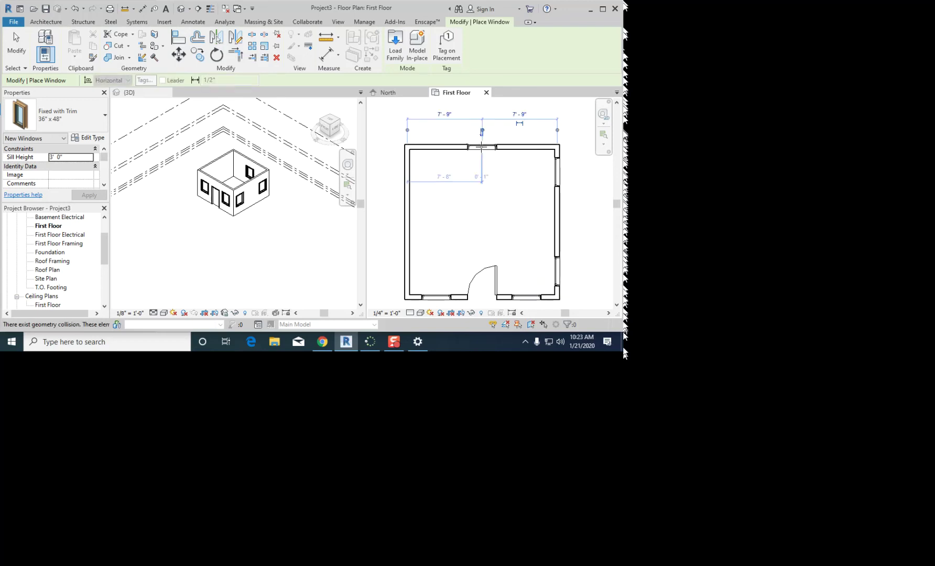
left_click(406, 169)
left_click(405, 221)
key("Escape")
key("Escape")
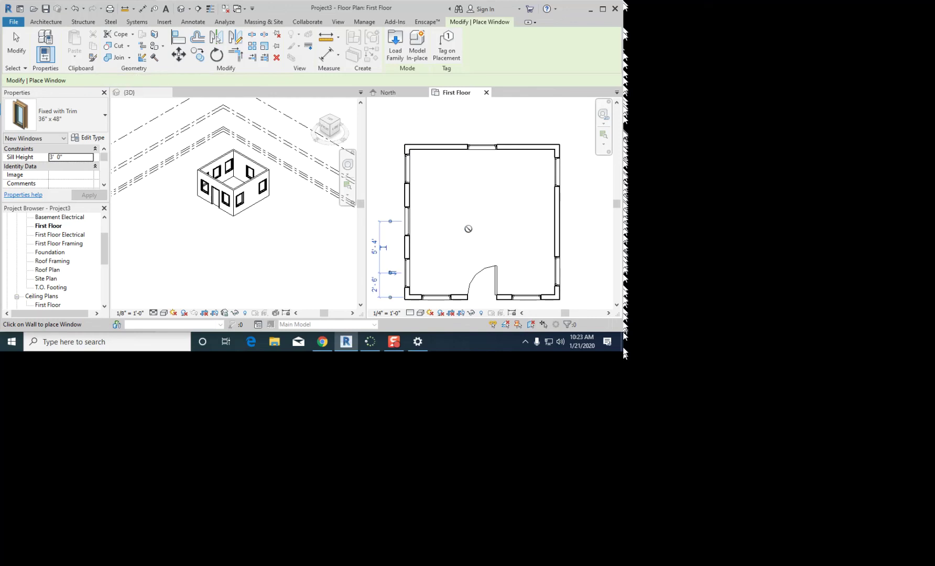
Step: Examine the placed windows in the floor plan and up close in the 3D view
scroll(469, 230, "up", 2)
scroll(469, 230, "down", 1)
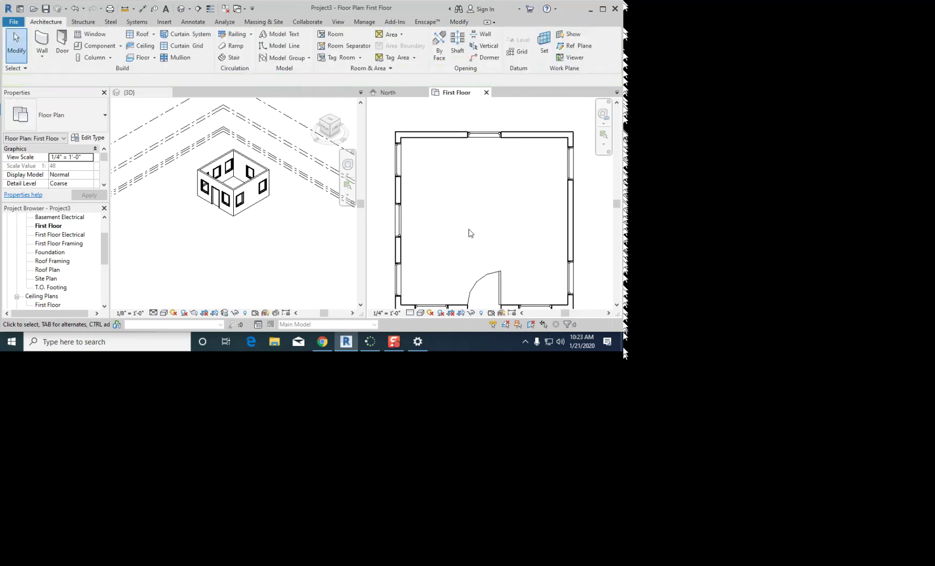
middle_click_drag(470, 230, 468, 210)
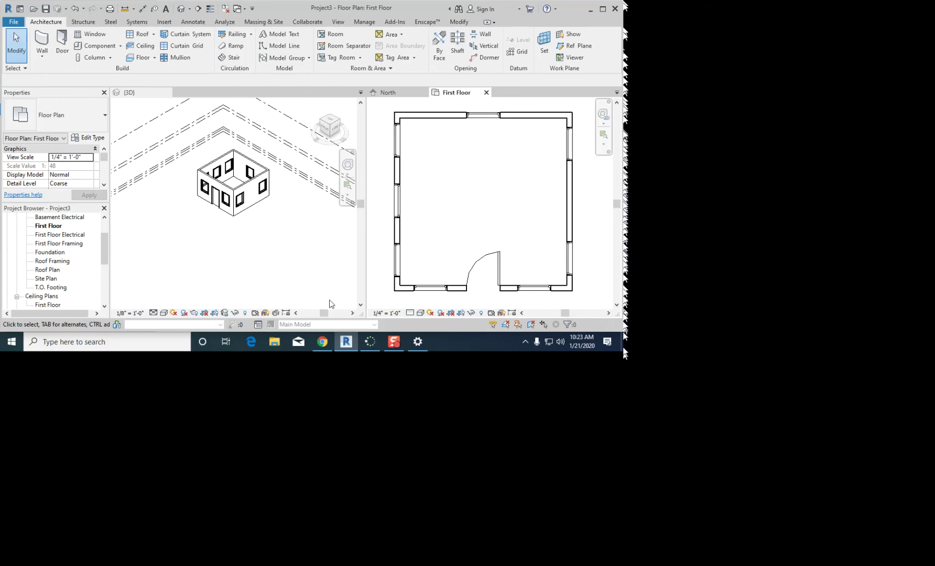
left_click(267, 215)
scroll(234, 164, "up", 5)
middle_click_drag(236, 164, 242, 186)
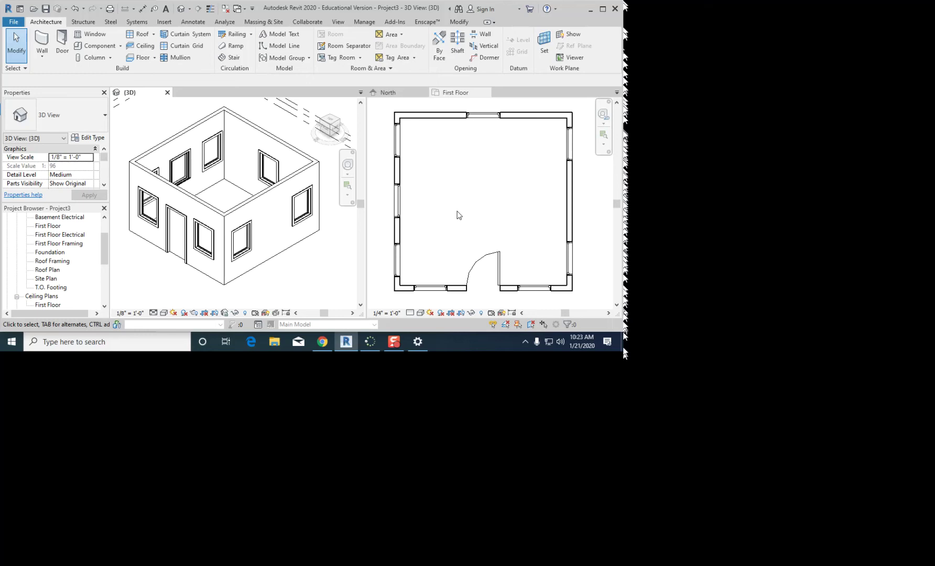
Step: Try to tag by category the uppermost window of the left-hand wall in the First Floor plan
left_click(398, 134)
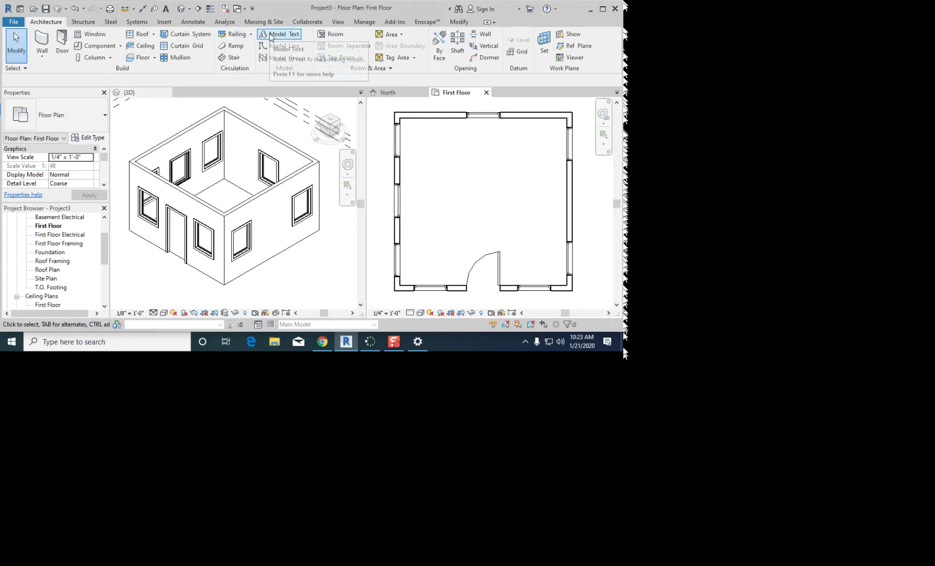
scroll(400, 137, "up", 3)
left_click(400, 140)
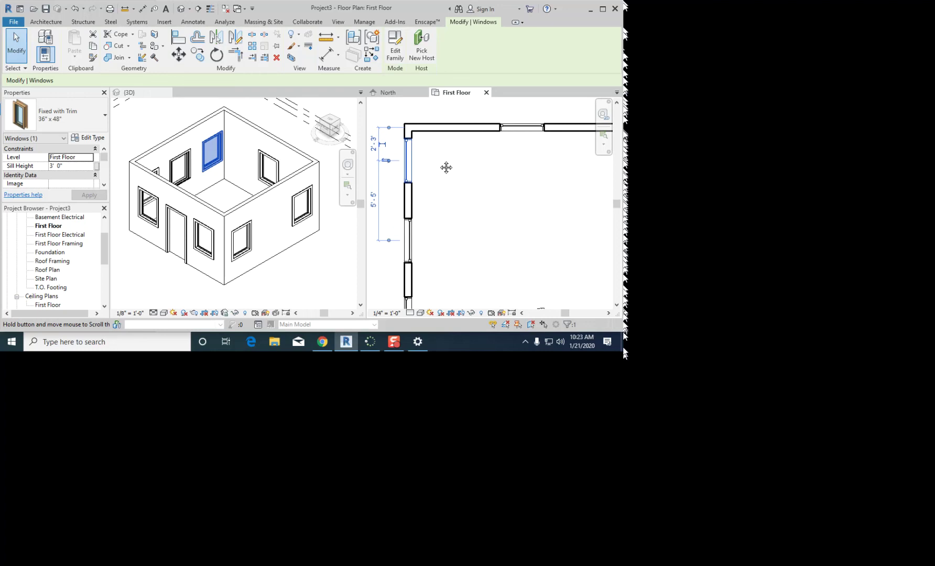
left_click(42, 24)
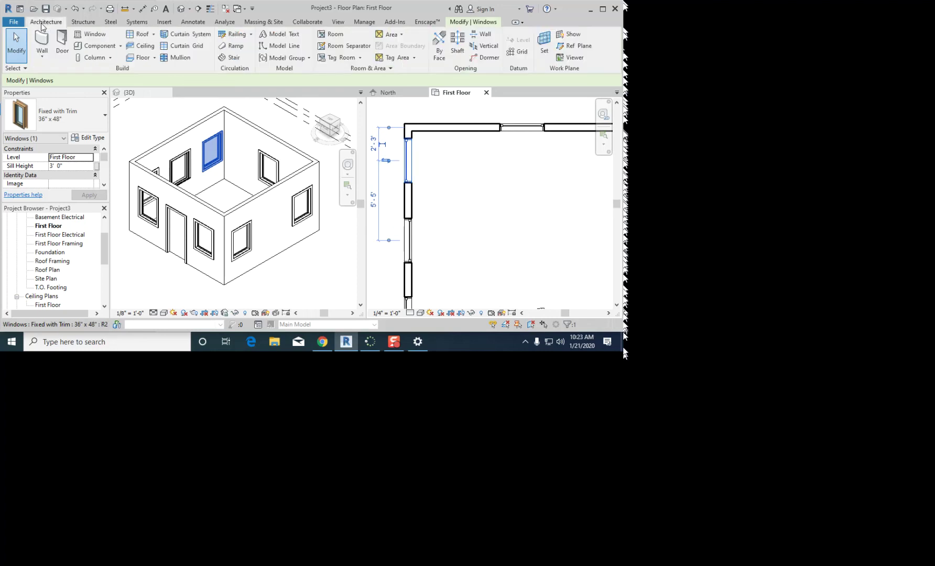
left_click(182, 25)
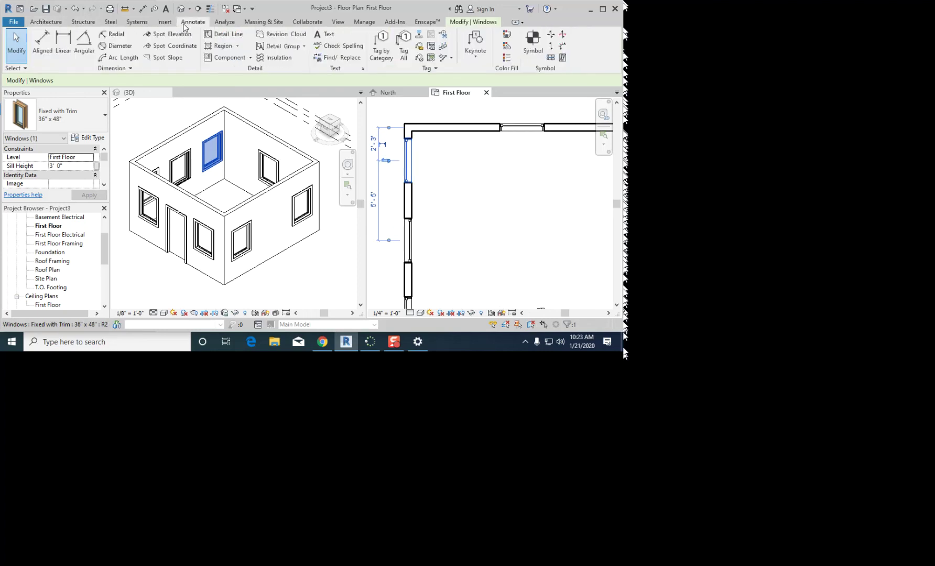
left_click(384, 40)
left_click(408, 159)
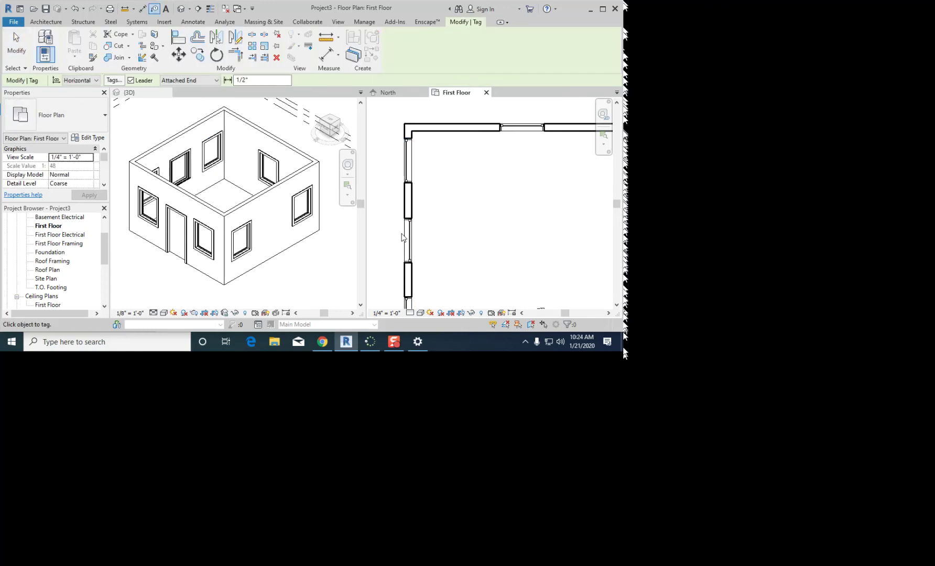
key("Escape")
Step: Flip the facing of the middle window in the left-hand wall of the First Floor plan
scroll(406, 166, "up", 2)
scroll(407, 167, "down", 3)
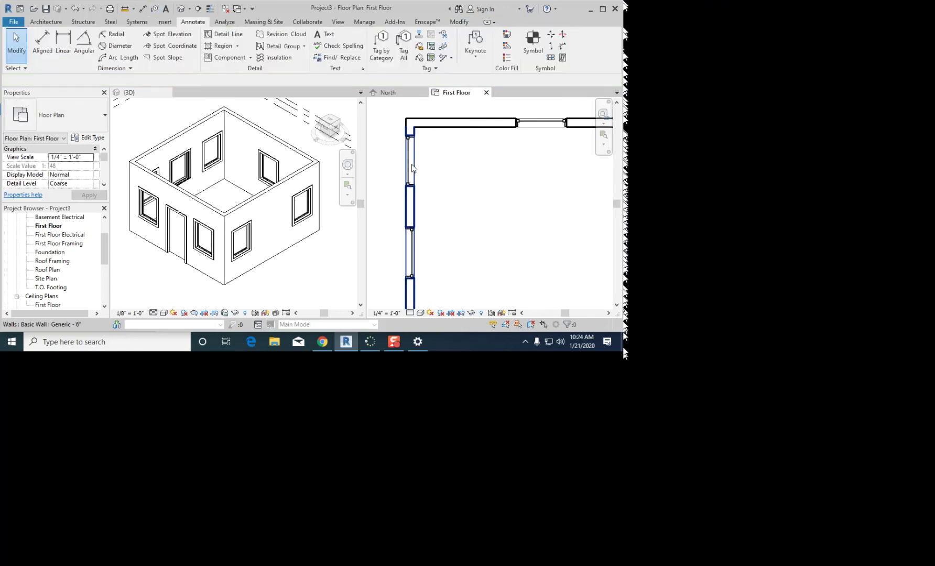
scroll(446, 183, "up", 1)
scroll(419, 155, "up", 2)
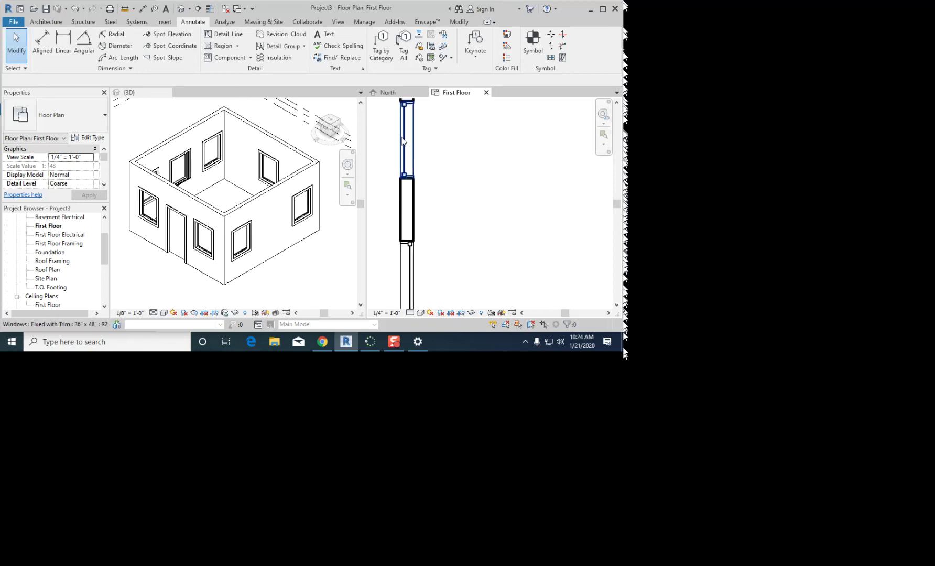
scroll(405, 140, "down", 2)
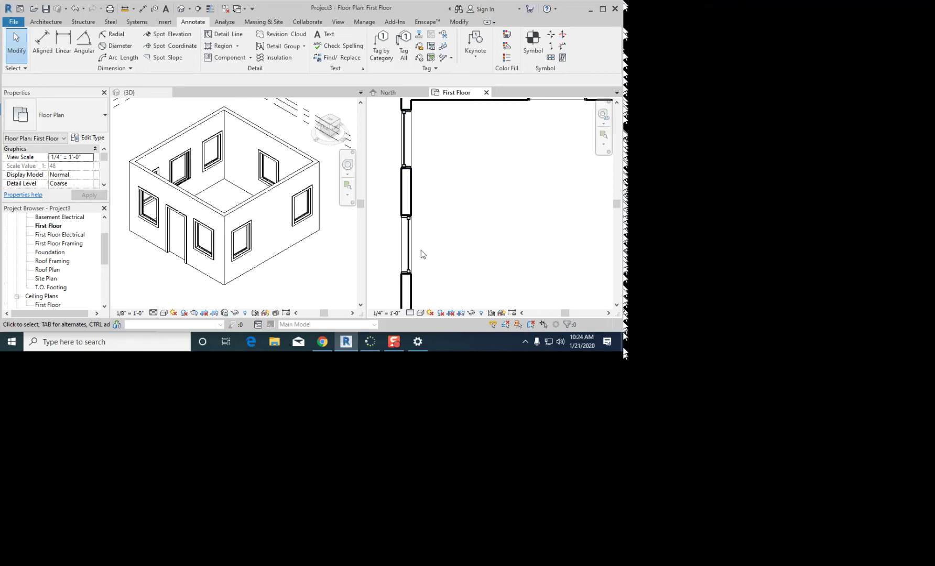
left_click(412, 245)
scroll(415, 249, "up", 1)
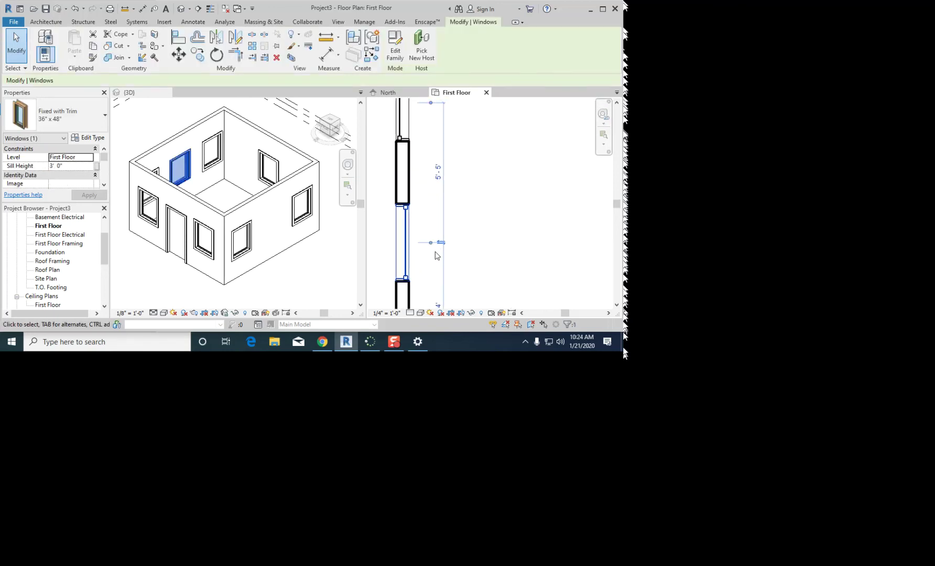
scroll(414, 256, "down", 2)
Step: Check the facing of the other windows around the room, wall by wall, in the floor plan
left_click(403, 254)
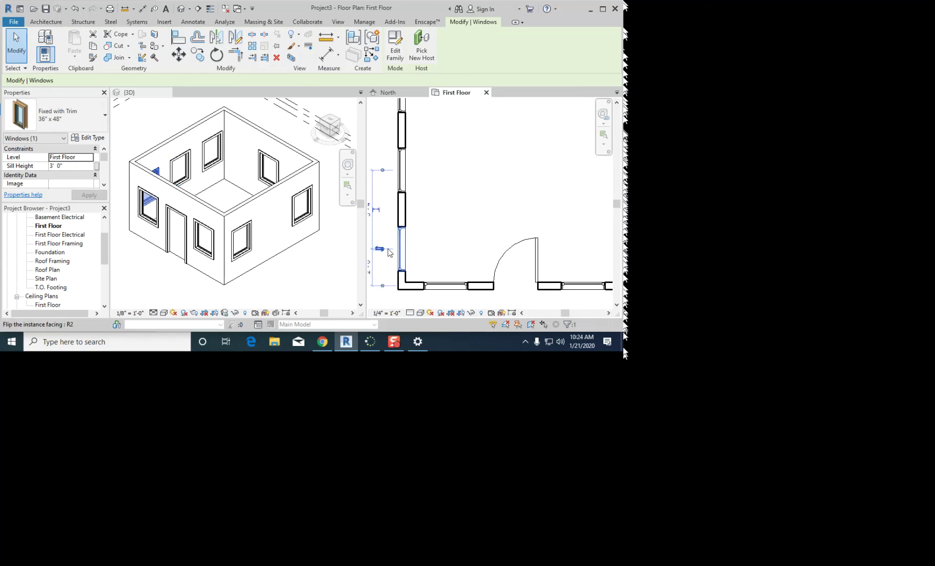
left_click(445, 286)
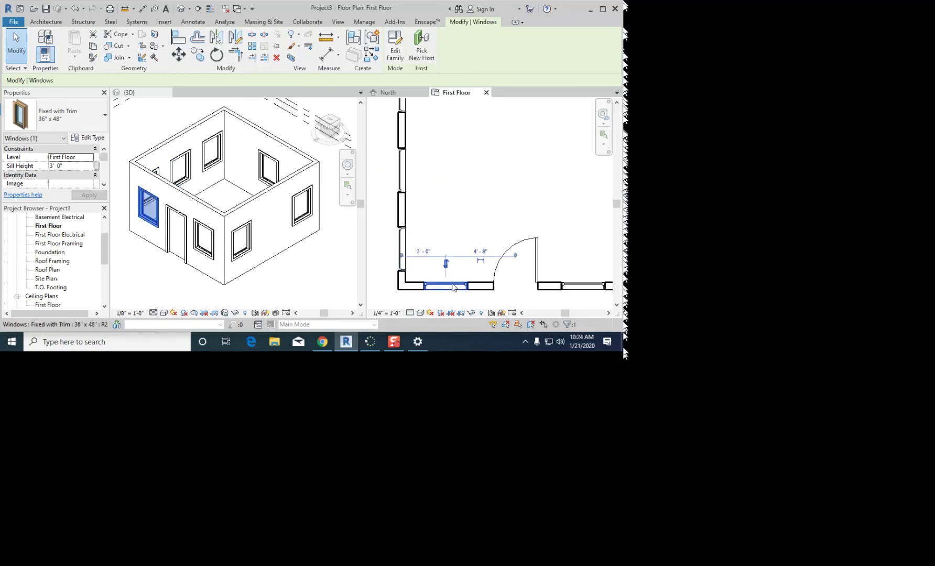
middle_click_drag(497, 229, 392, 216)
left_click(477, 272)
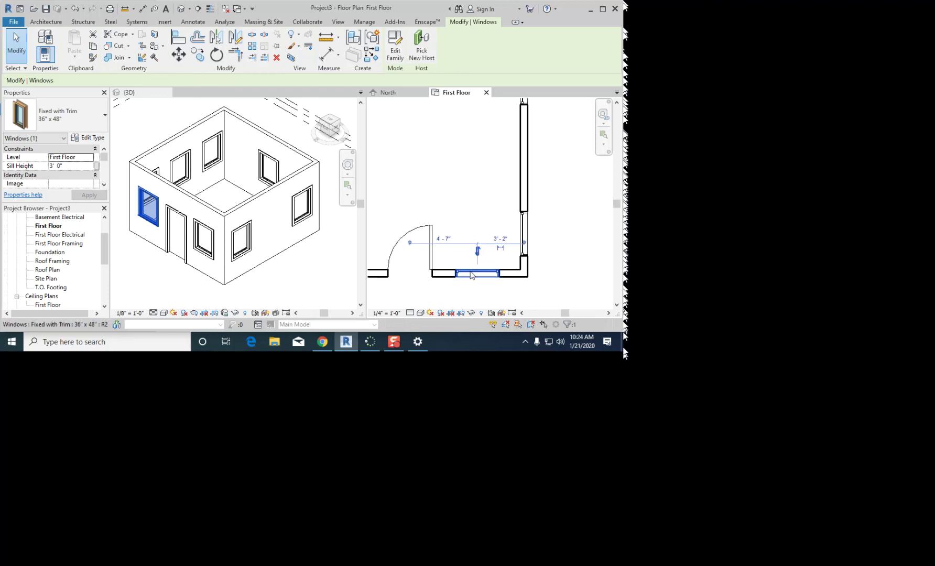
left_click(524, 226)
middle_click_drag(535, 100, 518, 257)
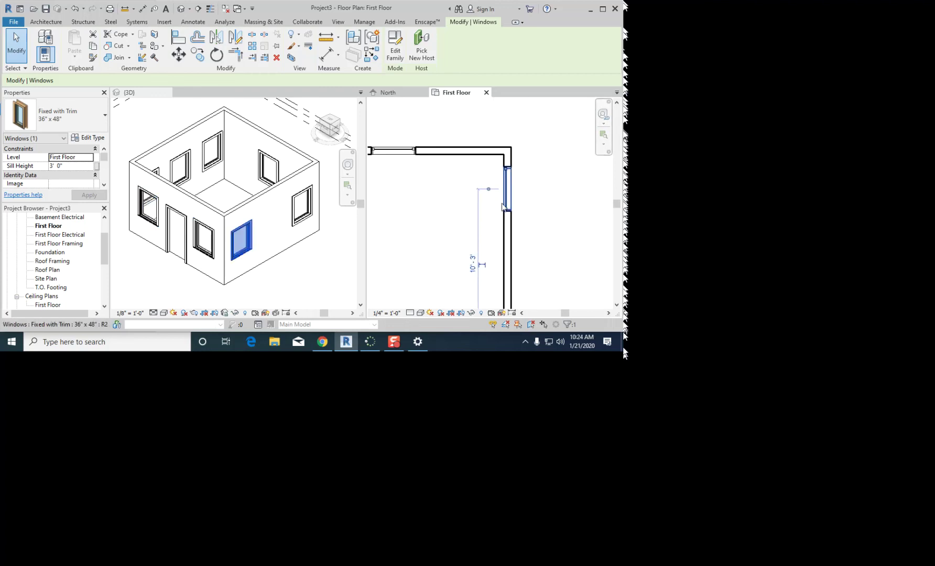
left_click(508, 195)
scroll(508, 197, "down", 3)
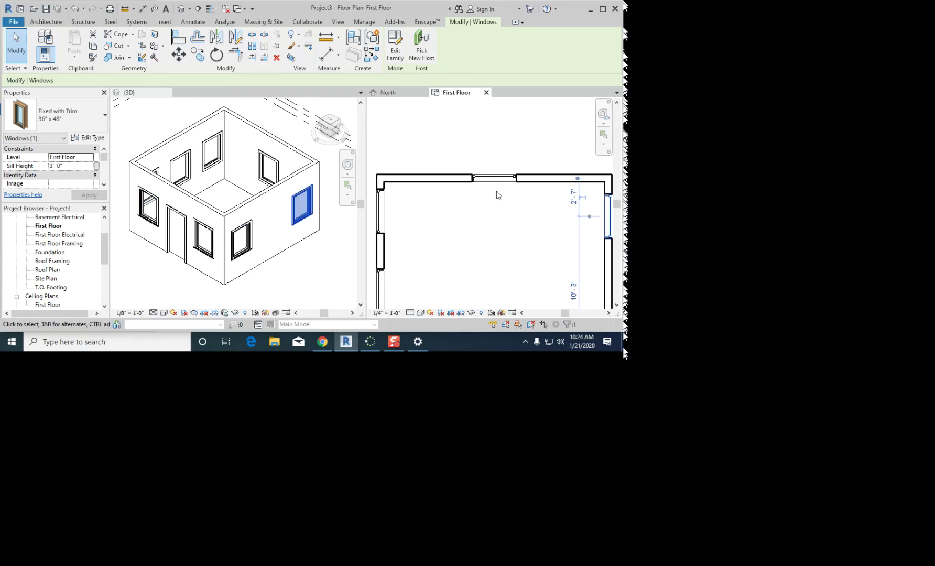
scroll(491, 210, "down", 1)
middle_click_drag(491, 211, 478, 179)
left_click(472, 180)
scroll(472, 183, "up", 2)
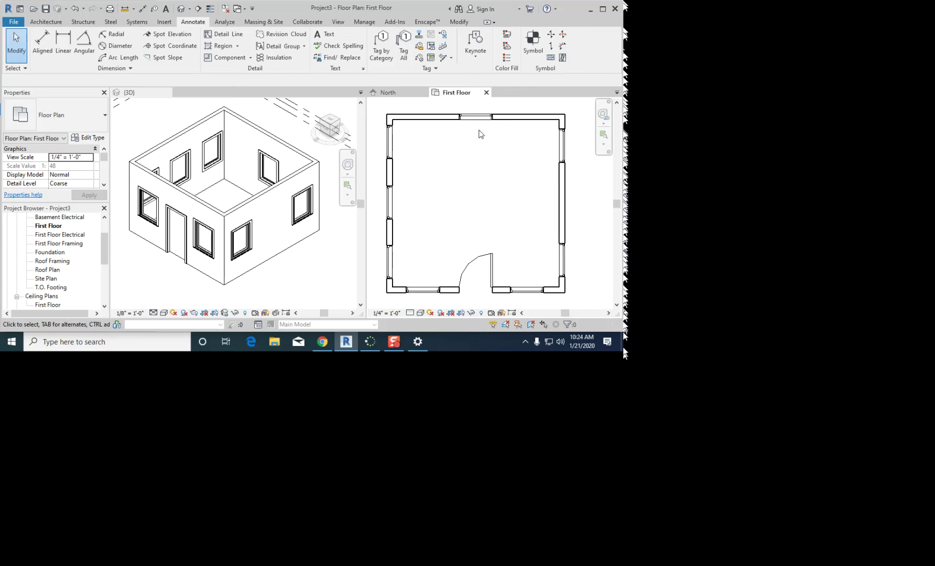
Step: Move the window opposite the door off centre, to about 6'-3" from the left-hand wall
left_click(476, 117)
middle_click_drag(482, 141, 485, 217)
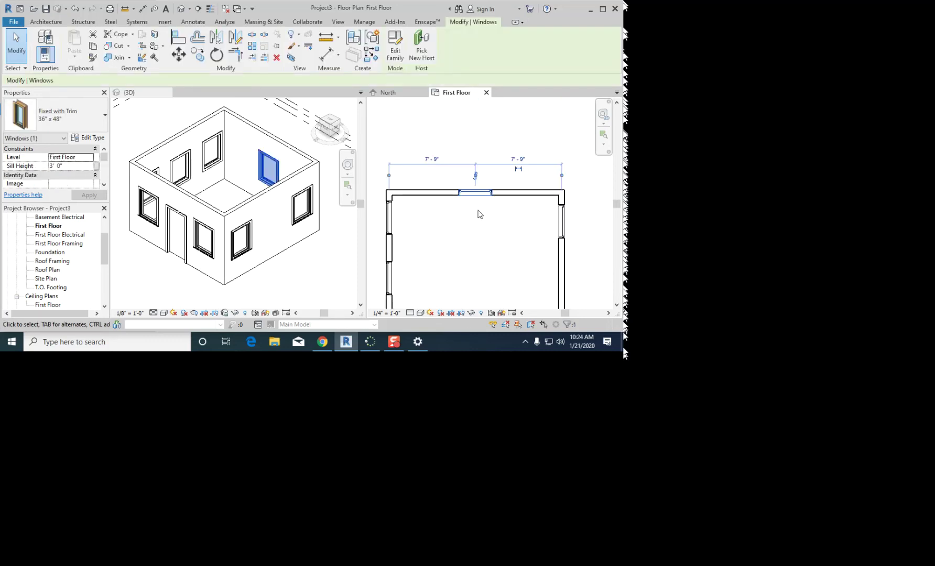
key("Escape")
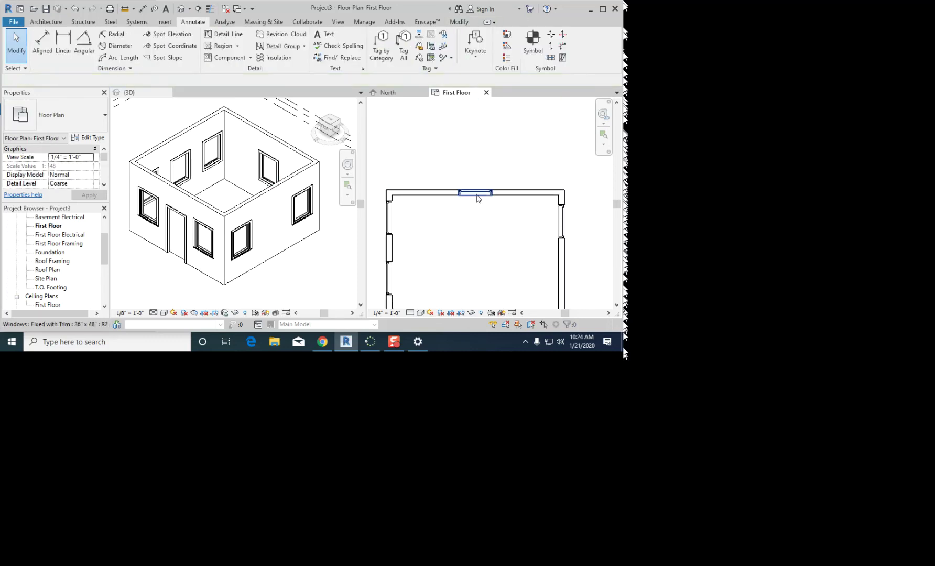
left_click(477, 194)
scroll(477, 193, "up", 1)
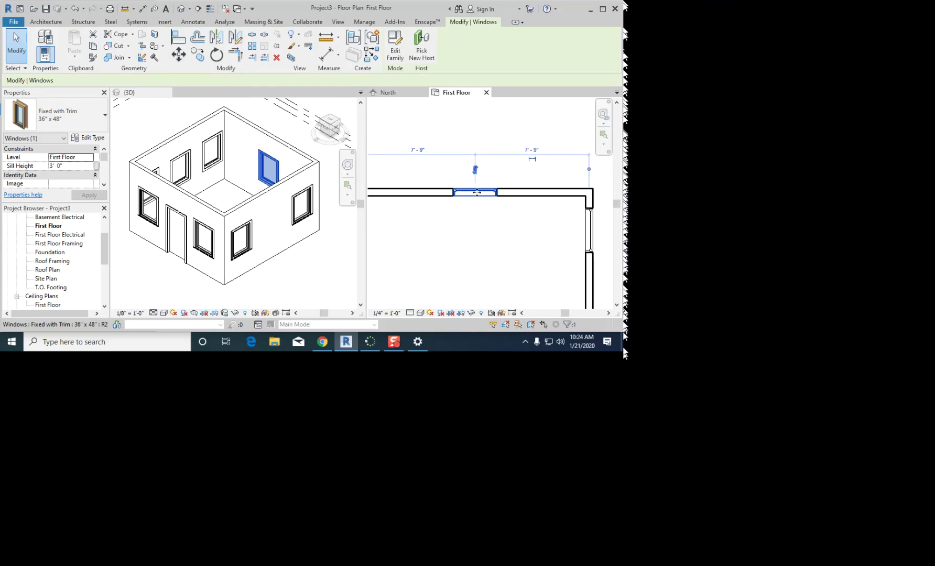
left_click_drag(476, 193, 456, 194)
left_click(472, 222)
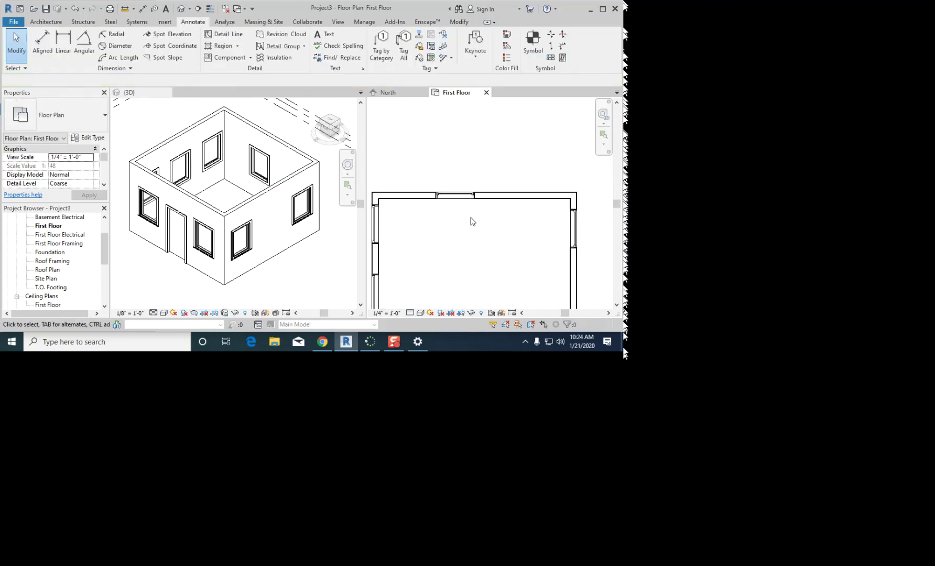
Step: Move the window opposite the door toward the right-hand wall, about 10'-10" from the left-hand wall and 4'-8" from the right-hand wall
scroll(476, 222, "down", 2)
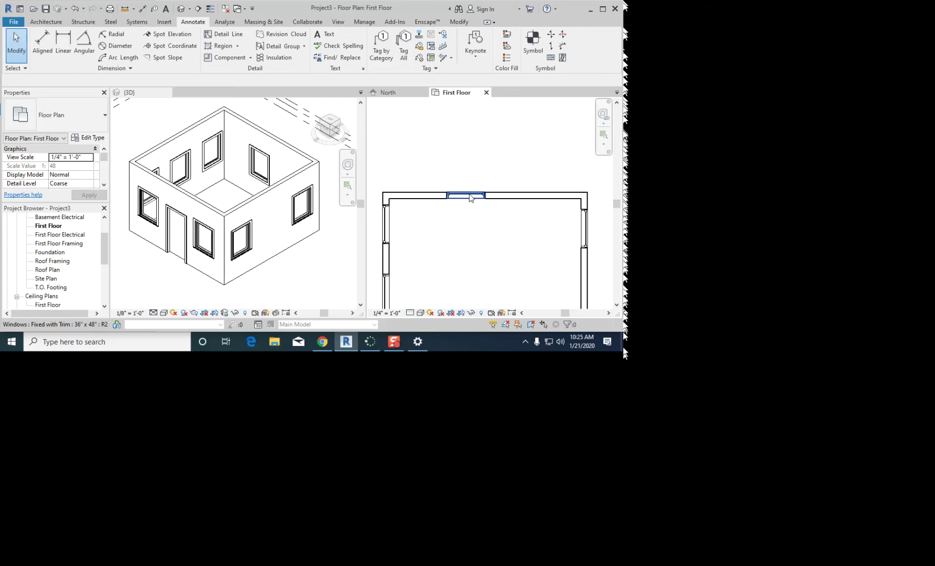
left_click(466, 194)
scroll(462, 194, "up", 1)
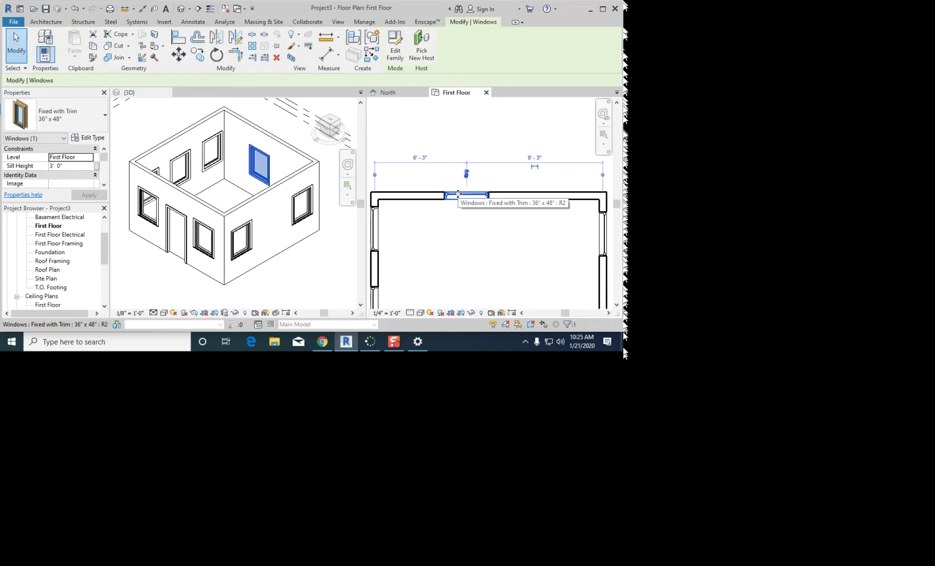
left_click_drag(457, 194, 526, 195)
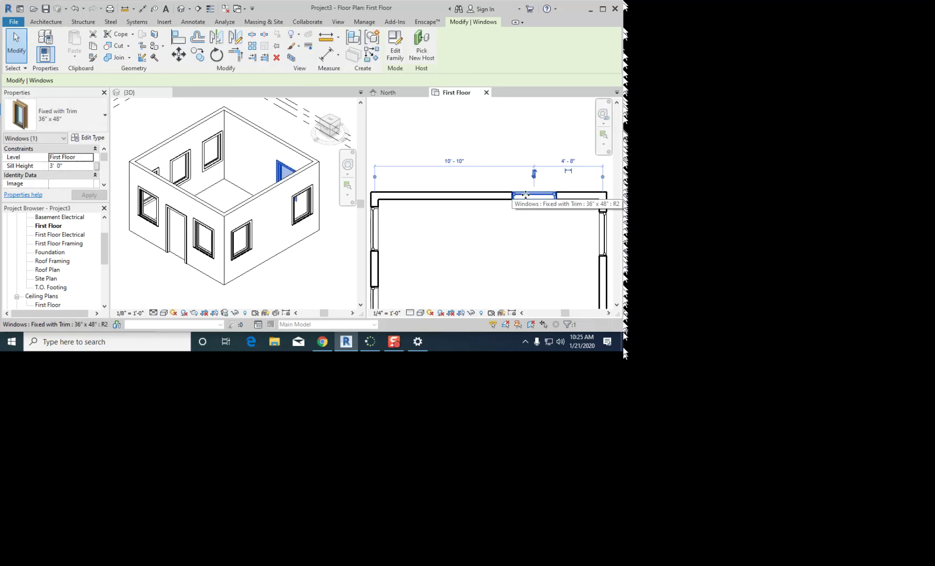
left_click(486, 245)
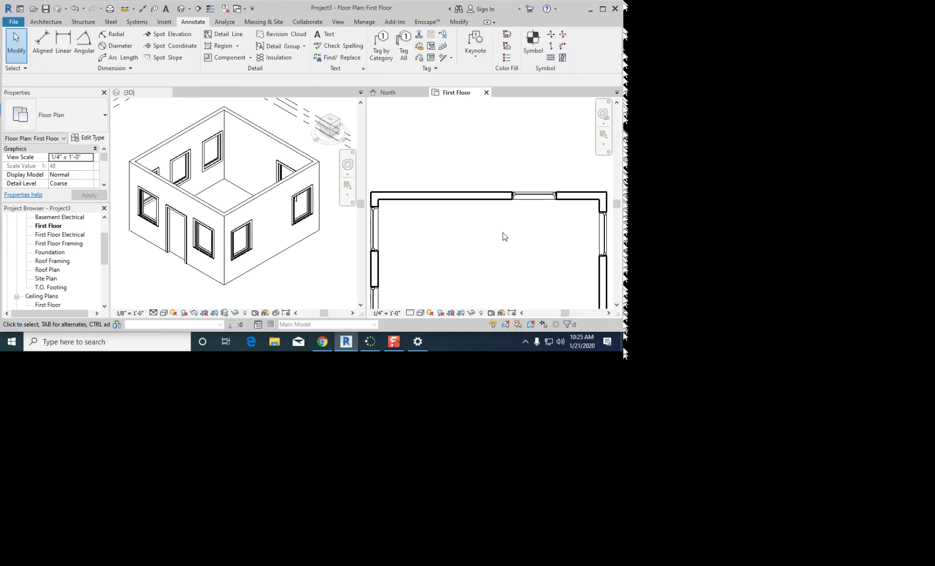
Step: Make the temporary dimensions of the window opposite the door permanent
left_click(538, 198)
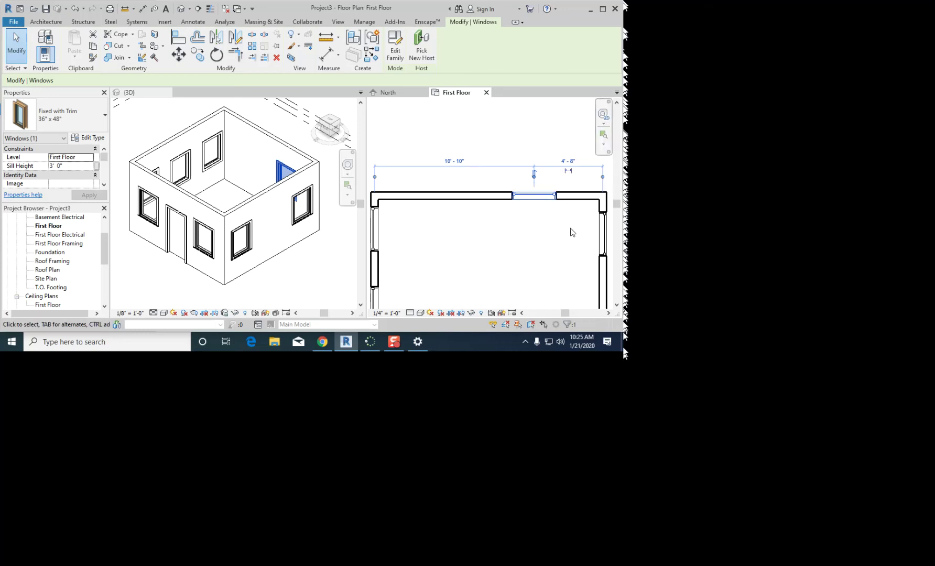
scroll(547, 240, "down", 2)
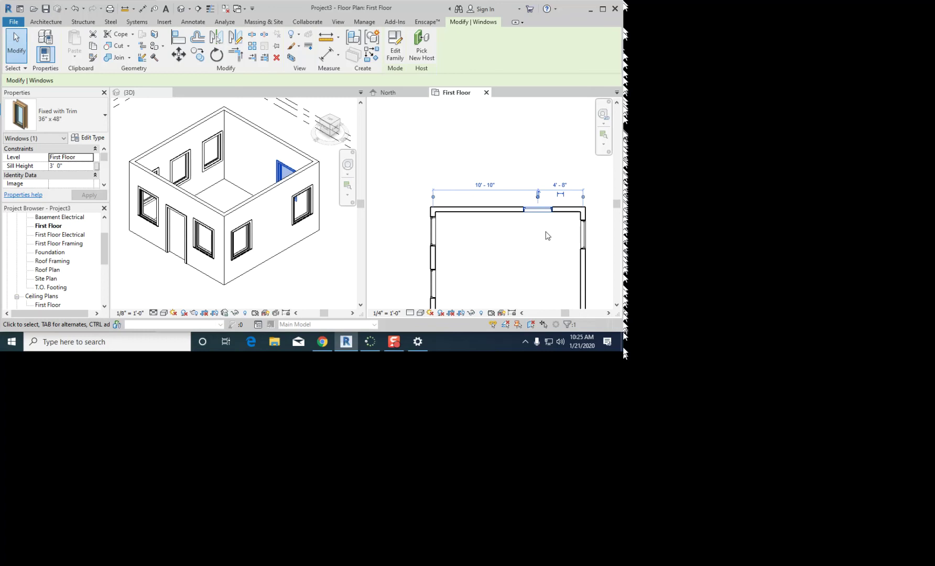
scroll(542, 196, "up", 2)
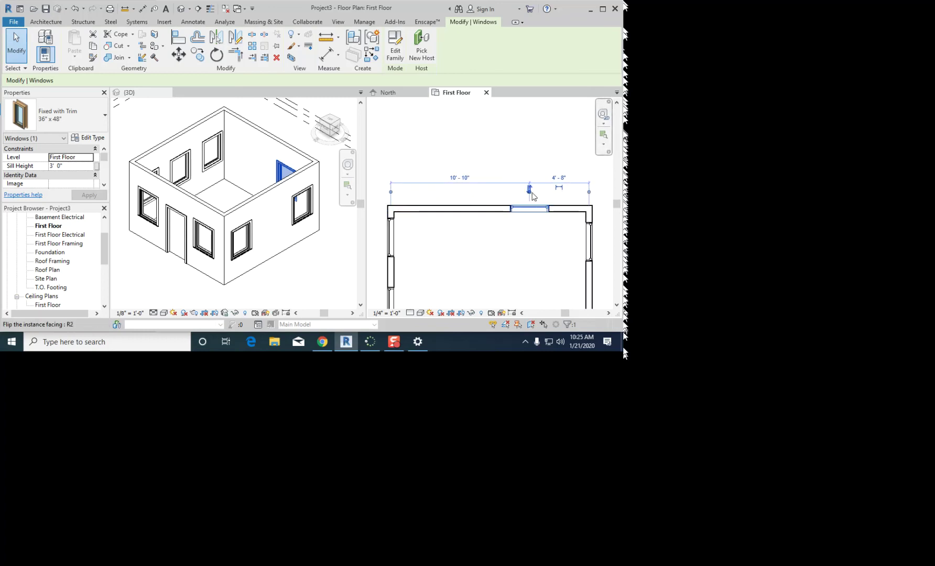
left_click(560, 190)
left_click(548, 239)
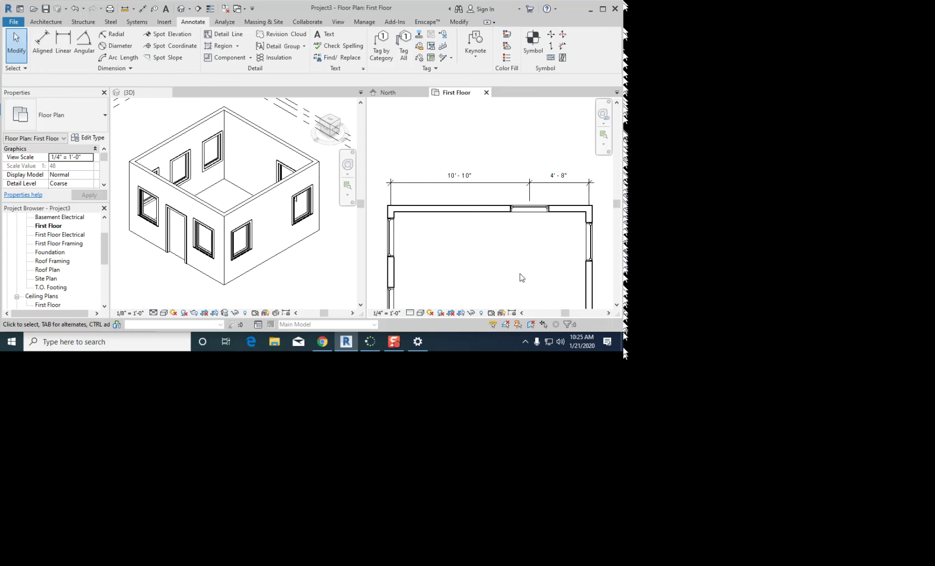
left_click(530, 210)
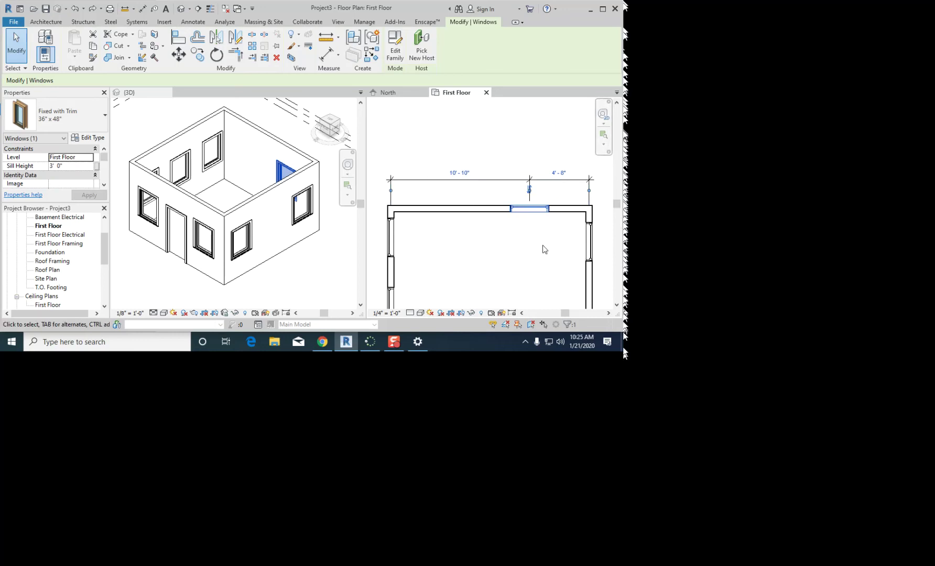
key("Escape")
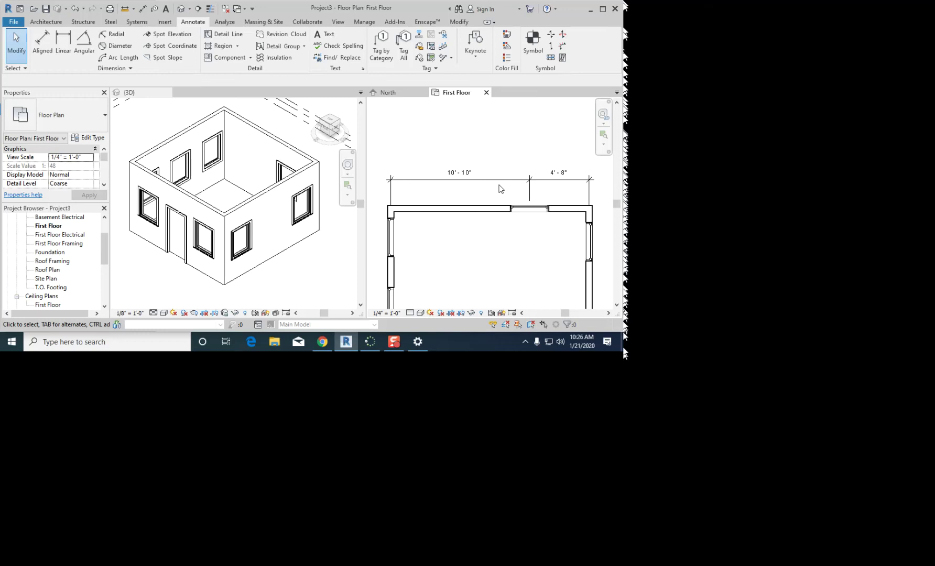
left_click(526, 211)
scroll(514, 263, "down", 2)
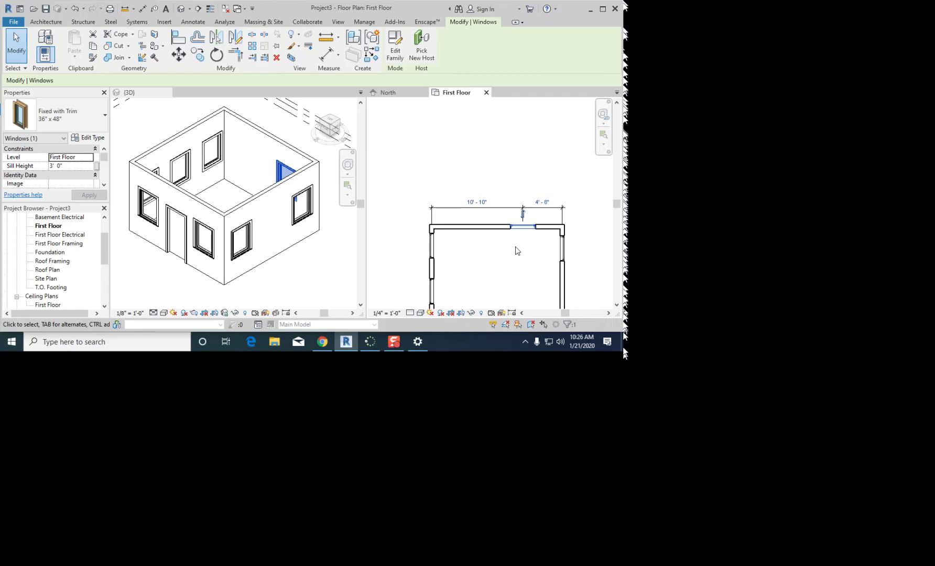
scroll(518, 250, "up", 2)
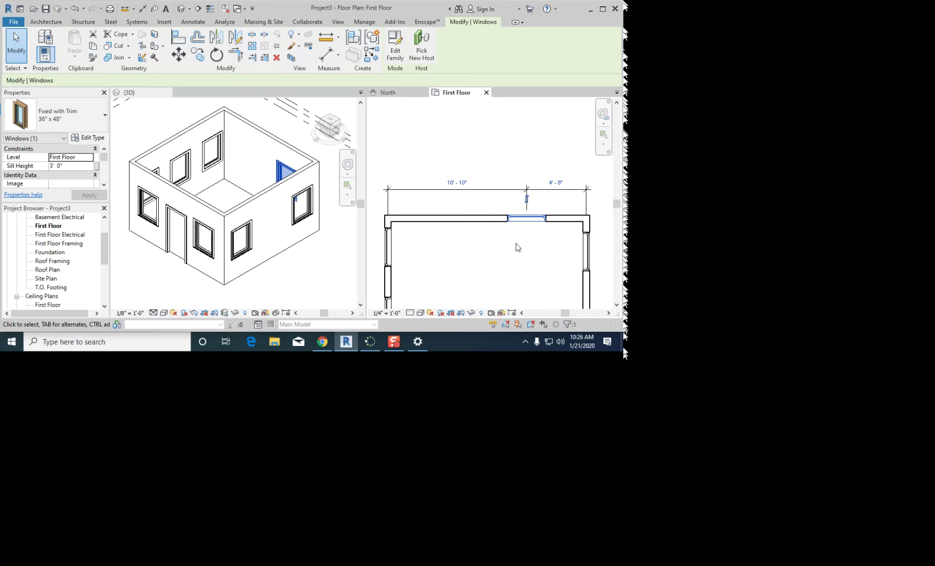
Step: Place an aligned dimension string inside the room from the left-hand wall through the window's centre to the right-hand wall
key("Escape")
key("d")
key("i")
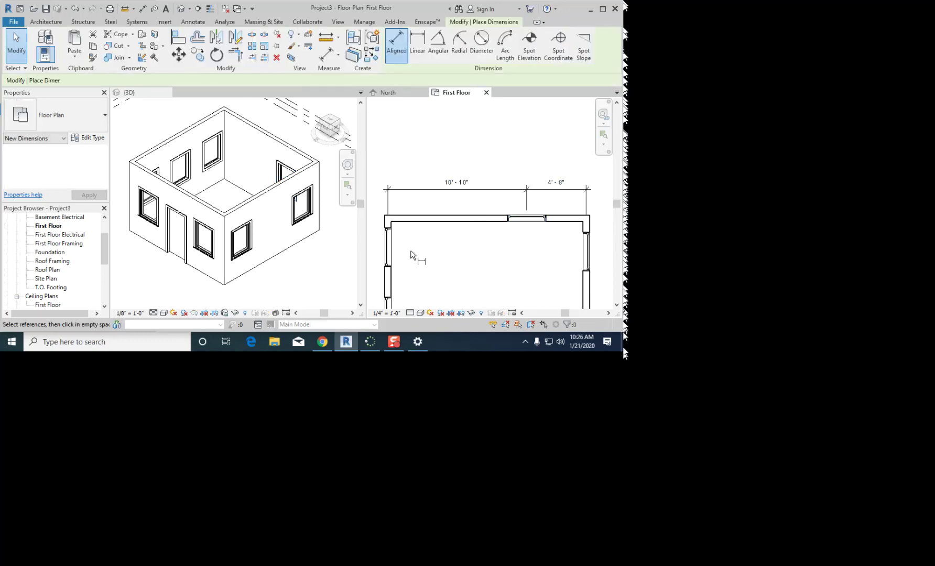
left_click(392, 244)
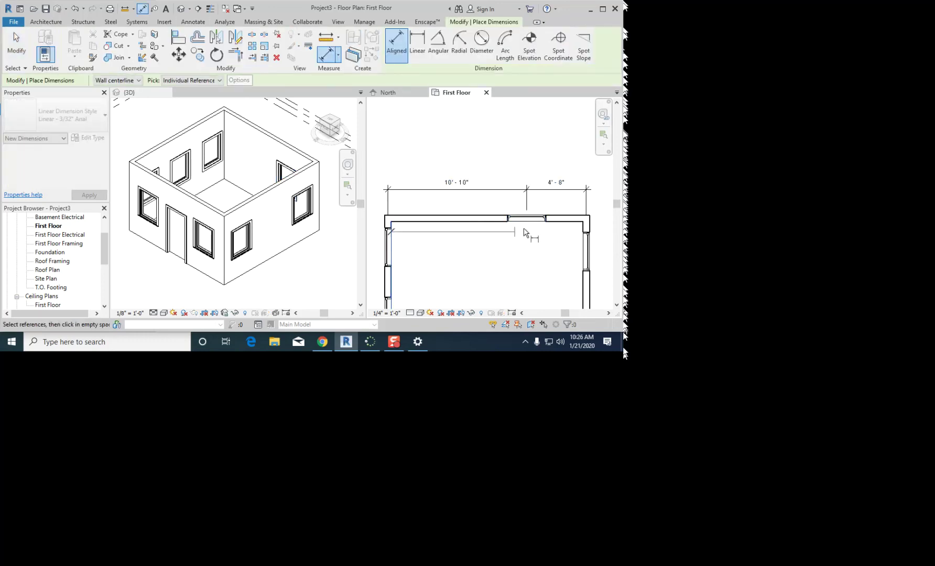
left_click(527, 219)
left_click(584, 288)
left_click(569, 264)
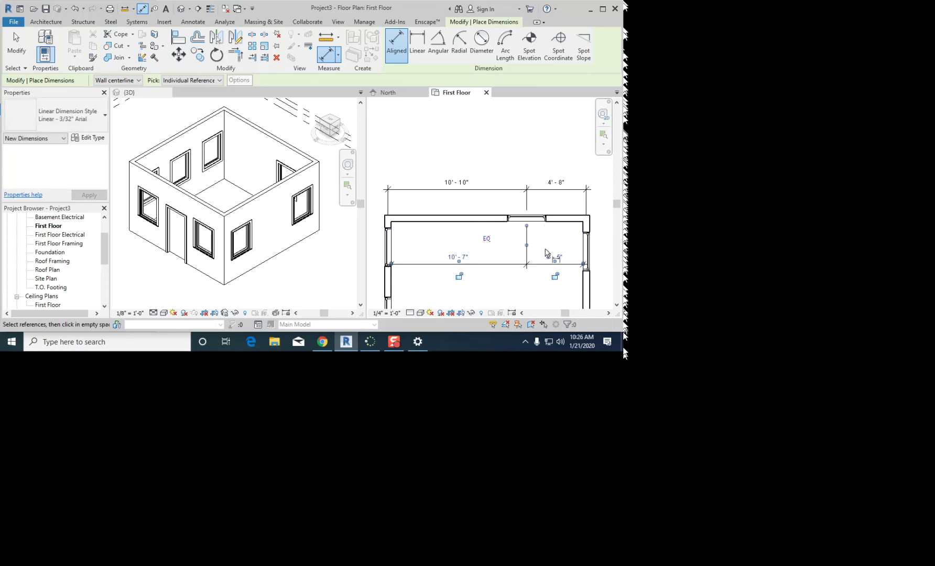
Step: Delete the aligned dimension string placed inside the room
key("Escape")
left_click(526, 239)
key("Delete")
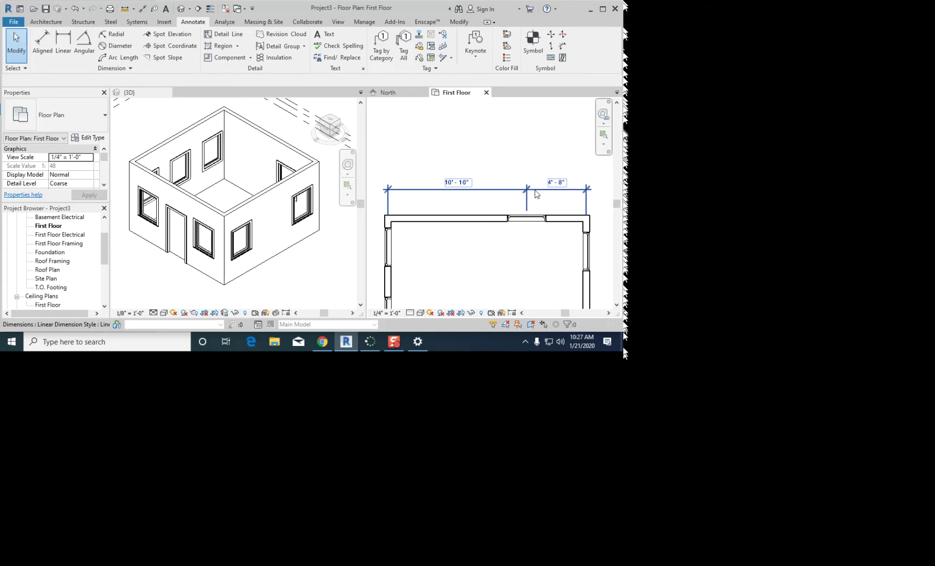
Step: Centre the window opposite the door by applying dimension equality (EQ) to the permanent dimension string outside its wall
left_click(536, 194)
middle_click_drag(537, 193, 535, 174)
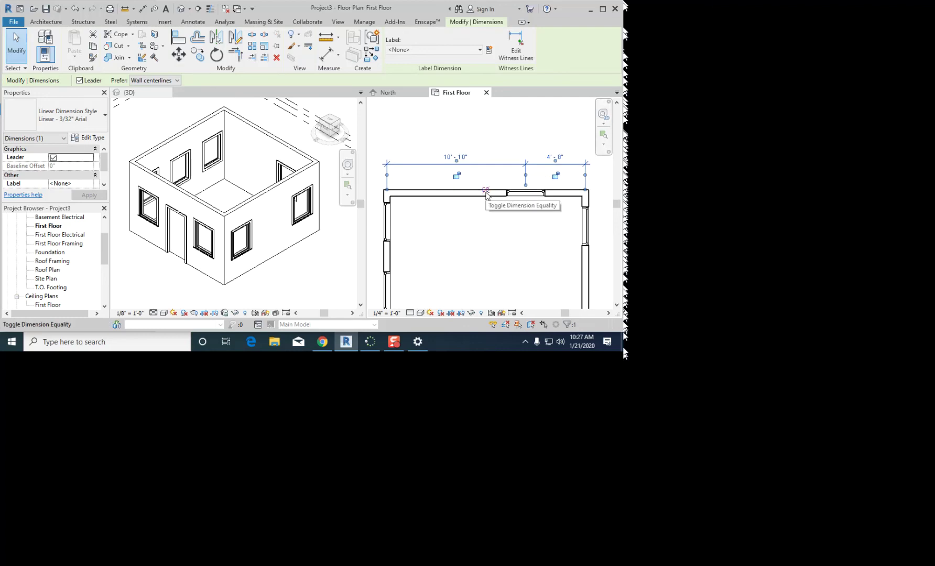
left_click(515, 223)
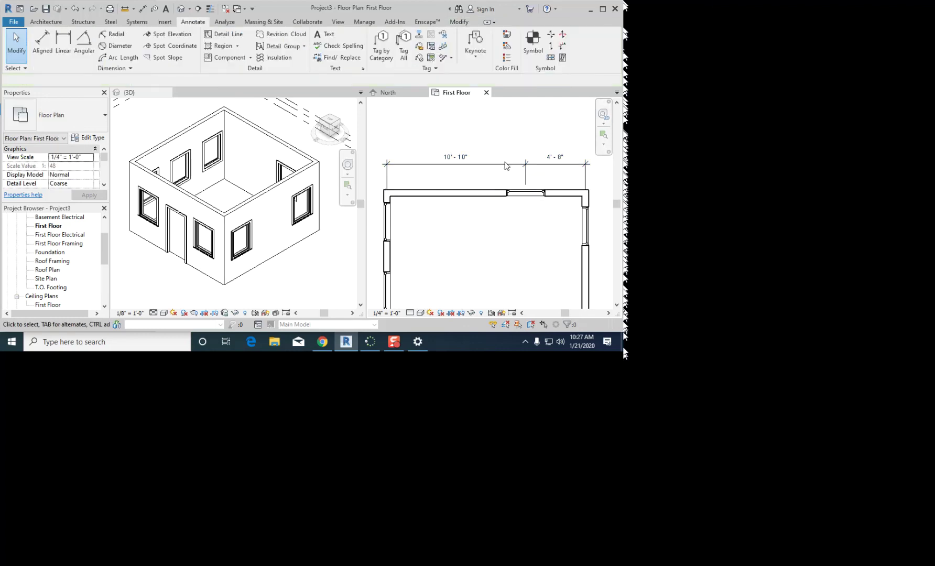
left_click(504, 165)
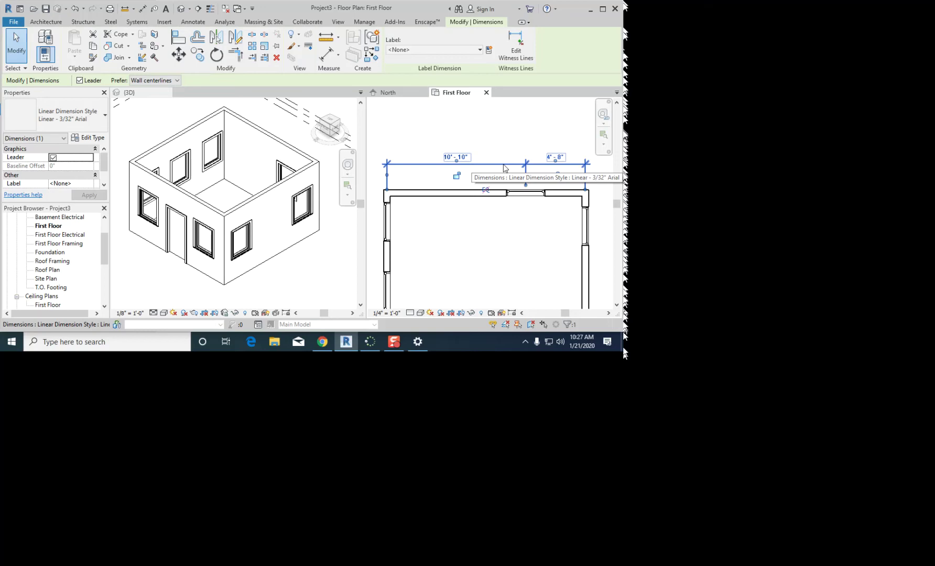
left_click(485, 191)
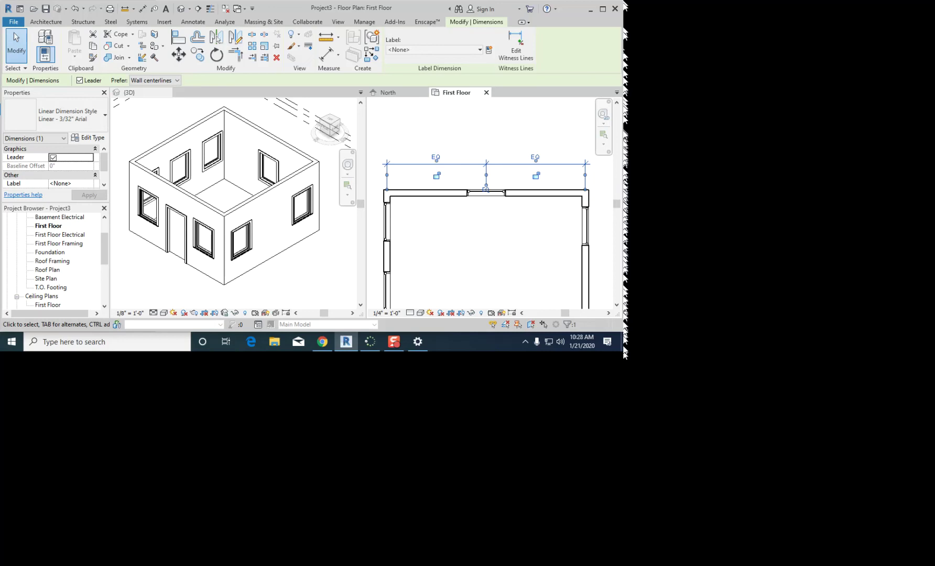
left_click(226, 342)
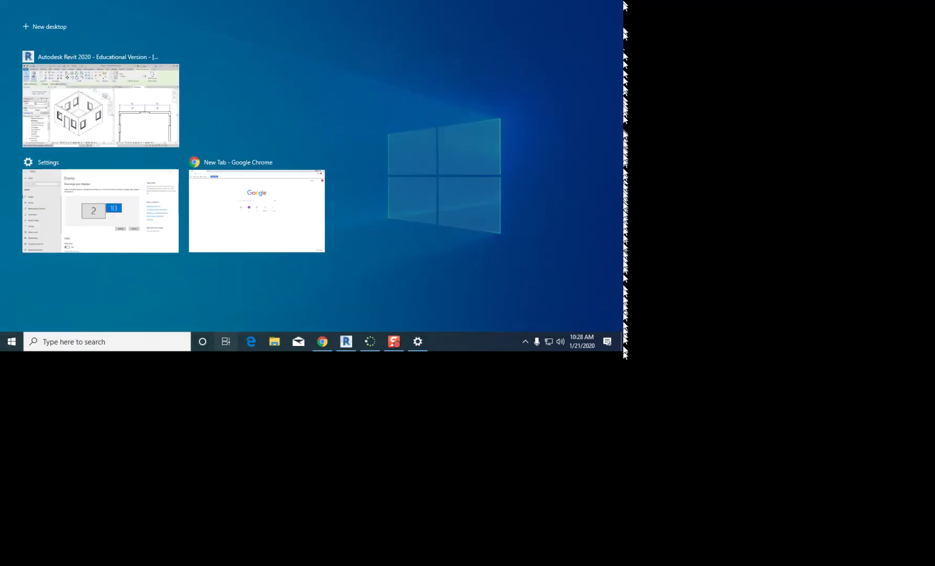
Step: Return from the desktop overview to the Revit project and clear the selection of the equal dimension string
left_click(226, 342)
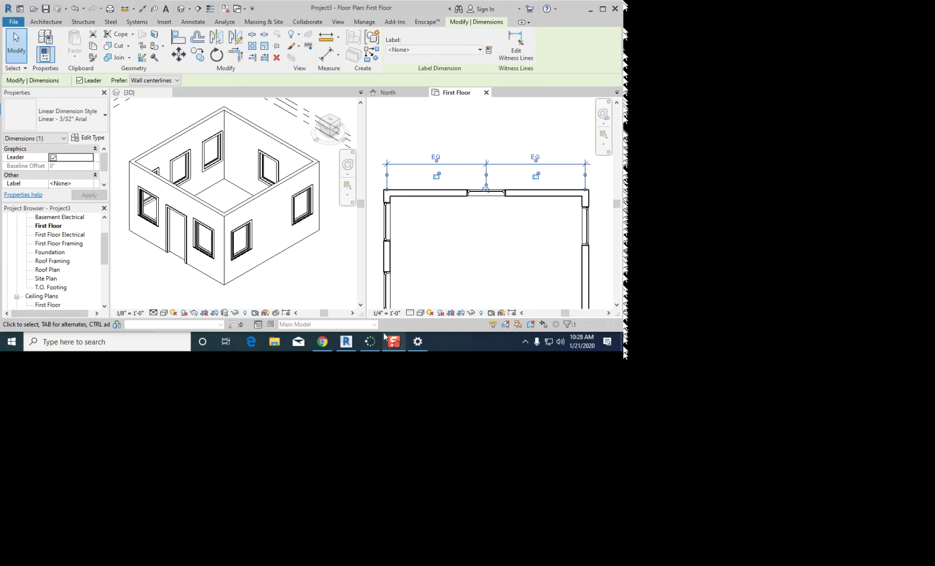
left_click(316, 271)
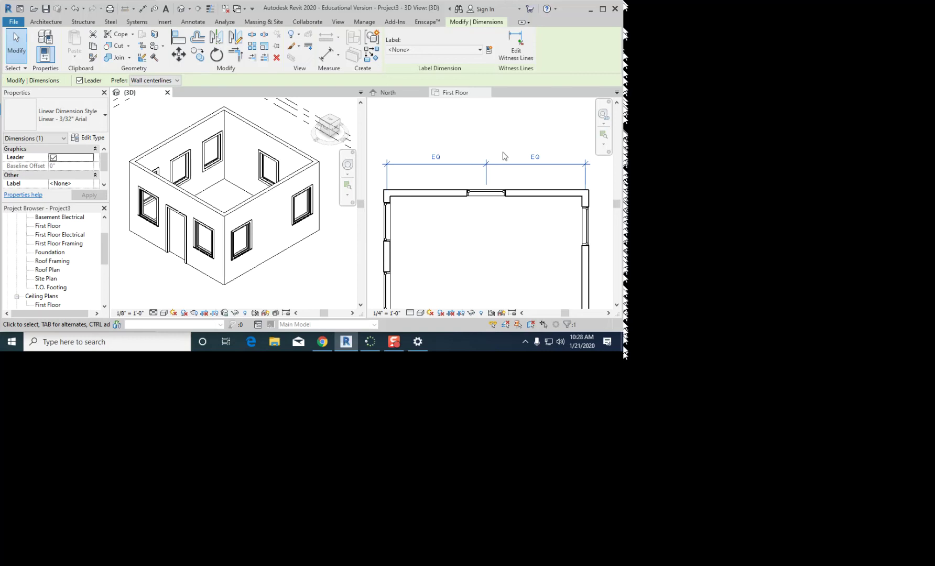
scroll(488, 166, "down", 1)
left_click(486, 162)
middle_click_drag(503, 239, 500, 209)
left_click(500, 208)
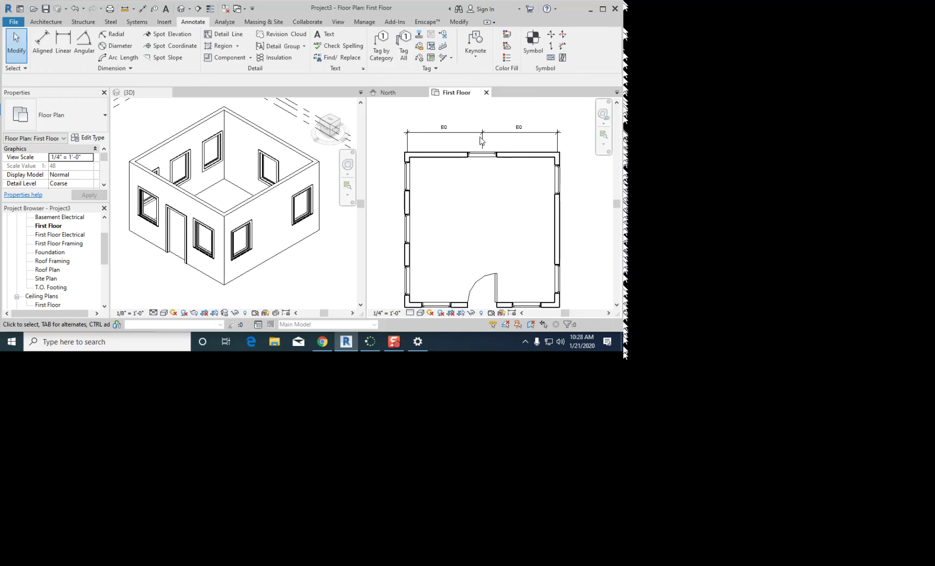
middle_click_drag(534, 207, 506, 186)
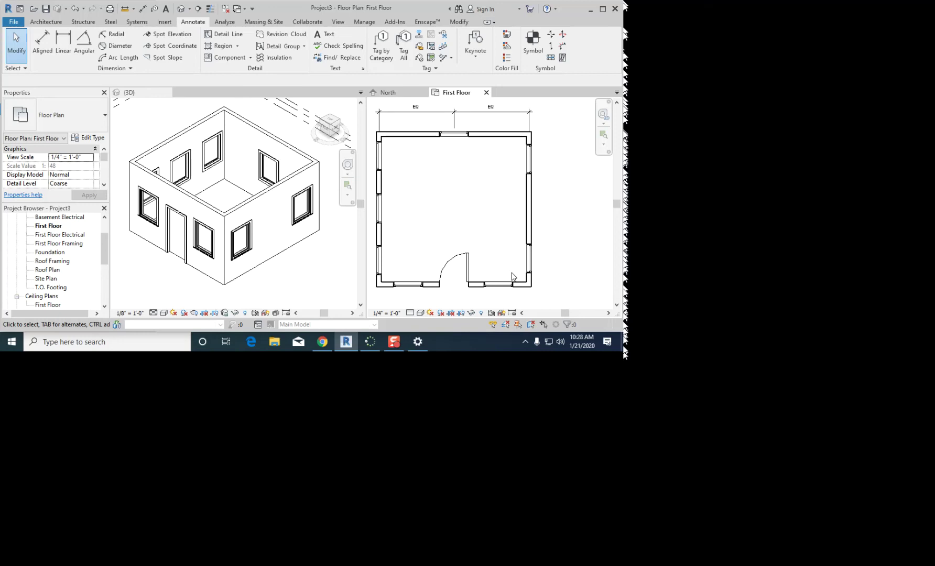
Step: Start an aligned dimension in the First Floor plan and set its wall reference preference to Wall faces
scroll(508, 201, "up", 2)
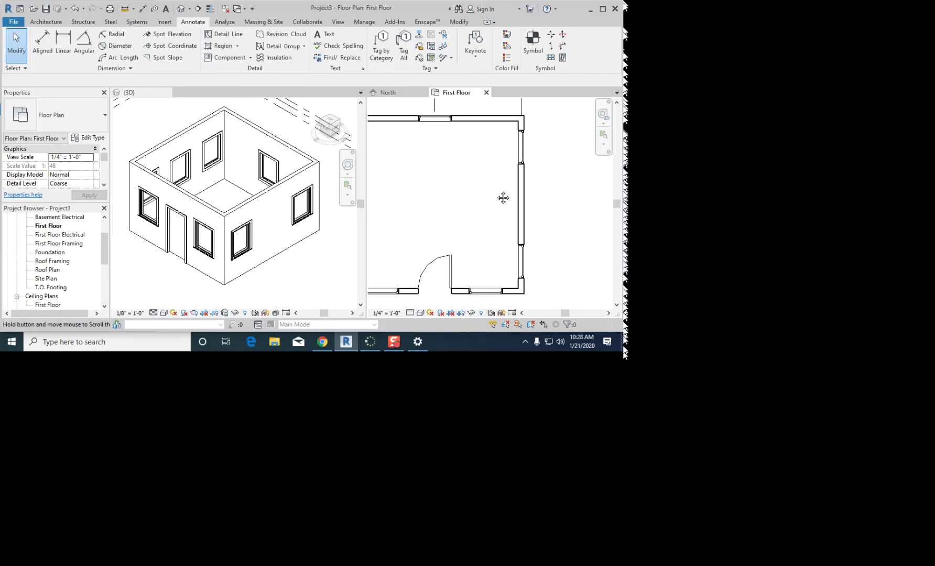
key("d")
key("i")
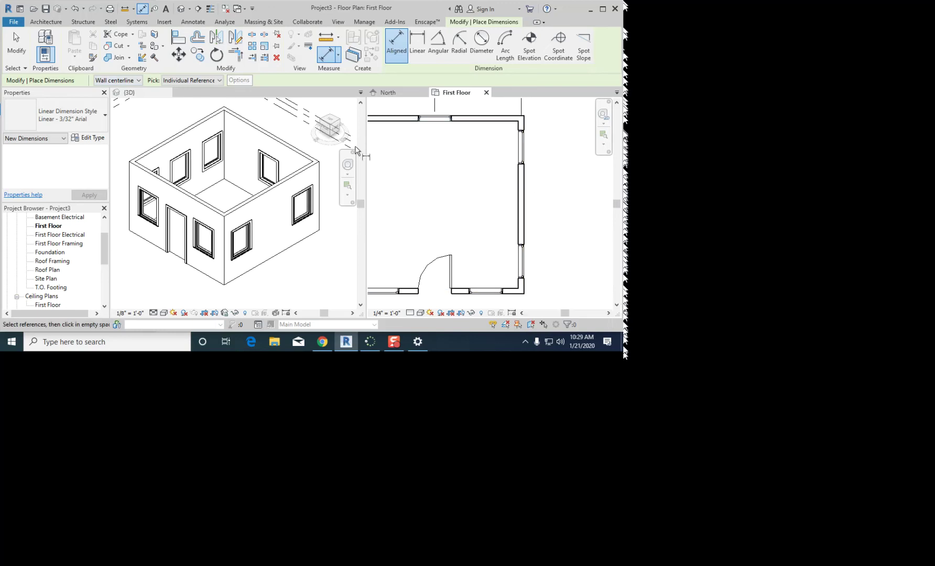
left_click(127, 81)
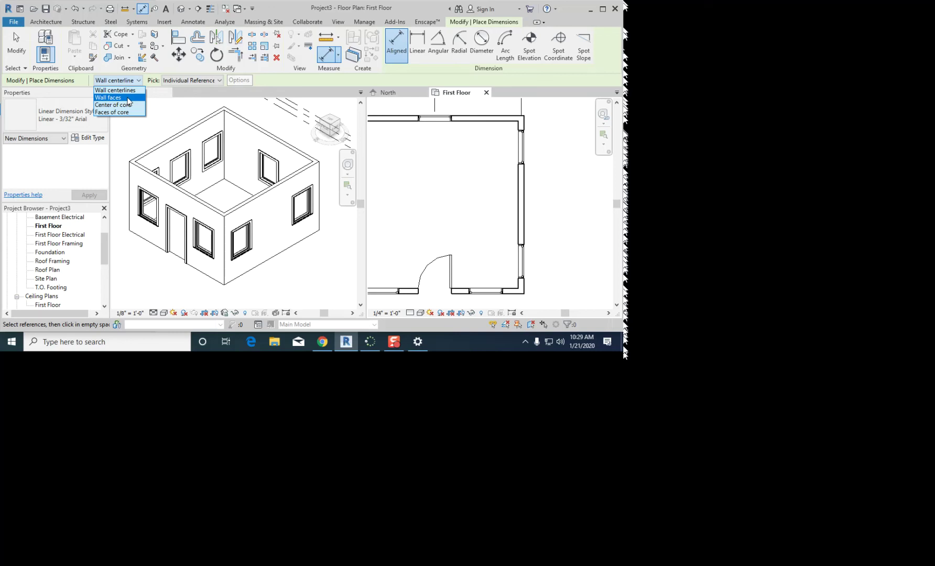
left_click(128, 99)
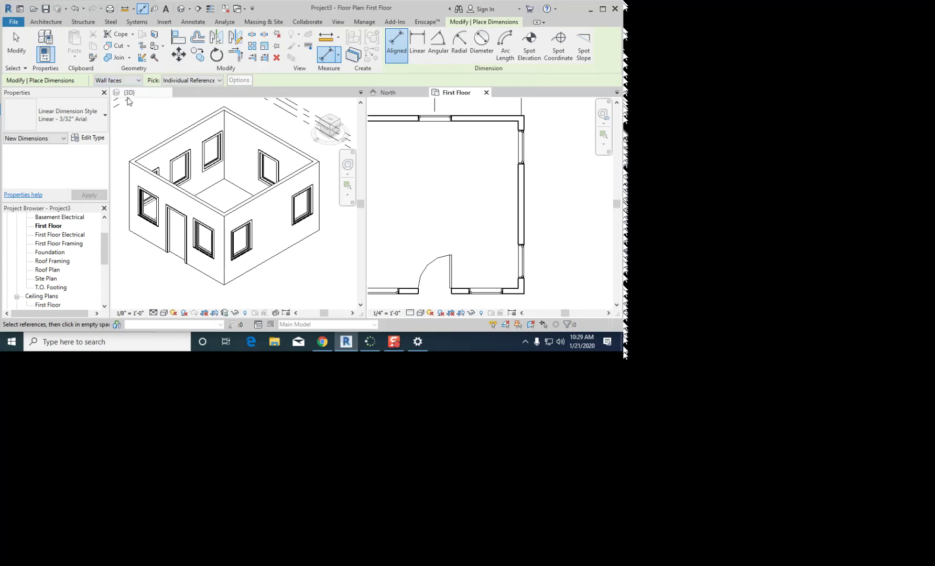
Step: Place an aligned dimension string along the right-hand wall from the upper wall's inner face through both window centres to the lower wall's inner face
scroll(496, 136, "up", 2)
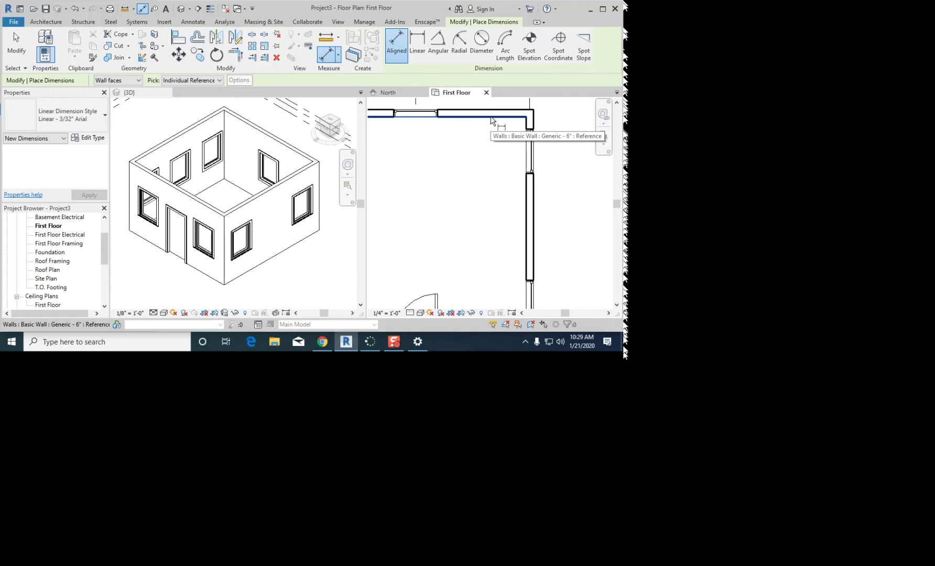
left_click(493, 121)
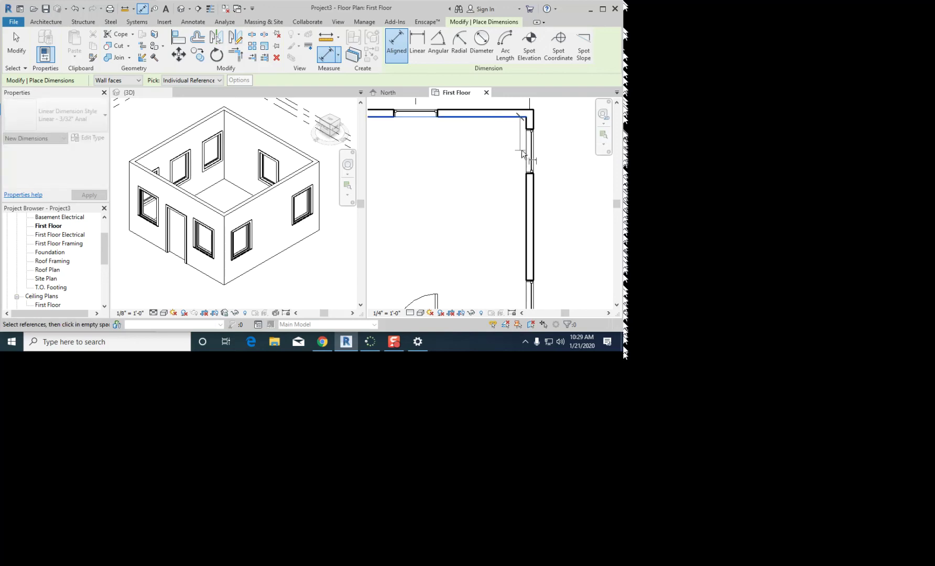
scroll(484, 163, "down", 1)
scroll(483, 173, "down", 1)
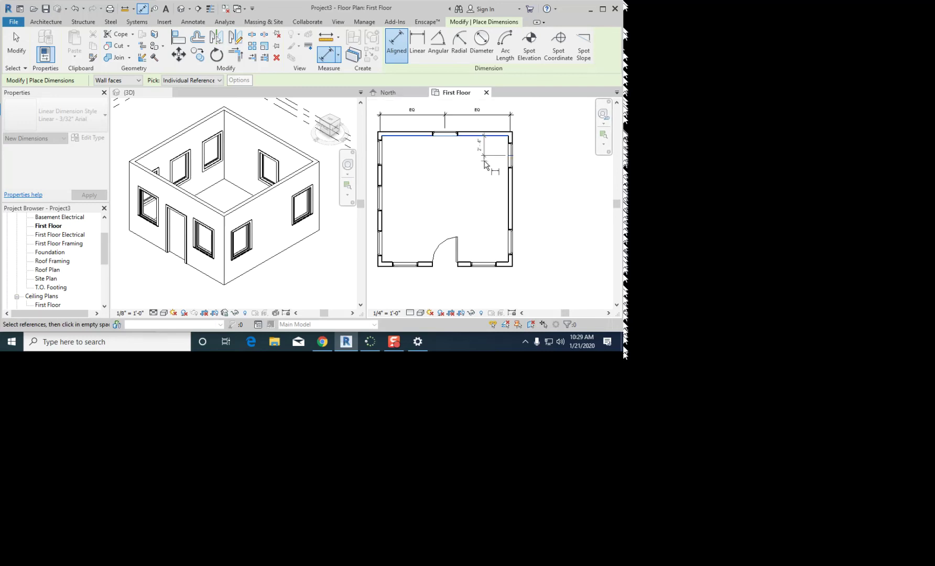
scroll(516, 237, "up", 1)
left_click(517, 239)
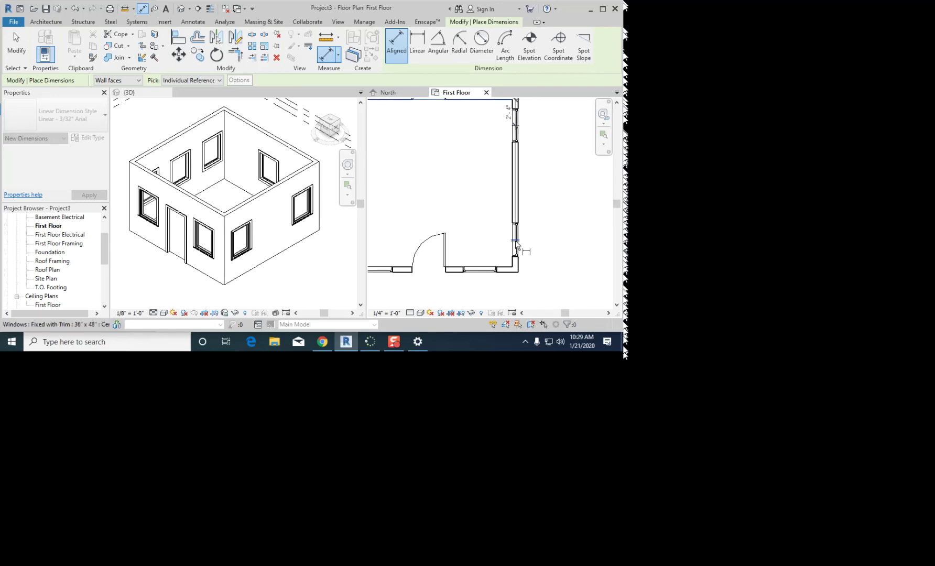
scroll(504, 270, "up", 1)
left_click(503, 270)
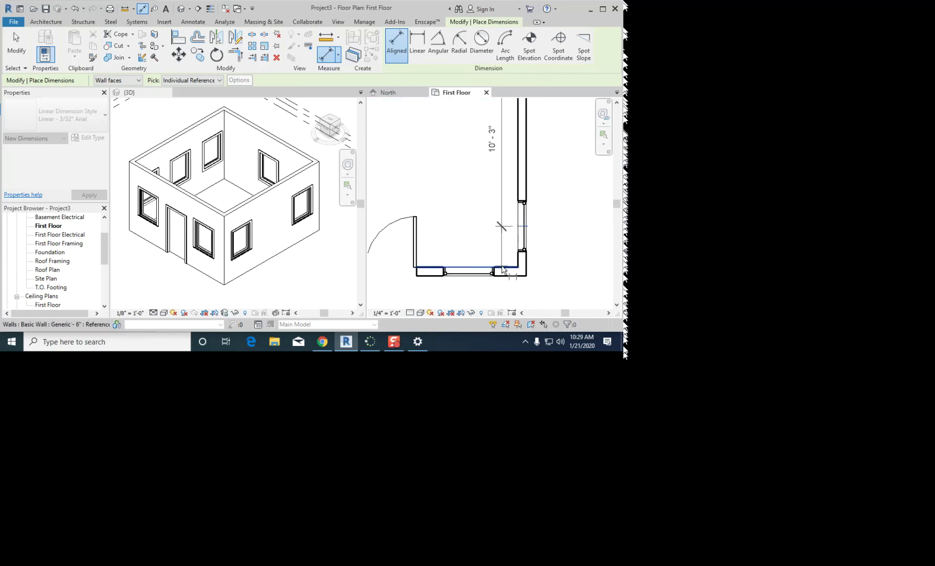
left_click(461, 300)
scroll(573, 245, "down", 1)
scroll(511, 131, "down", 2)
key("Escape")
key("Escape")
Step: Dimension from the upper wall's inner face to the near edge of the right-hand wall's upper window
scroll(506, 127, "up", 2)
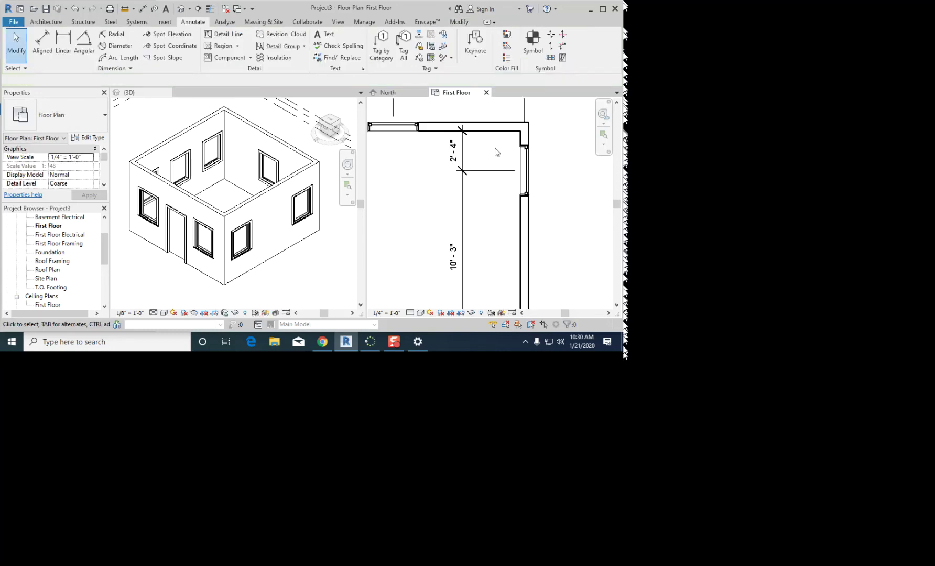
key("d")
key("i")
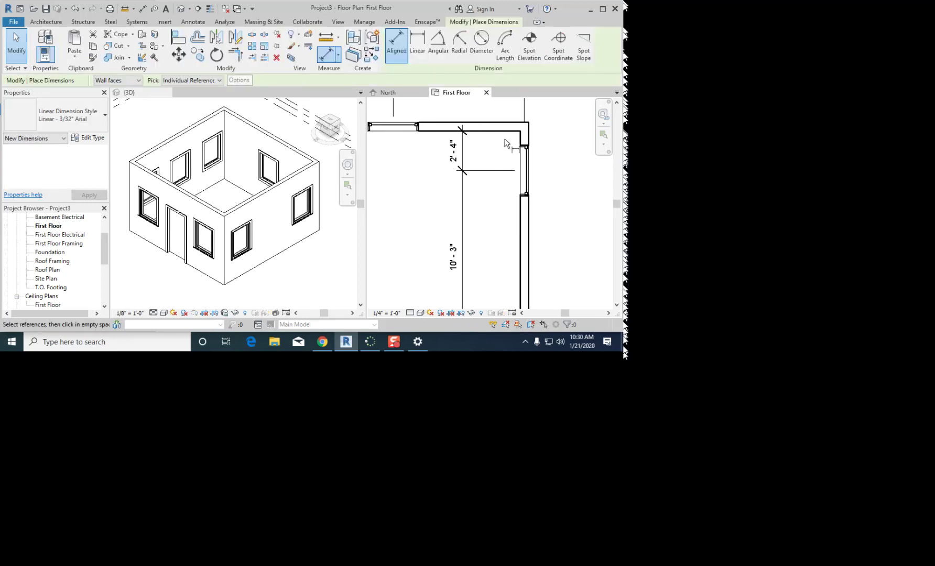
left_click(503, 132)
scroll(503, 142, "up", 2)
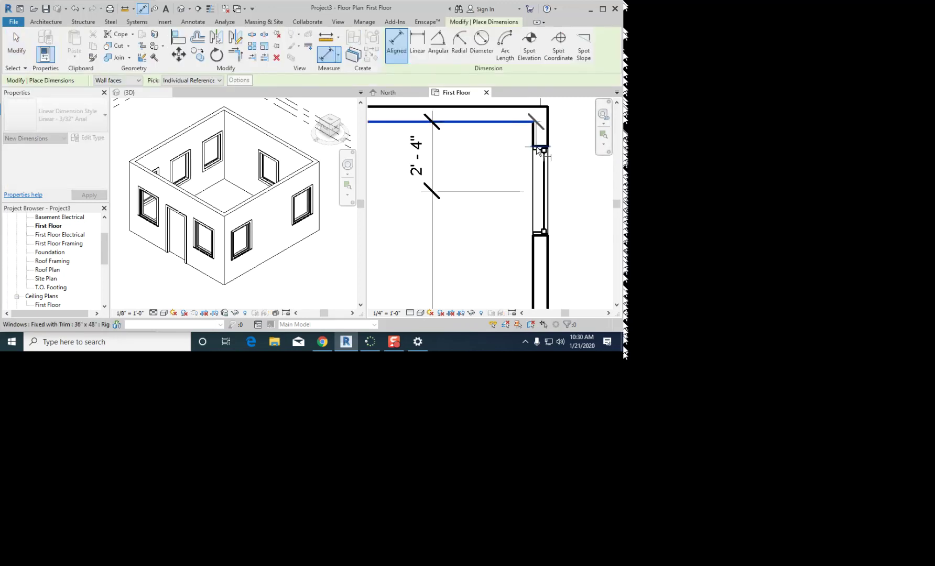
left_click(503, 177)
key("Escape")
key("Escape")
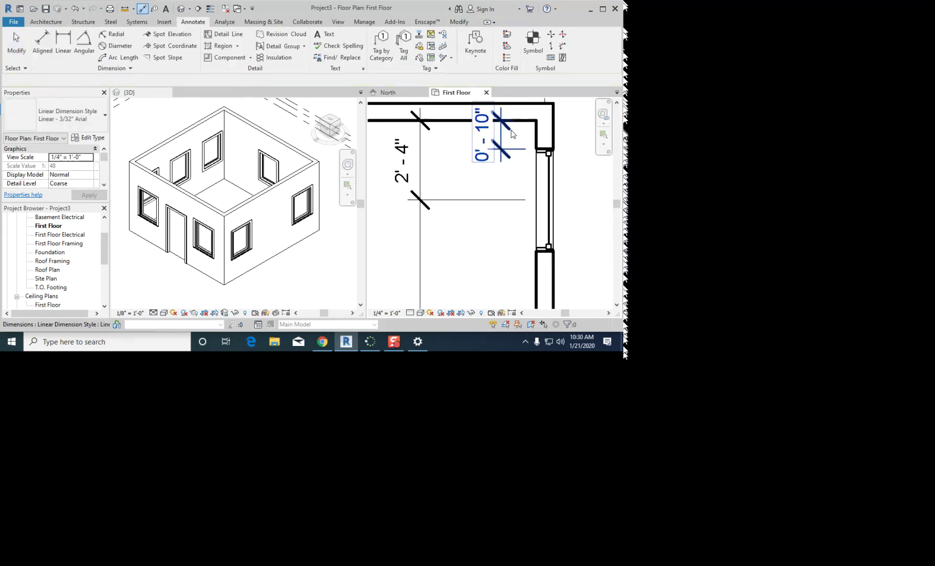
scroll(508, 158, "up", 3)
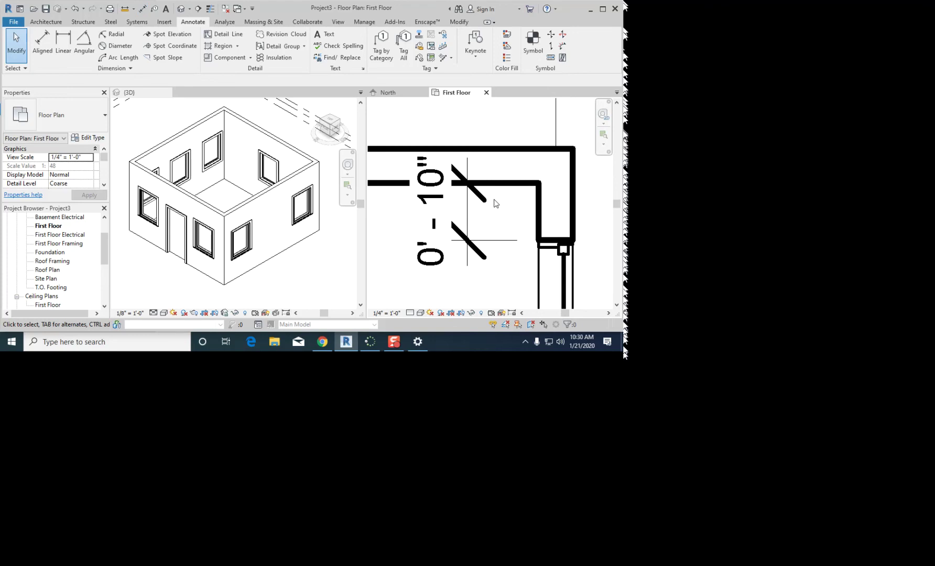
Step: Dimension from the lower wall's inner face to the near edge of the right-hand wall's lower window
scroll(495, 203, "down", 5)
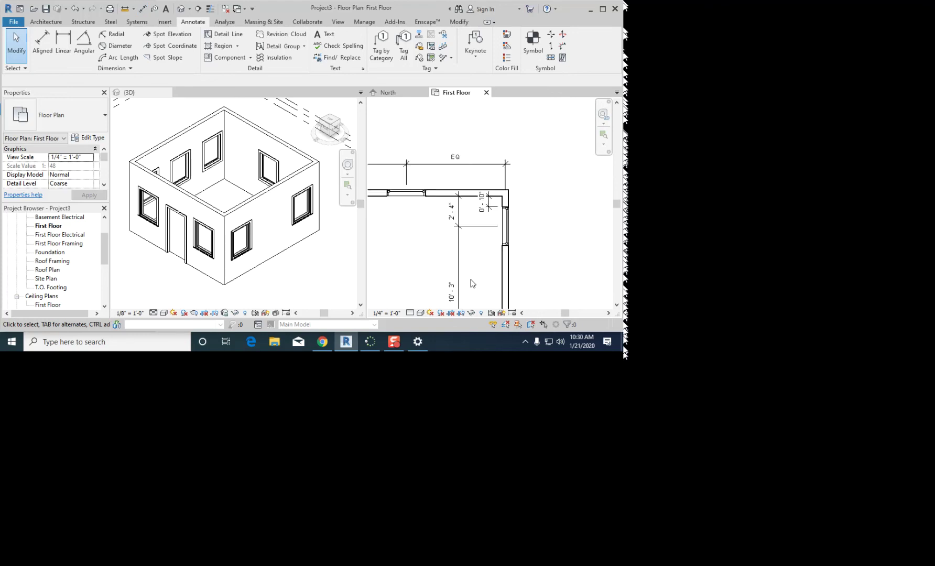
scroll(503, 211, "up", 2)
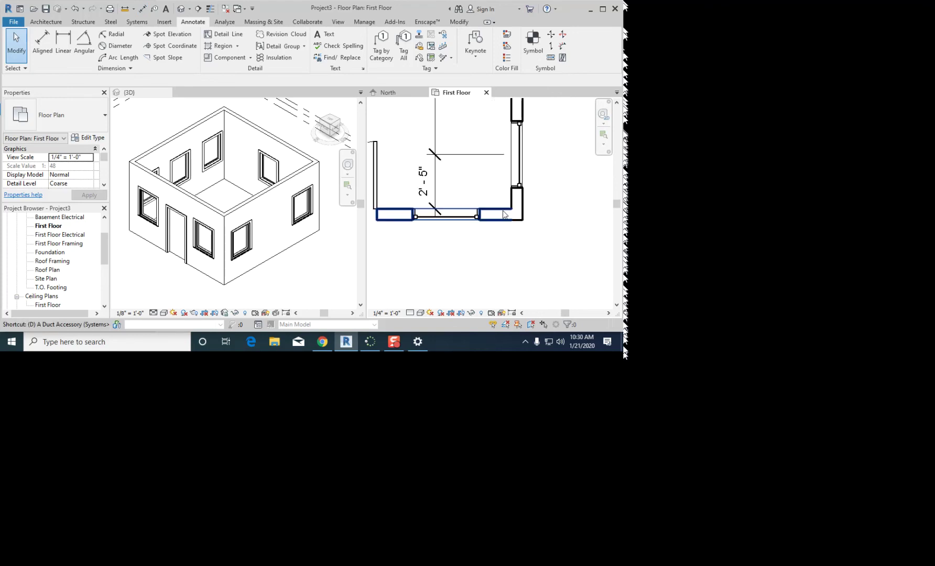
key("d")
key("i")
left_click(496, 212)
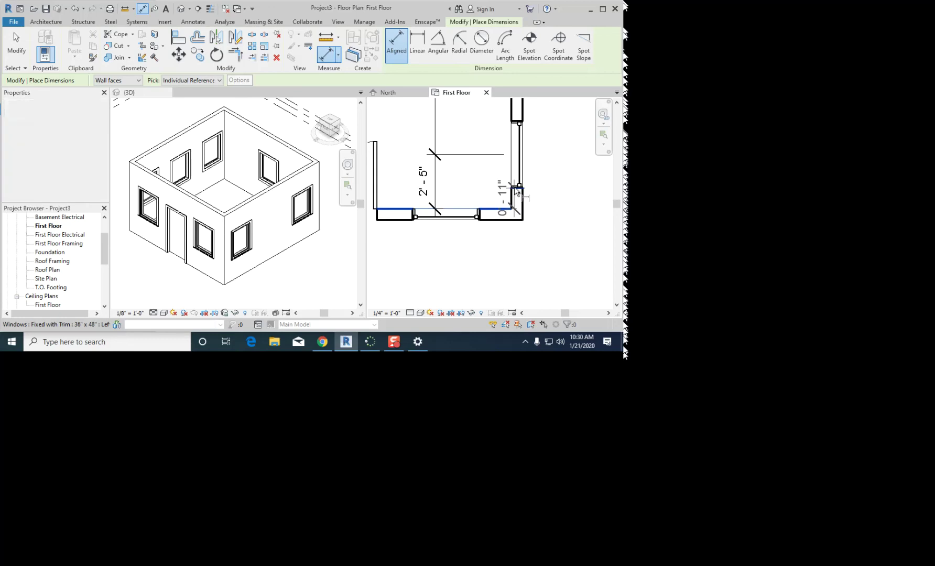
left_click(515, 186)
left_click(489, 172)
scroll(539, 209, "down", 4)
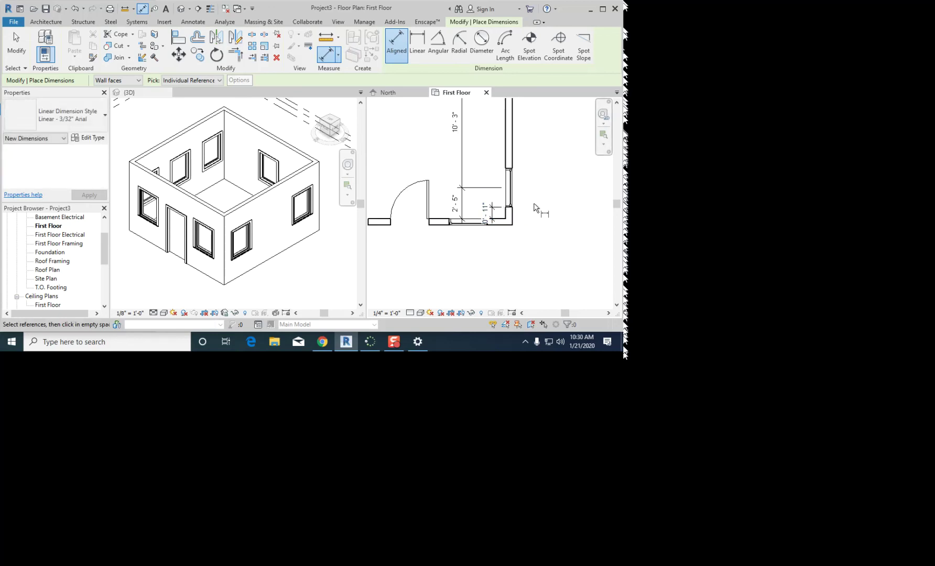
key("Escape")
key("Escape")
Step: Delete the window-centre dimension string and both window-edge dimensions beside the right-hand wall
scroll(434, 191, "up", 1)
scroll(446, 179, "up", 1)
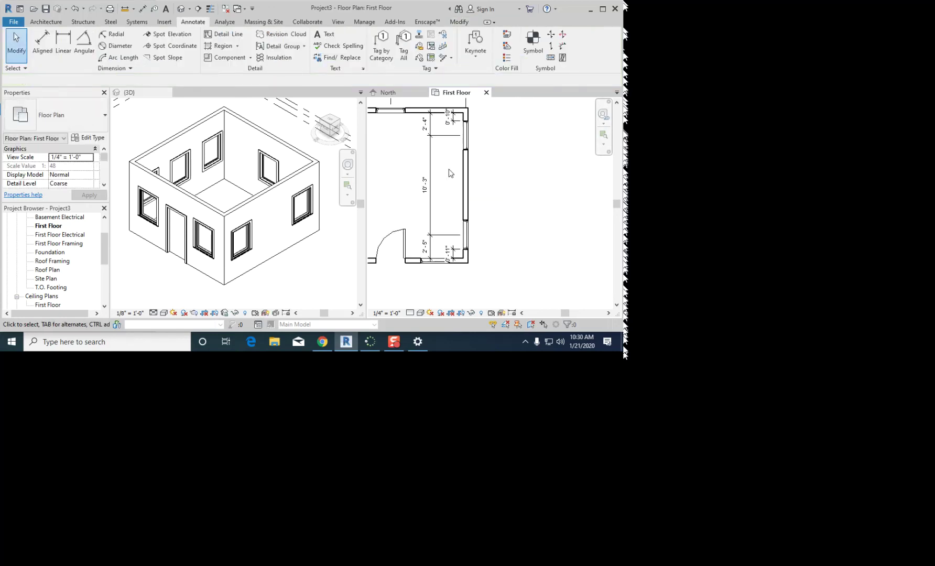
scroll(449, 173, "up", 2)
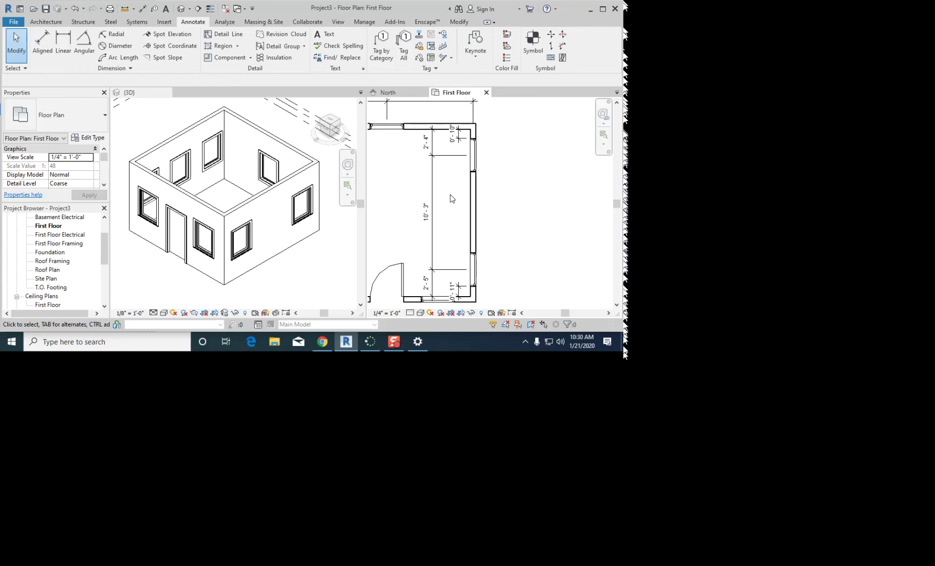
left_click(433, 156)
key("Delete")
left_click(456, 138)
key("Delete")
left_click(457, 288)
key("Delete")
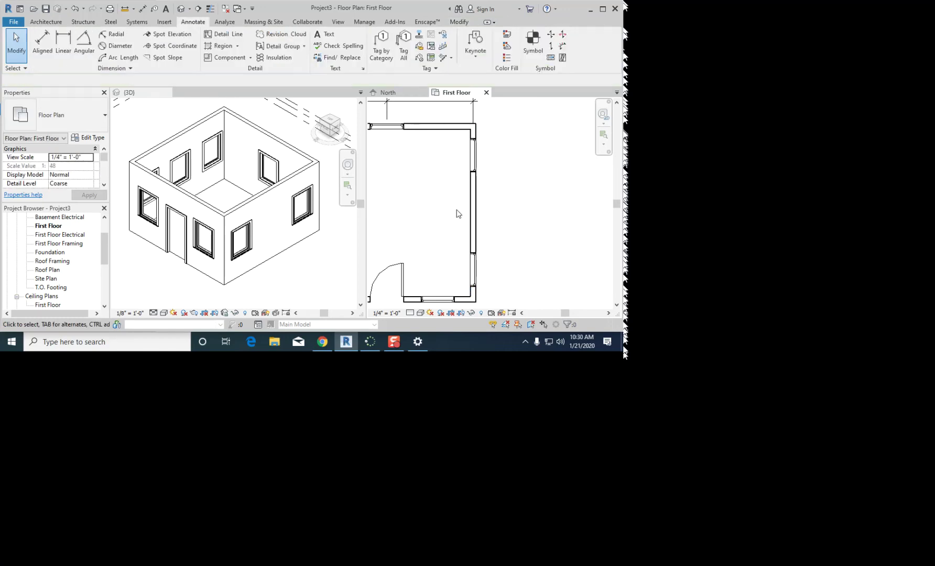
Step: Place an aligned dimension from the upper wall's inner face to the near edge of the right-hand wall's upper window
key("d")
key("i")
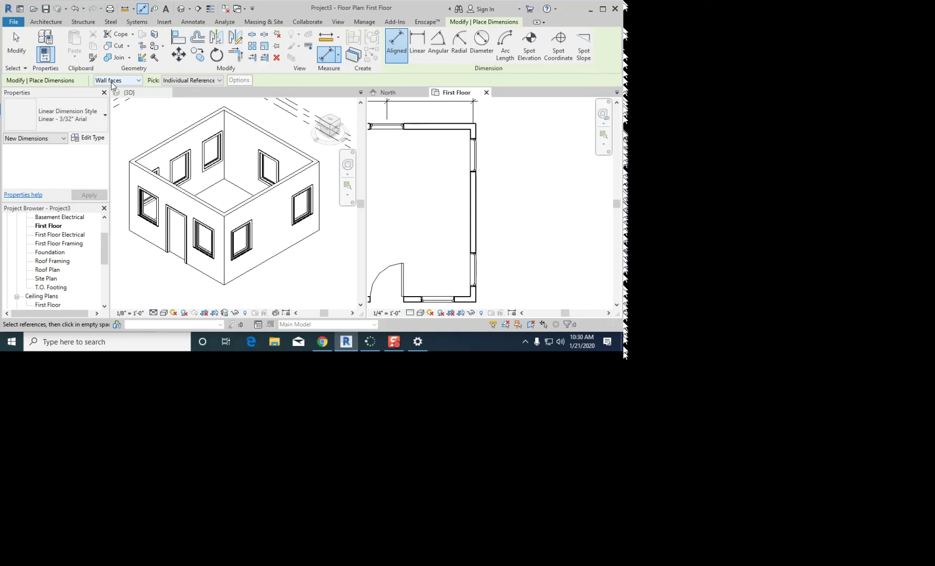
left_click(460, 131)
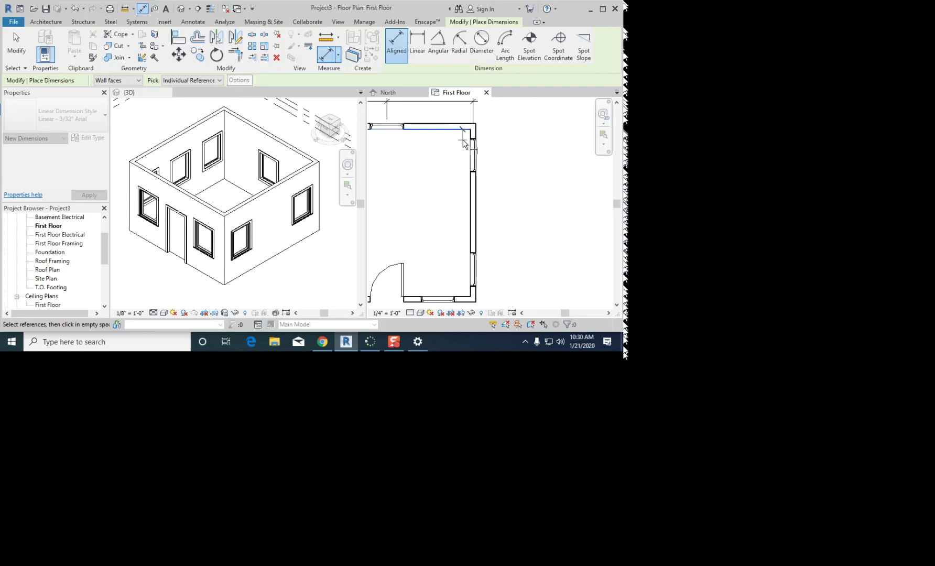
scroll(463, 144, "up", 3)
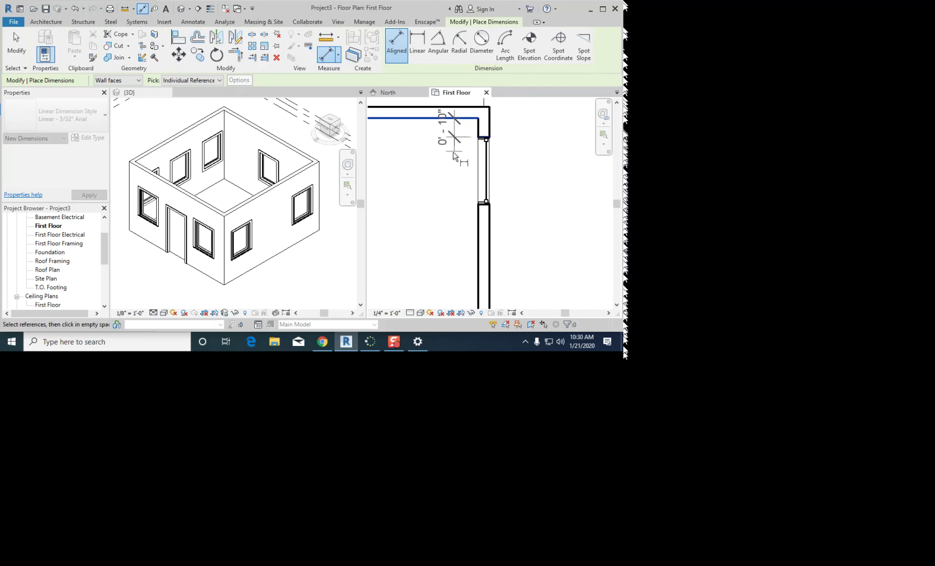
left_click(453, 153)
Step: Place an aligned dimension from the lower wall's inner face to the near edge of the right-hand wall's lower window
scroll(455, 181, "down", 2)
middle_click_drag(454, 264, 444, 157)
scroll(444, 162, "up", 1)
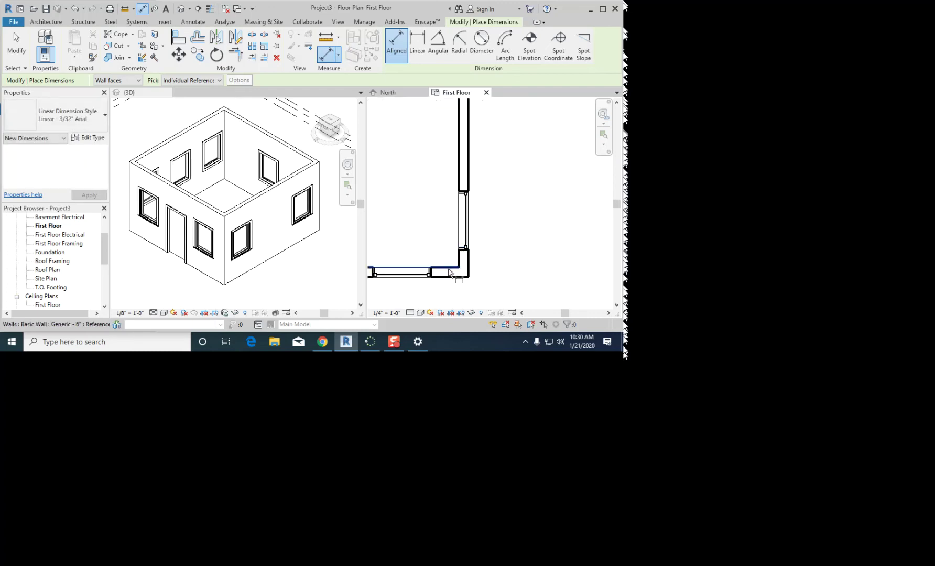
left_click(449, 271)
scroll(448, 270, "up", 1)
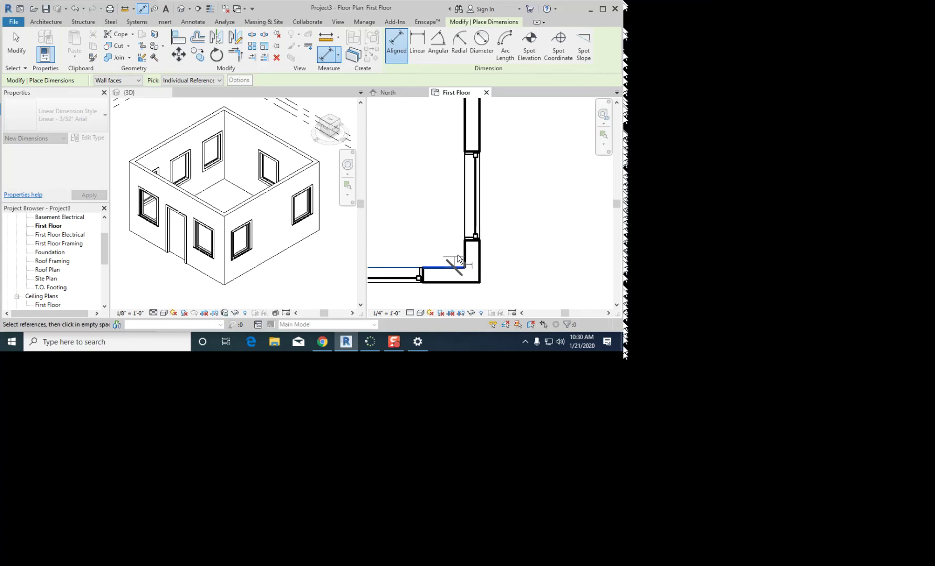
left_click(472, 241)
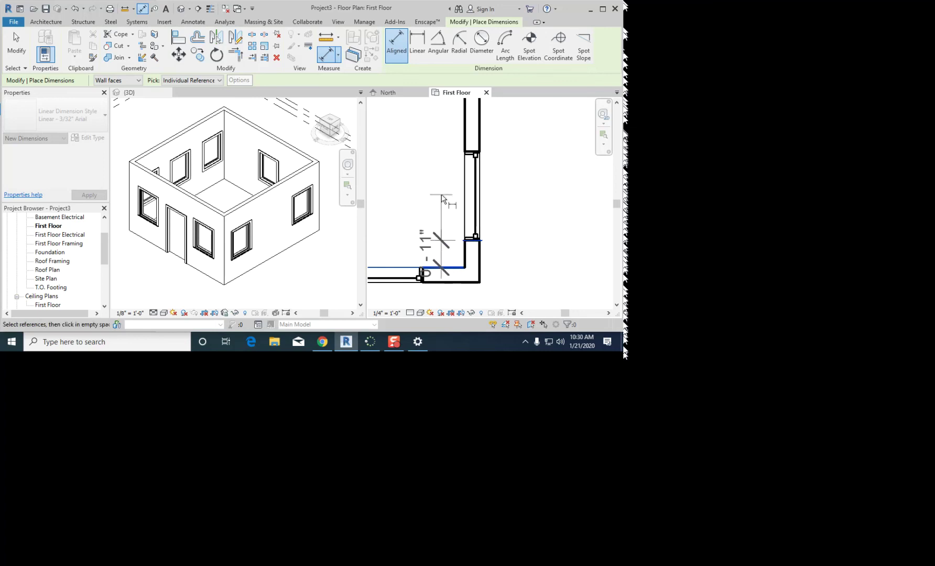
scroll(442, 196, "down", 1)
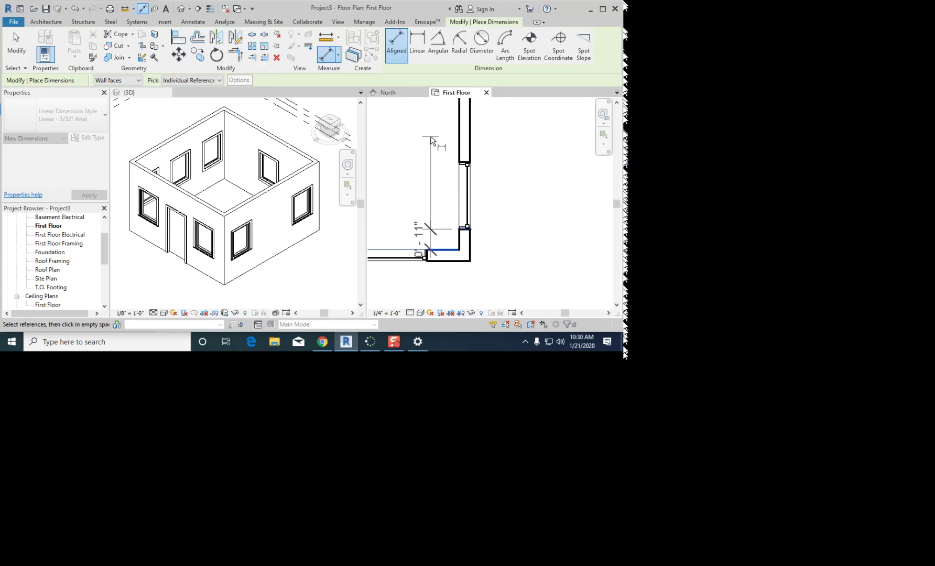
left_click(440, 151)
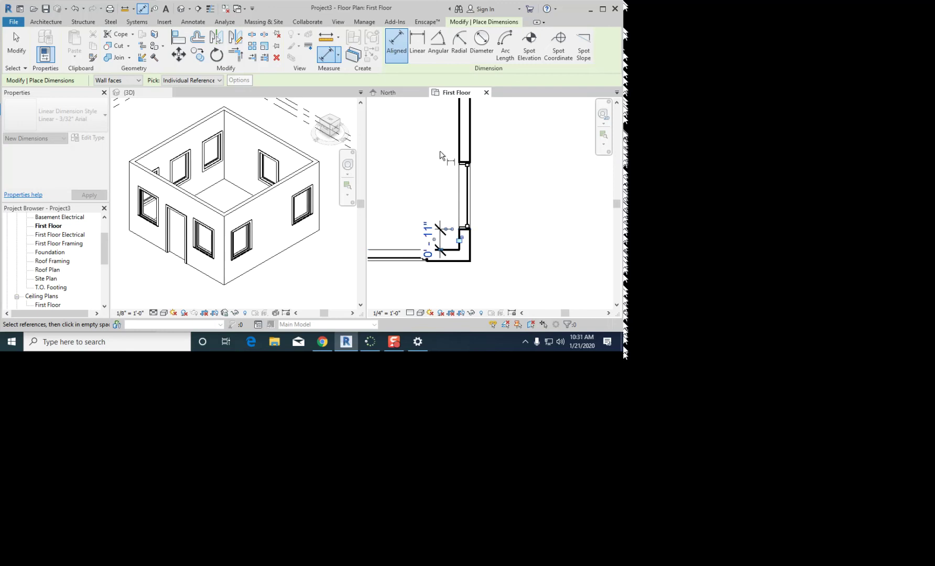
Step: Place an aligned dimension string from the lower wall's inner face through both right-hand window centres to the upper wall
left_click(455, 251)
scroll(455, 250, "down", 1)
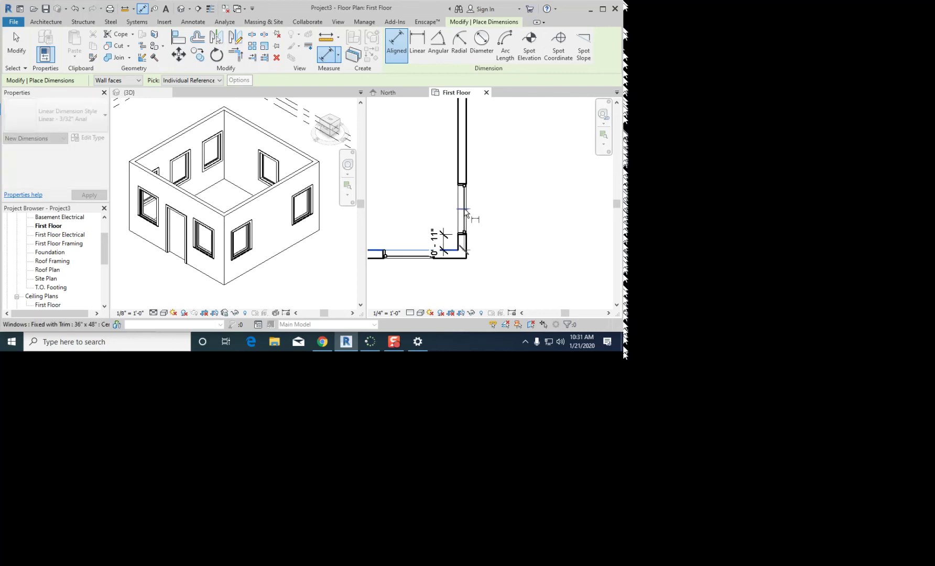
left_click(465, 209)
scroll(442, 189, "down", 1)
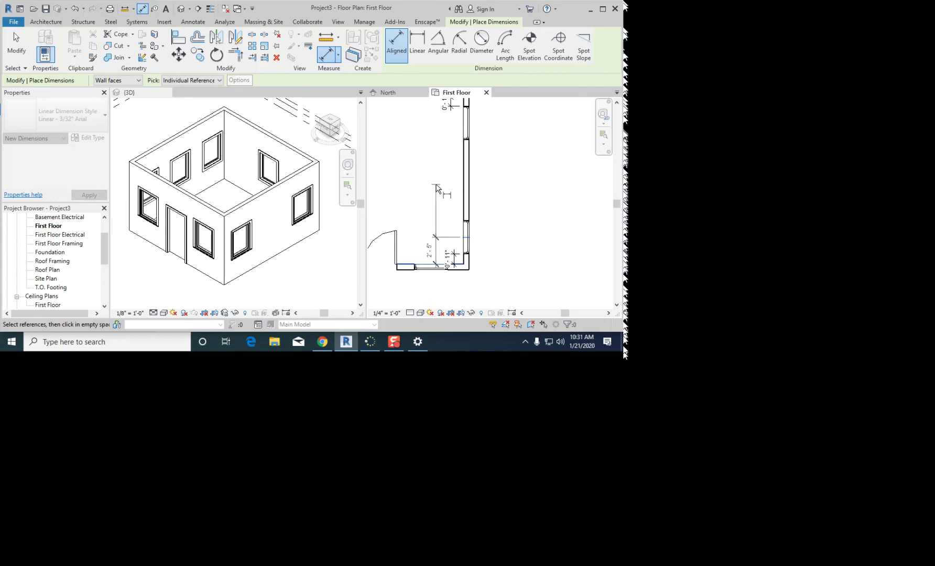
middle_click_drag(446, 175, 445, 211)
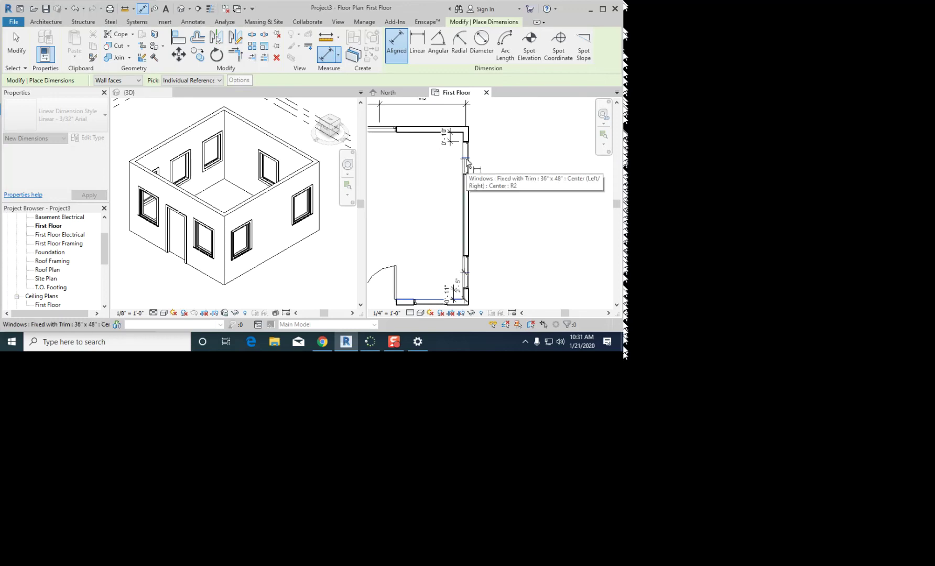
left_click(466, 159)
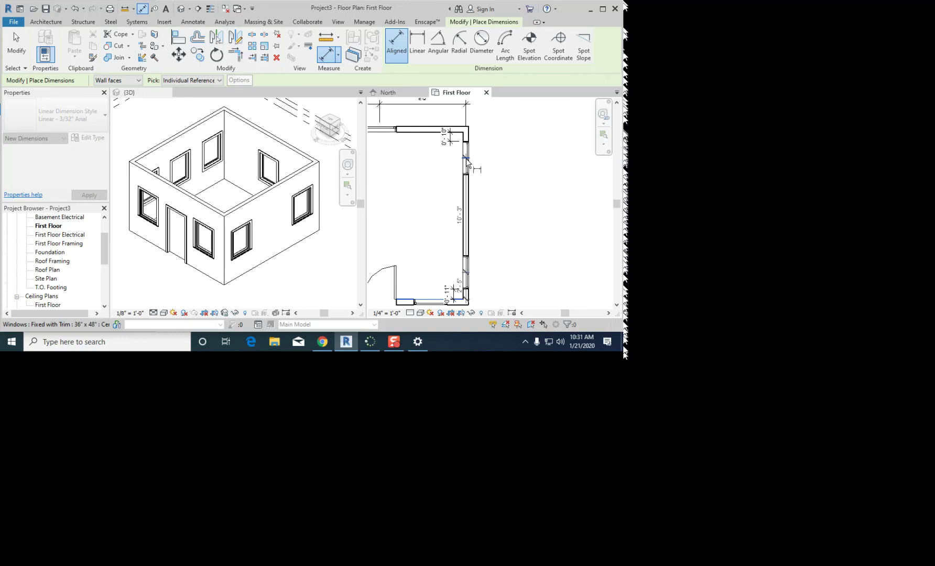
left_click(429, 129)
left_click(427, 126)
scroll(428, 126, "down", 1)
middle_click_drag(428, 126, 418, 207)
scroll(420, 140, "down", 2)
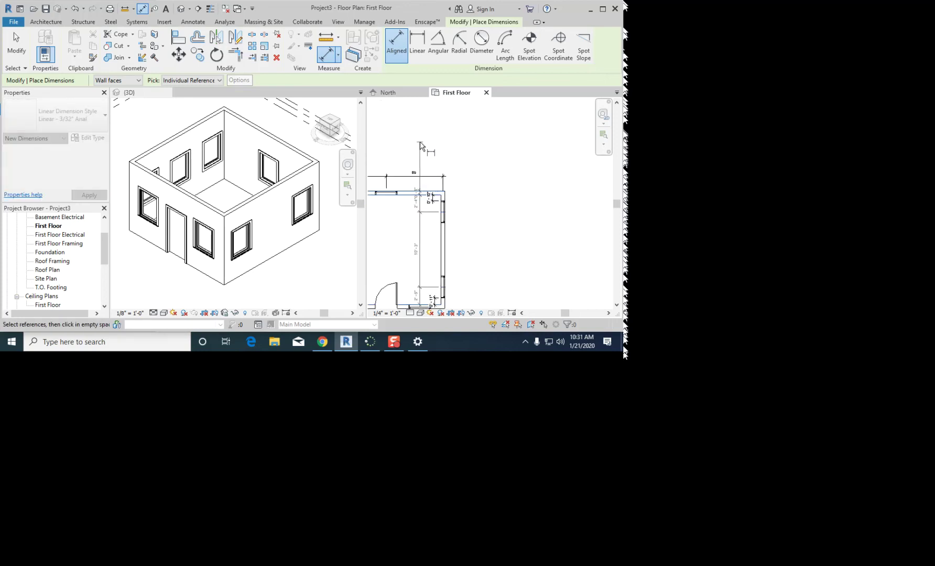
left_click(421, 144)
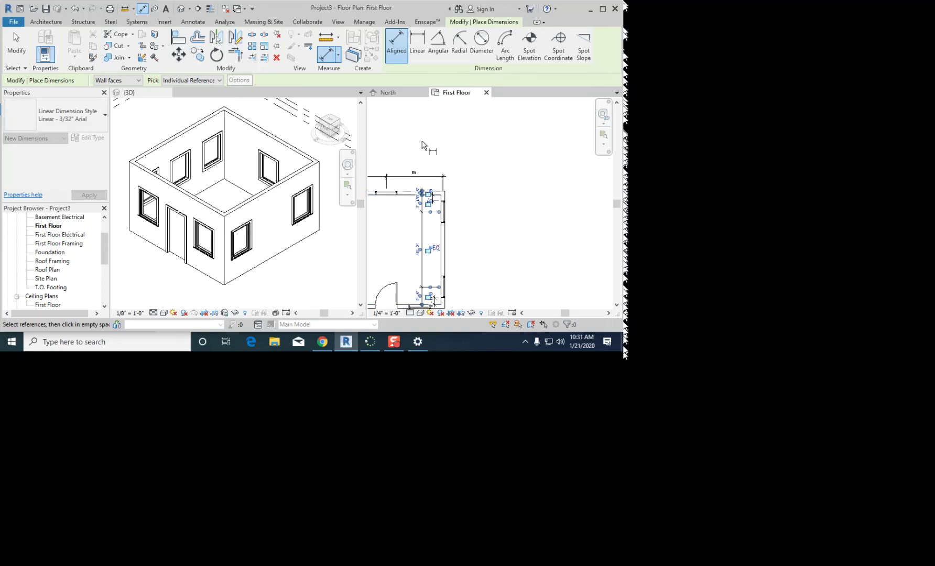
scroll(428, 243, "up", 2)
middle_click_drag(427, 244, 430, 178)
key("Escape")
key("Escape")
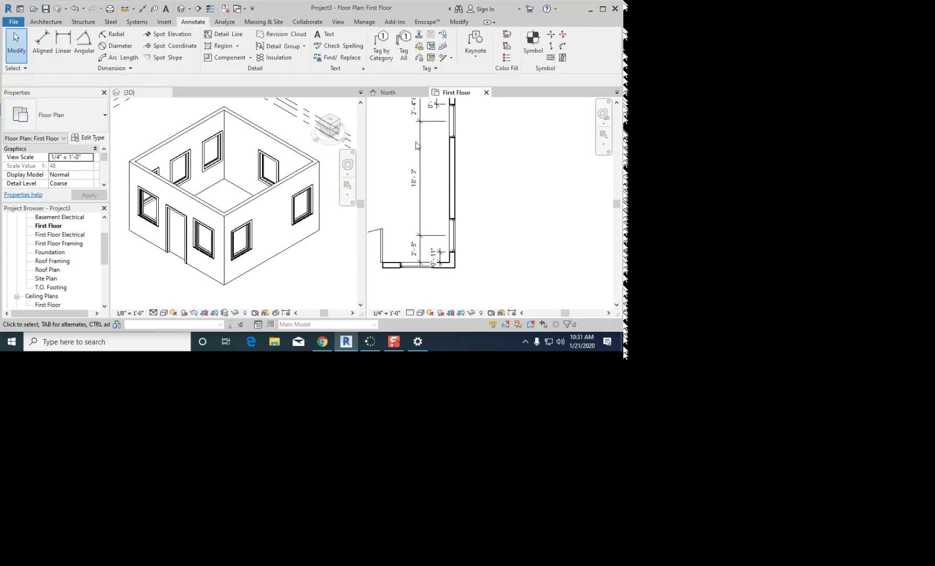
Step: Examine the right-hand wall's windows and their distances from the lower and upper wall corners
scroll(420, 146, "up", 3)
scroll(419, 147, "down", 4)
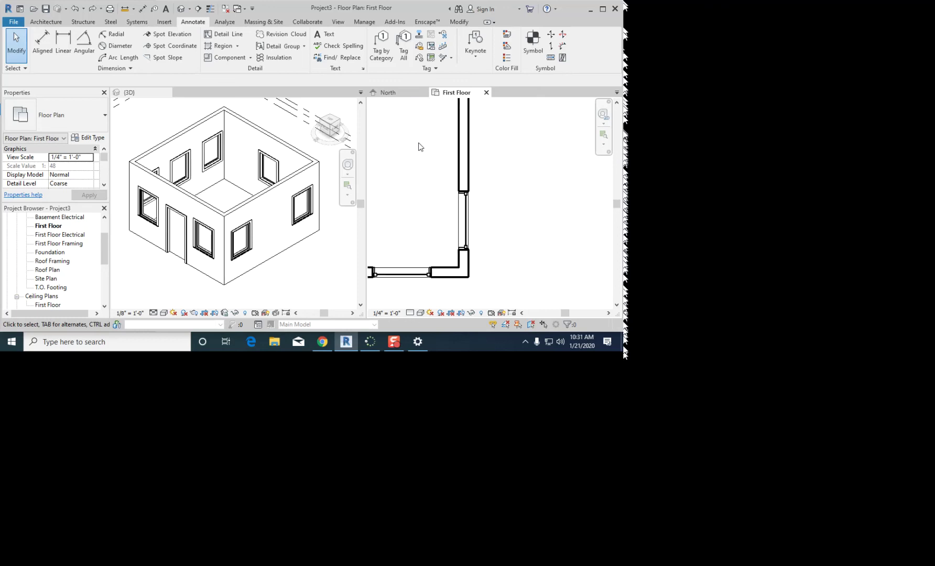
scroll(428, 221, "down", 2)
scroll(428, 198, "up", 1)
middle_click_drag(408, 184, 427, 202)
scroll(428, 197, "up", 1)
scroll(455, 116, "up", 2)
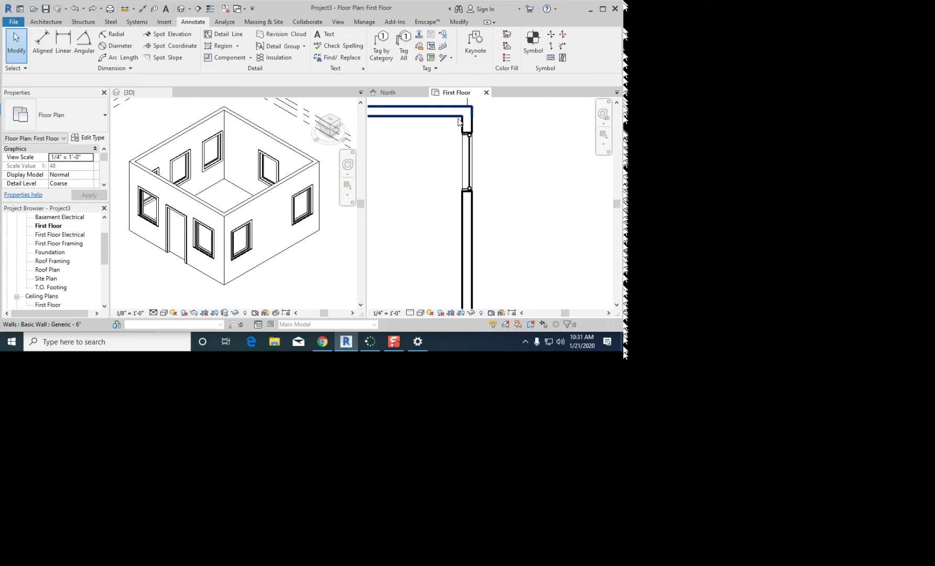
scroll(449, 124, "up", 1)
middle_click_drag(447, 124, 440, 168)
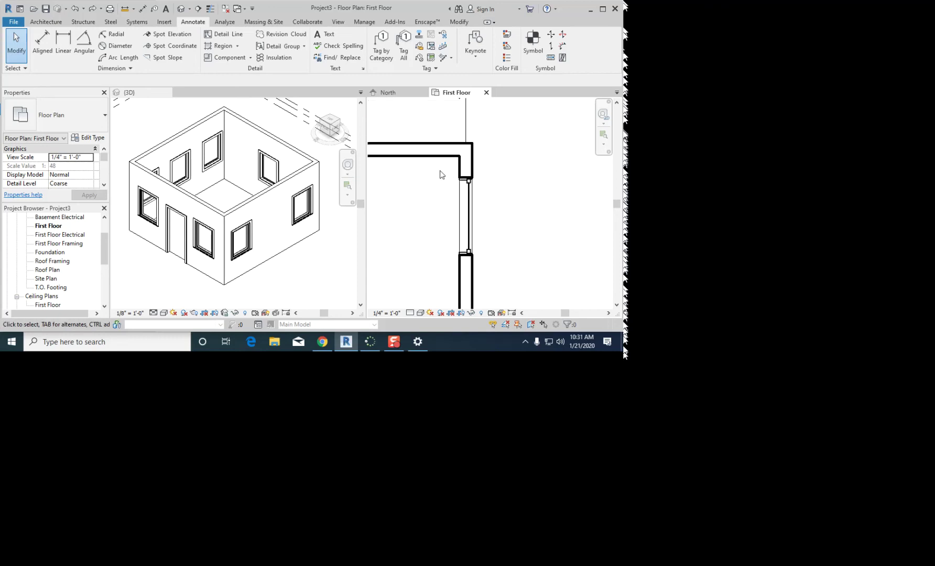
scroll(448, 159, "up", 2)
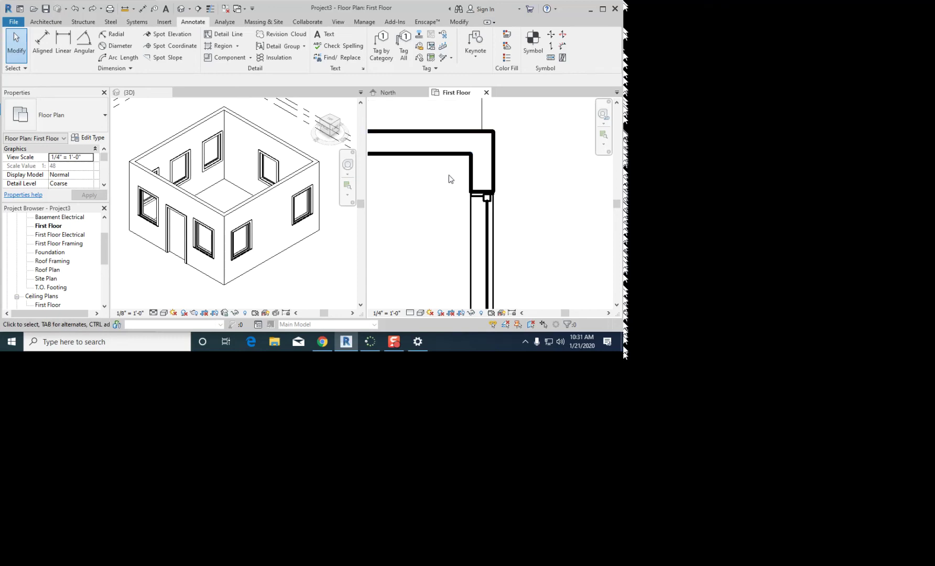
key("d")
key("i")
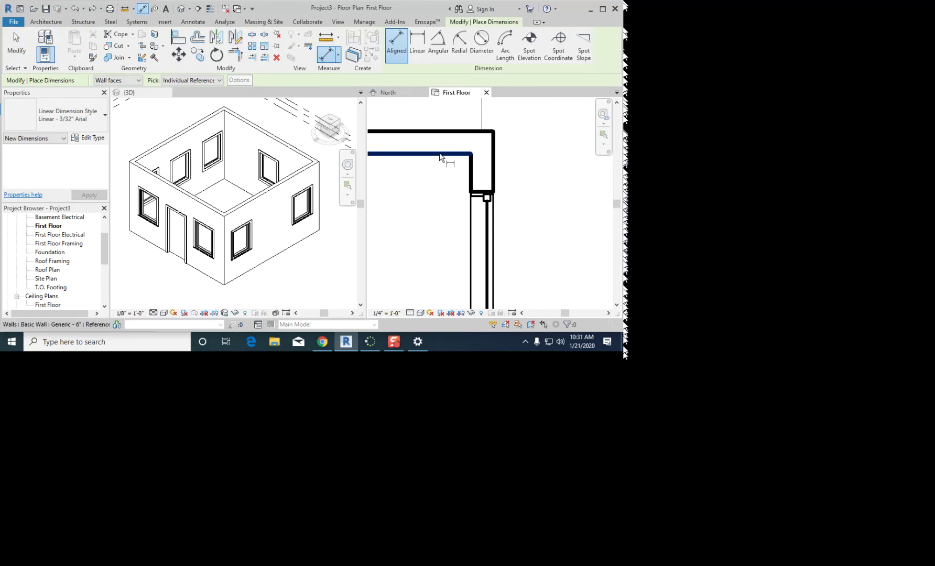
left_click(440, 153)
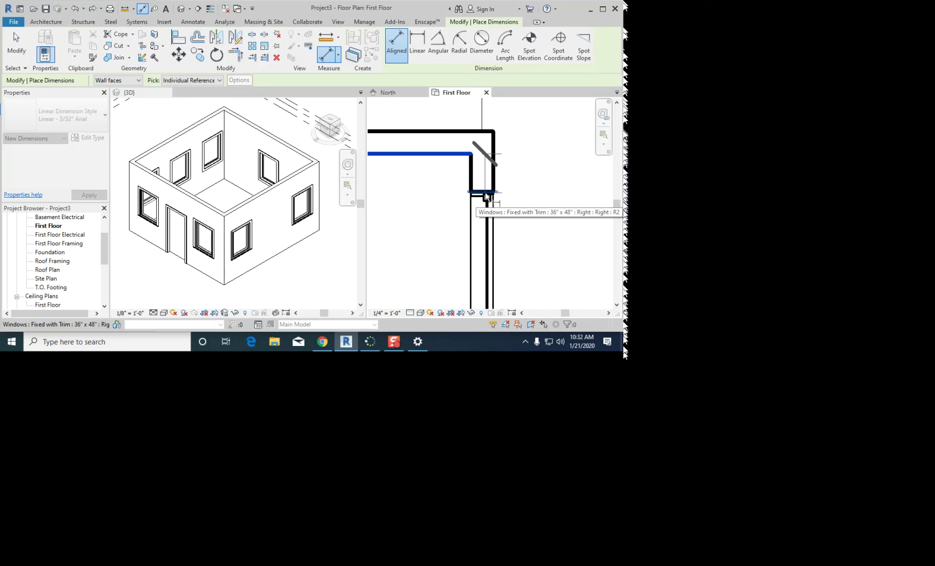
key("Escape")
key("Escape")
Step: Place an aligned dimension from the north wall's inner face to the near edge of the upper window in the east wall
key("d")
key("i")
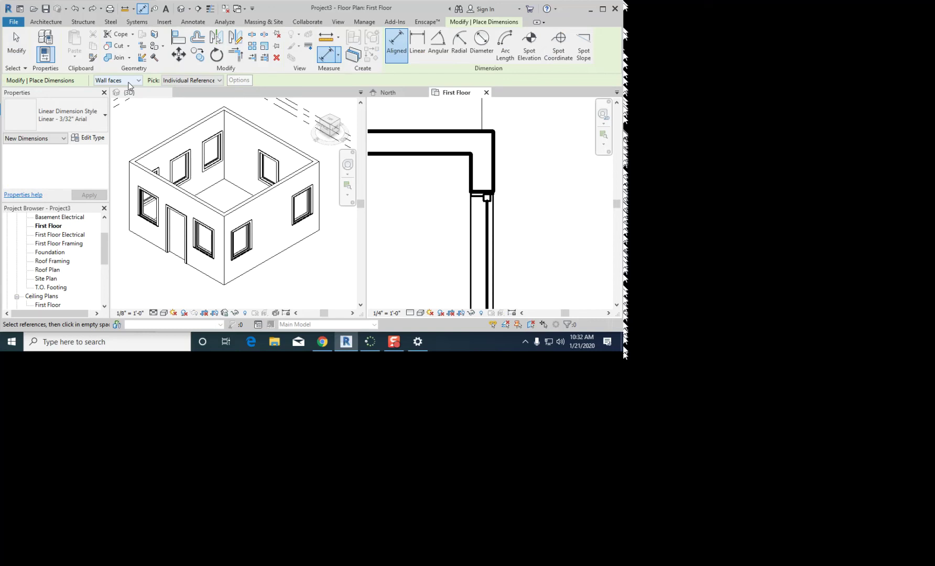
left_click(420, 153)
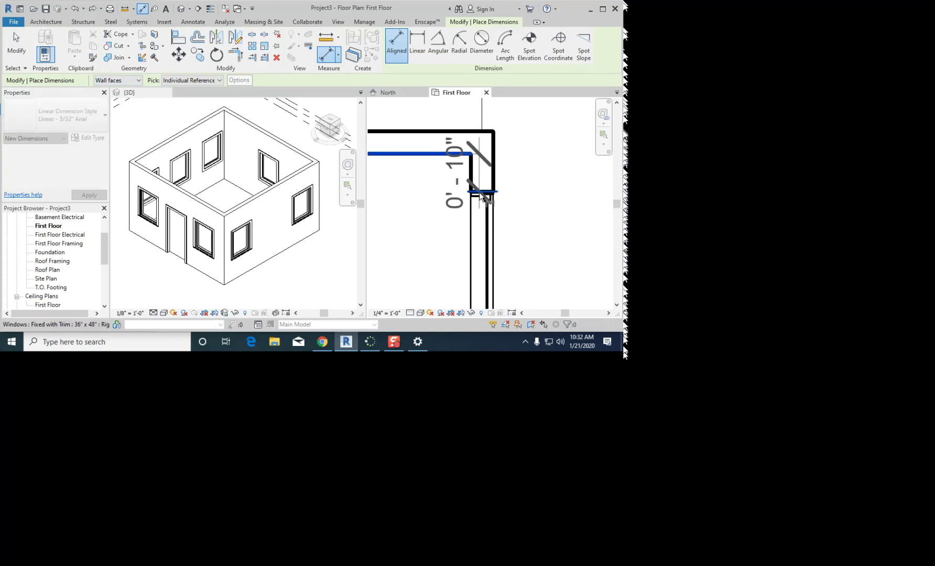
scroll(479, 192, "down", 2)
left_click(479, 193)
scroll(436, 257, "down", 1)
middle_click_drag(437, 257, 455, 213)
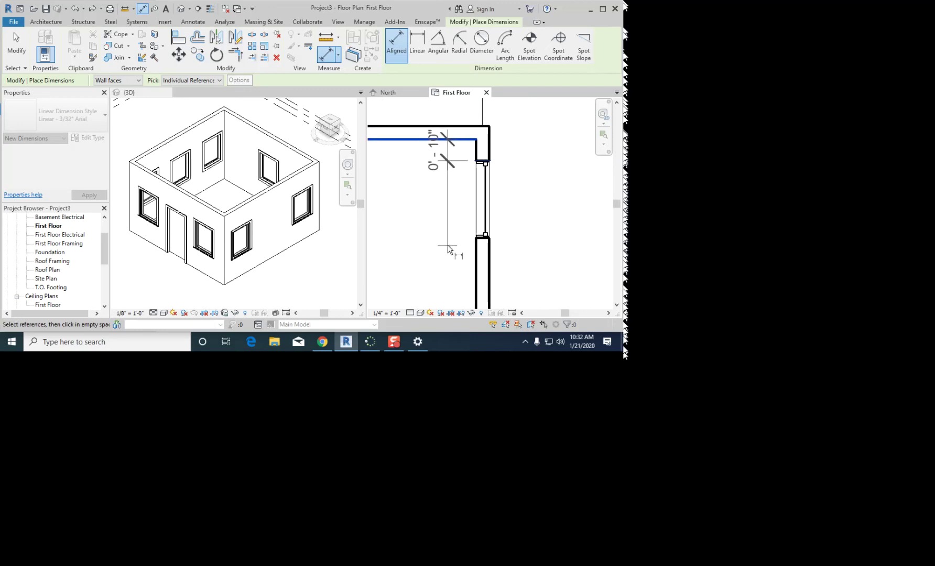
left_click(454, 243)
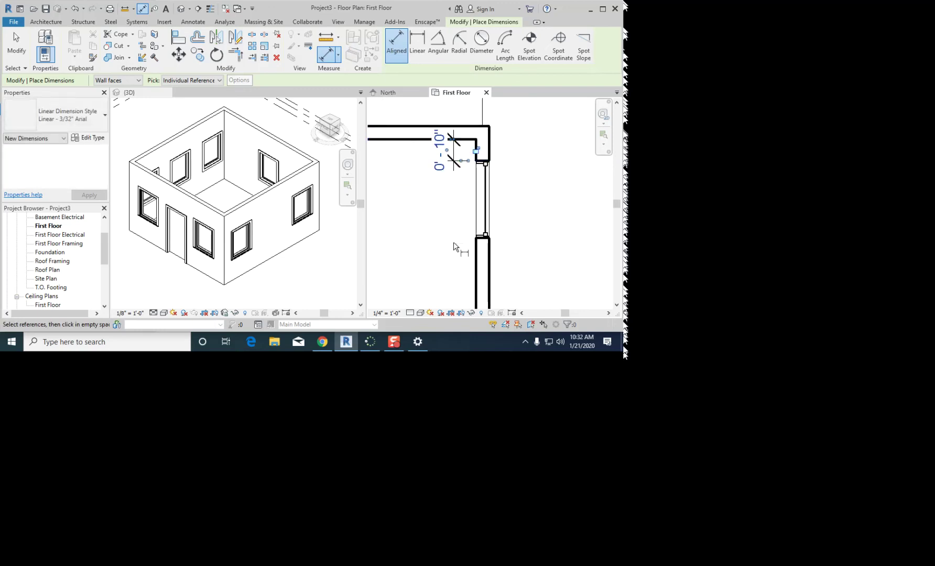
Step: Place an aligned dimension from the south wall's inner face to the near edge of the lower window in the east wall
scroll(454, 247, "down", 3)
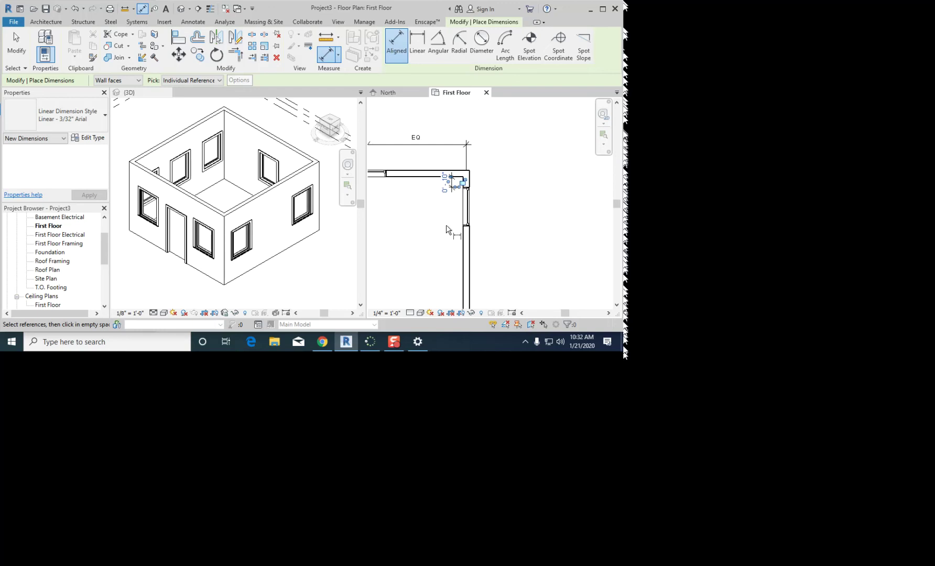
middle_click_drag(449, 228, 457, 142)
scroll(447, 278, "up", 4)
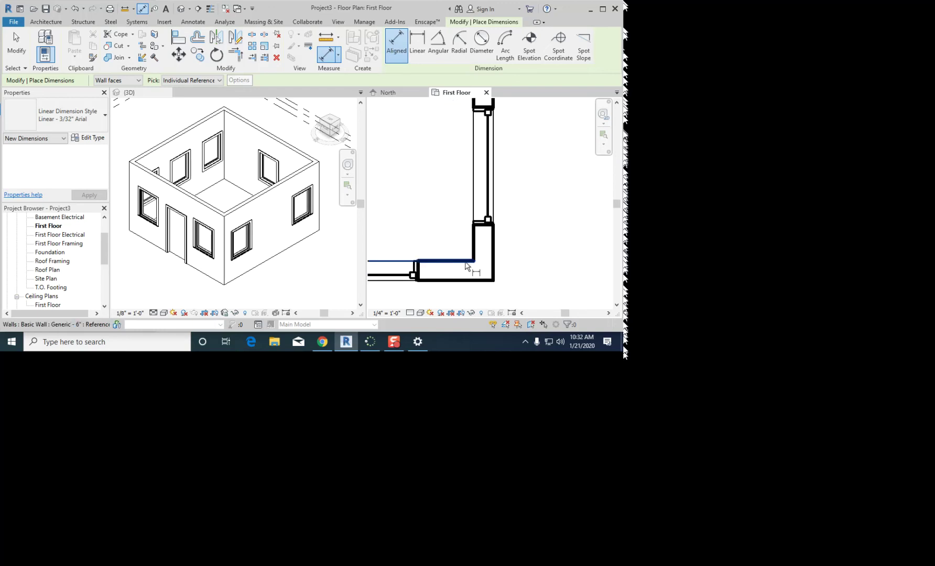
left_click(465, 264)
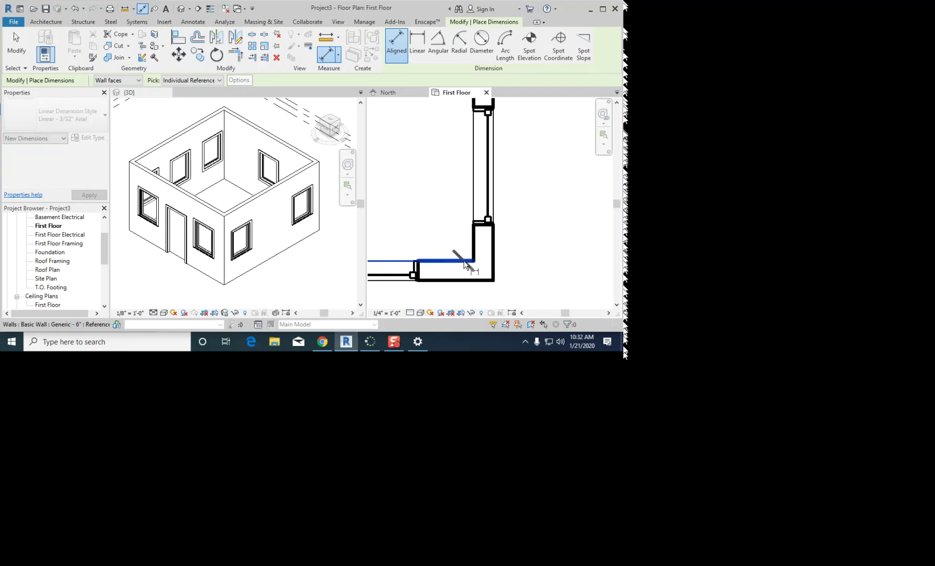
left_click(485, 224)
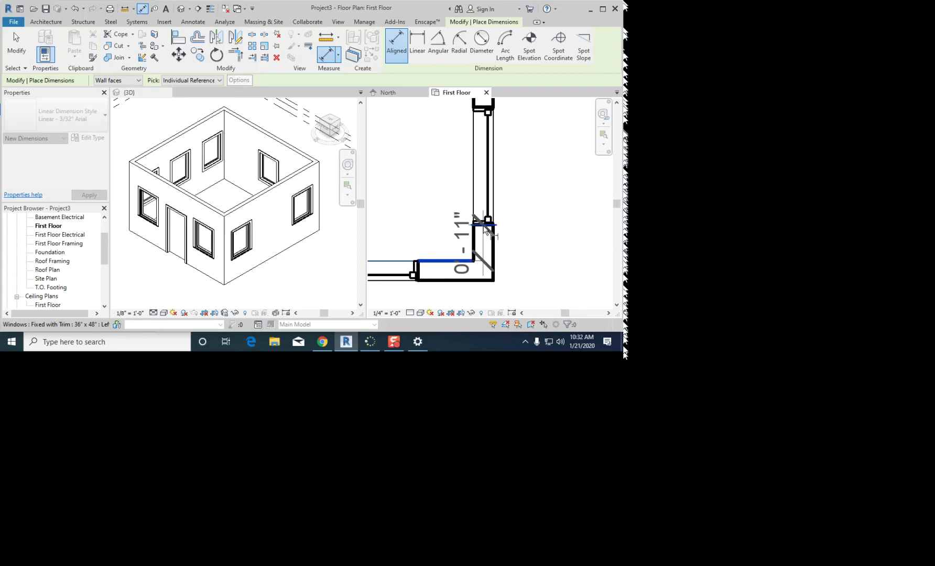
left_click(449, 138)
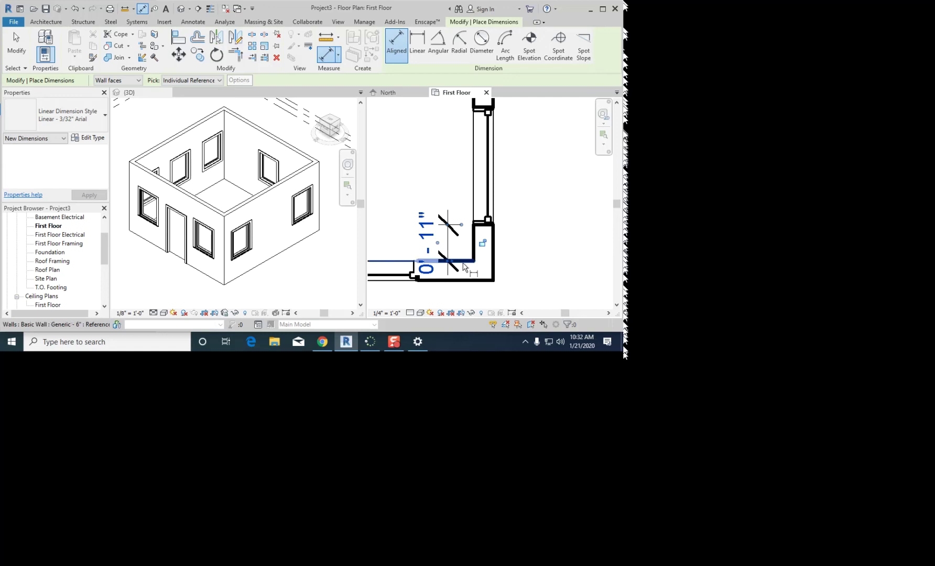
Step: Add an aligned dimension string inside the east wall from the south wall's inner face through both window centers to the north wall's inner face
left_click(464, 267)
scroll(462, 262, "down", 2)
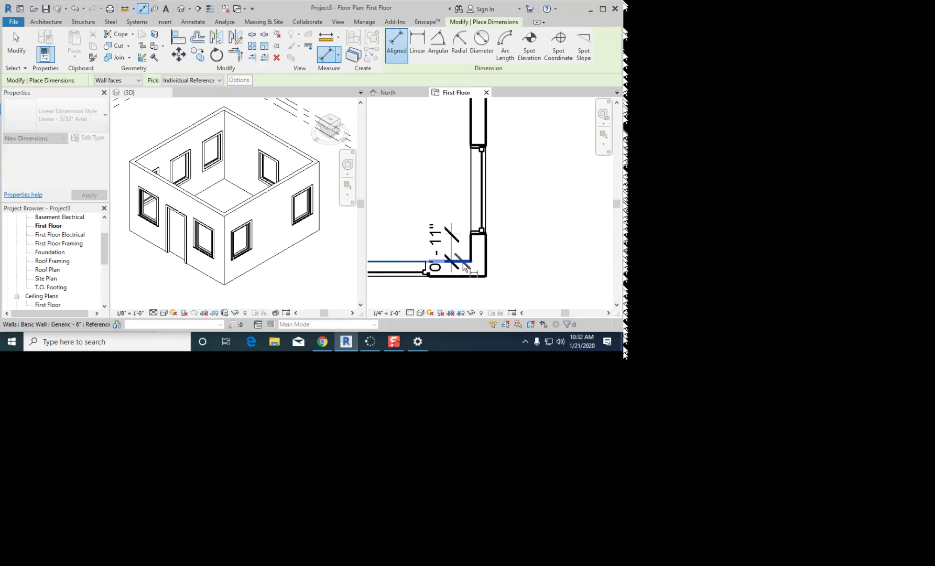
left_click(478, 202)
scroll(461, 194, "down", 2)
middle_click_drag(442, 158, 444, 289)
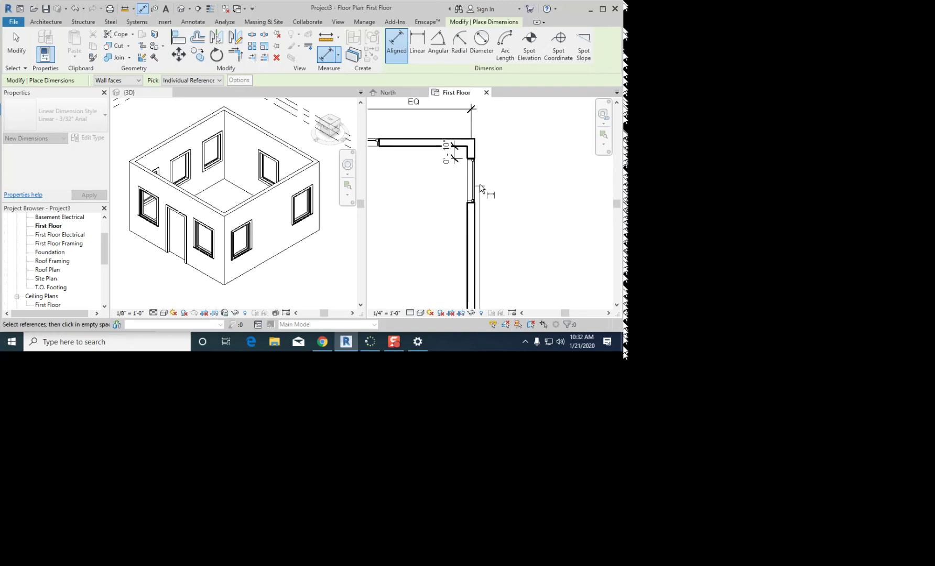
left_click(475, 182)
left_click(470, 147)
scroll(425, 126, "down", 3)
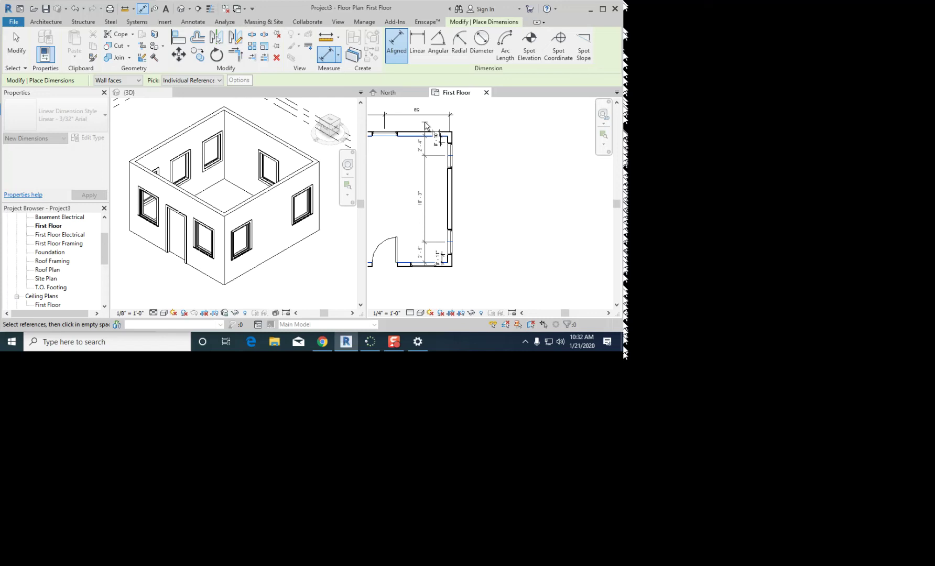
left_click(426, 127)
key("Escape")
key("Escape")
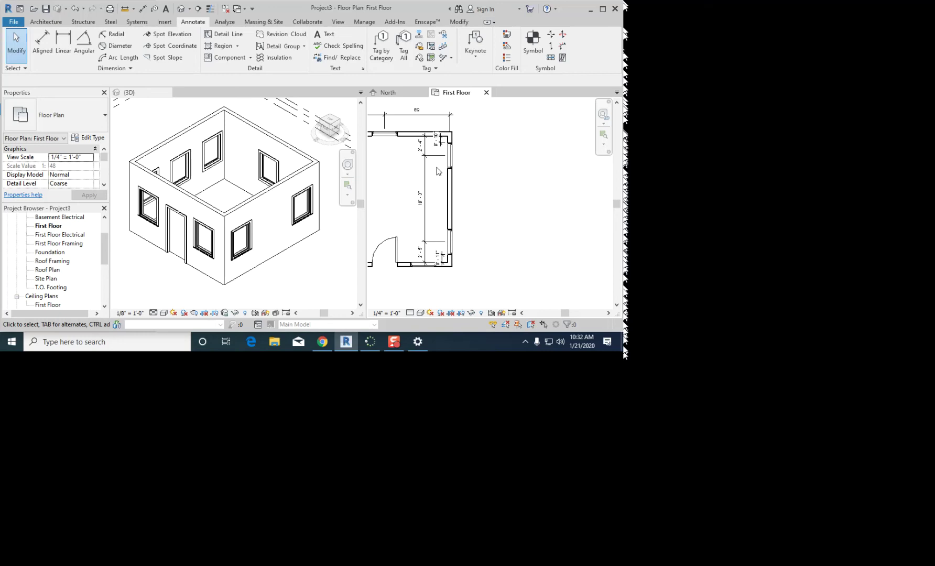
middle_click_drag(447, 184, 477, 171)
scroll(468, 188, "up", 3)
scroll(463, 183, "down", 2)
left_click(488, 149)
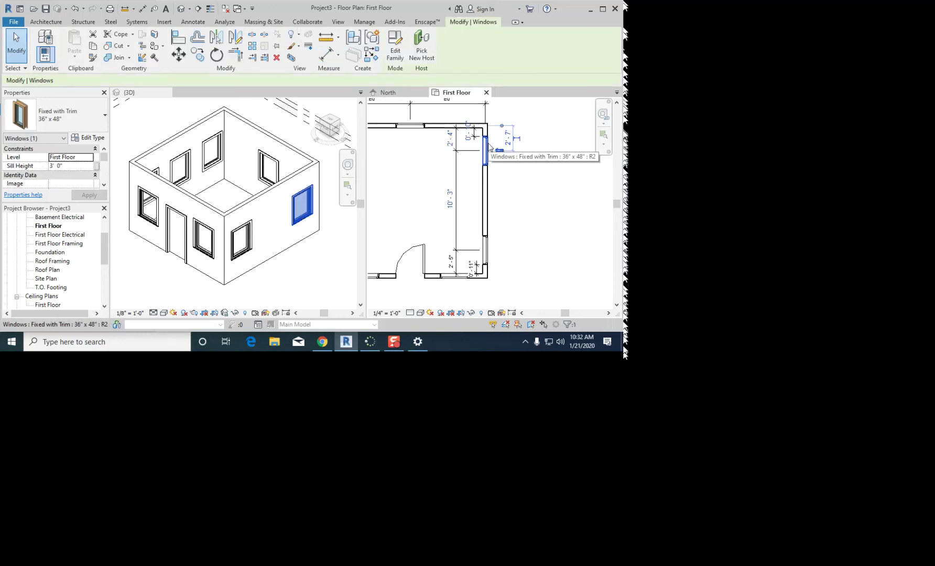
left_click(528, 194)
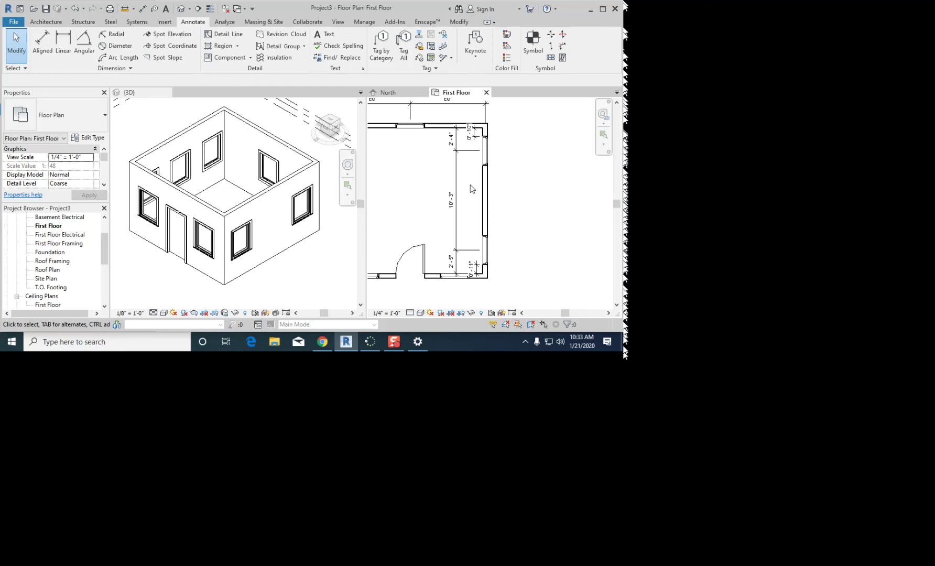
left_click(42, 41)
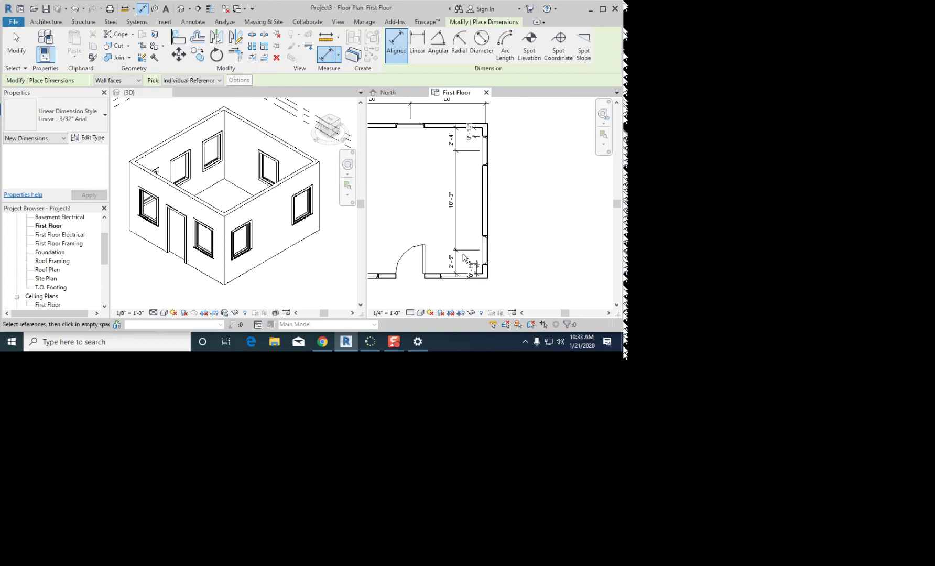
key("Escape")
key("Escape")
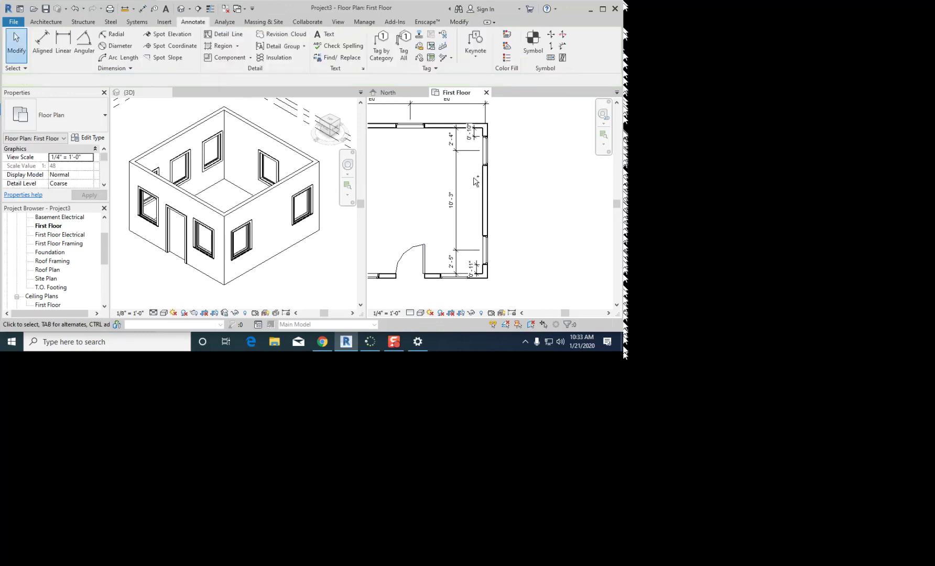
Step: Remove the dimension string and the two corner-to-window dimensions placed inside the east wall
scroll(476, 180, "up", 4)
key("ctrl+z")
scroll(543, 278, "down", 4)
middle_click_drag(522, 212, 475, 208)
left_click(469, 128)
key("Delete")
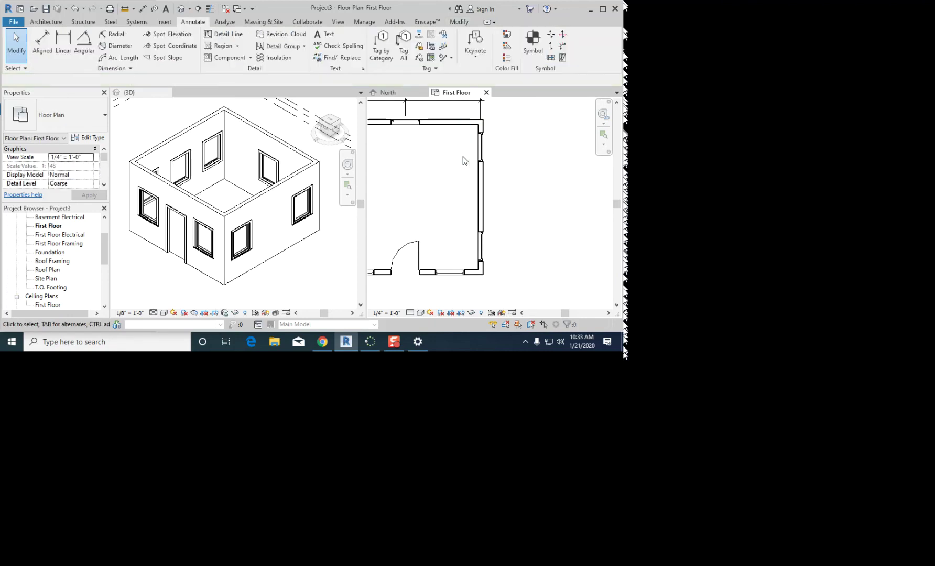
Step: Dimension from the south wall's inner face to the near edge of the lower window in the east wall, using wall faces
scroll(463, 160, "up", 1)
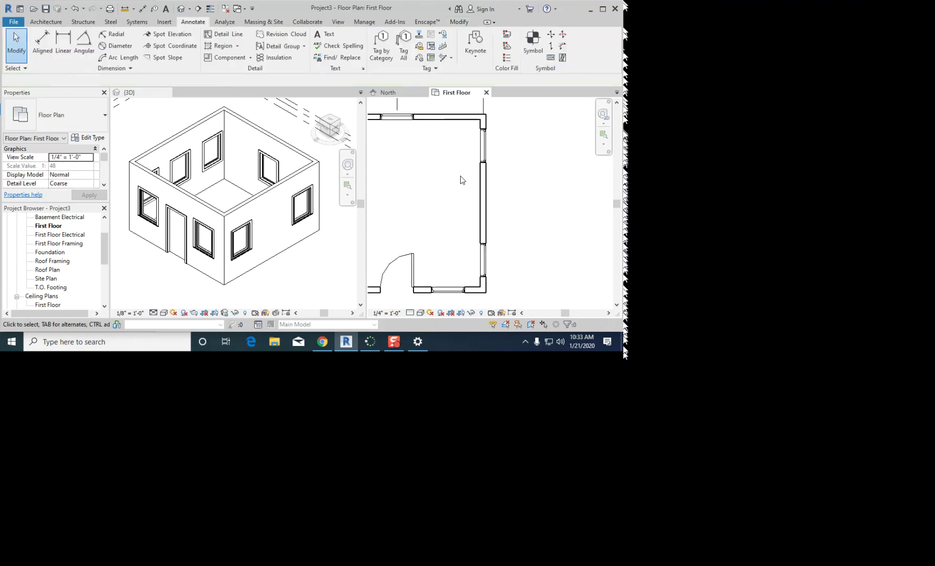
key("d")
key("i")
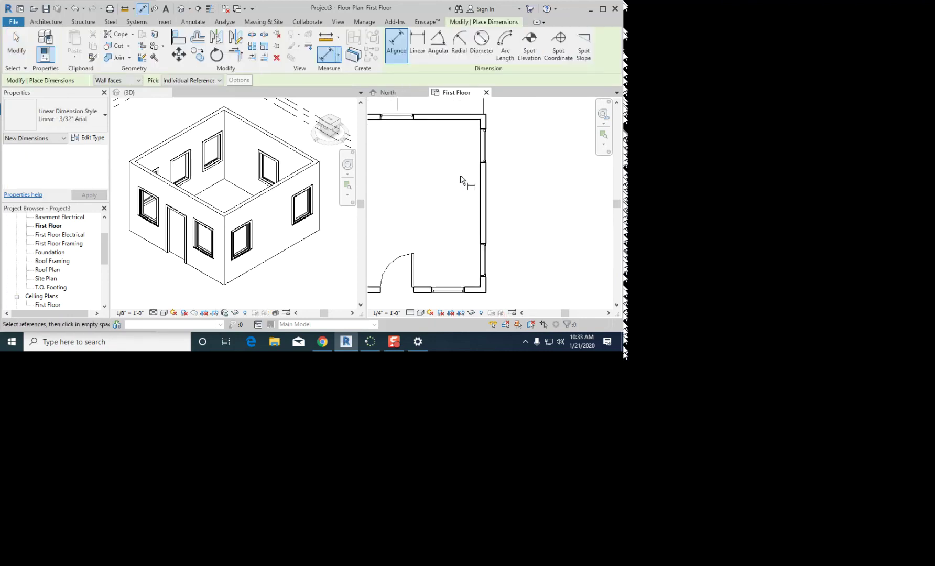
scroll(493, 290, "up", 1)
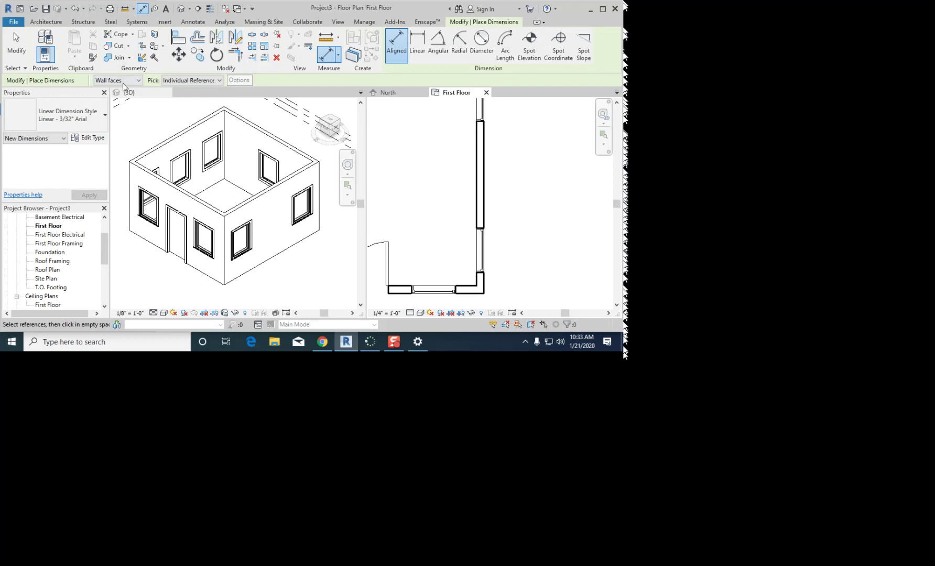
scroll(471, 287, "up", 2)
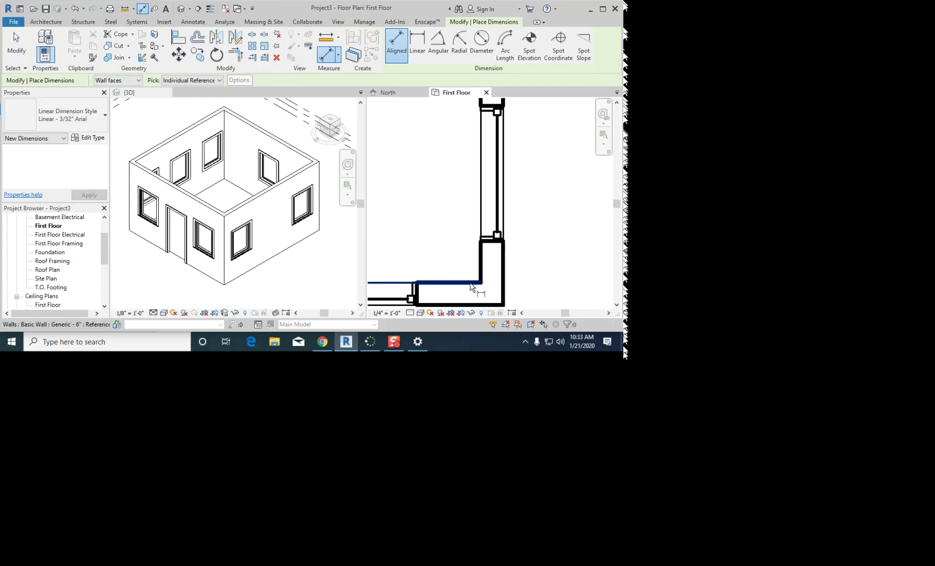
left_click(471, 287)
left_click(490, 242)
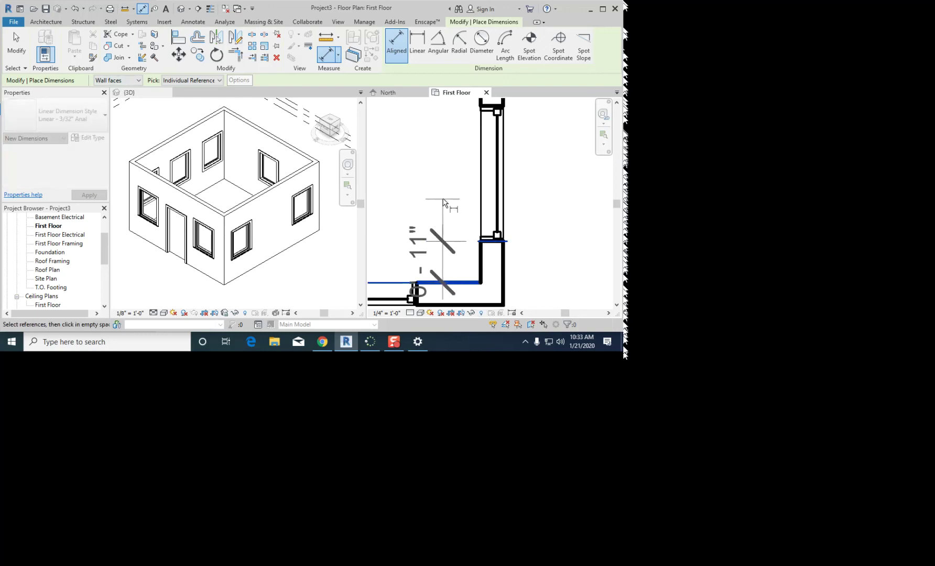
left_click(443, 204)
Step: Dimension from the north wall's inner face to the near edge of the upper window in the east wall
scroll(478, 292, "down", 3)
scroll(477, 290, "down", 2)
middle_click_drag(465, 167, 459, 247)
scroll(459, 247, "up", 4)
middle_click_drag(450, 282, 450, 155)
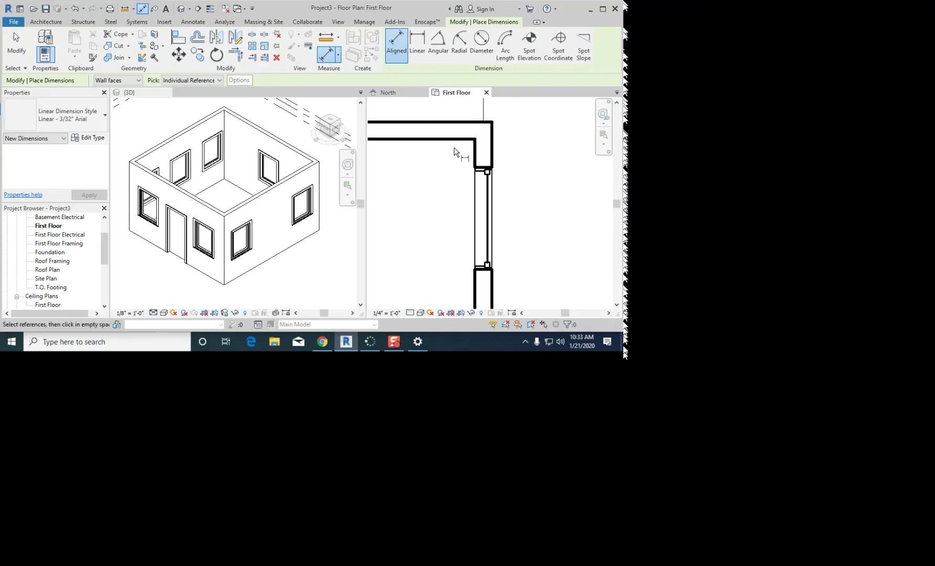
left_click(451, 140)
scroll(456, 140, "up", 1)
left_click(492, 174)
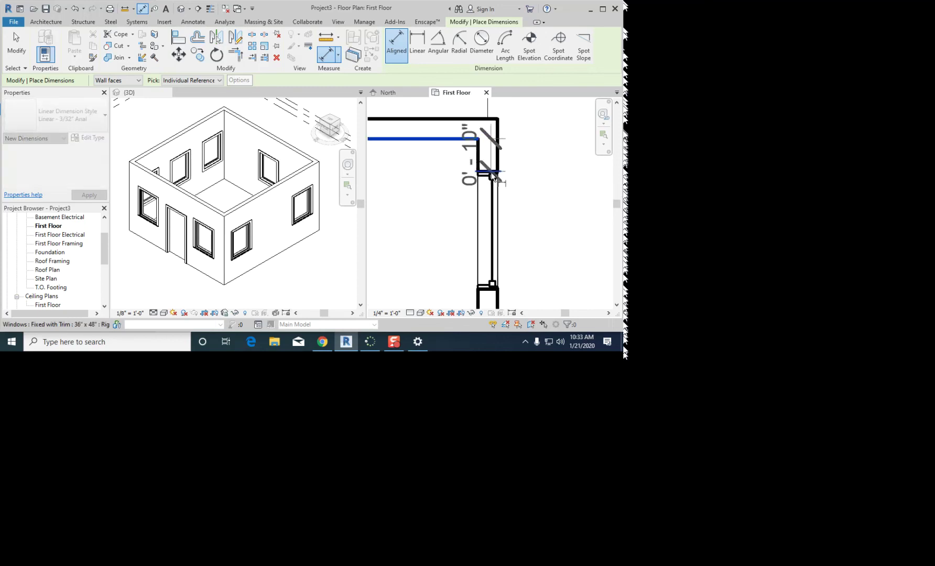
left_click(436, 233)
Step: Place a continuous dimension string from the north wall's inner face through both east-wall window centers to the south wall's inner face
scroll(438, 246, "down", 3)
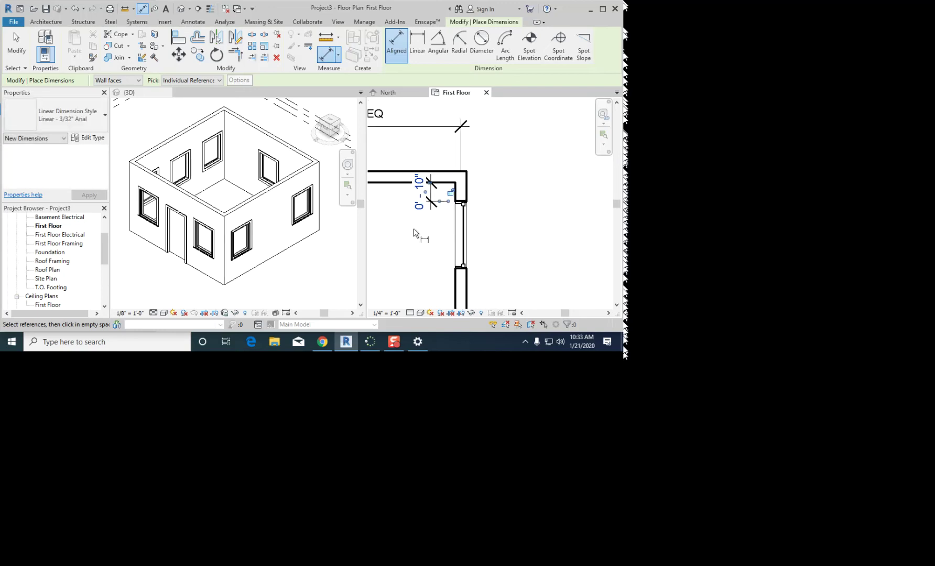
left_click(472, 163)
left_click(507, 215)
scroll(472, 217, "down", 3)
middle_click_drag(459, 243, 470, 131)
left_click(503, 216)
left_click(447, 245)
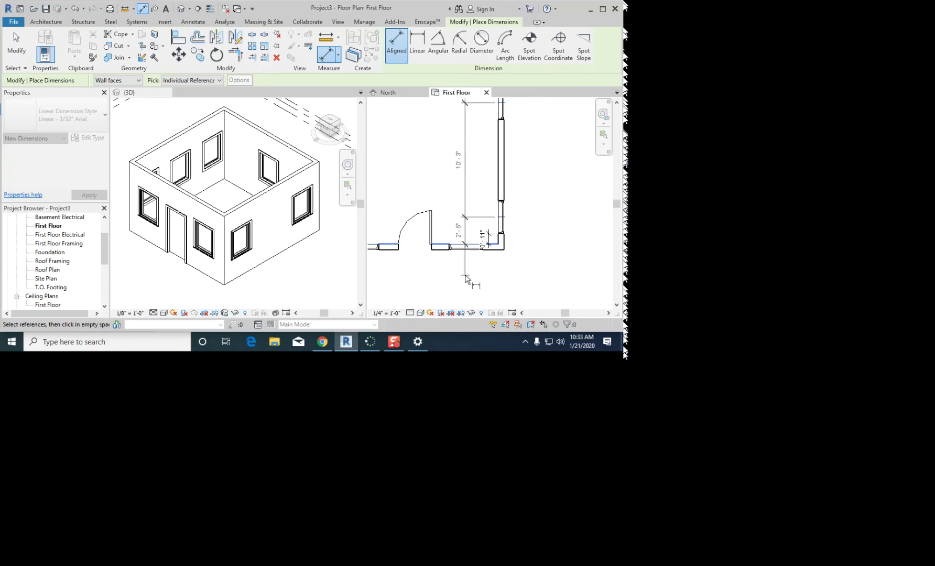
left_click(463, 236)
scroll(517, 192, "down", 2)
scroll(514, 192, "up", 2)
key("Escape")
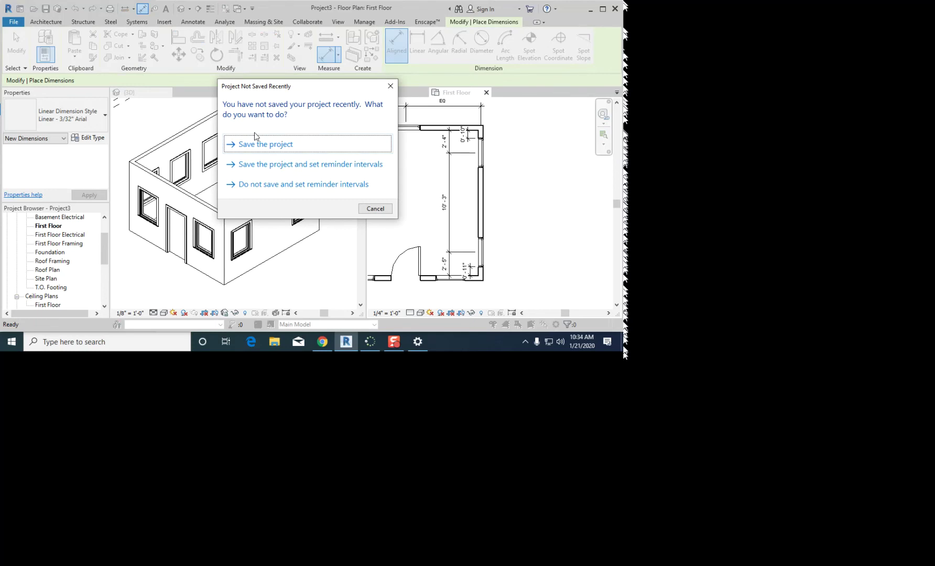
Step: Choose to save the project and browse to the REVIT S20 folder on the Desktop as its location
left_click(286, 145)
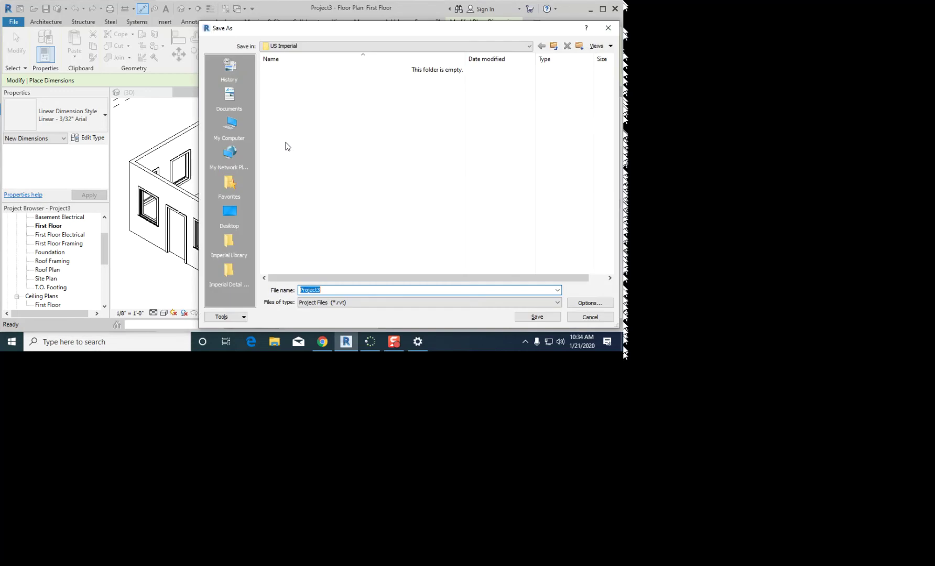
left_click_drag(341, 28, 265, 9)
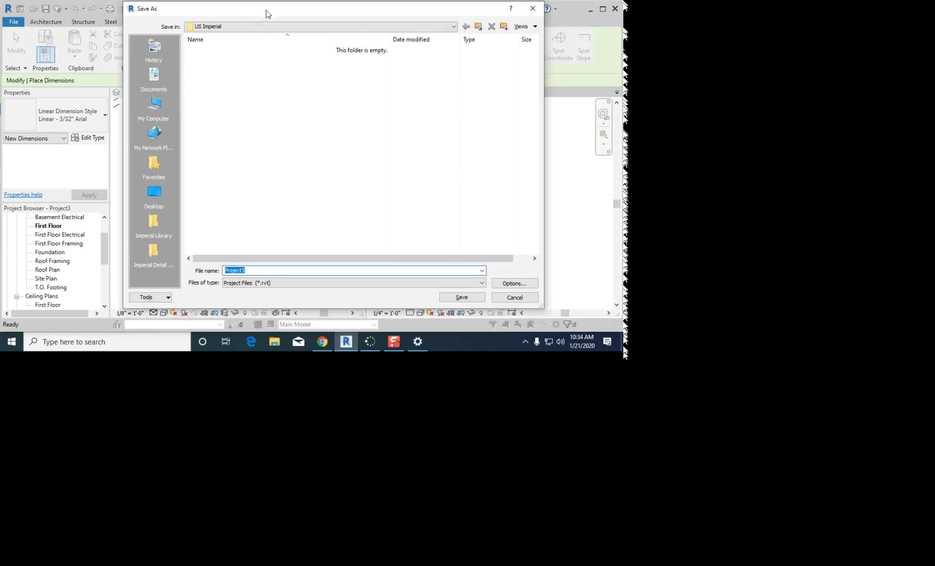
left_click(269, 27)
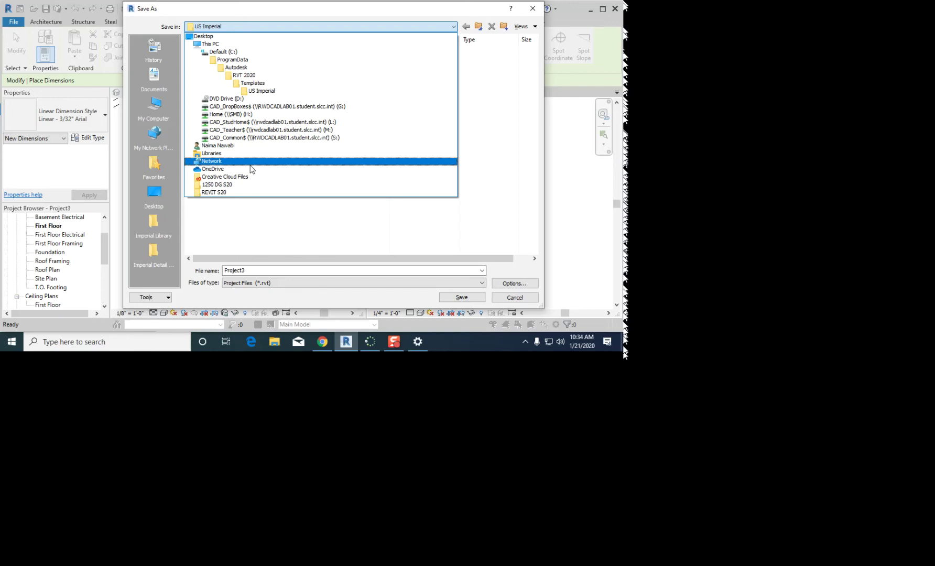
left_click(247, 44)
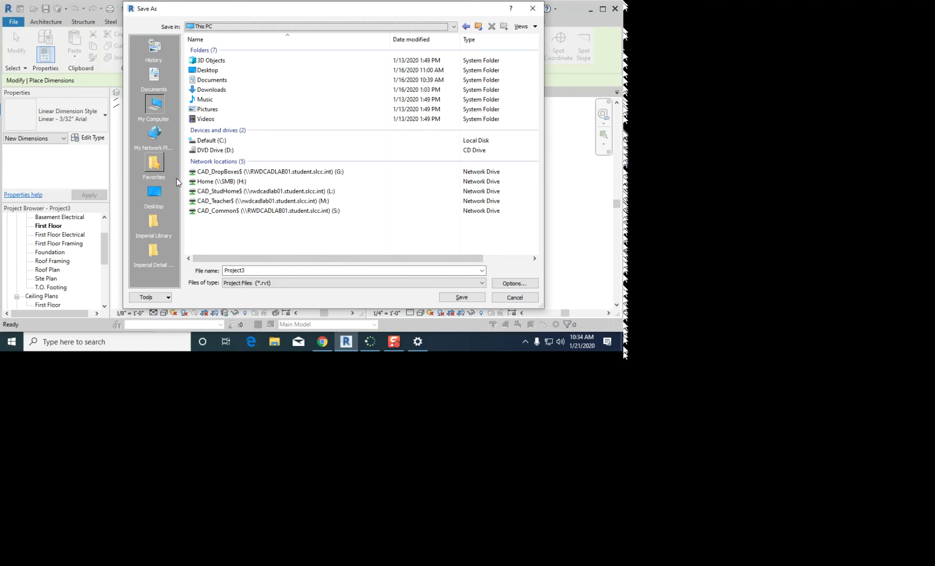
left_click(155, 192)
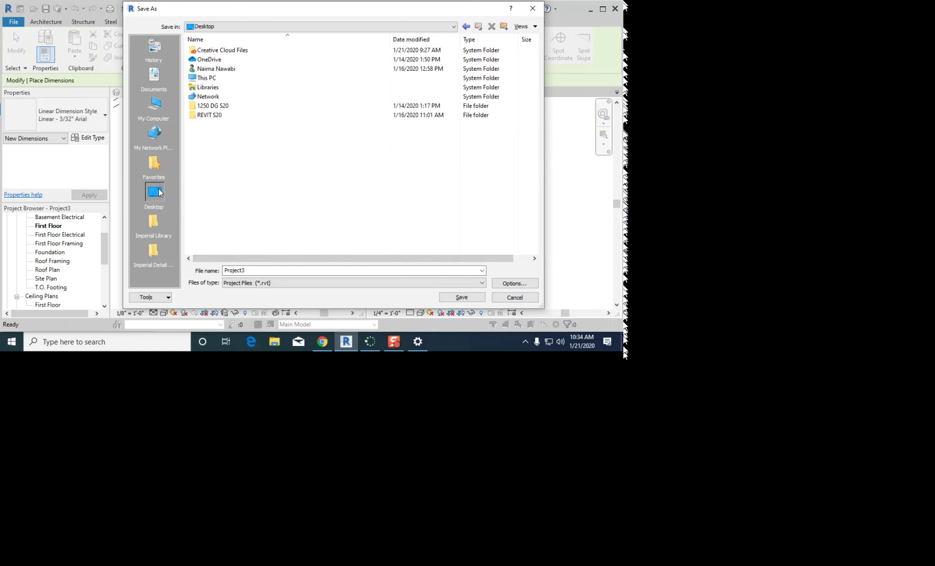
double_click(205, 116)
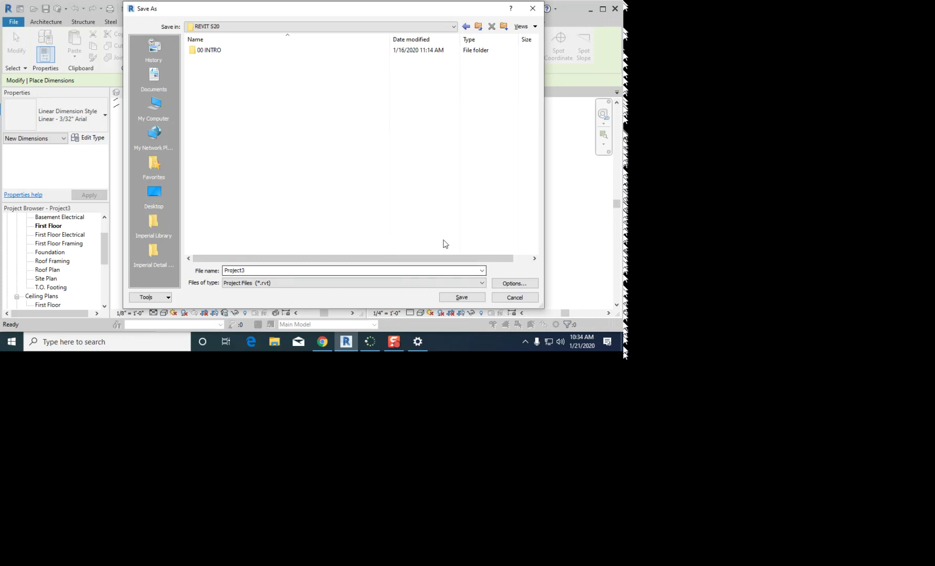
Step: Create a folder named 01 inside REVIT S20 and open it as the save location
left_click(504, 26)
type("01")
key("Return")
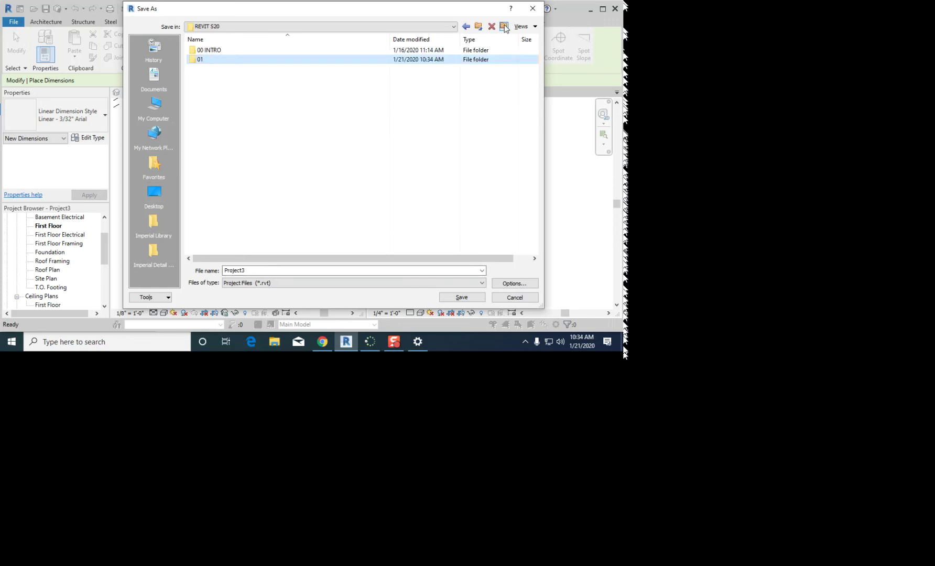
double_click(203, 63)
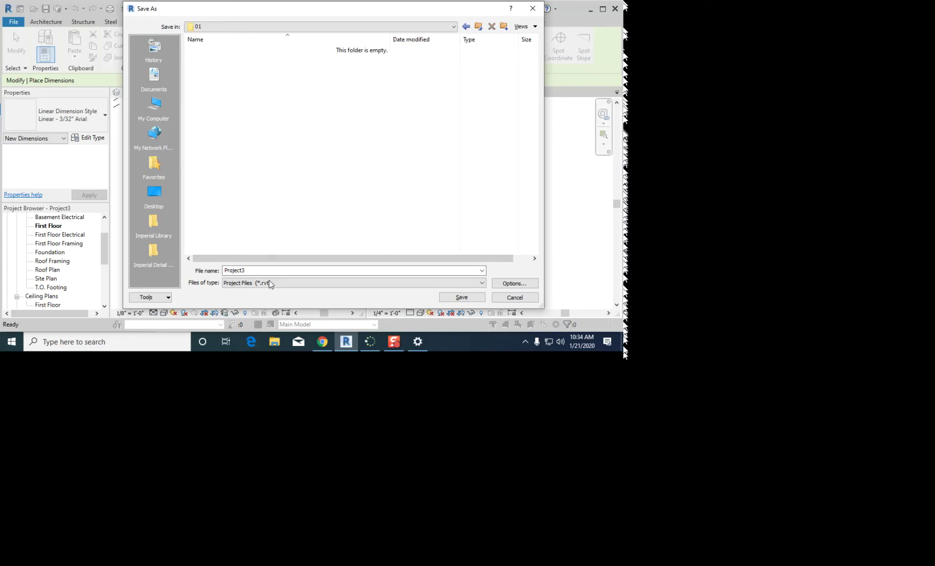
Step: Name the project file NAMO EXERCISE and save it
double_click(268, 271)
type("e")
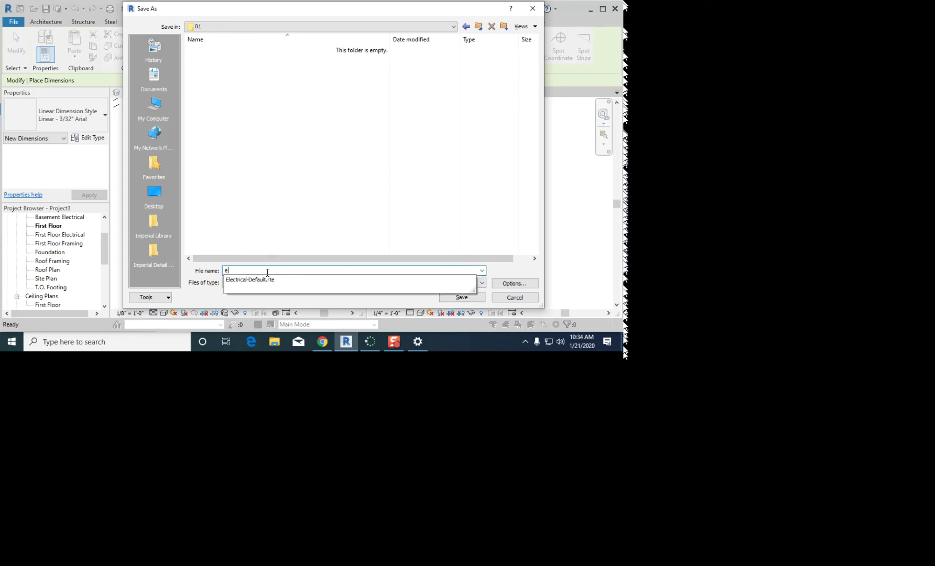
type("namo")
key("ctrl+a")
type("NAMO EXERCISE")
key("Return")
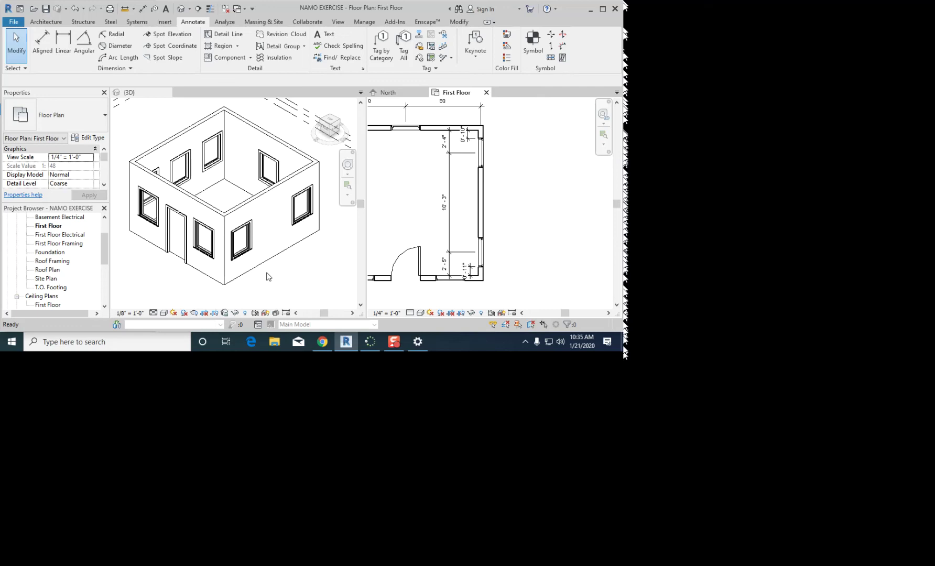
Step: Orbit the 3D view to examine the two windows in the east wall
scroll(498, 160, "up", 2)
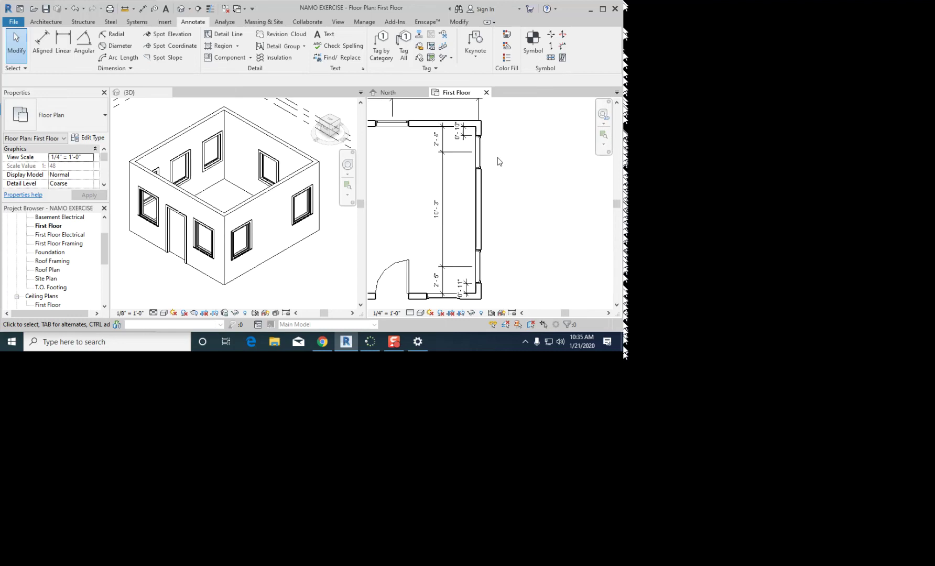
scroll(498, 160, "down", 2)
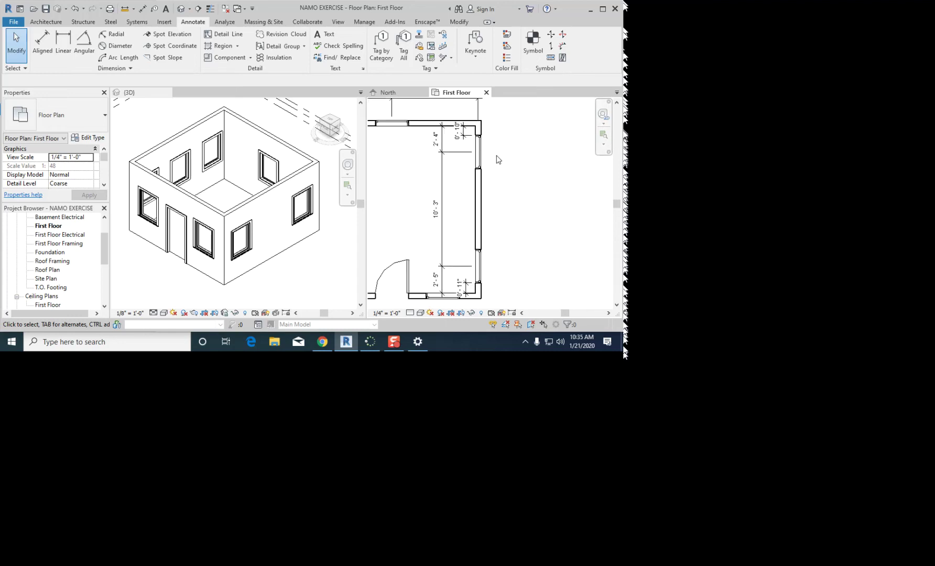
left_click(269, 273)
middle_click_drag(288, 271, 315, 269, "shift")
scroll(315, 269, "up", 1)
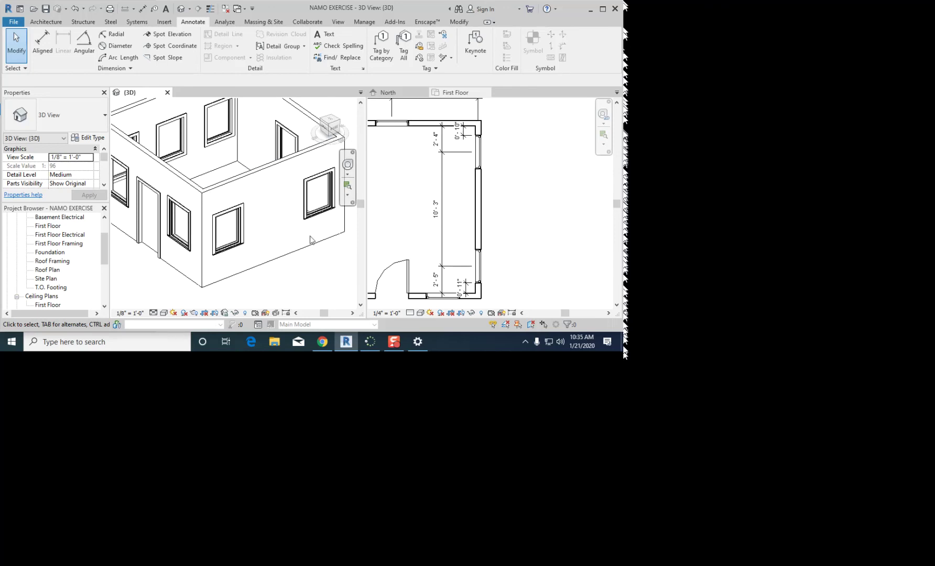
scroll(265, 207, "up", 1)
scroll(267, 210, "down", 1)
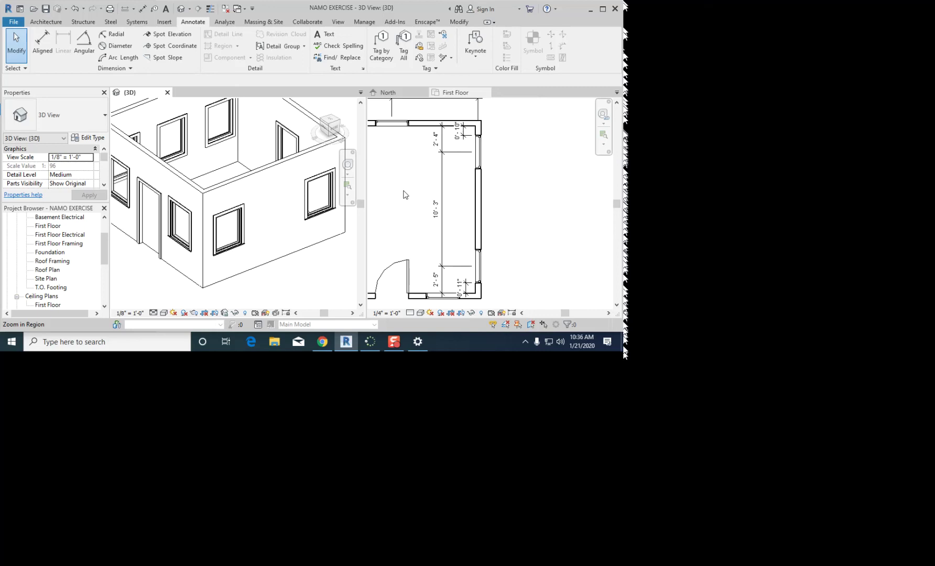
Step: In the first floor plan, set the upper east-wall window's edge distance from the north wall's inner face to 2'-0"
left_click(514, 176)
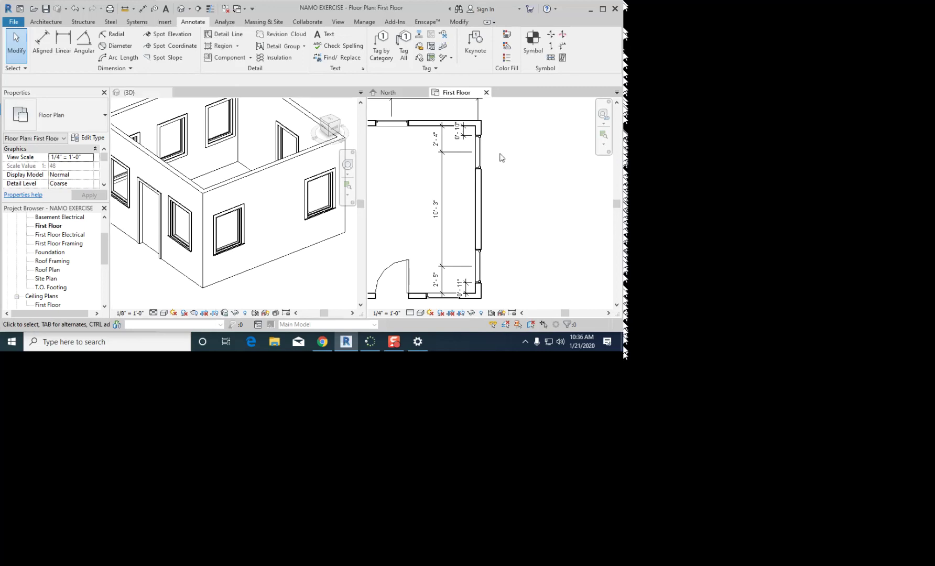
scroll(500, 150, "up", 3)
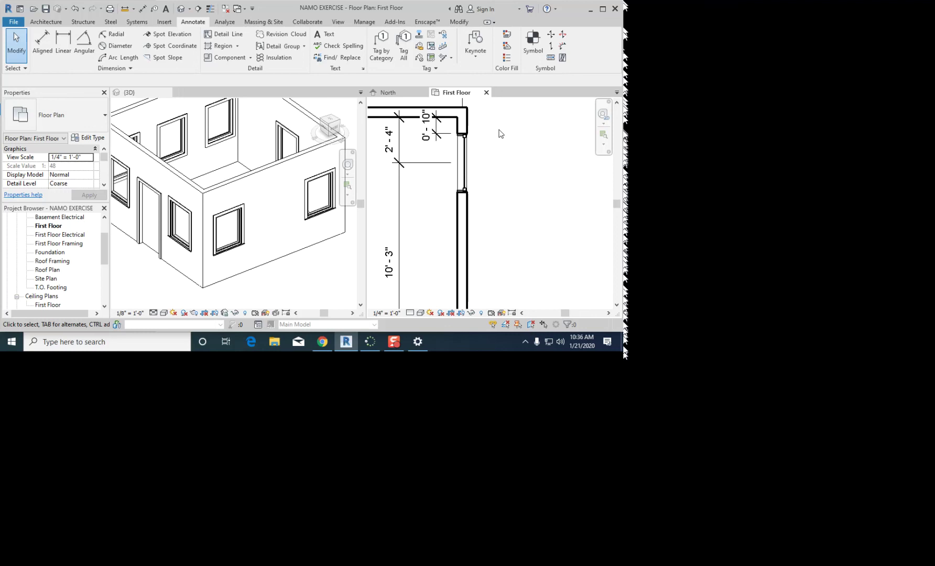
scroll(501, 134, "down", 2)
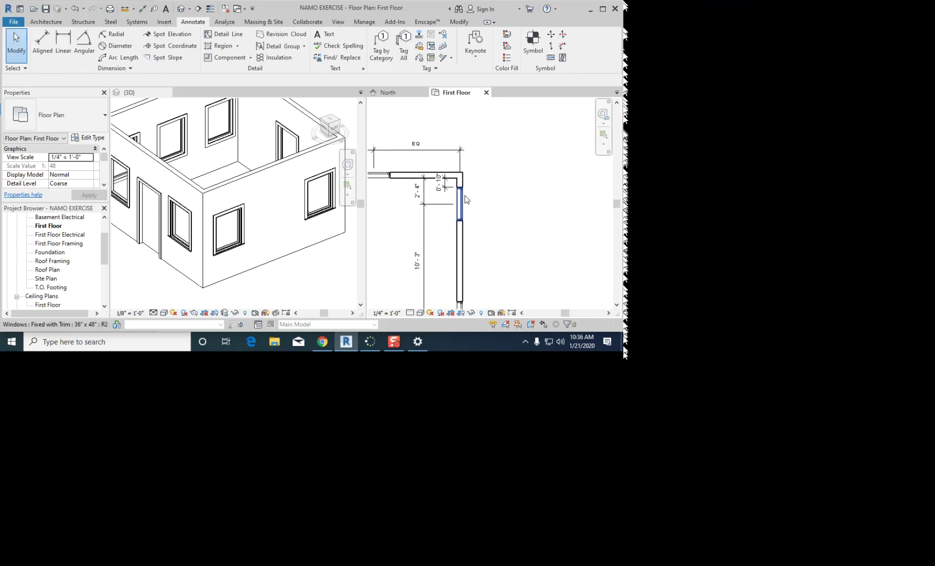
scroll(460, 205, "up", 2)
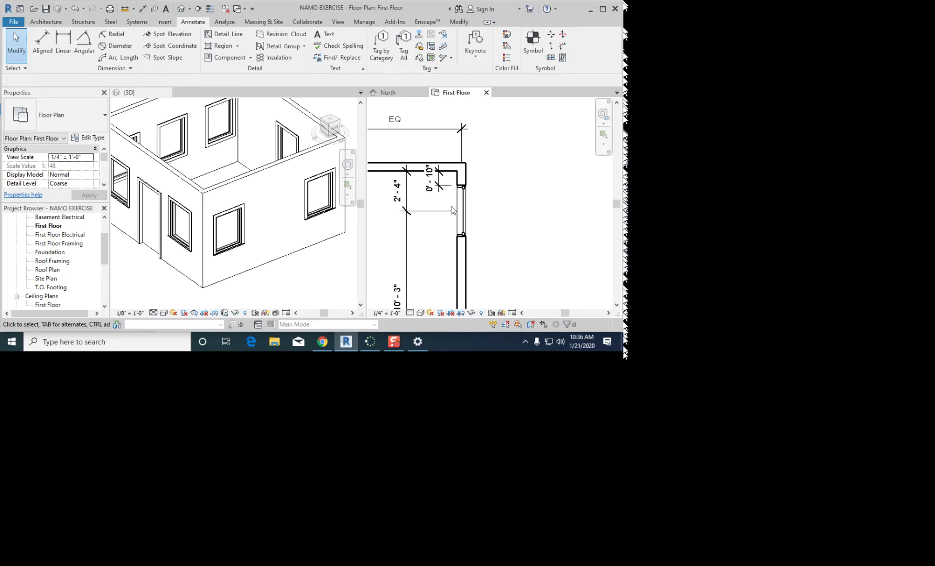
scroll(452, 210, "up", 1)
scroll(497, 216, "up", 2)
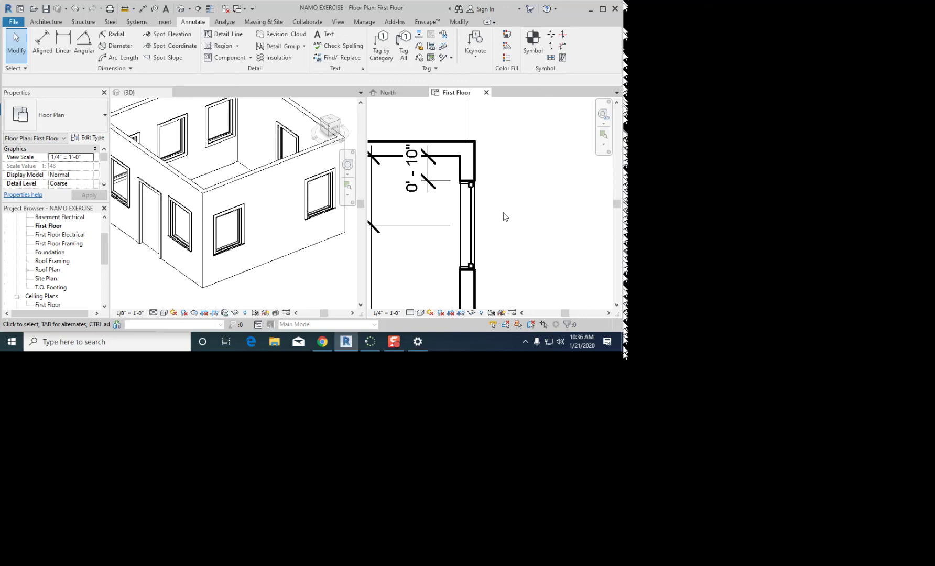
left_click(473, 205)
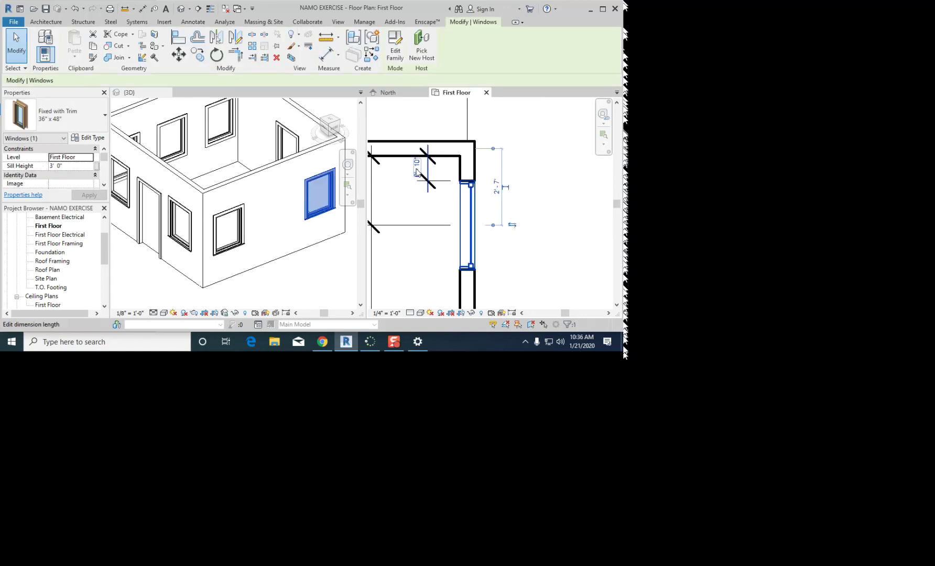
scroll(422, 176, "up", 2)
scroll(421, 173, "down", 1)
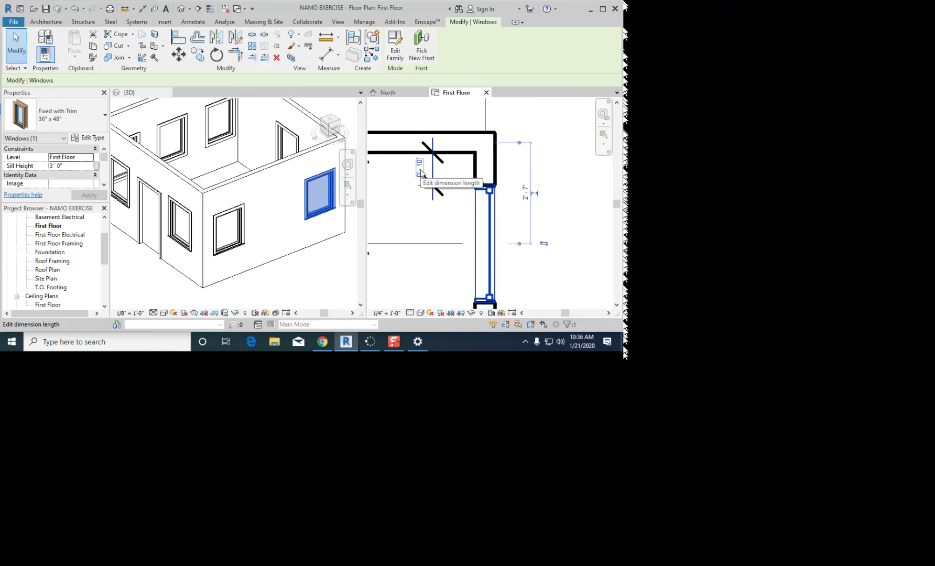
left_click(420, 173)
type("2")
key("Return")
scroll(420, 170, "down", 2)
left_click(395, 193)
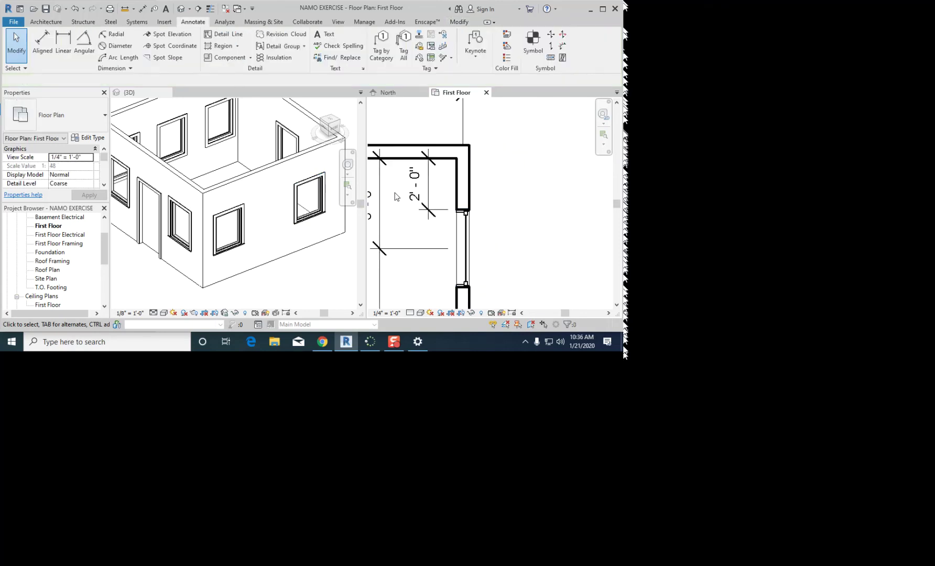
Step: Undo the upper window's move, select the dimension between the north wall and that window, and clear the selection
key("ctrl+z")
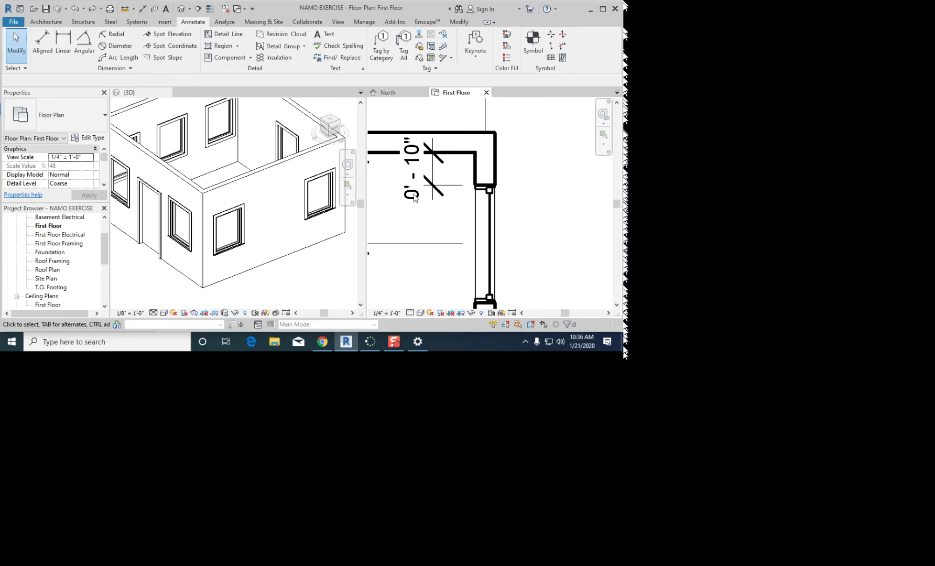
left_click(412, 160)
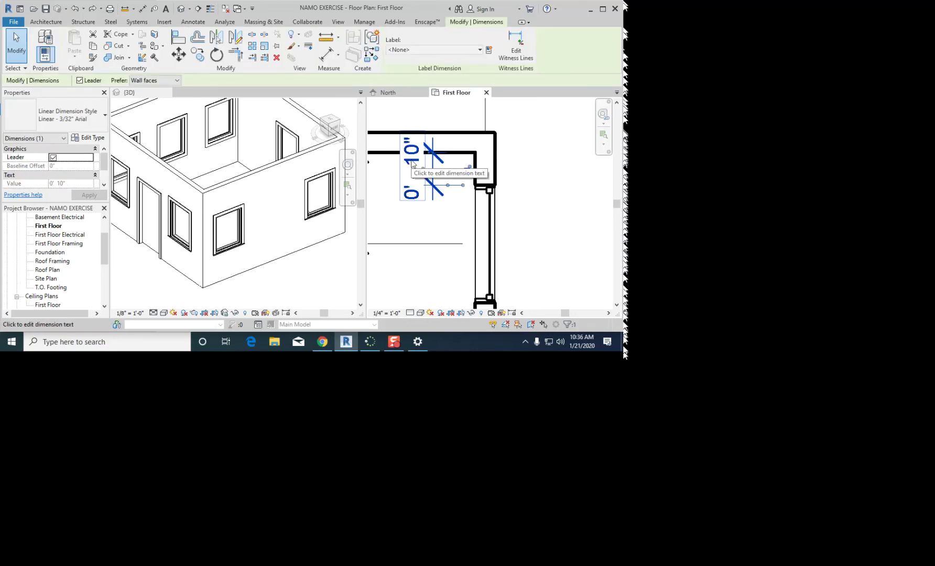
key("Escape")
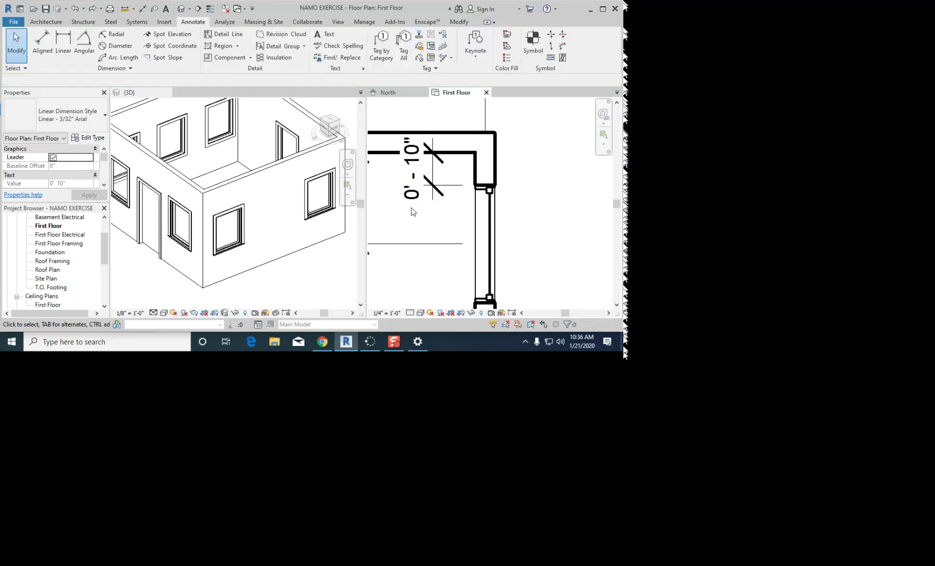
scroll(418, 213, "down", 1)
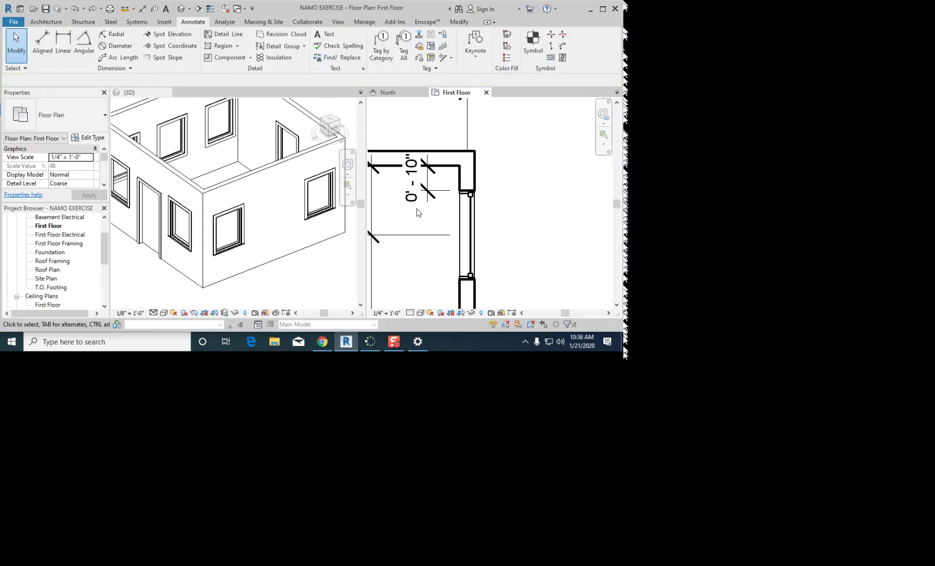
Step: Select the upper east-wall window, change its edge distance from the north wall to 2'-0", and undo the change
left_click(472, 218)
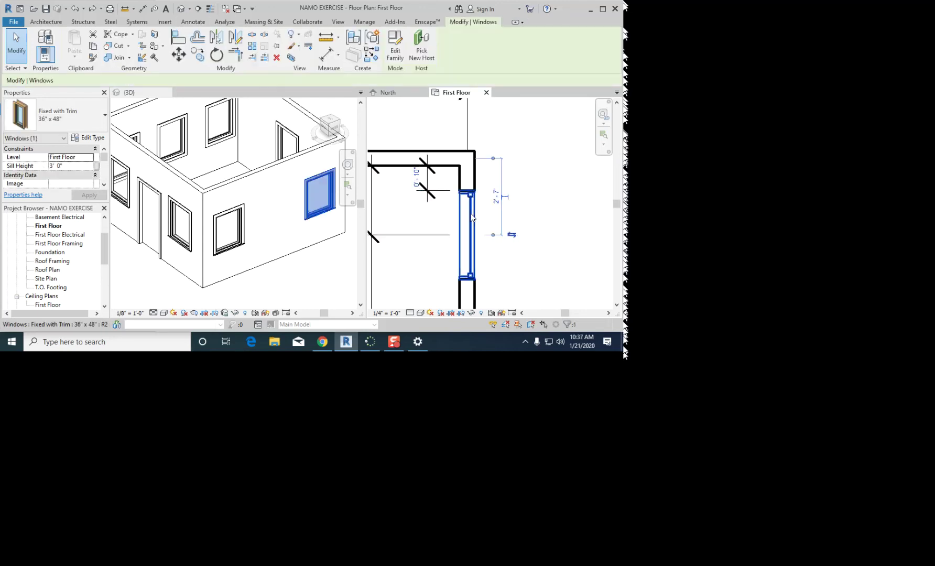
left_click(418, 178)
type("2")
key("Return")
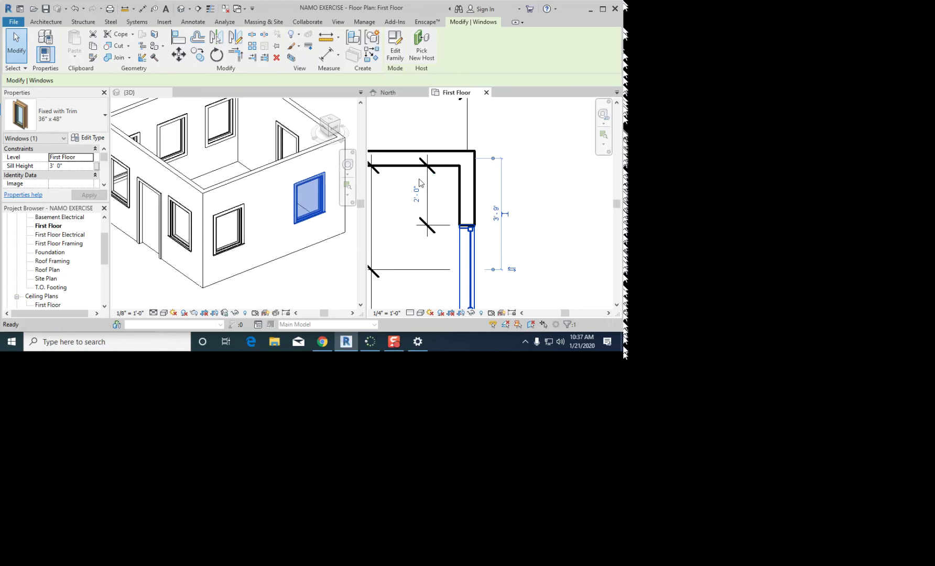
key("ctrl+z")
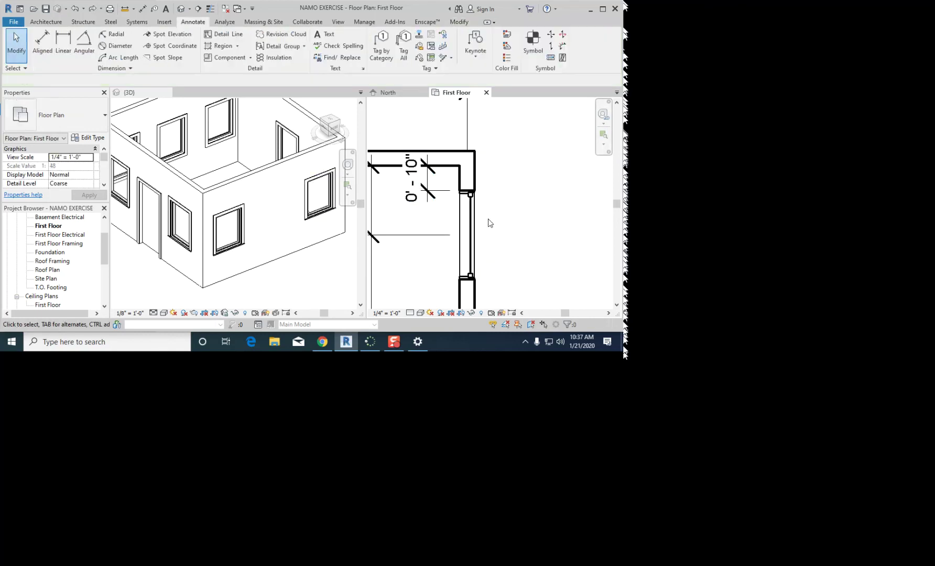
Step: Position the upper east-wall window with its near edge 2'-0" from the north wall's inner face
left_click(473, 211)
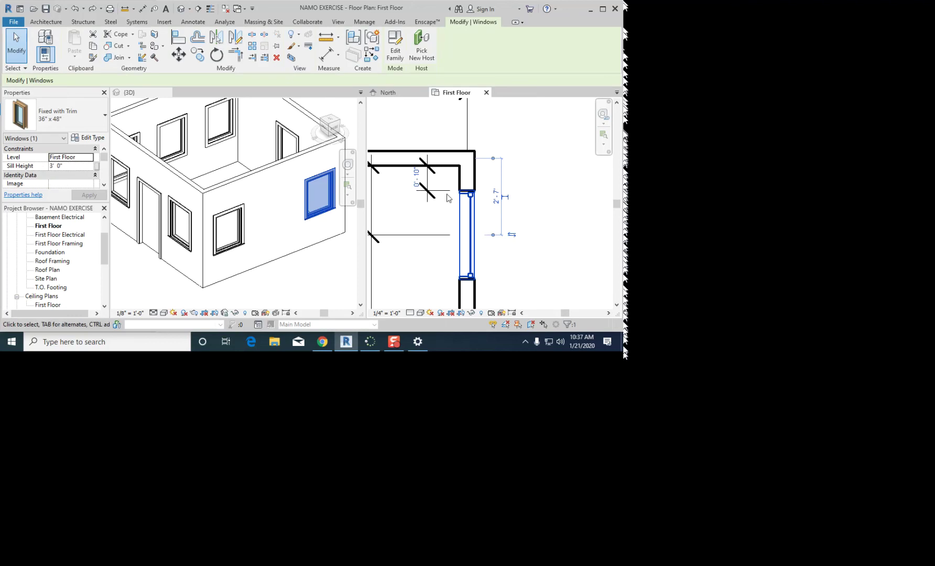
left_click(421, 181)
type("2")
key("Return")
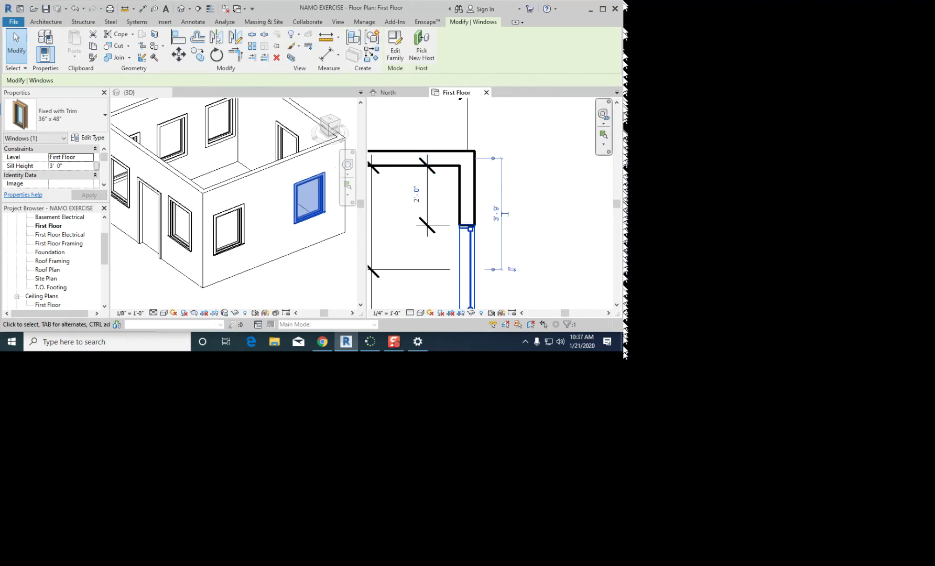
left_click(528, 168)
Step: Position the lower east-wall window with its near edge 2'-0" from the south wall's inner face
scroll(520, 179, "down", 3)
scroll(502, 181, "up", 4)
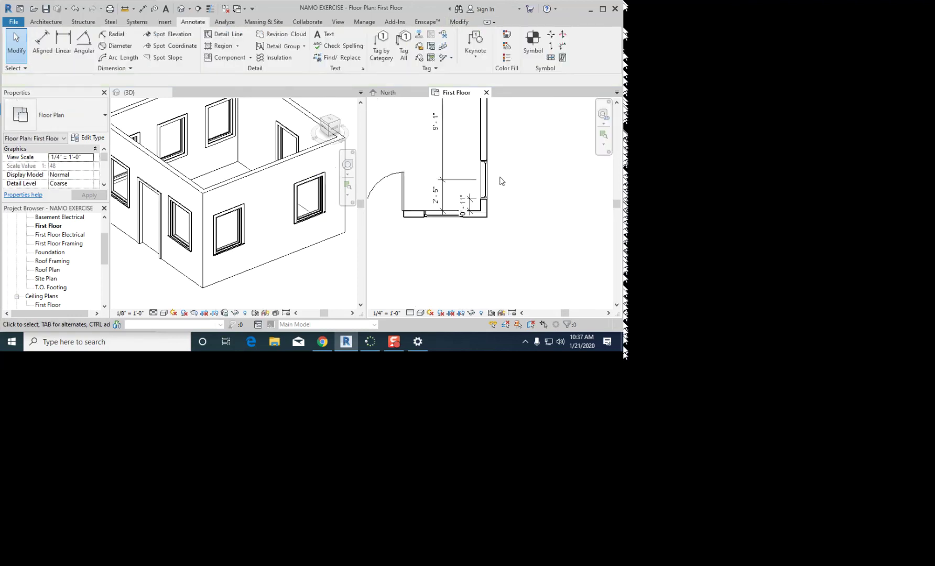
scroll(501, 181, "up", 2)
left_click(475, 183)
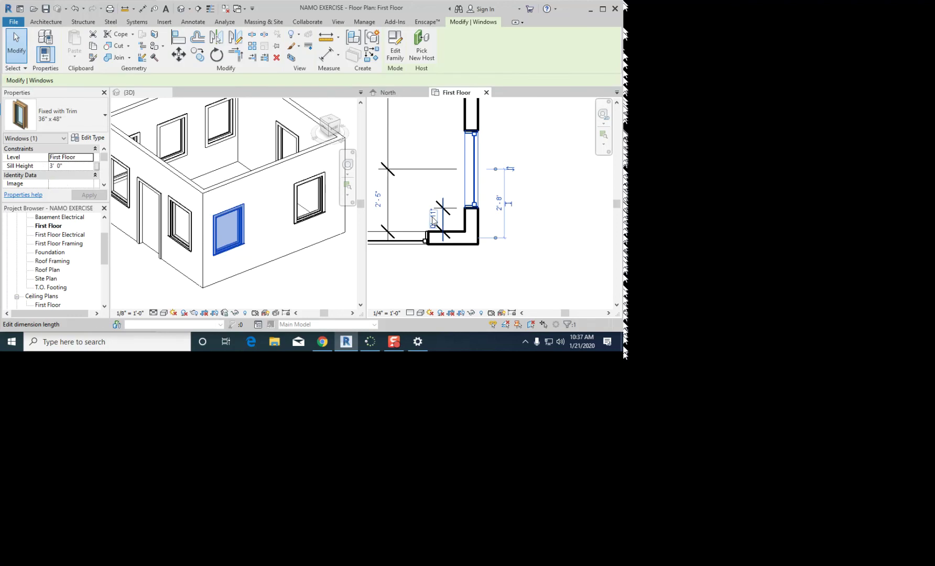
left_click(433, 219)
type("2")
key("Return")
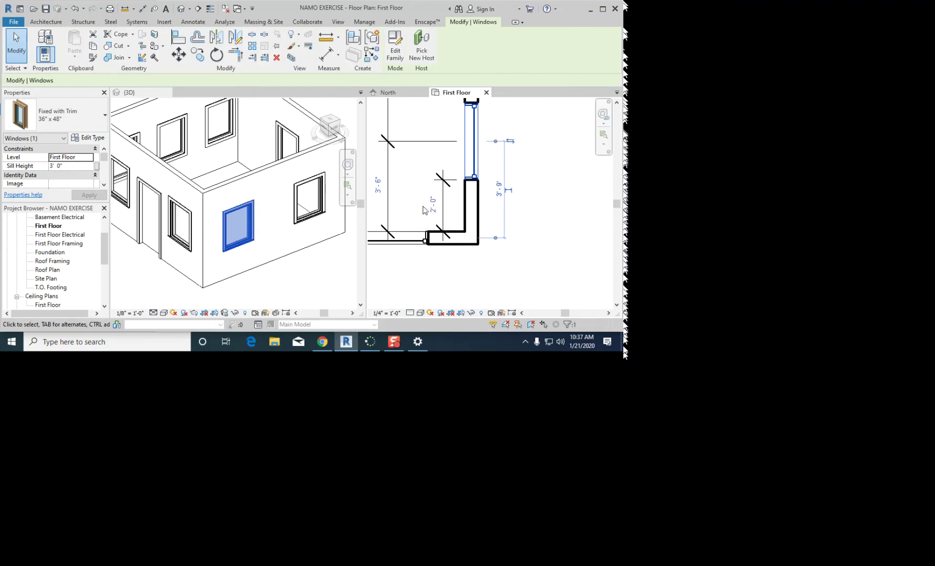
left_click(425, 212)
scroll(421, 206, "down", 2)
scroll(471, 187, "down", 1)
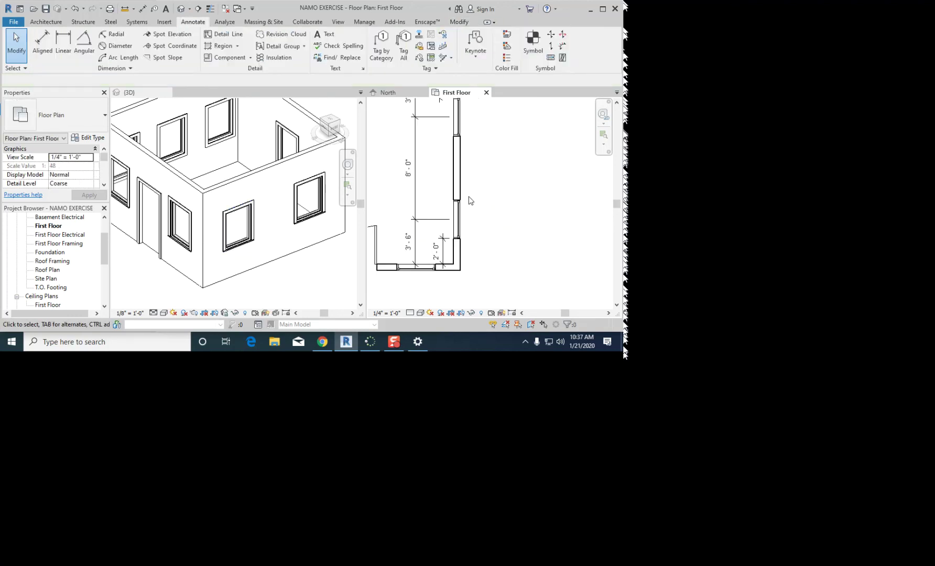
middle_click_drag(471, 200, 464, 220)
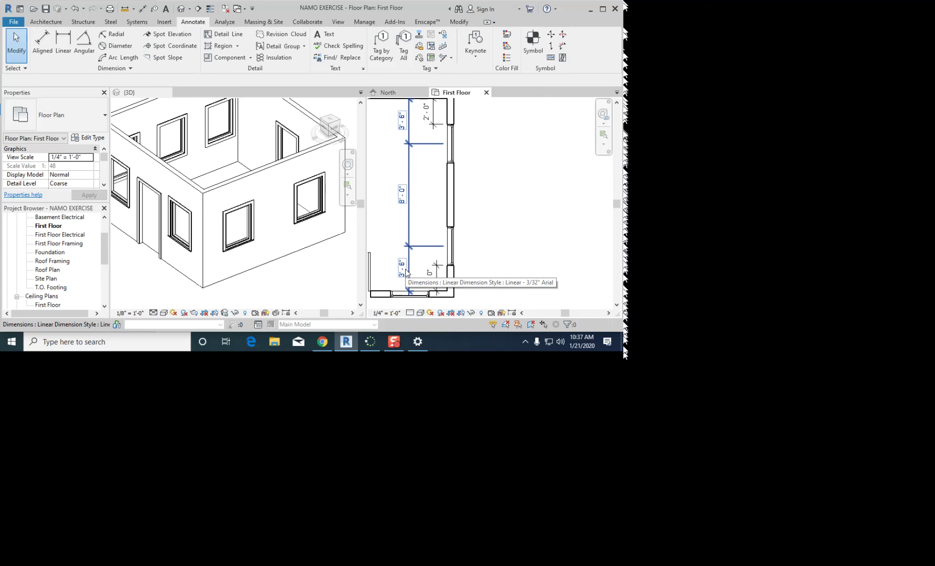
scroll(507, 217, "down", 1)
middle_click_drag(383, 154, 461, 155)
scroll(408, 159, "up", 1)
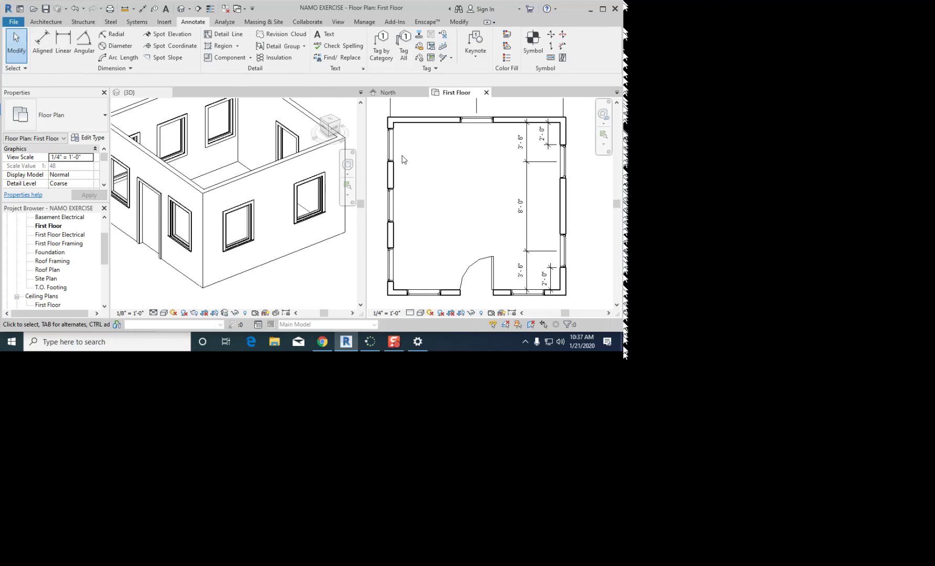
key("d")
key("i")
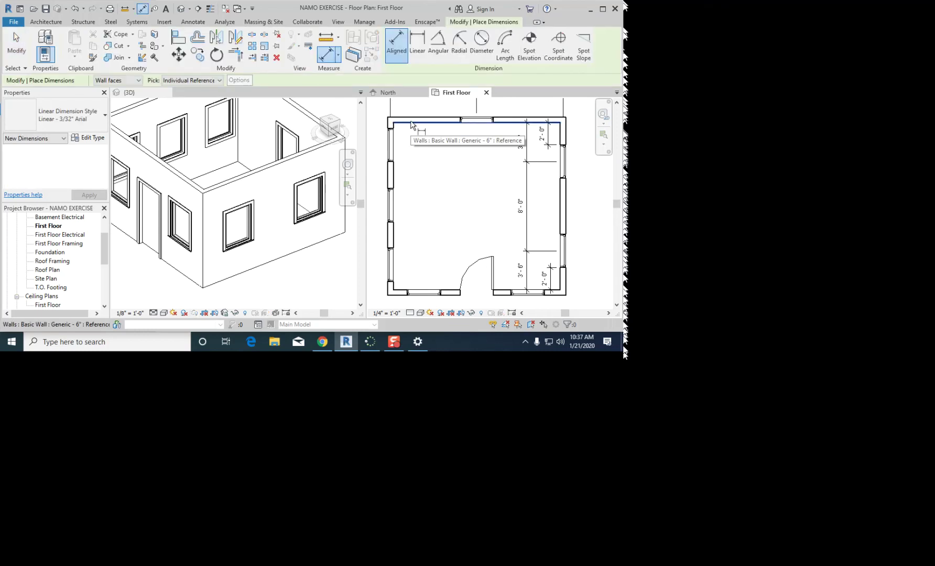
key("Escape")
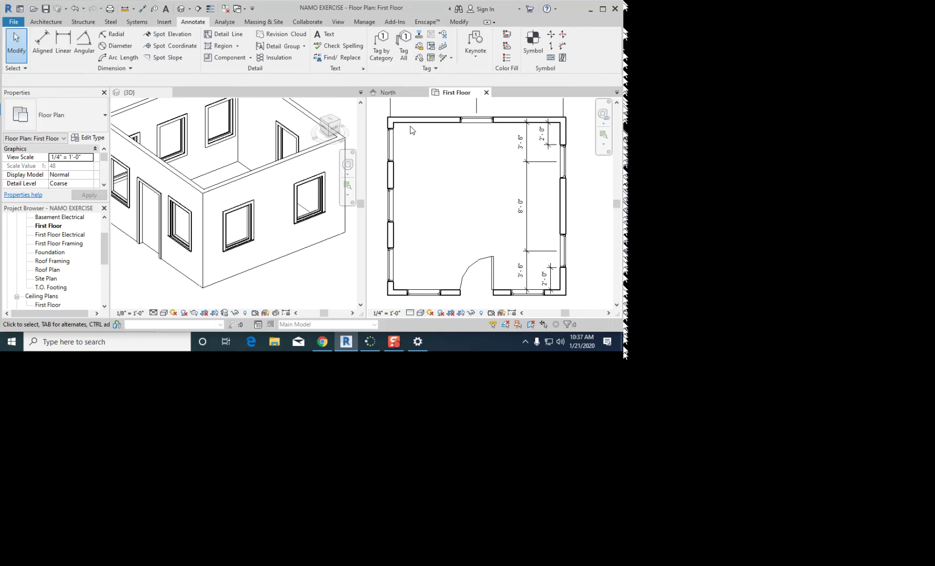
scroll(411, 127, "up", 2)
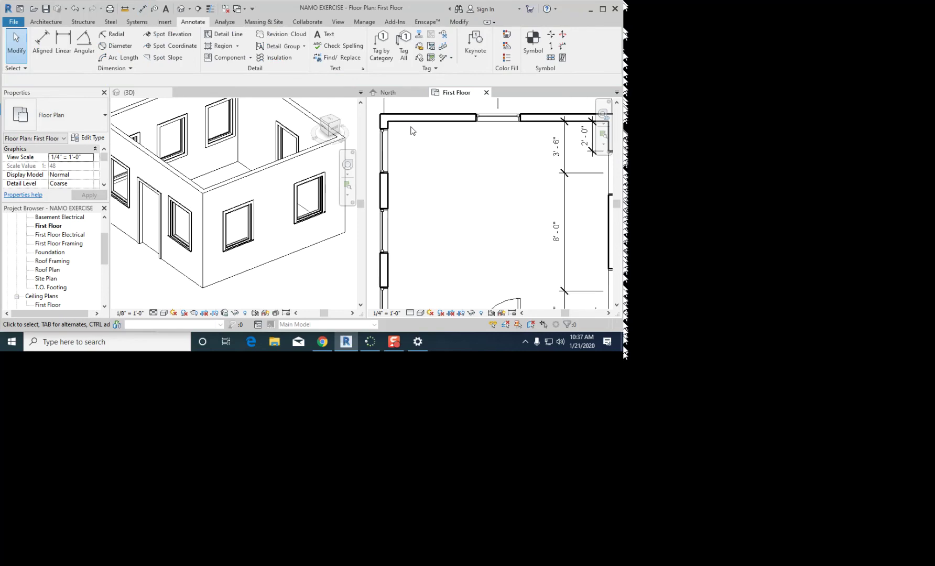
scroll(406, 129, "down", 2)
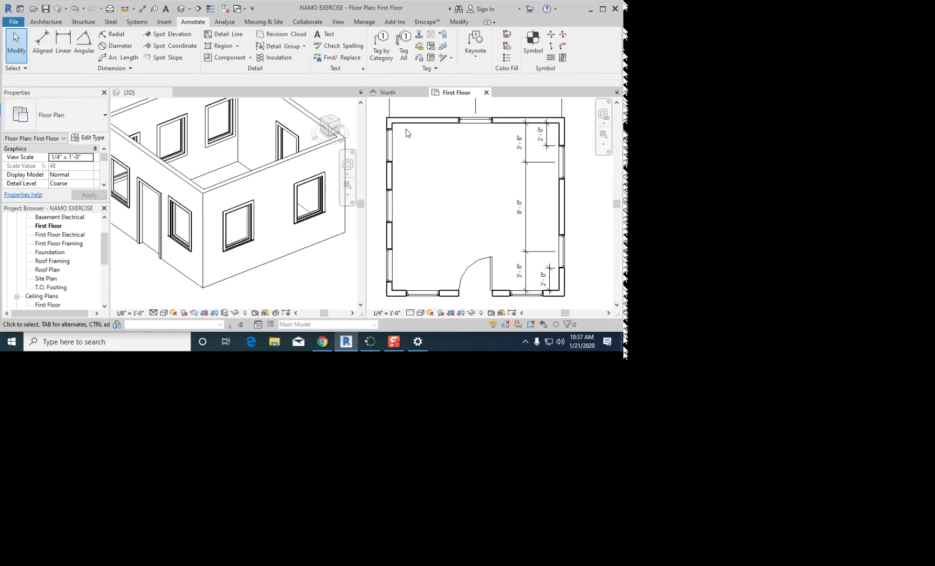
Step: Add an aligned dimension string along the west wall from the north wall's inner face through the three window centres to the south wall's inner face
key("d")
key("i")
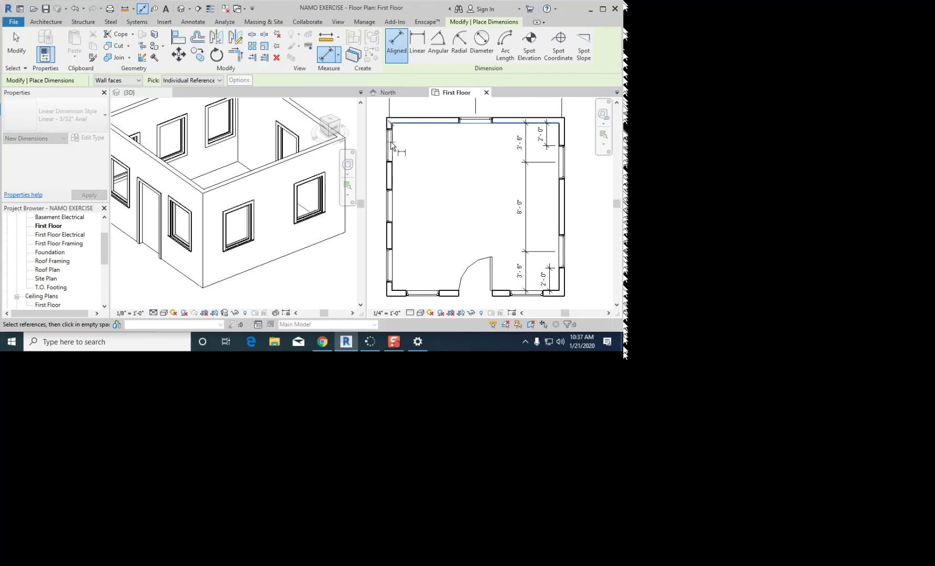
left_click(390, 146)
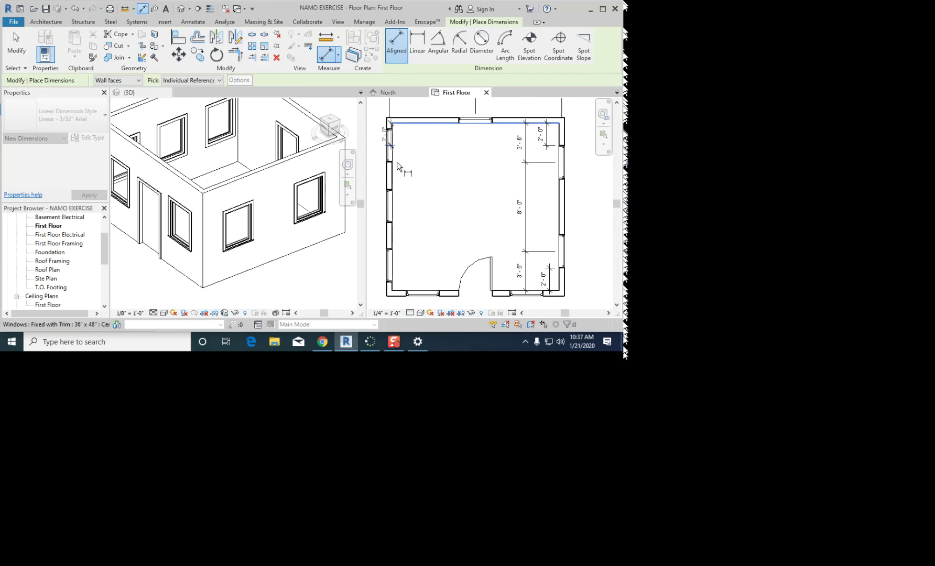
left_click(393, 206)
left_click(392, 266)
left_click(399, 293)
left_click(410, 252)
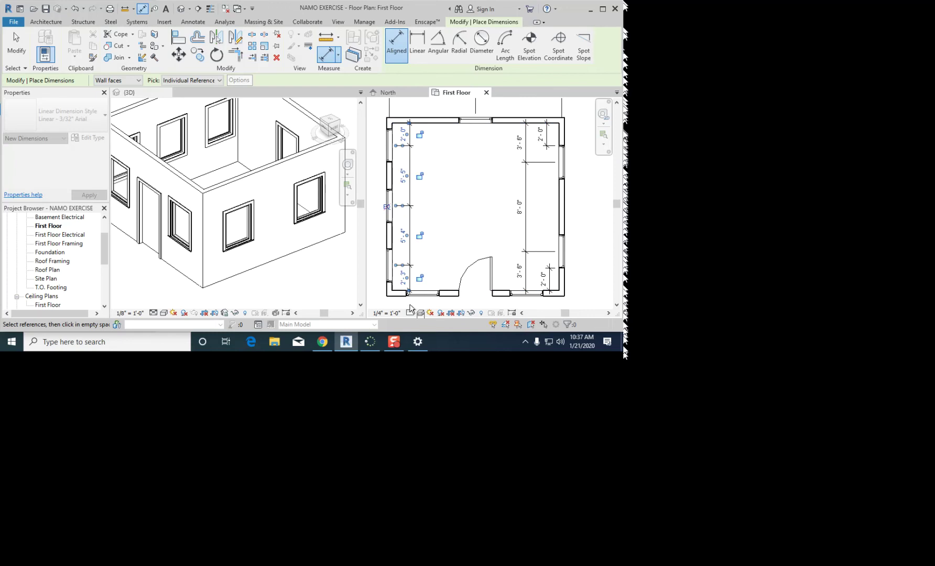
key("Escape")
key("Escape")
Step: Apply the equality constraint to the west-wall dimension string so the three windows are evenly spaced, and clear the selection
left_click(410, 215)
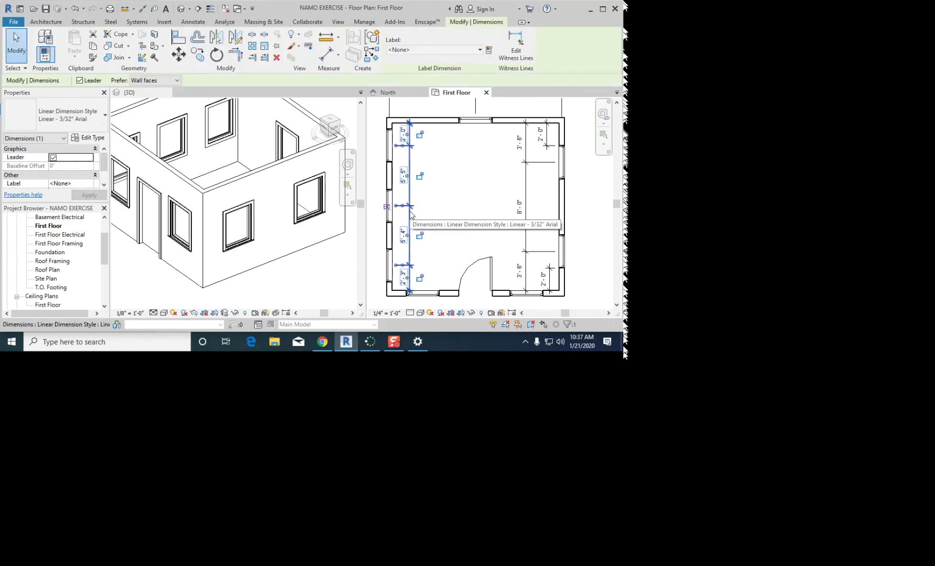
scroll(388, 208, "up", 2)
left_click(390, 209)
scroll(455, 209, "down", 3)
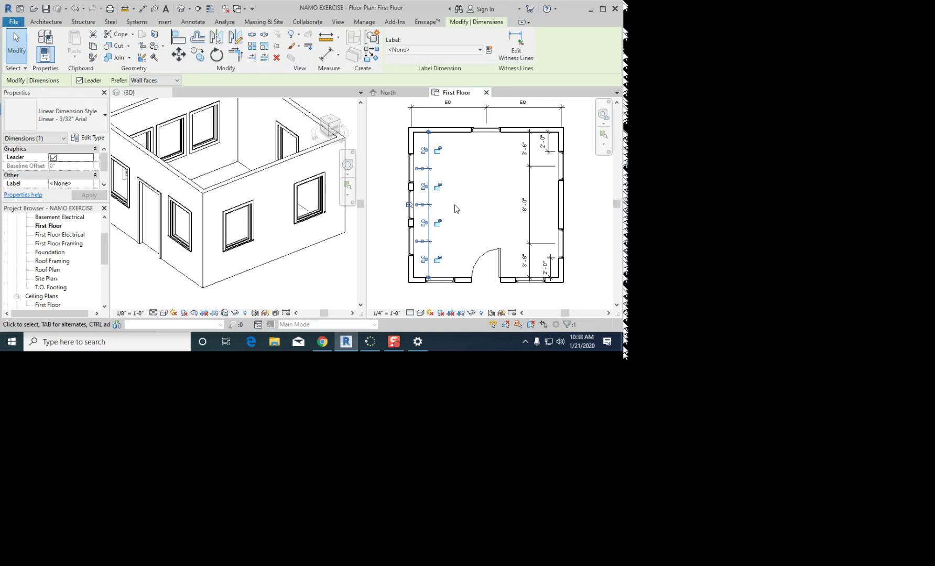
scroll(455, 209, "up", 2)
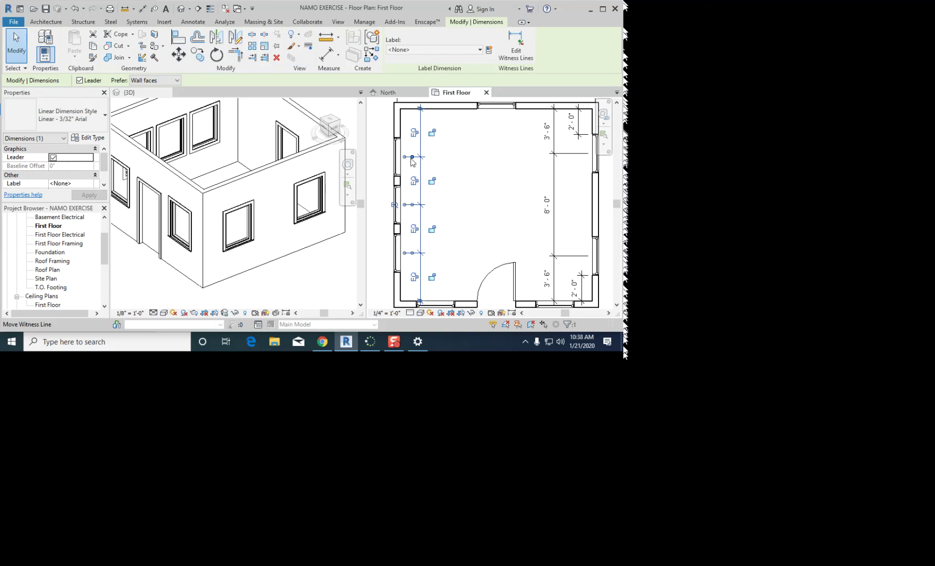
scroll(516, 198, "down", 1)
left_click(502, 194)
middle_click_drag(495, 185, 473, 192)
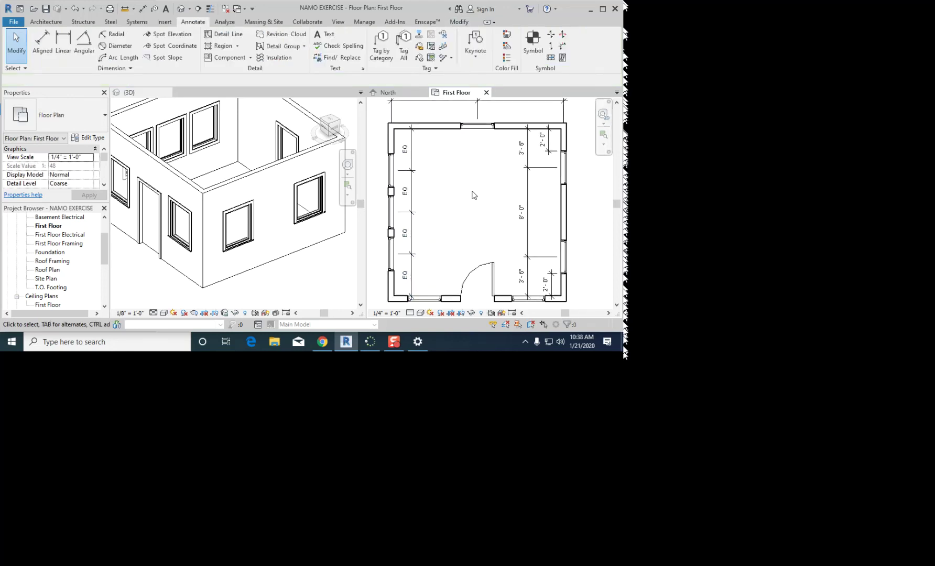
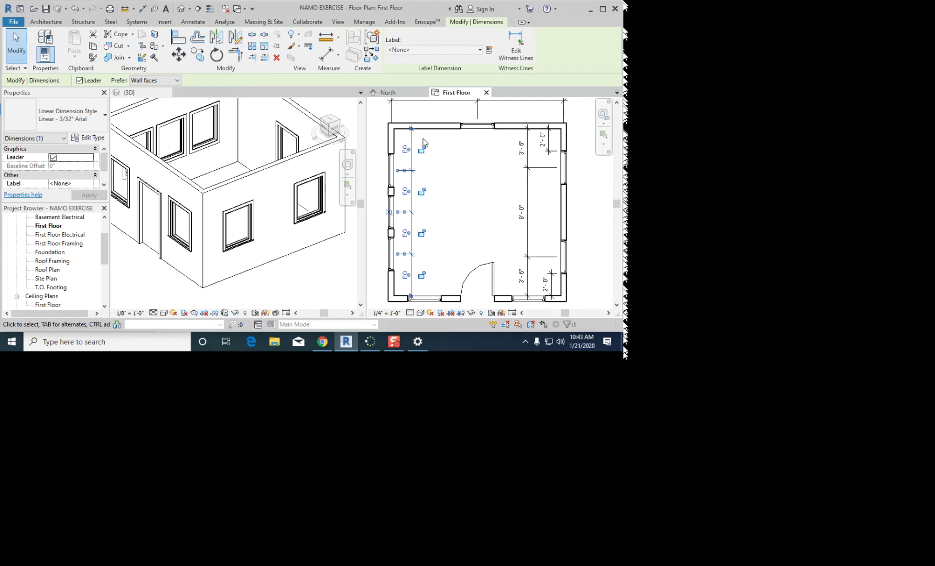
left_click(379, 175)
scroll(450, 188, "down", 2)
middle_click_drag(458, 223, 448, 174)
scroll(424, 203, "up", 3)
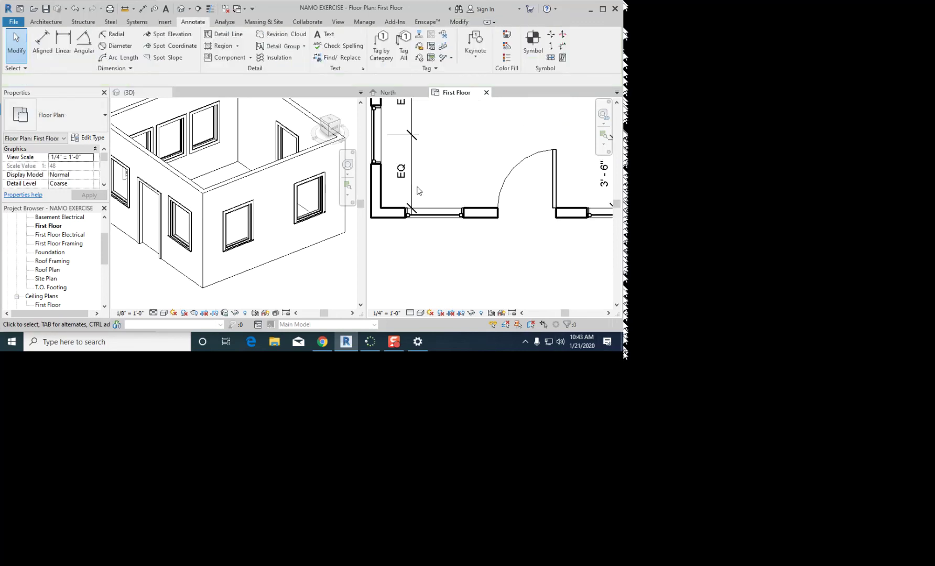
scroll(385, 189, "down", 1)
middle_click_drag(391, 194, 383, 210)
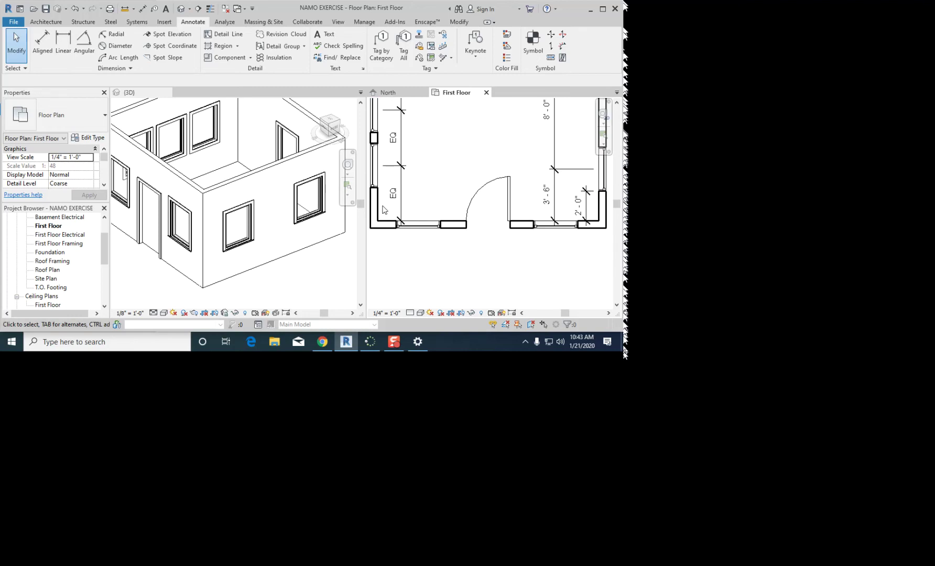
key("d")
key("i")
scroll(396, 230, "up", 1)
left_click(396, 230)
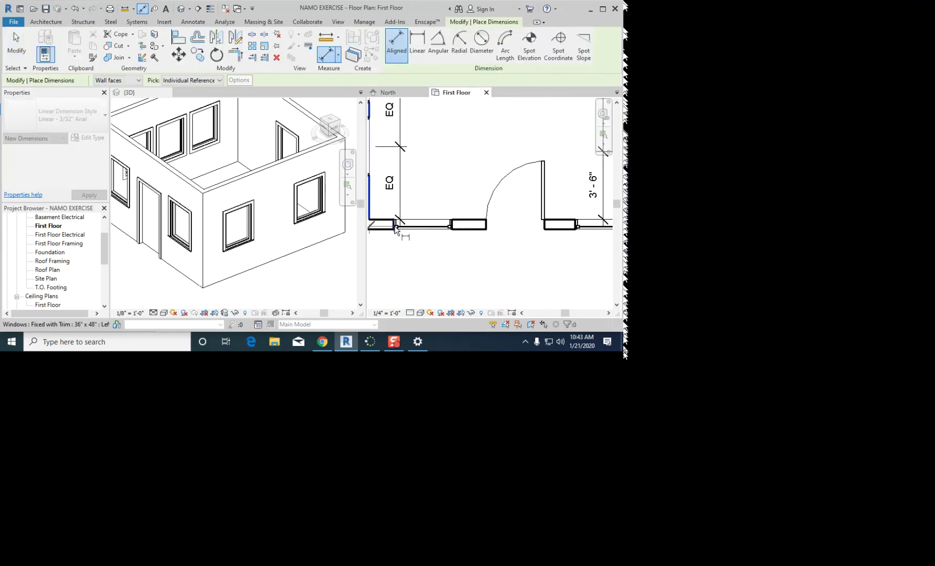
scroll(439, 192, "down", 1)
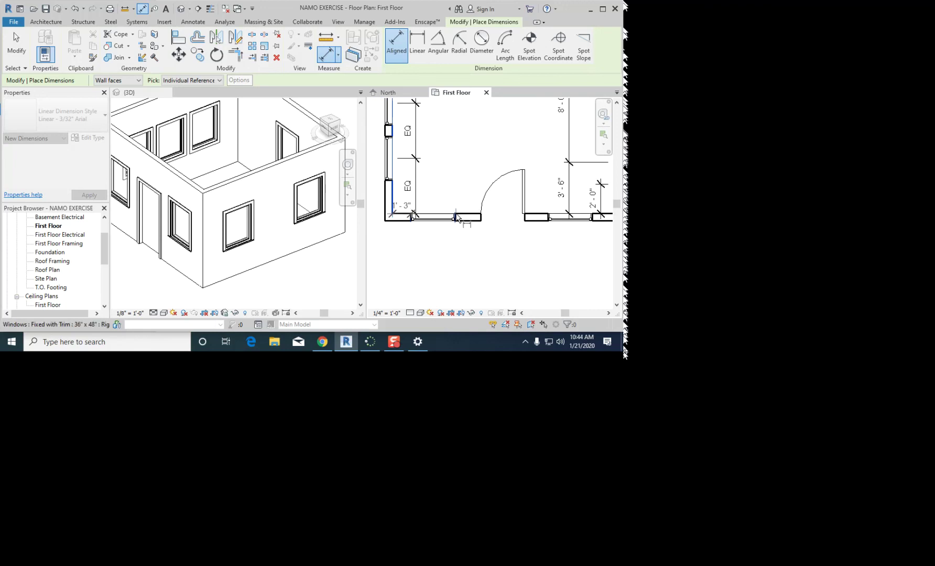
middle_click_drag(465, 203, 466, 242)
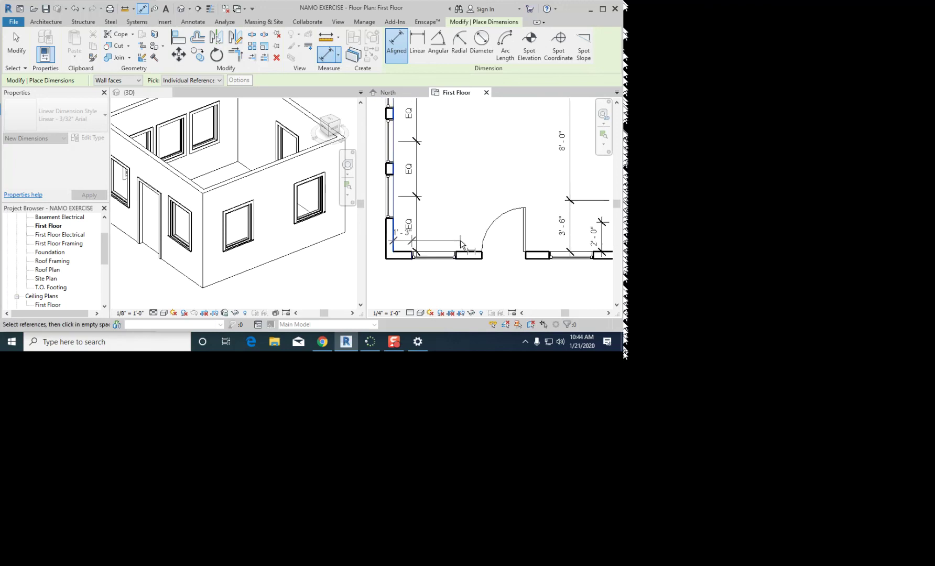
key("Escape")
Step: Place an aligned dimension string below the south wall from the door's west edge through the western window's centre to the west wall's inner face
mouse_move(483, 276)
middle_mouse_down()
mouse_move(468, 244)
mouse_move(485, 267)
middle_mouse_up()
left_click(471, 249)
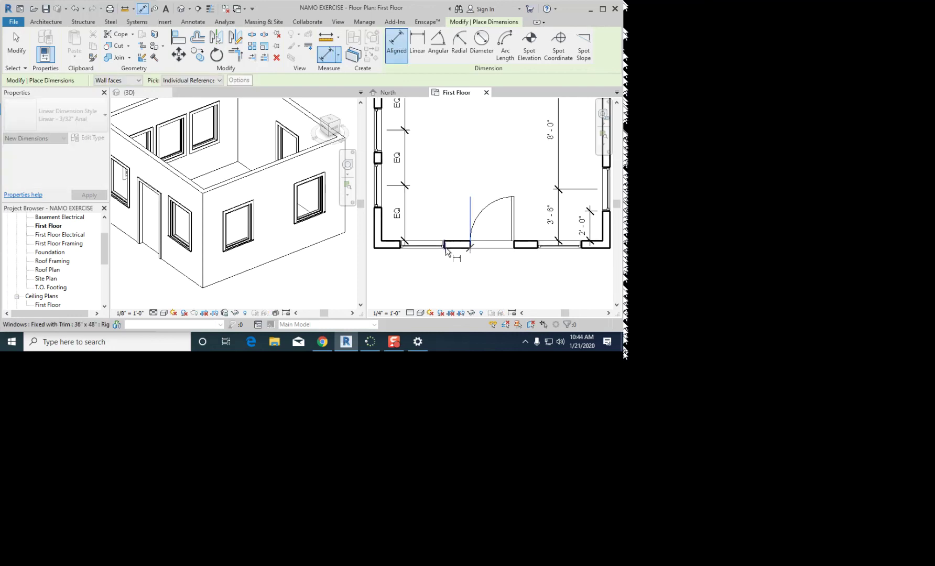
left_click(422, 247)
left_click(381, 233)
left_click(382, 278)
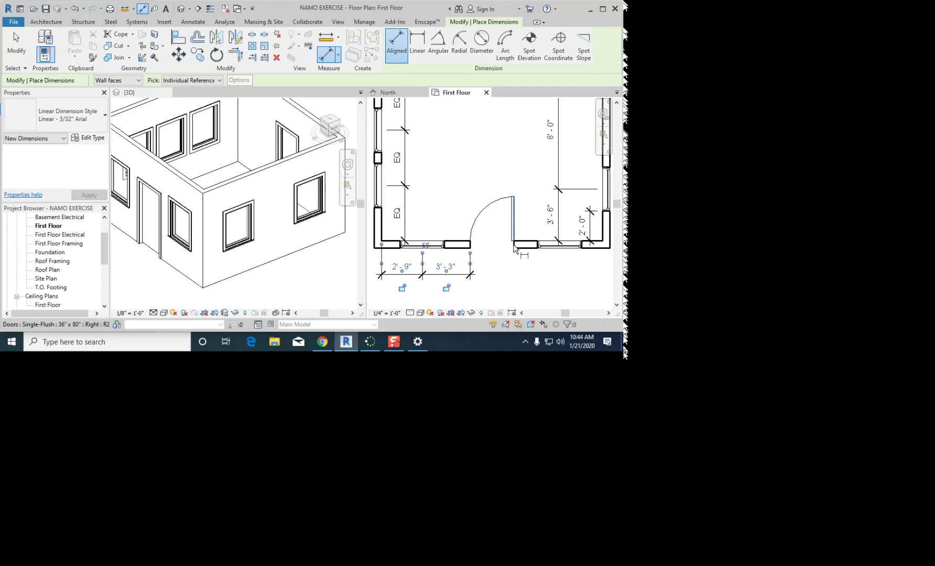
Step: Place a matching aligned dimension string from the door's east edge through the eastern window's centre to the east wall's inner face
left_click(514, 250)
left_click(559, 248)
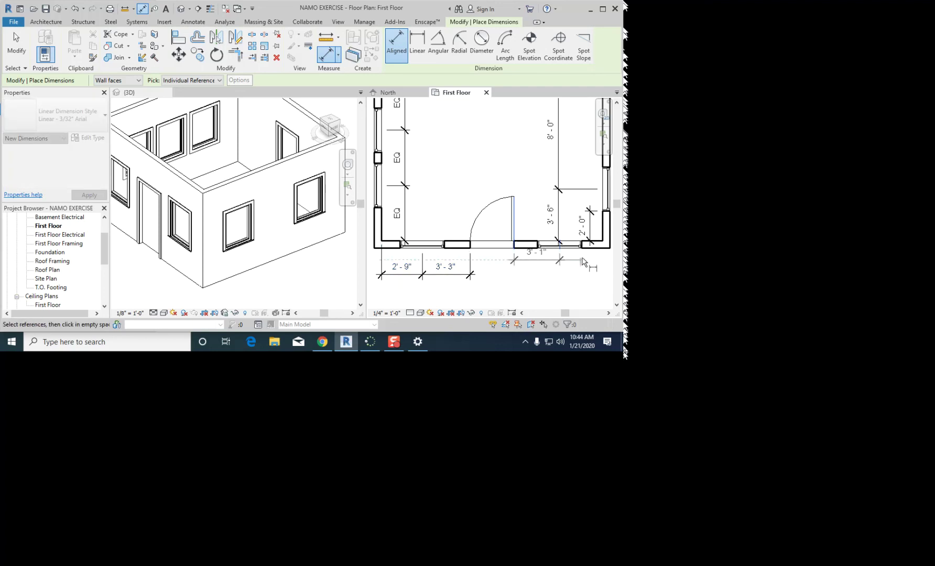
left_click(607, 246)
left_click(525, 277)
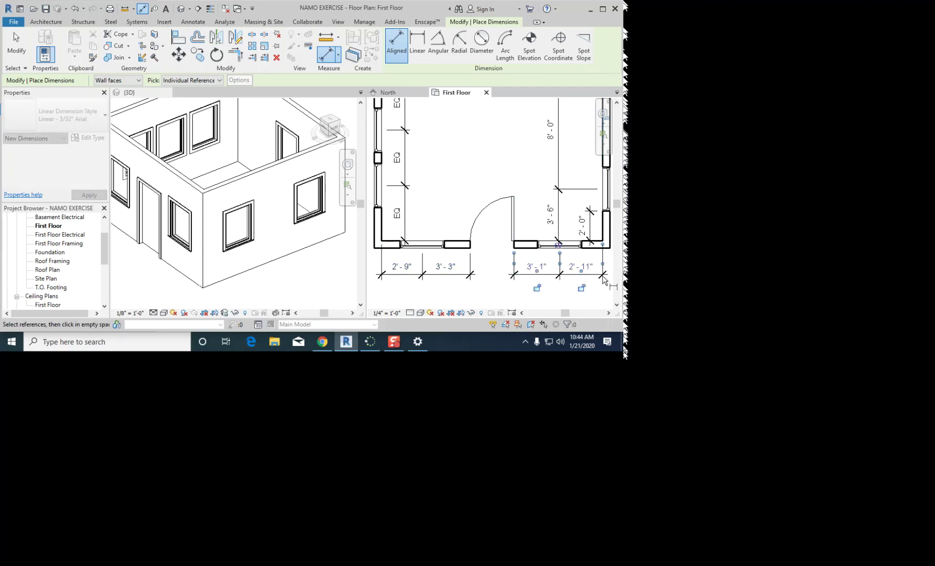
key("Escape")
key("Escape")
Step: Make both south-wall dimension strings equal so each window is centred between the door and its side wall
left_click(440, 277)
left_click(435, 256)
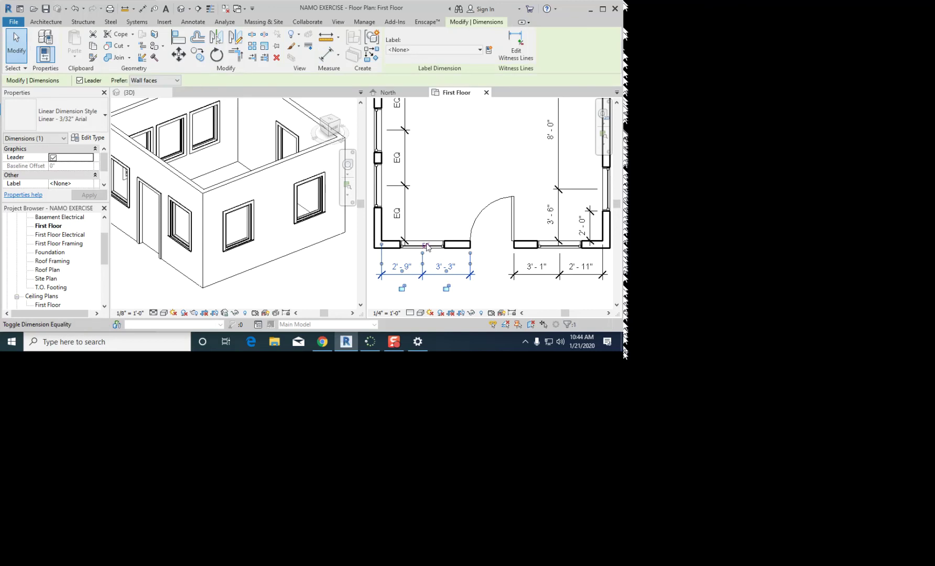
left_click(552, 263)
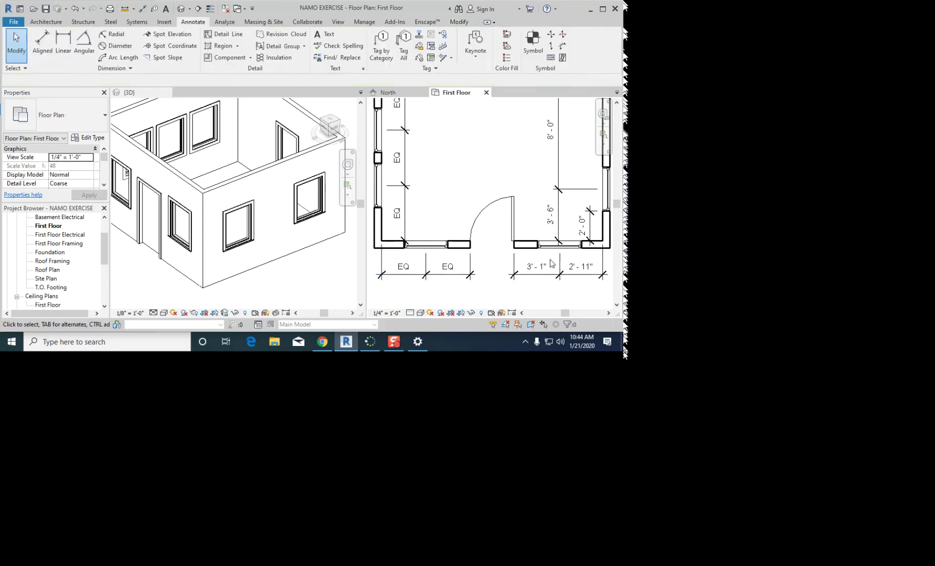
left_click(544, 277)
left_click(558, 246)
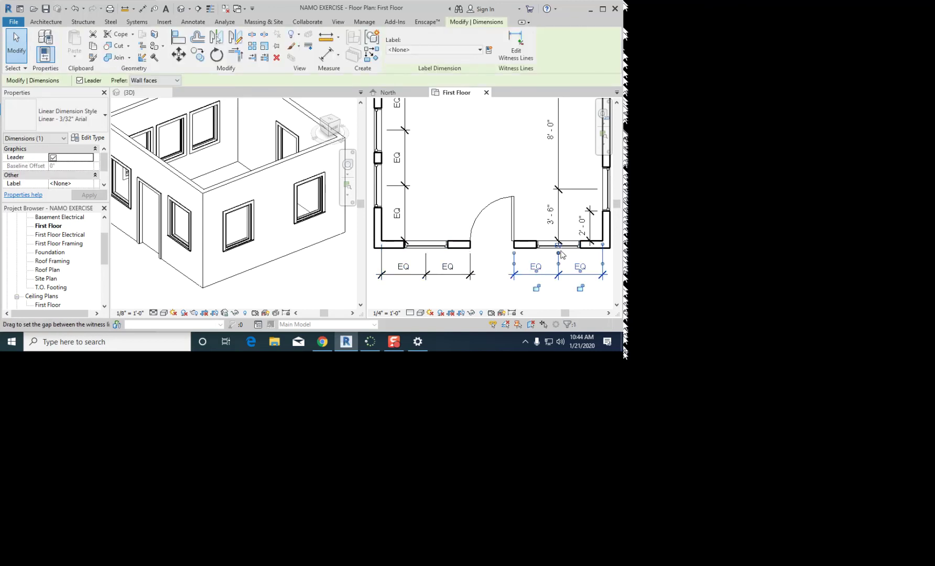
left_click(516, 303)
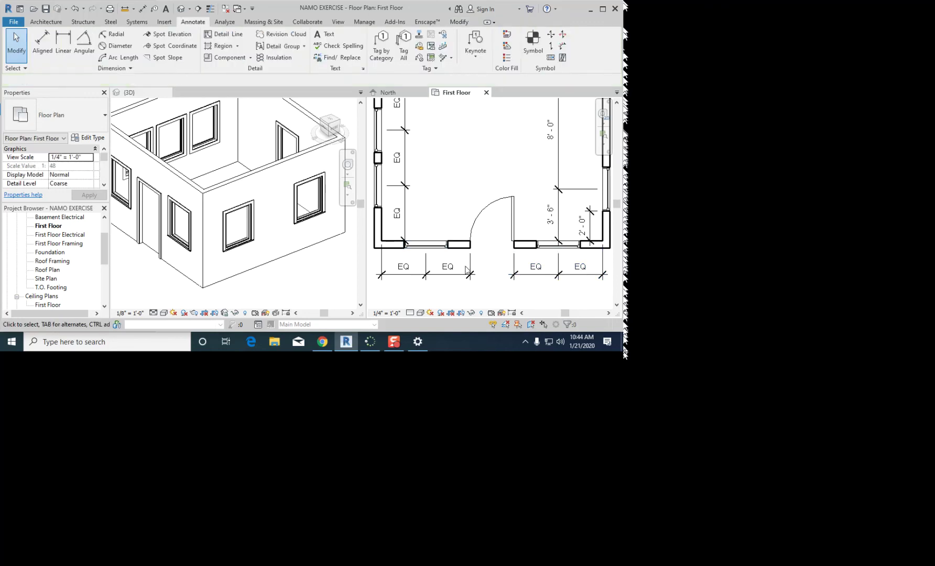
Step: Examine the witness lines and equality toggle of the dimension string at the south wall's western window, and review the whole plan
scroll(466, 263, "up", 3)
scroll(467, 247, "up", 2)
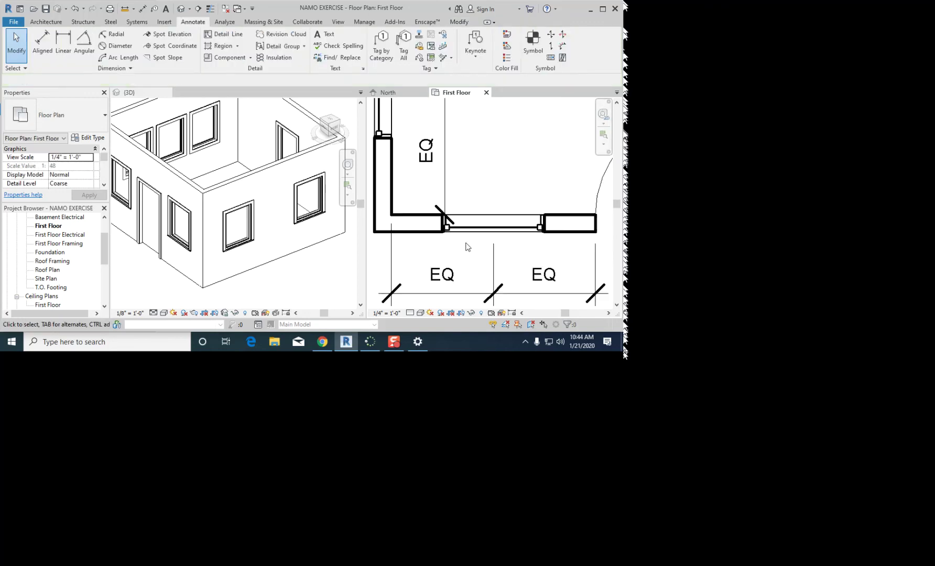
left_click(392, 247)
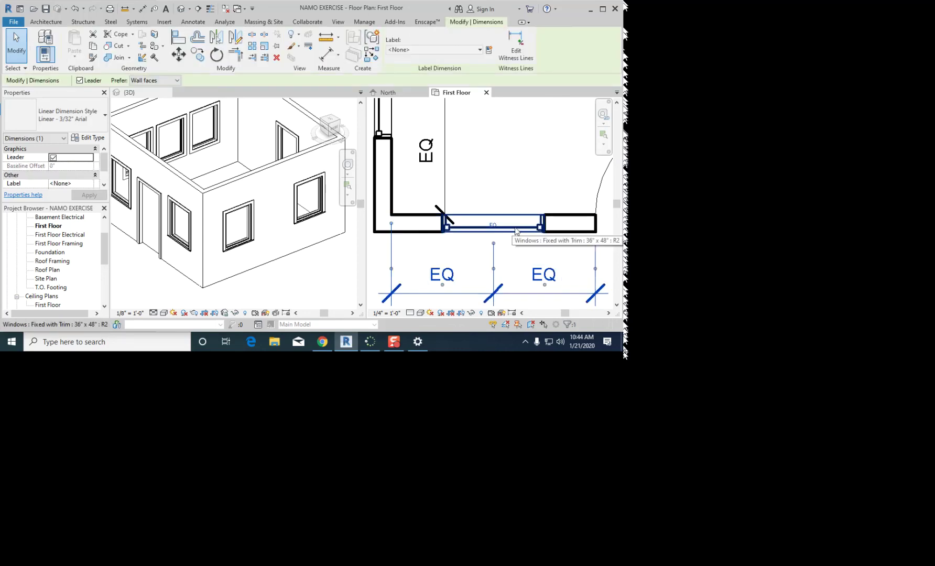
key("Escape")
scroll(502, 230, "down", 1)
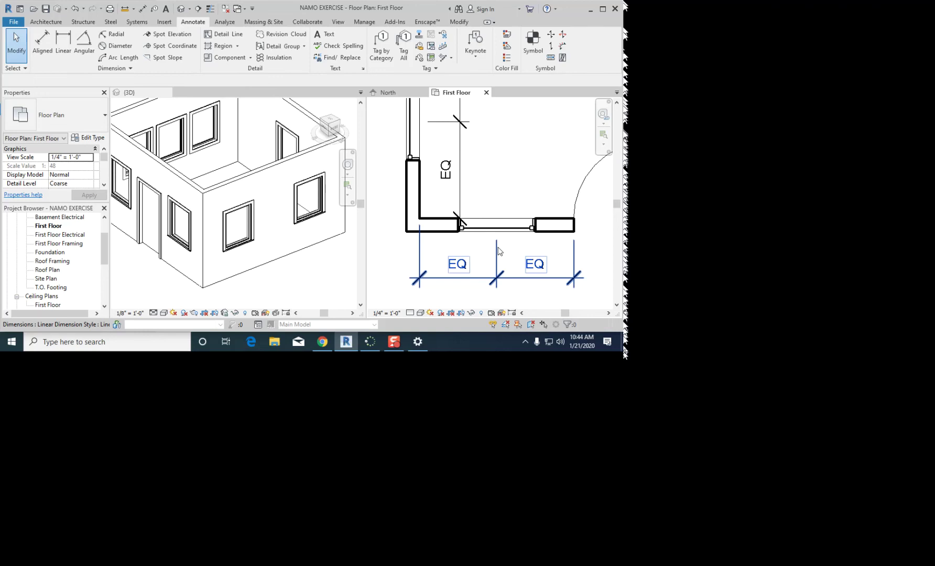
left_click(497, 244)
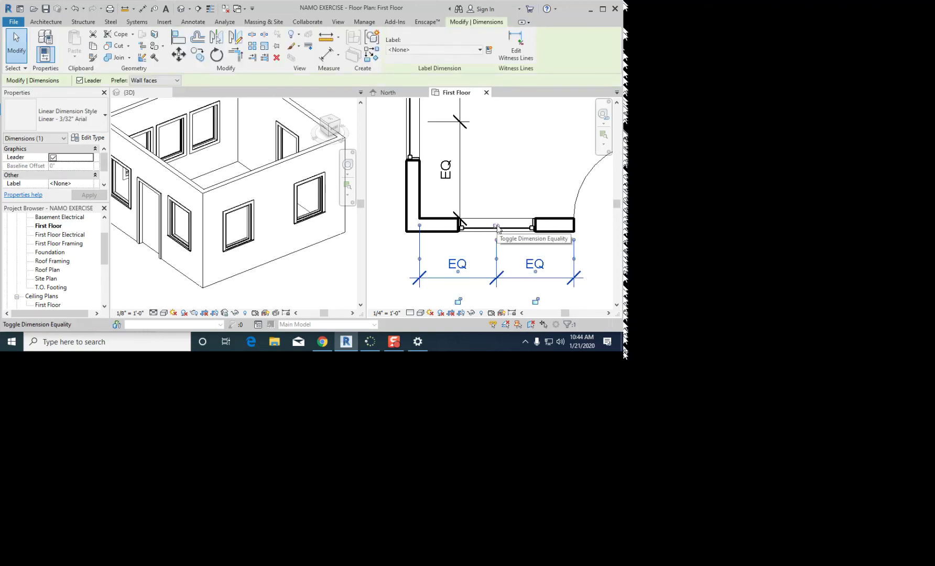
scroll(497, 227, "down", 3)
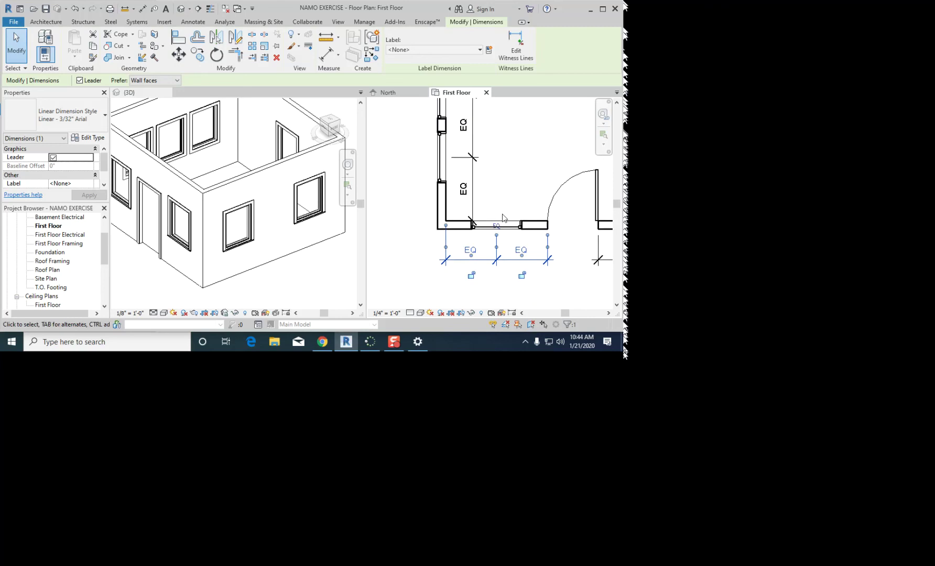
key("Escape")
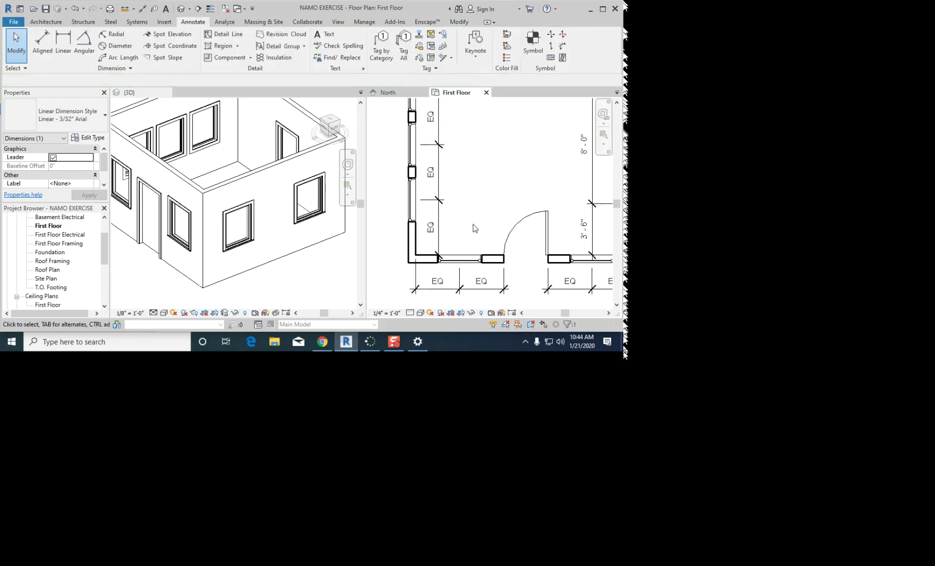
scroll(469, 223, "up", 2)
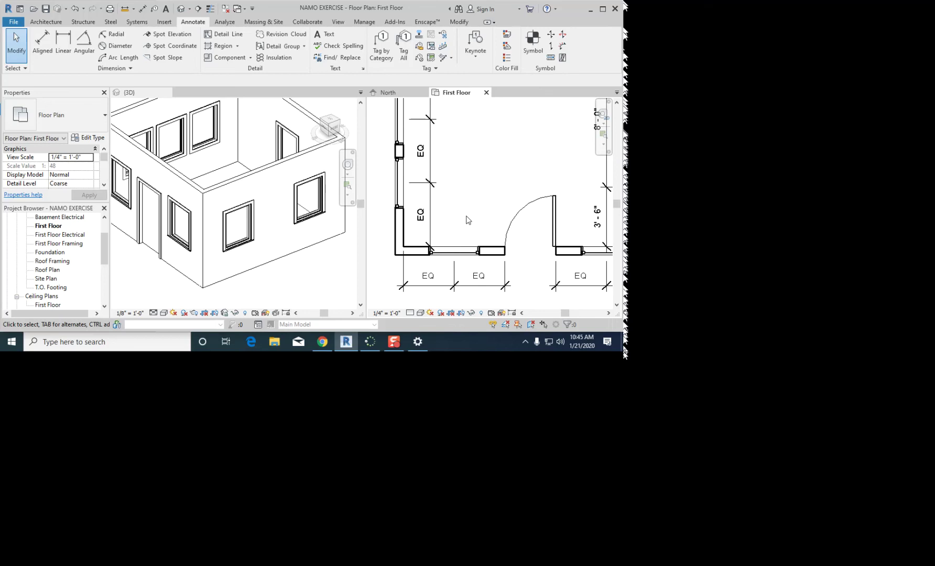
scroll(468, 221, "down", 5)
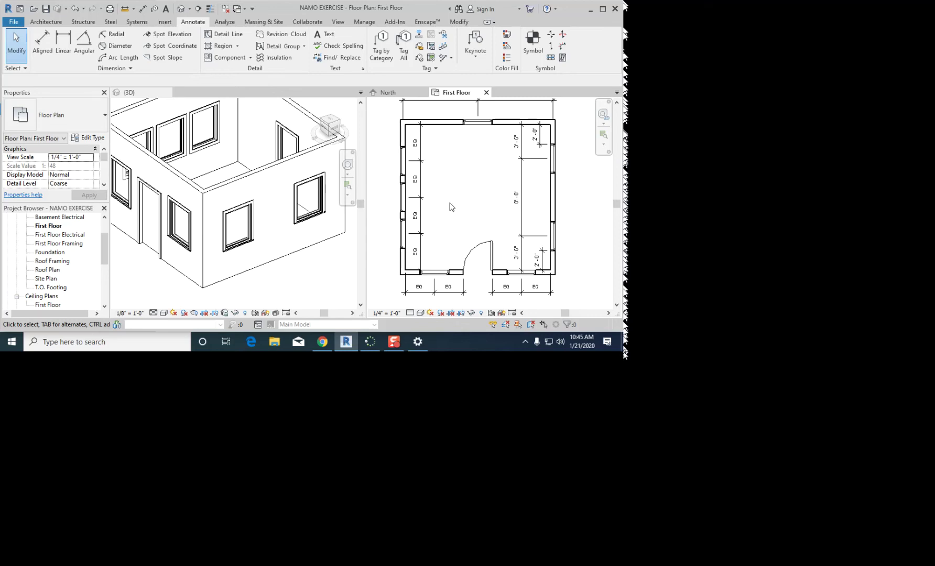
Step: Delete the equality dimension string along the west wall's windows and remove its constraints
middle_click_drag(464, 167, 457, 182)
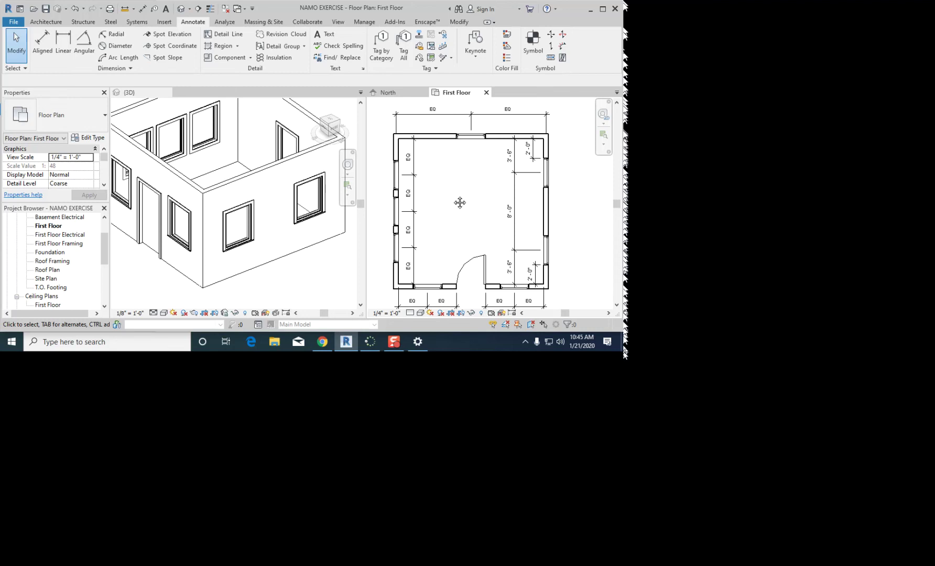
scroll(419, 270, "up", 4)
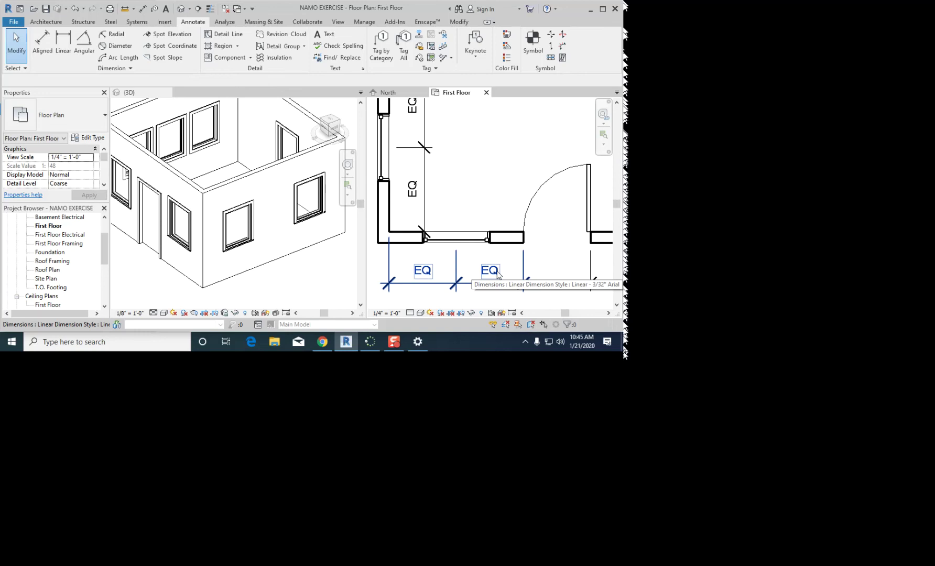
scroll(498, 275, "down", 3)
scroll(476, 221, "up", 1)
left_click(443, 172)
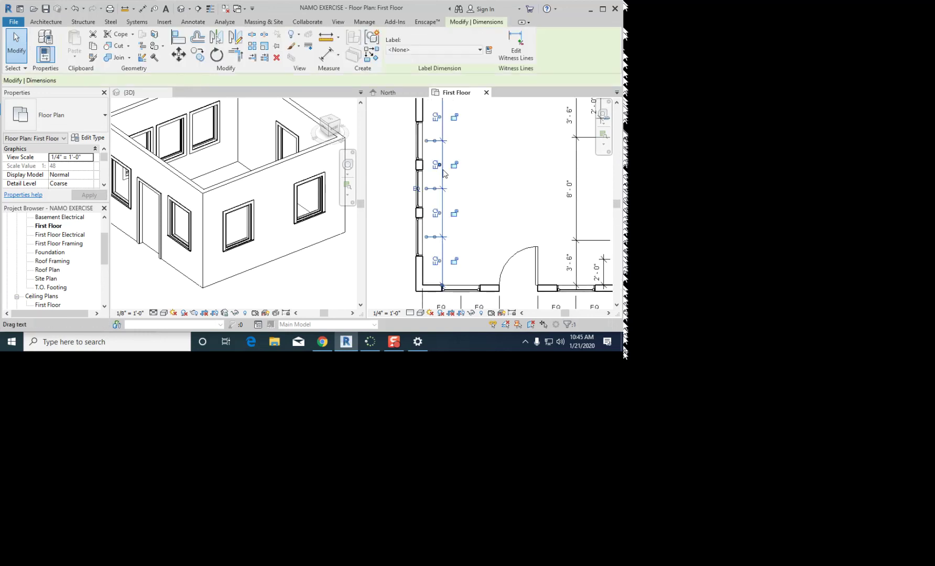
key("Delete")
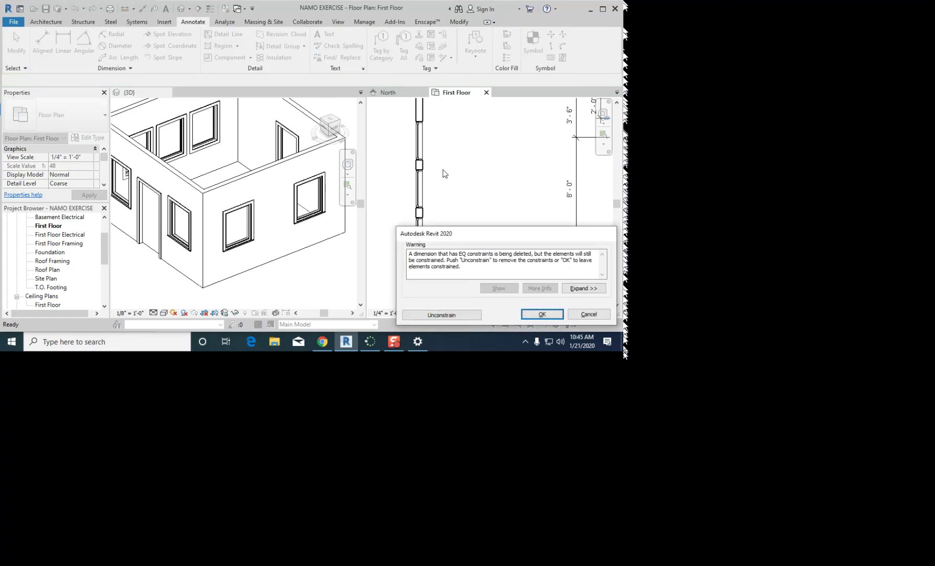
left_click(472, 315)
scroll(437, 173, "down", 2)
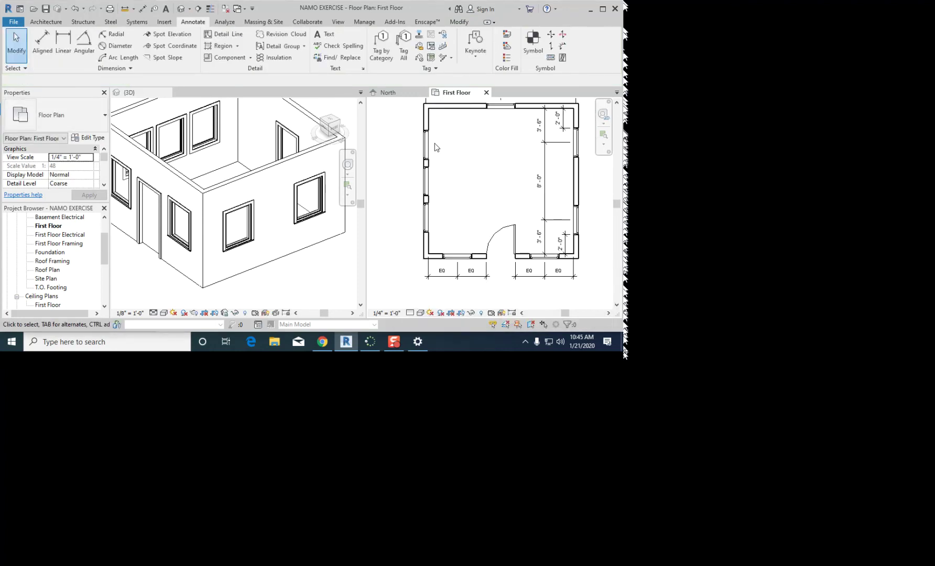
Step: Place an aligned dimension across the gap between the west wall's middle and southern windows
scroll(434, 174, "up", 5)
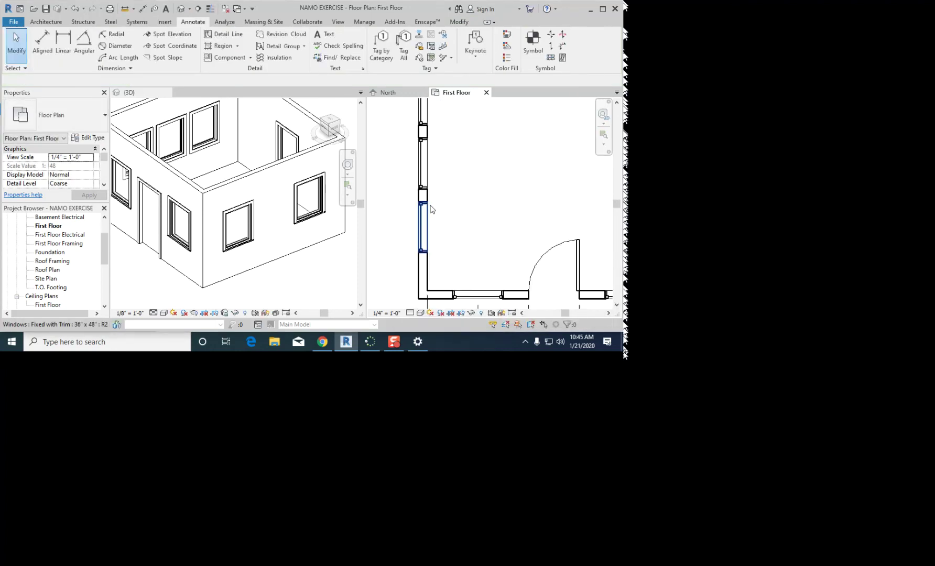
key("d")
key("i")
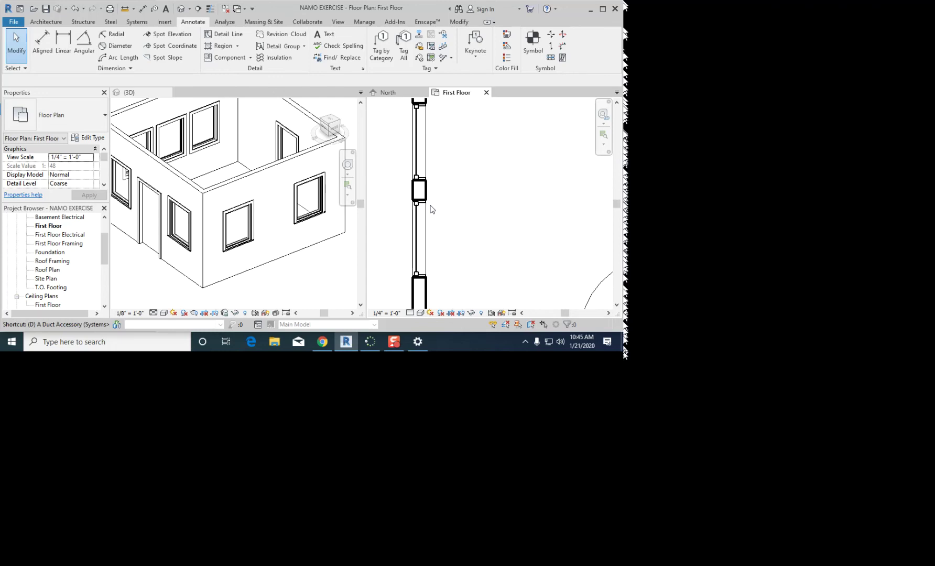
left_click(421, 200)
left_click(463, 260)
scroll(444, 248, "down", 1)
key("Escape")
key("Escape")
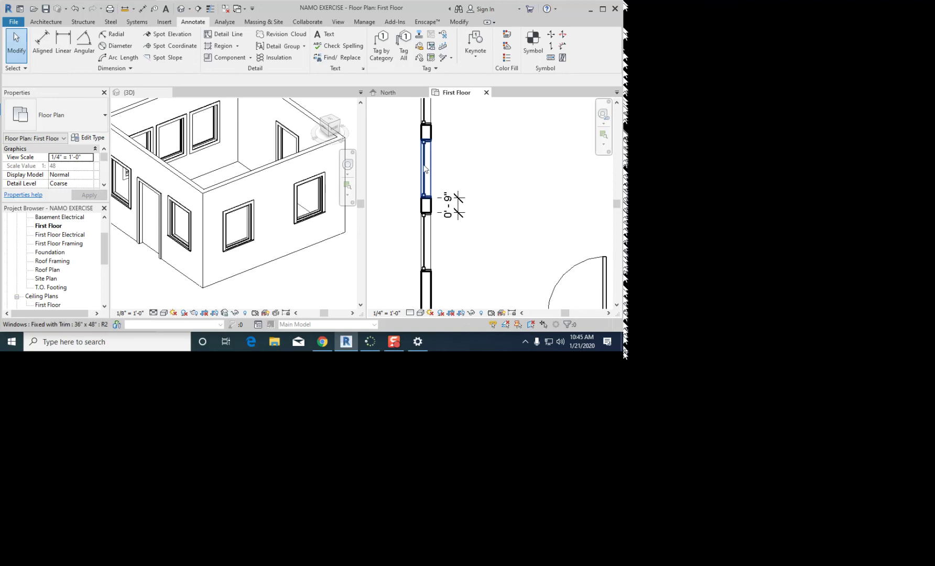
Step: Move the west wall's southern window so its gap to the middle window is 1'-0"
scroll(426, 157, "down", 2)
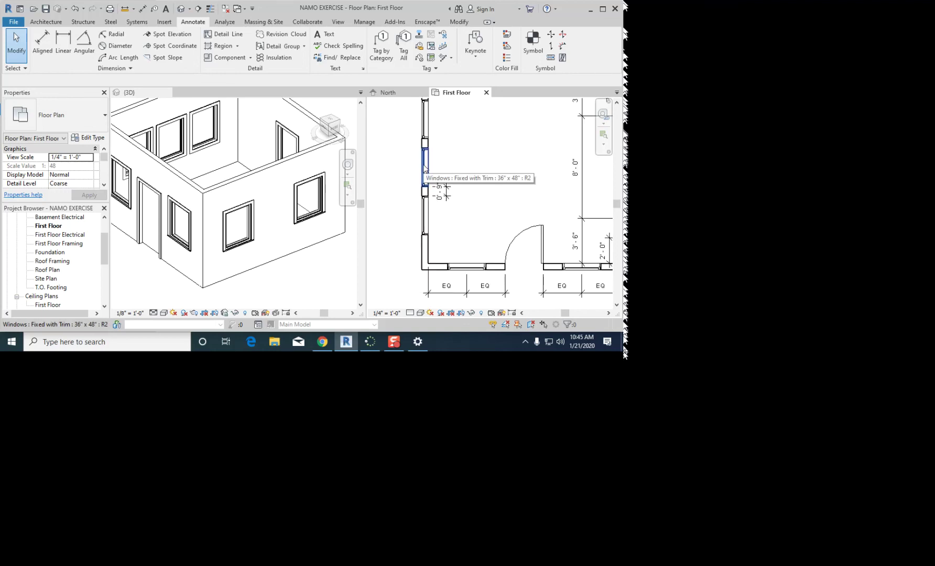
scroll(451, 223, "up", 1)
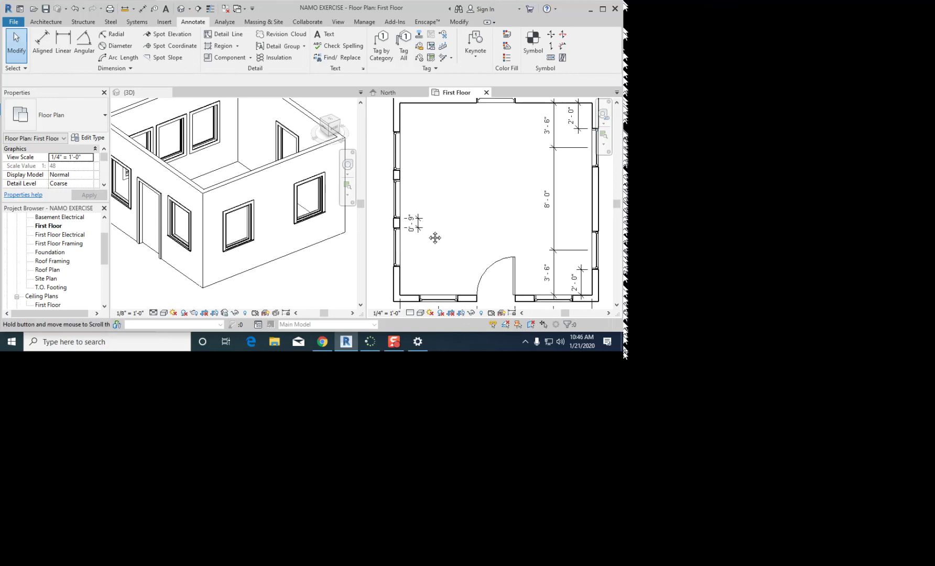
middle_click_drag(430, 235, 439, 235)
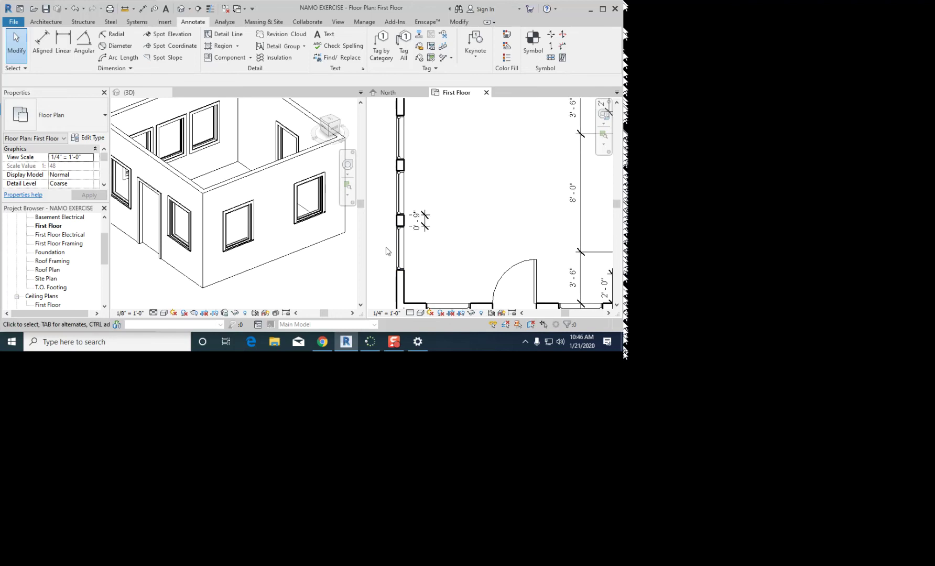
left_click(403, 247)
left_click(402, 247)
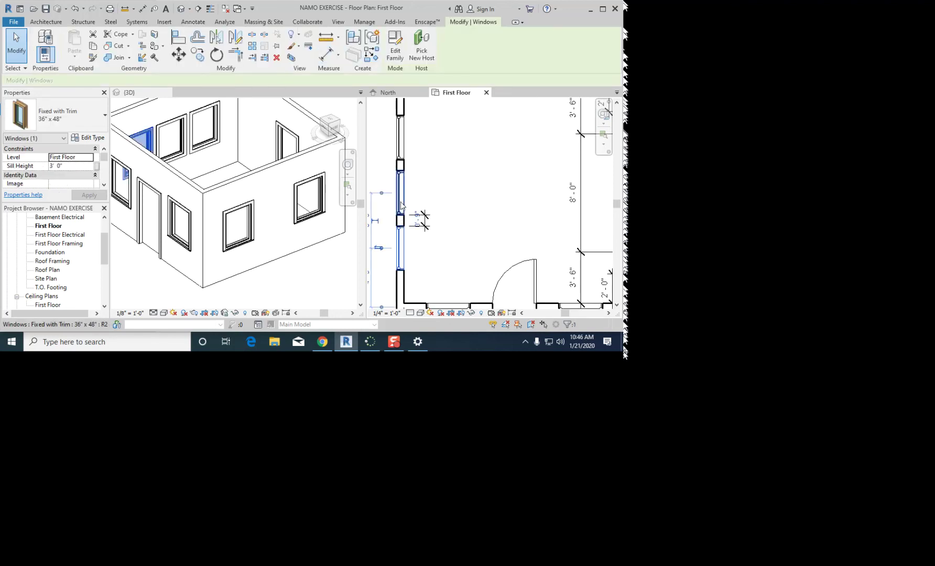
left_click(419, 226)
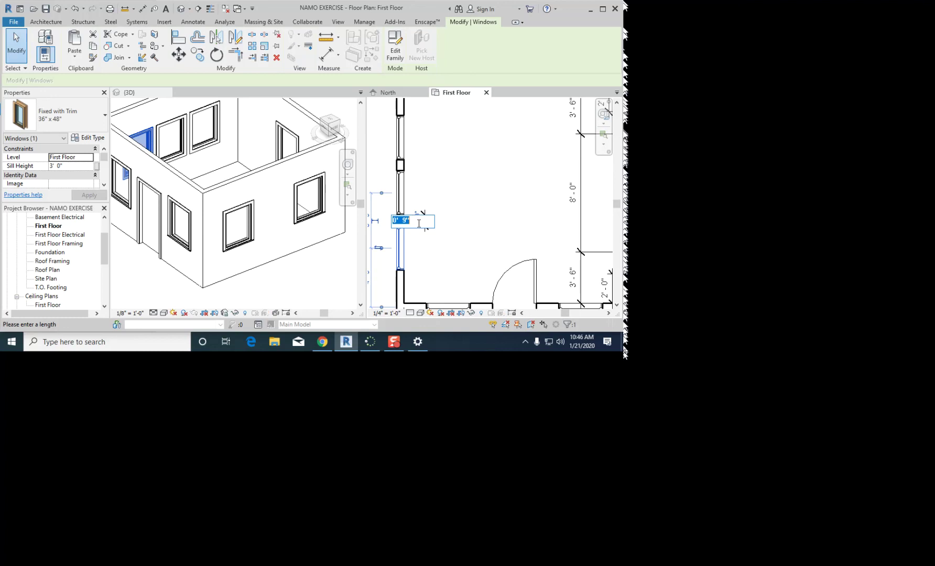
type("1")
key("Return")
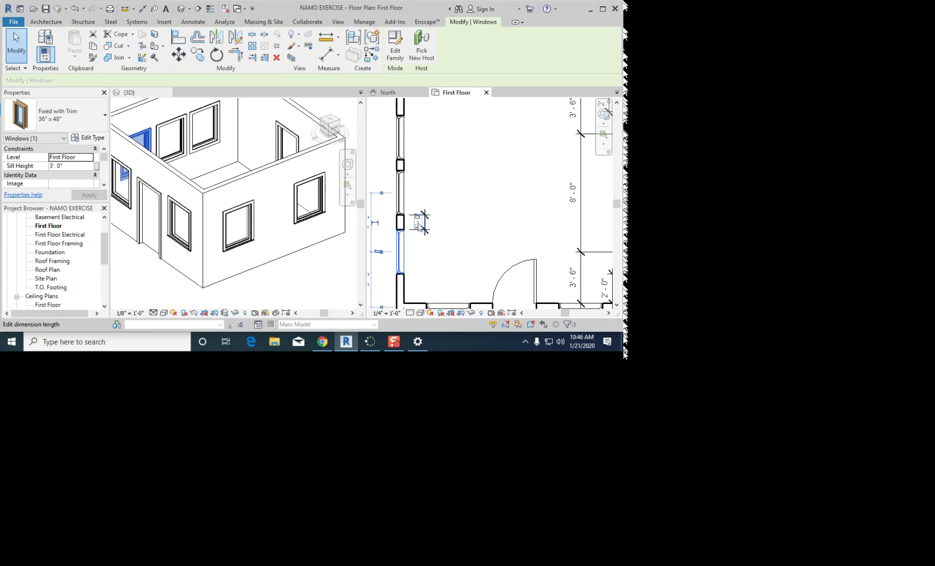
left_click(429, 184)
Step: Place an aligned dimension across the gap between the west wall's northern and middle windows
middle_click_drag(428, 172, 429, 230)
scroll(424, 223, "up", 1)
key("d")
key("i")
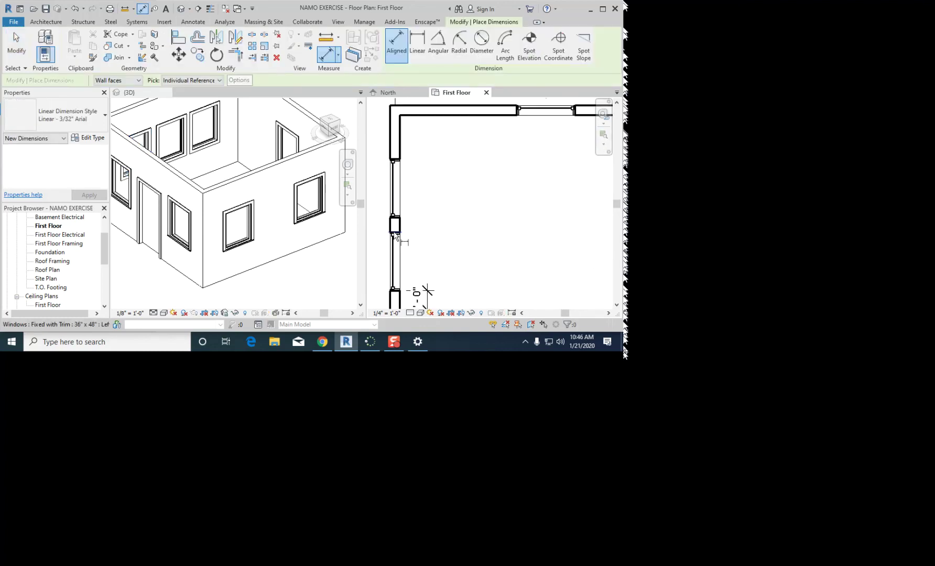
left_click(403, 217)
left_click(401, 231)
left_click(445, 225)
key("Escape")
Step: Move the west wall's northern window so its gap to the middle window is 1'-0"
left_click(394, 193)
scroll(394, 194, "down", 1)
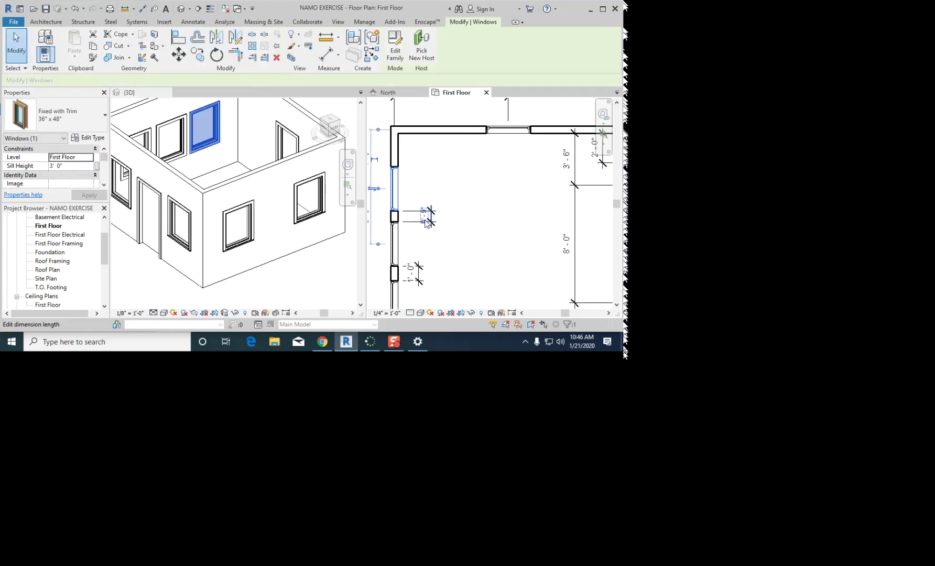
left_click(433, 218)
type("1")
key("Return")
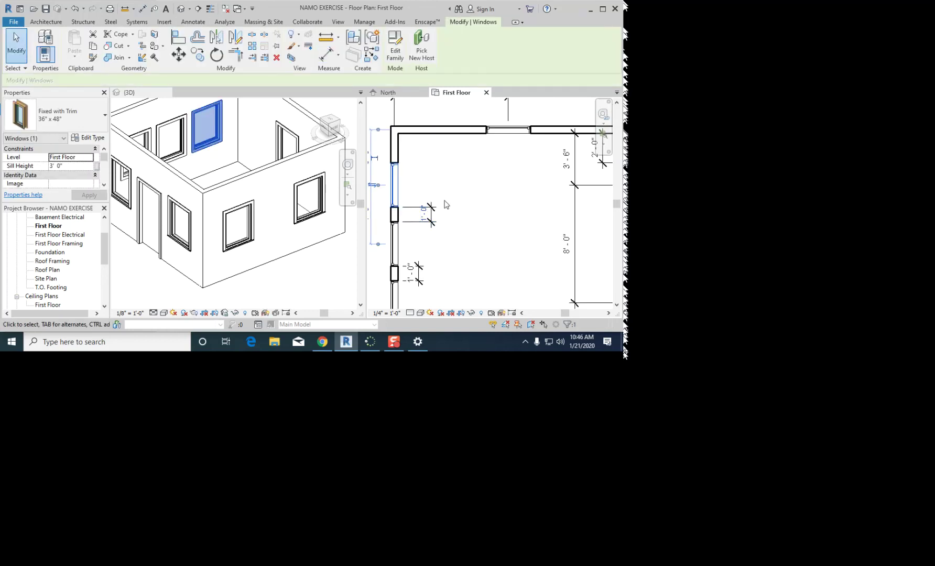
left_click(471, 187)
scroll(471, 187, "down", 1)
middle_click_drag(478, 236, 456, 189)
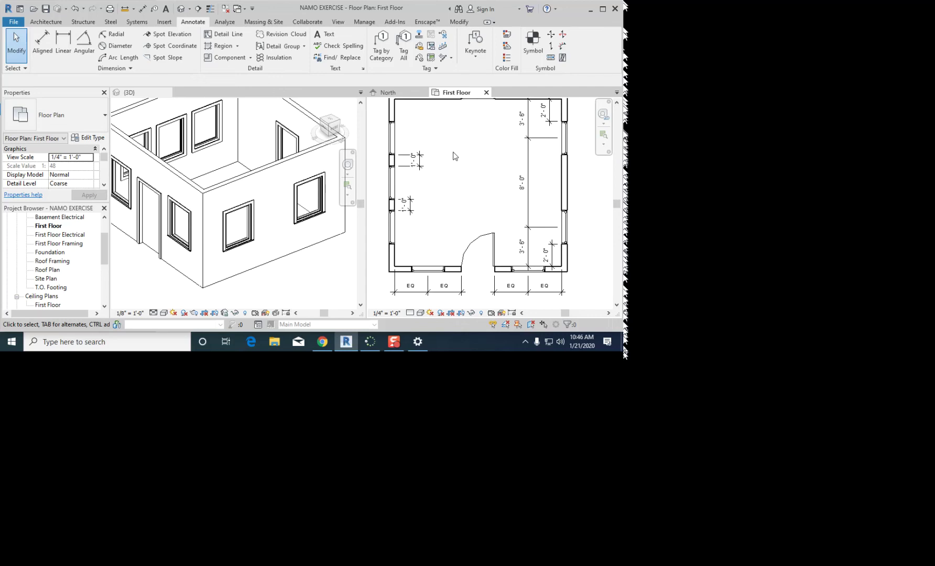
Step: Switch to Chrome, open my.slcc.edu and tile the browser beside the Revit window
left_click(323, 342)
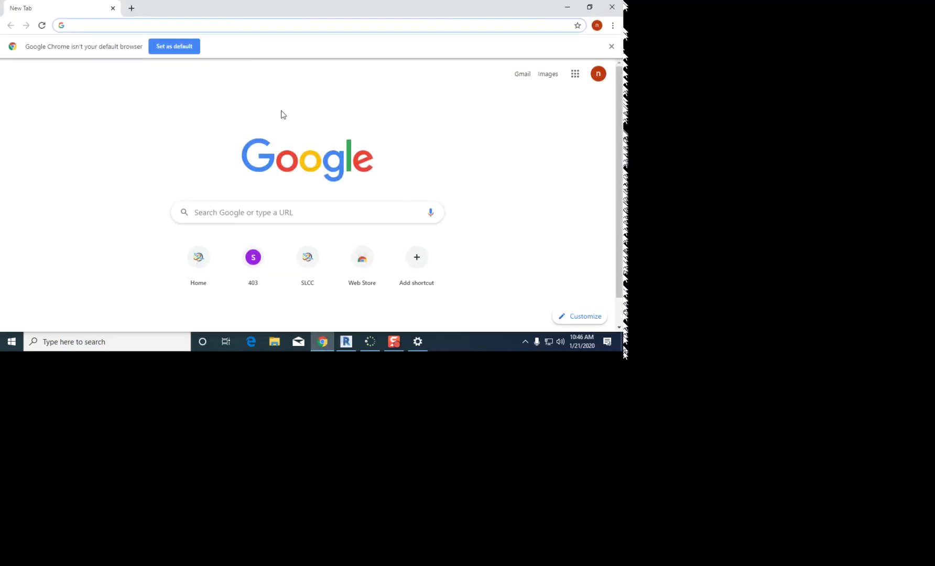
type("MY")
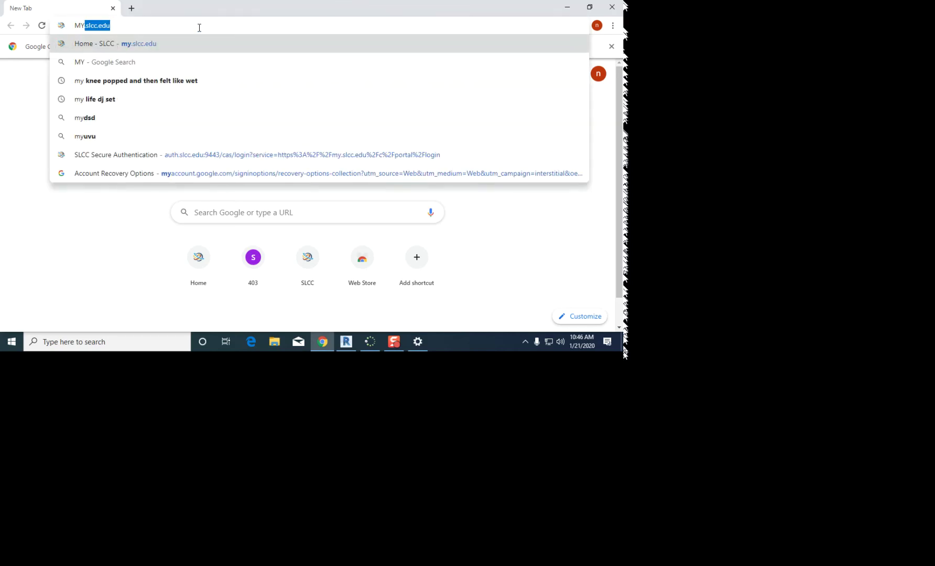
key("Return")
left_click_drag(230, 4, 624, 30)
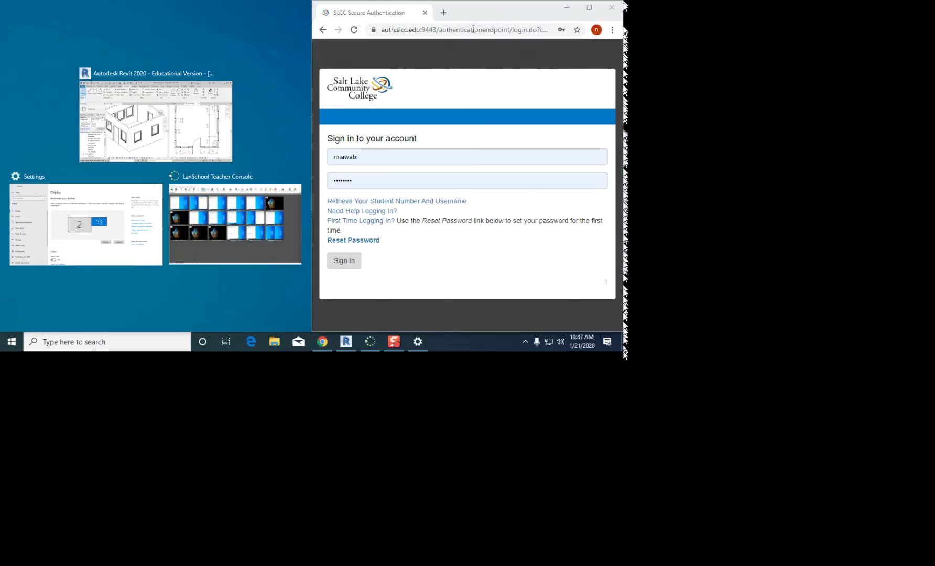
left_click(133, 106)
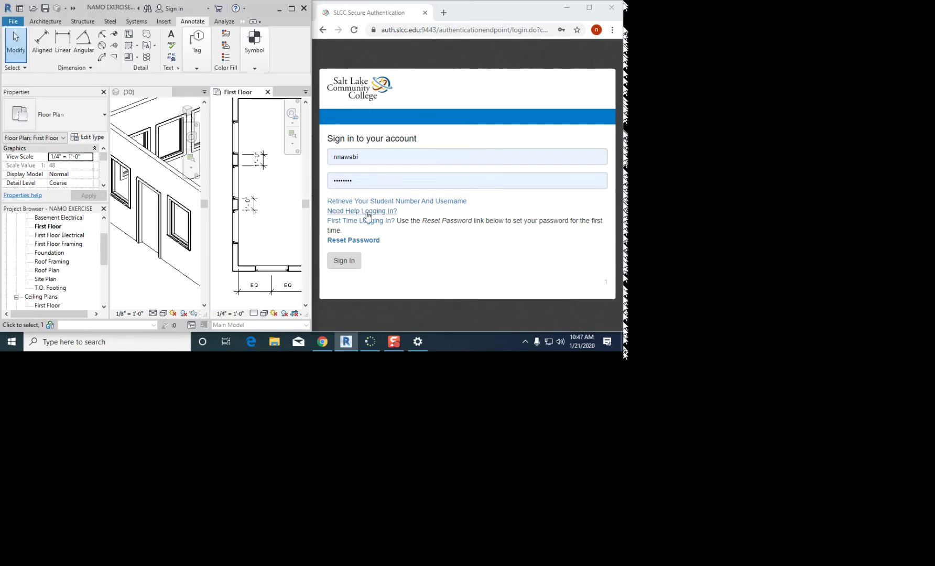
Step: Minimize Chrome and maximize the Revit window
left_click_drag(445, 11, 200, 10)
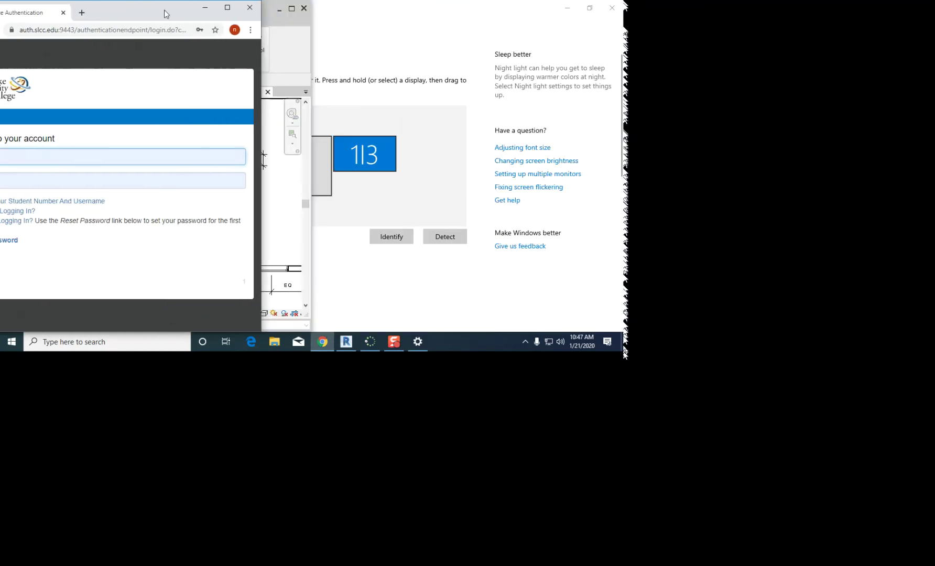
left_click(205, 9)
left_click(292, 8)
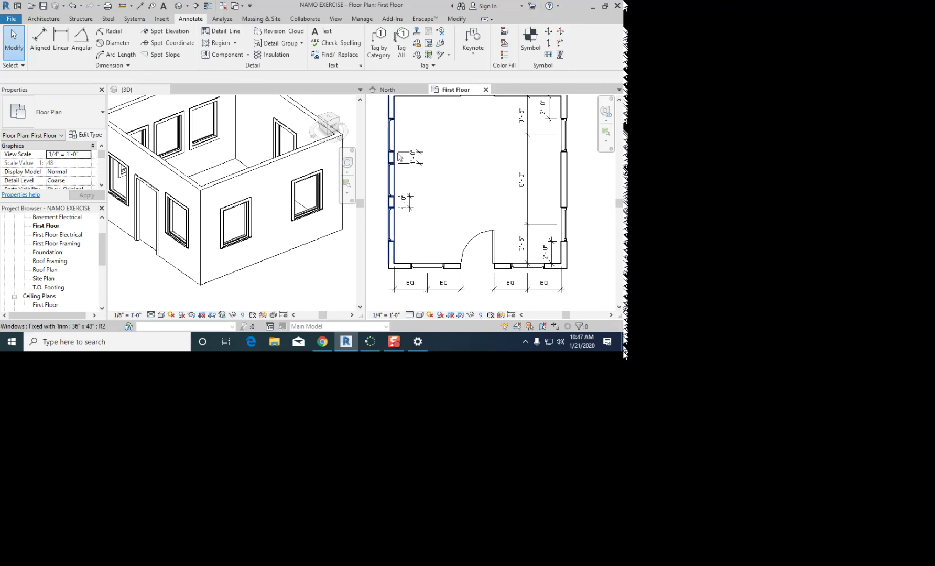
Step: Undo the west wall's 1'-0" gap edits, both gap dimensions and the deletion of its equality dimension string
scroll(394, 160, "up", 1)
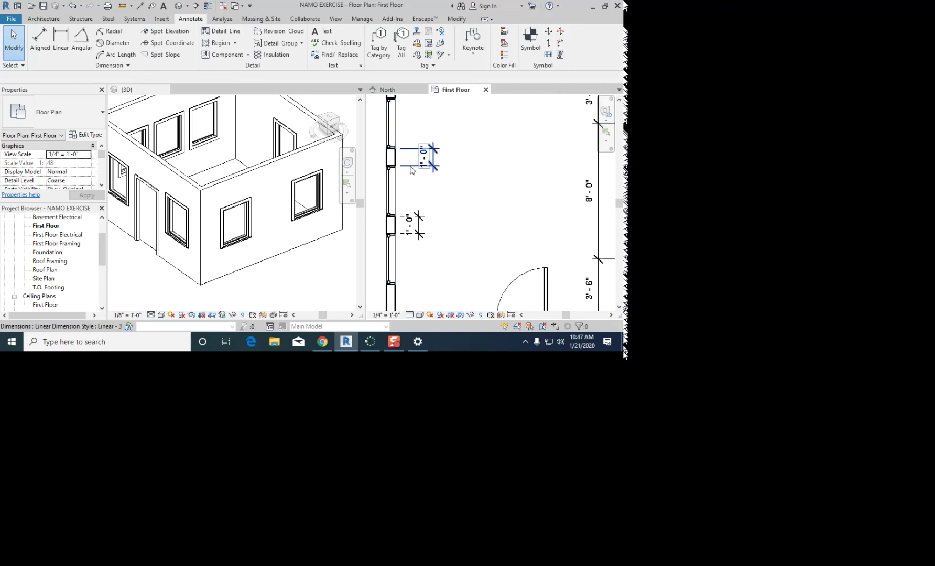
scroll(442, 185, "up", 1)
scroll(442, 185, "down", 1)
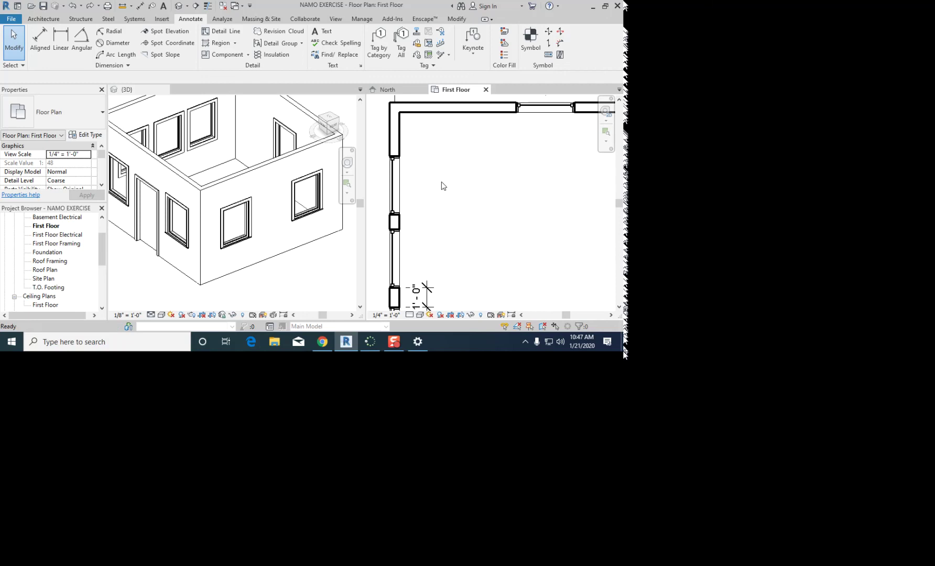
scroll(442, 185, "up", 1)
scroll(442, 186, "up", 1)
scroll(442, 185, "down", 2)
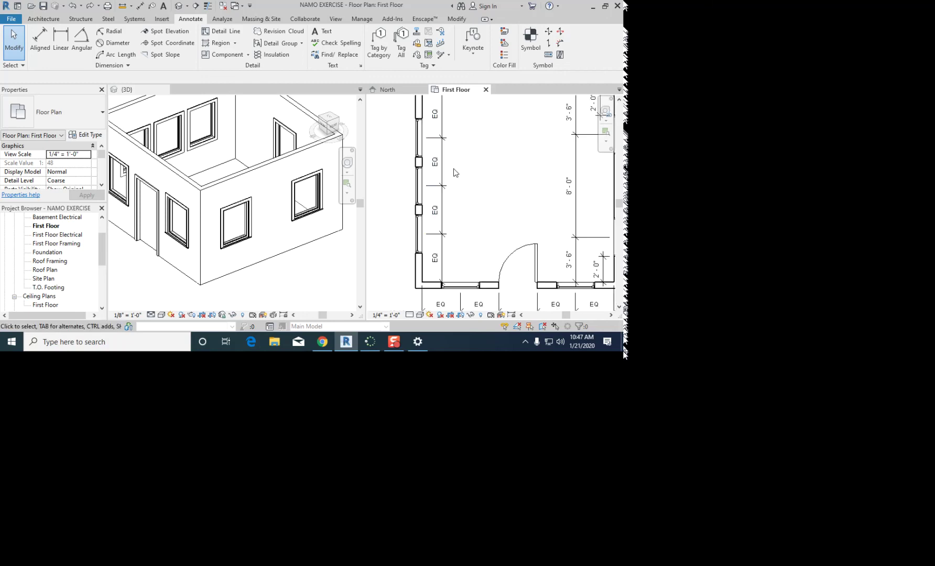
Step: Delete the west wall's equality dimension string again and unconstrain the windows
middle_click_drag(465, 154, 468, 173)
left_click(443, 170)
key("Delete")
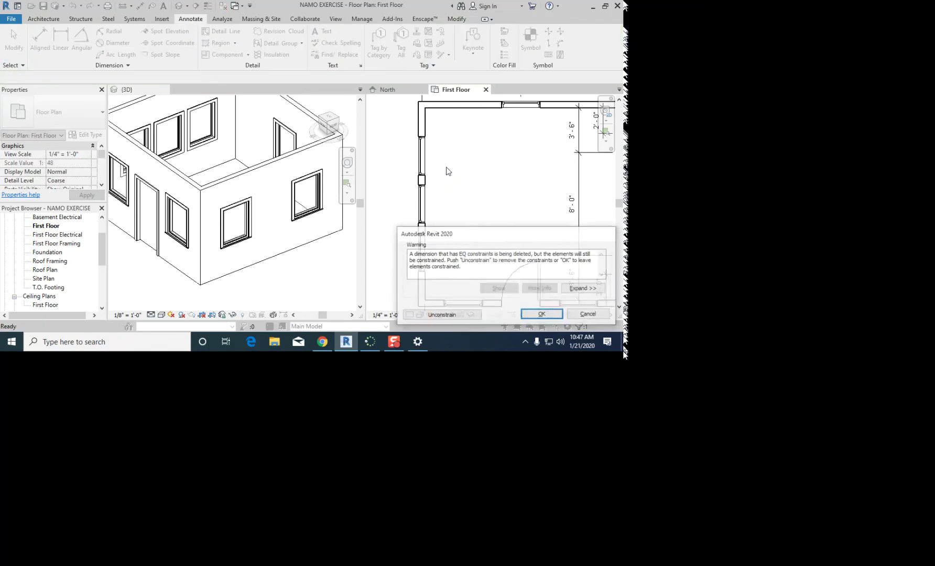
left_click(457, 316)
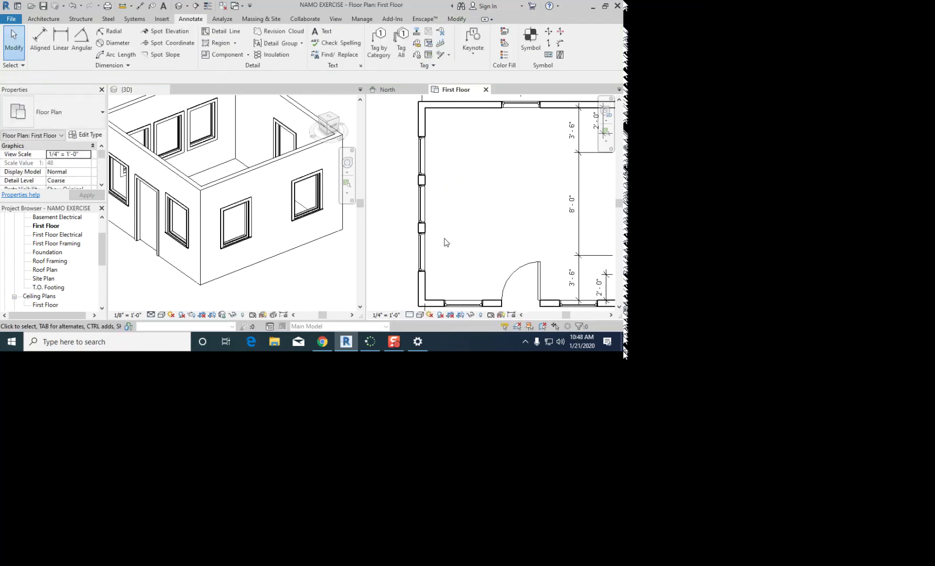
Step: Dimension the gap between the edges of the west wall's middle and southern windows with an aligned dimension
key("d")
key("i")
scroll(438, 244, "up", 5)
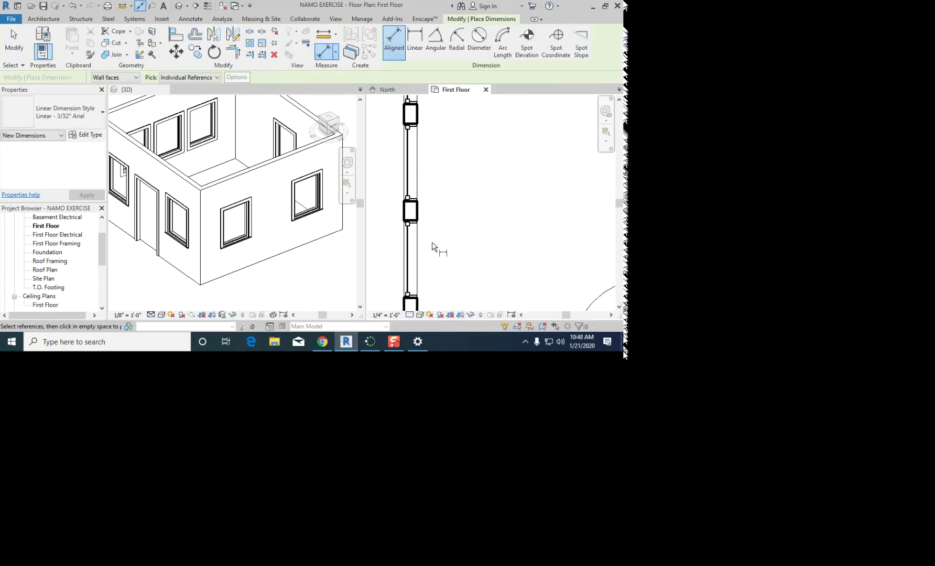
left_click(405, 183)
left_click(406, 215)
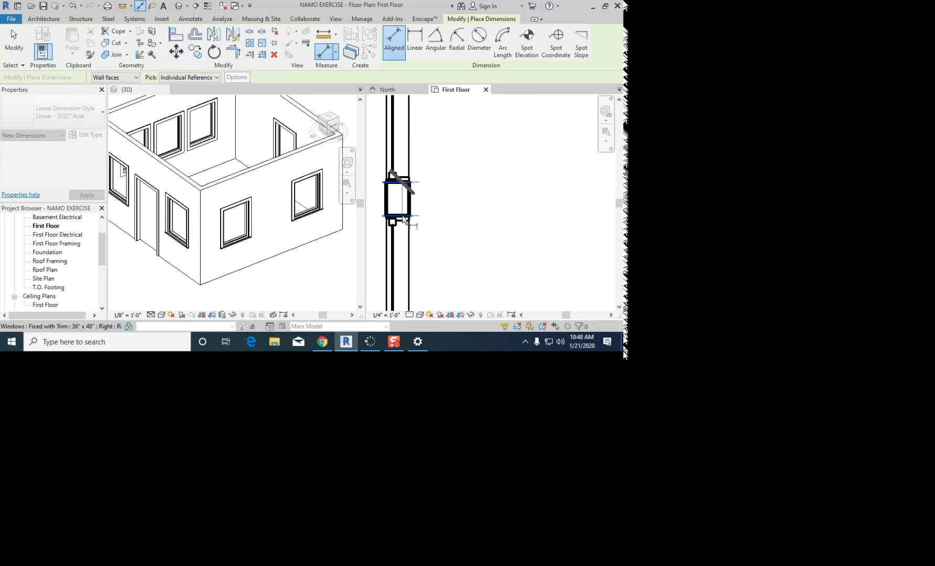
left_click(462, 257)
Step: Dimension the gap between the edges of the west wall's middle and northern windows with an aligned dimension
scroll(464, 255, "down", 2)
middle_click_drag(455, 131, 449, 186)
left_click(414, 170)
left_click(412, 148)
left_click(458, 147)
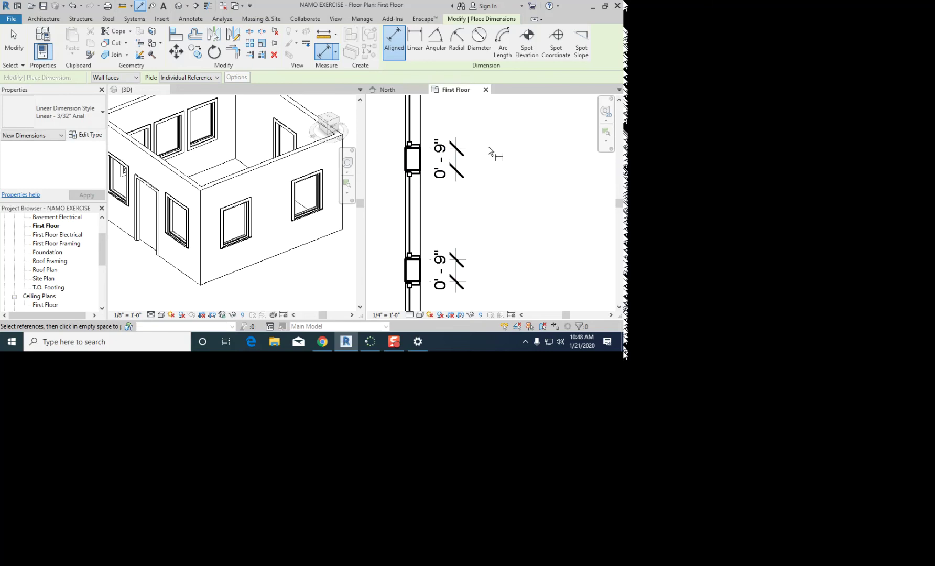
key("Escape")
scroll(491, 153, "down", 2)
scroll(489, 246, "down", 1)
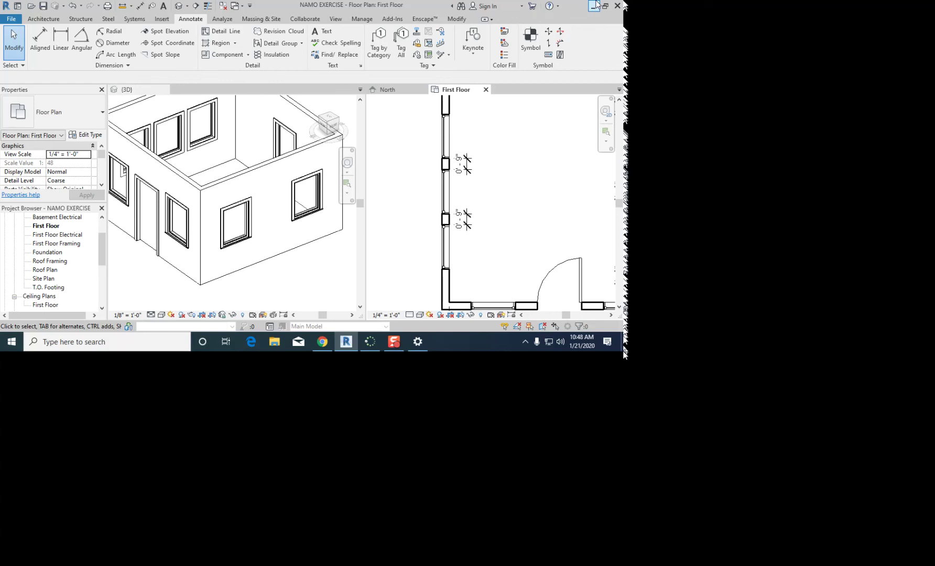
Step: Move the west wall's northern window by setting its gap dimension to the middle window to 1'-0"
left_click(444, 138)
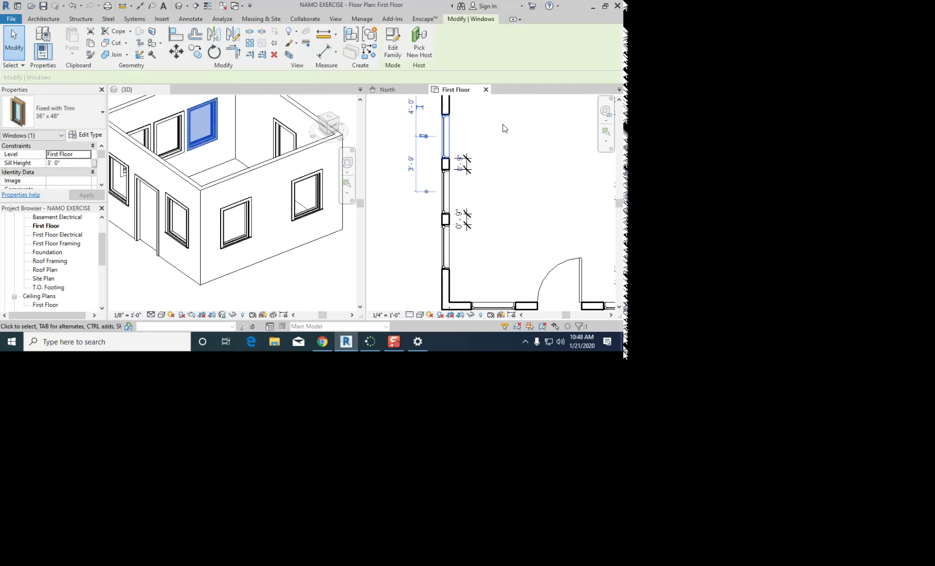
scroll(491, 176, "up", 4)
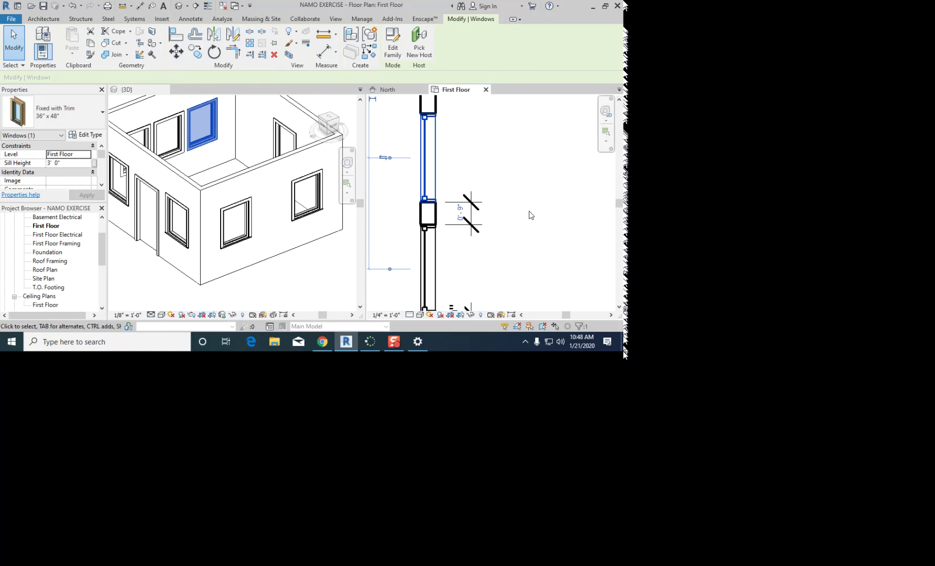
left_click(461, 213)
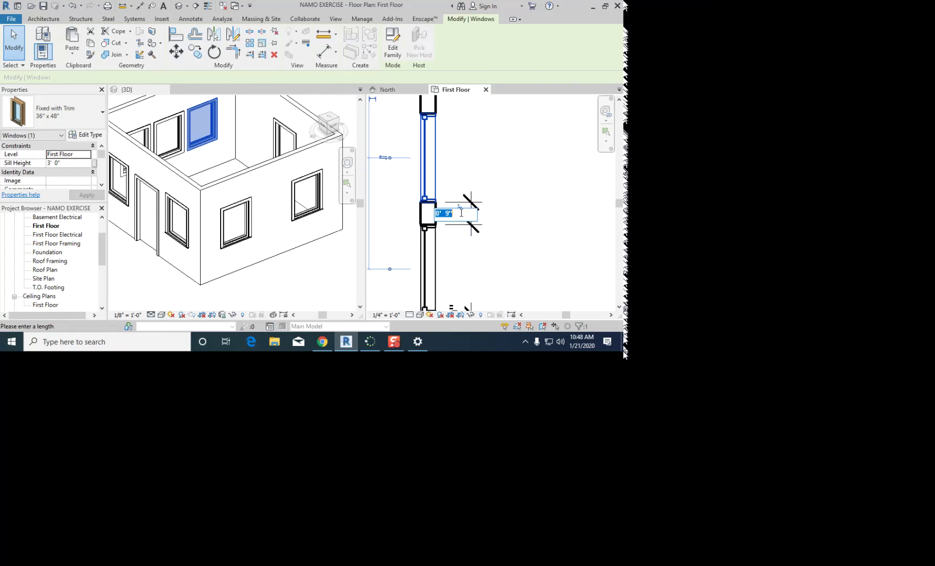
type("1")
key("Return")
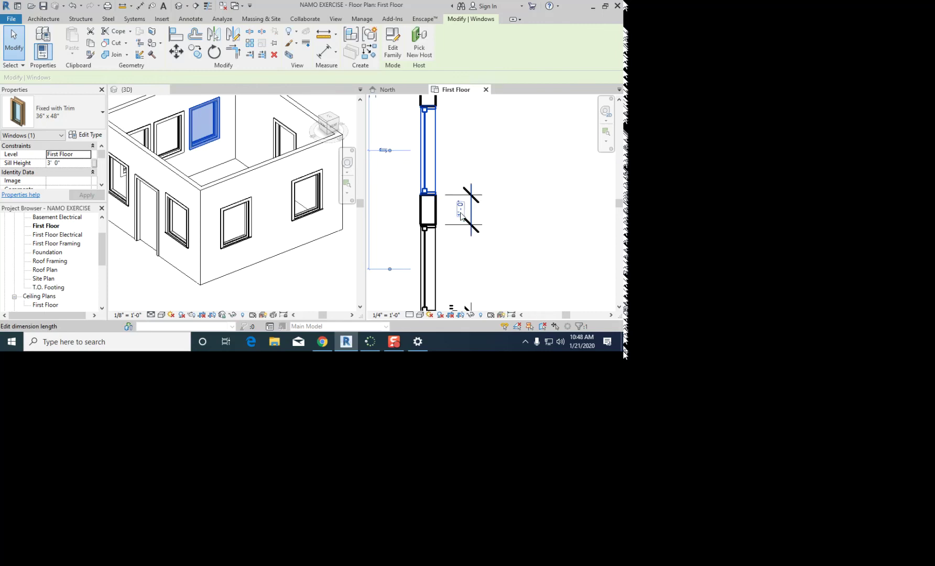
left_click(510, 174)
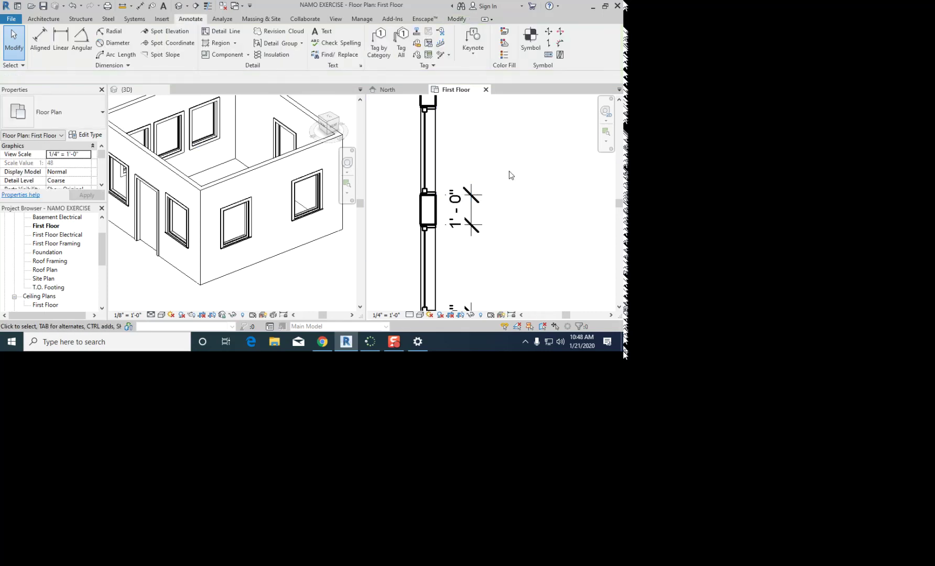
scroll(511, 174, "down", 2)
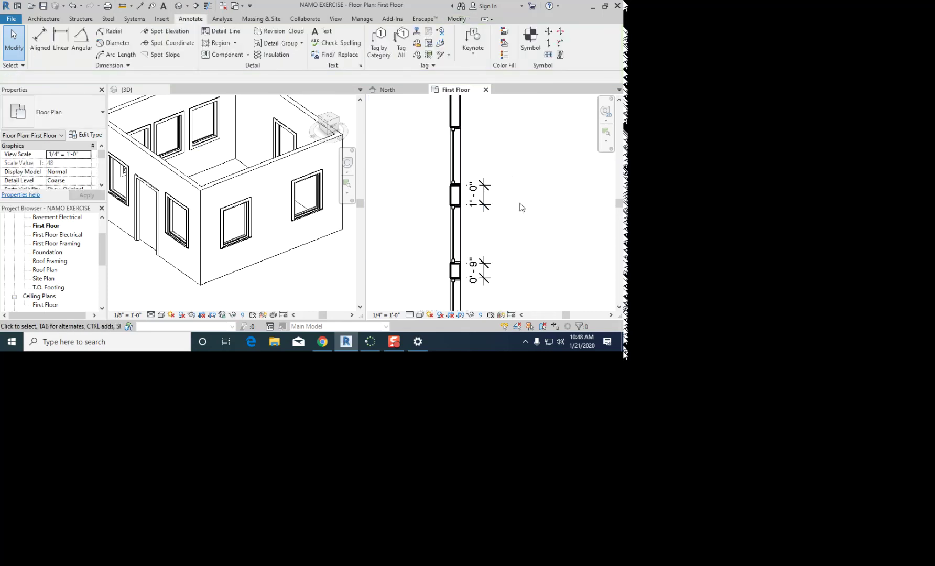
middle_click_drag(523, 208, 521, 187)
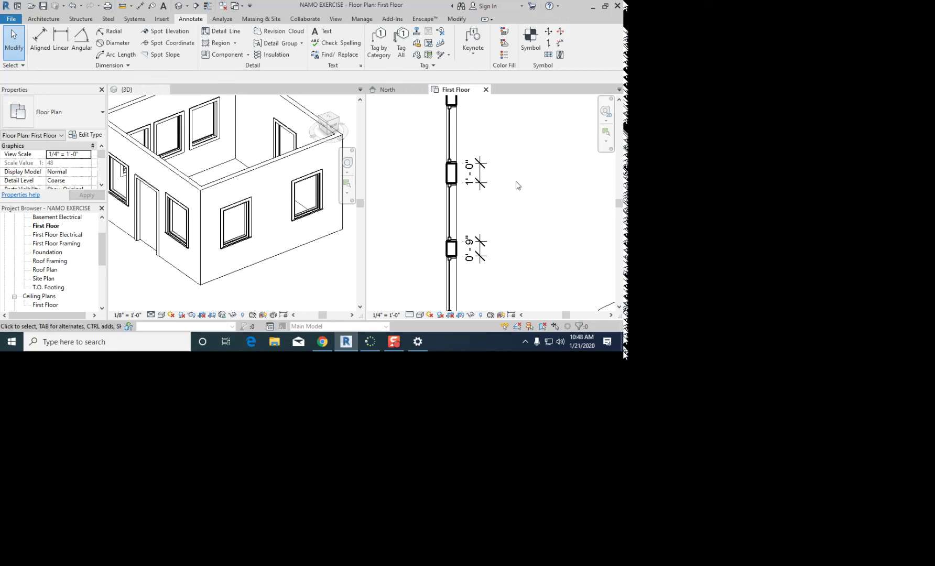
Step: Delete the gap dimension between the west wall's middle and northern windows
scroll(517, 185, "up", 2)
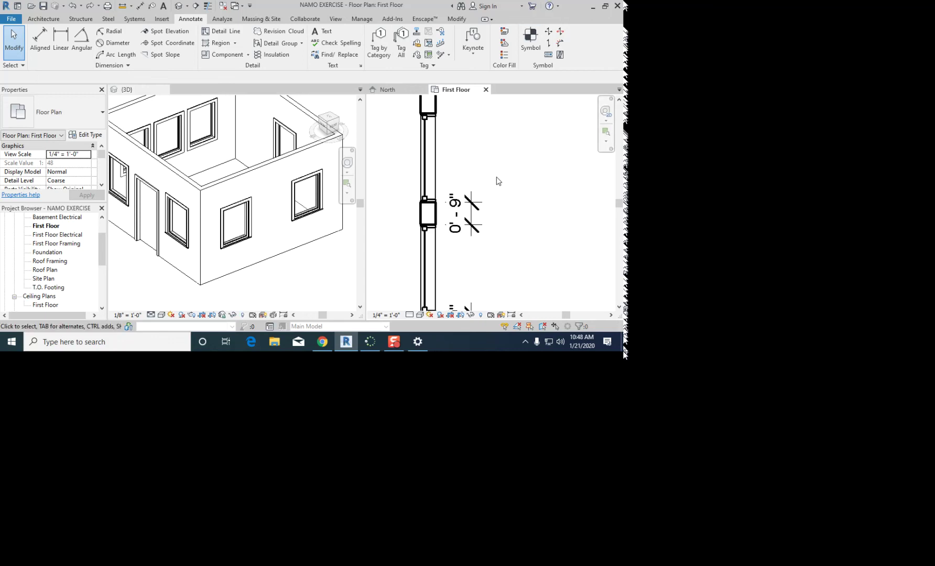
left_click(434, 161)
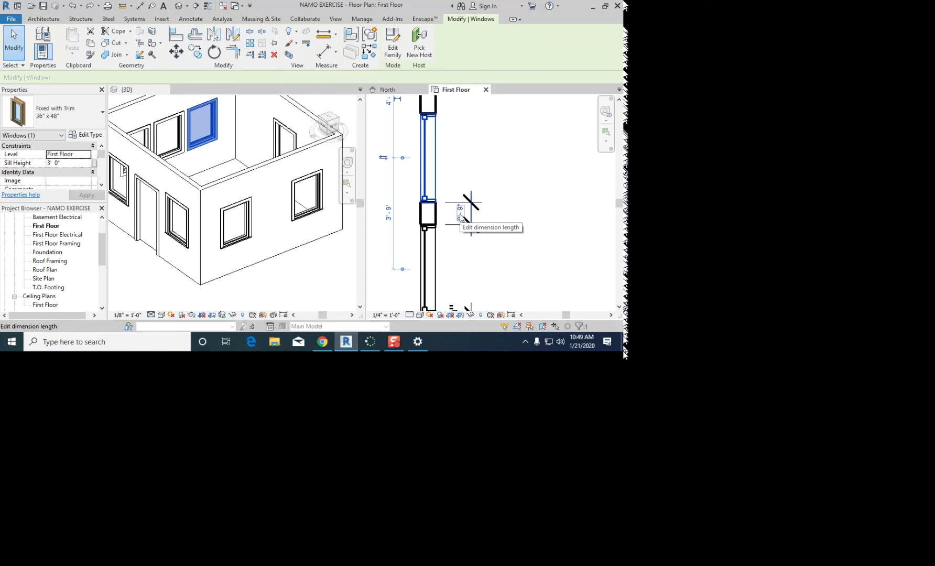
scroll(461, 216, "up", 1)
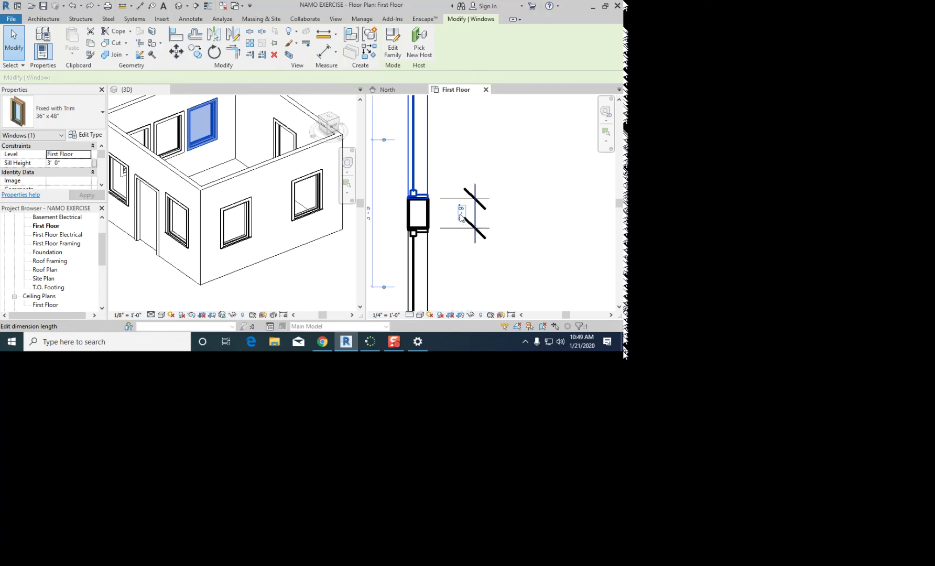
scroll(462, 218, "up", 2)
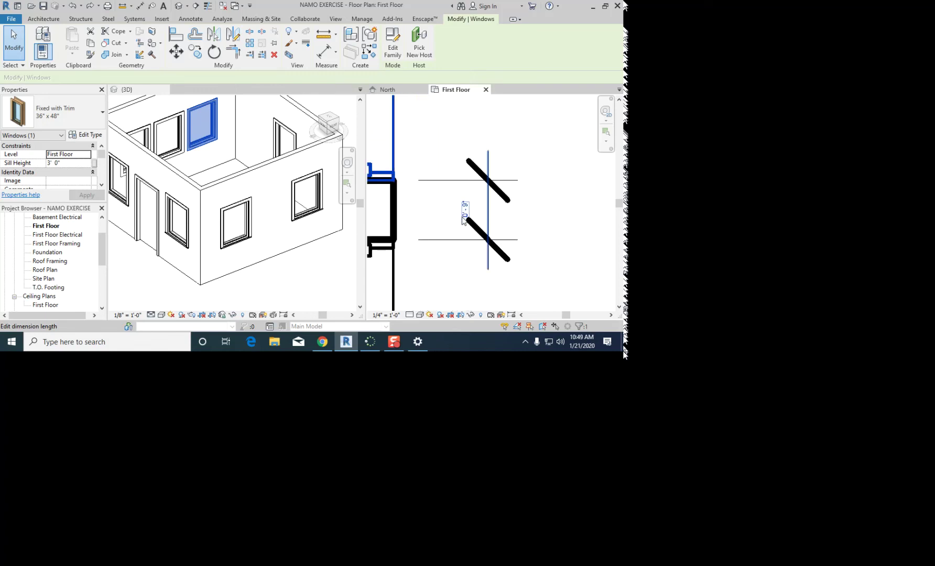
left_click(465, 211)
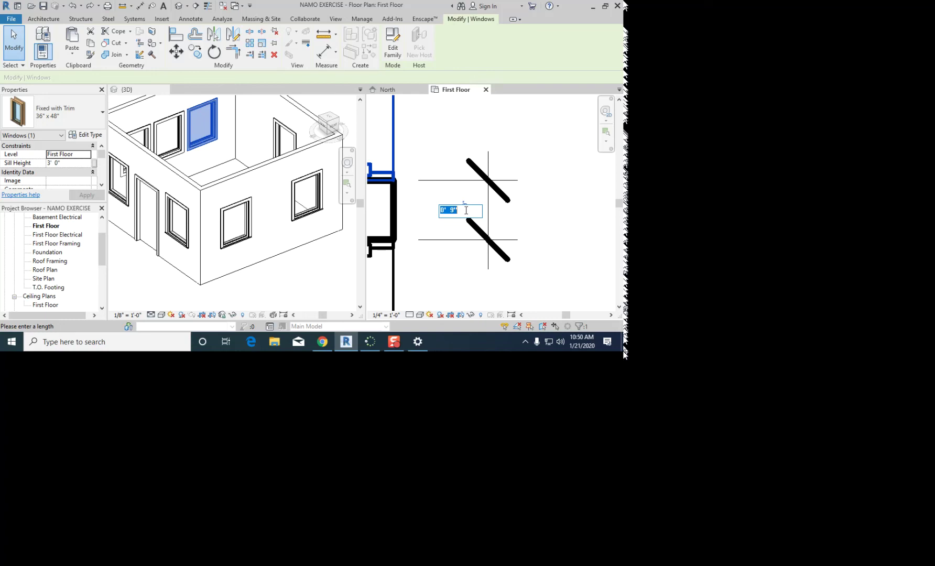
left_click(520, 156)
left_click(476, 170)
key("Escape")
scroll(477, 170, "down", 4)
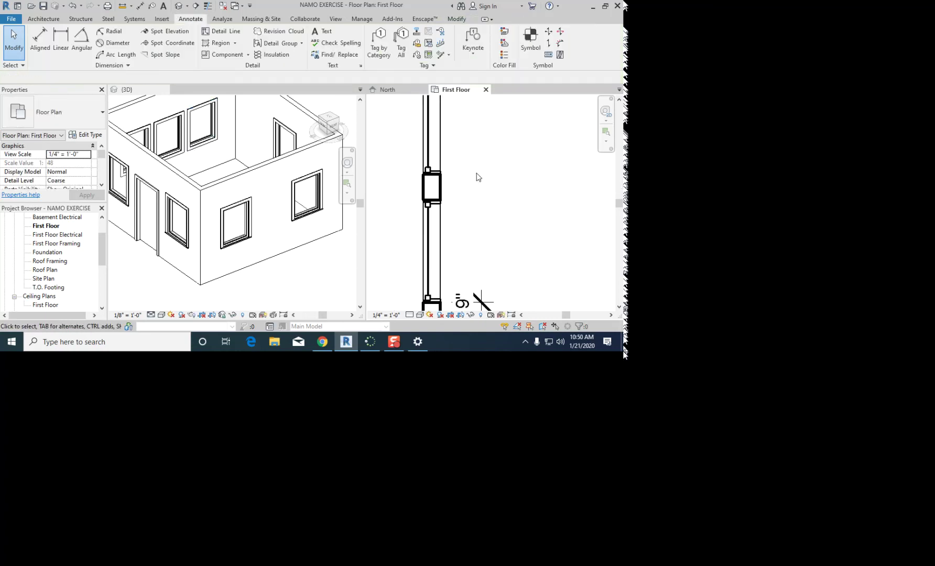
Step: Recreate the aligned dimension across the gap between the edges of the west wall's middle and northern windows
key("d")
key("i")
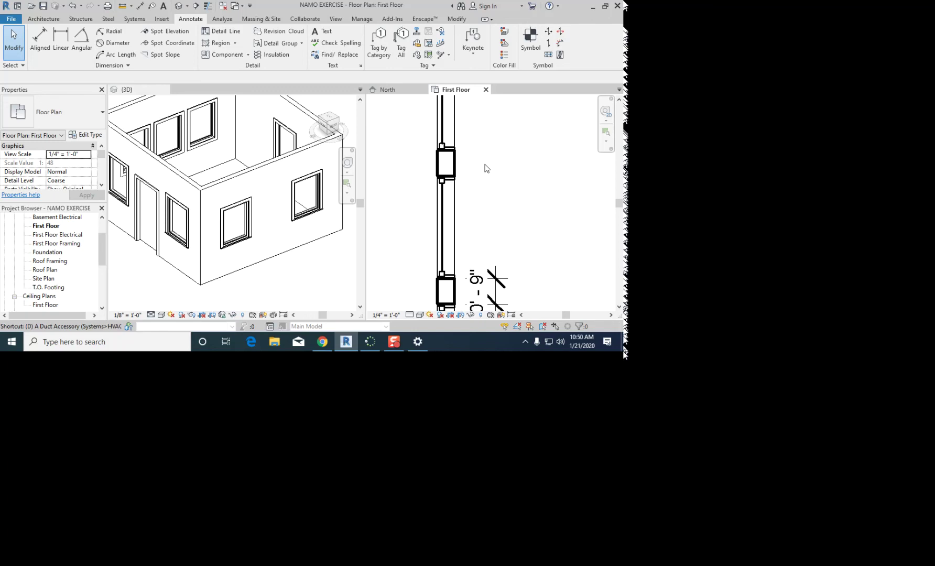
scroll(467, 168, "up", 1)
left_click(446, 154)
left_click(440, 141)
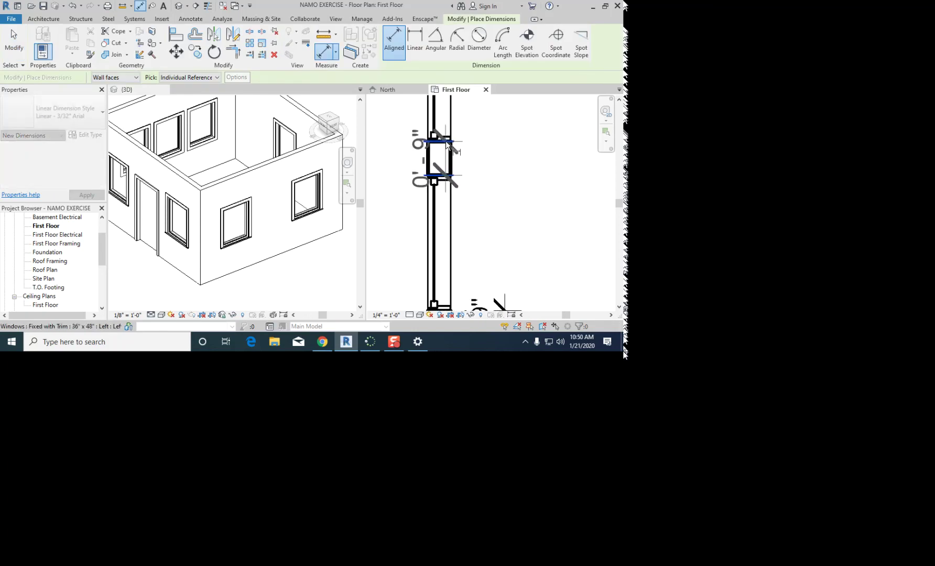
left_click(522, 147)
key("Escape")
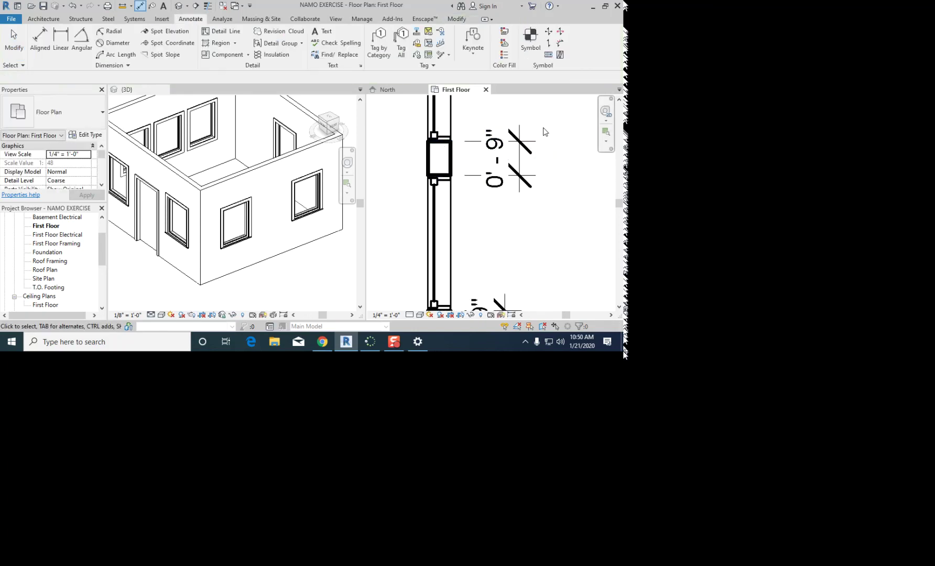
Step: Set the recreated gap dimension to 1'-0" by moving the west wall's northern window
scroll(533, 169, "down", 1)
middle_click_drag(533, 169, 507, 218)
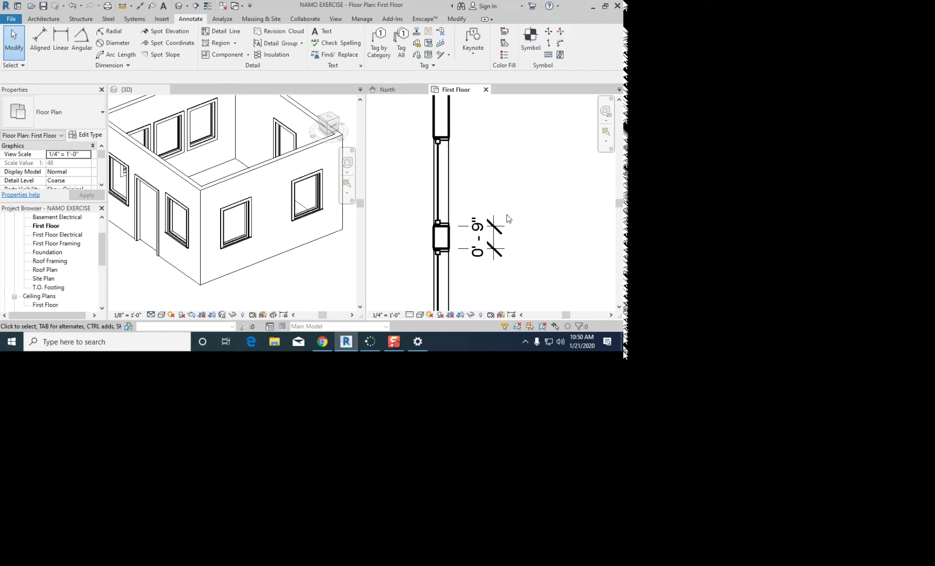
left_click(438, 204)
left_click(478, 238)
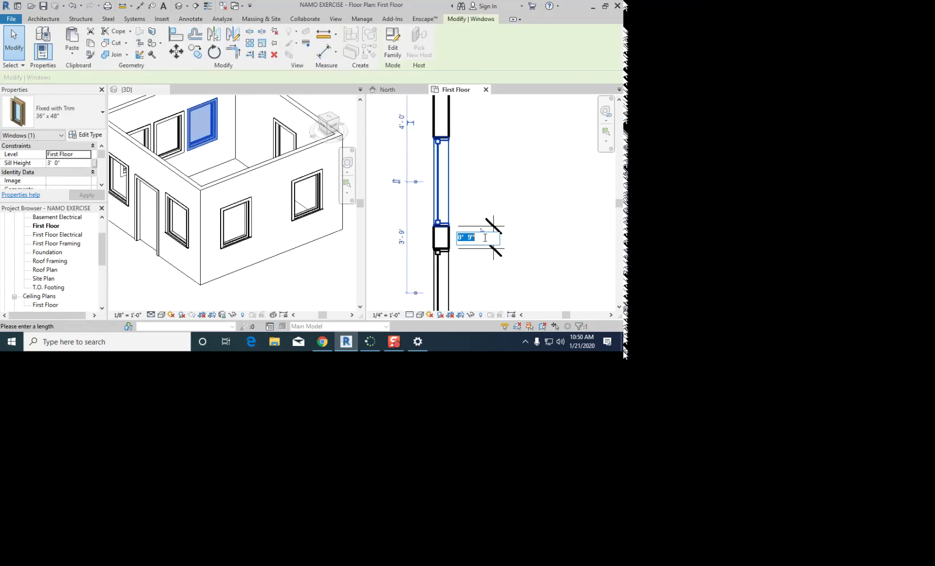
type("1")
key("Return")
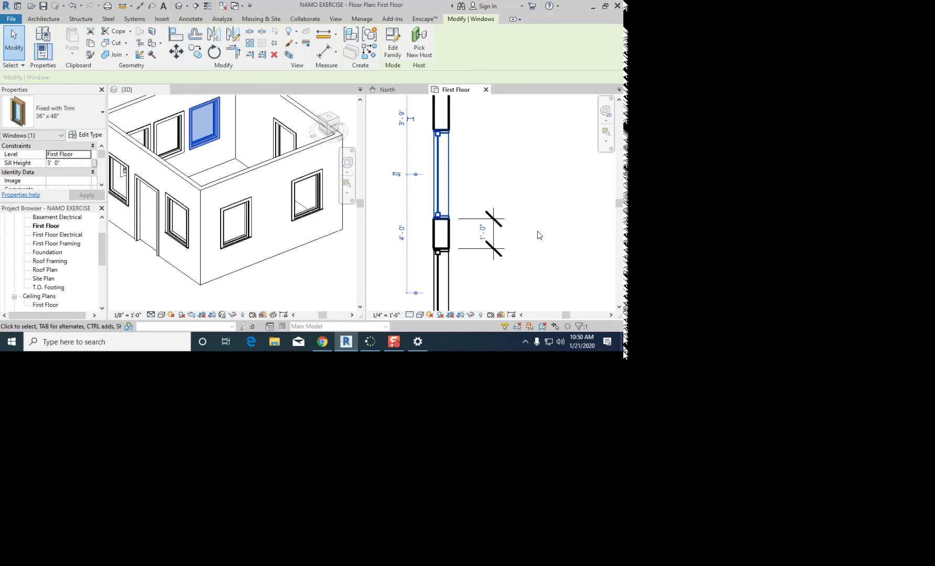
left_click(544, 224)
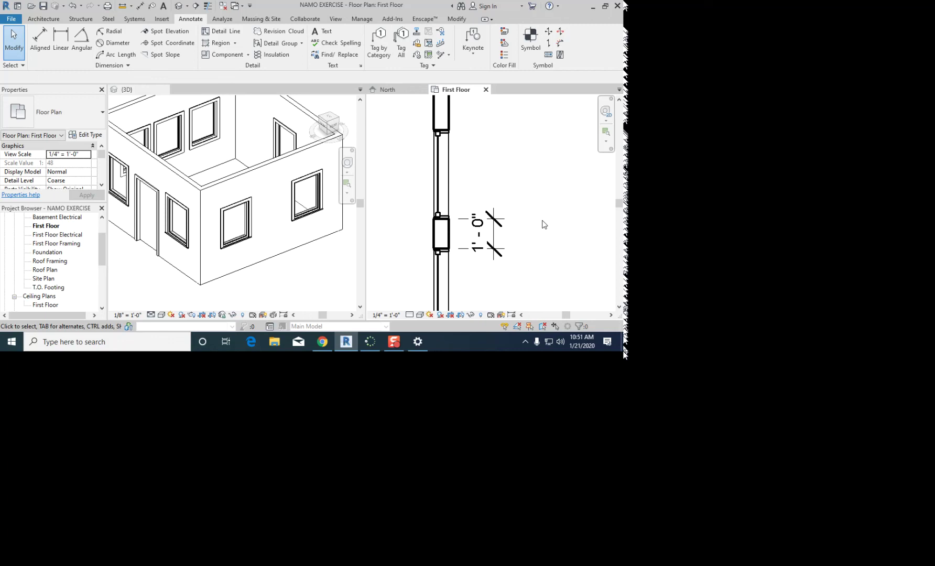
Step: Delete both gap dimensions between the west wall's windows
scroll(515, 186, "down", 5)
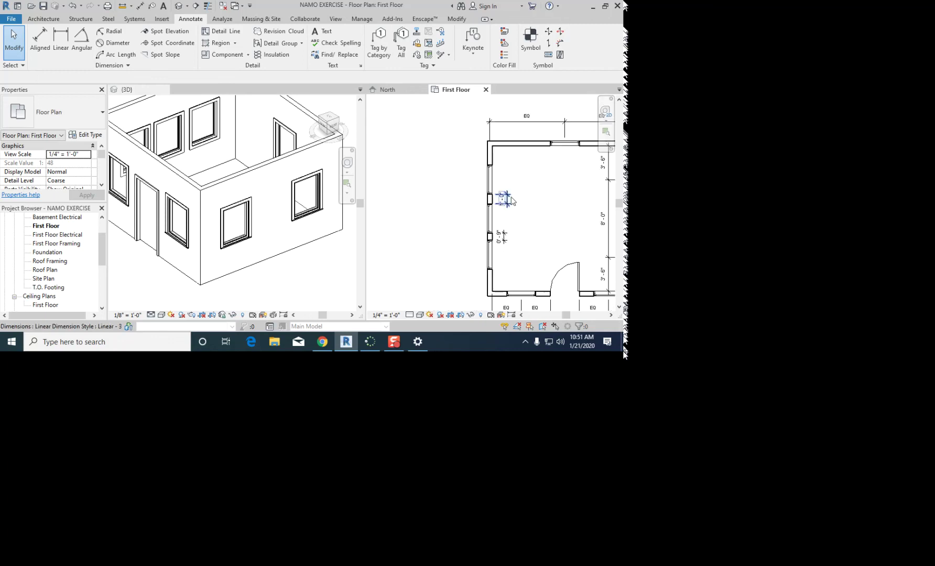
left_click(508, 199)
key("Delete")
left_click(503, 233)
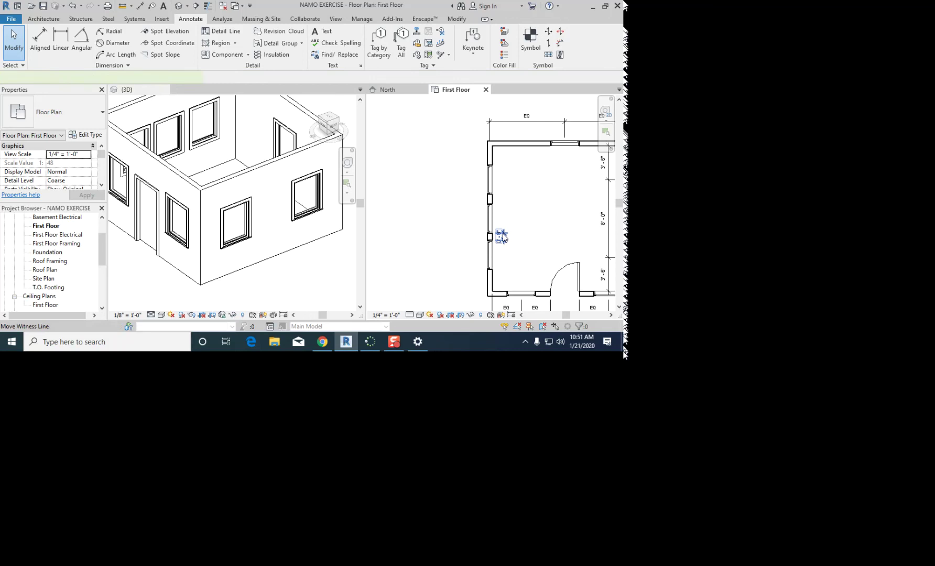
key("Delete")
scroll(501, 281, "up", 2)
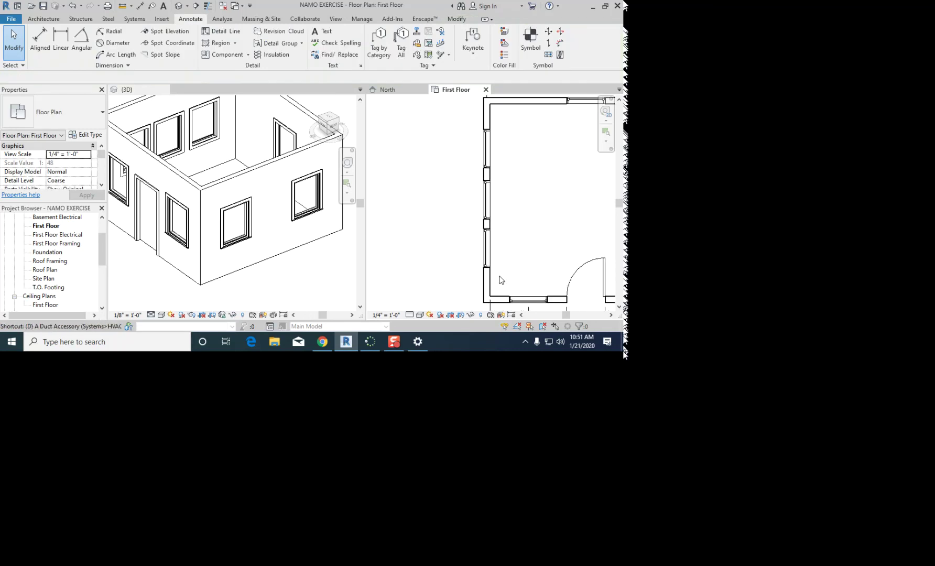
key("d")
key("i")
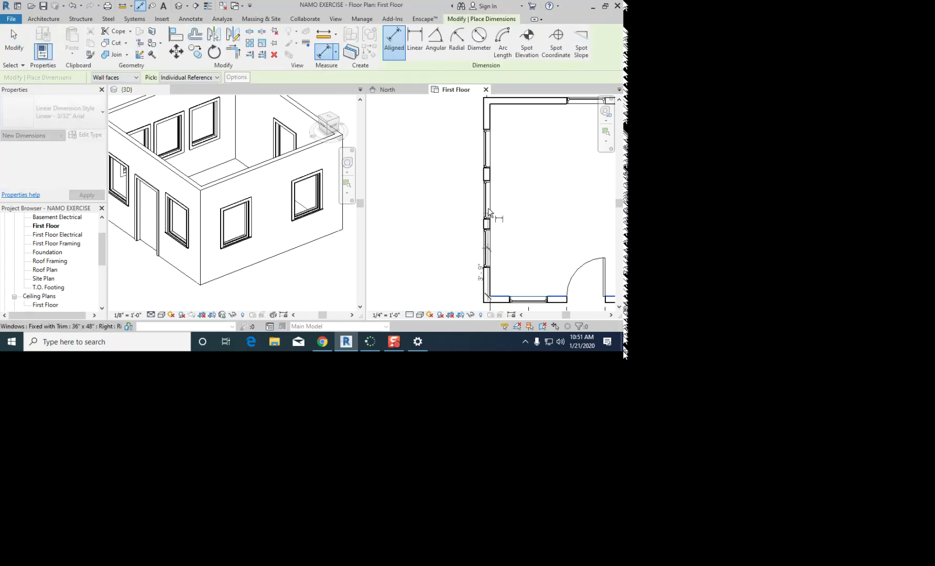
left_click(488, 201)
left_click(488, 146)
key("ctrl+z")
Step: Place an aligned dimension string between the south and north walls' inner faces through the west wall's three window centers, and make its segments equal
left_click(498, 295)
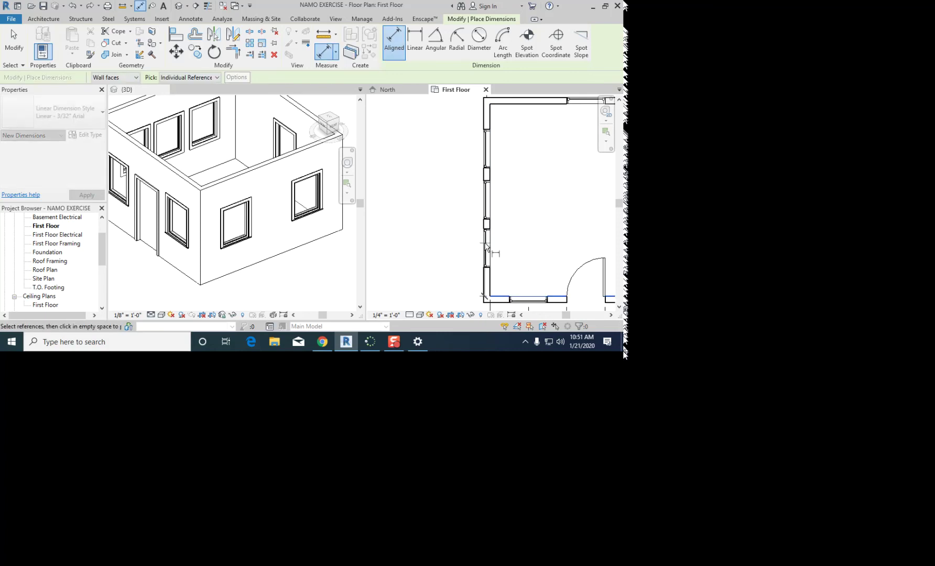
left_click(487, 247)
left_click(487, 199)
left_click(486, 151)
left_click(504, 103)
middle_click_drag(511, 139, 490, 189)
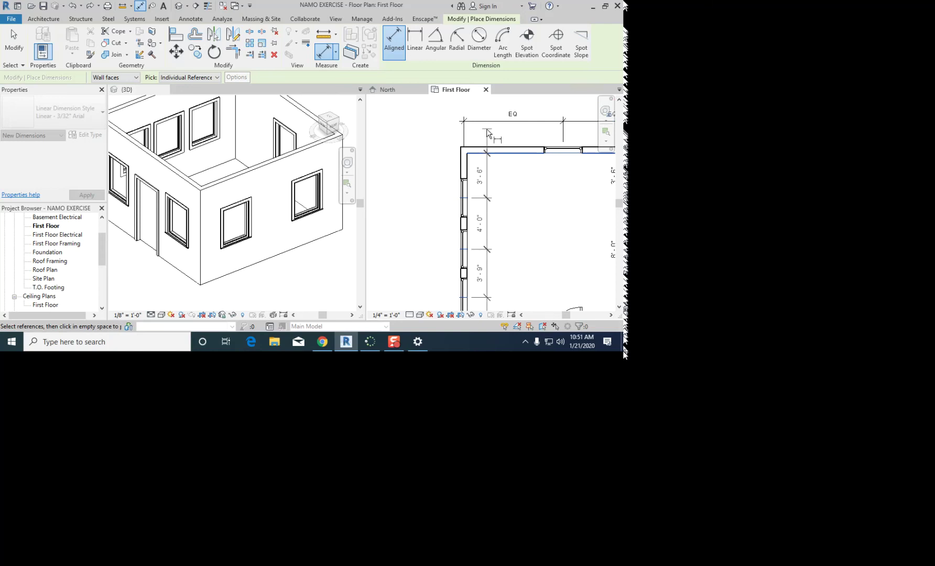
left_click(487, 129)
scroll(489, 132, "down", 3)
scroll(512, 226, "up", 2)
key("Escape")
key("Escape")
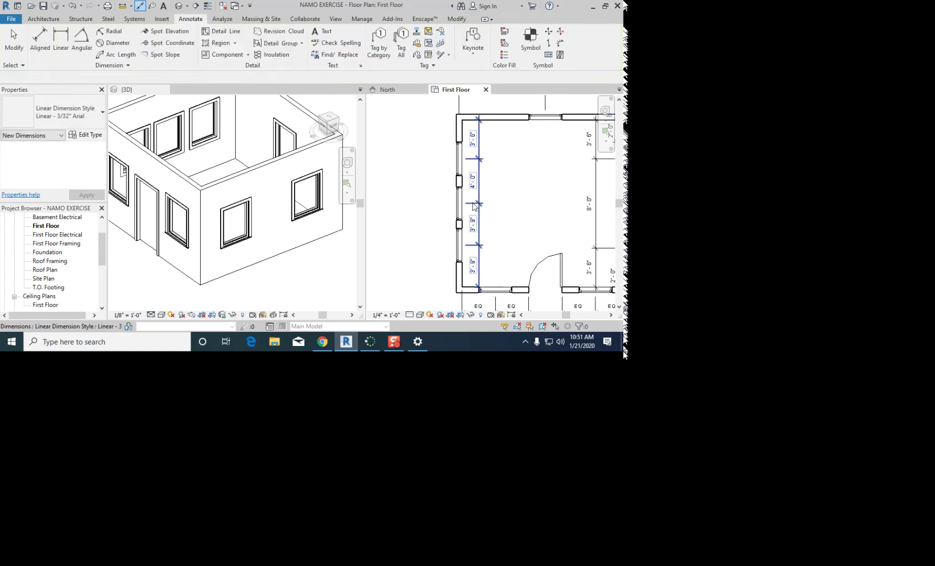
left_click(474, 206)
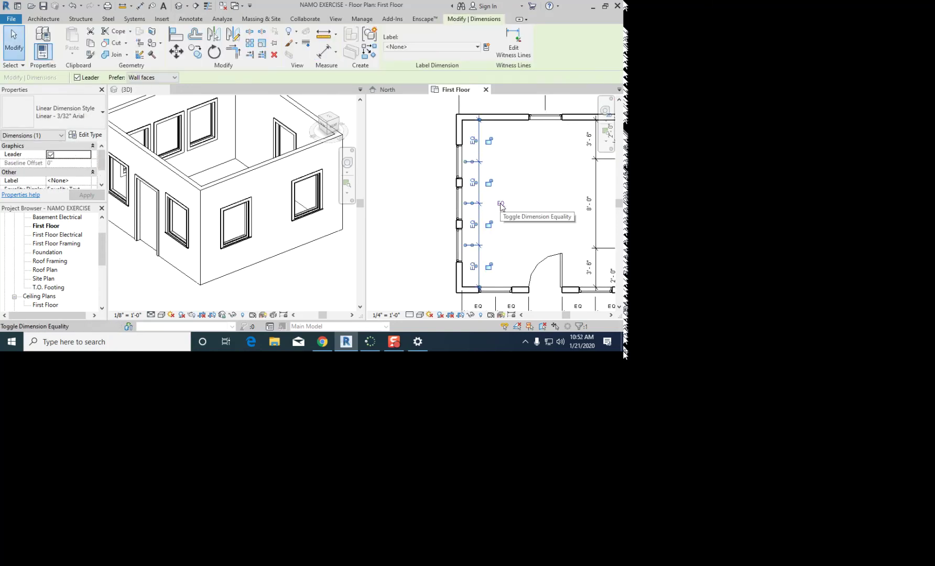
left_click(501, 205)
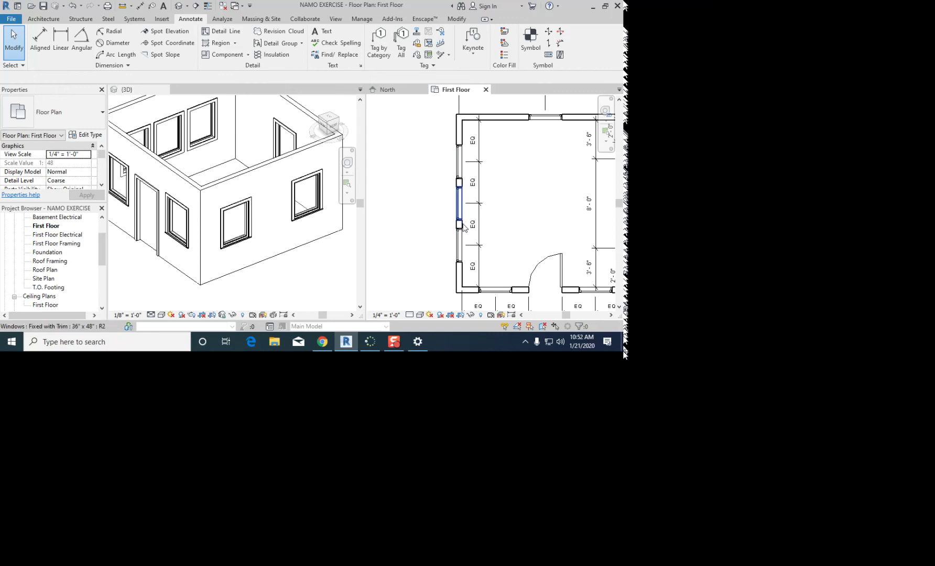
Step: Delete the west wall's new equality dimension string while keeping its elements constrained
left_click(481, 195)
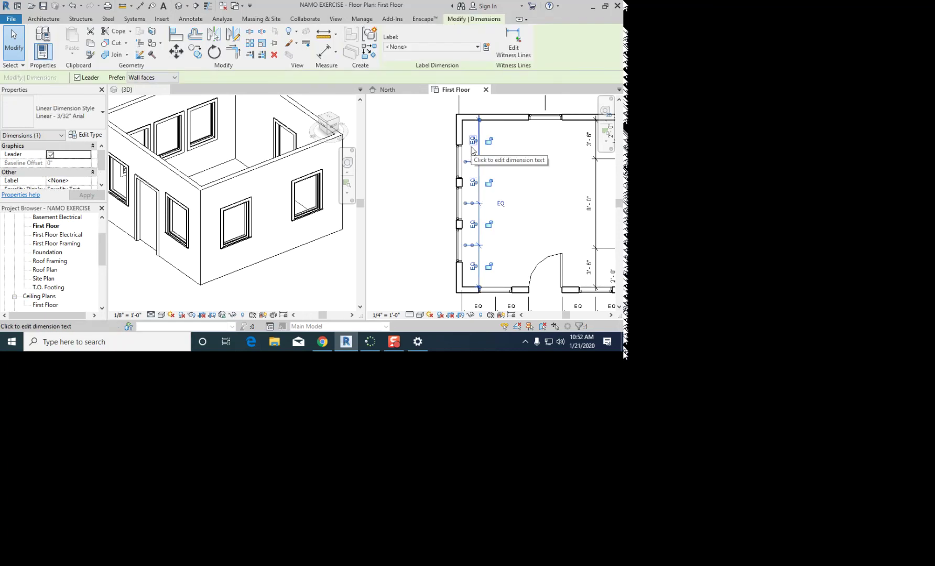
key("Delete")
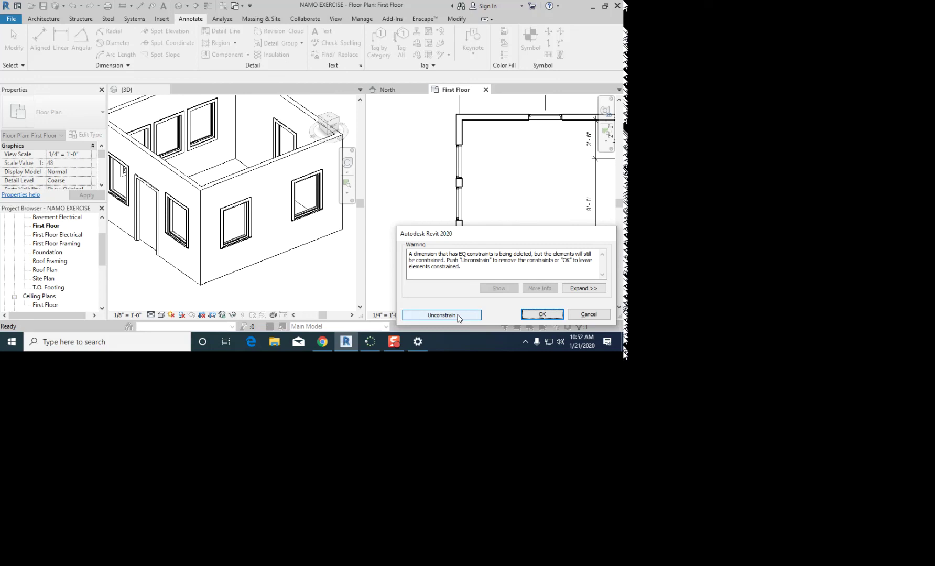
left_click(542, 315)
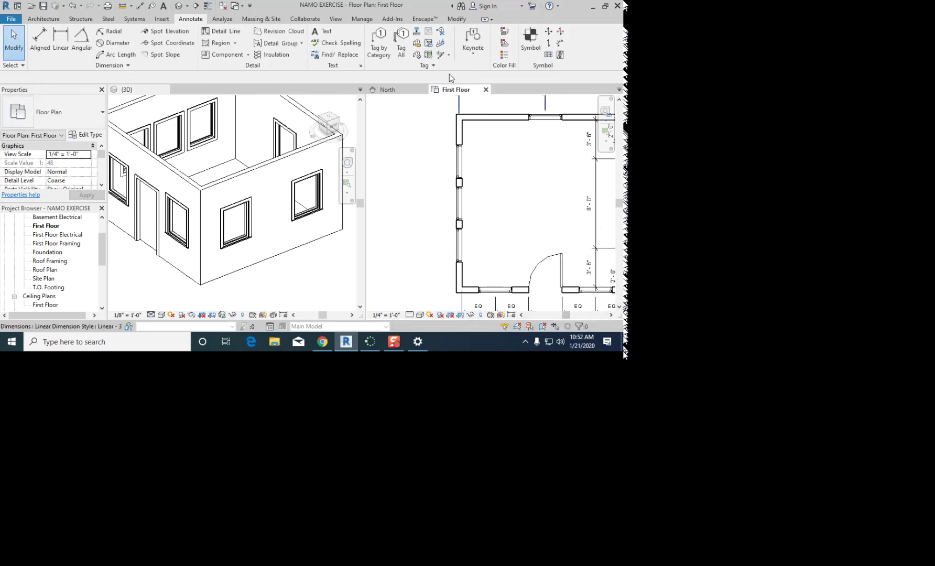
Step: Dimension the gap between the facing edges of two adjacent west wall windows with an aligned dimension
scroll(476, 167, "up", 3)
key("d")
key("i")
scroll(460, 190, "up", 3)
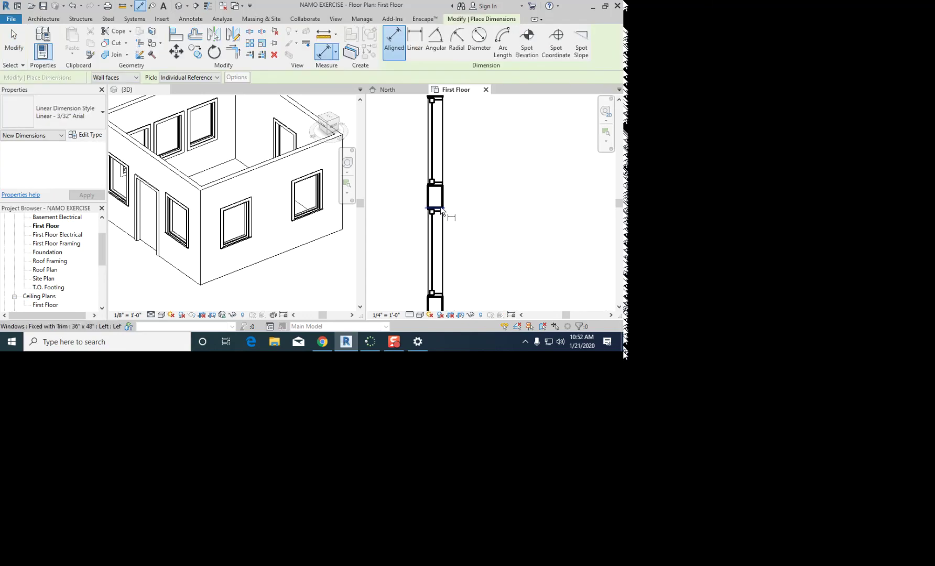
left_click(496, 196)
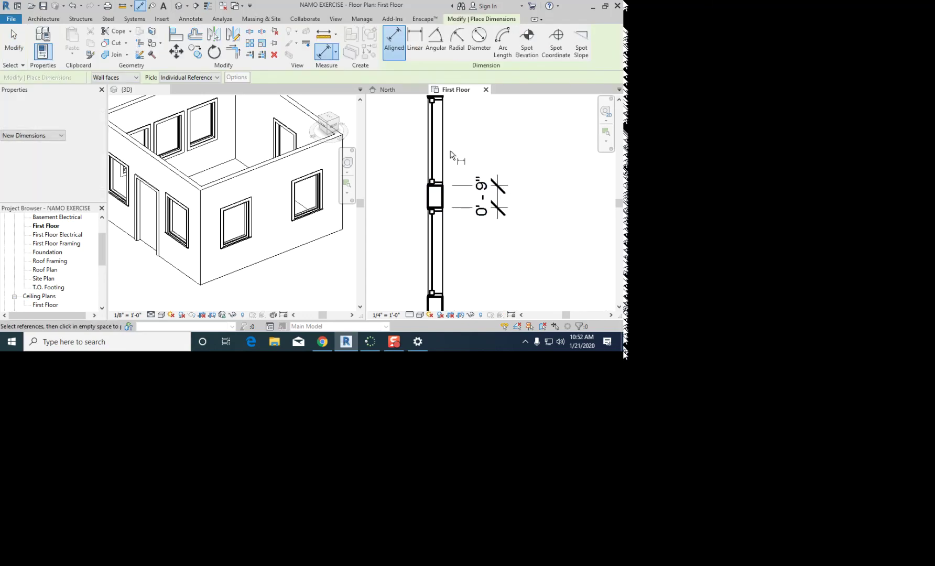
key("Escape")
left_click(483, 204)
Step: Delete the gap dimension between the two adjacent west wall windows
key("d")
key("i")
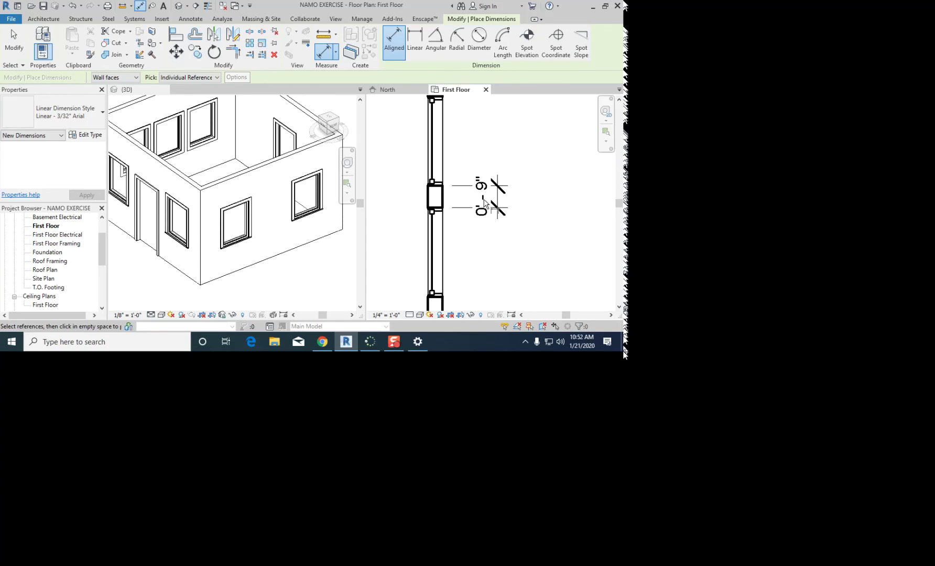
key("Escape")
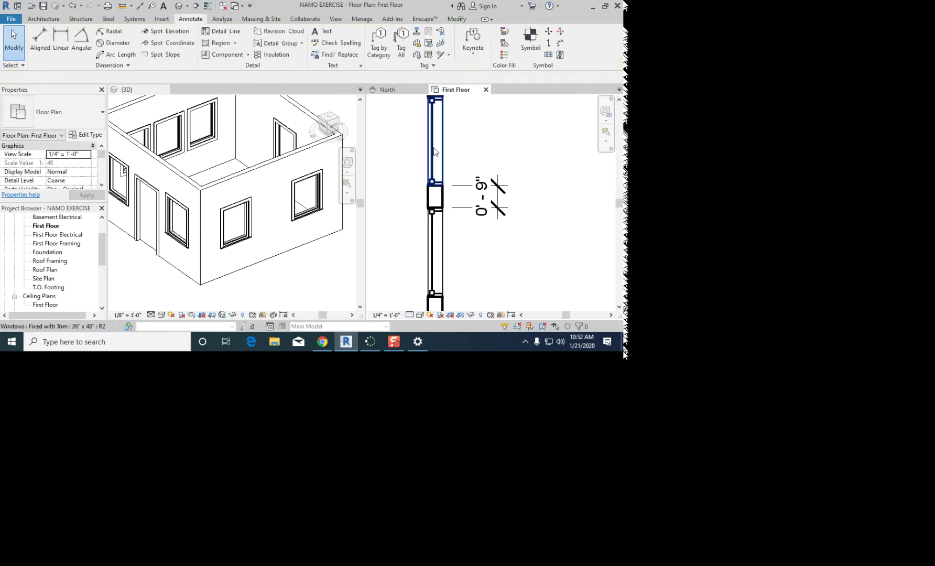
left_click(487, 204)
key("d")
key("i")
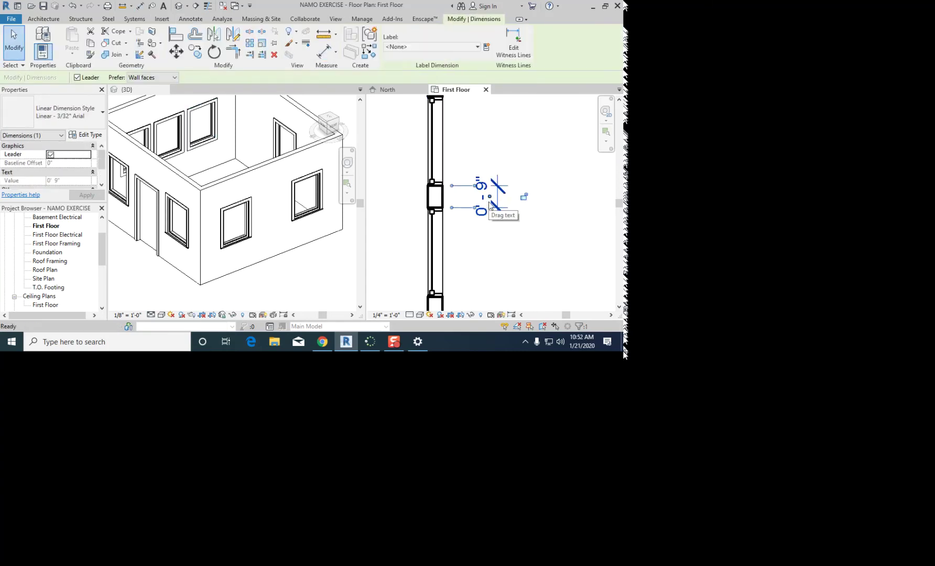
key("Escape")
scroll(479, 184, "down", 1)
scroll(479, 184, "down", 1)
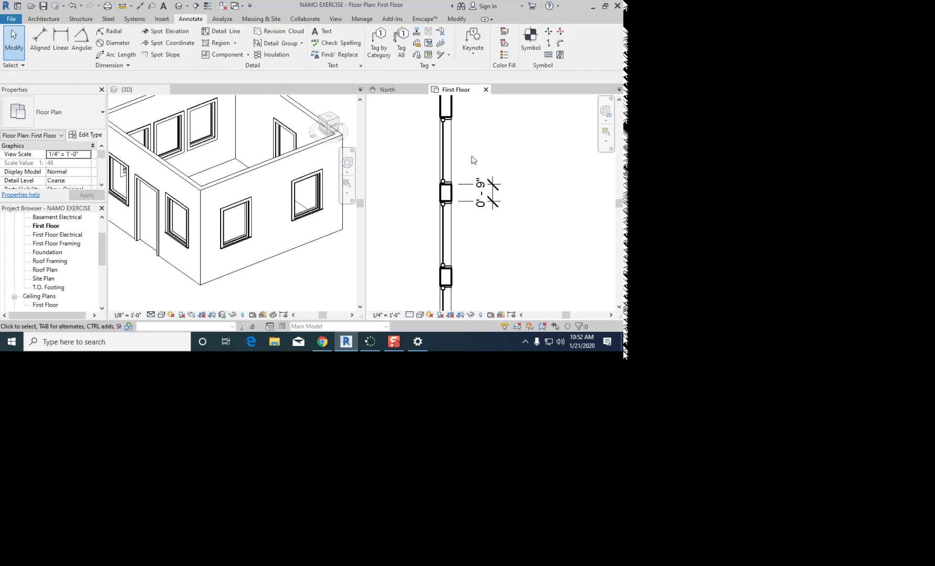
left_click(467, 188)
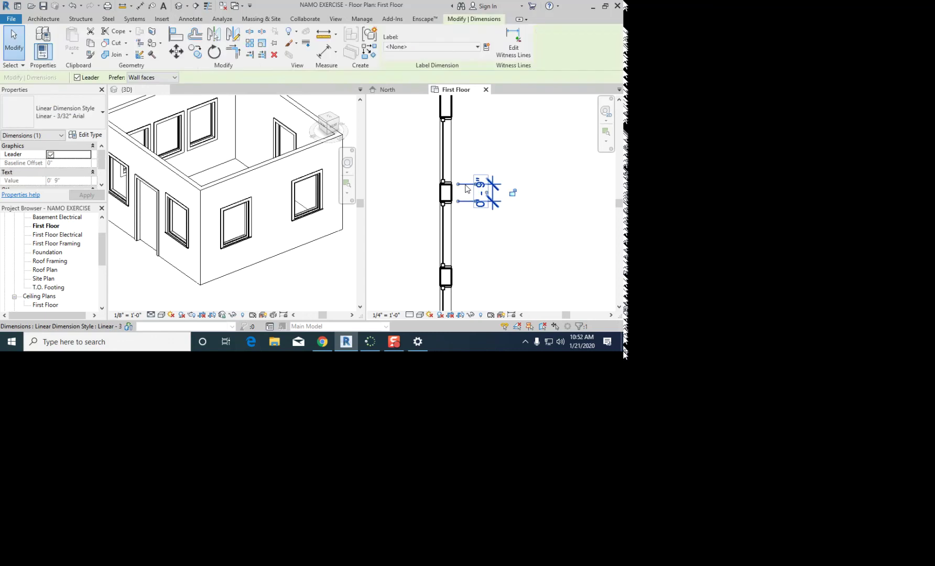
key("Delete")
Step: Move the northernmost west wall window farther north and remove the constraints that block the move
scroll(463, 148, "down", 1)
middle_click_drag(462, 148, 443, 192)
left_click(429, 190)
scroll(429, 190, "up", 3)
left_click_drag(424, 195, 424, 174)
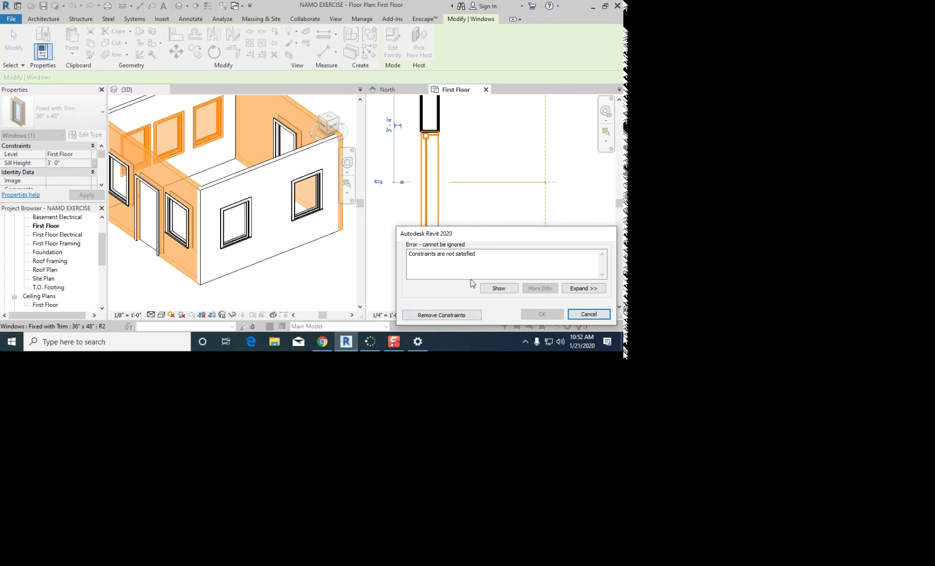
left_click(464, 316)
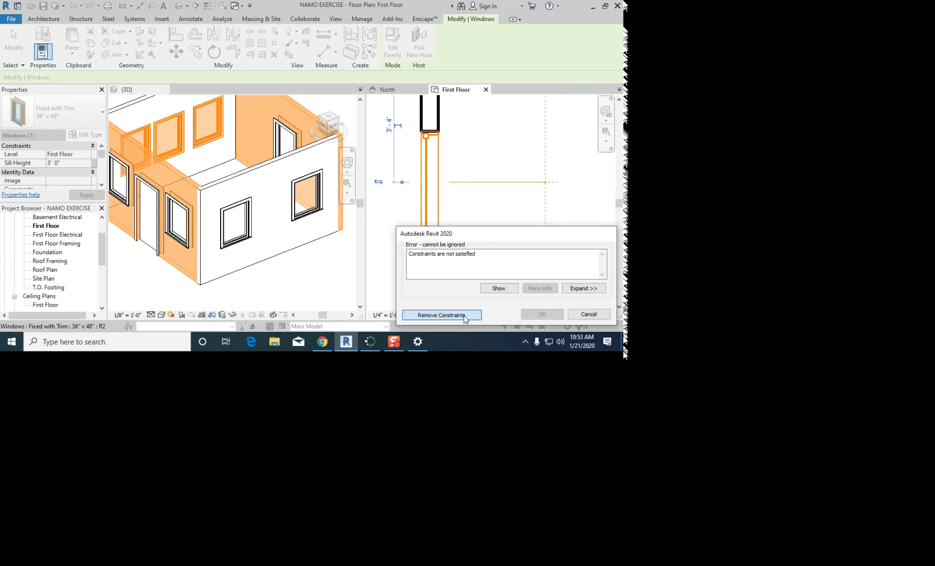
Step: Dimension the gap between the facing edges of the west wall's northernmost and middle windows with an aligned dimension
scroll(464, 232, "down", 2)
left_click(463, 236)
key("d")
key("i")
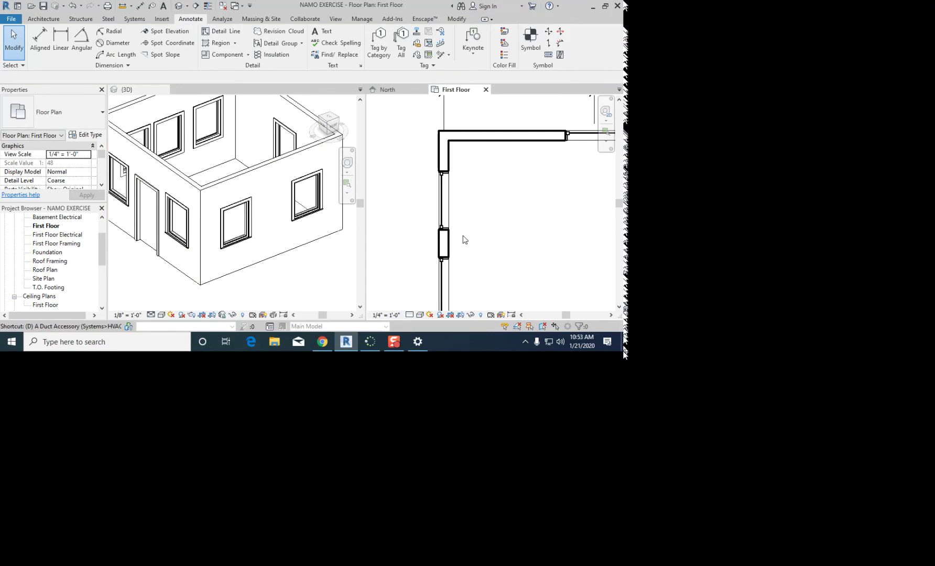
left_click(447, 230)
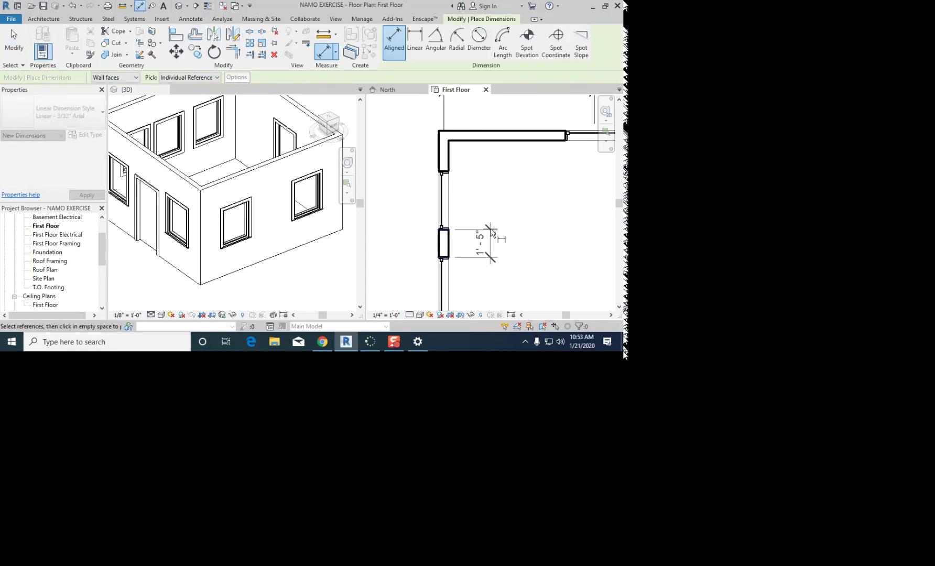
left_click(490, 231)
key("Escape")
key("Escape")
Step: Set the gap between the west wall's northernmost and middle windows to 1' 0" by repositioning the northernmost window
left_click(447, 214)
left_click(482, 244)
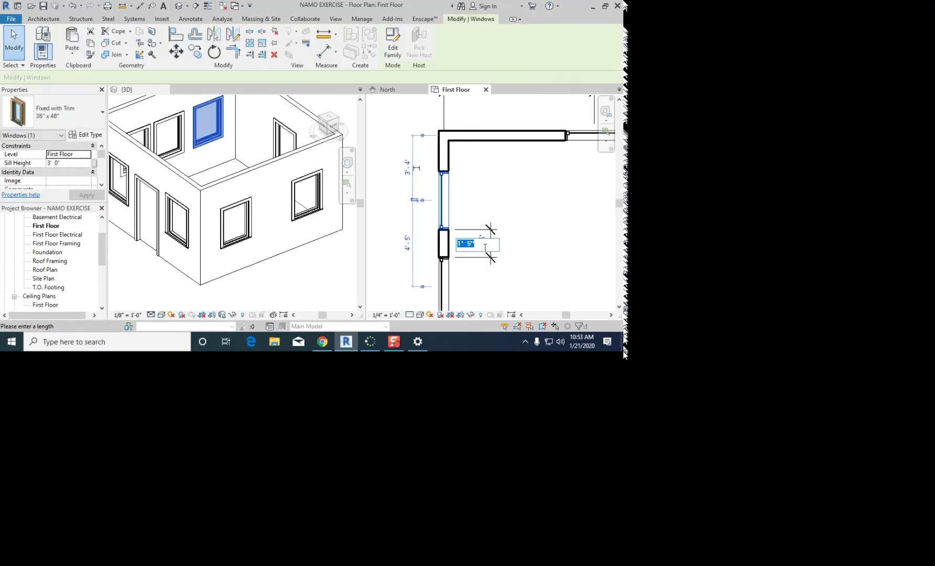
type("1")
key("Return")
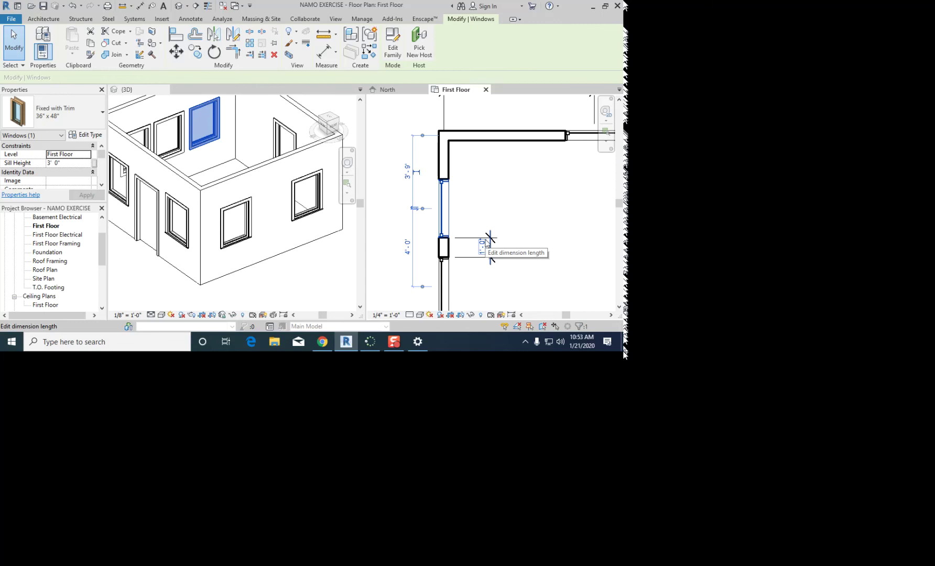
left_click(504, 203)
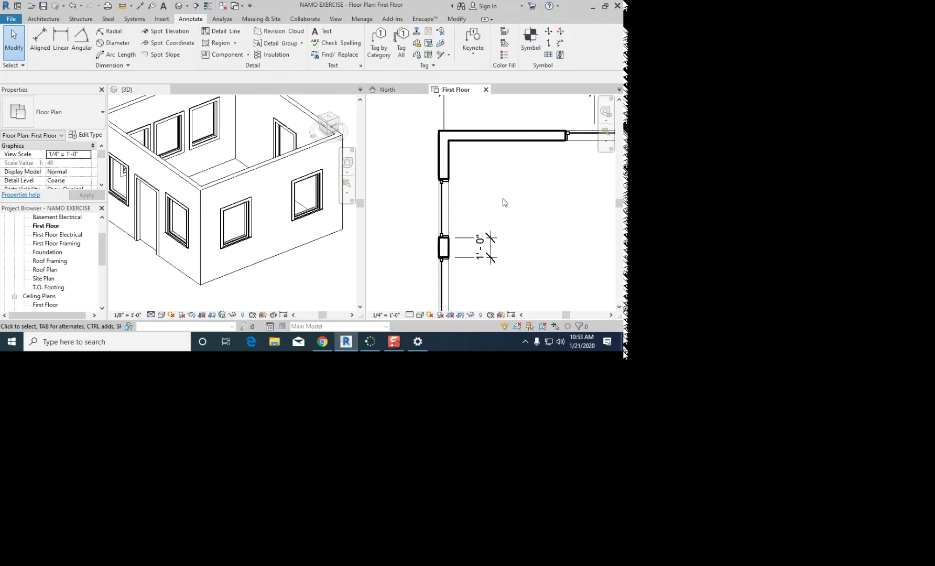
Step: Dimension the gap between the facing edges of the west wall's middle and southernmost windows with an aligned dimension
scroll(504, 196, "down", 4)
scroll(480, 222, "up", 4)
scroll(481, 224, "up", 2)
key("d")
key("i")
left_click(417, 222)
left_click(463, 255)
left_click(412, 246)
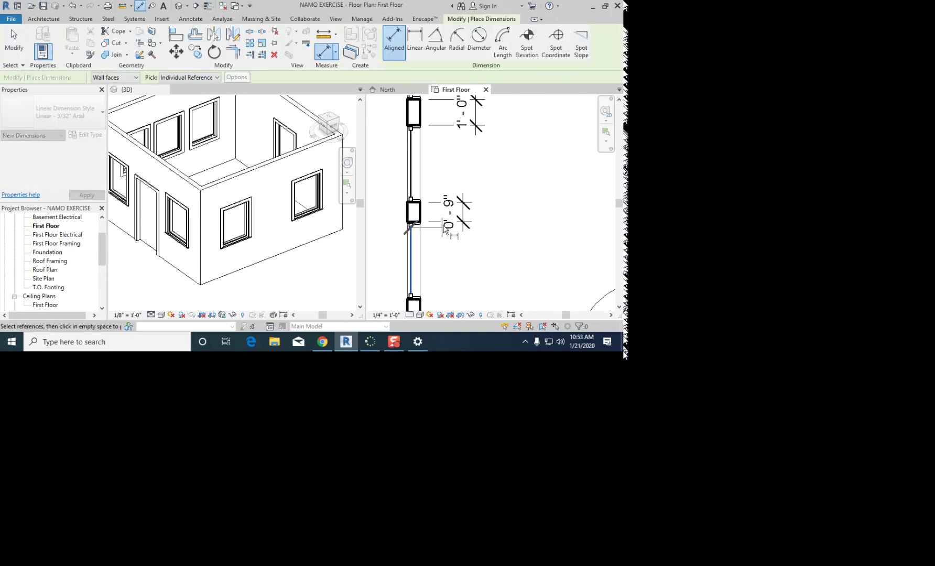
key("Escape")
key("Escape")
Step: Set the gap between the west wall's middle and southernmost windows to 1' 0" by repositioning the southernmost window
left_click(414, 252)
left_click(448, 212)
key("Escape")
key("Escape")
scroll(491, 204, "down", 4)
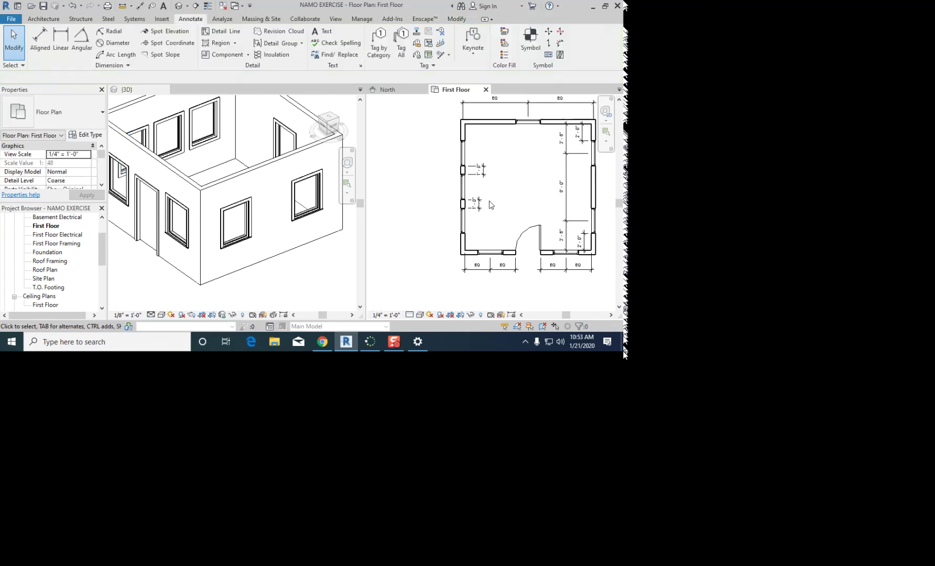
middle_click_drag(491, 204, 439, 212)
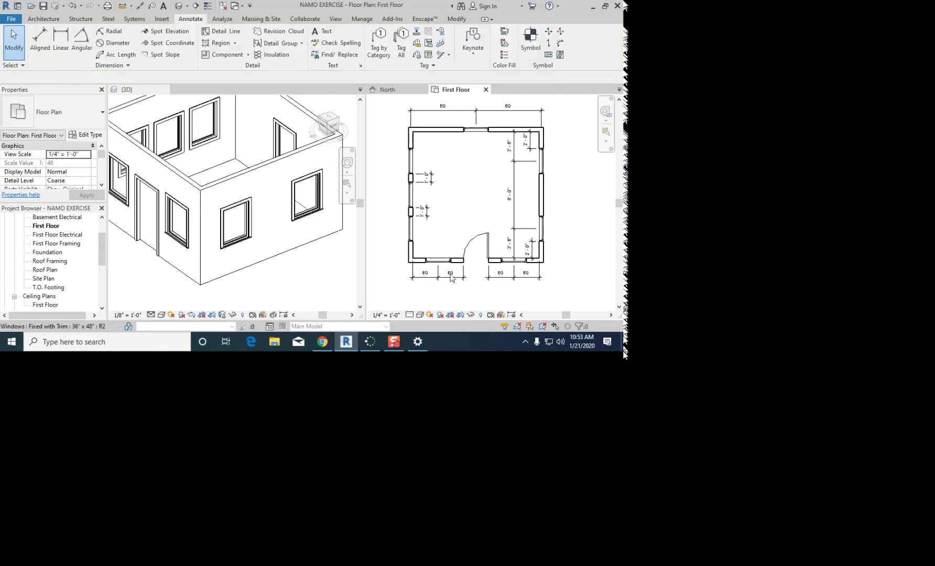
middle_click_drag(477, 283, 477, 300)
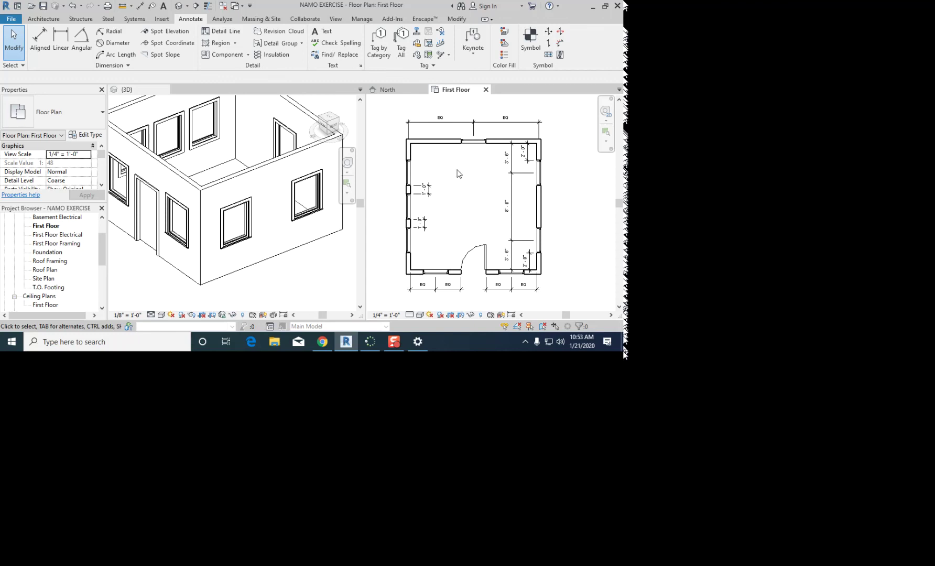
Step: Draw an L-shaped Generic - 6" partition south from the north wall and about 11' 2" east to the east wall
scroll(453, 170, "up", 1)
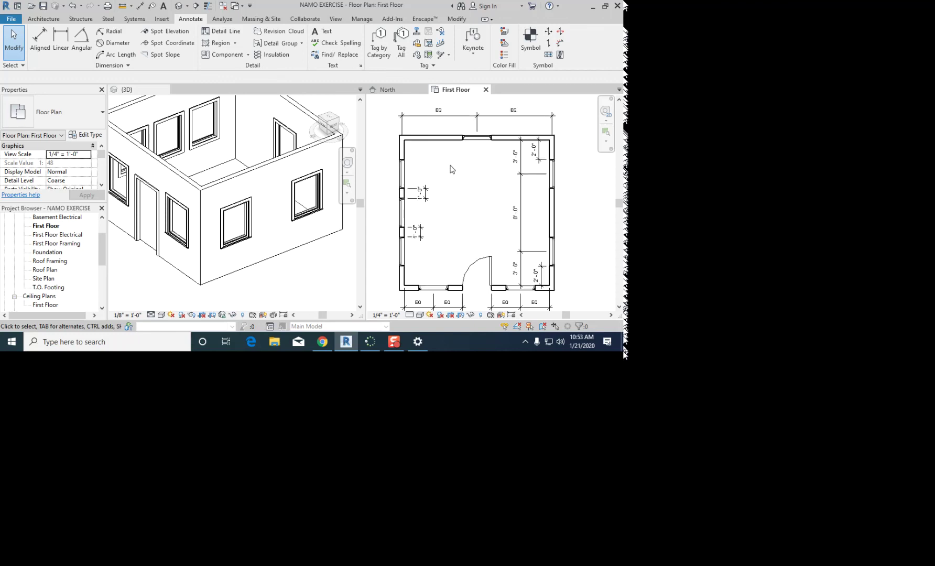
key("w")
key("a")
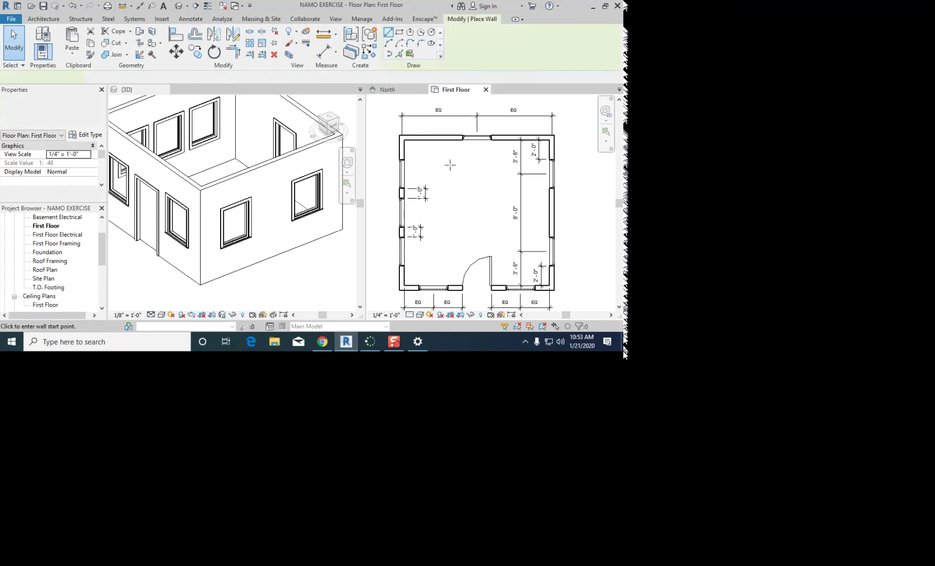
left_click(443, 139)
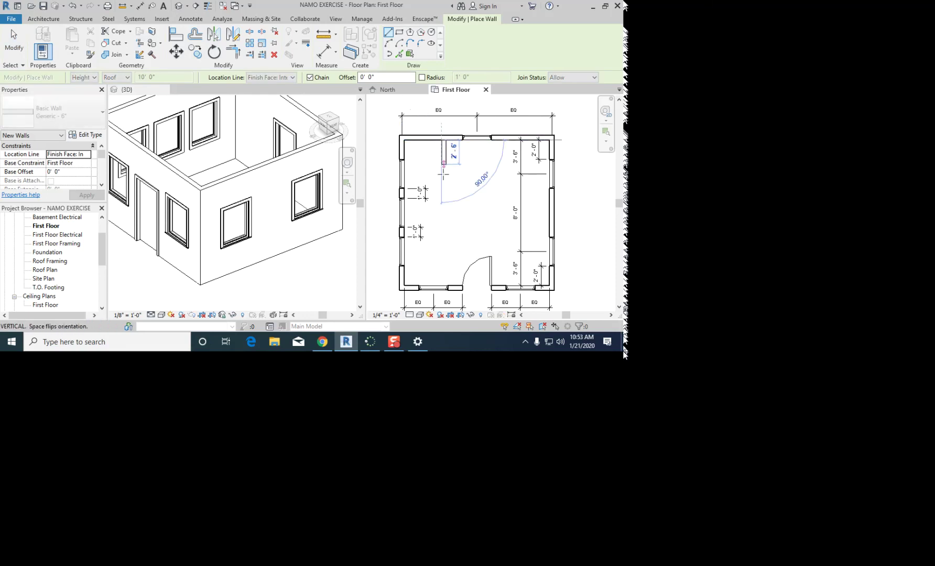
left_click(444, 208)
left_click(546, 211)
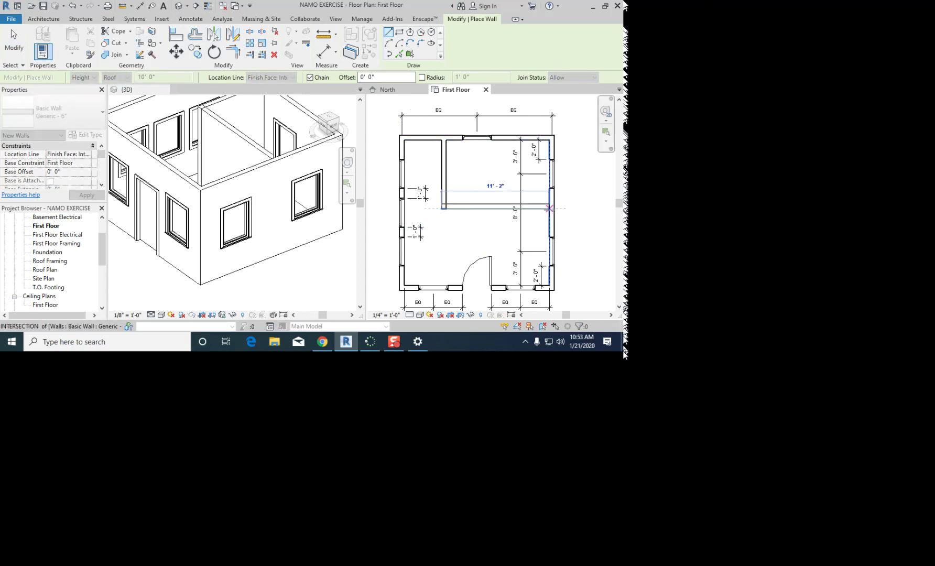
key("Escape")
key("Escape")
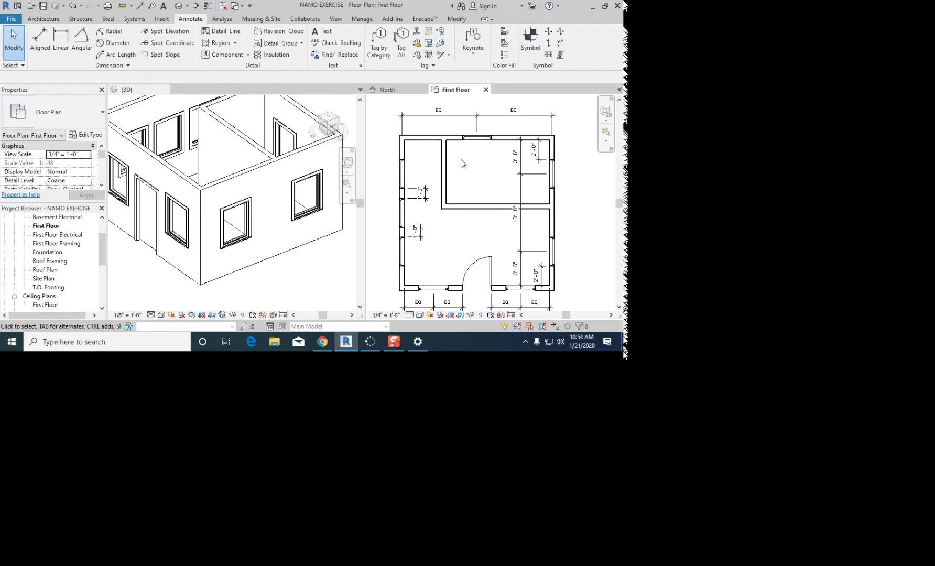
Step: Delete both walls of the L-shaped interior partition
scroll(464, 164, "up", 1)
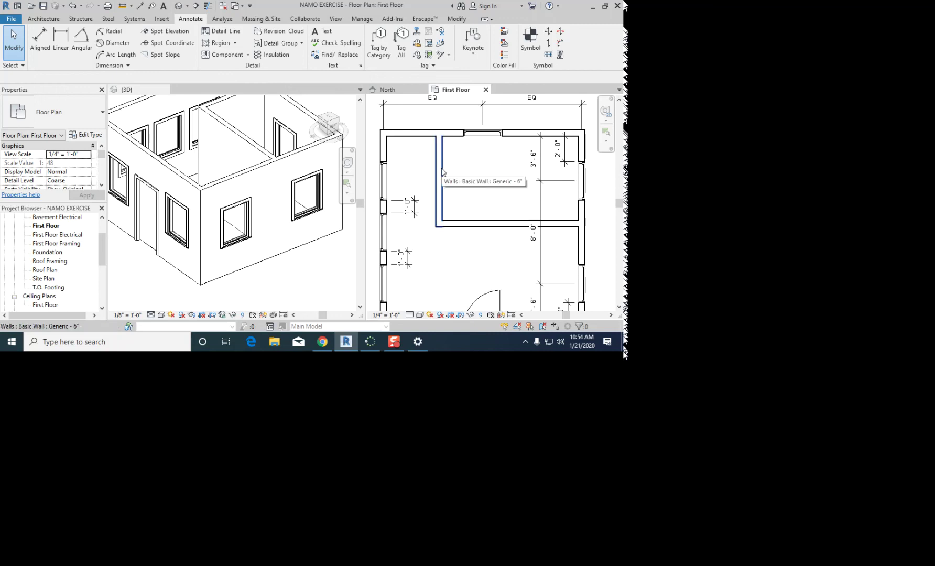
left_click(443, 173)
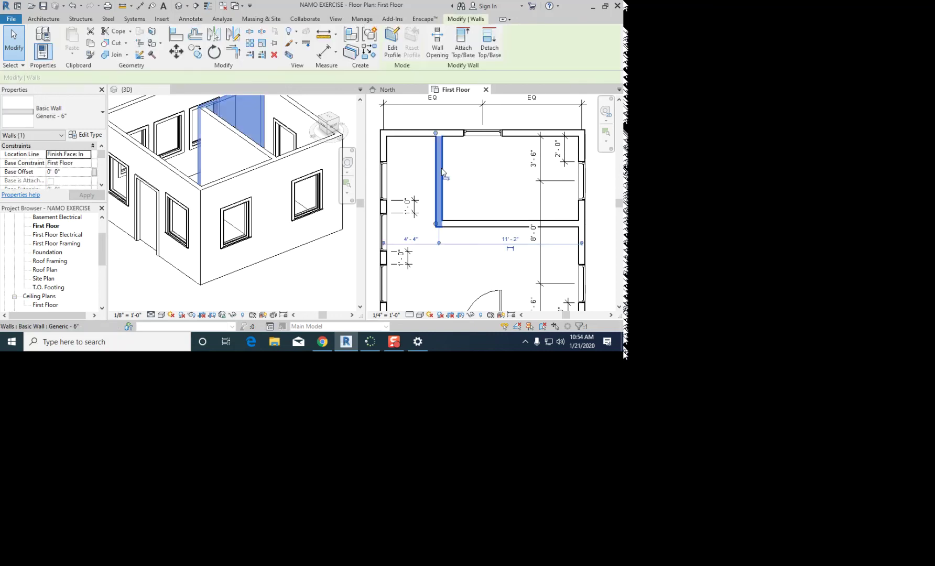
left_click(461, 242)
left_click(456, 227)
left_click_drag(463, 242, 433, 215)
key("Delete")
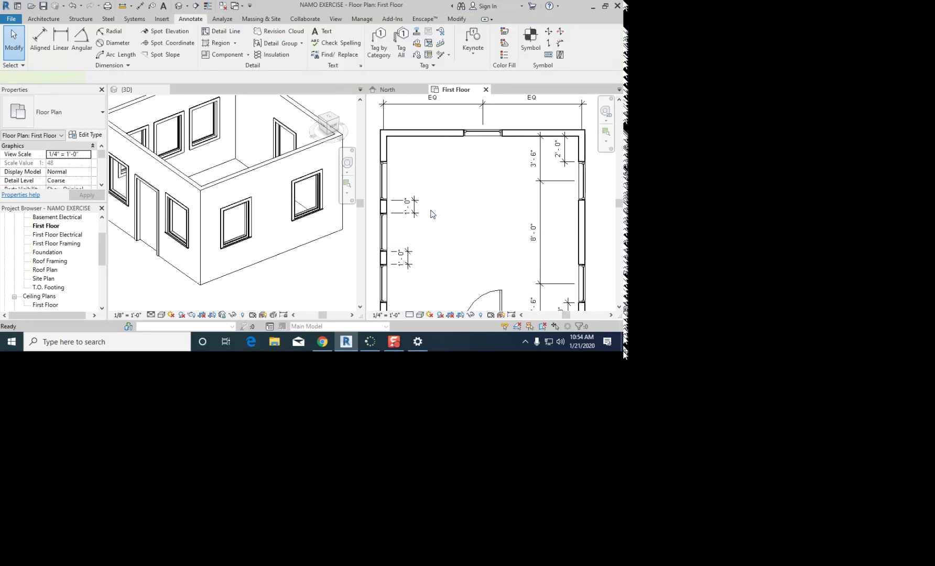
key("w")
key("a")
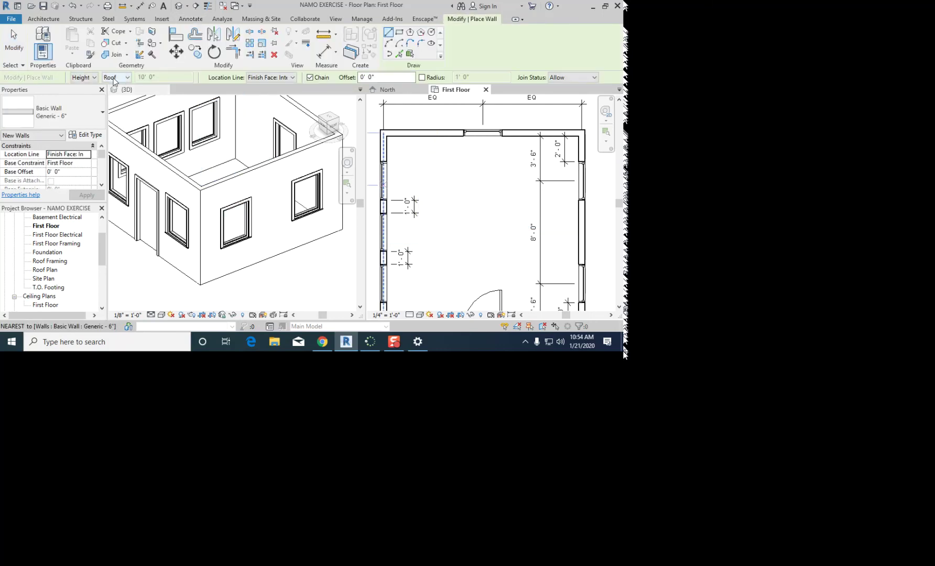
left_click(431, 137)
left_click(438, 226)
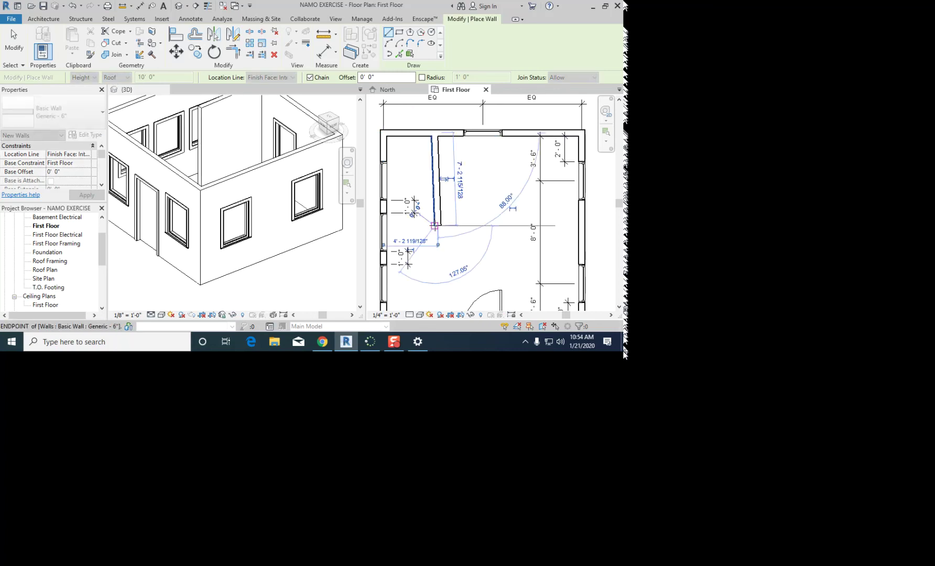
key("Escape")
key("ctrl+z")
Step: Draw an L-shaped Generic - 6" partition straight south from the north wall and about 12' 0" east to the east wall
left_click(426, 137)
left_click(428, 227)
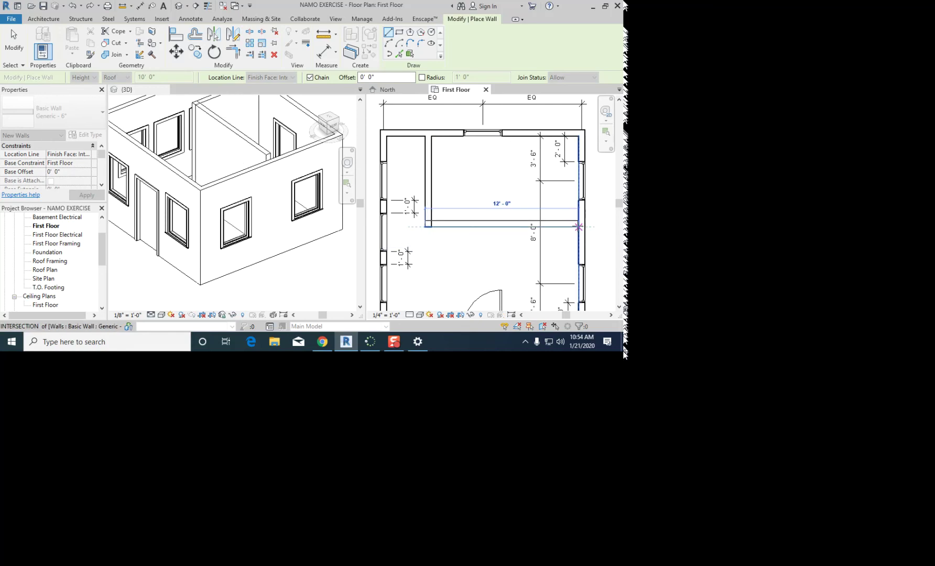
left_click(578, 226)
key("Escape")
key("Escape")
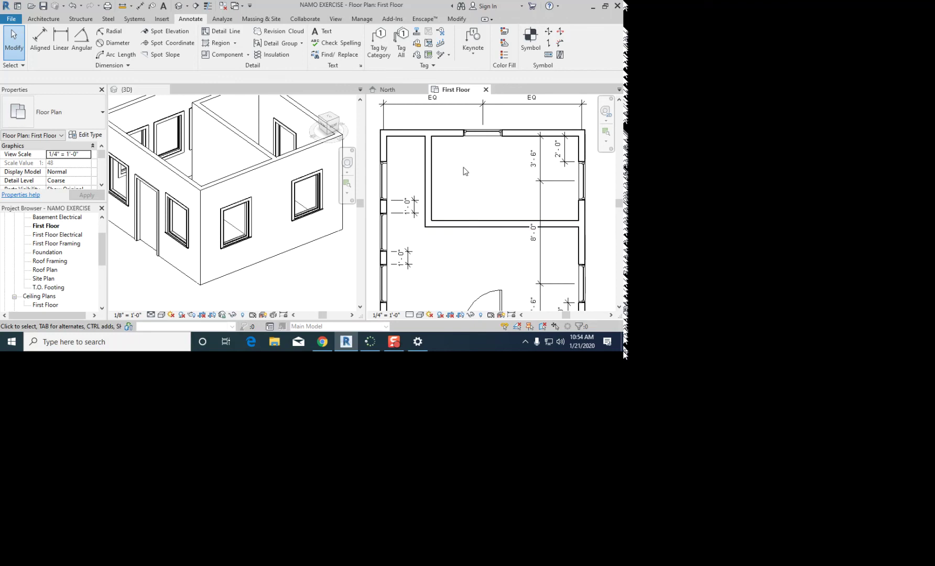
Step: Dimension the clear width between the west wall's inner face and the north-south partition's near face with an aligned dimension
scroll(465, 172, "up", 1)
middle_click_drag(464, 172, 518, 186)
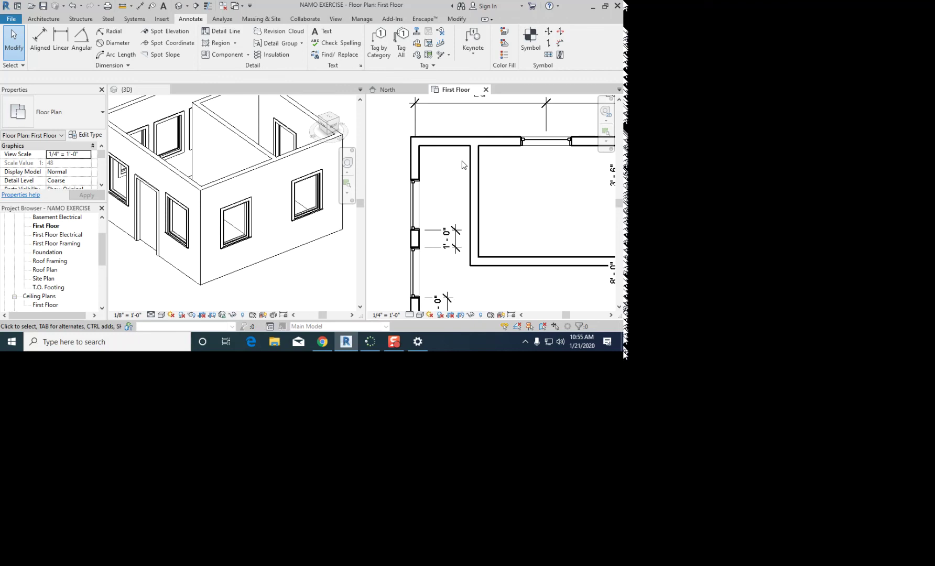
scroll(456, 161, "up", 2)
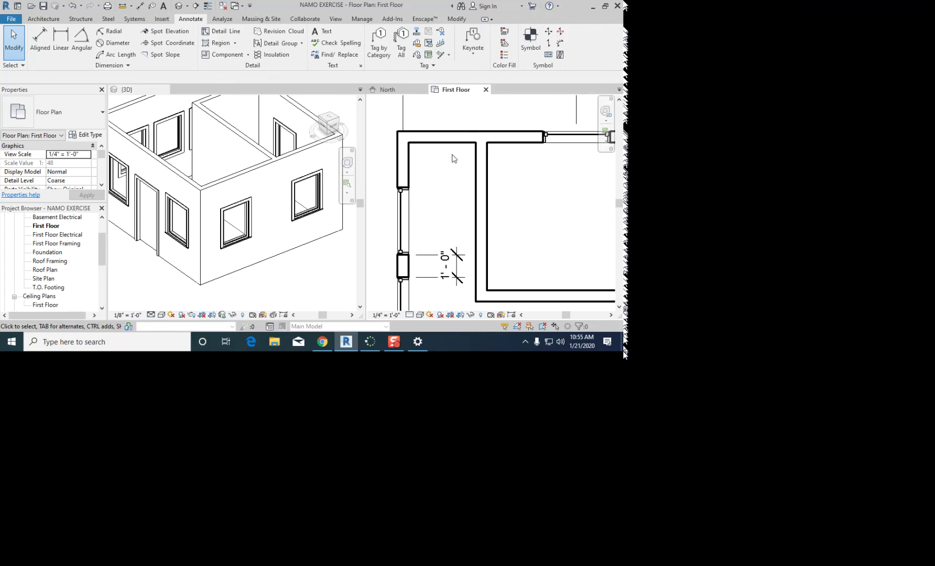
scroll(439, 185, "down", 1)
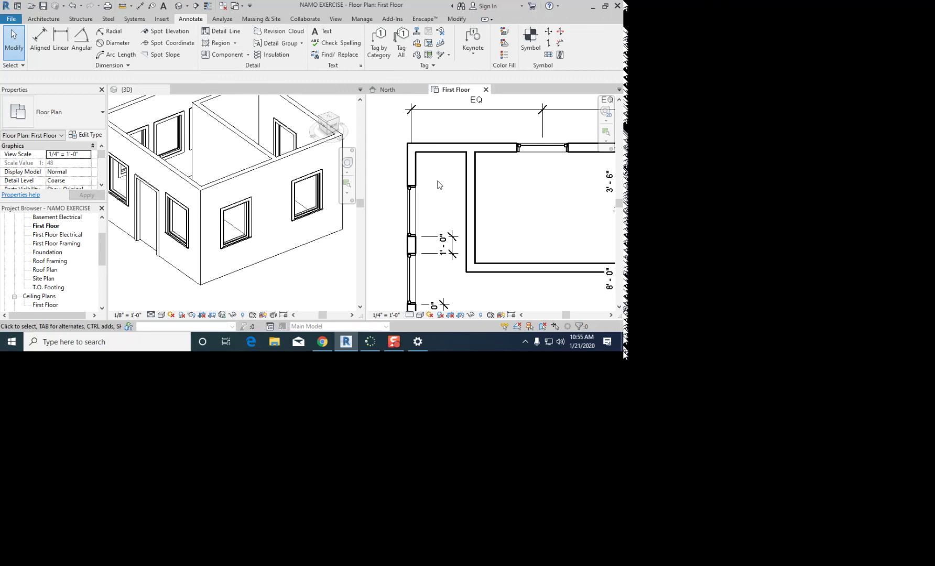
scroll(438, 181, "up", 1)
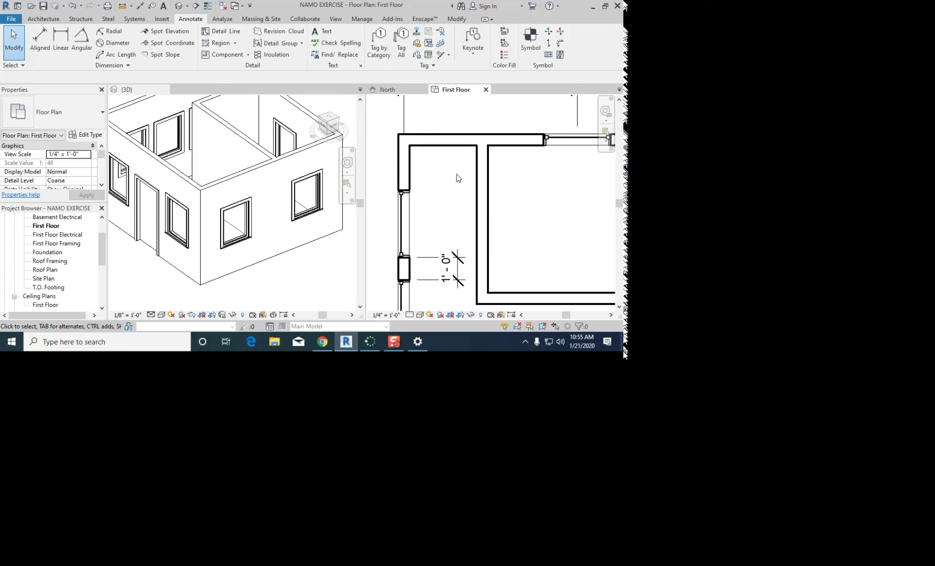
key("d")
key("i")
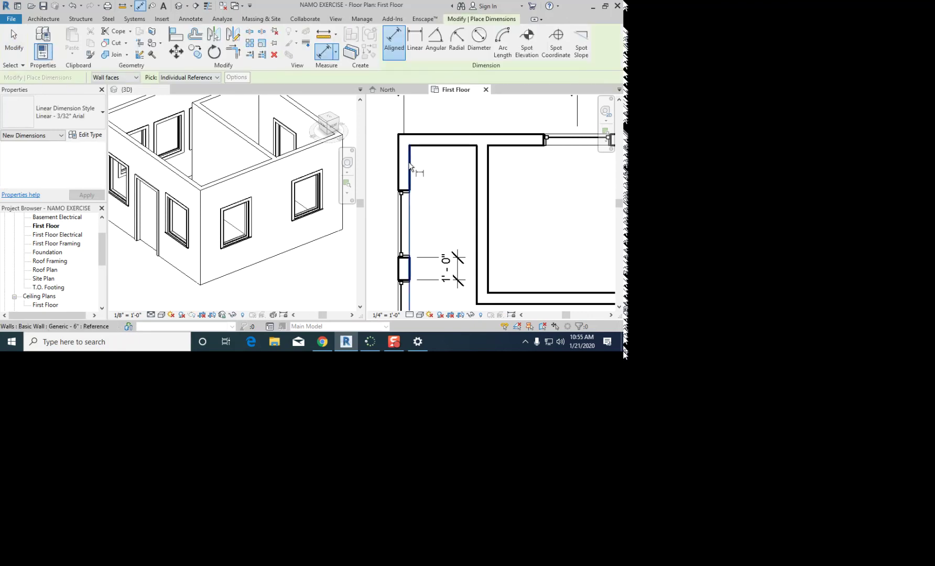
left_click(410, 167)
left_click(475, 176)
left_click(529, 178)
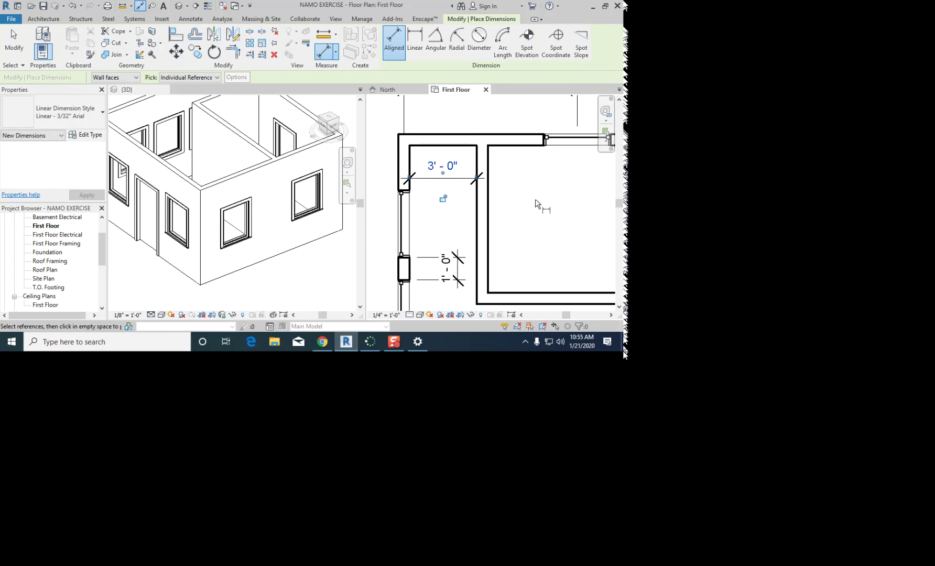
key("Escape")
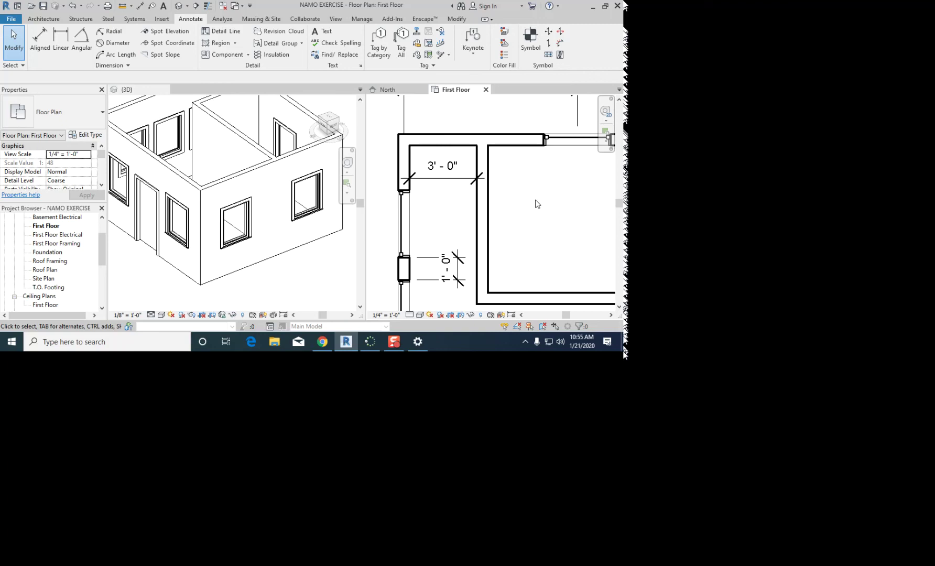
Step: Set the clear distance between the west wall's inner face and the north-south partition to 4' 0" by moving the partition
left_click(485, 223)
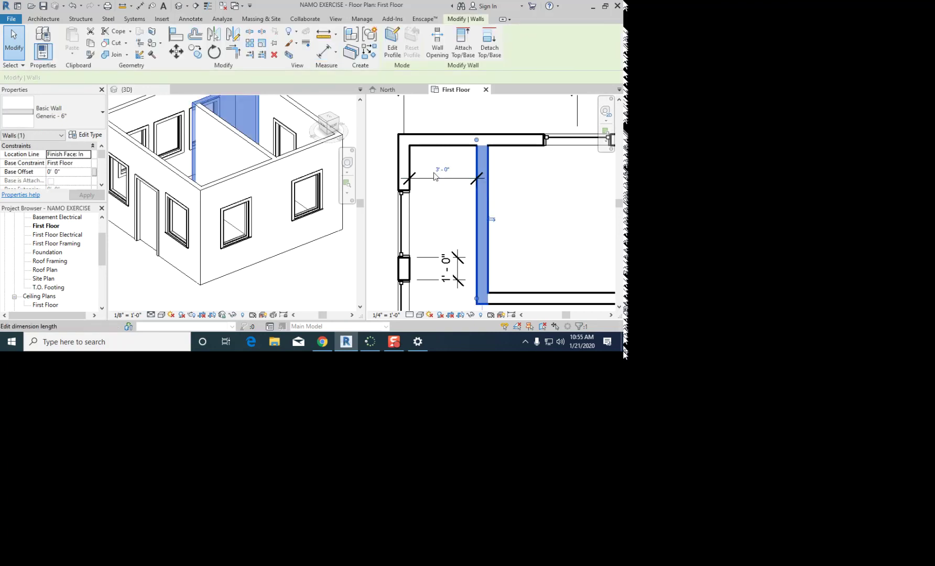
left_click(445, 171)
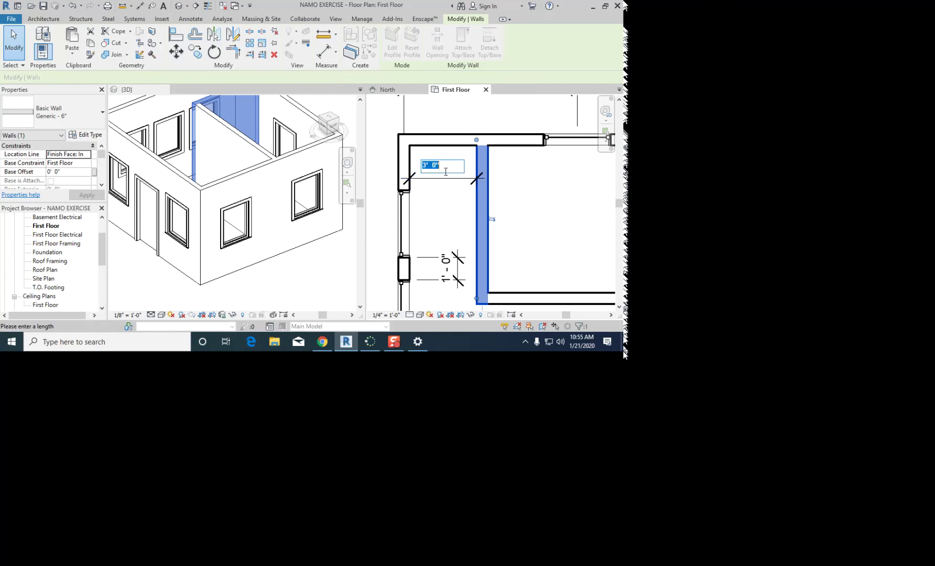
type("4")
key("Return")
scroll(445, 176, "down", 2)
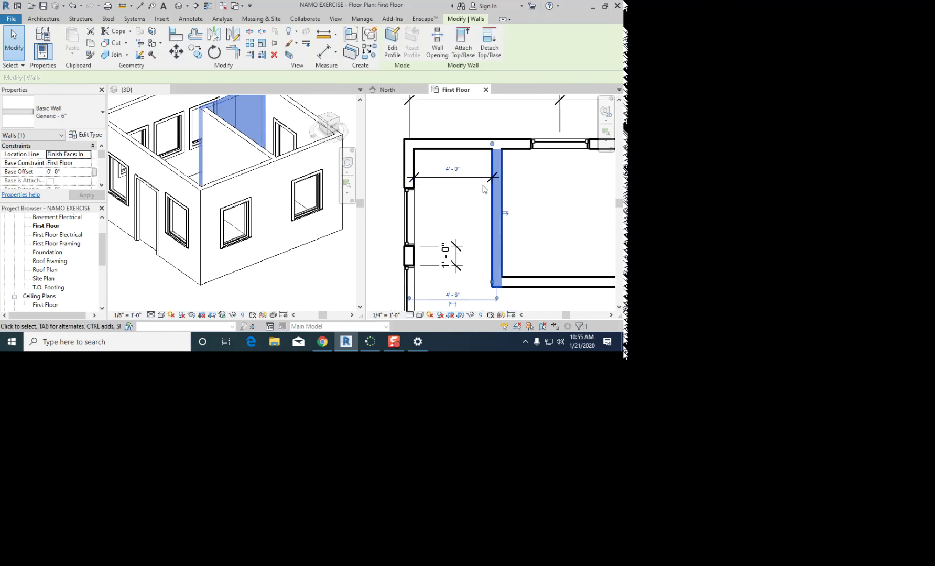
left_click(562, 206)
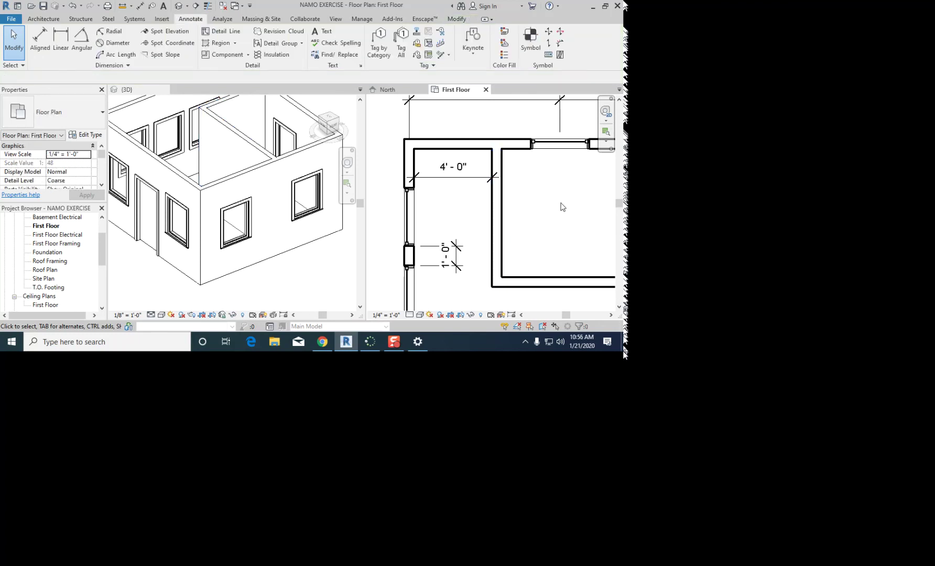
Step: Shift the partition's temporary dimension witness lines to the west wall's inner face and the partition's near face
left_click(501, 226)
scroll(470, 285, "up", 3)
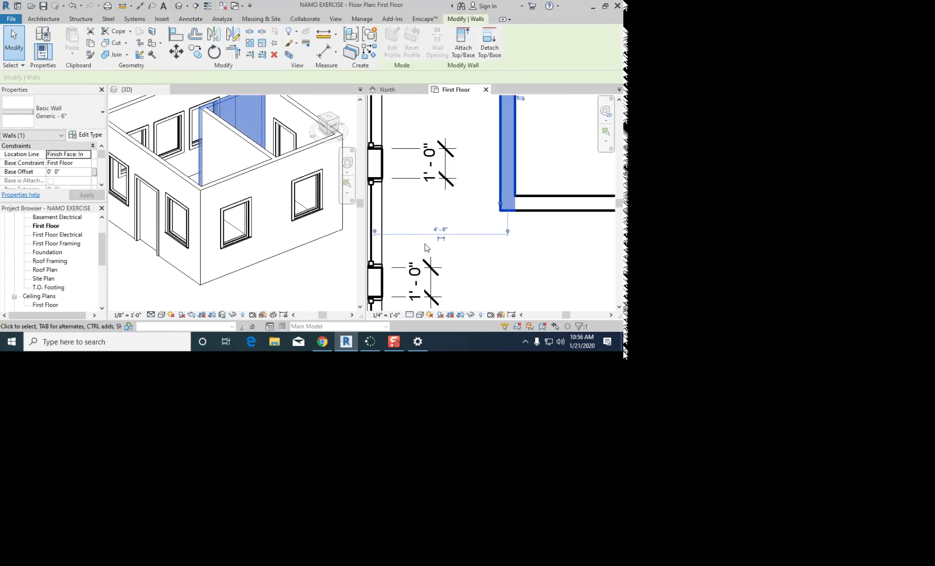
mouse_move(421, 244)
middle_mouse_down()
mouse_move(449, 243)
mouse_move(434, 240)
middle_mouse_up()
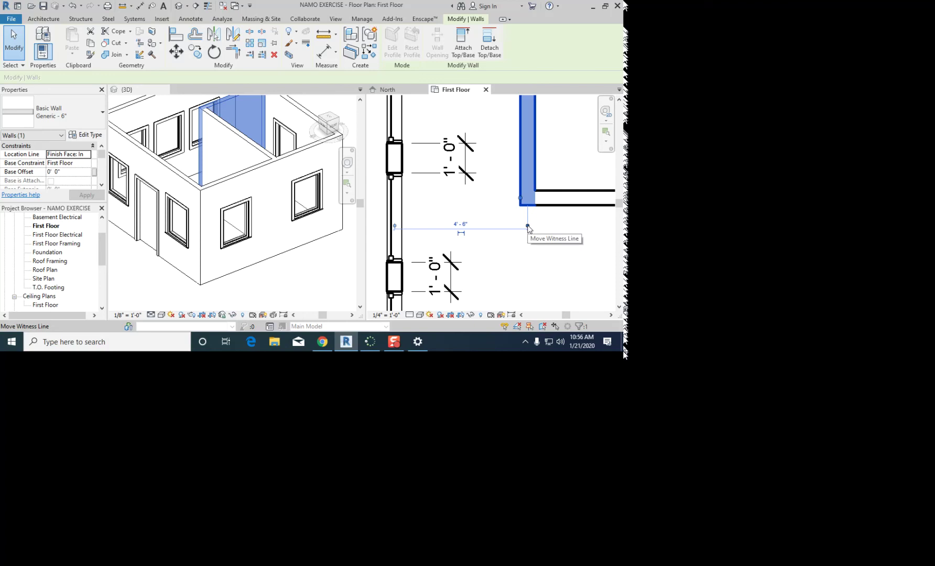
left_click_drag(528, 226, 520, 227)
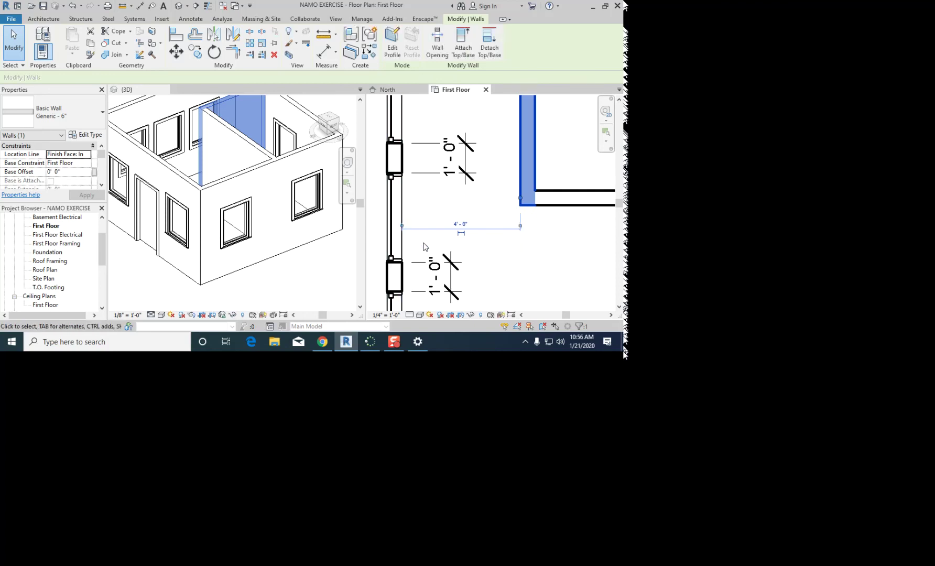
left_click_drag(402, 226, 390, 228)
key("ctrl+z")
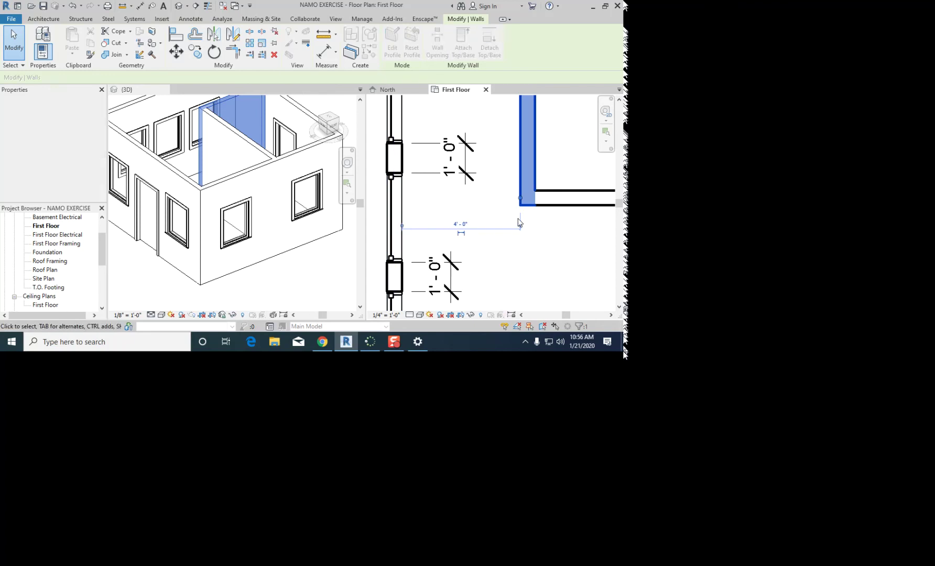
left_click_drag(521, 227, 528, 226)
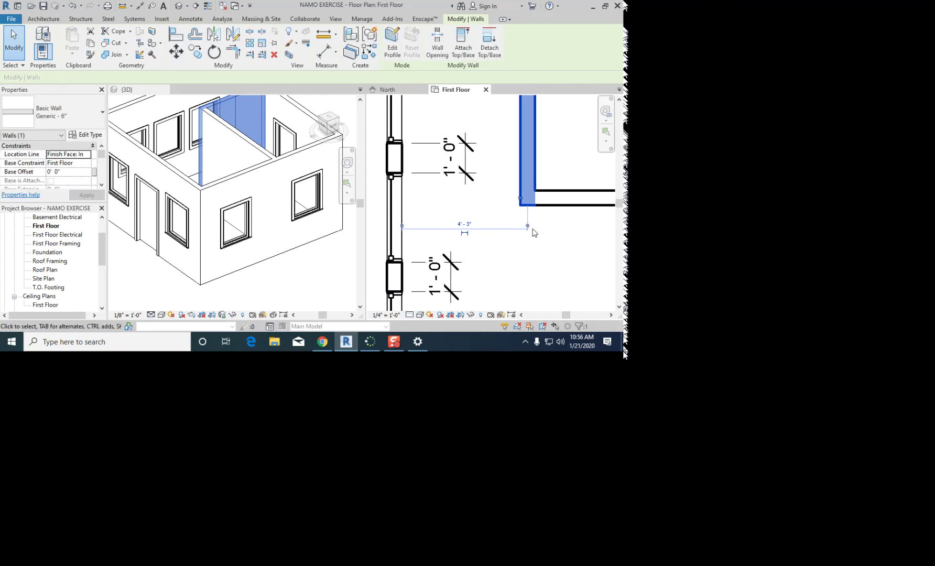
key("Escape")
scroll(530, 235, "down", 2)
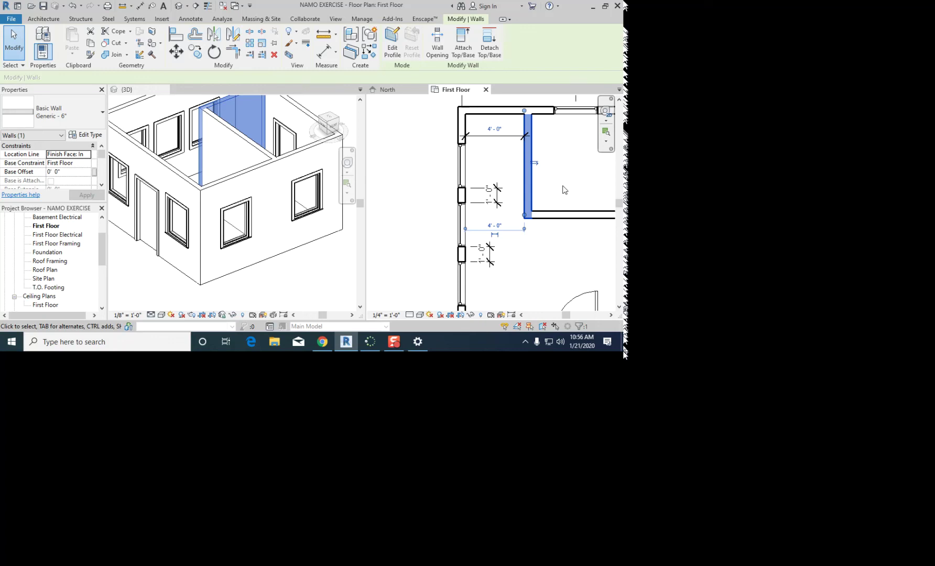
key("Escape")
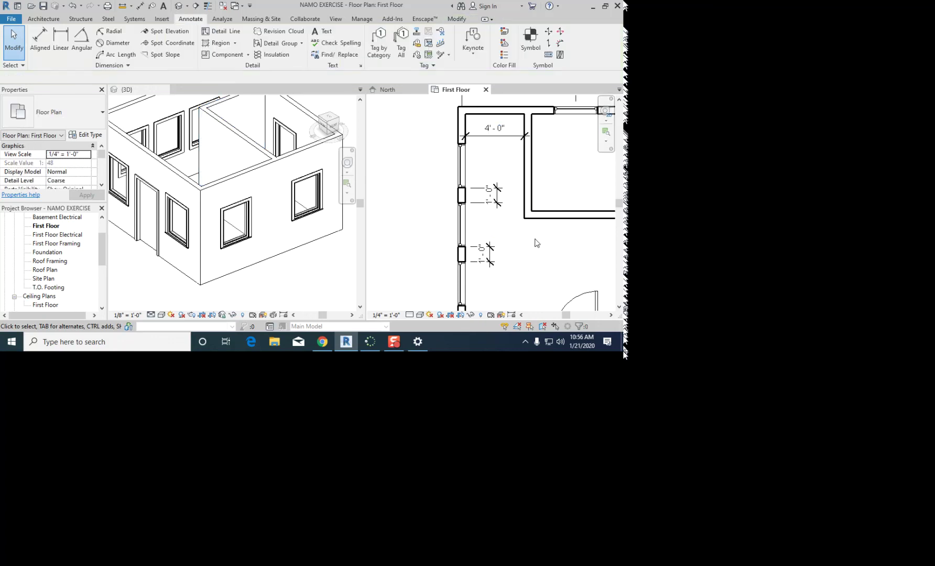
middle_click_drag(559, 177, 511, 186)
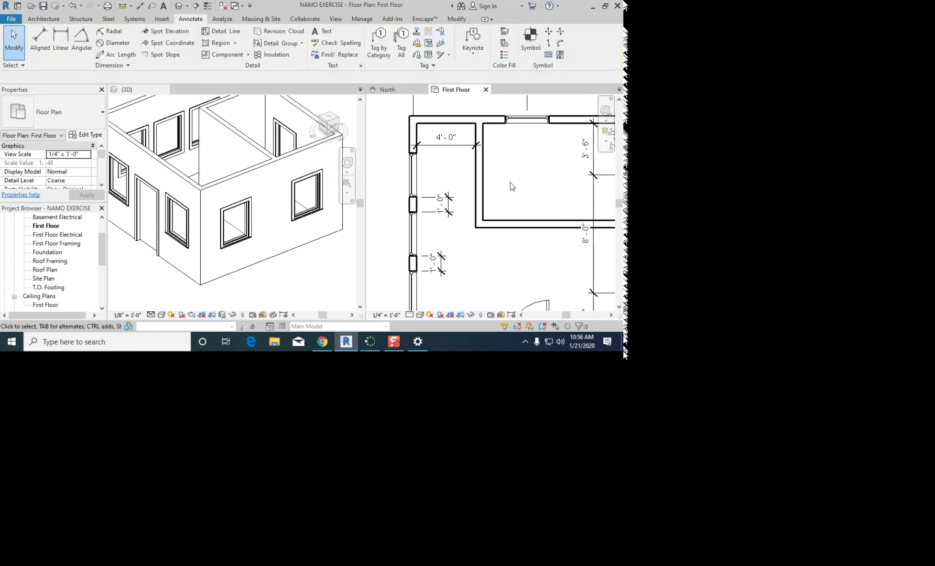
scroll(454, 210, "up", 1)
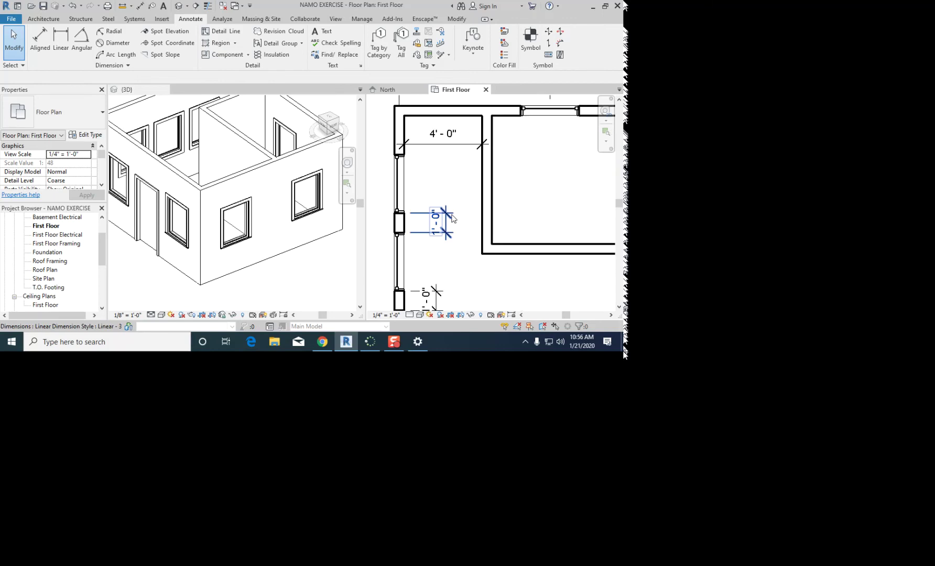
left_click(486, 214)
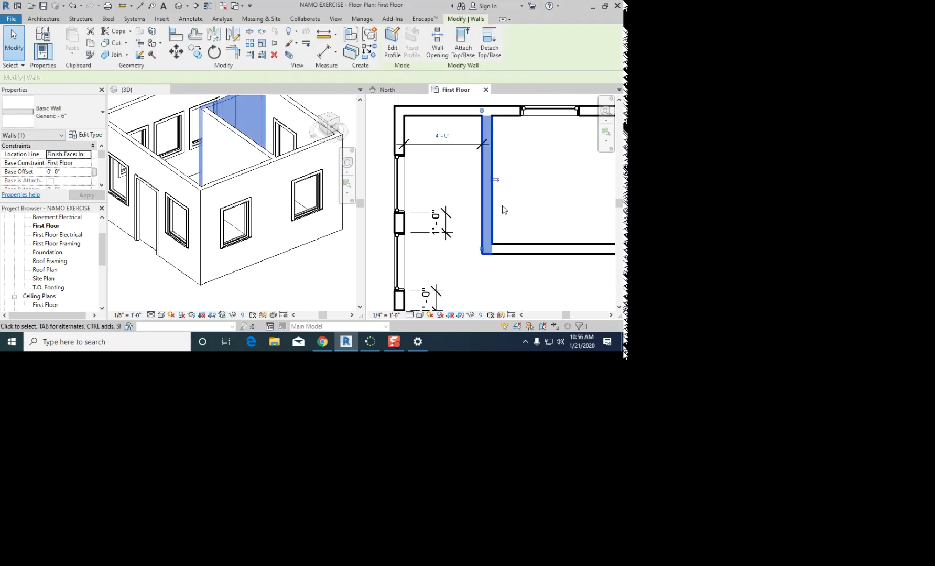
scroll(482, 201, "down", 2)
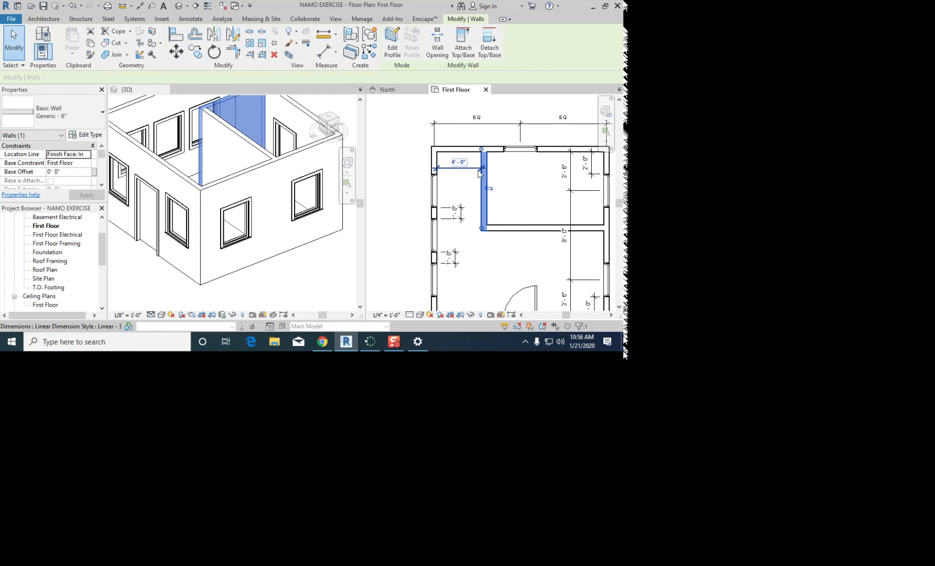
scroll(469, 175, "up", 2)
key("Escape")
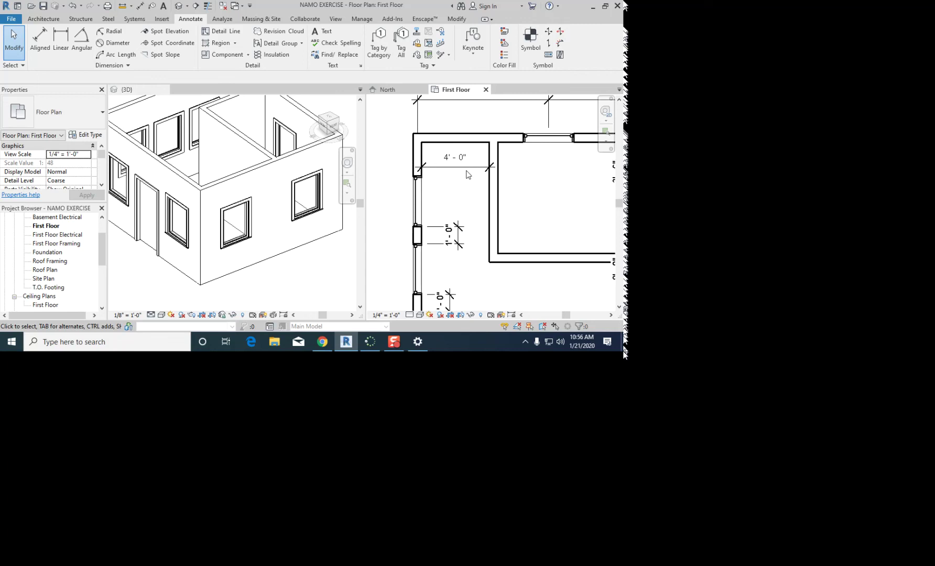
scroll(508, 188, "down", 2)
middle_click_drag(560, 194, 465, 189)
key("d")
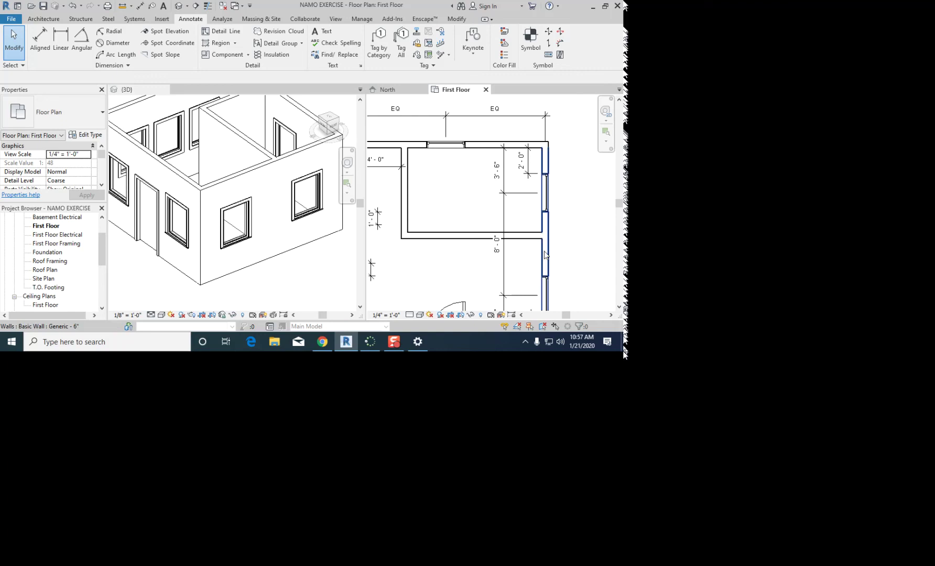
scroll(562, 254, "down", 3)
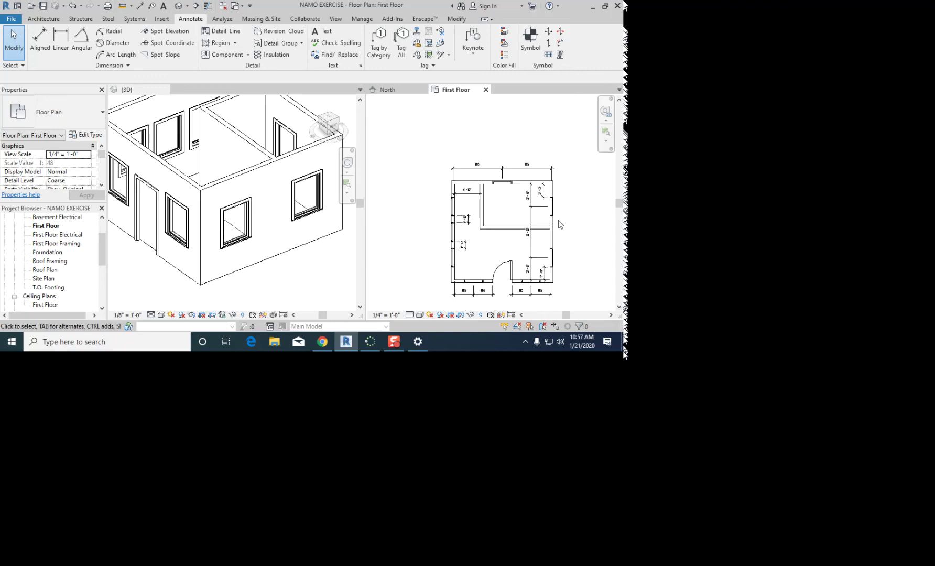
middle_click_drag(510, 235, 510, 241)
scroll(461, 207, "up", 5)
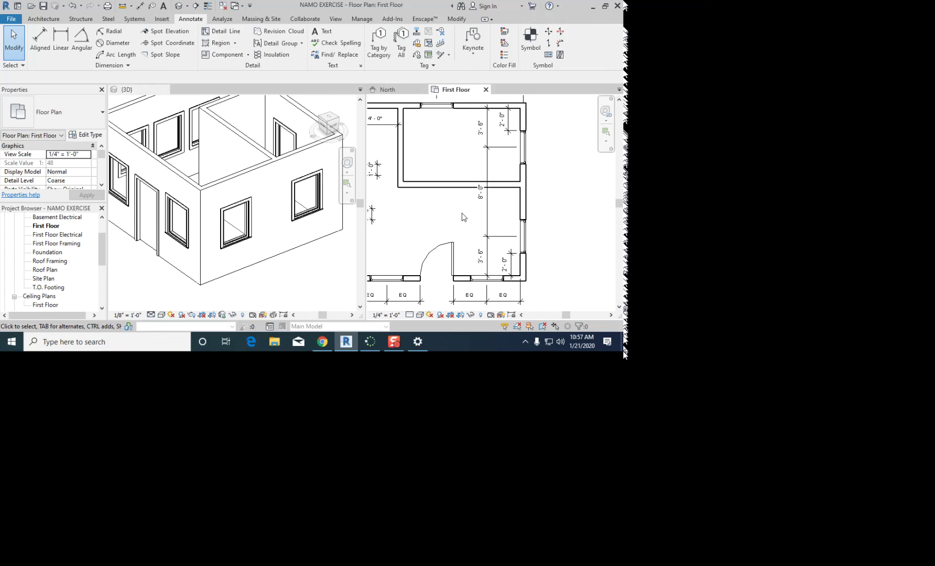
Step: Make the east-west partition's temporary dimension to the north and south walls permanent and set its two segments equal
left_click(460, 184)
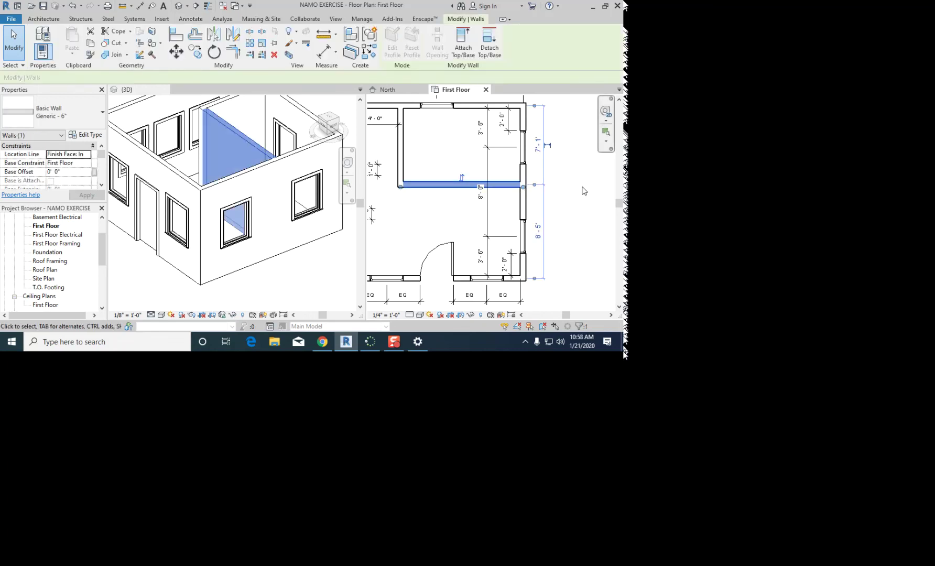
scroll(564, 211, "down", 2)
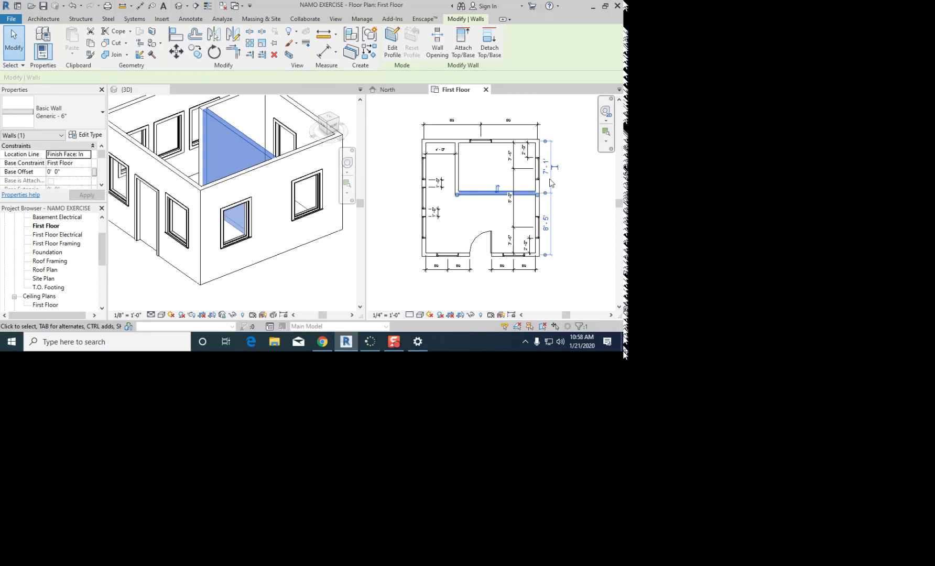
left_click(551, 179)
left_click(526, 193)
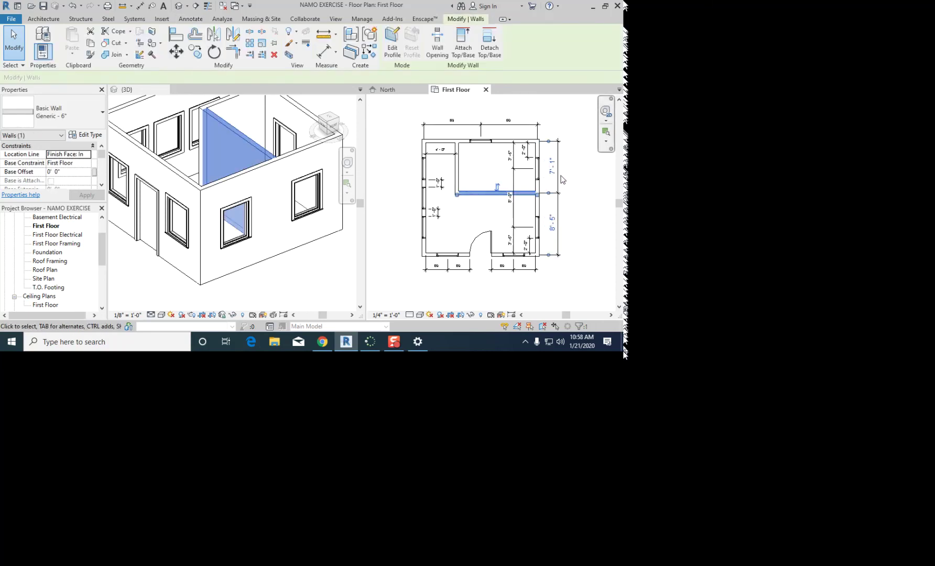
left_click(558, 204)
left_click(571, 200)
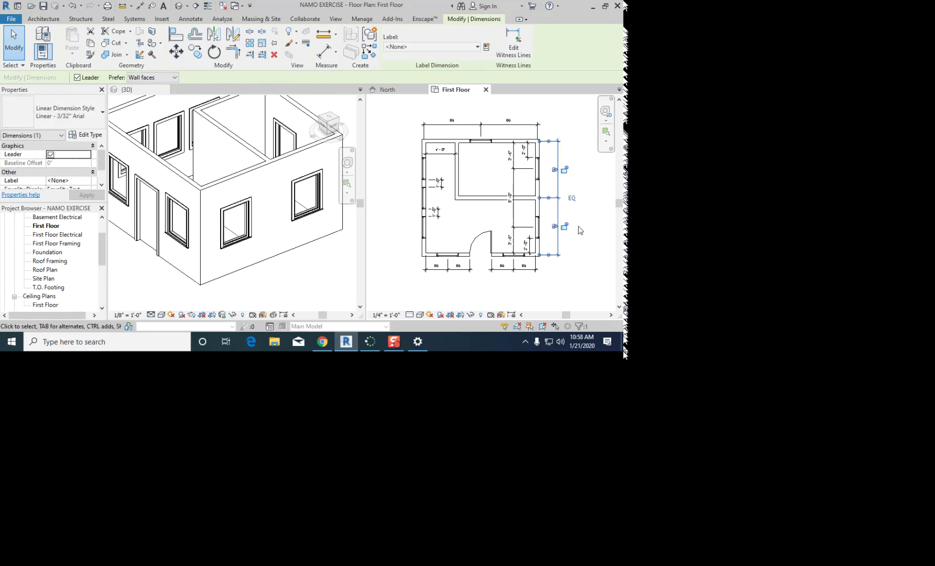
scroll(581, 231, "up", 2)
scroll(585, 210, "up", 2)
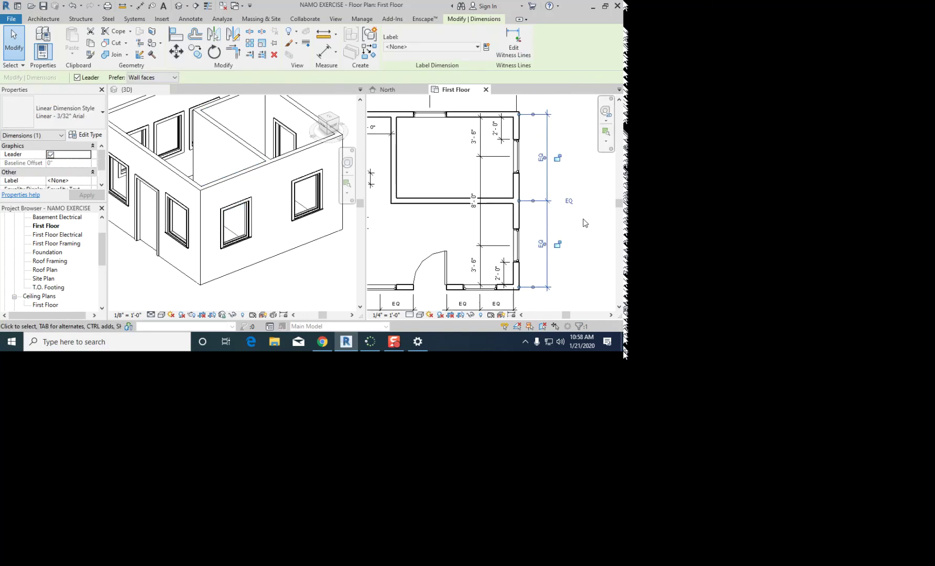
left_click(586, 223)
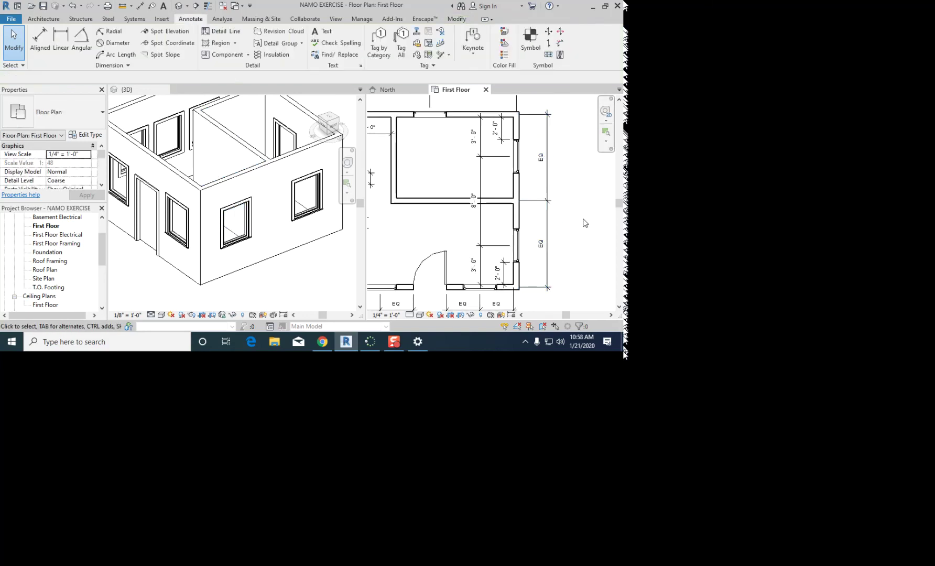
Step: Undo the equal spacing and the permanent dimension of the east-west partition
left_click(548, 212)
key("ctrl+z")
key("ctrl+z")
scroll(578, 211, "down", 2)
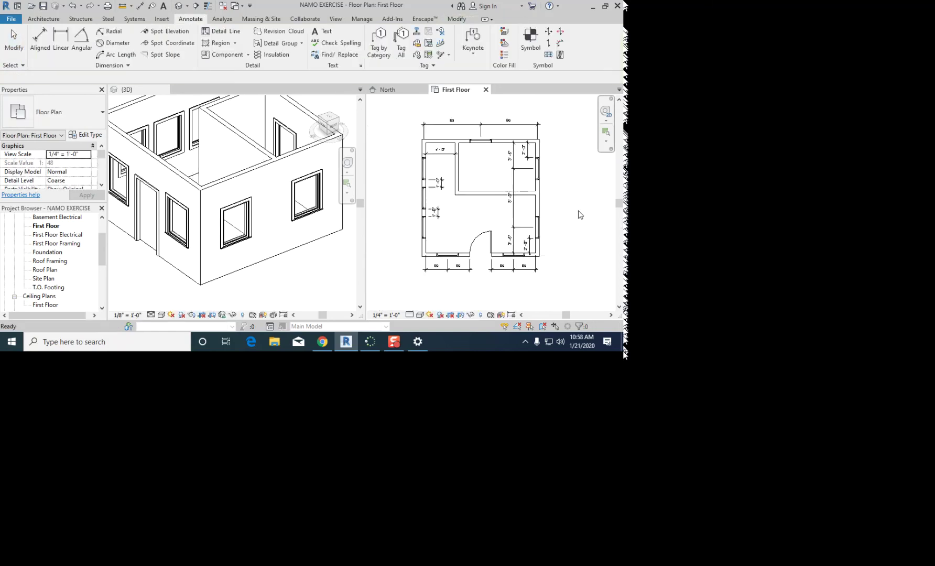
Step: Make the temporary dimension of the east-west partition permanent again and toggle equality on its two segments
scroll(475, 204, "up", 2)
left_click(481, 195)
middle_click_drag(478, 225, 429, 235)
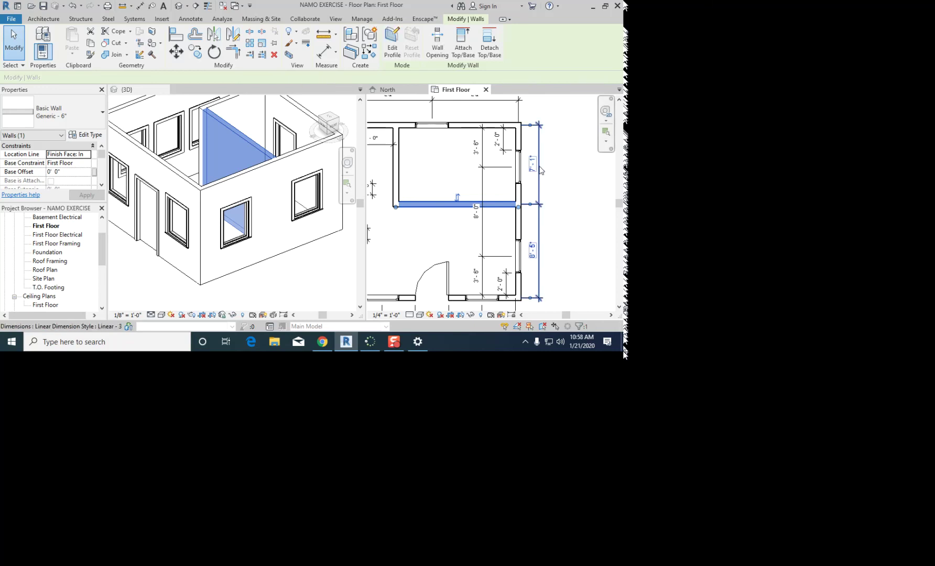
left_click(540, 167)
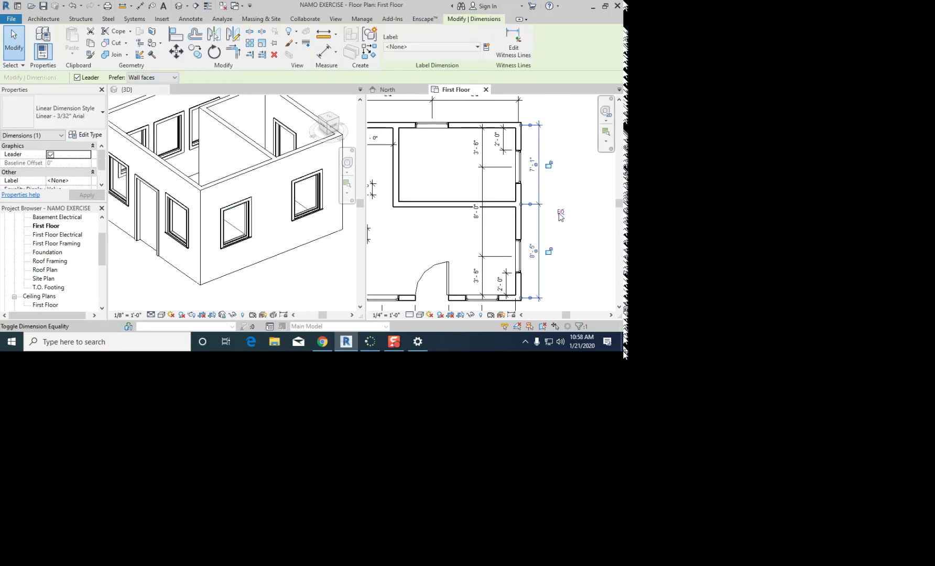
left_click(561, 212)
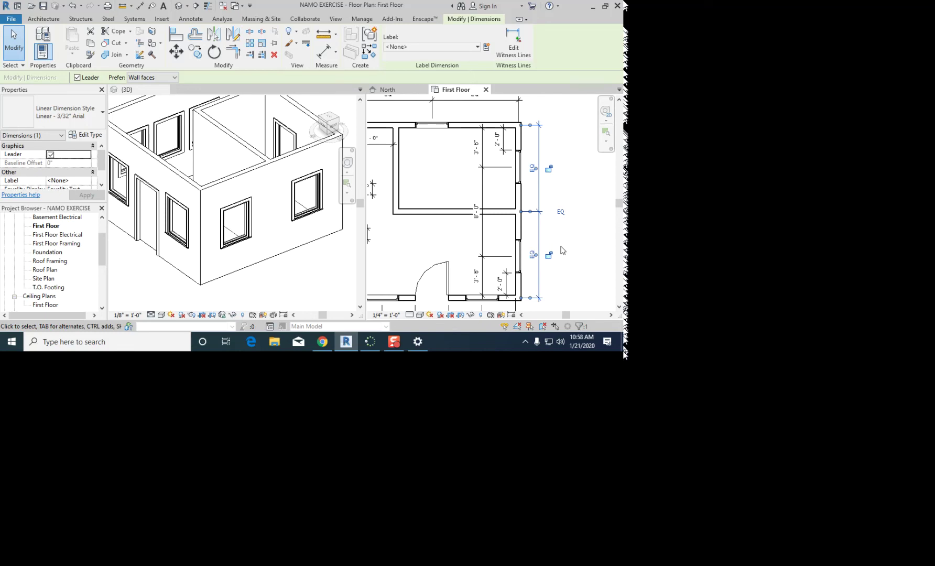
Step: Undo the repeated equality constraint together with the permanent dimension beside the east wall
key("ctrl+z")
left_click(540, 220)
key("Escape")
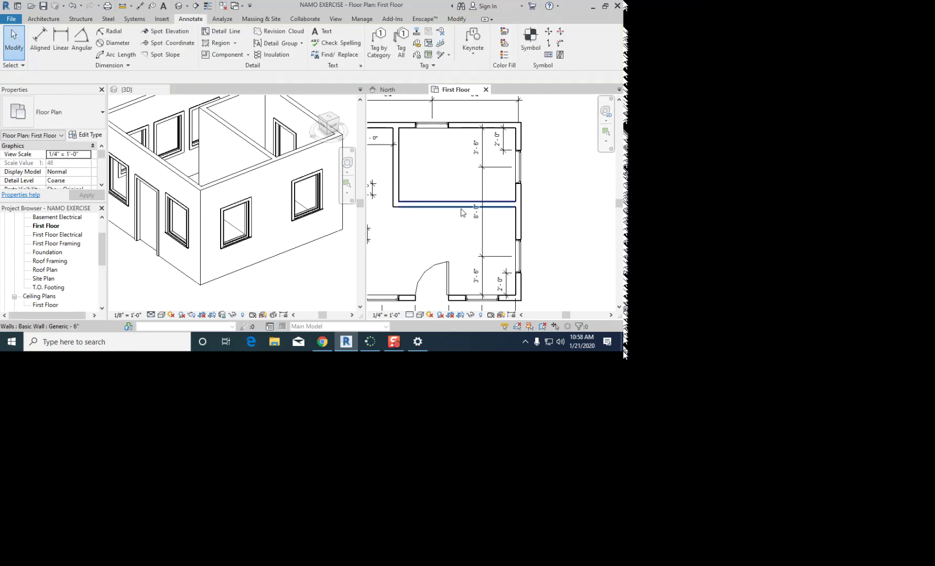
Step: Move the east-west partition south to about 7' 10" from the north wall's inner face
left_click(428, 206)
mouse_move(428, 206)
left_mouse_down()
mouse_move(429, 214)
mouse_move(434, 192)
mouse_move(436, 218)
left_mouse_up()
scroll(497, 230, "down", 1)
middle_click_drag(435, 240, 458, 239)
scroll(498, 233, "down", 1)
key("Escape")
Step: Place an aligned dimension string from the north wall's inner face through the east-west partition to the south wall's inner face
key("d")
key("i")
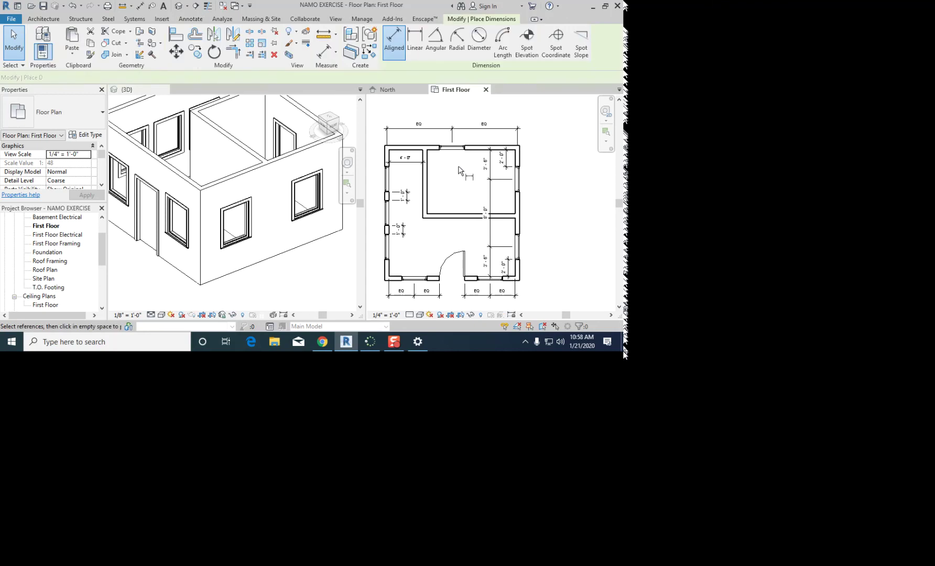
scroll(455, 219, "up", 2)
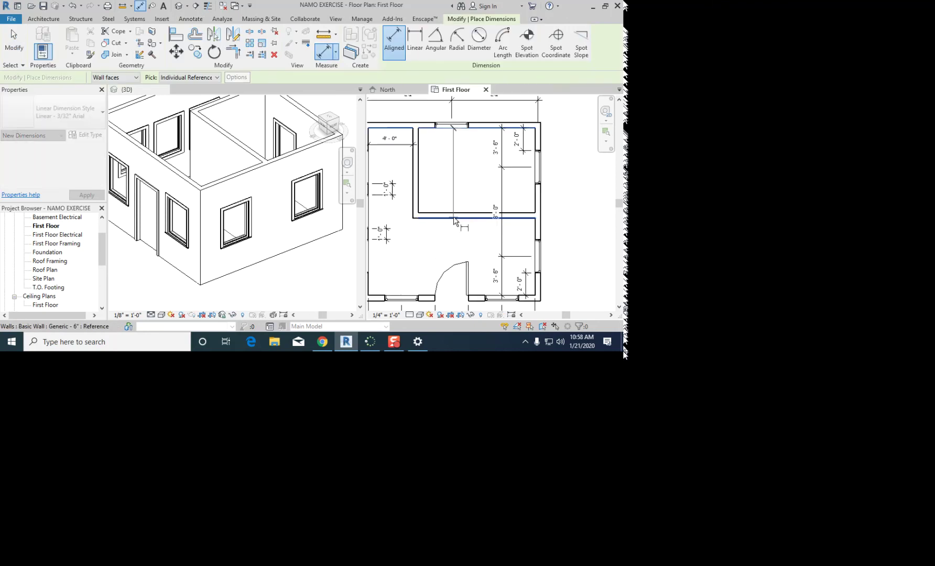
left_click(454, 216)
middle_click_drag(421, 285, 430, 245)
left_click(434, 271)
left_click(460, 226)
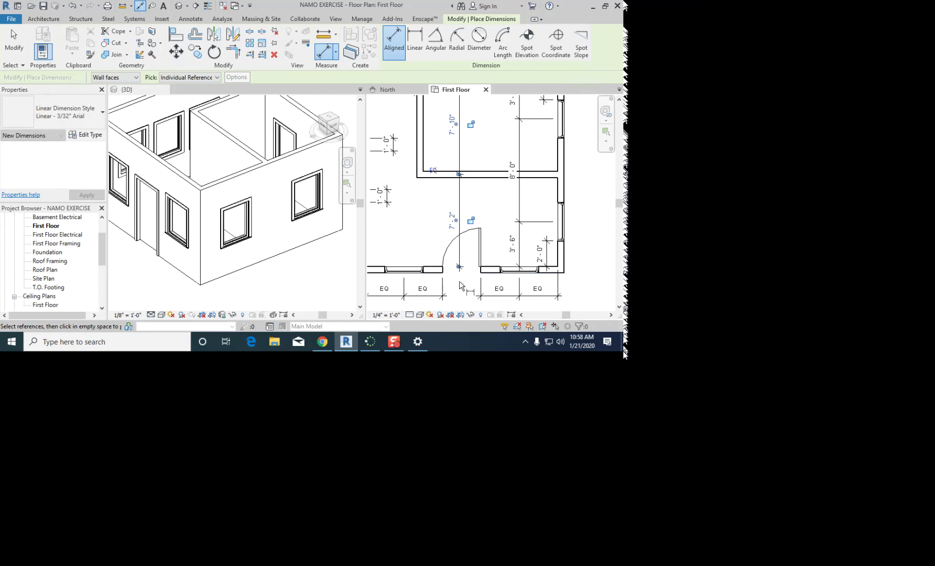
key("Escape")
Step: Set both segments of the new dimension string equal to center the east-west partition between the north and south walls
left_click(435, 172)
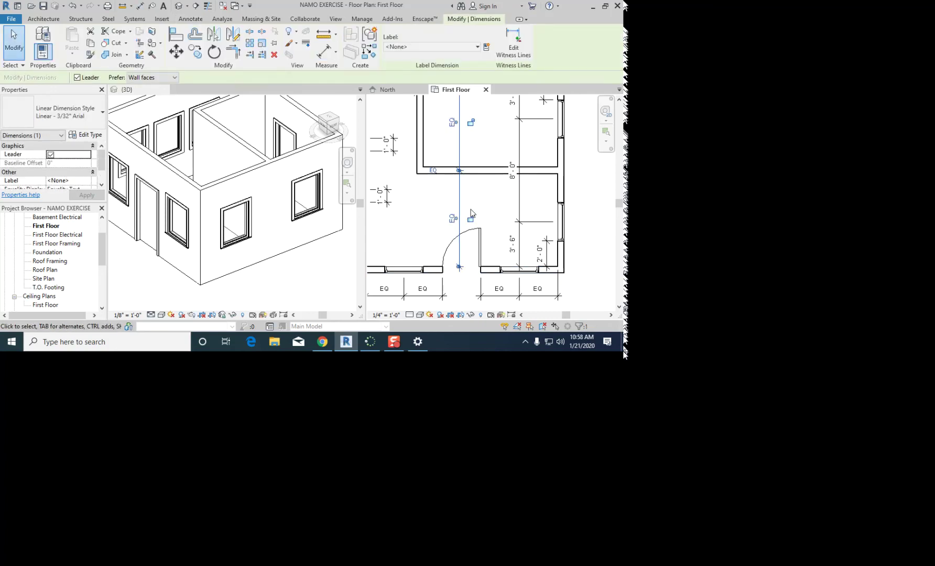
scroll(476, 205, "down", 2)
middle_click_drag(476, 209, 427, 218)
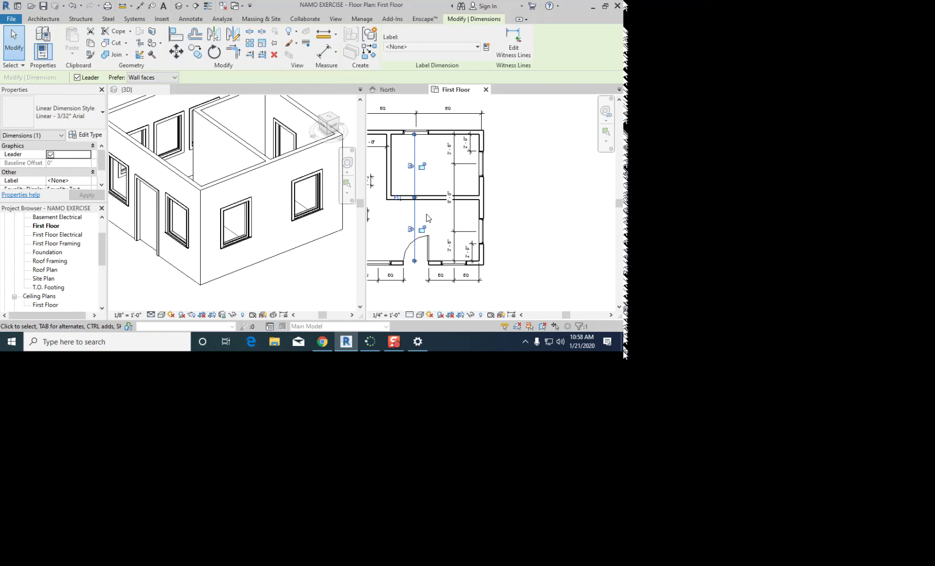
Step: Undo the equality constraint and the aligned dimension string between the north wall, the east-west partition and the south wall
key("Escape")
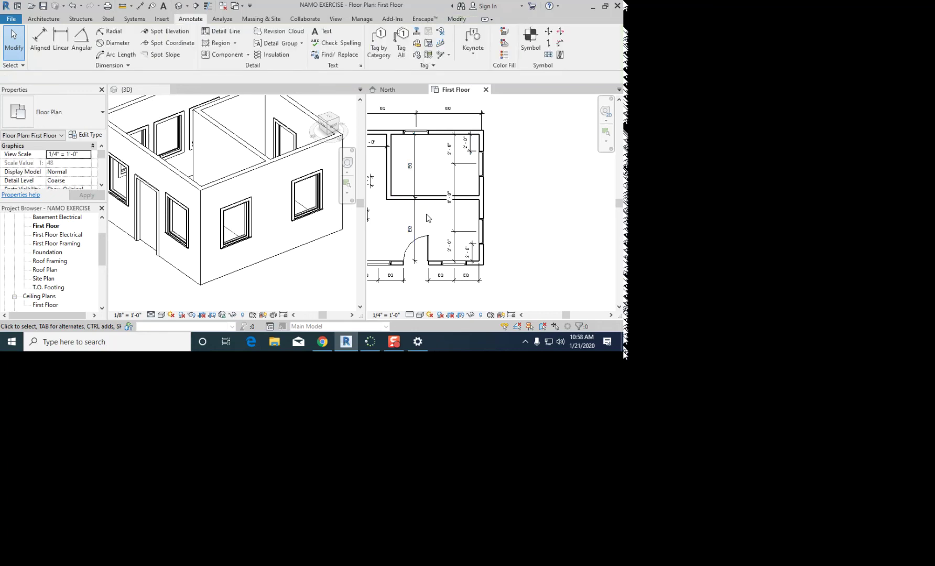
left_click(424, 199)
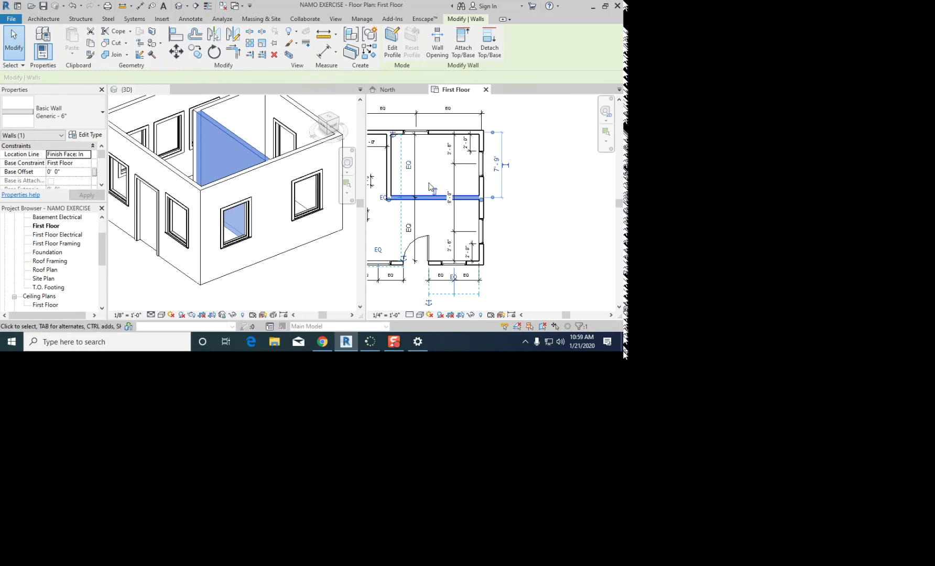
key("Delete")
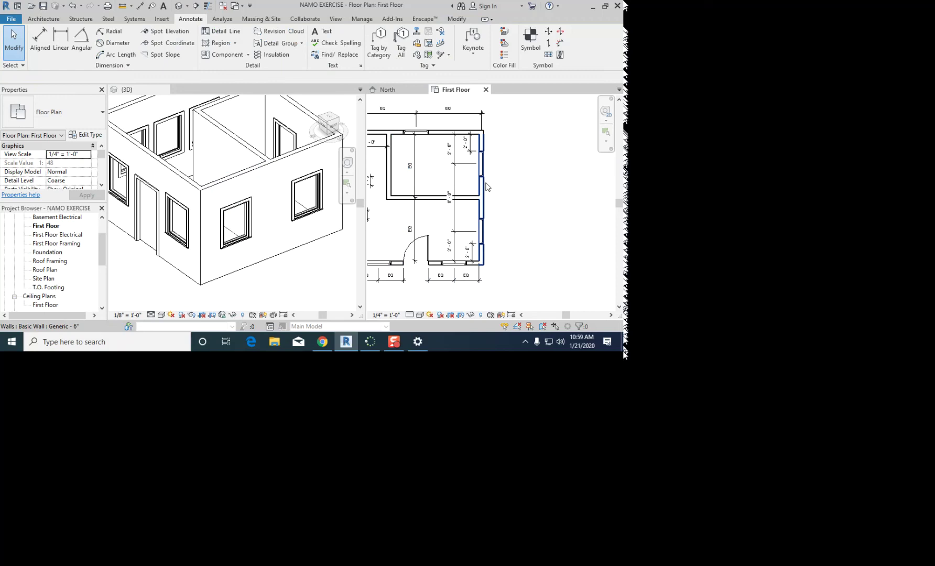
left_click(415, 186)
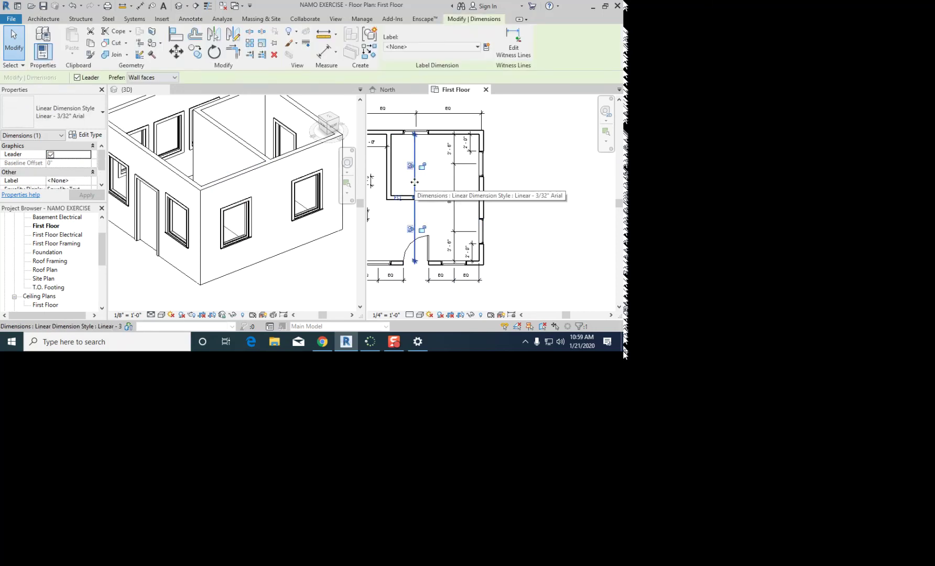
key("ctrl+z")
key("ctrl+z")
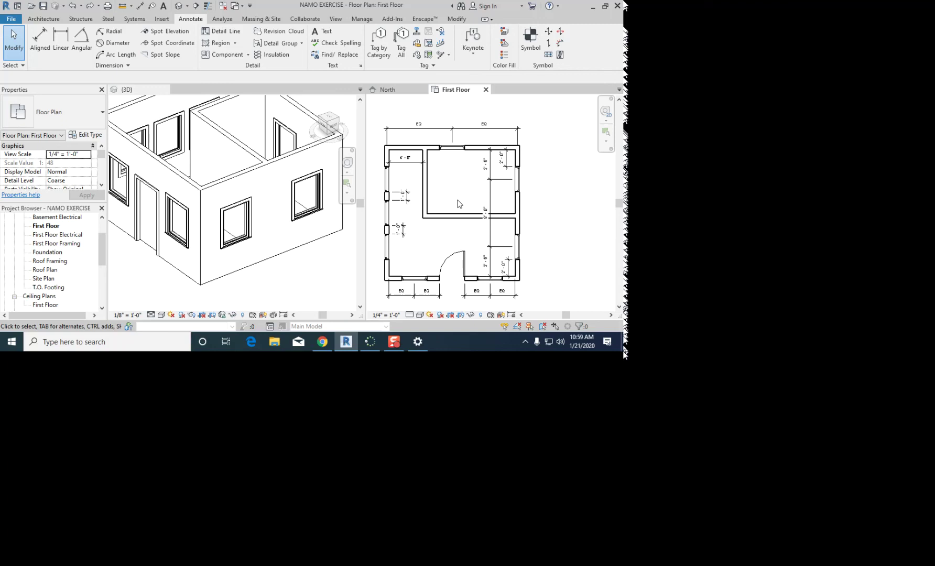
Step: Make the east-west partition's temporary dimensions beside the east wall permanent
left_click(453, 215)
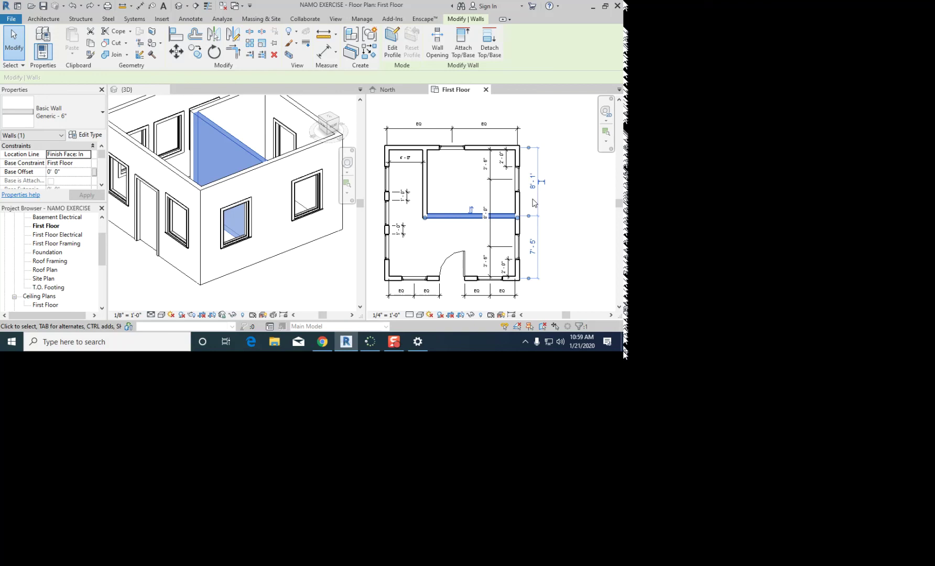
scroll(466, 188, "up", 1)
left_click(466, 189)
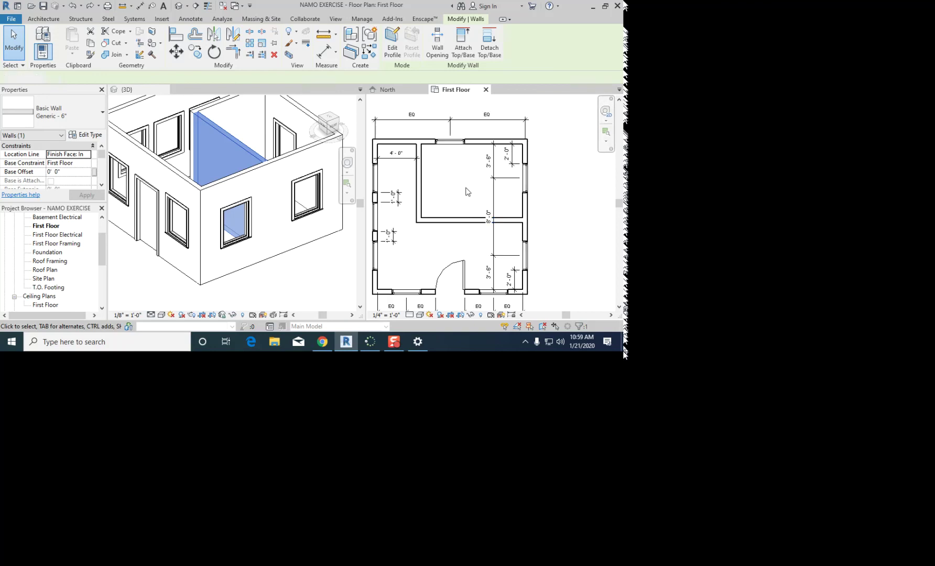
left_click(451, 222)
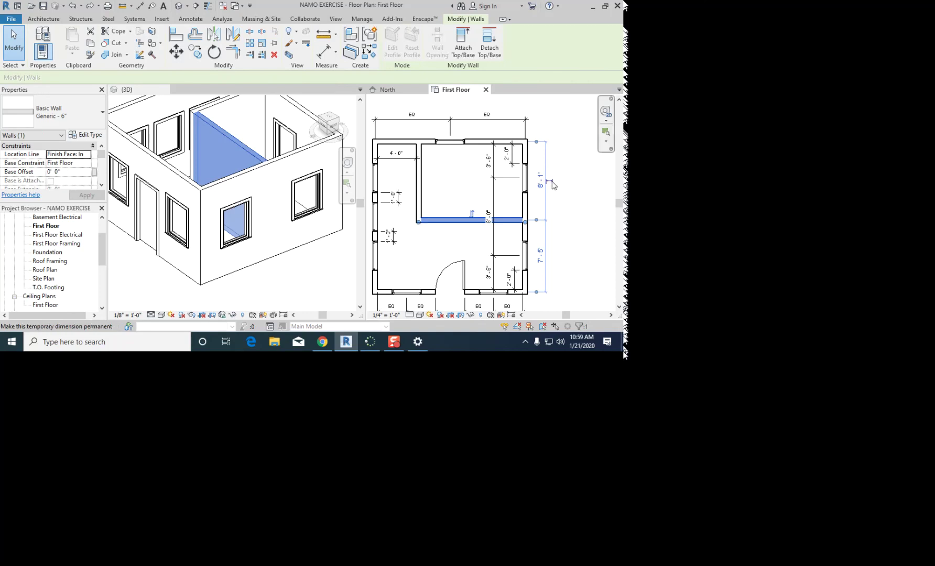
left_click(552, 182)
left_click(565, 215)
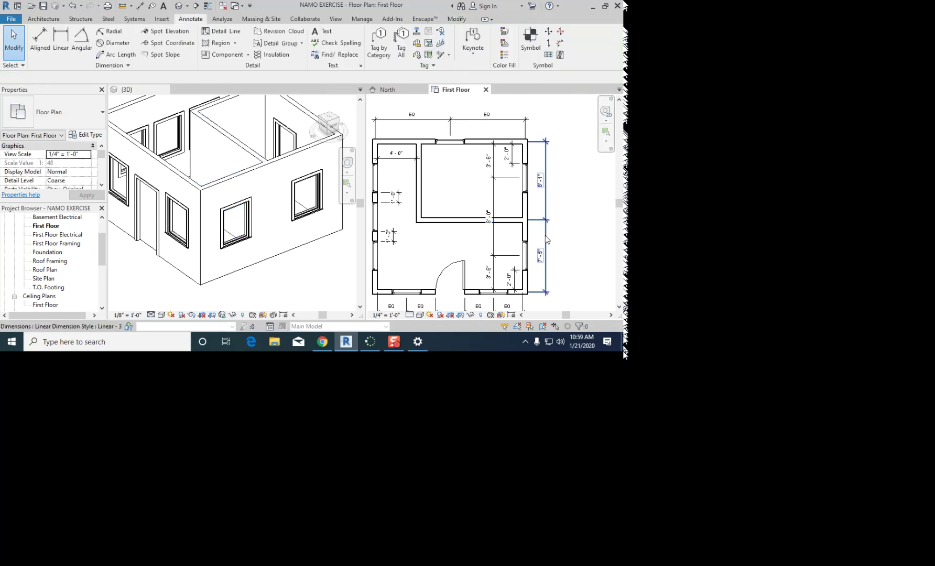
Step: Try to edit the witness lines of the permanent dimension beside the east wall, and delete that dimension
left_click(546, 240)
left_click(514, 45)
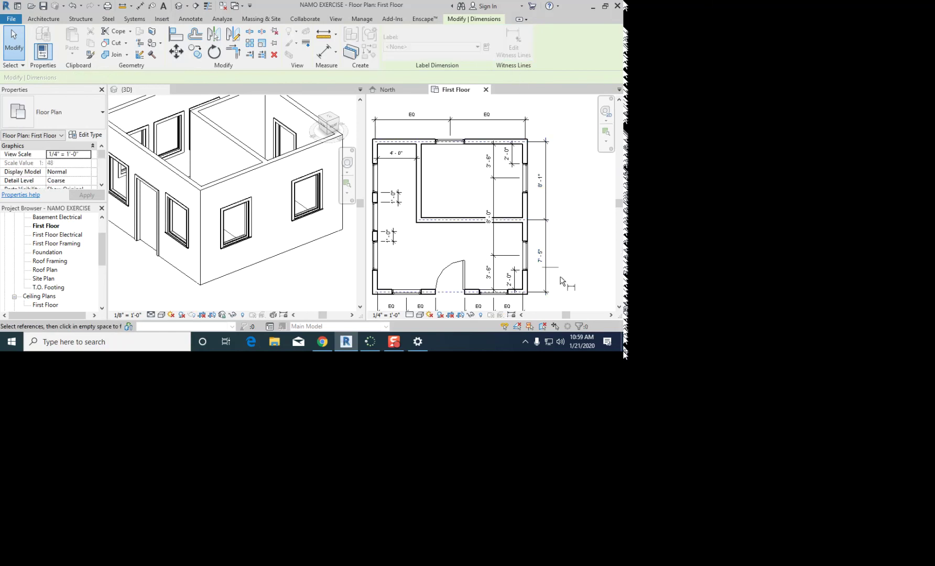
left_click(535, 296)
left_click(566, 290)
left_click(547, 237)
key("Delete")
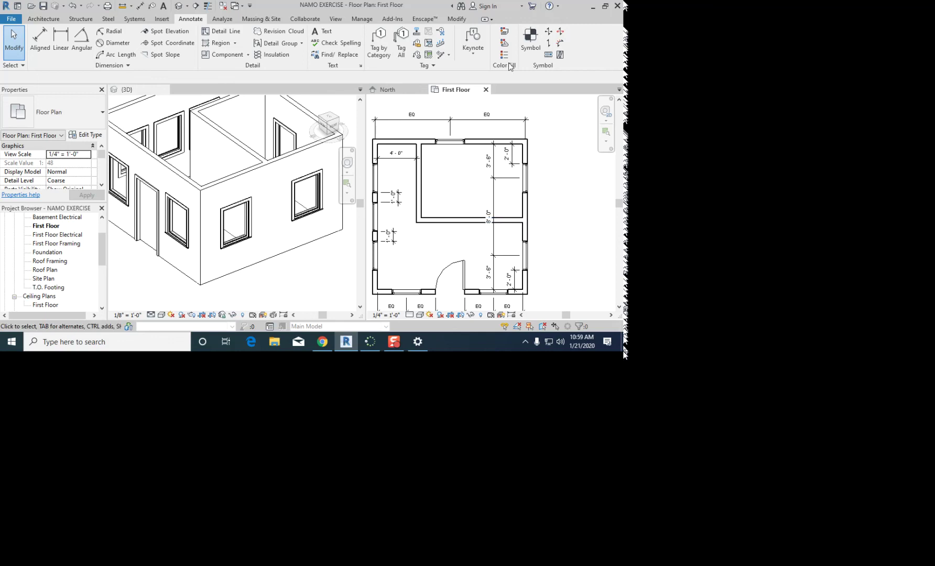
left_click(462, 224)
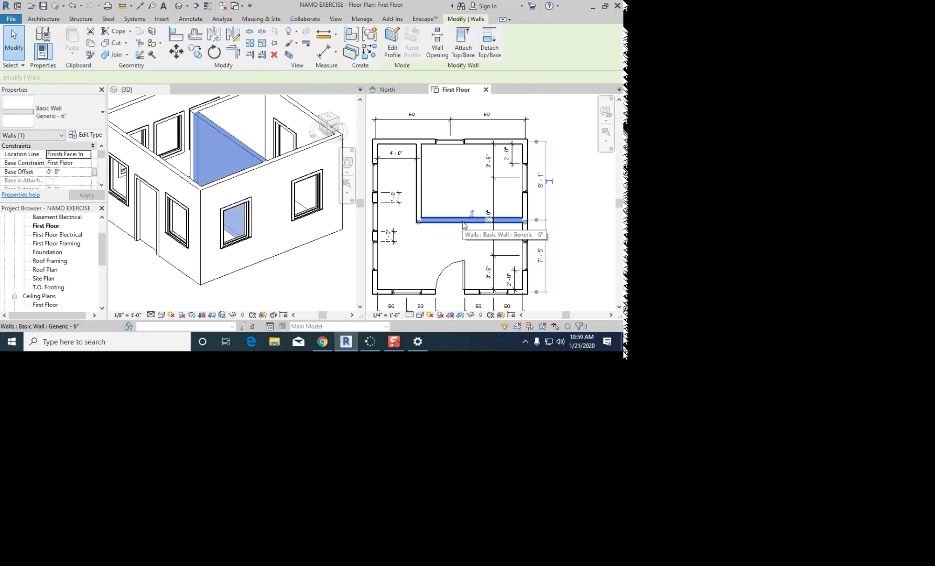
key("d")
key("i")
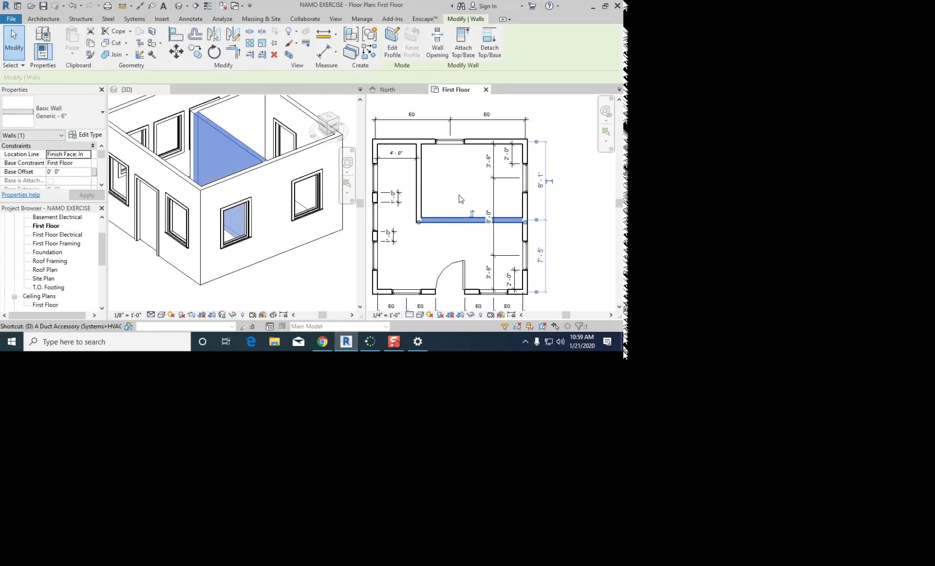
left_click(429, 144)
left_click(444, 220)
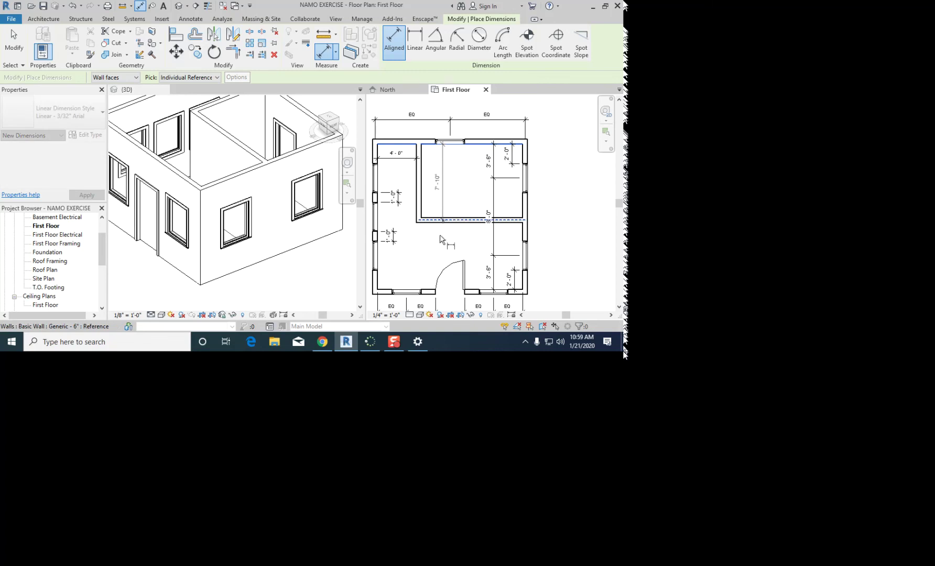
left_click(434, 290)
key("Escape")
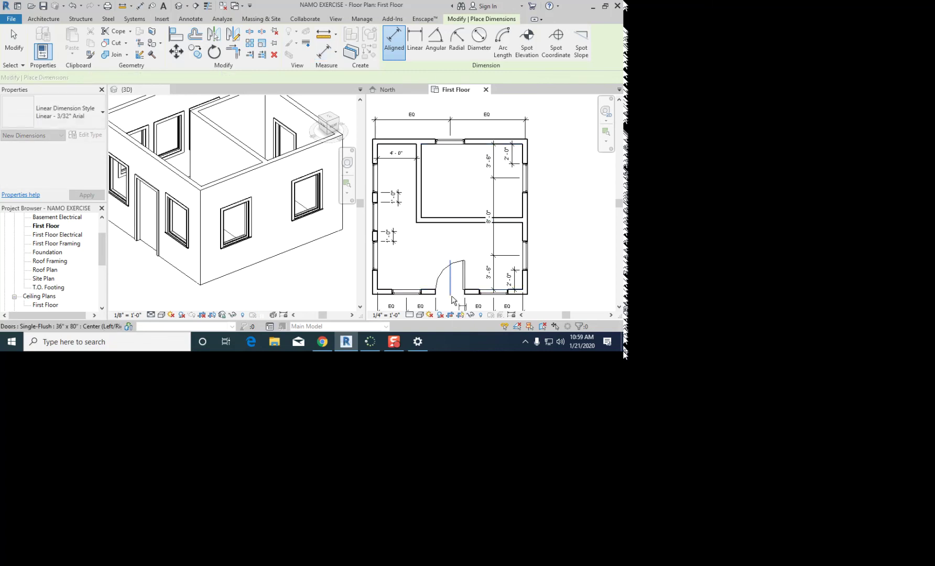
Step: Place an aligned dimension string from the north wall's inner face through the east-west partition's centerline to the south wall's inner face
left_click(476, 147)
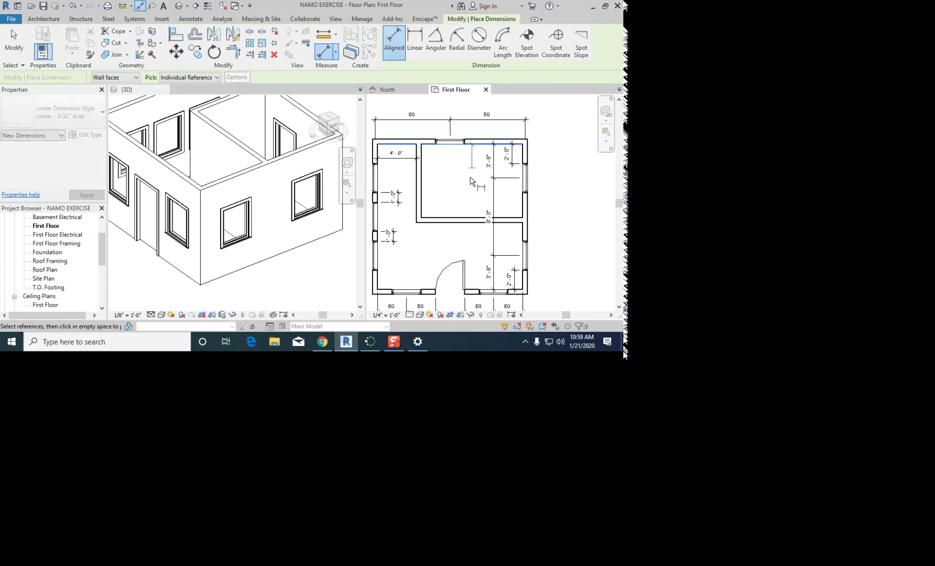
left_click(465, 222)
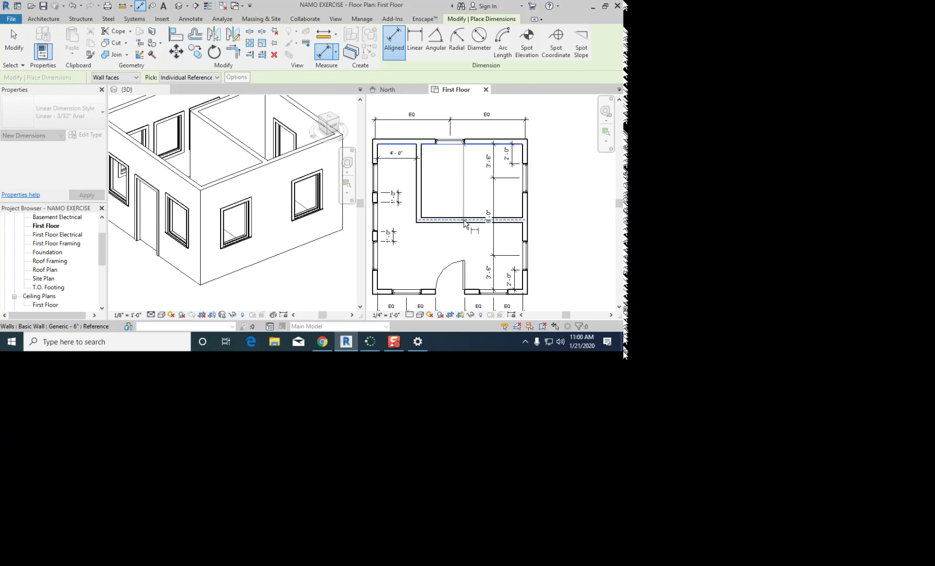
scroll(474, 291, "up", 2)
left_click(475, 291)
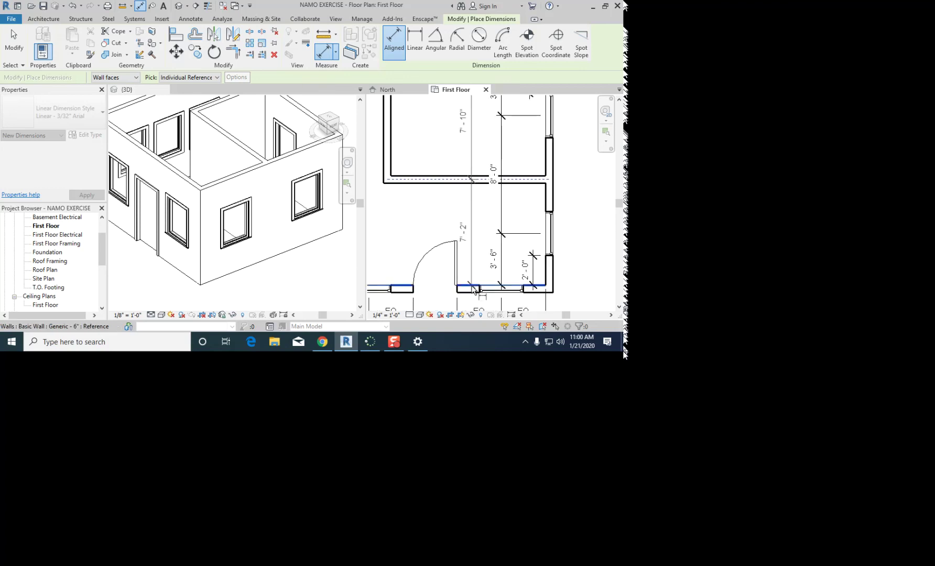
left_click(443, 301)
scroll(443, 303, "down", 1)
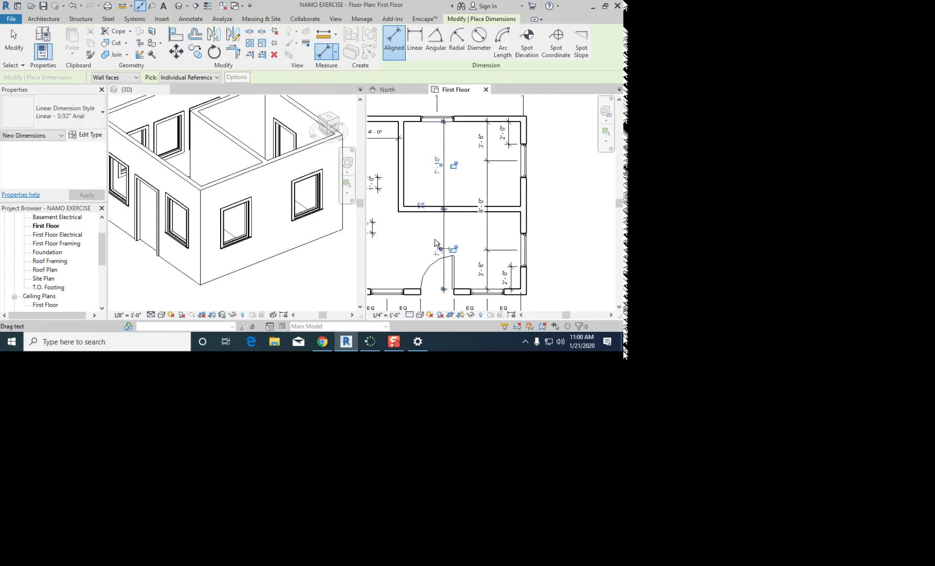
Step: Apply an equality constraint to the two-segment dimension string to center the east-west partition between the north and south walls
left_click(421, 207)
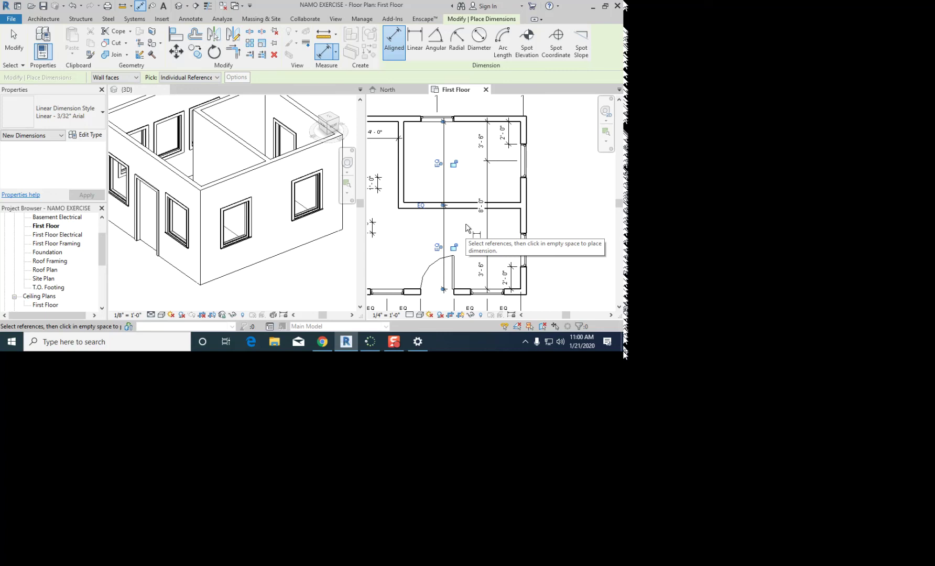
key("Escape")
scroll(475, 229, "down", 2)
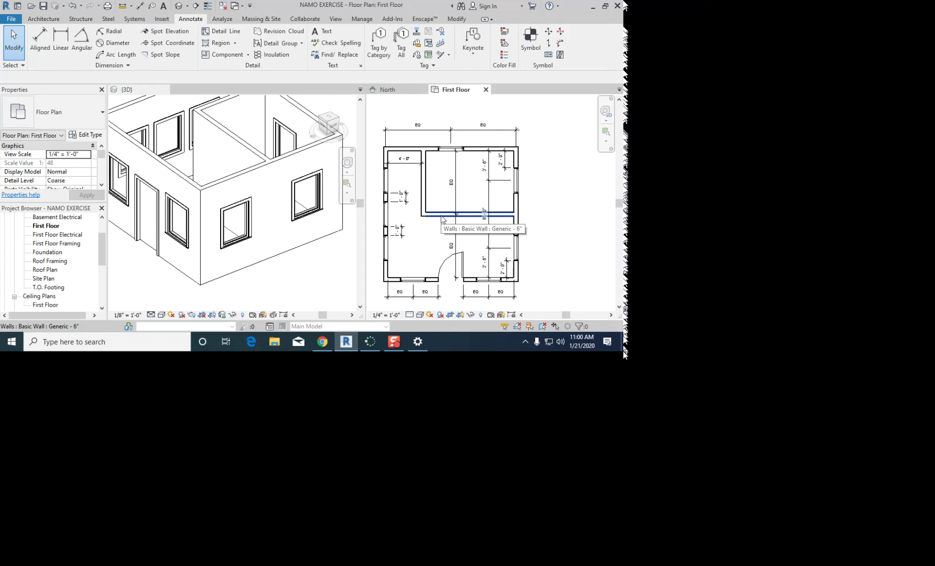
scroll(437, 202, "up", 2)
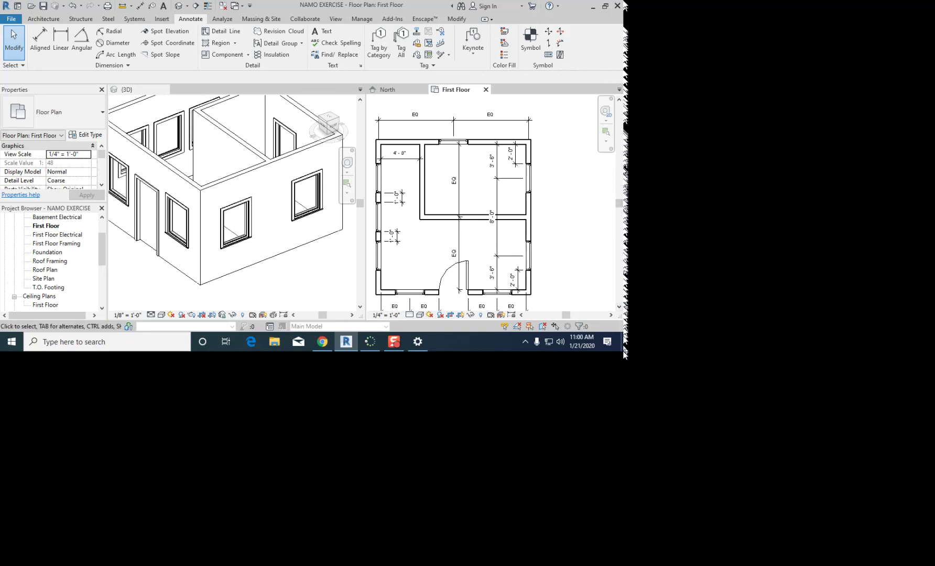
key("alt")
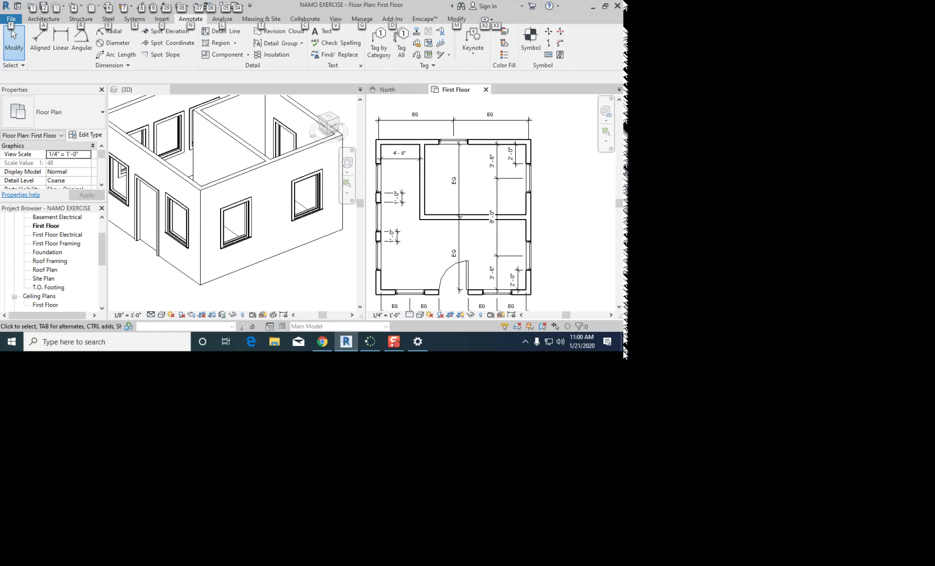
key("super+Tab")
key("super+Tab")
key("super+Tab")
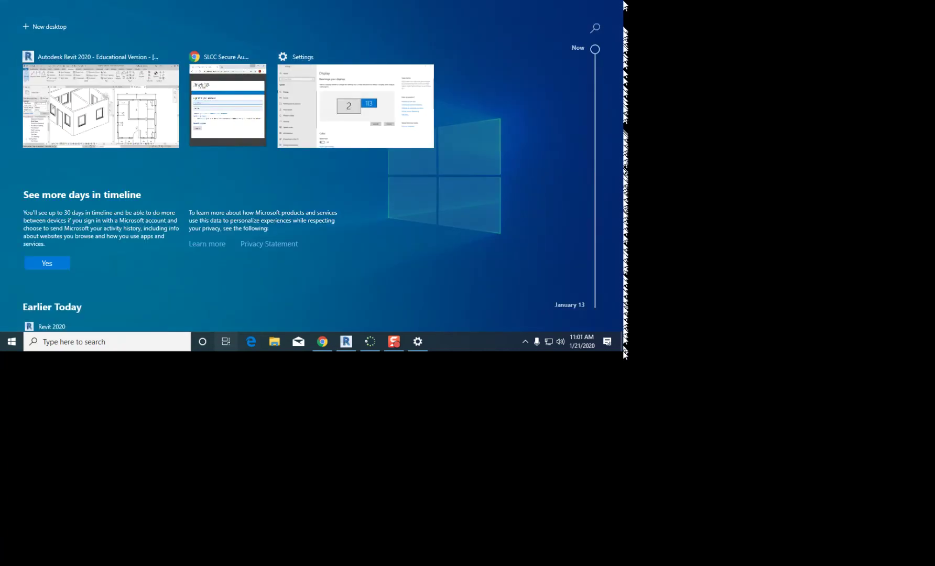
key("super+Tab")
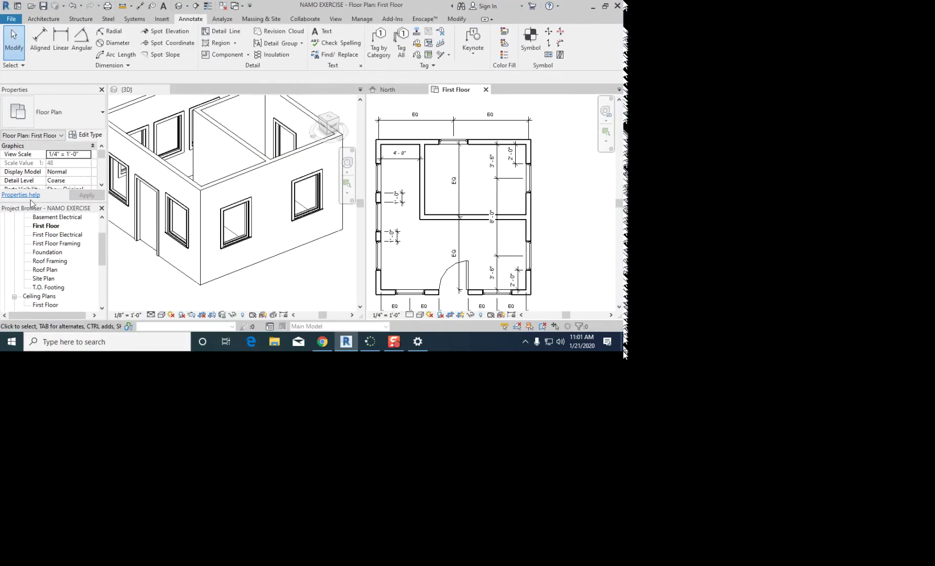
left_click(393, 341)
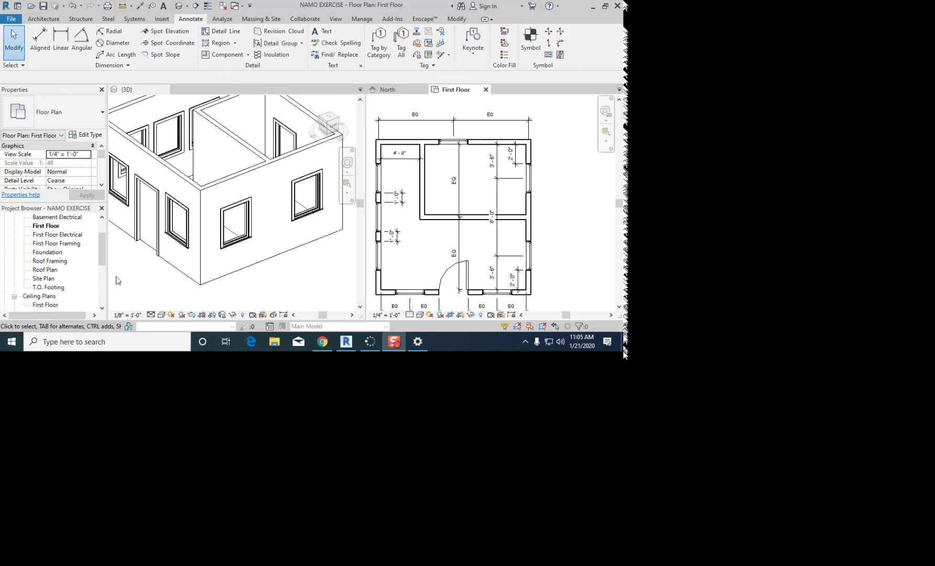
left_click(272, 290)
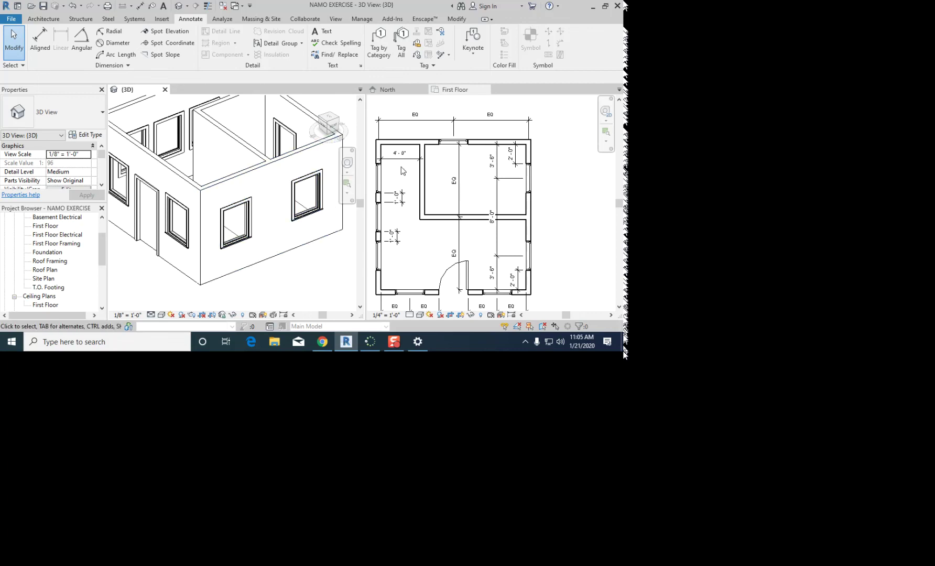
Step: Place a 36" x 80" Single-Flush door in the north-south partition, about 2' 5" from the north wall, swinging into the northeast room
left_click(448, 272)
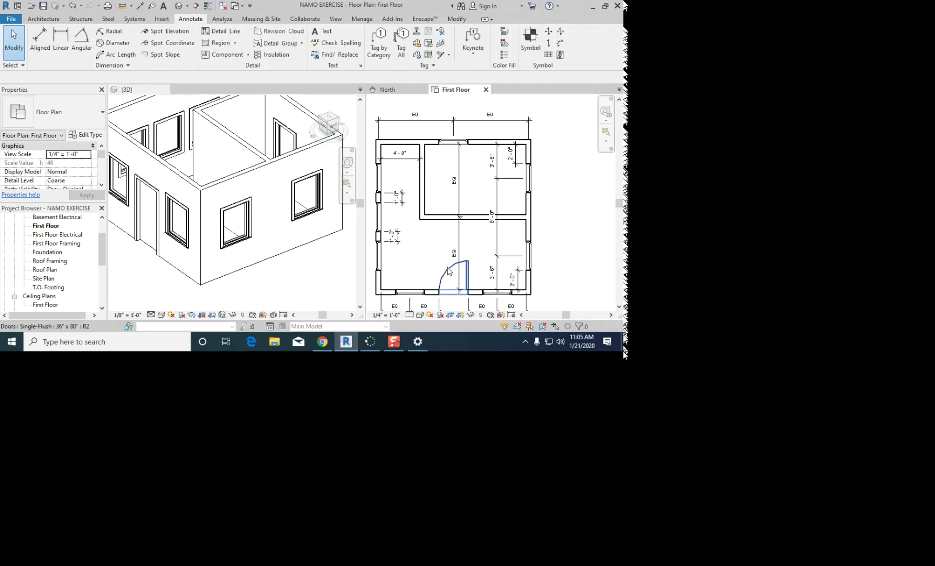
left_click(448, 272)
key("d")
key("r")
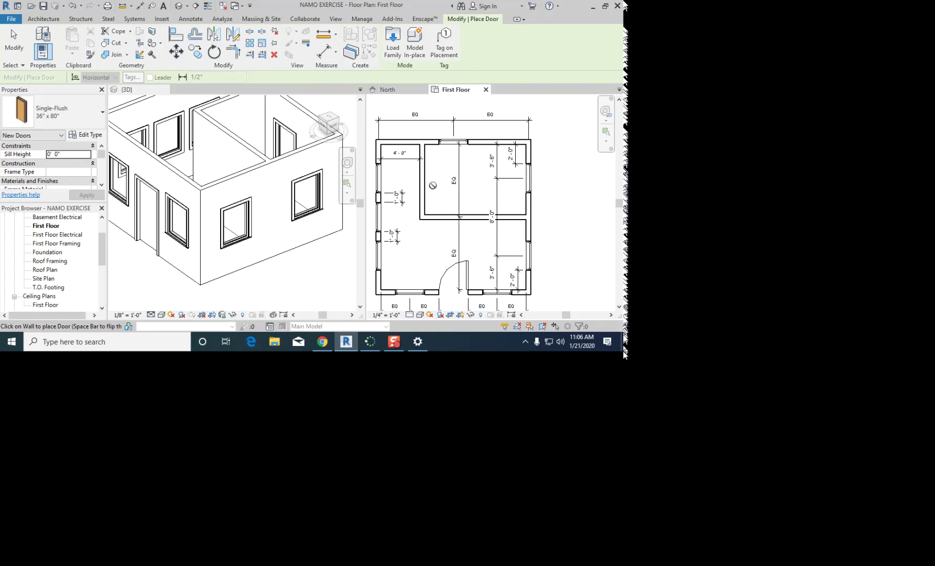
left_click(425, 166)
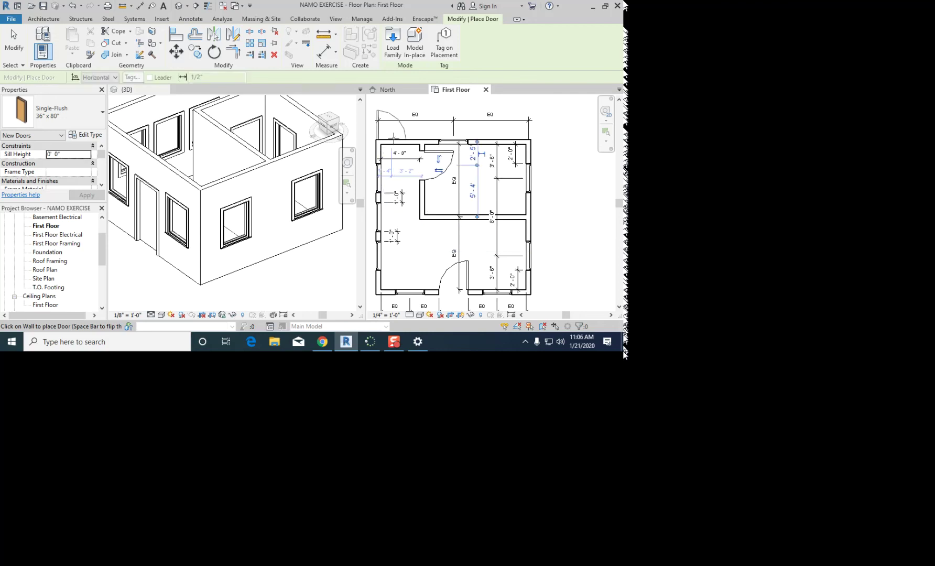
Step: Place a 36" x 80" Single-Flush door in the north wall, about 2' 3" from the west wall, swinging outward
left_click(397, 141)
key("Escape")
key("Escape")
scroll(401, 186, "down", 2)
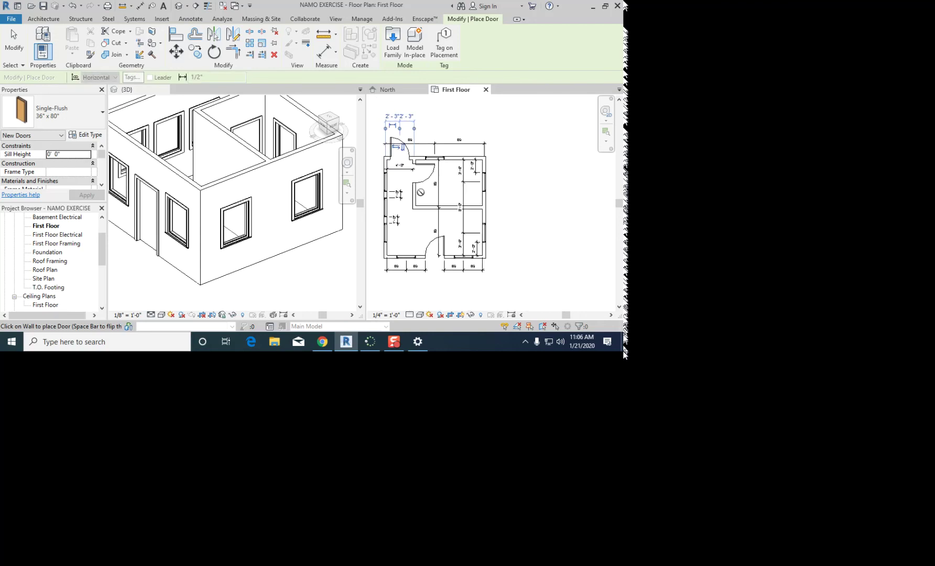
scroll(426, 197, "up", 3)
scroll(466, 212, "down", 2)
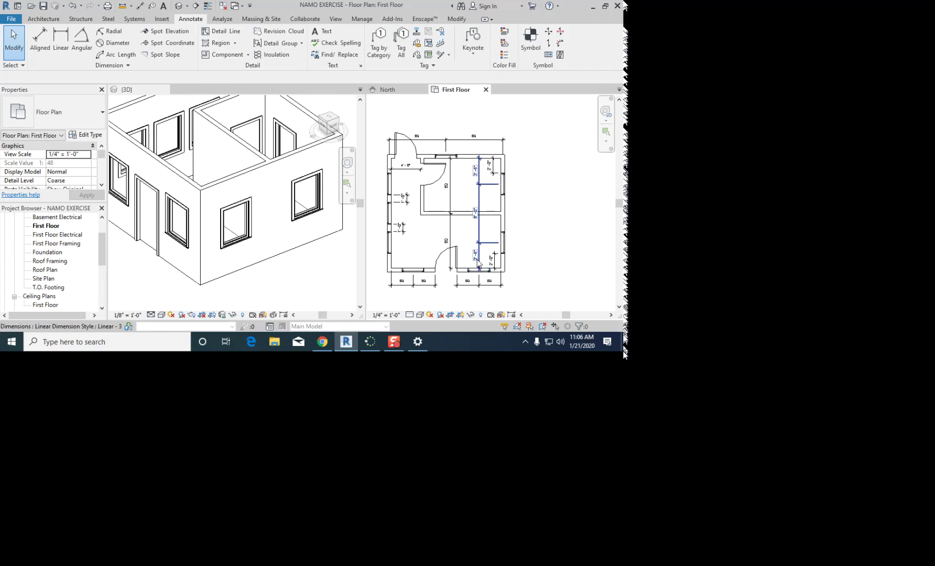
scroll(397, 153, "up", 2)
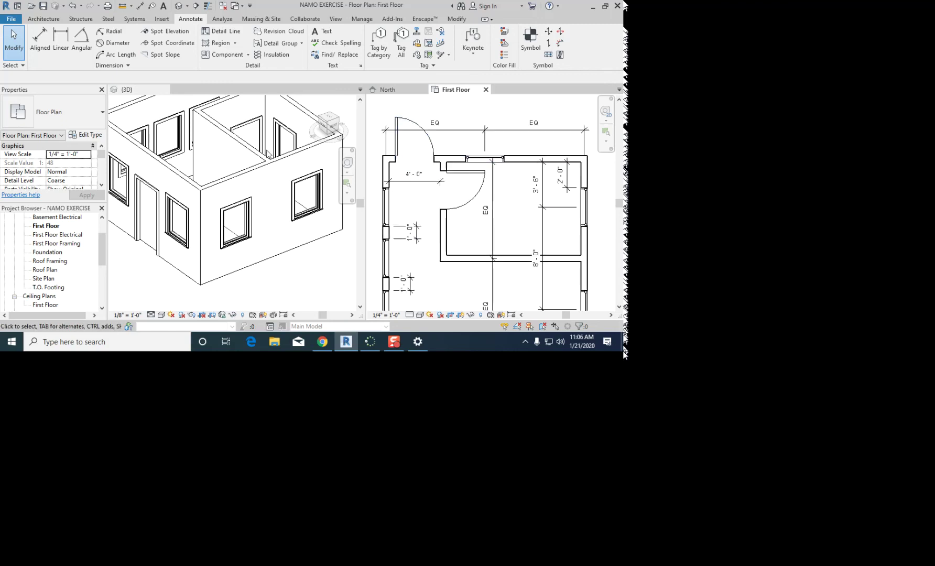
Step: In the North elevation, set the Roof level's elevation to 9' 0"
left_click(396, 89)
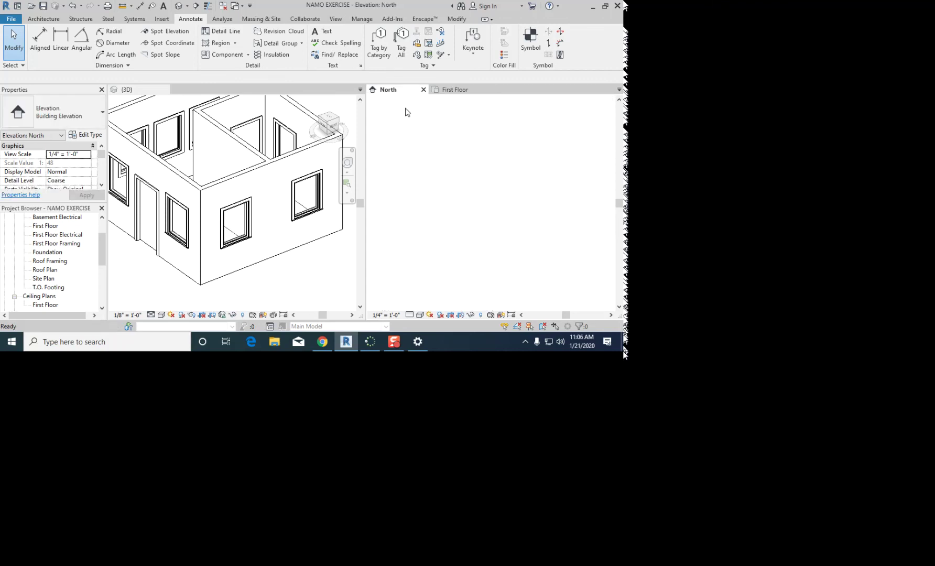
scroll(553, 184, "up", 3)
scroll(590, 188, "up", 3)
scroll(504, 198, "down", 5)
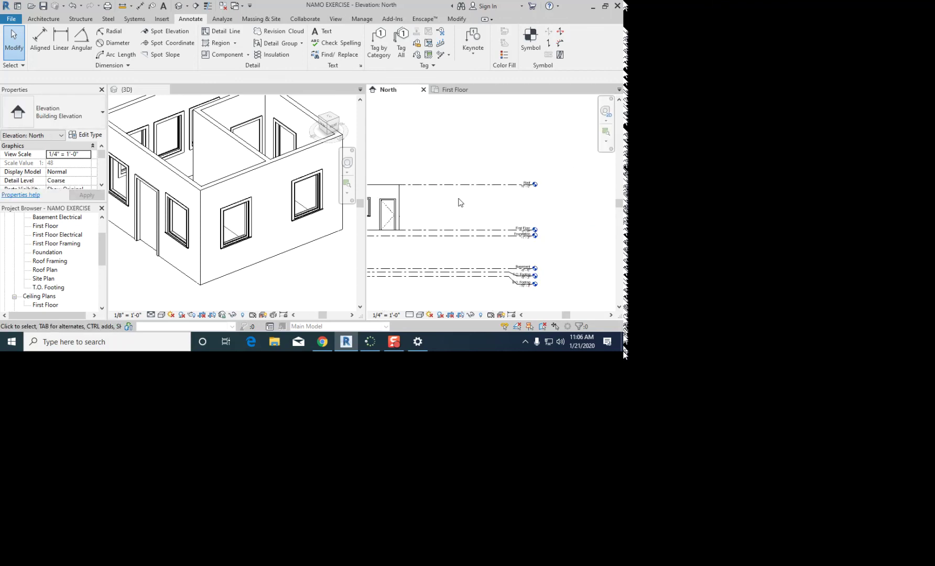
scroll(460, 203, "down", 1)
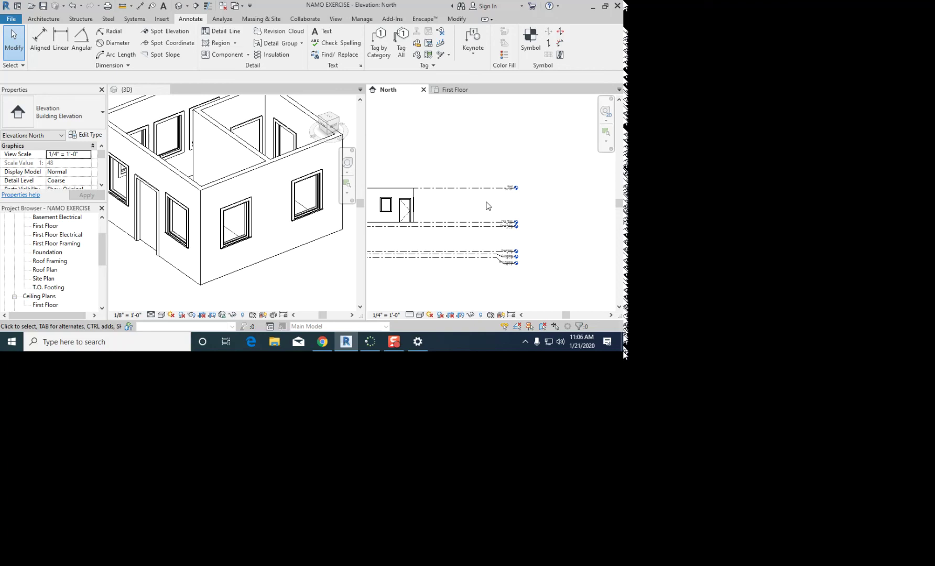
scroll(488, 206, "up", 3)
scroll(530, 186, "up", 2)
left_click(531, 174)
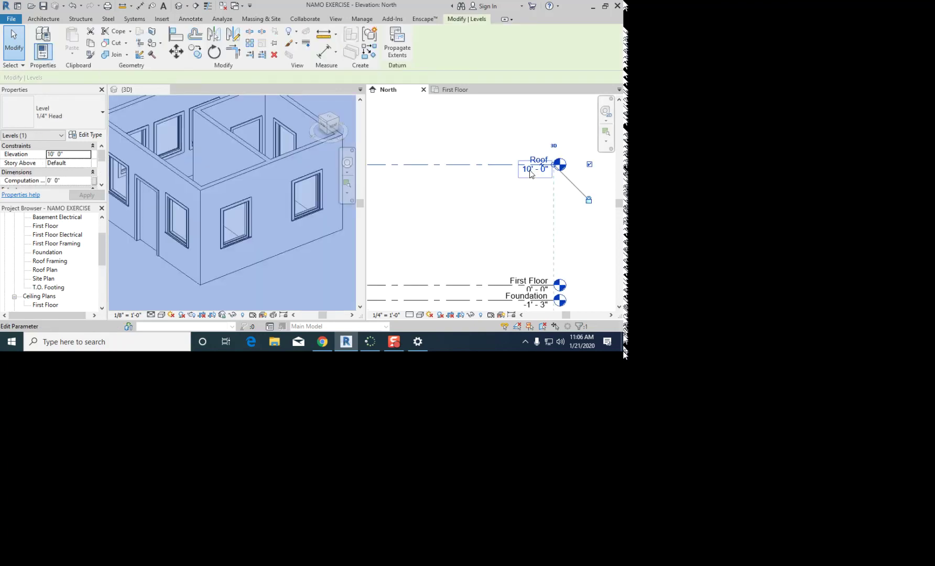
left_click(528, 171)
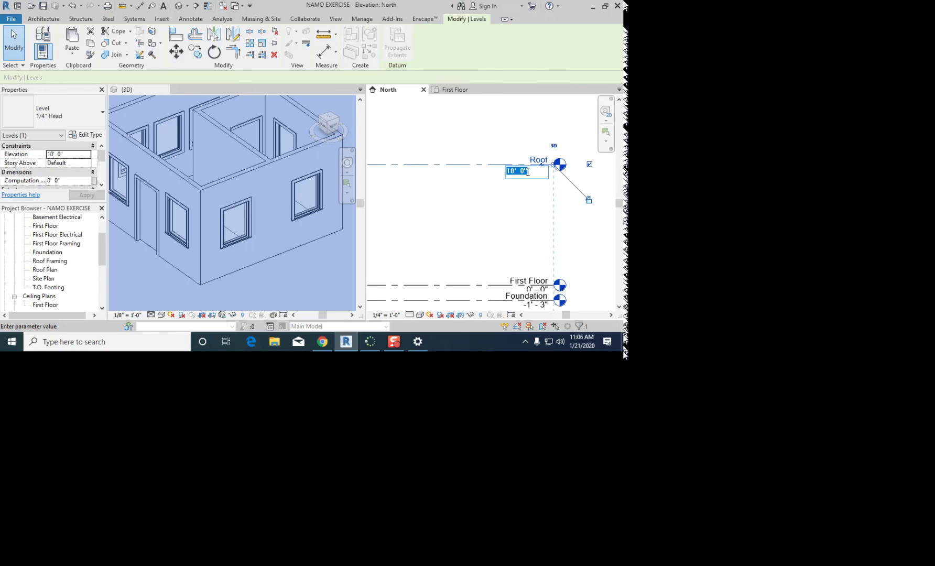
type("9")
key("Return")
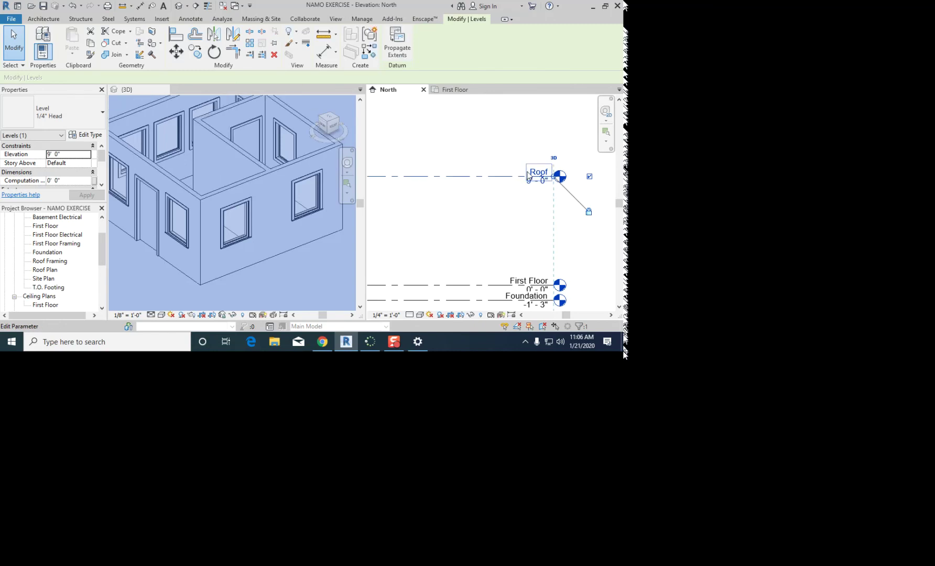
Step: Open the Roof level's elevation value for editing in the North elevation view
left_click(519, 159)
middle_click_drag(509, 152, 502, 105)
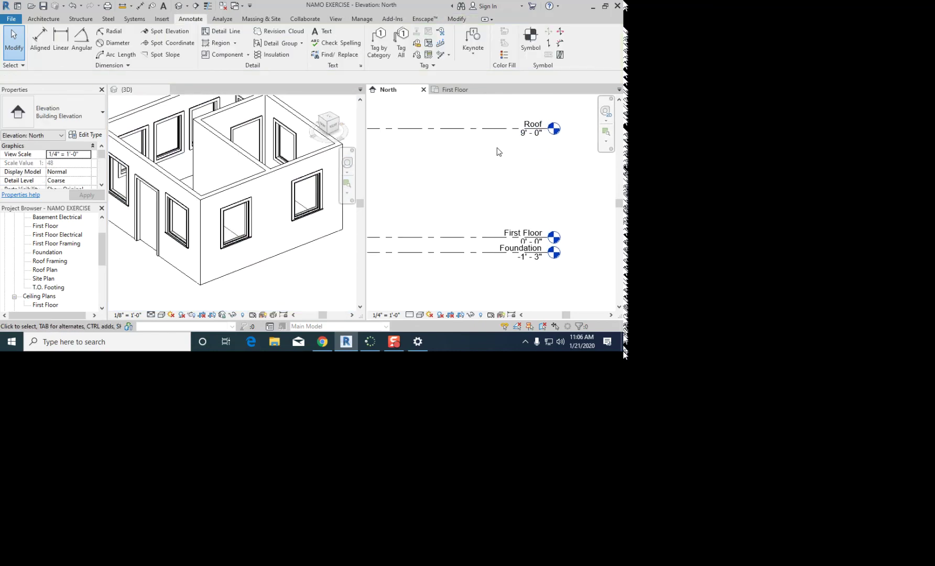
scroll(242, 249, "down", 2)
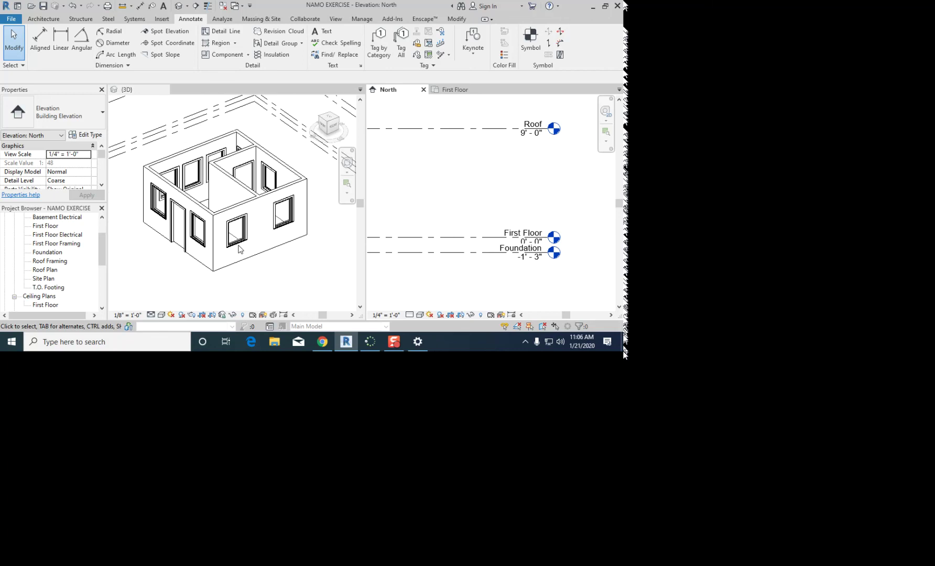
scroll(292, 248, "down", 2)
scroll(545, 140, "down", 2)
middle_click_drag(486, 161, 534, 168)
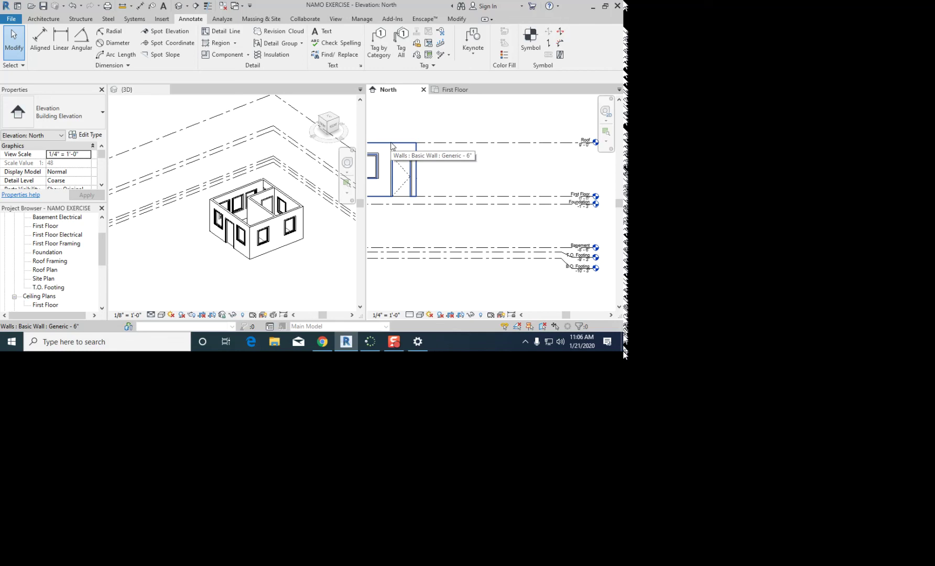
scroll(583, 147, "up", 4)
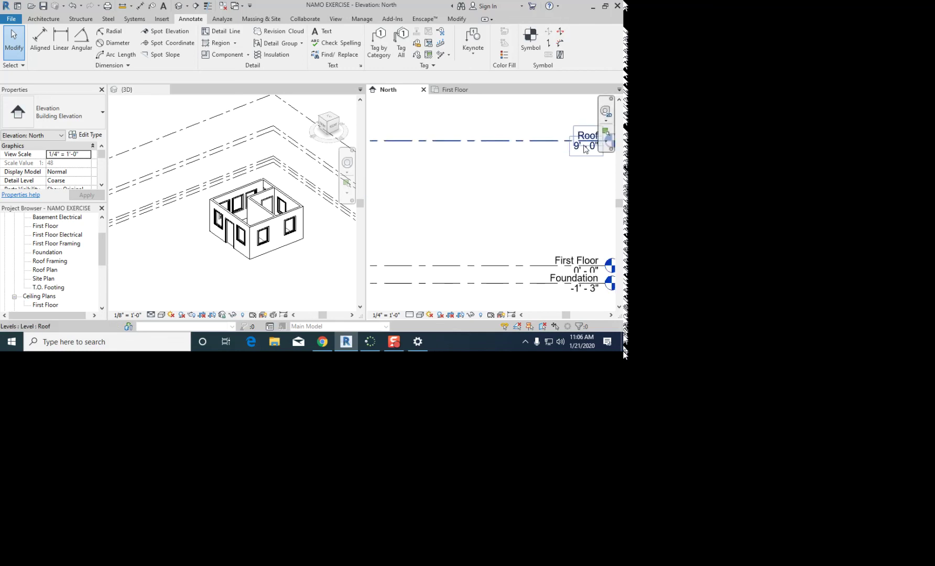
middle_click_drag(579, 163, 456, 171)
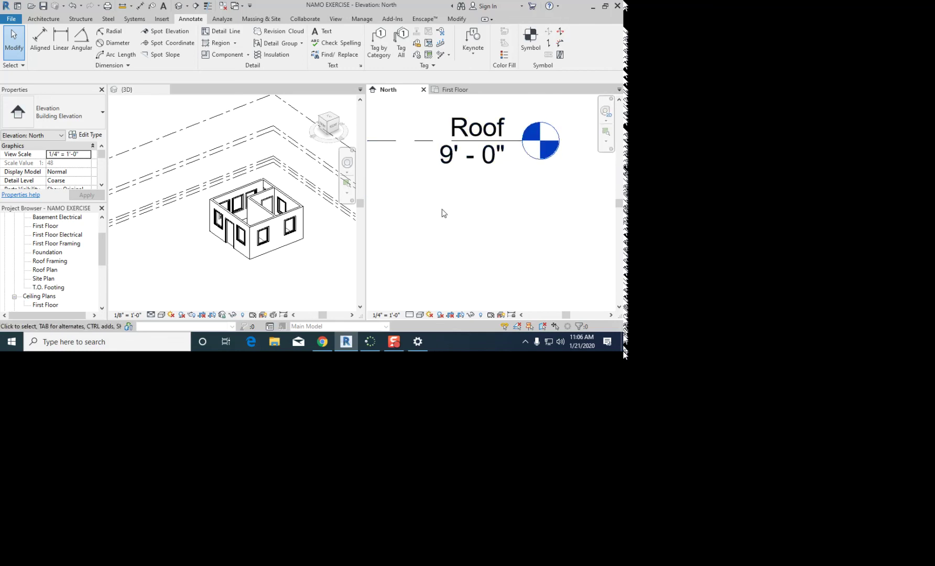
left_click(449, 170)
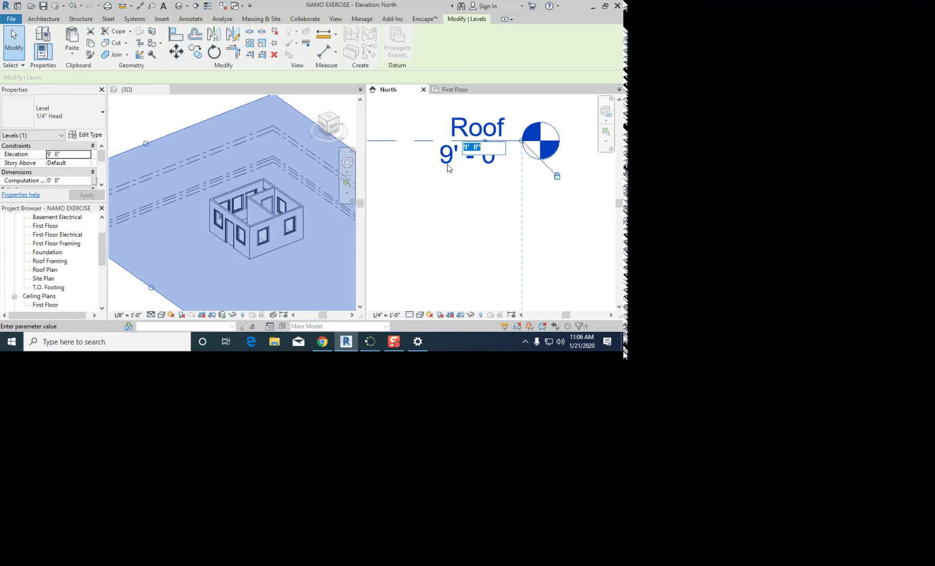
left_click(441, 189)
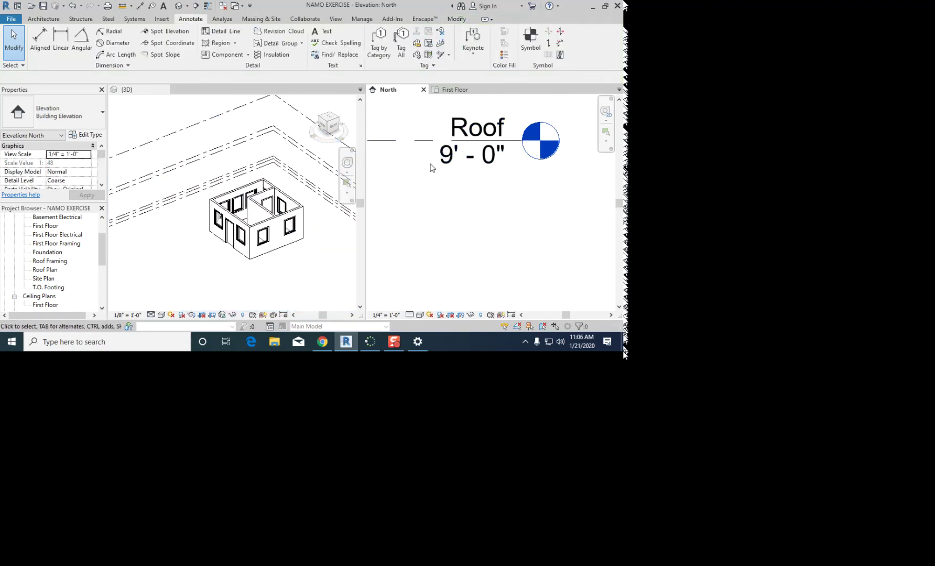
left_click(441, 164)
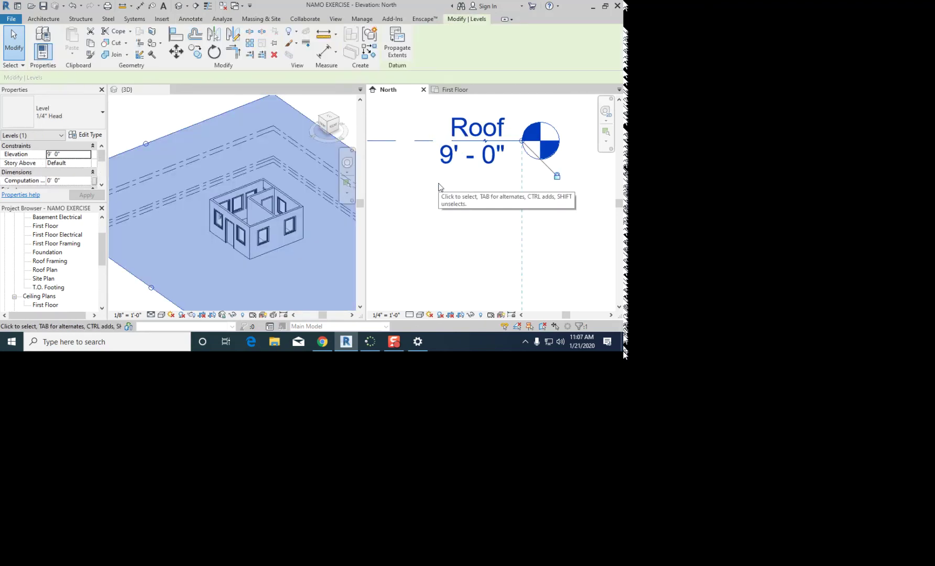
left_click(448, 163)
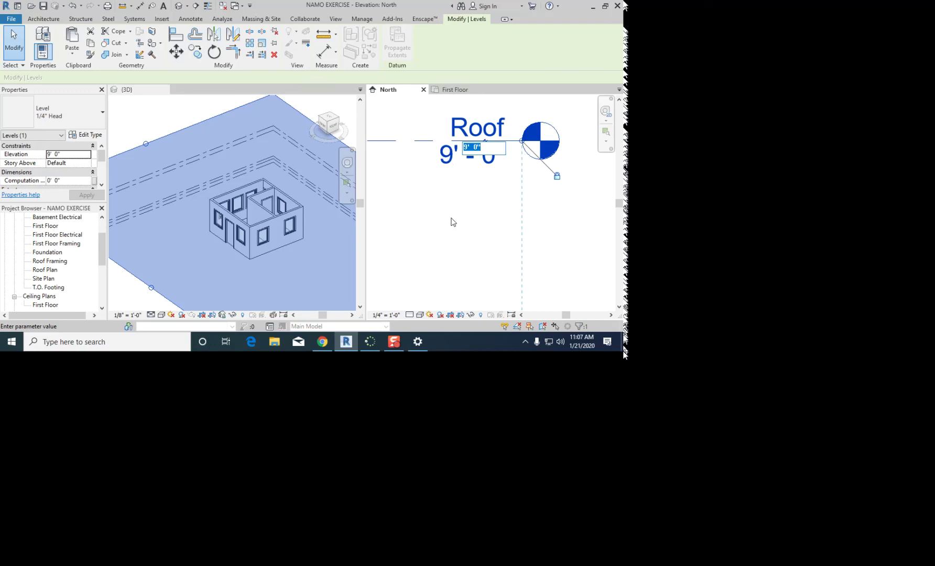
key("Return")
Step: Examine how the building's walls relate to the levels in the North elevation and the 3D view
left_click(315, 220)
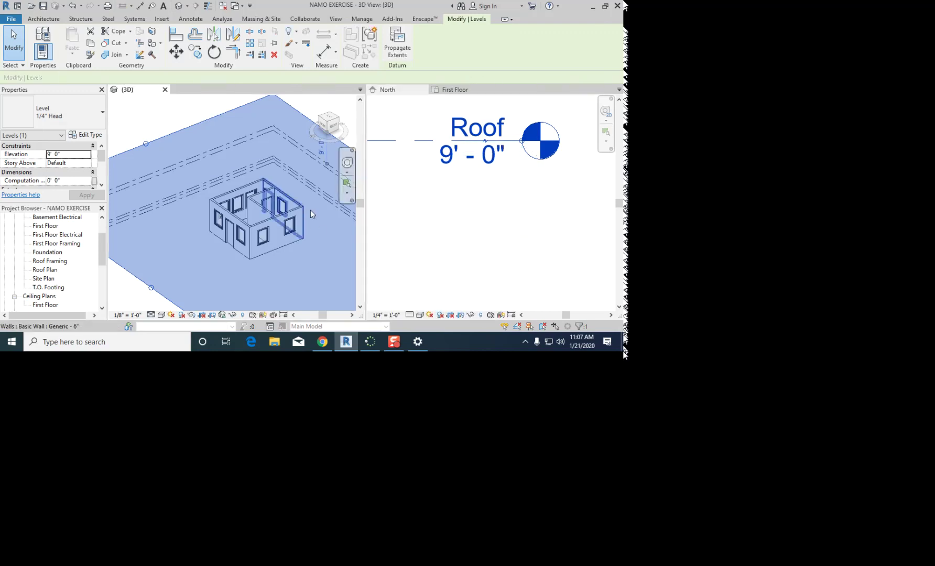
scroll(468, 198, "down", 3)
middle_click_drag(377, 205, 480, 195)
scroll(476, 190, "up", 2)
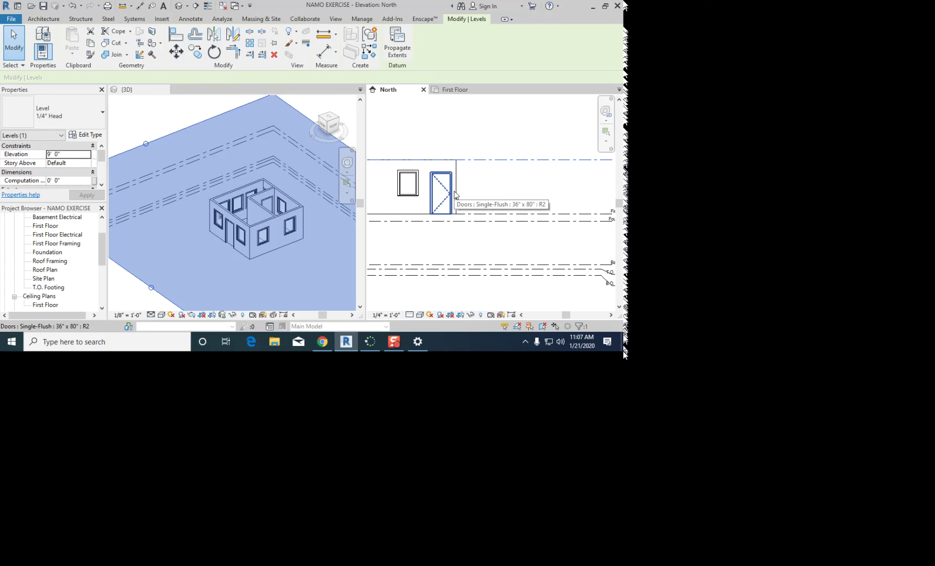
left_click(447, 129)
scroll(229, 208, "up", 2)
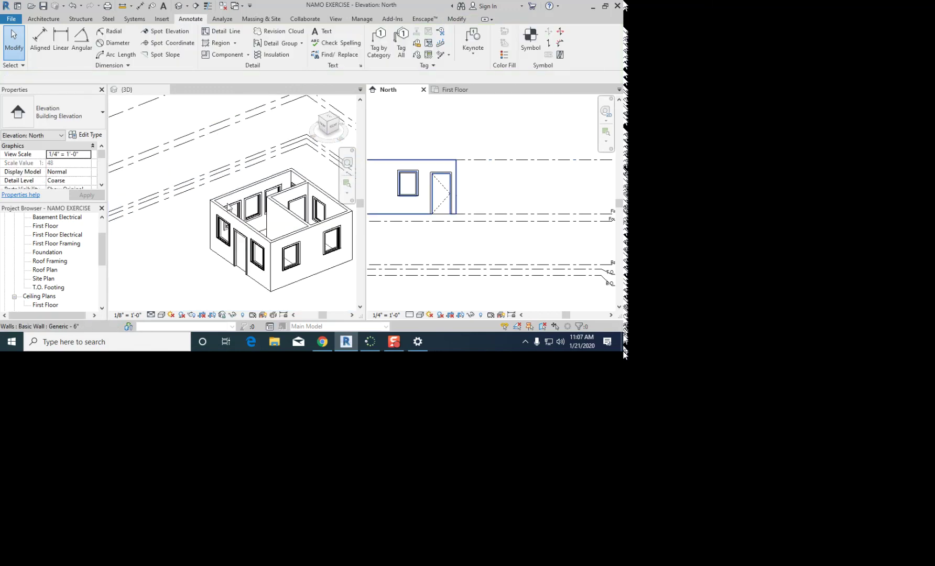
scroll(532, 143, "down", 2)
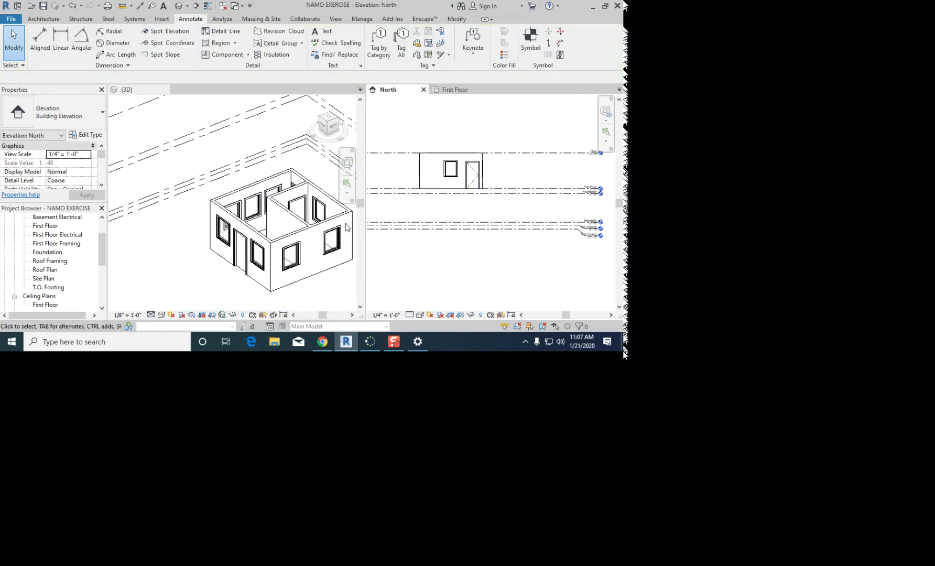
scroll(297, 222, "up", 3)
Step: Practise selecting the whole chain of connected exterior walls in the 3D view and clearing the selection
left_click(199, 159)
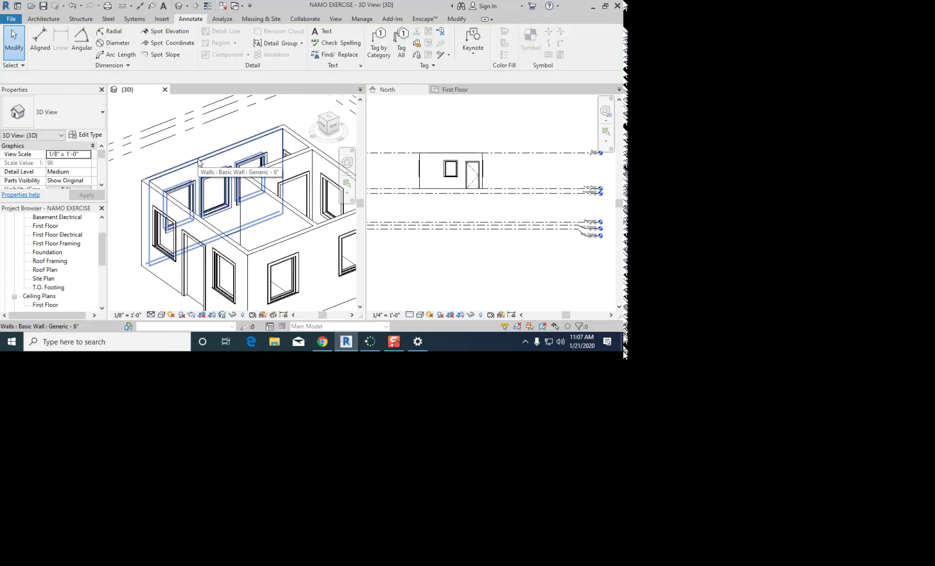
scroll(198, 159, "down", 2)
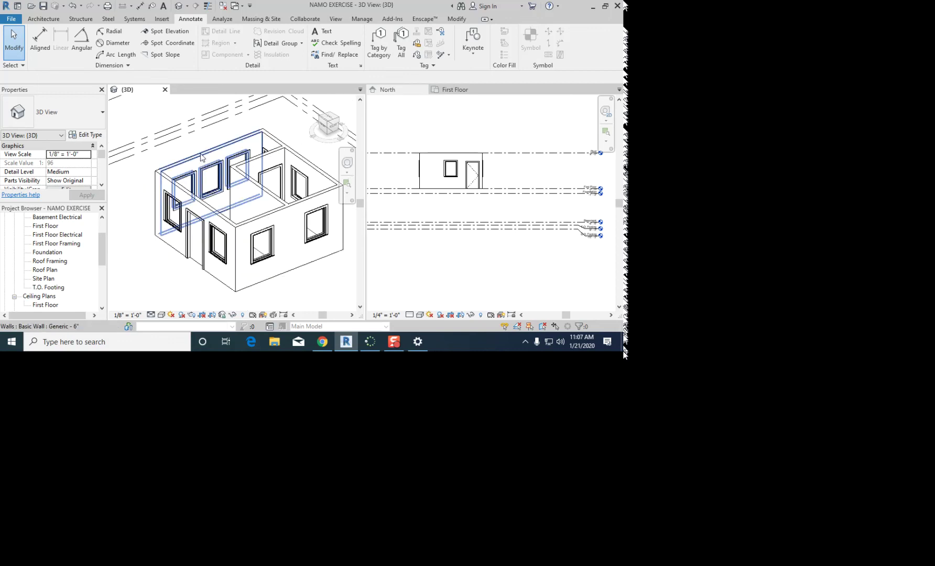
key("Tab")
left_click(202, 156)
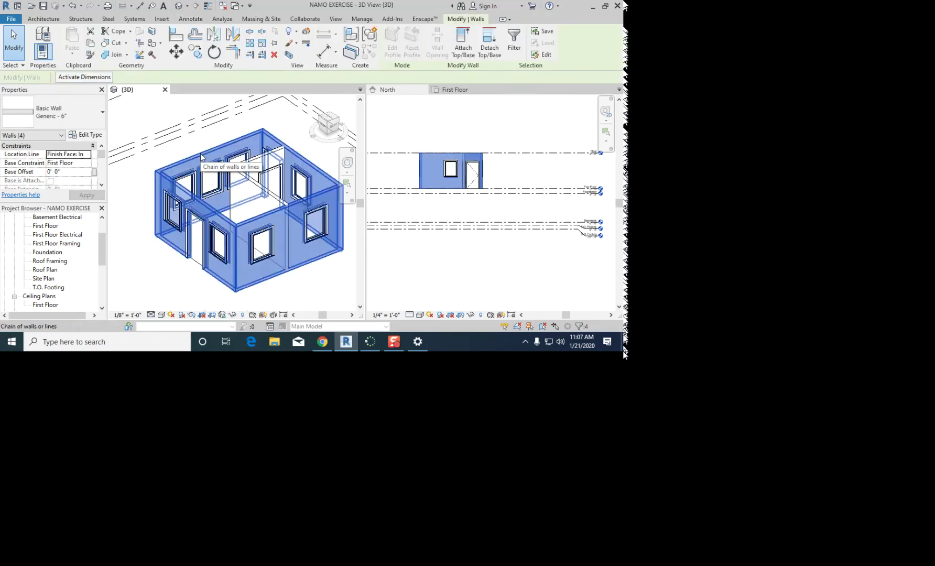
key("Escape")
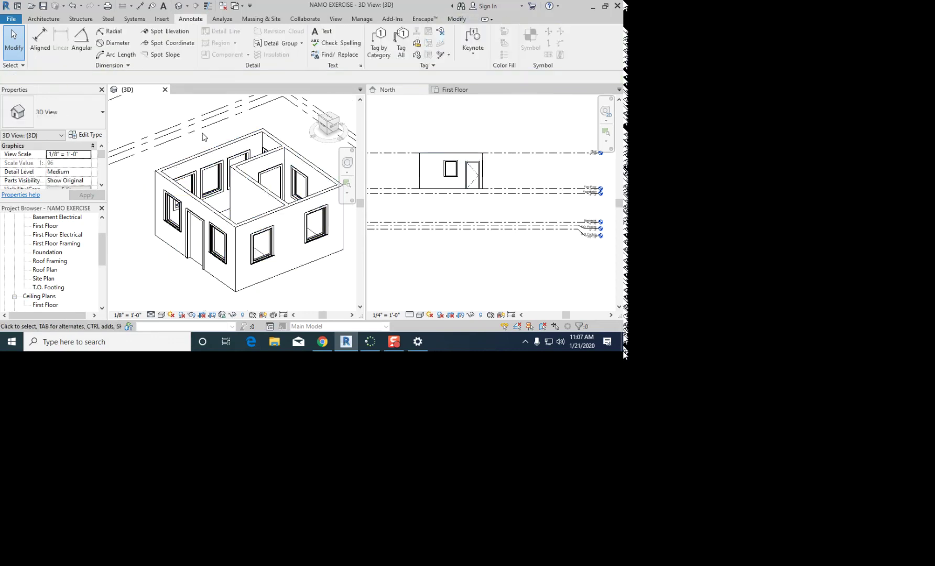
key("Tab")
left_click(209, 153)
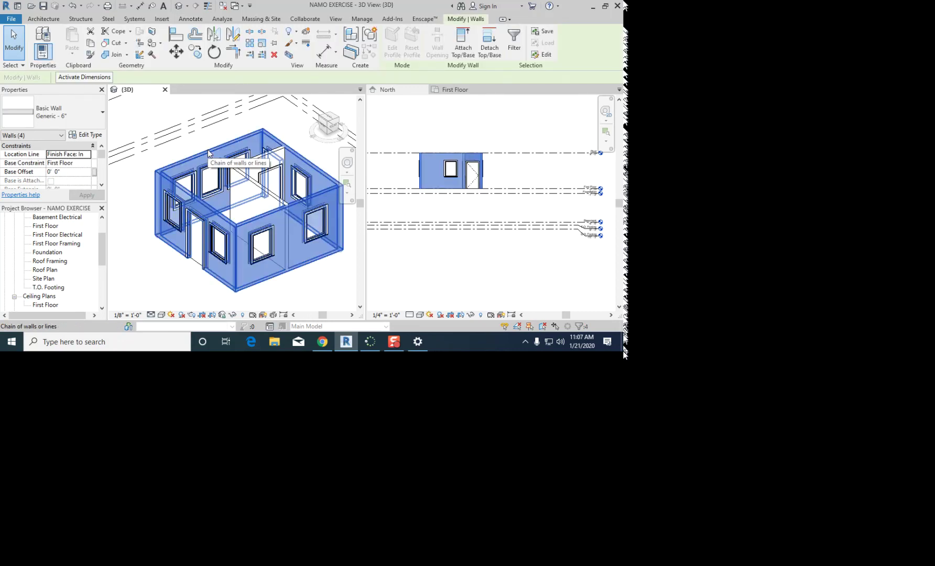
key("Escape")
key("Tab")
left_click(210, 154)
key("Escape")
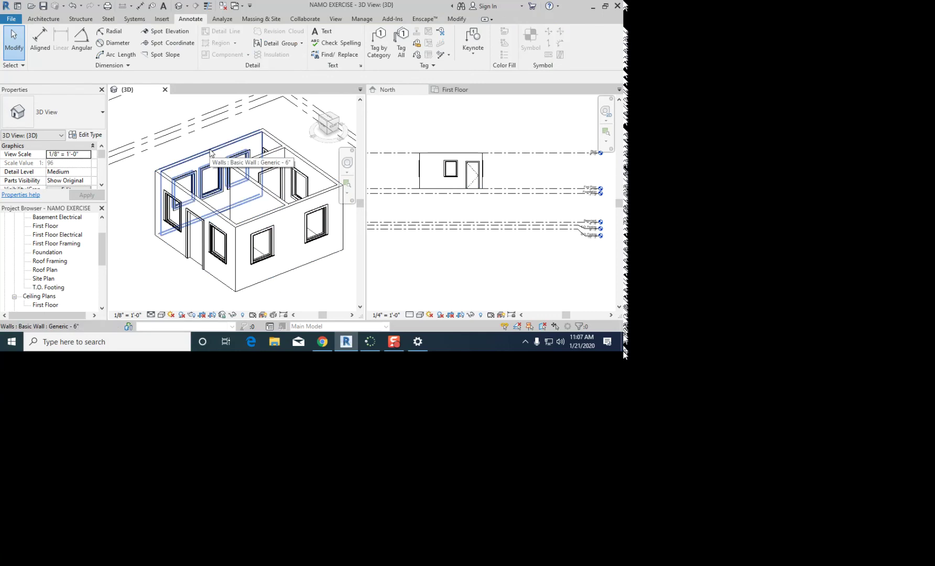
key("Tab")
left_click(210, 153)
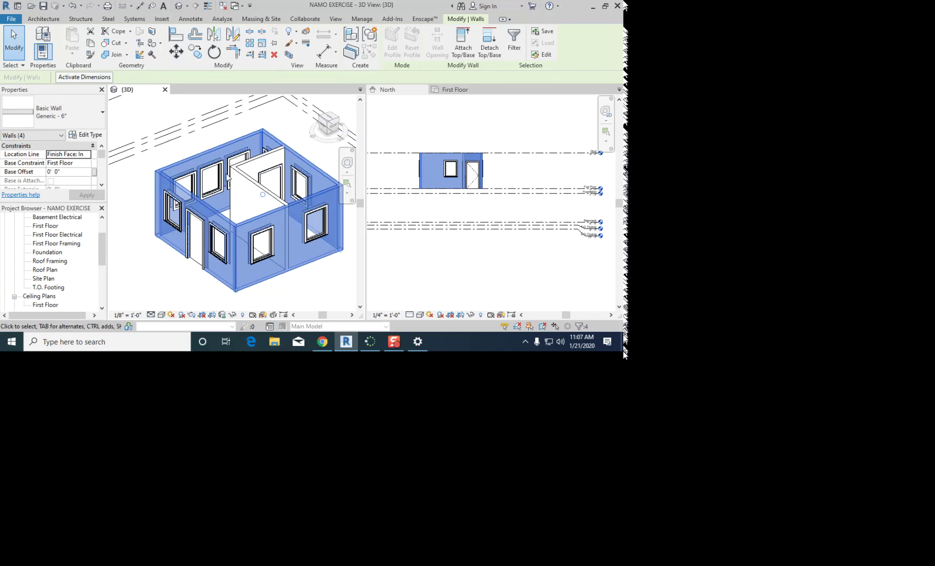
scroll(227, 178, "up", 1)
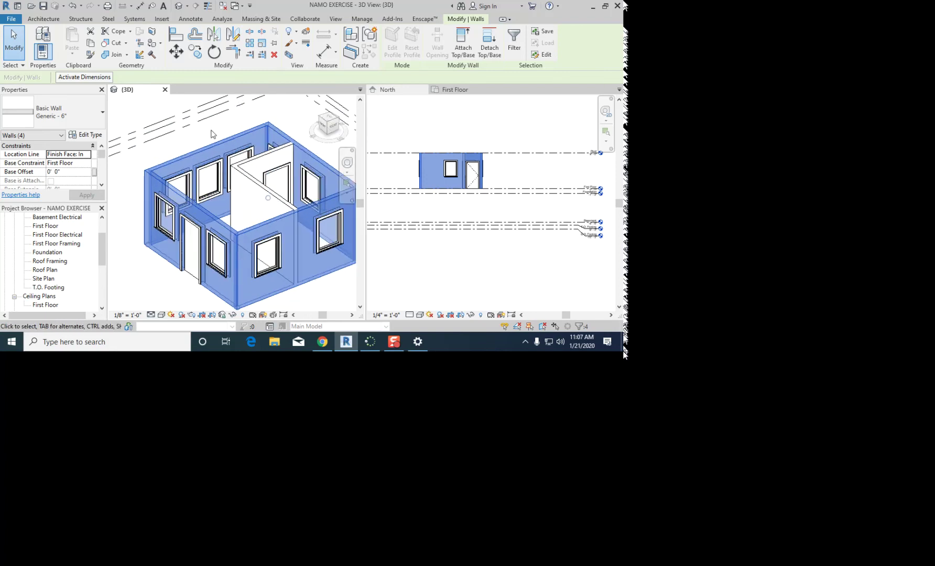
key("Escape")
Step: Select the four exterior walls one by one in the 3D view, and clear the selection
left_click(219, 146)
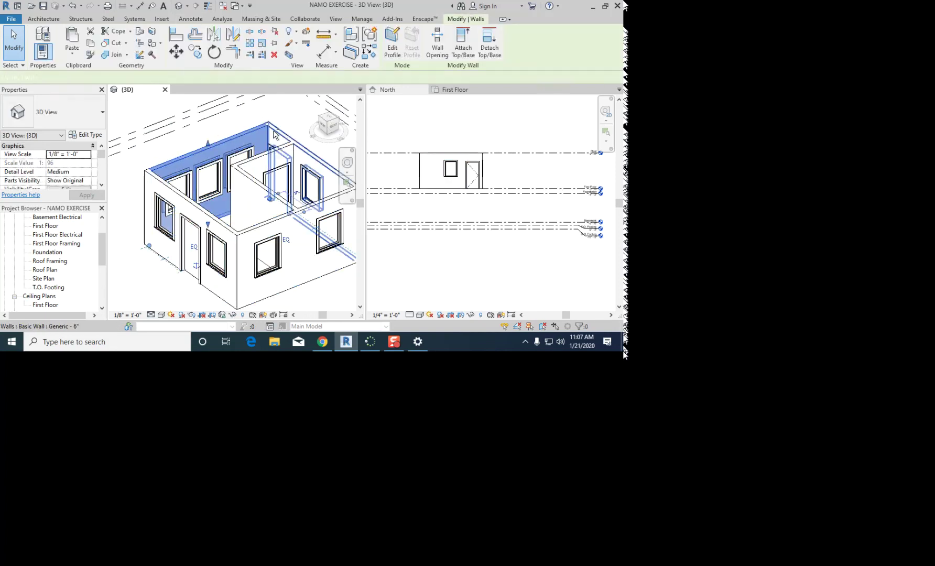
left_click(274, 135)
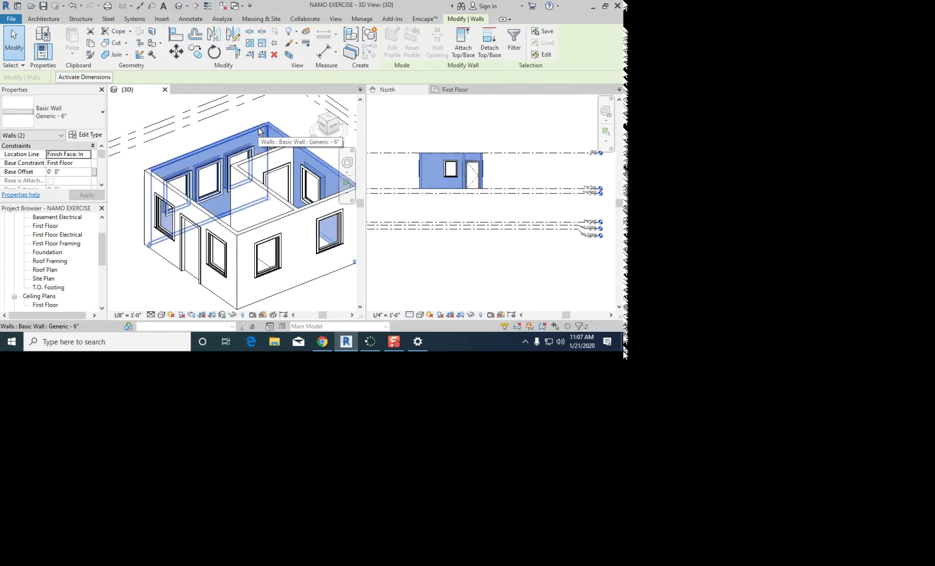
left_click(257, 186, "ctrl")
left_click(156, 180, "ctrl")
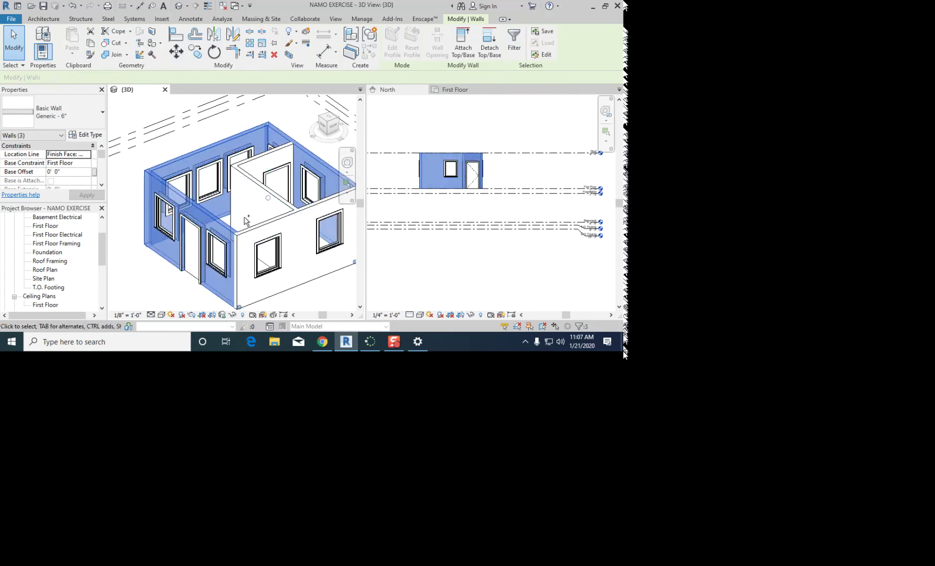
left_click(254, 227, "ctrl")
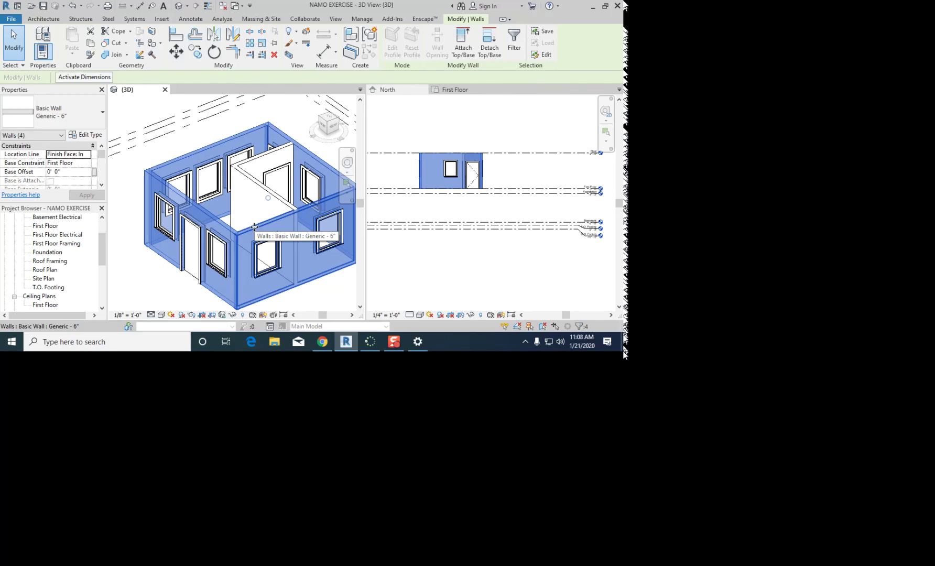
left_click(224, 120)
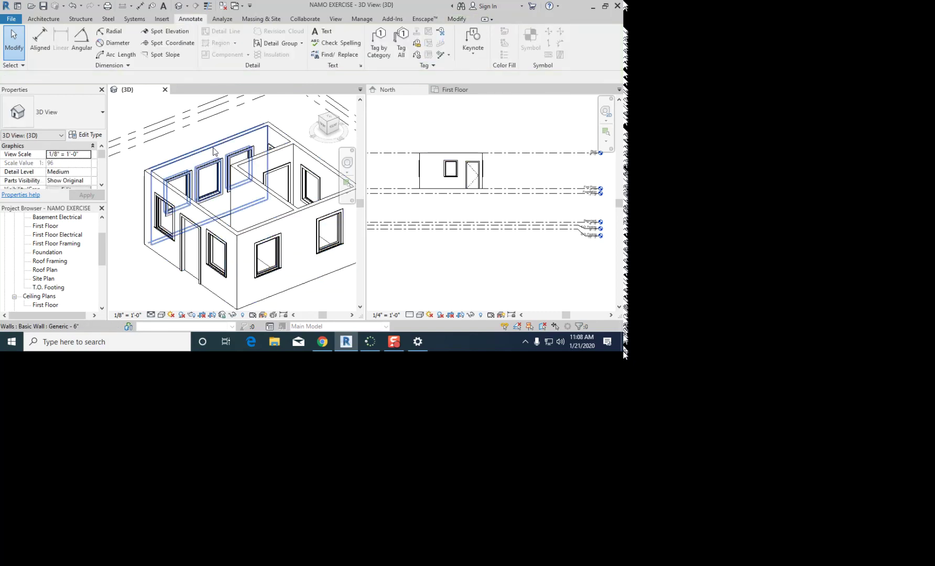
Step: Select the chain of four exterior walls, removing the rear three-window wall from the selection and adding it back
key("Tab")
left_click(213, 152)
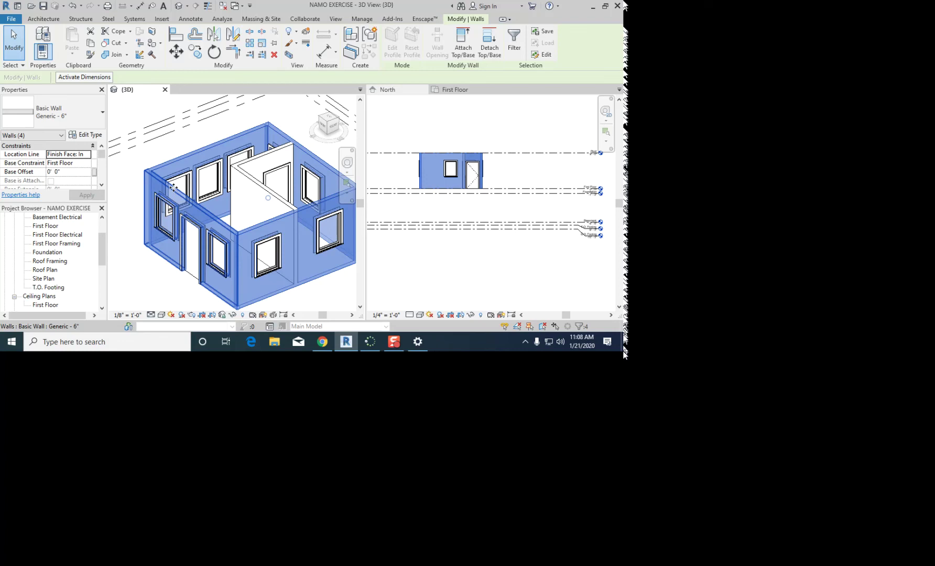
left_click(204, 155, "shift")
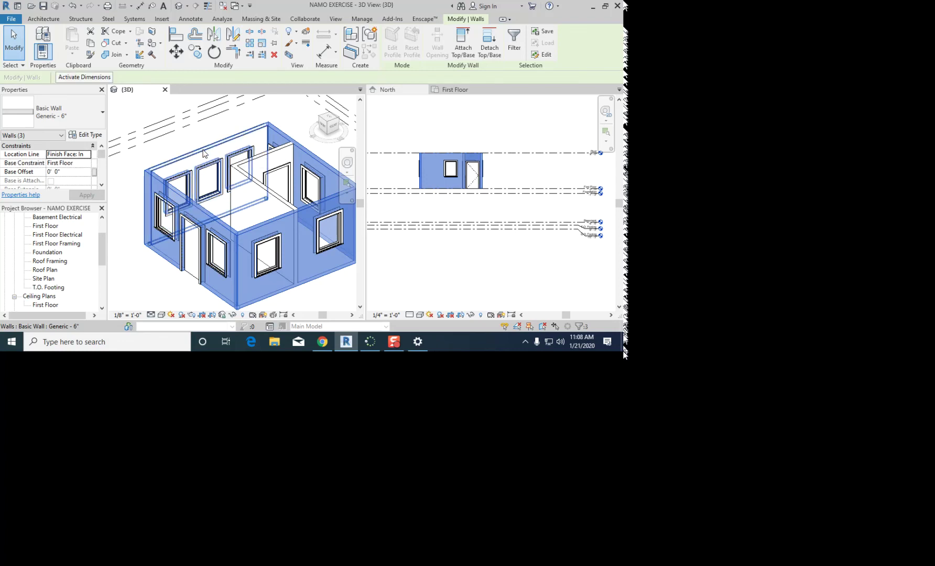
left_click(203, 151, "ctrl")
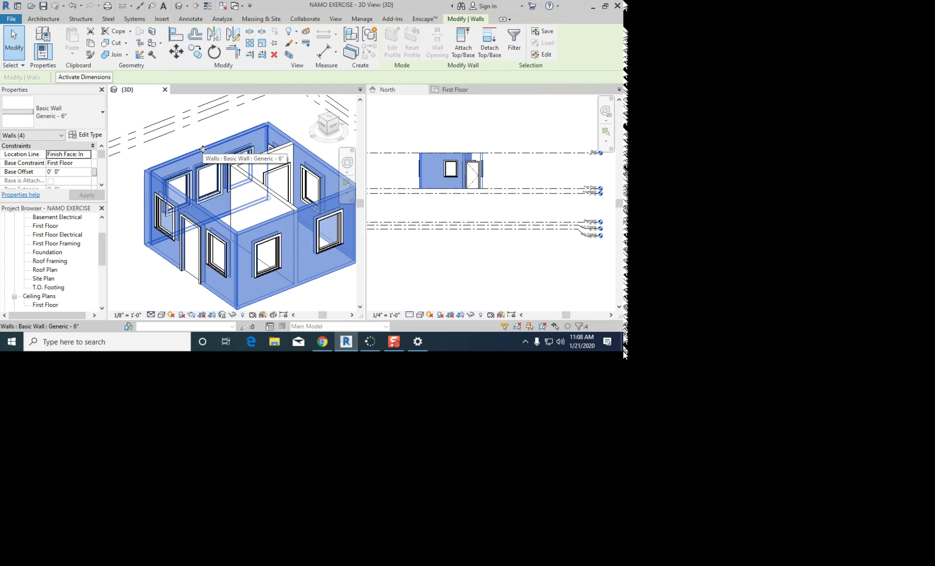
Step: Try the Exterior - Brick on Wood Stud and Exterior - Wood Siding on Wood Stud types on the selected walls, and return them to Generic - 6"
left_click(63, 113)
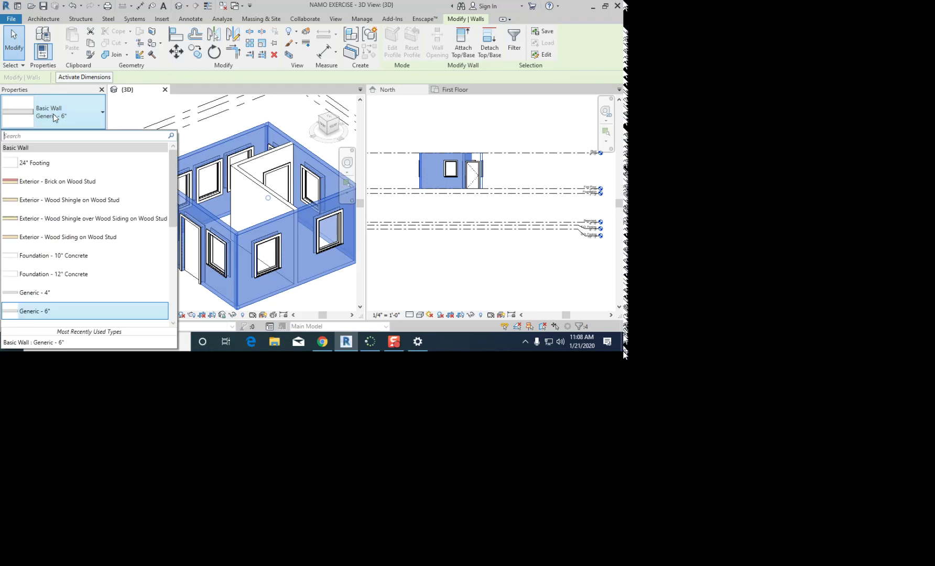
left_click(71, 182)
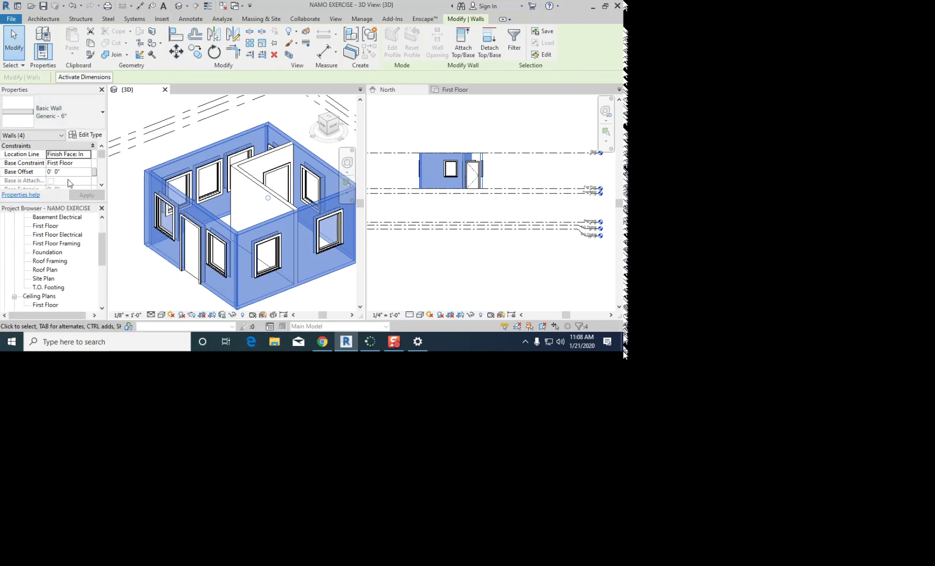
left_click(85, 114)
left_click(76, 231)
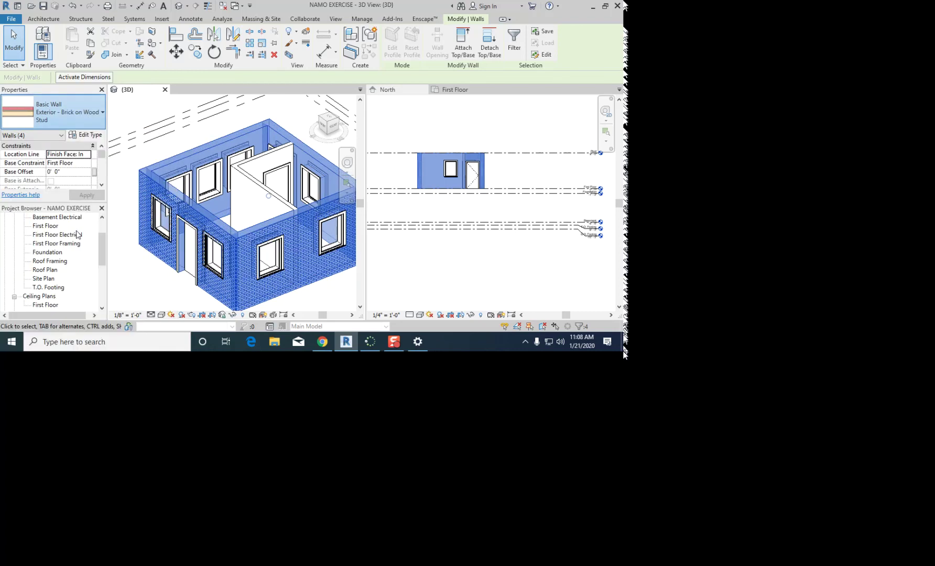
left_click(57, 112)
scroll(63, 236, "down", 1)
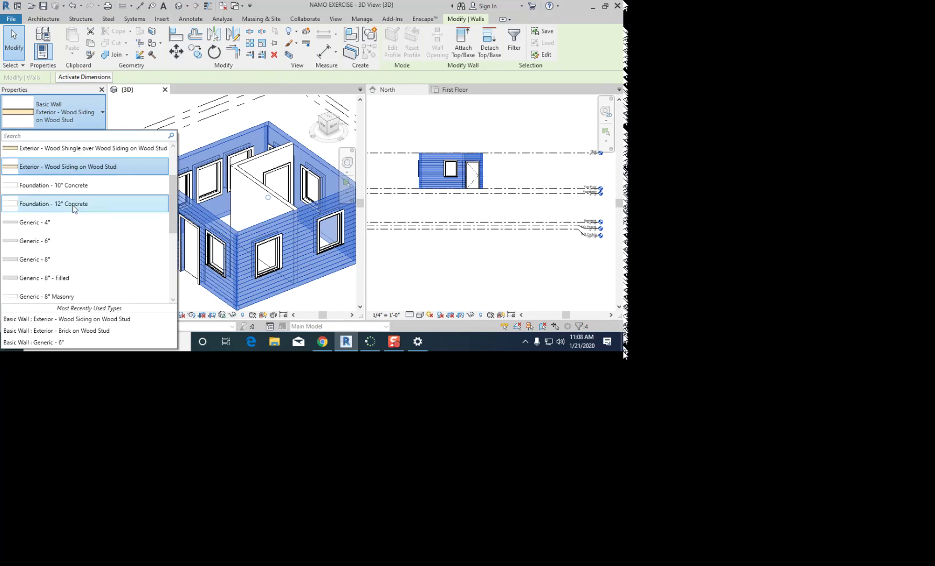
left_click(62, 241)
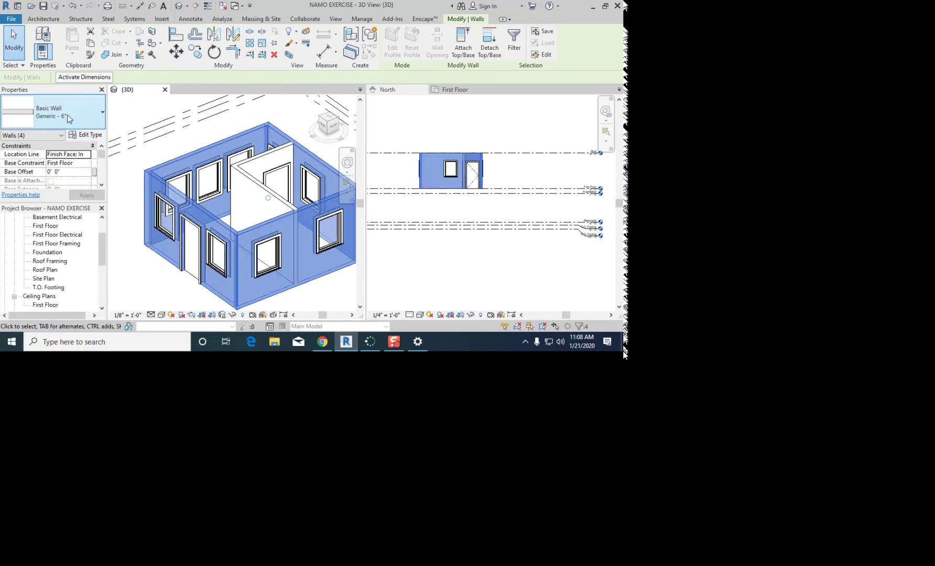
Step: Change the type of the four selected exterior walls to Basic Wall Generic - 8"
left_click(69, 123)
left_click(63, 259)
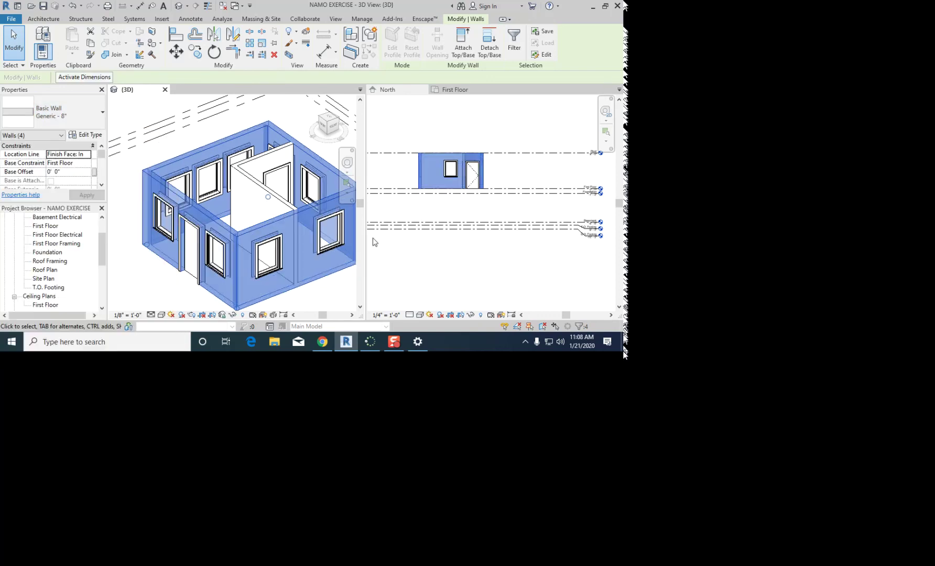
Step: In the First Floor plan, add a horizontal aligned dimension between the inside faces of the left and right exterior walls, near the lower door
left_click(454, 90)
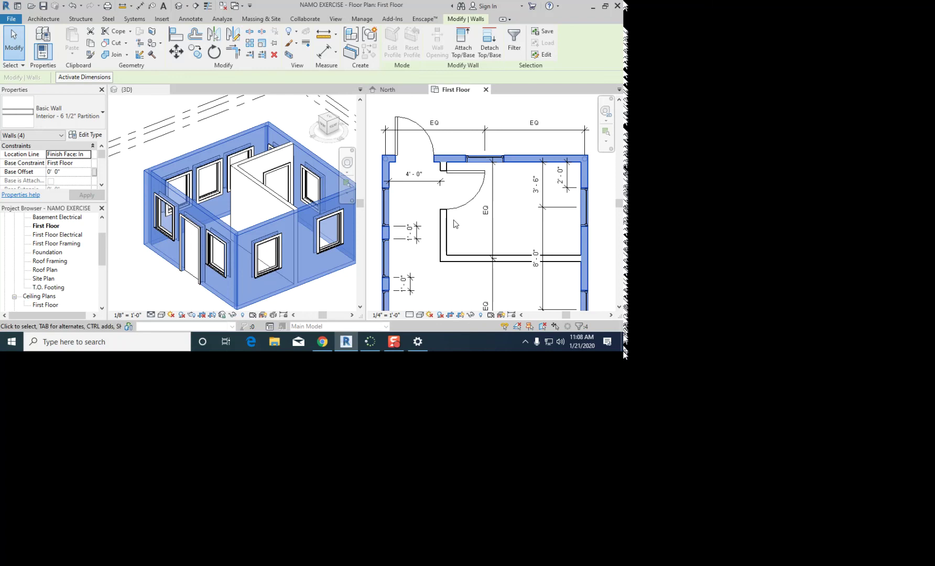
left_click(433, 269)
scroll(435, 284, "up", 2)
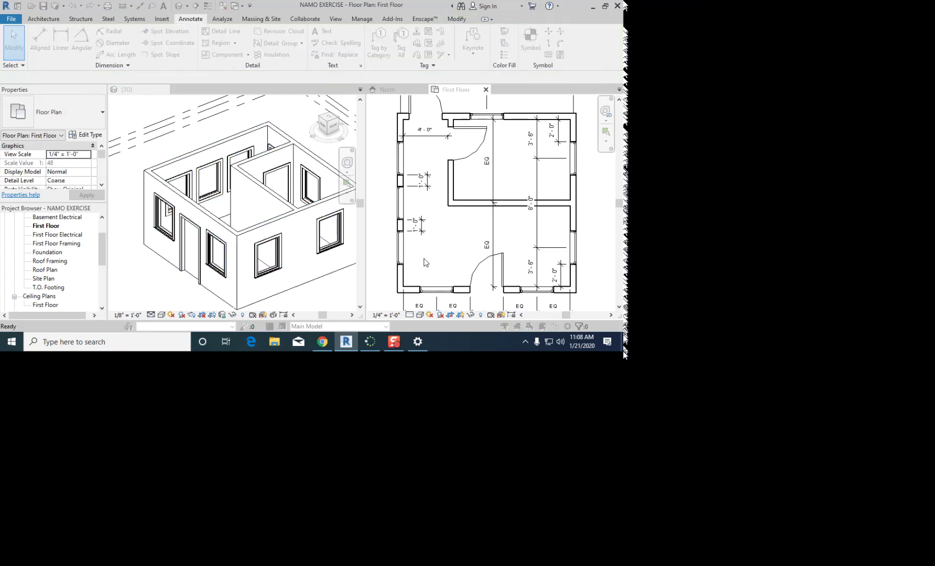
left_click(290, 151)
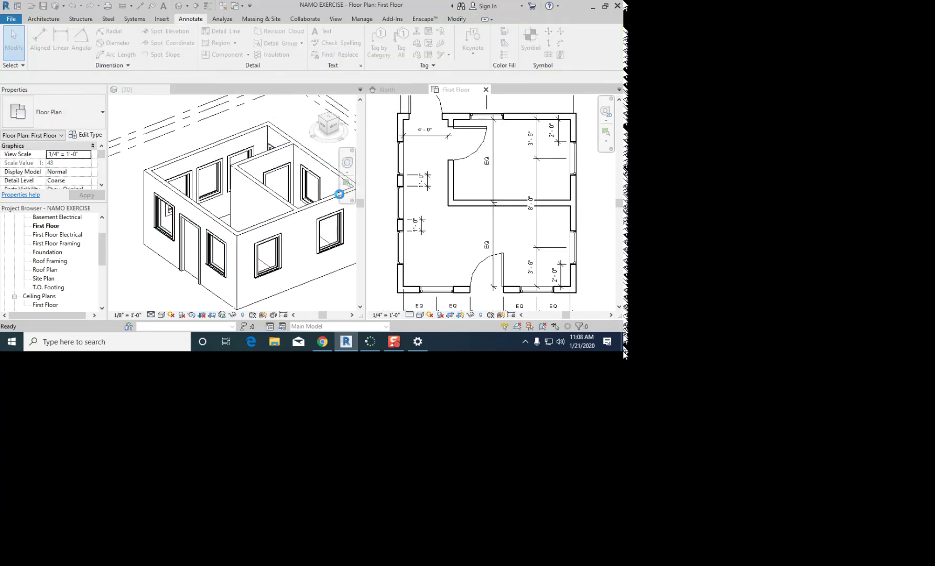
key("d")
key("i")
left_click(404, 275)
left_click(571, 276)
left_click(599, 266)
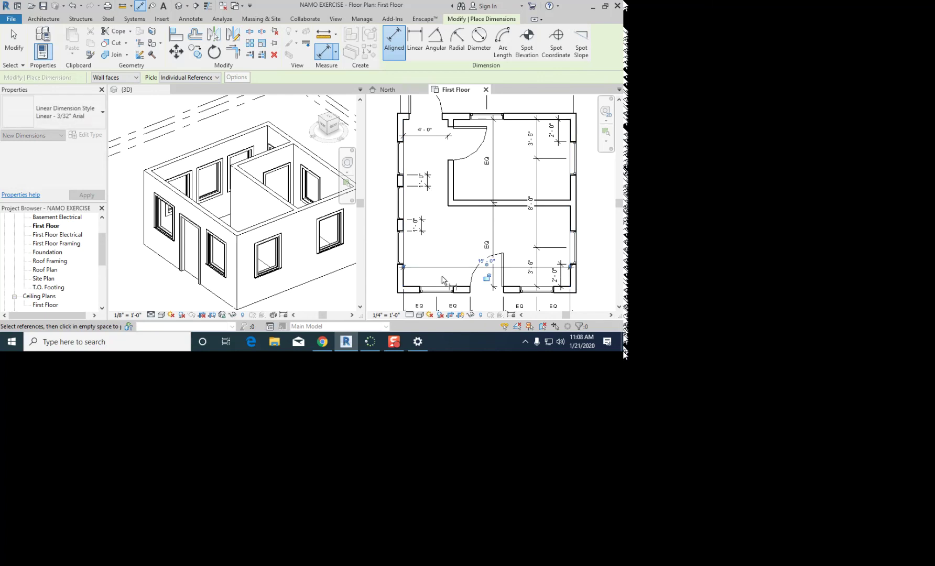
Step: Add a vertical aligned dimension between the inside faces of the upper and lower exterior walls, beside the three-window wall
left_click(445, 121)
left_click(422, 108)
key("Escape")
key("Escape")
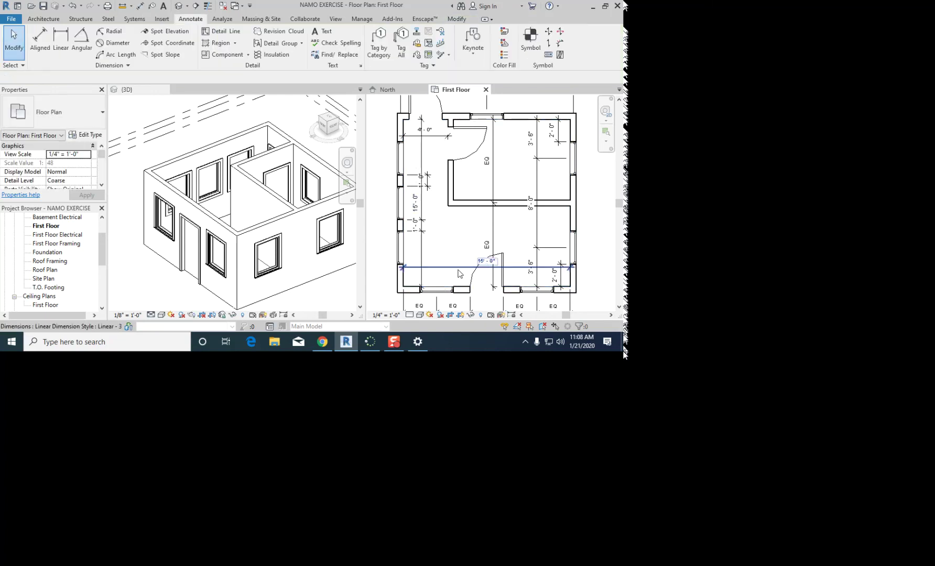
left_click(423, 207)
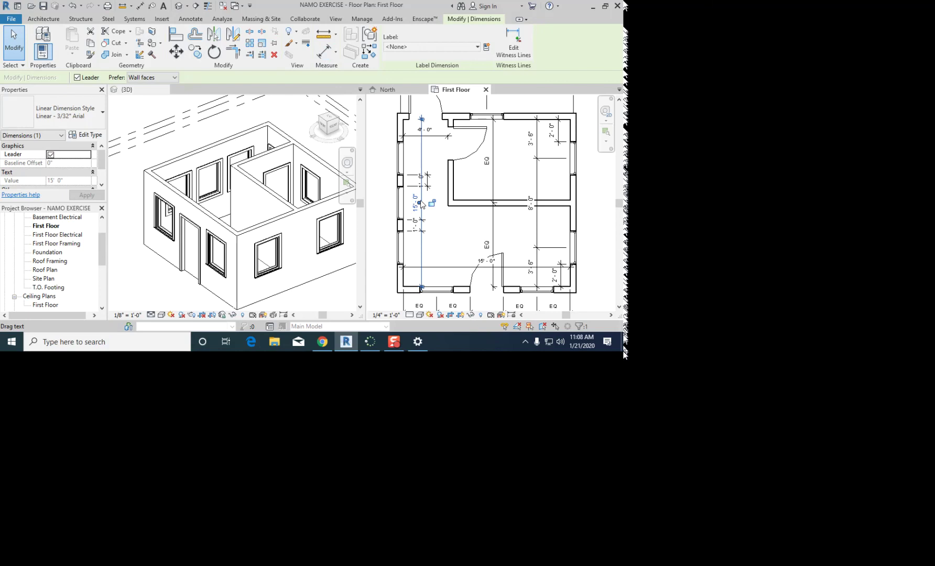
left_click(442, 254)
scroll(442, 253, "up", 1)
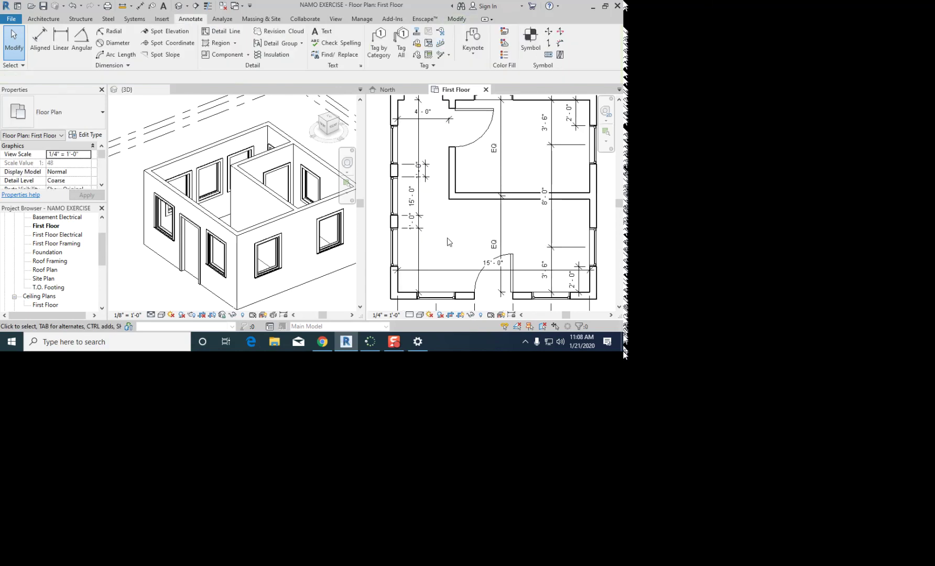
Step: Select the whole chain of four exterior walls in the 3D view
left_click(166, 163)
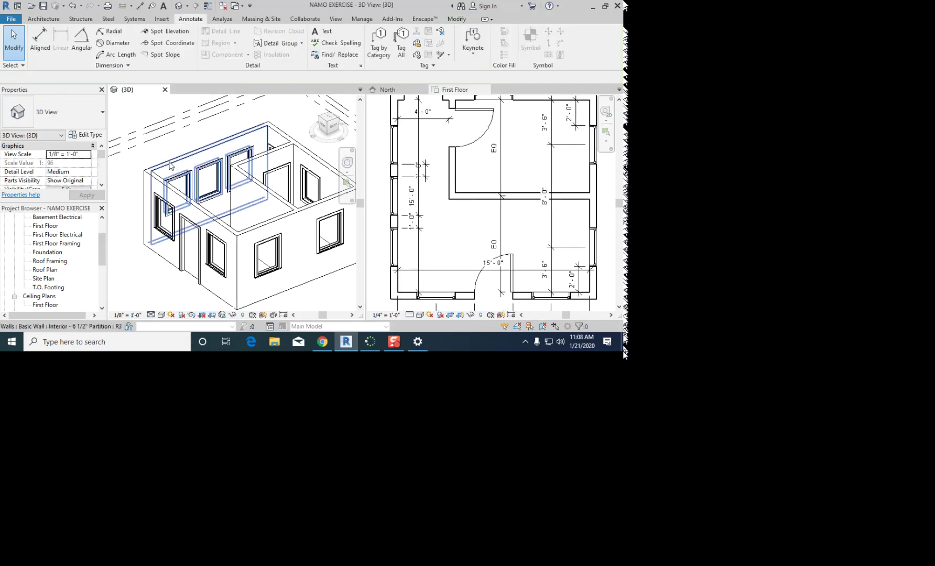
key("Tab")
left_click(169, 162)
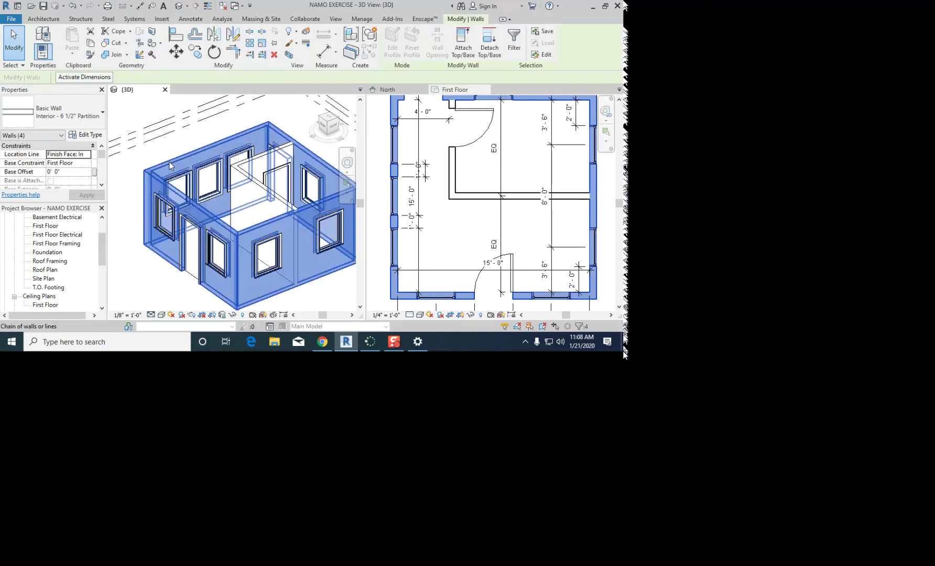
Step: Try the Exterior - Brick on Wood Stud and Exterior - Wood Shingle on Wood Stud types on the four selected exterior walls
left_click(51, 120)
scroll(55, 160, "up", 4)
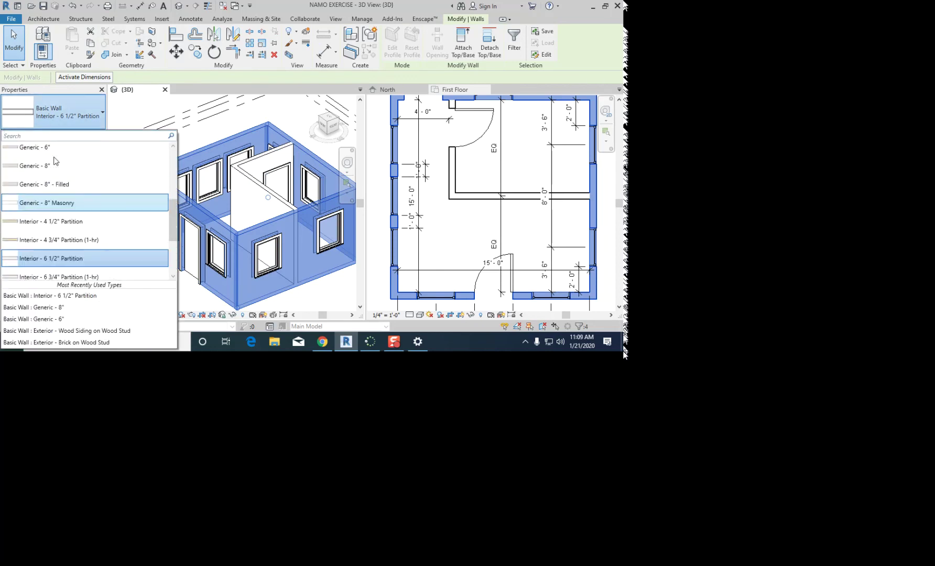
scroll(55, 161, "up", 1)
left_click(59, 181)
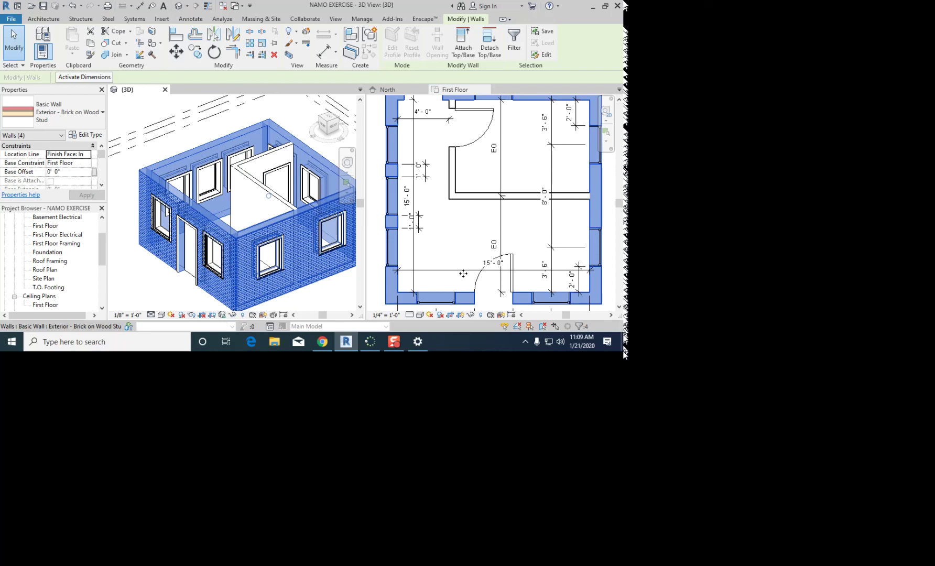
scroll(429, 268, "down", 1)
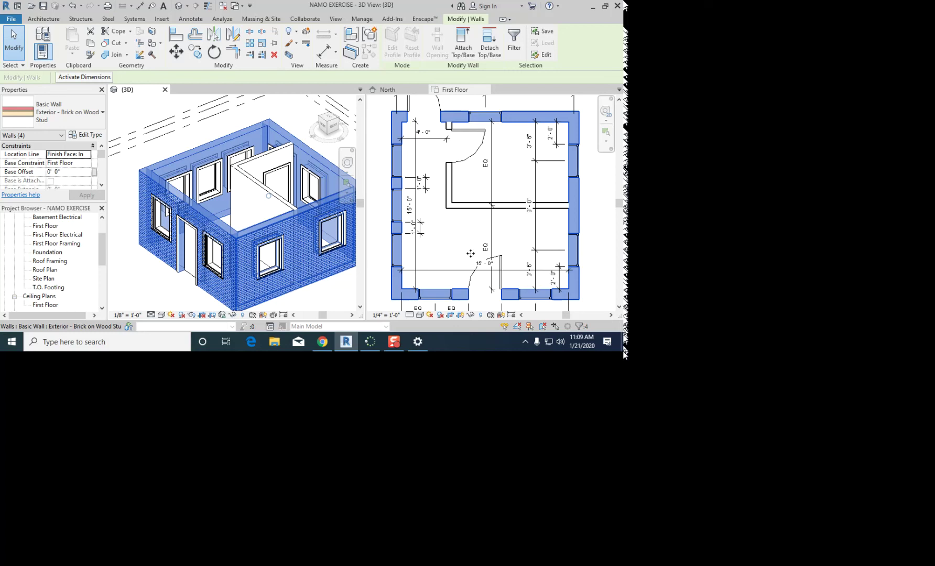
left_click(58, 112)
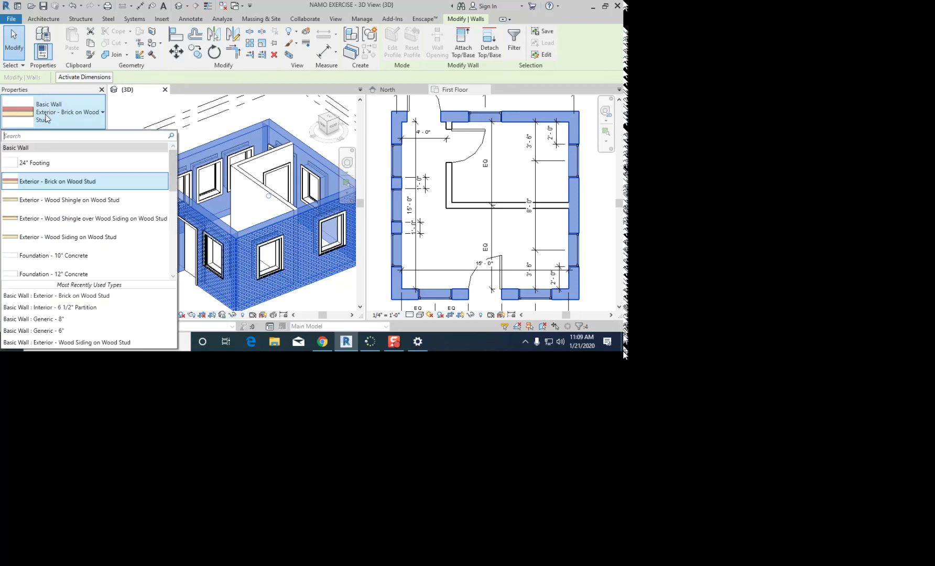
left_click(62, 207)
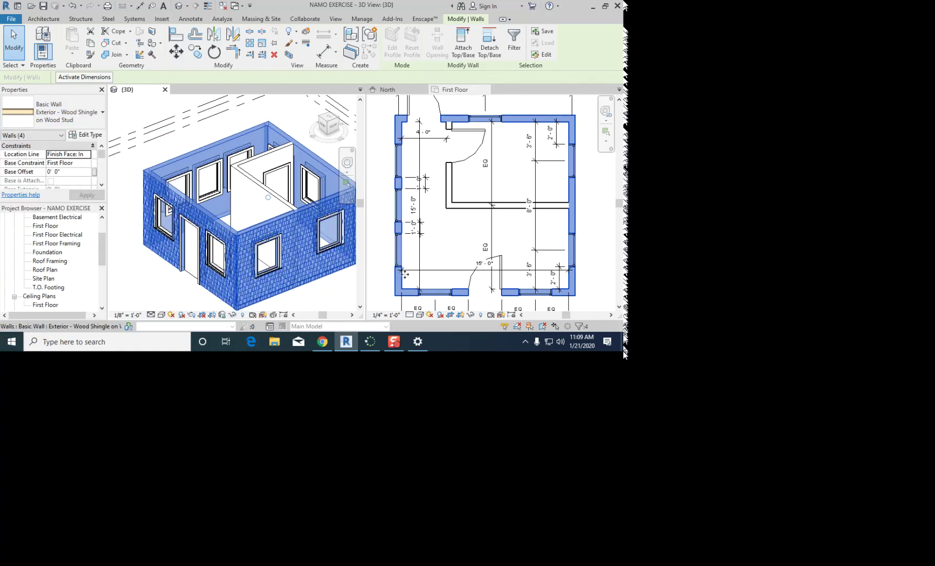
scroll(415, 302, "up", 1)
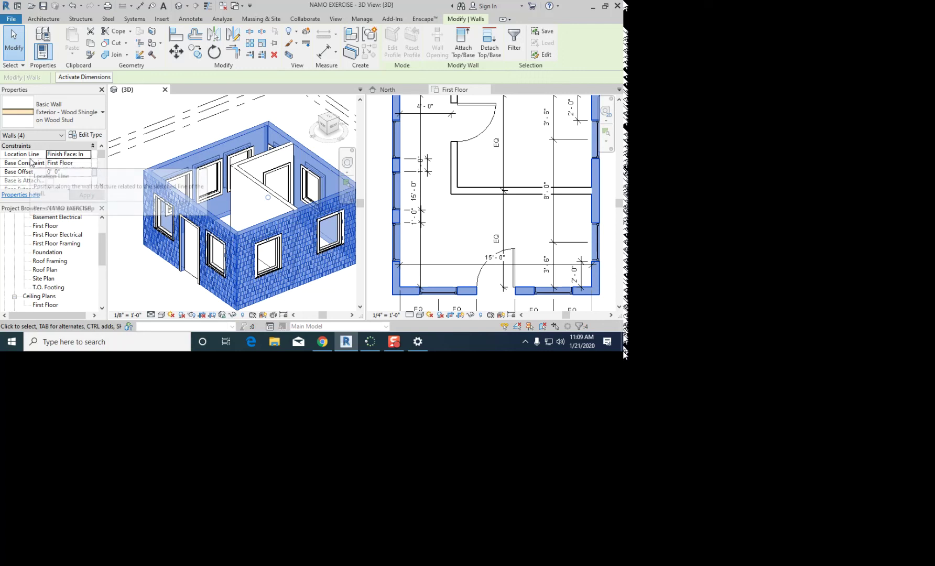
Step: Set the Location Line of the four selected exterior walls to Finish Face: Interior
left_click(58, 156)
left_click(86, 154)
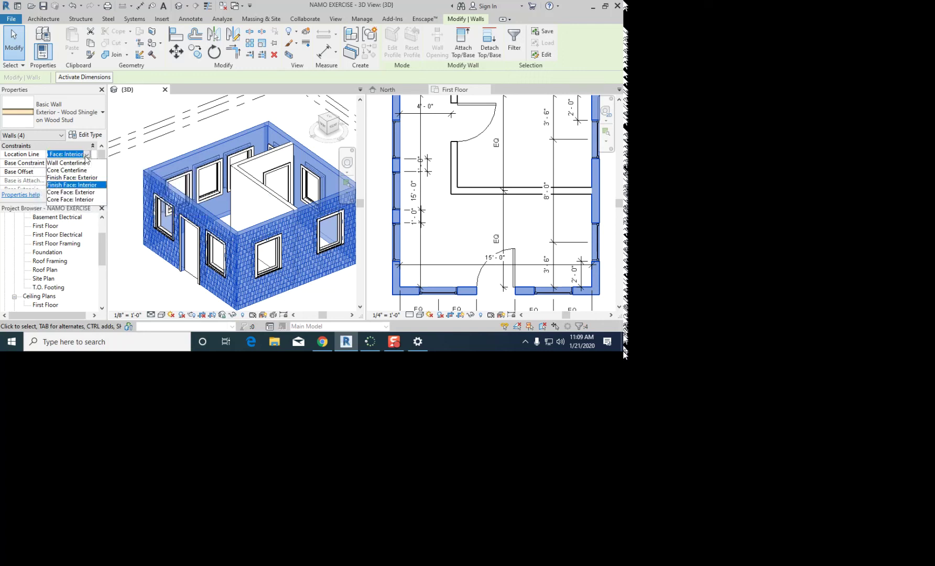
left_click(85, 186)
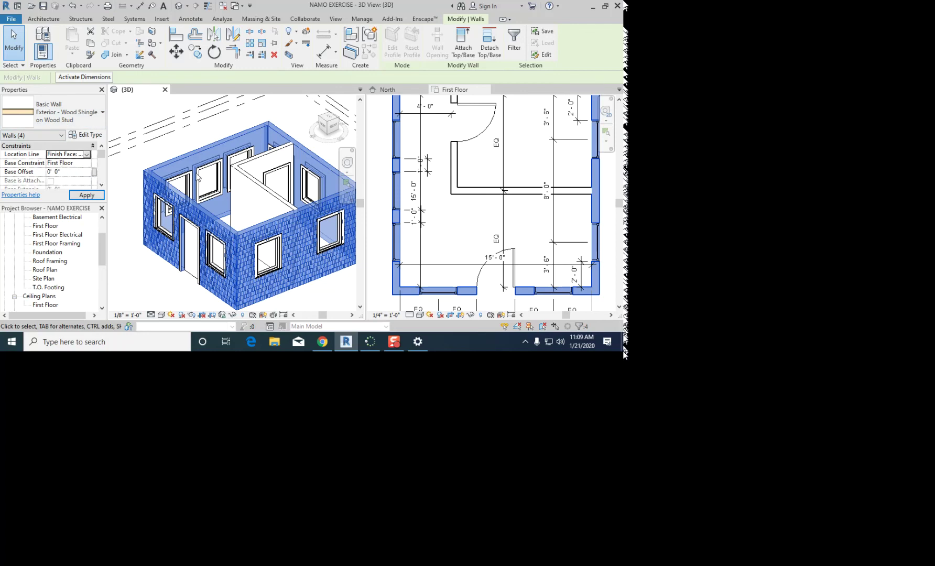
Step: Try the Exterior - Wood Siding on Wood Stud type on the selected walls, and change them to Generic - 6"
left_click(82, 106)
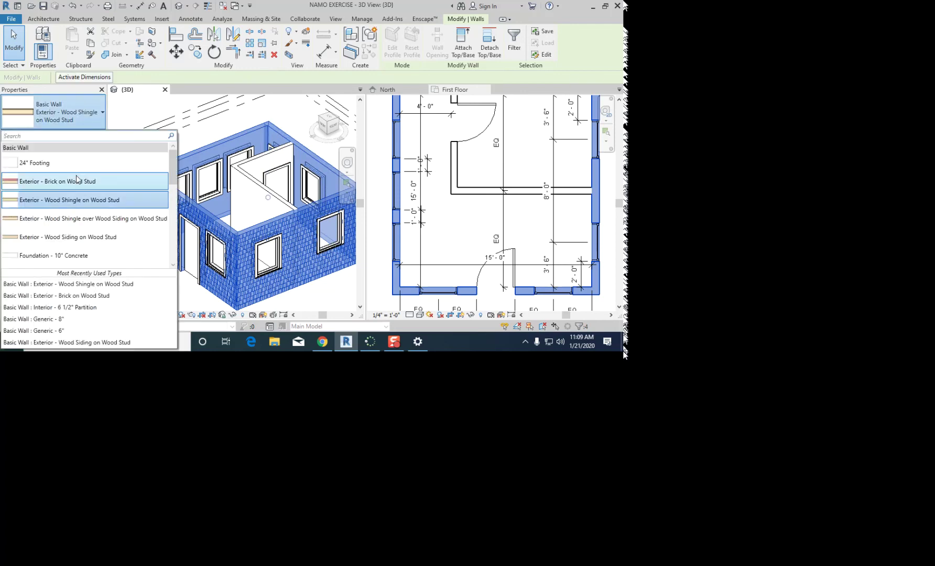
left_click(83, 241)
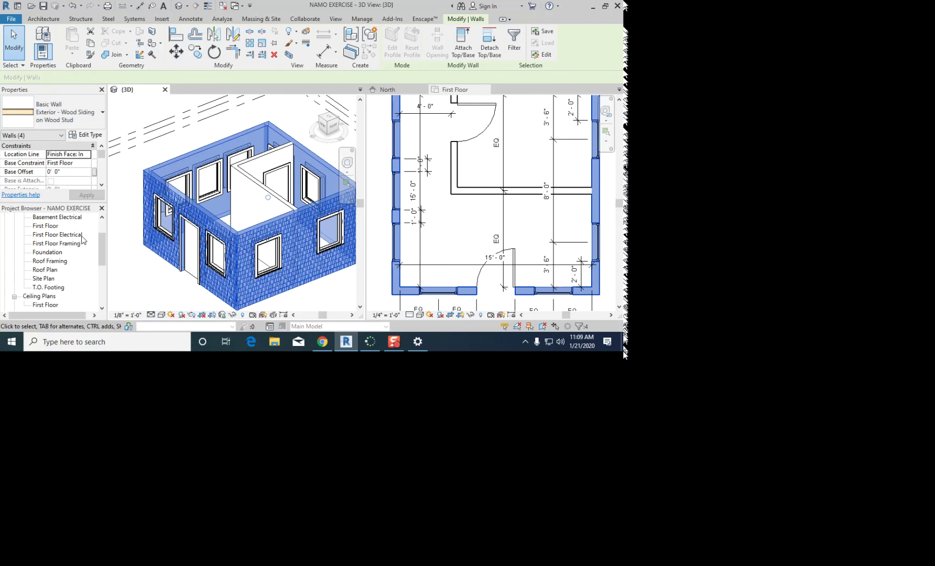
left_click(74, 111)
scroll(73, 207, "down", 2)
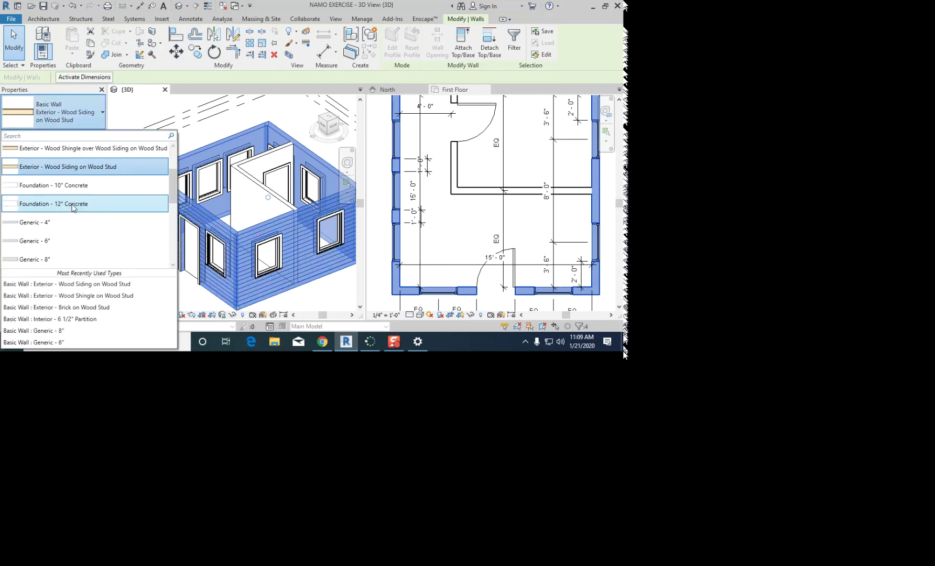
left_click(73, 242)
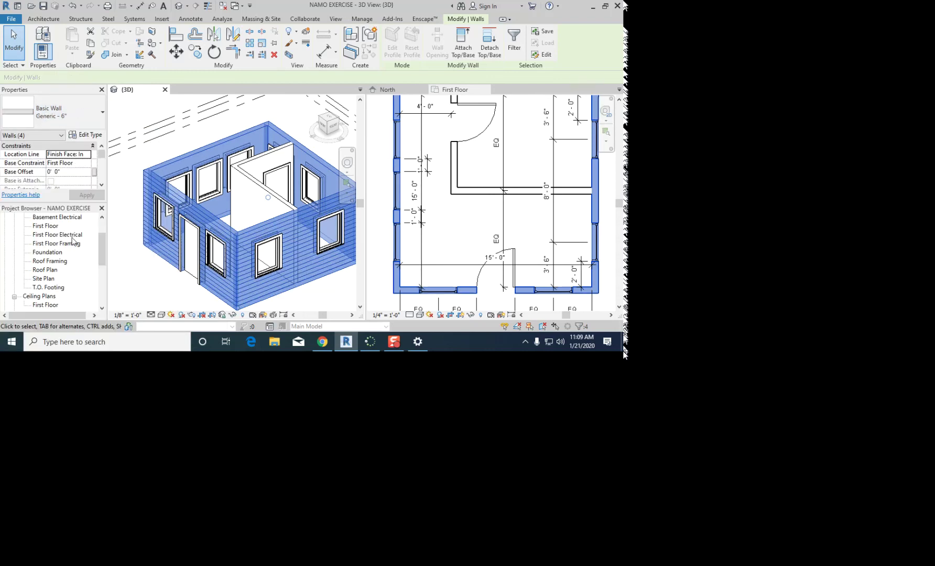
Step: Try the Exterior - Wood Shingle on Wood Stud type on the four selected walls, and return them to Generic - 6"
left_click(82, 113)
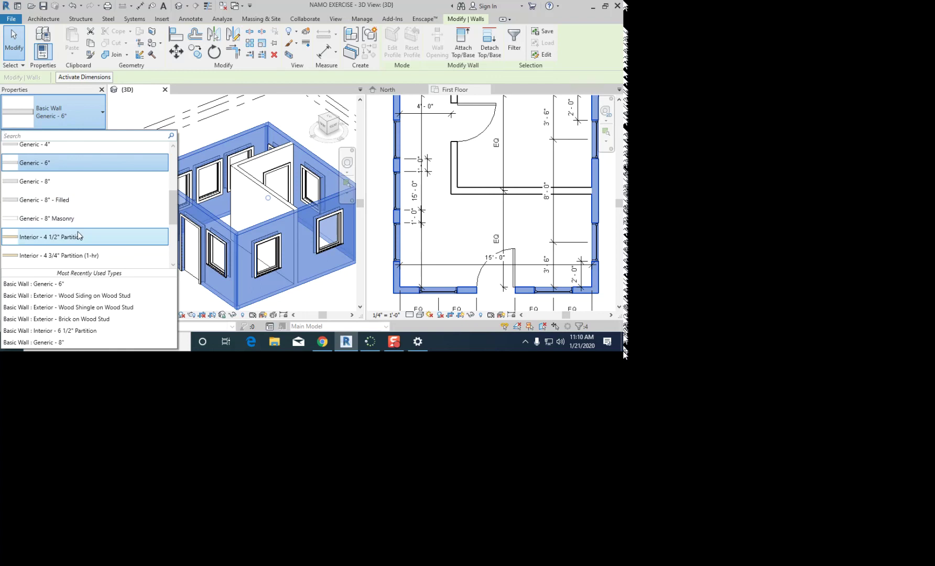
scroll(79, 231, "up", 2)
left_click(80, 147)
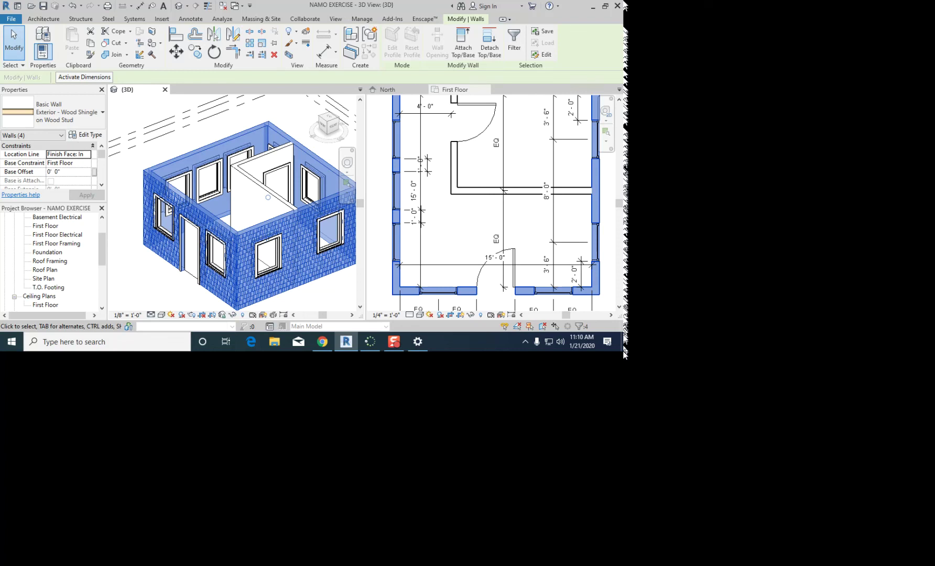
left_click(82, 120)
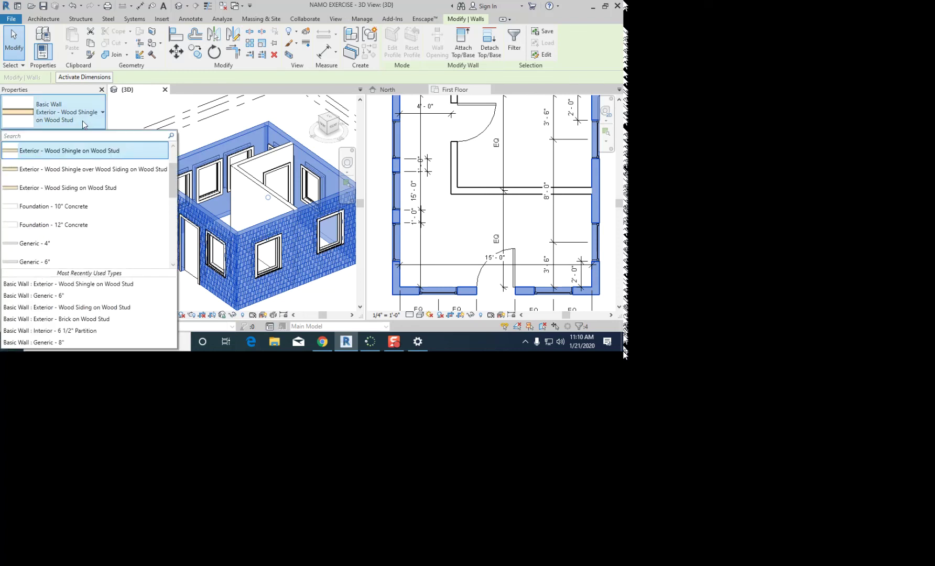
scroll(84, 189, "up", 3)
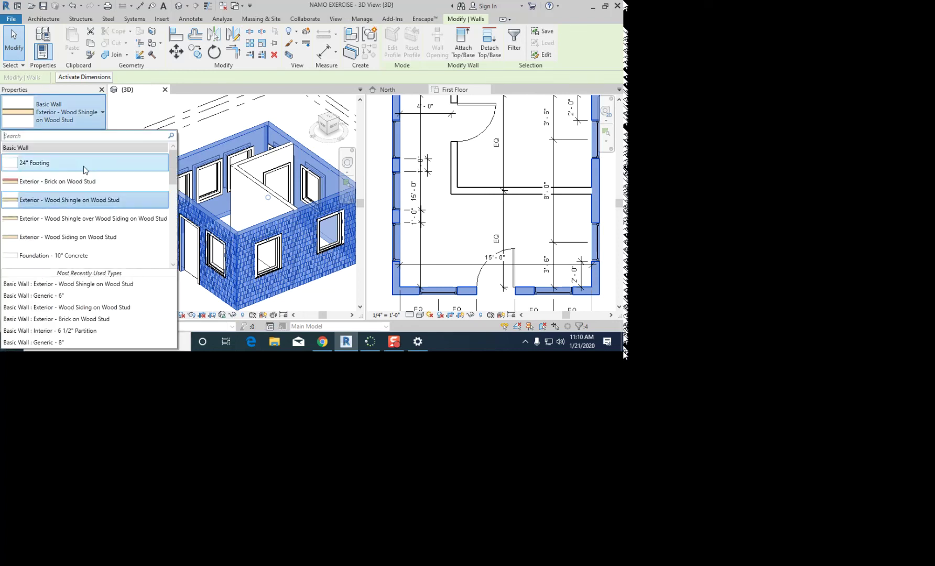
scroll(84, 181, "down", 3)
key("Escape")
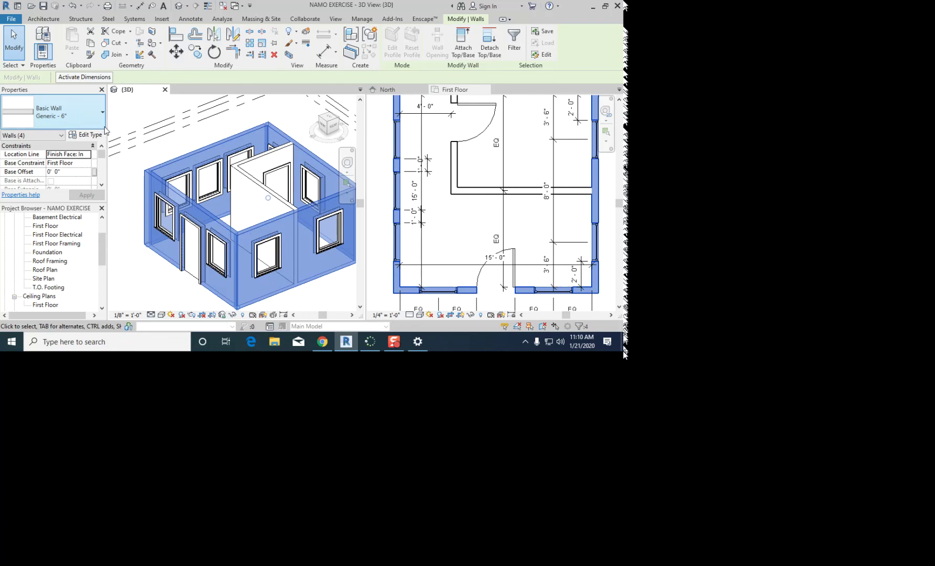
left_click(85, 112)
scroll(72, 184, "up", 1)
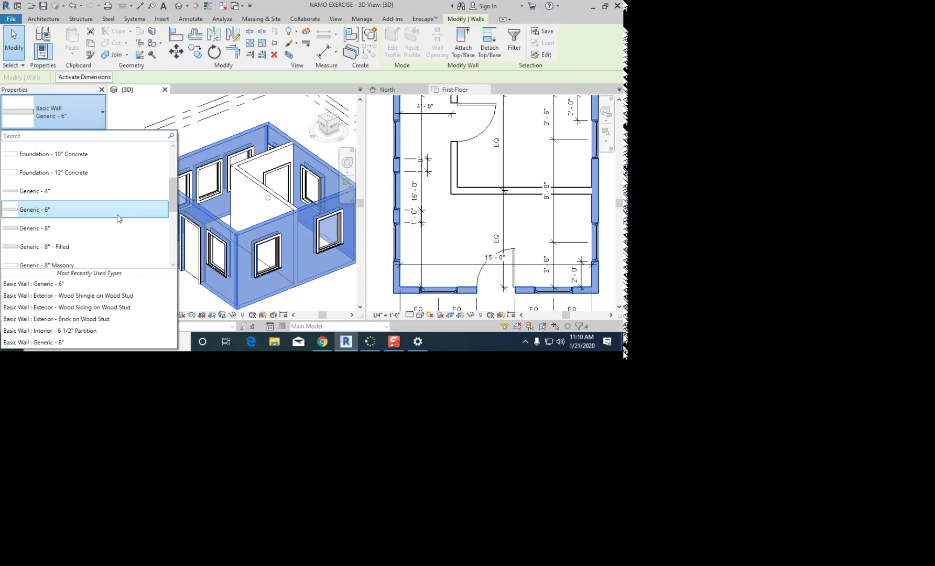
scroll(117, 215, "down", 1)
scroll(117, 214, "down", 2)
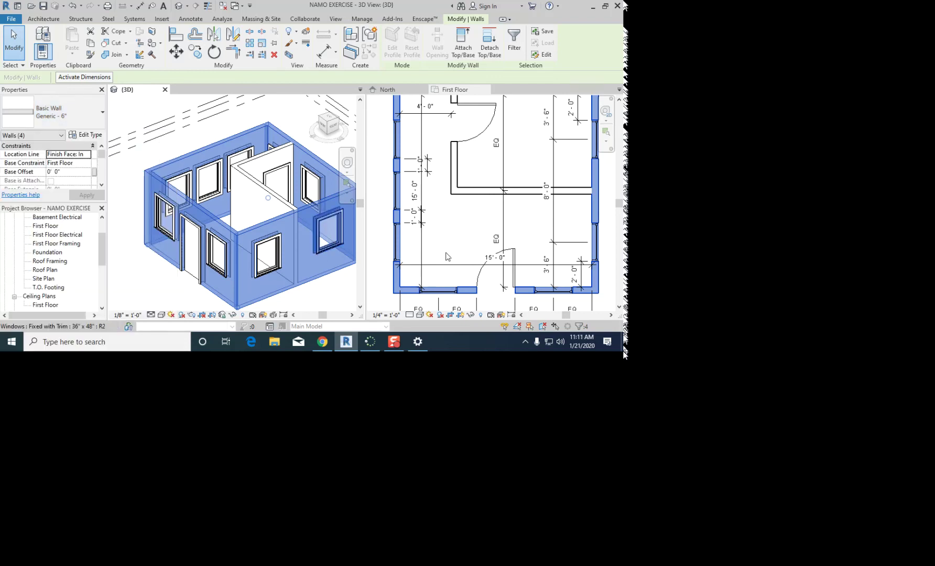
Step: From the First Floor plan, try the Exterior - Brick on Wood Stud type on the four exterior walls, and undo the change
scroll(442, 278, "up", 1)
left_click(442, 279)
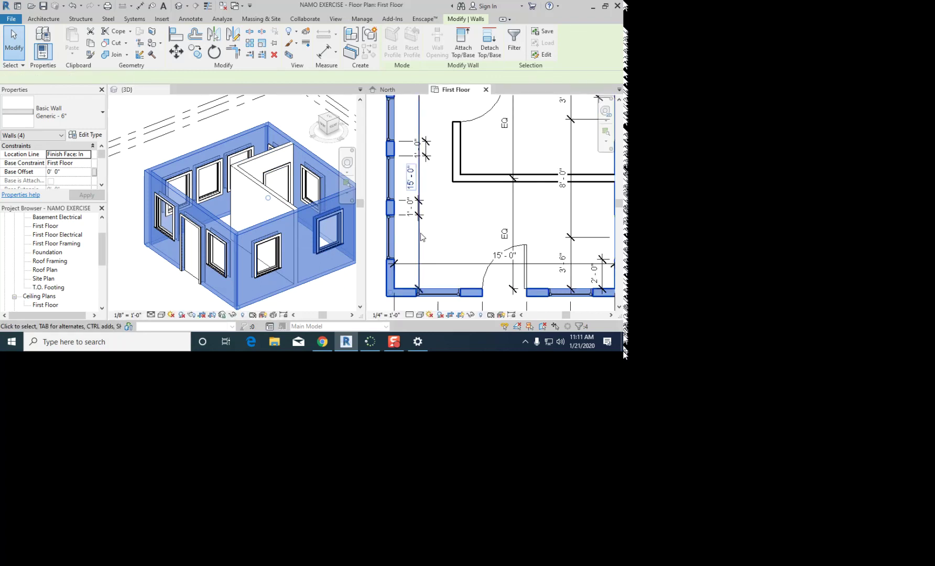
scroll(462, 236, "up", 2)
scroll(471, 239, "down", 1)
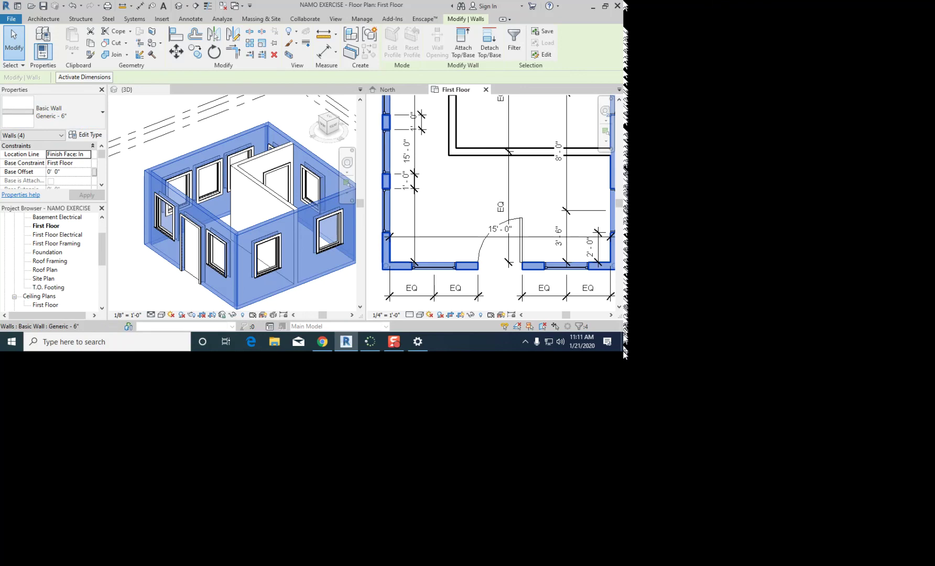
left_click(63, 117)
scroll(55, 165, "up", 6)
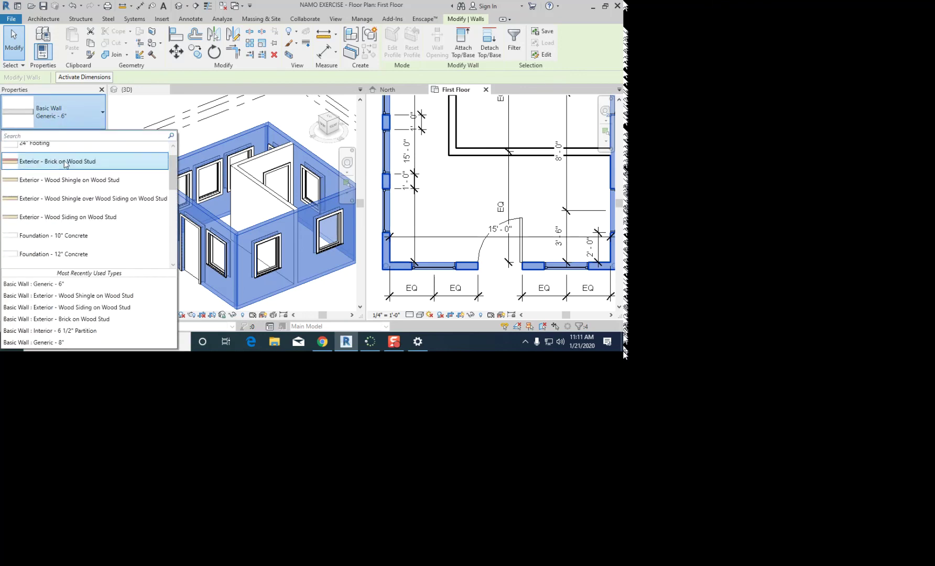
left_click(66, 159)
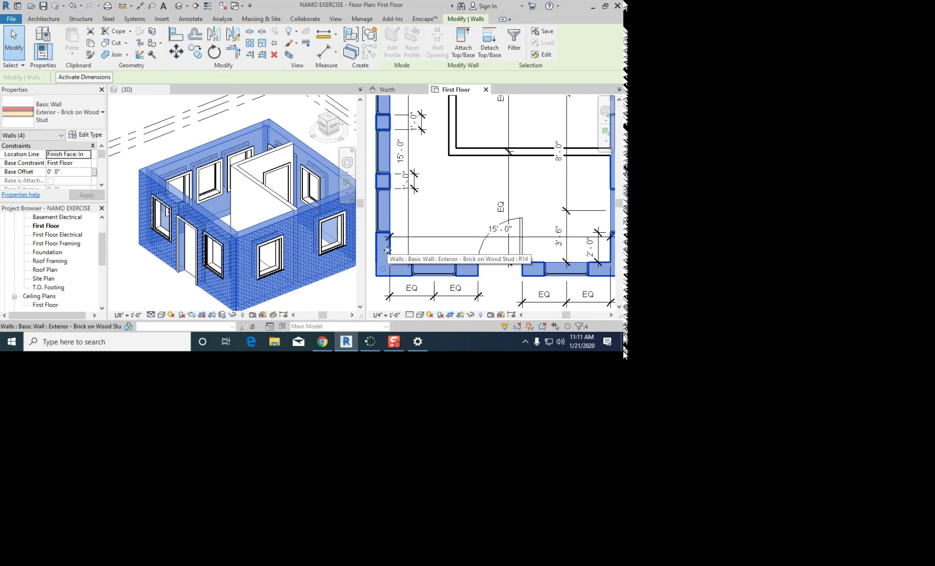
key("Escape")
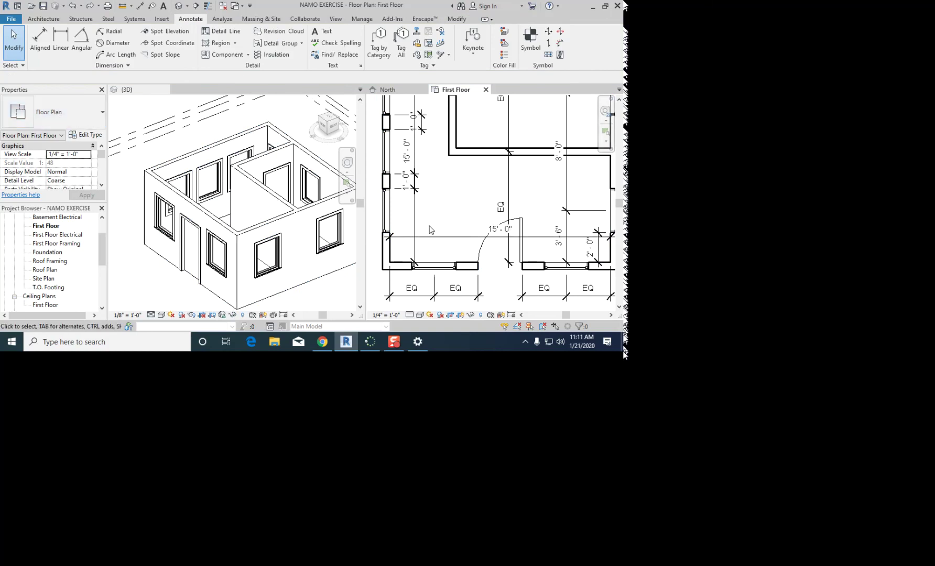
Step: Select the four connected exterior walls in the First Floor plan and choose Finish Face: Interior as their Location Line
key("Tab")
left_click(390, 251)
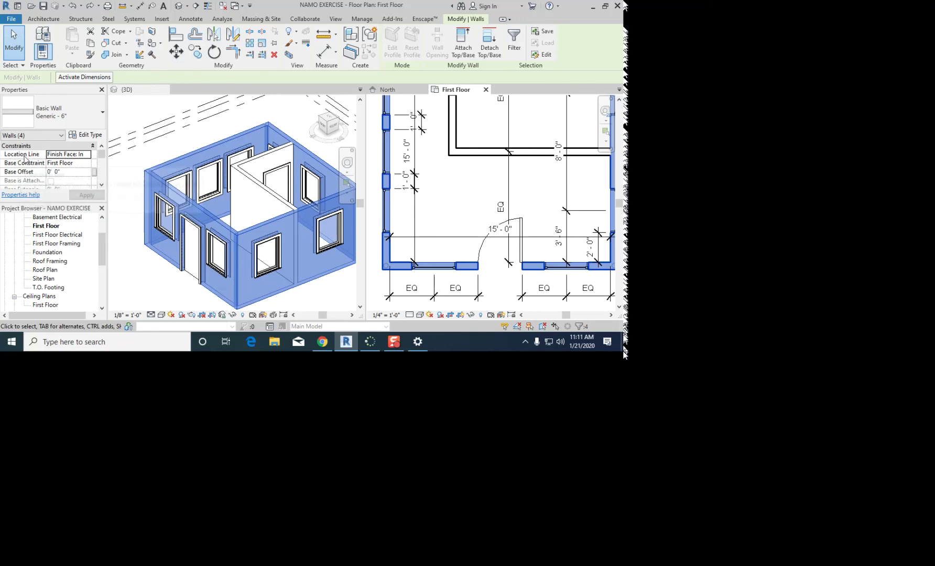
left_click(68, 154)
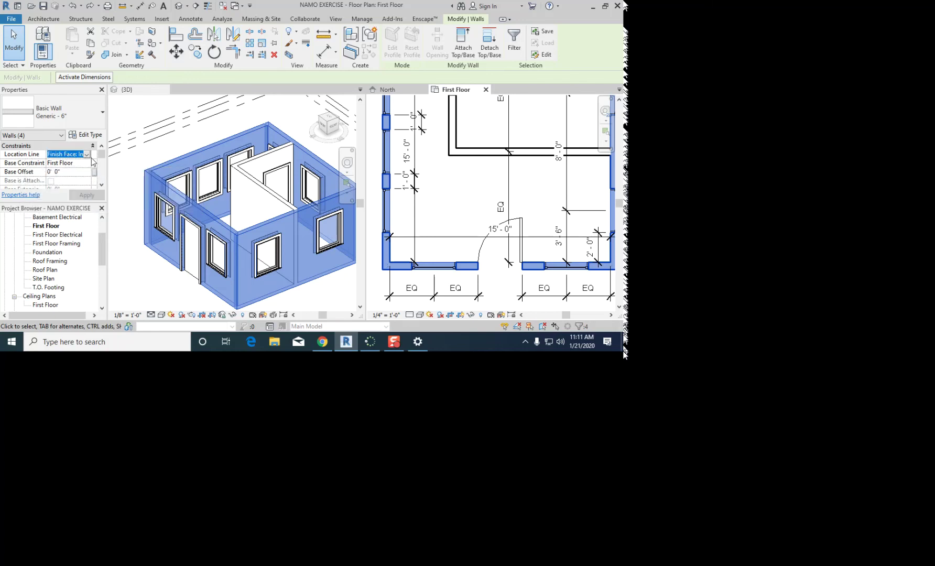
left_click(87, 154)
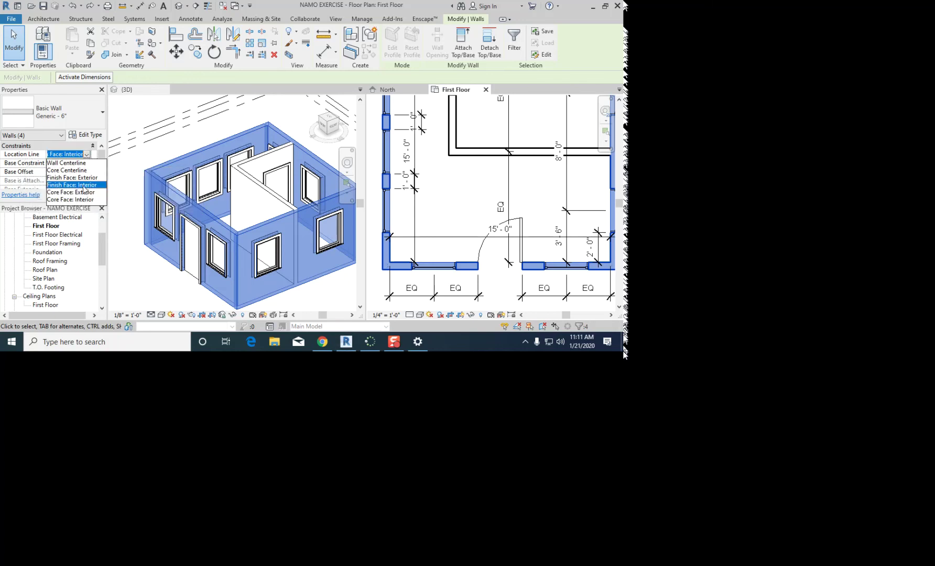
left_click(84, 185)
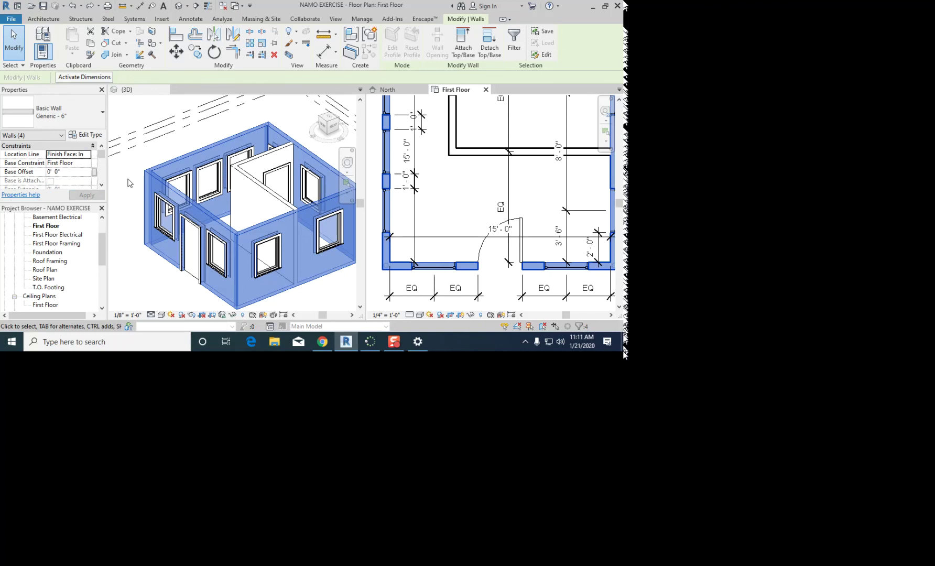
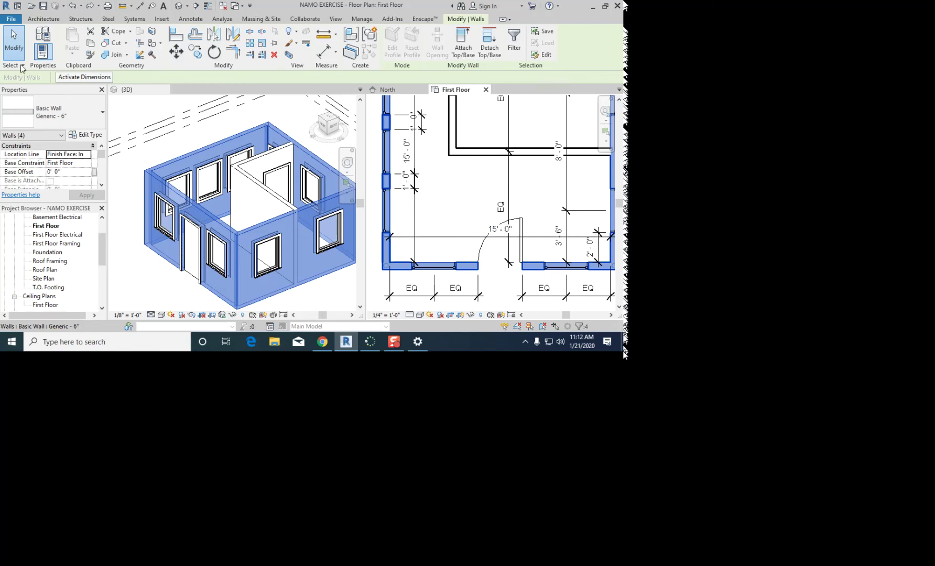
Step: Select only the west exterior wall in the 3D view and change its type to Exterior - Brick on Wood Stud
left_click(52, 121)
scroll(80, 242, "down", 3)
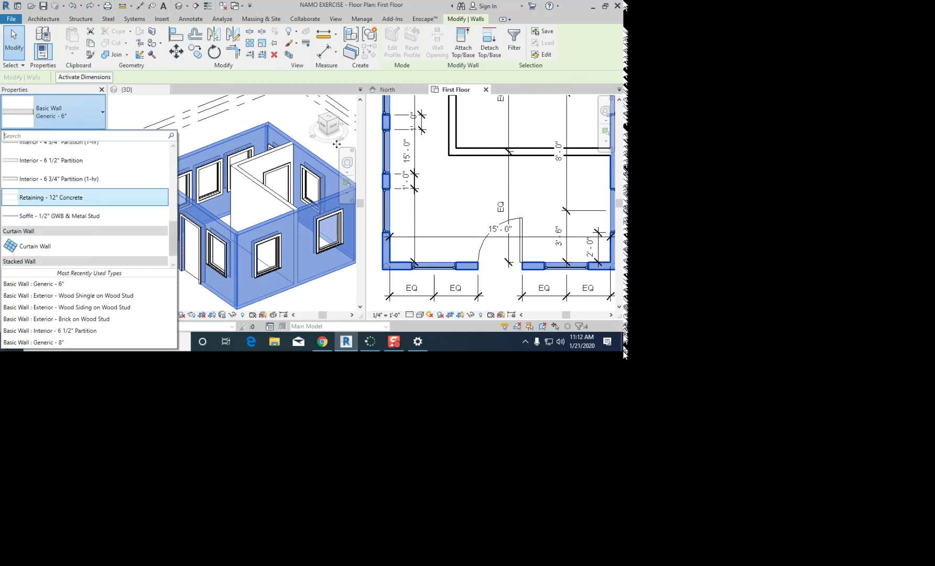
left_click(227, 132)
left_click(226, 140)
left_click(62, 121)
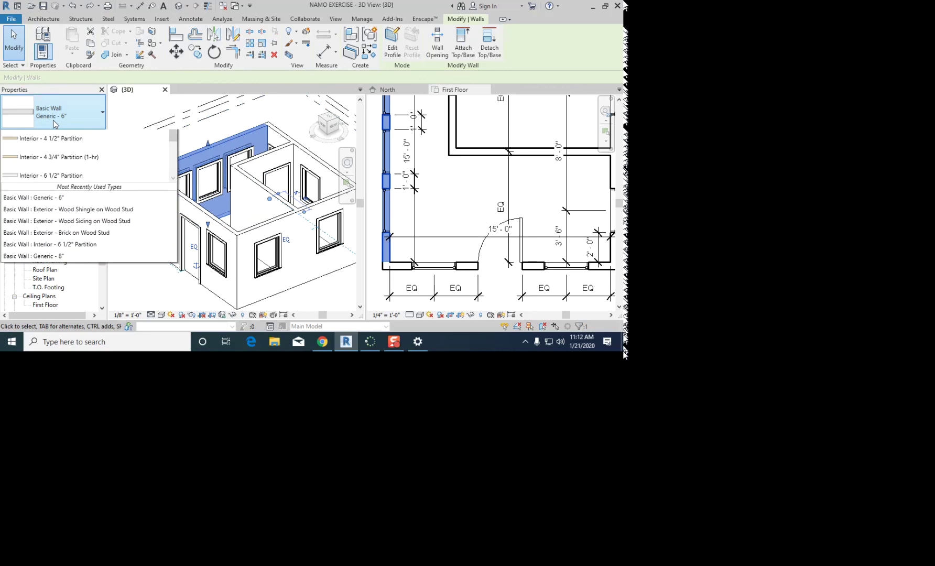
scroll(78, 231, "down", 3)
scroll(80, 184, "up", 6)
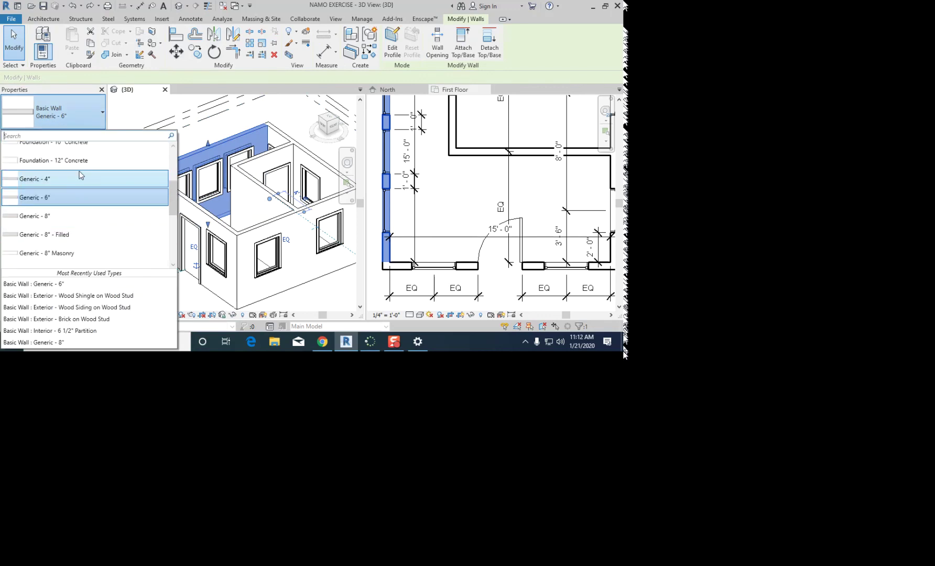
left_click(80, 184)
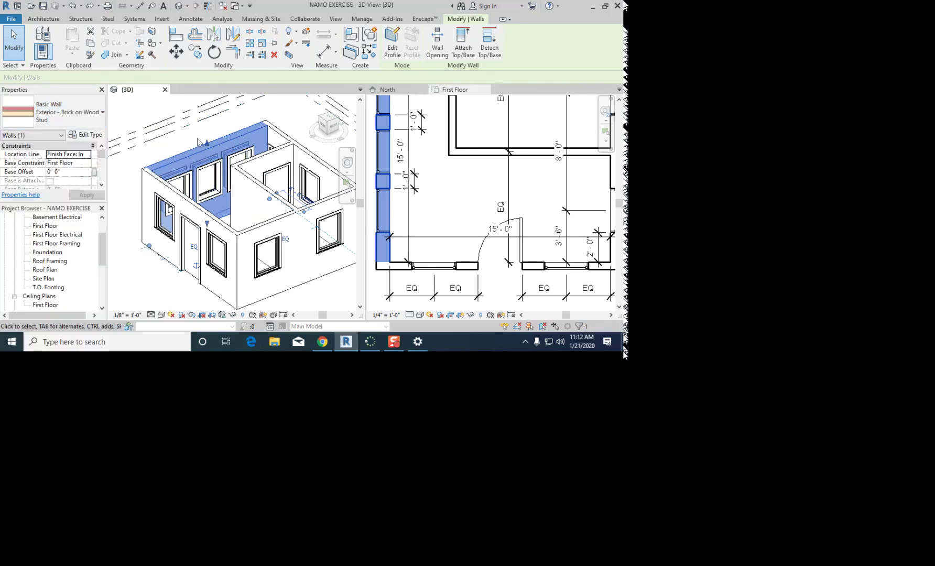
Step: Flip the west brick wall's orientation so the brick faces inside, and flip it back to face outside
scroll(455, 214, "down", 3)
left_click(456, 213)
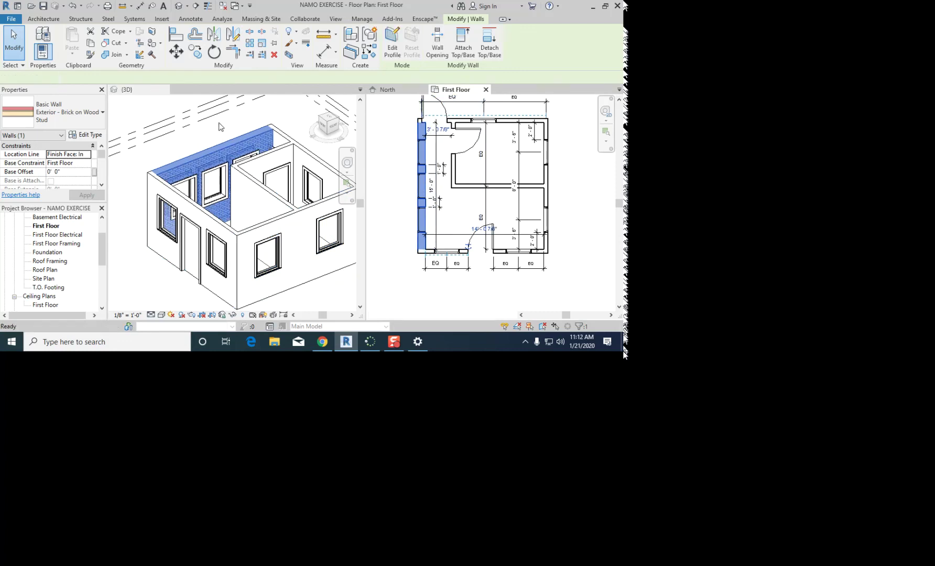
scroll(219, 126, "up", 2)
left_click(203, 142)
scroll(203, 149, "down", 1)
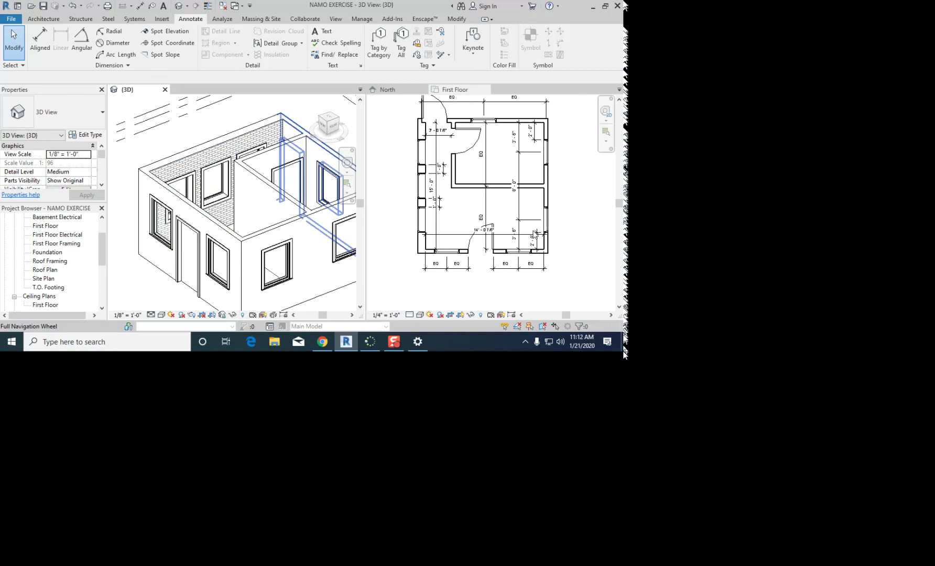
key("Tab")
left_click(184, 165)
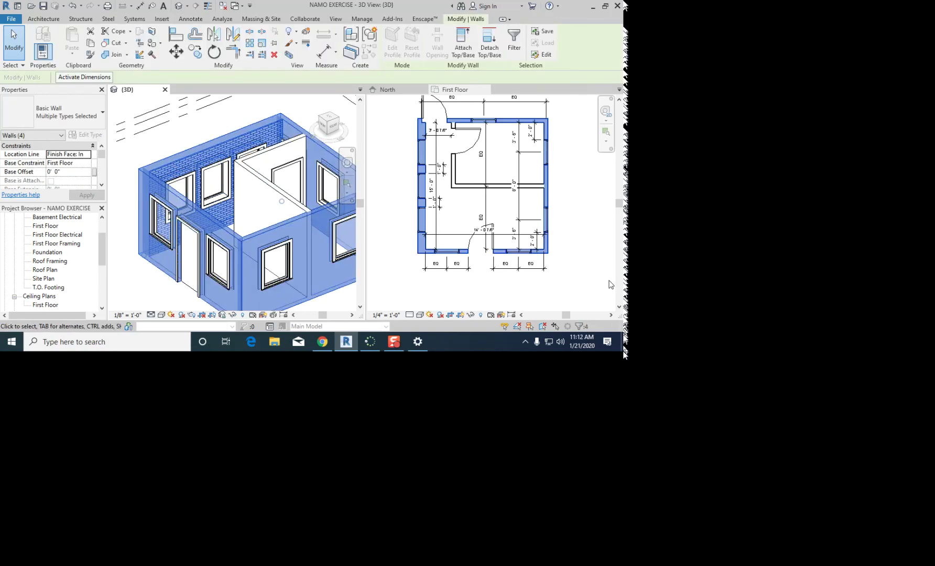
scroll(443, 195, "up", 2)
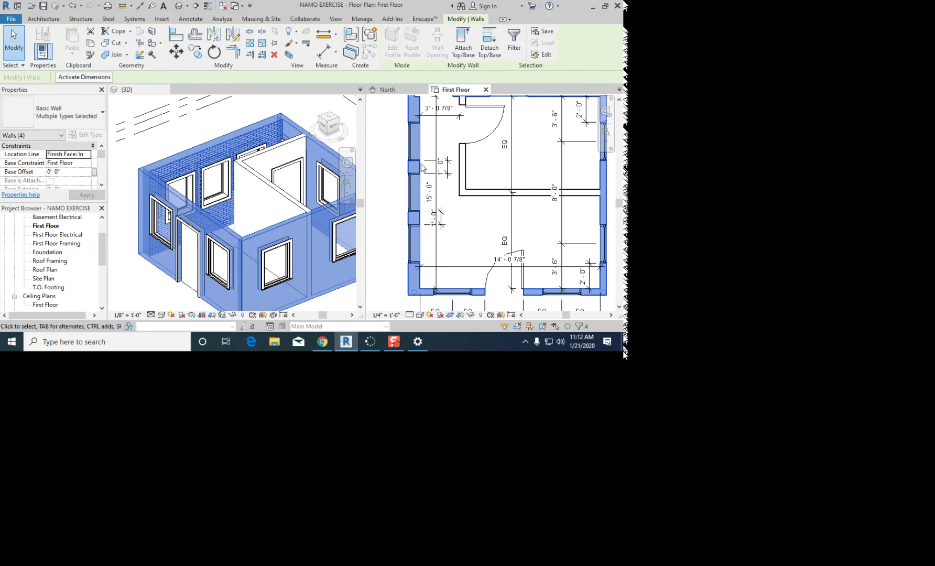
key("Escape")
left_click(413, 290)
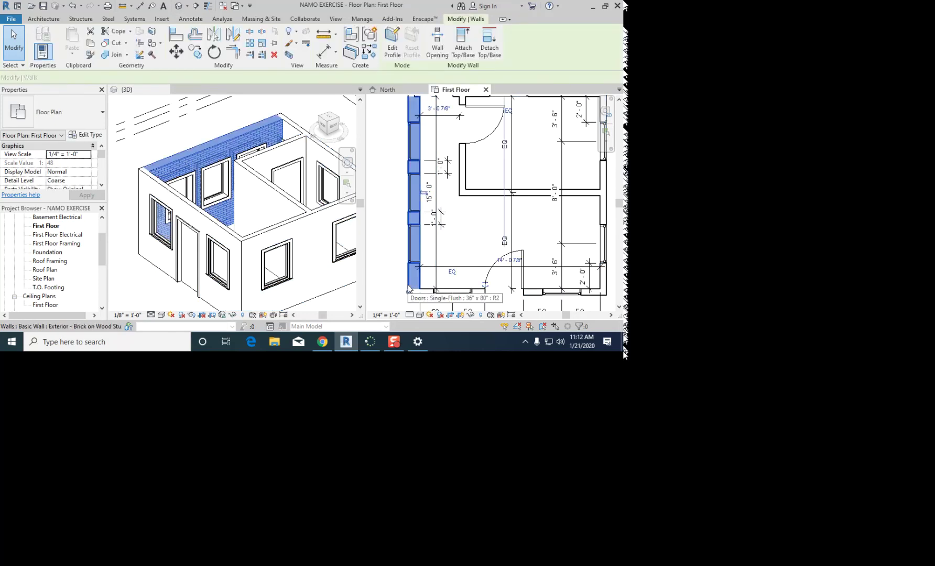
left_click_drag(436, 197, 425, 196)
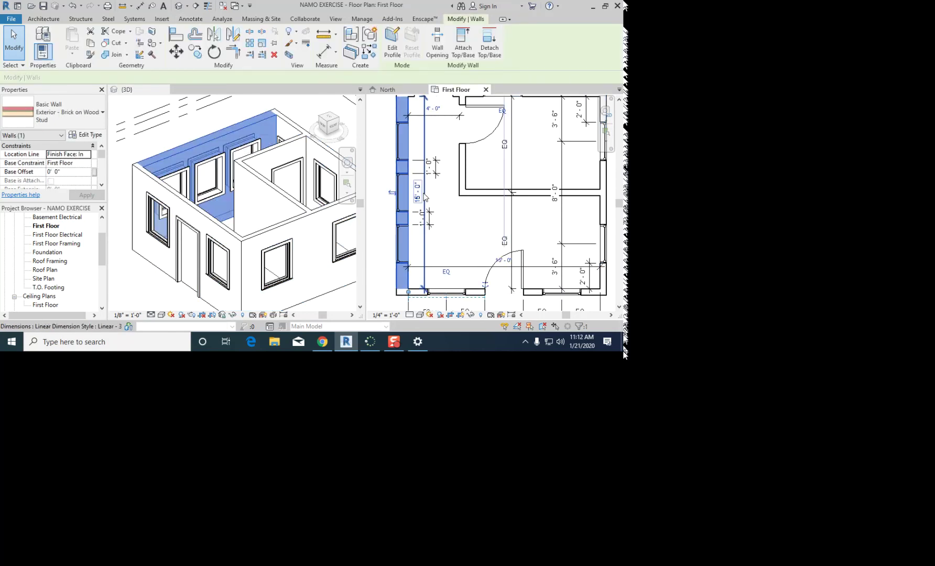
middle_click_drag(455, 144, 443, 190)
key("Escape")
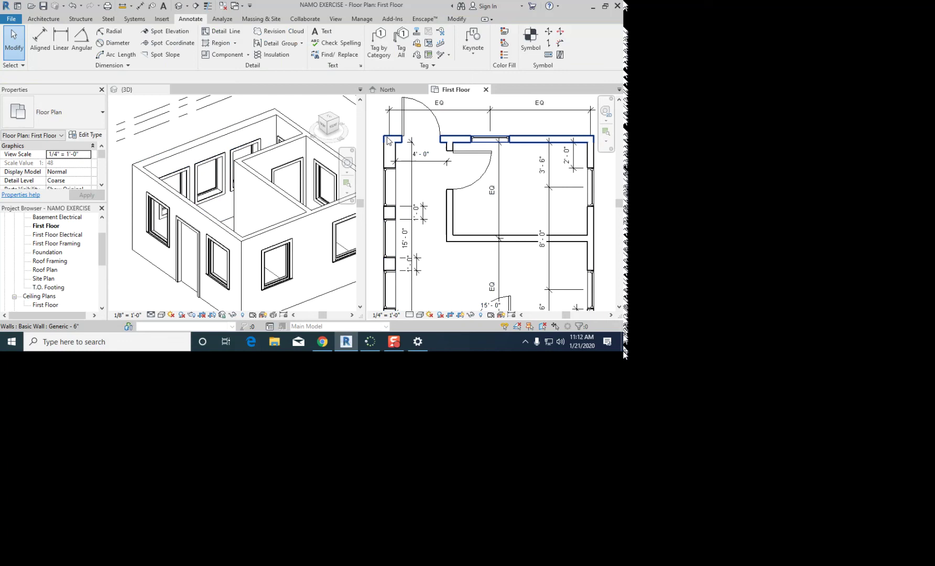
Step: Select the north exterior wall in the First Floor plan and check its orientation control
scroll(387, 137, "down", 1)
left_click(541, 162)
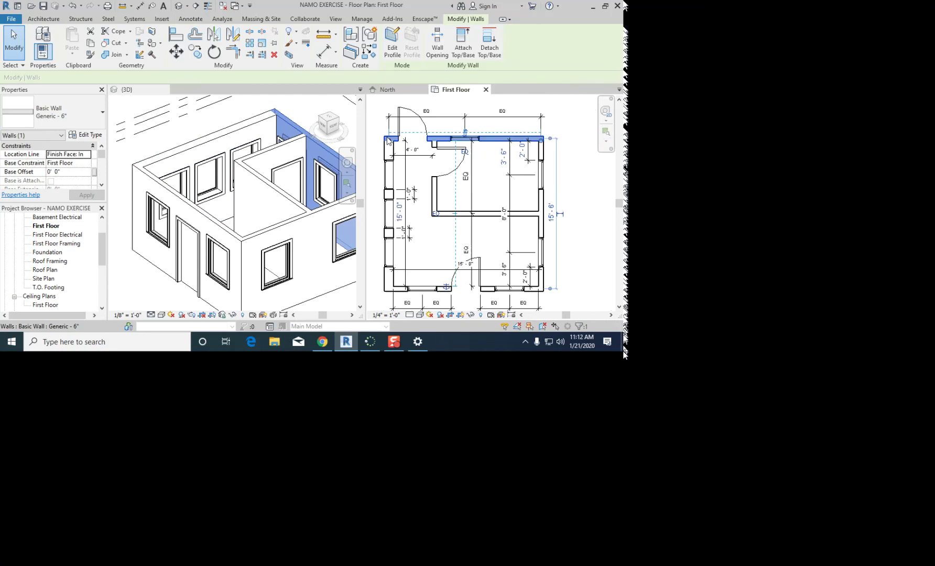
left_click(541, 161, "ctrl")
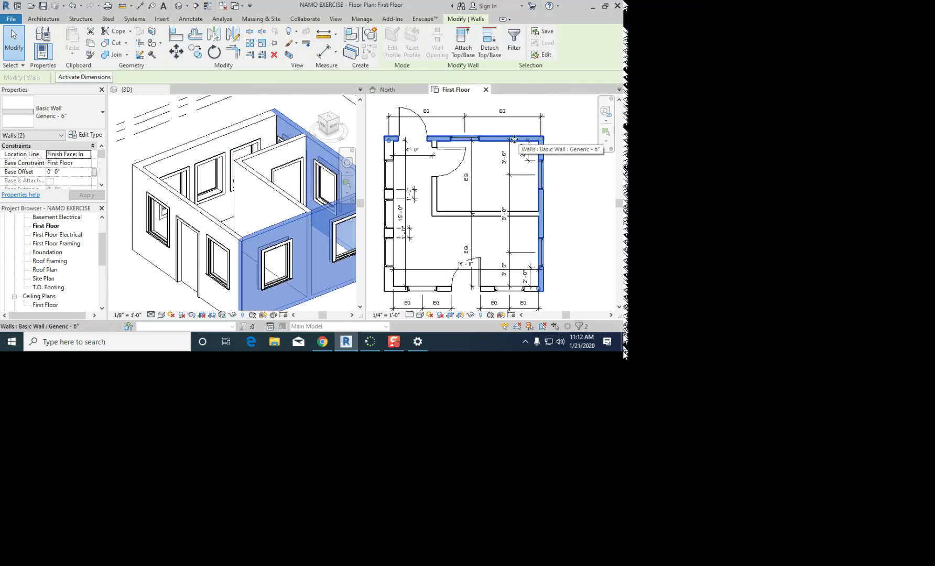
key("Escape")
left_click(468, 139)
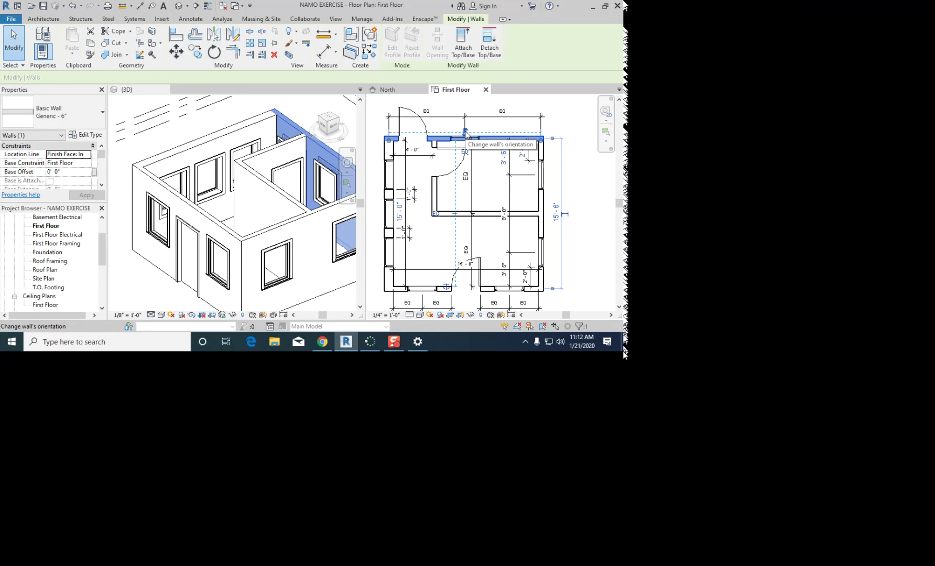
left_click(425, 175)
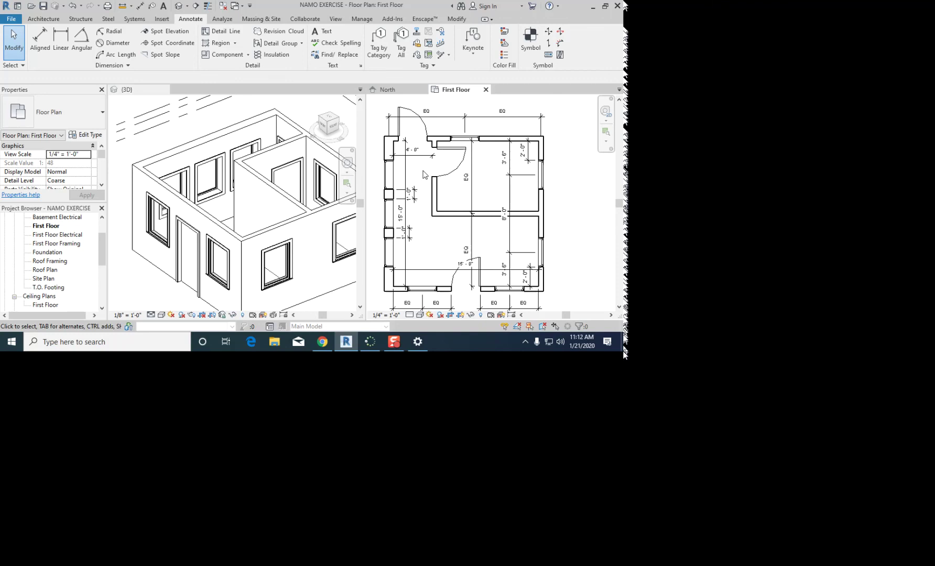
Step: Select the north and east exterior walls in turn and examine their exterior sides and the inside dimensions
left_click(444, 141)
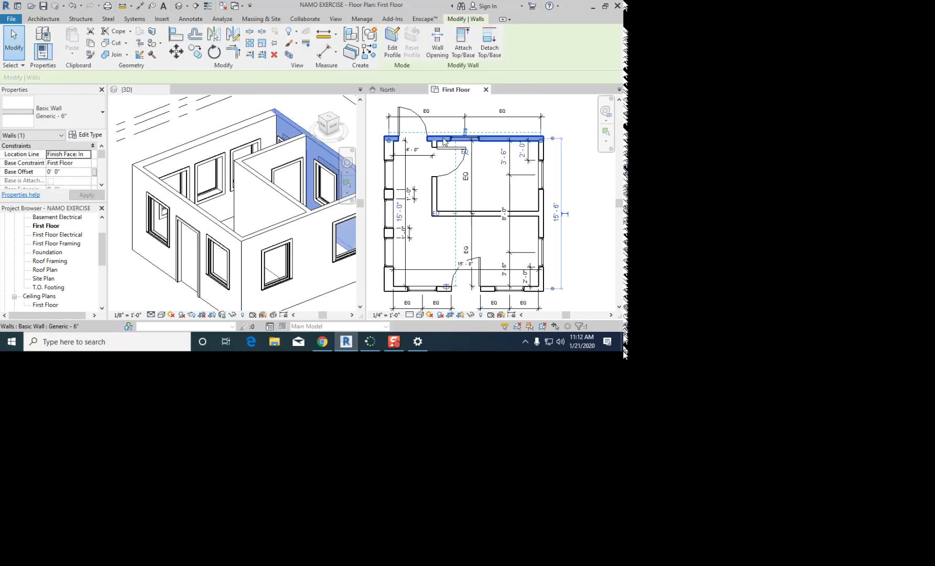
left_click(540, 156)
scroll(508, 229, "down", 2)
scroll(507, 230, "down", 1)
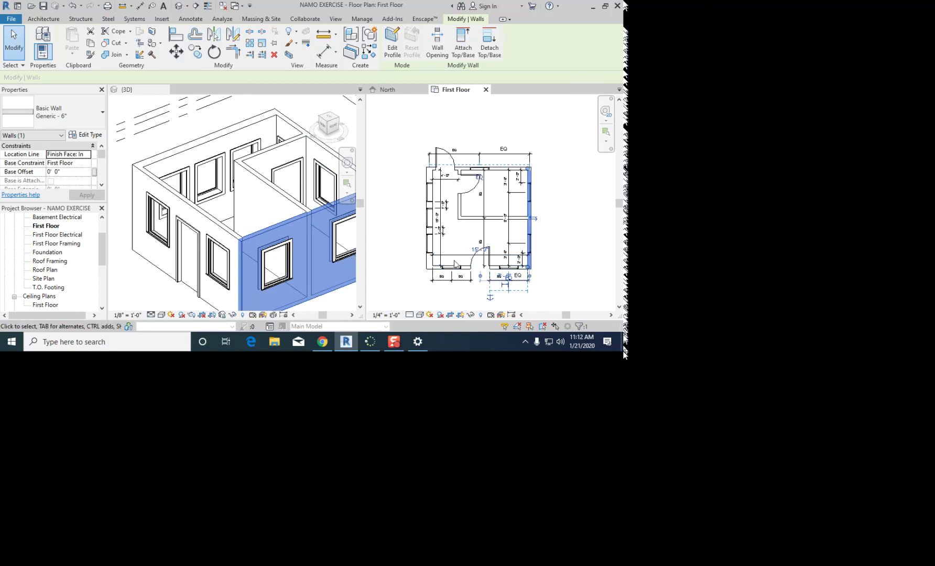
scroll(455, 264, "up", 1)
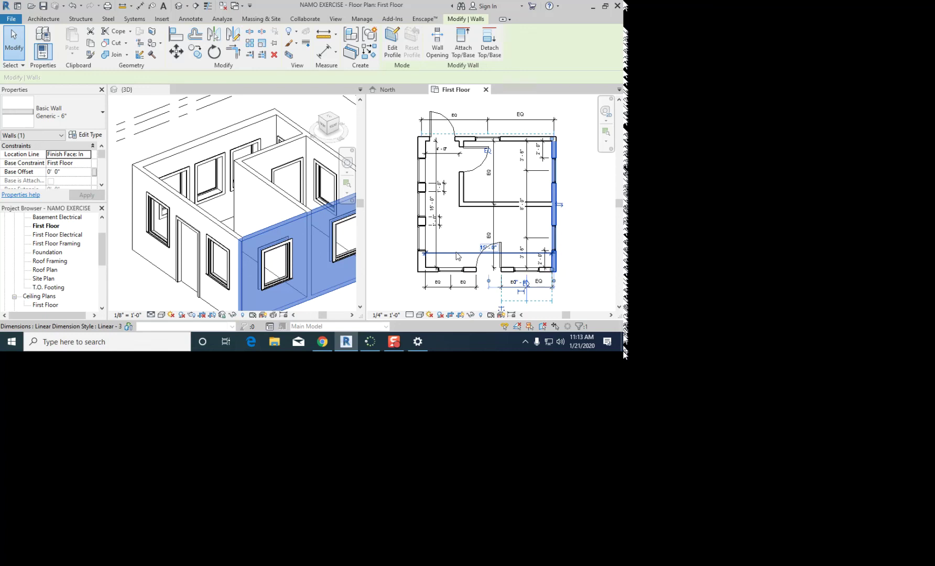
scroll(455, 256, "up", 4)
key("Escape")
scroll(432, 257, "down", 1)
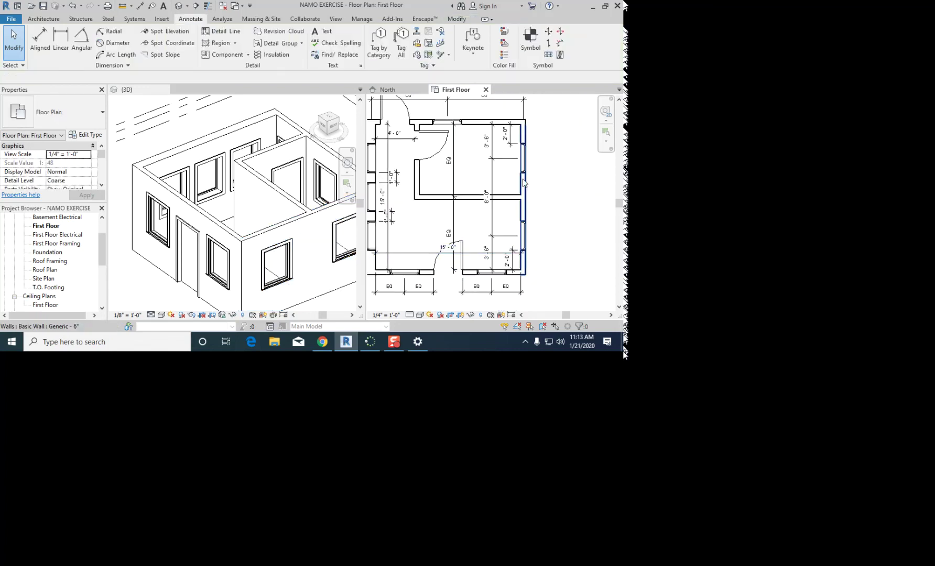
Step: Select the east exterior wall and set the overall inside width dimension to 14.5 feet
left_click(524, 210)
scroll(445, 251, "up", 1)
left_click(445, 249)
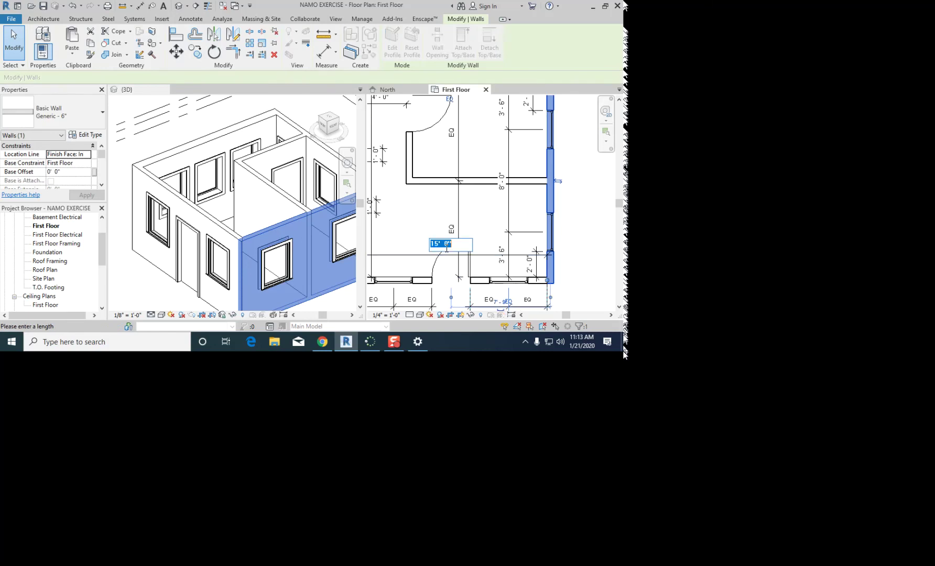
type("14.5")
key("Return")
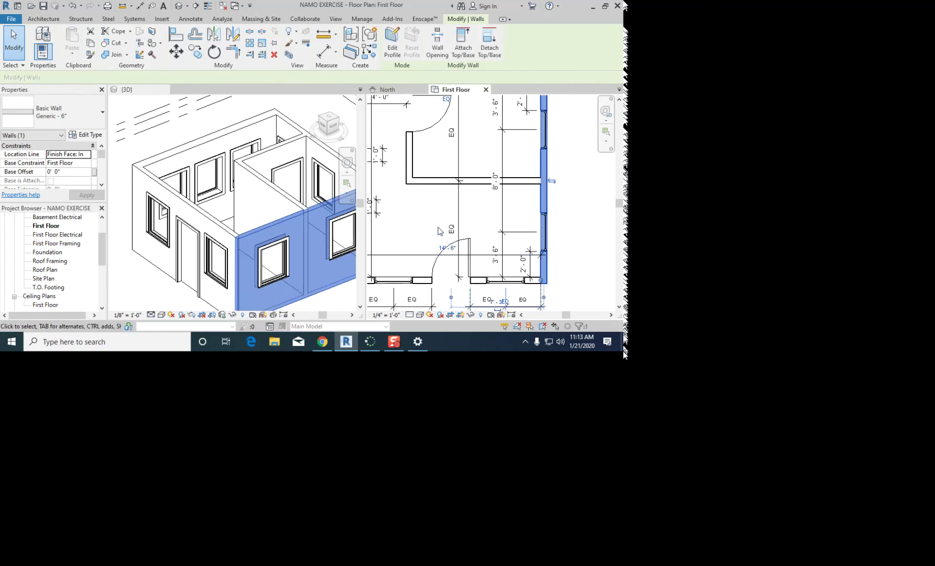
Step: Set the overall inside width dimension of the selected east wall to 15 feet
middle_click_drag(430, 212, 480, 212)
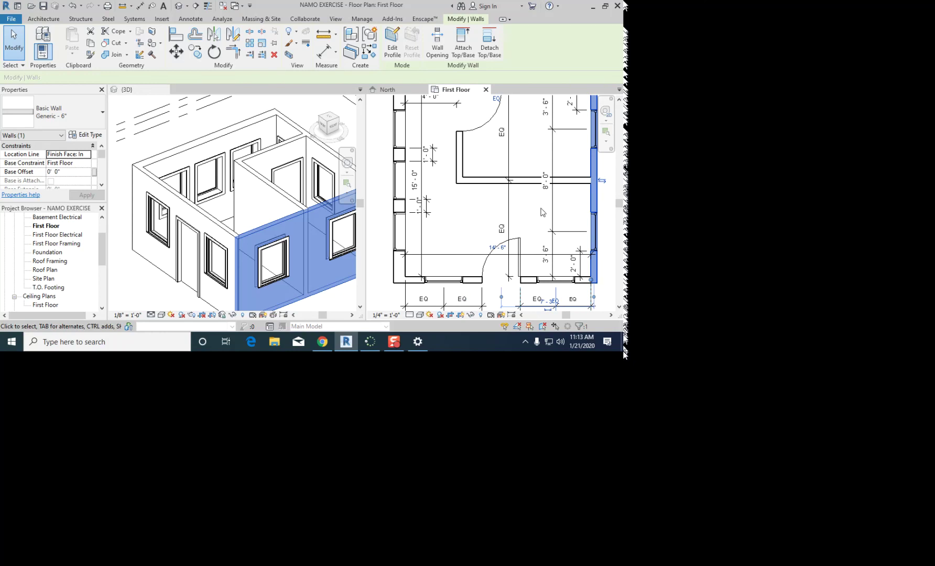
scroll(503, 250, "up", 2)
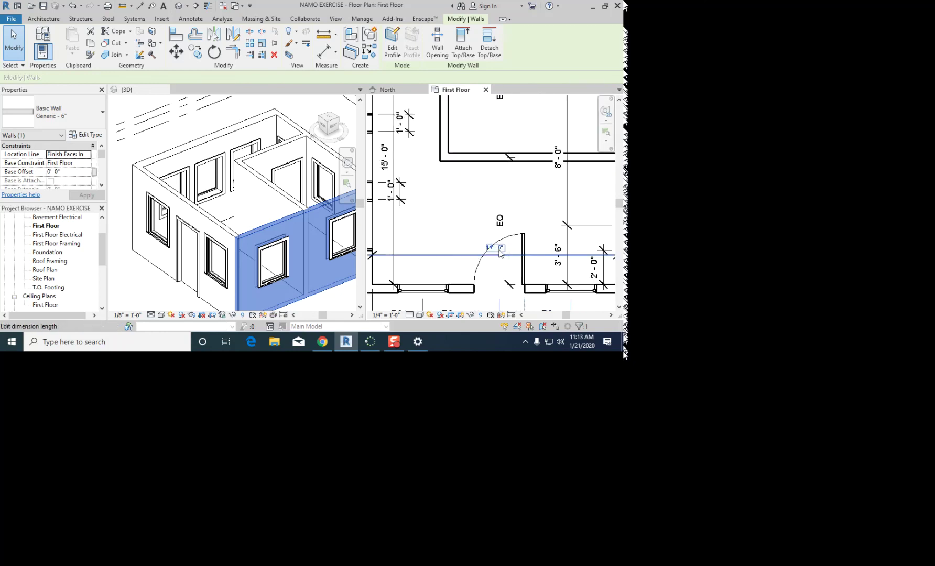
left_click(498, 248)
type("15")
key("Return")
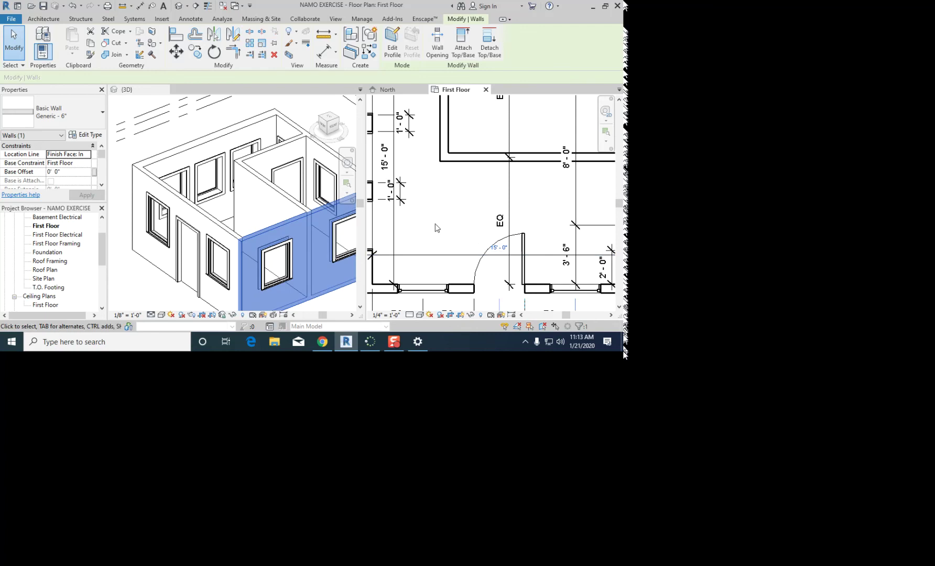
Step: Select the chain of four exterior walls in the 3D view and change their type to Exterior - Wood Shingle on Wood Stud
scroll(435, 226, "down", 2)
scroll(281, 204, "down", 1)
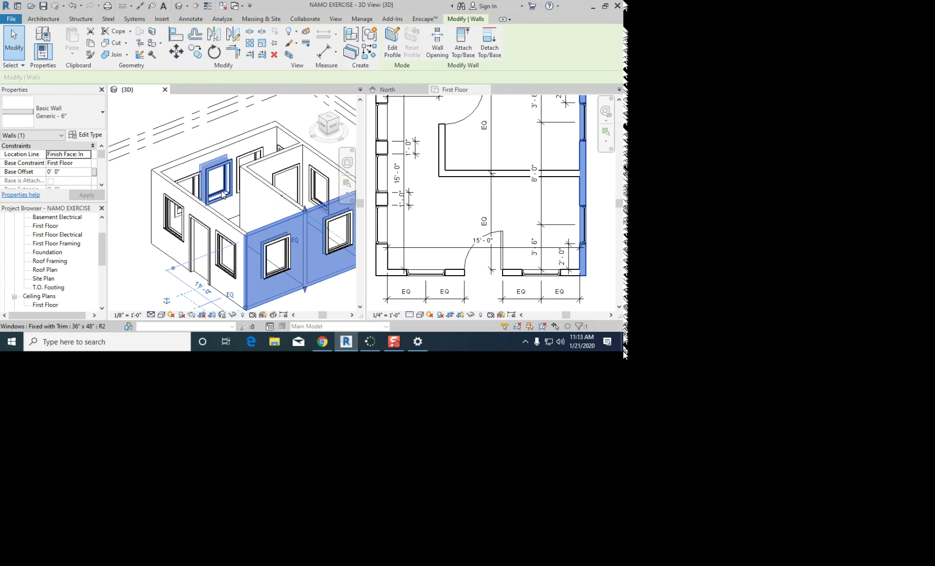
scroll(449, 211, "down", 2)
left_click(449, 211)
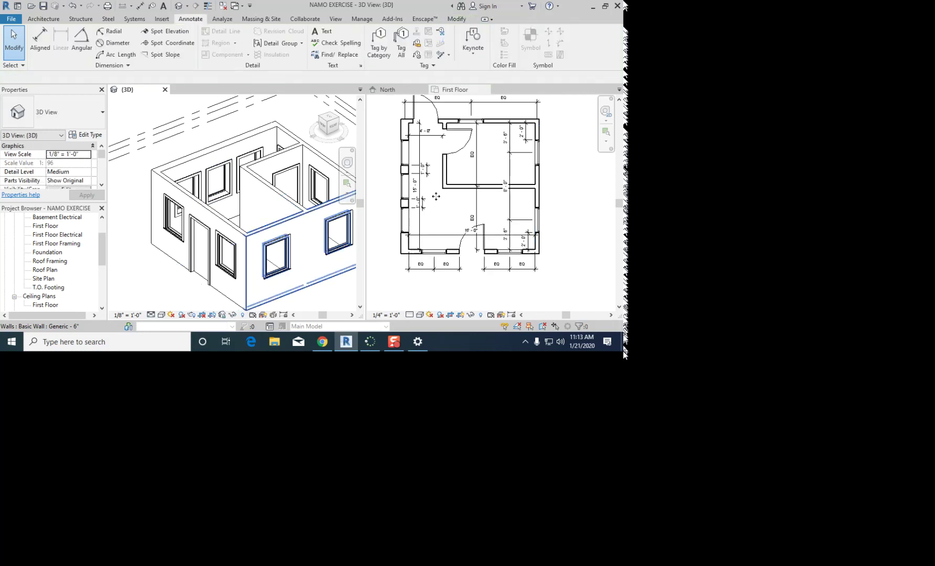
left_click(194, 159)
key("Tab")
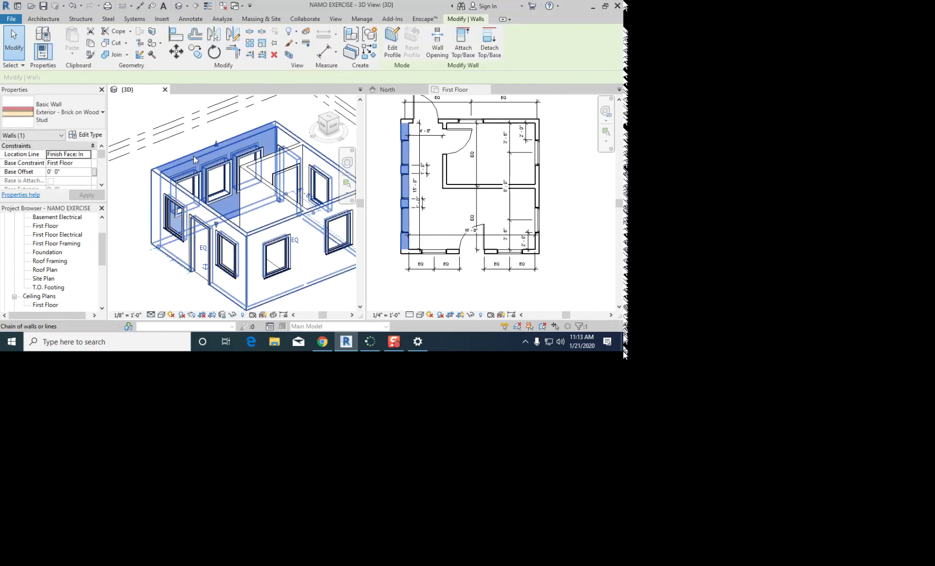
left_click(193, 156)
left_click(92, 116)
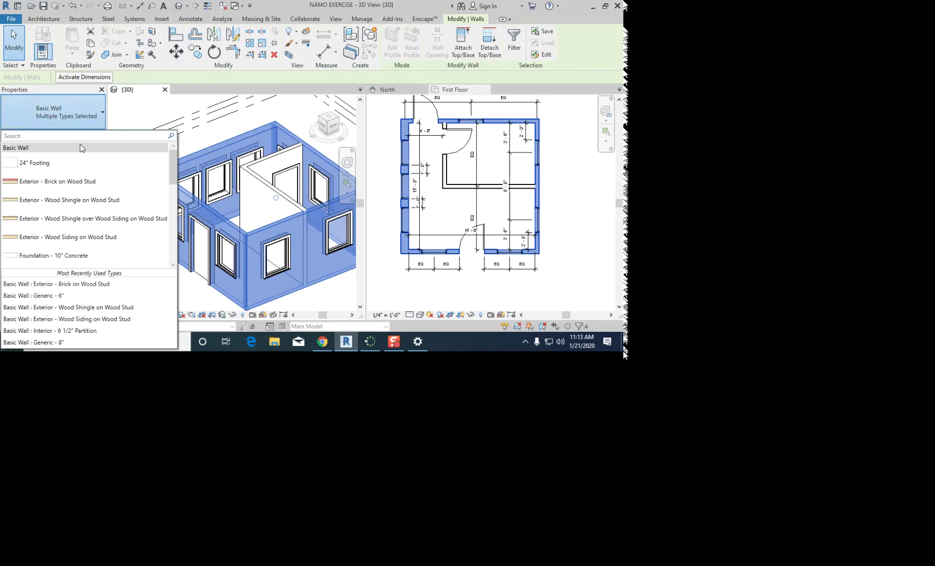
scroll(76, 193, "down", 1)
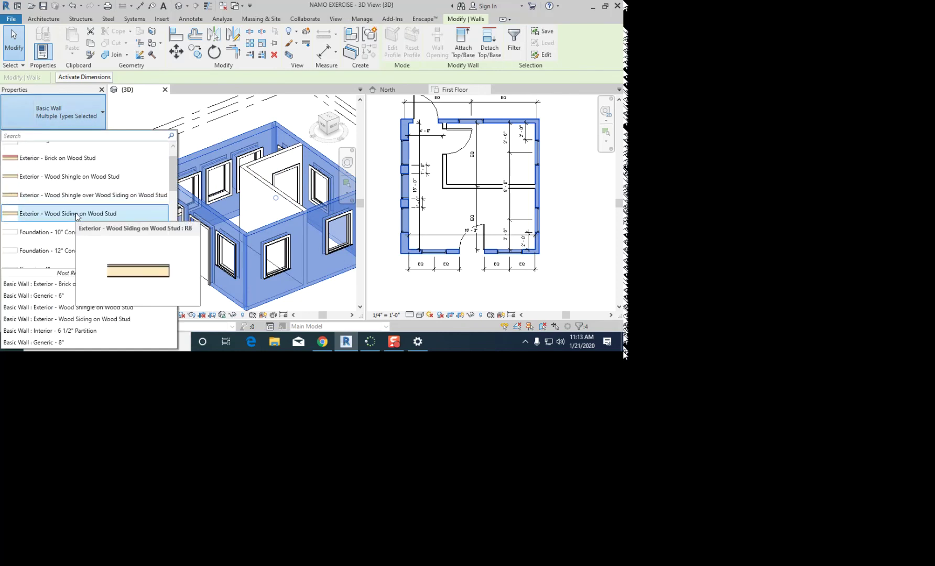
left_click(54, 178)
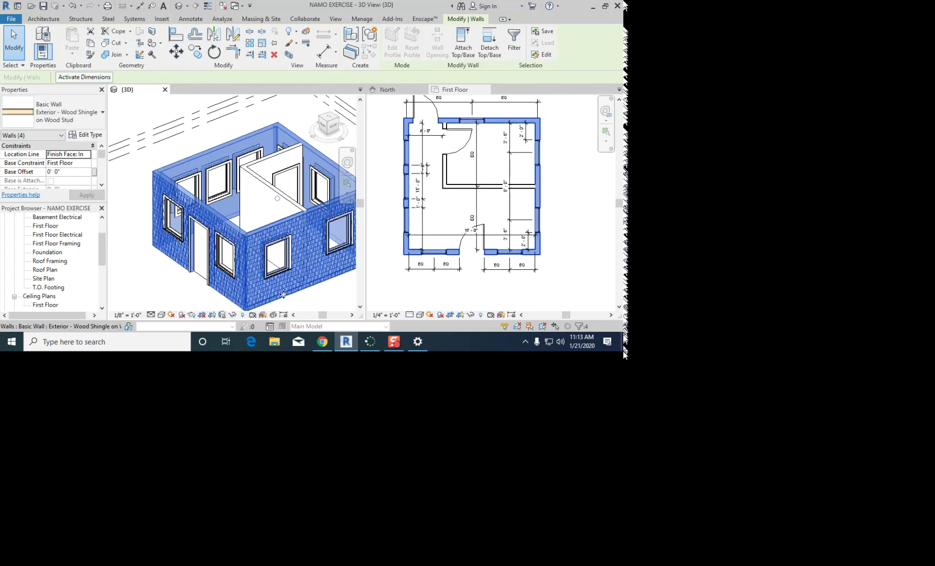
Step: Clear the four-wall selection and examine the first floor plan, picking the east exterior wall
left_click(391, 298)
scroll(158, 148, "down", 1)
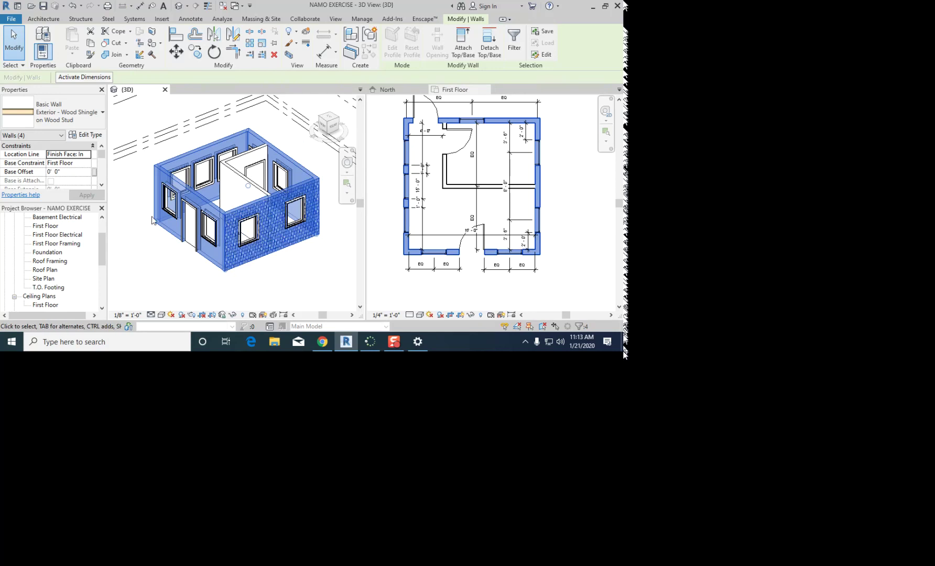
left_click(159, 232)
scroll(212, 205, "up", 1)
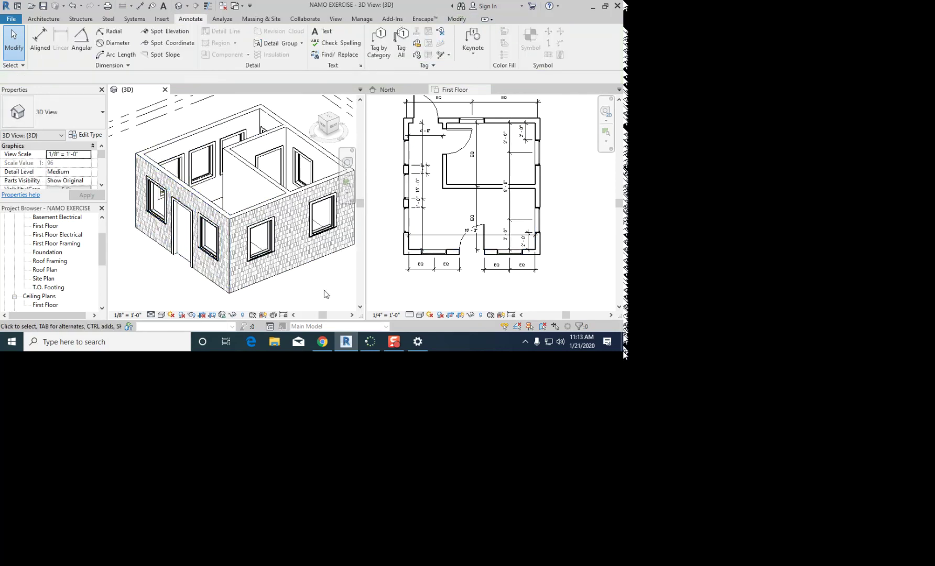
scroll(397, 232, "up", 1)
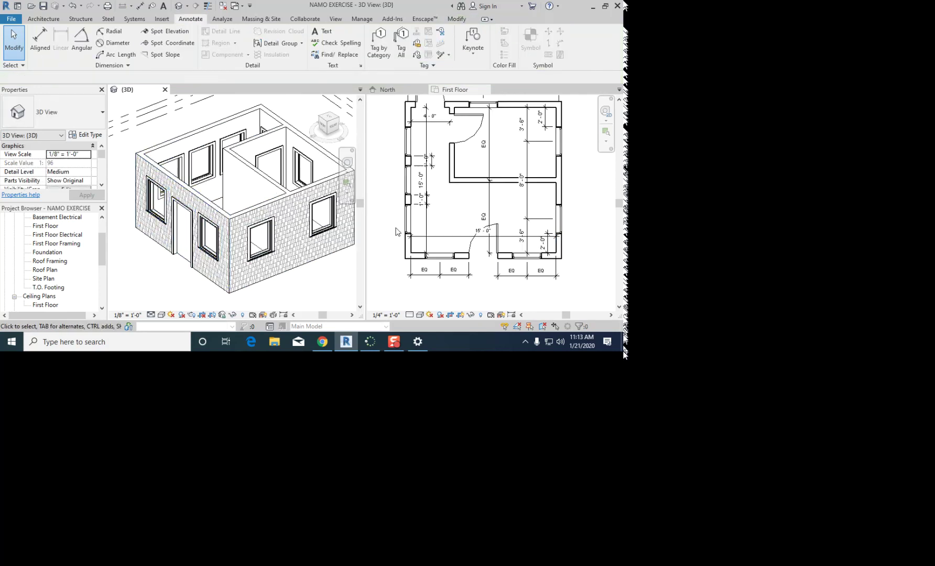
left_click(464, 231)
scroll(454, 276, "up", 1)
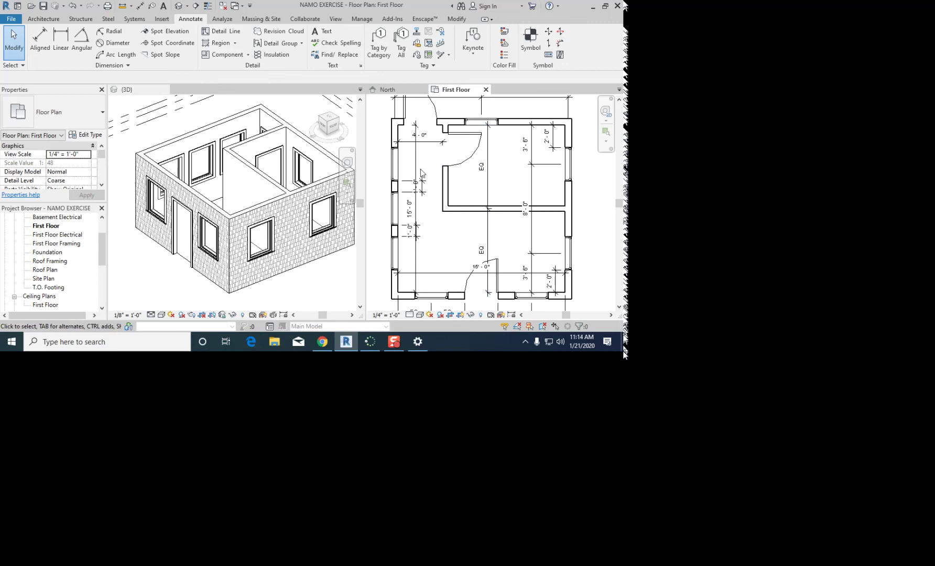
left_click(570, 223)
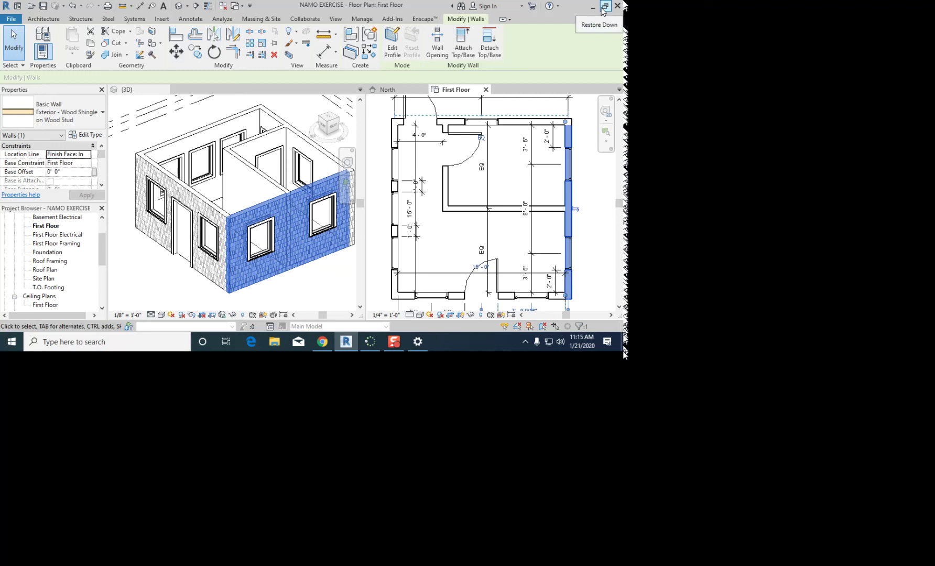
Step: Change the two interior walls to type Interior - 4 1/2" Partition and check the shorter partition's position in the floor plan
left_click(262, 182)
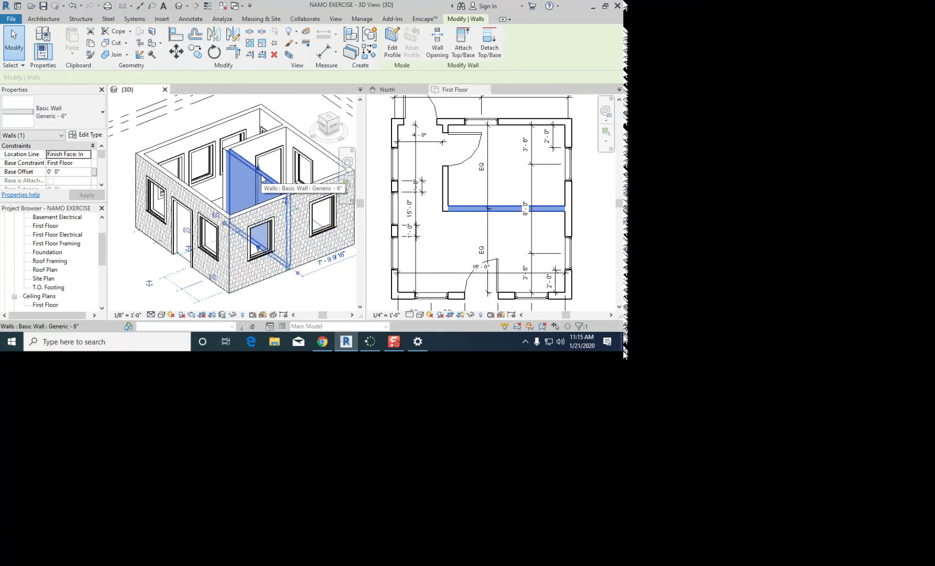
left_click(245, 144, "ctrl")
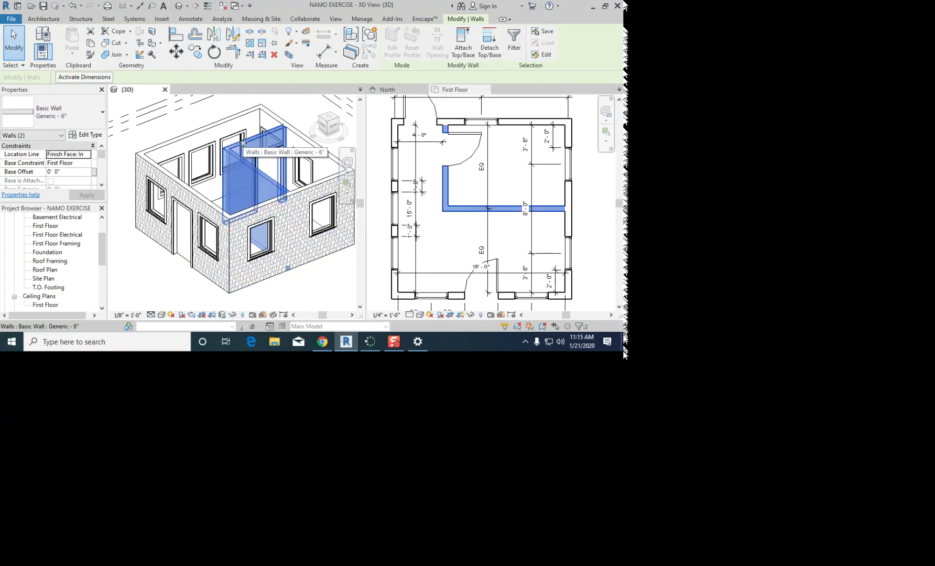
left_click(96, 121)
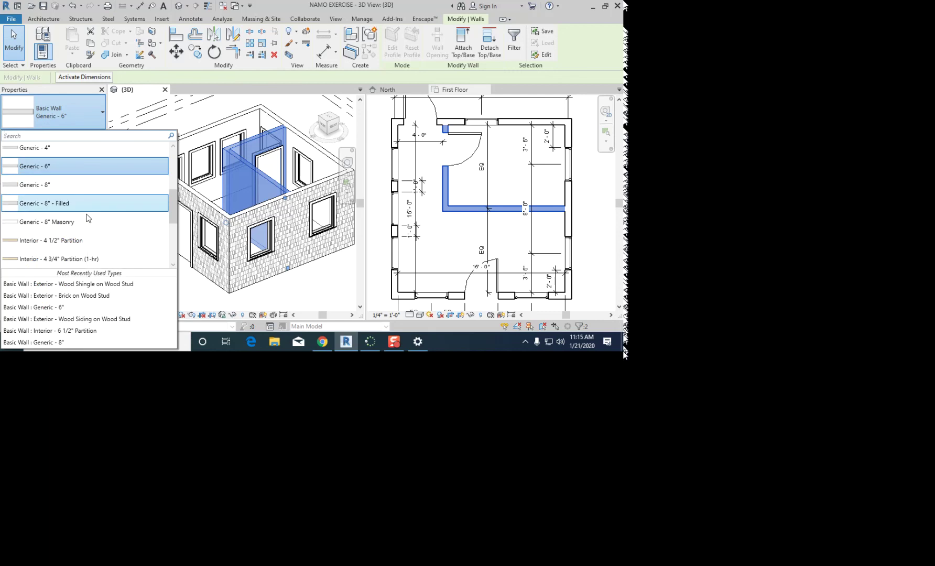
left_click(73, 240)
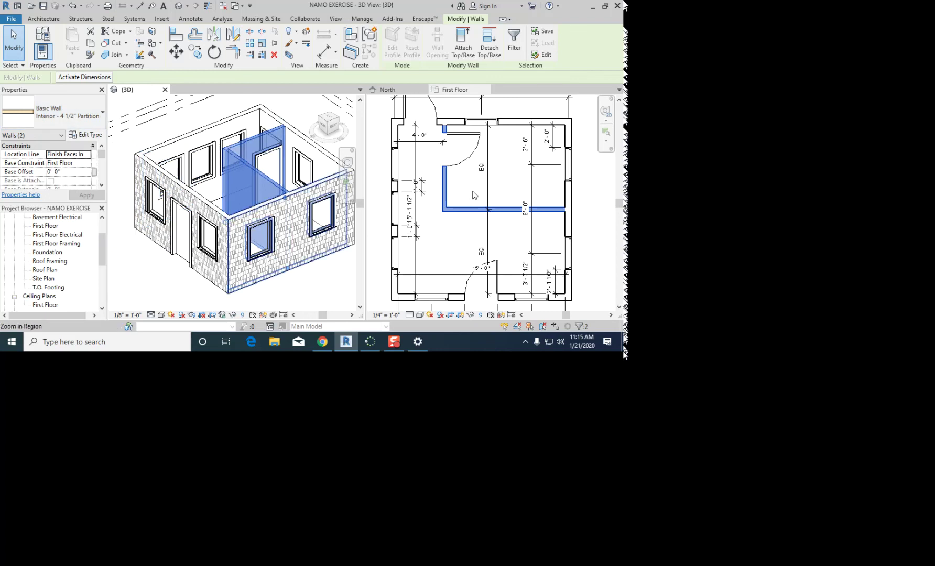
left_click(458, 201)
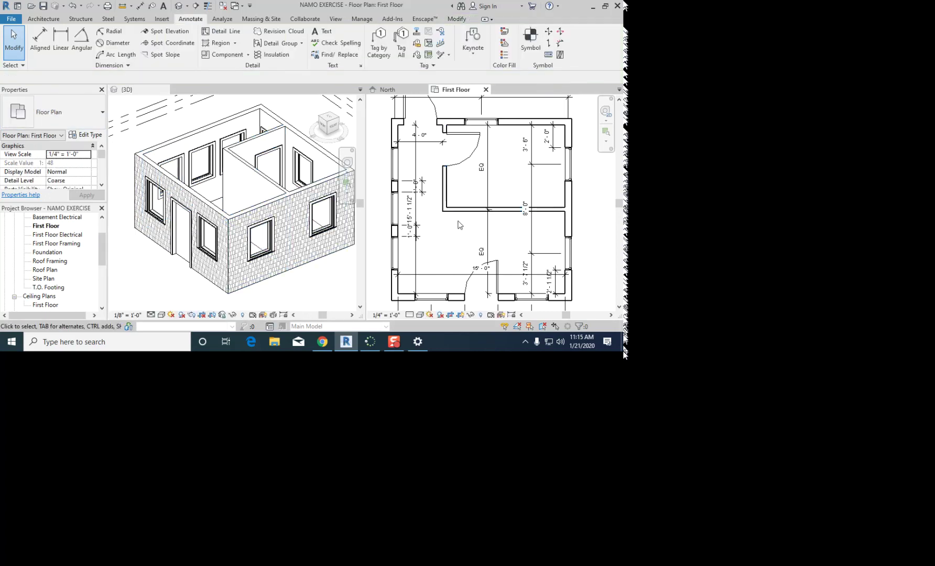
left_click(458, 210)
left_click(446, 190)
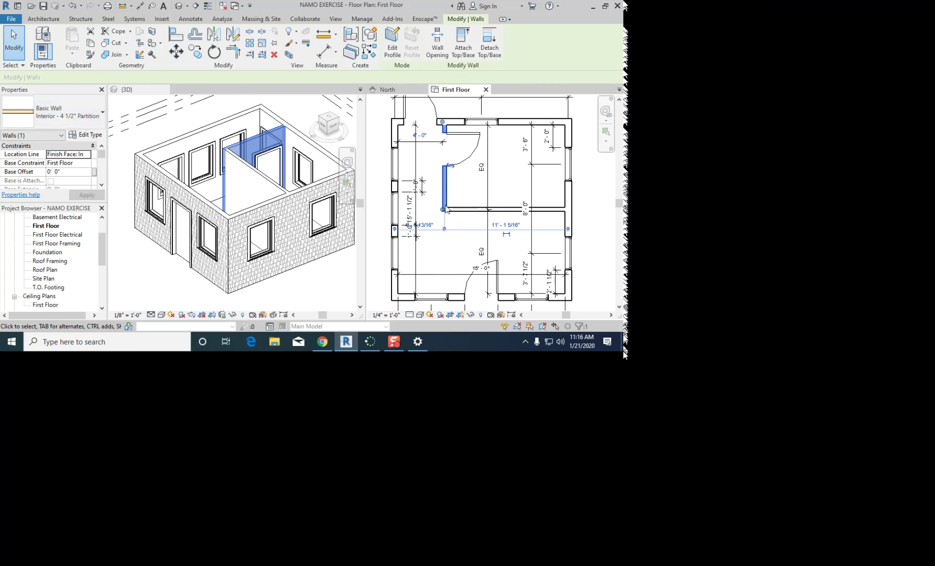
left_click(606, 215)
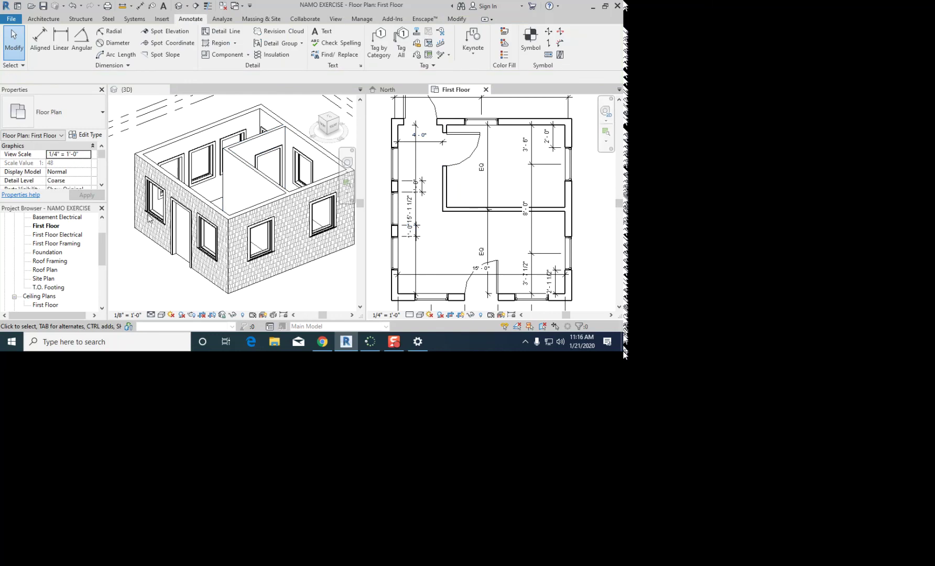
Step: Open the Roof Plan view and close the First Floor plan and the other inactive views
double_click(46, 269)
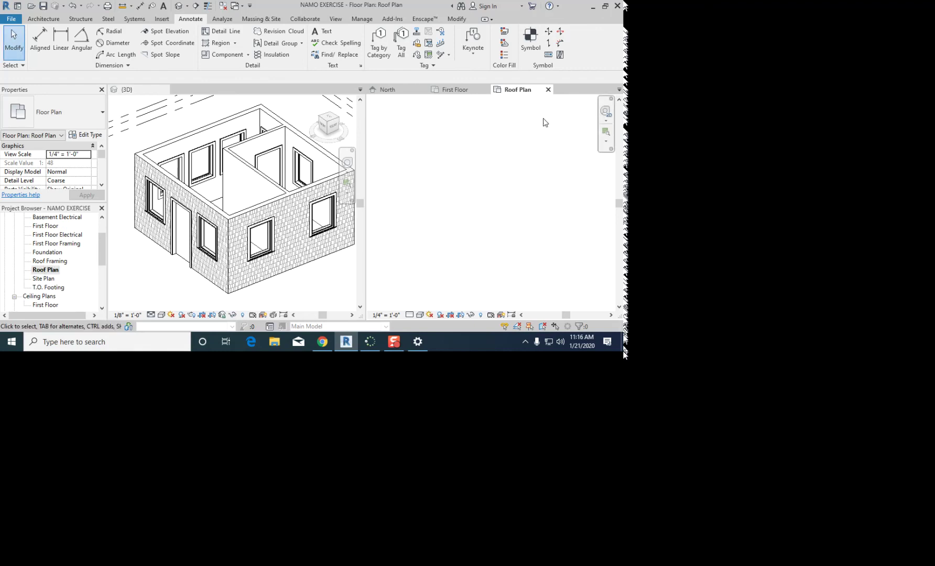
scroll(494, 167, "down", 5)
scroll(493, 163, "down", 1)
mouse_move(498, 161)
middle_mouse_down()
mouse_move(469, 188)
mouse_move(479, 163)
middle_mouse_up()
scroll(466, 177, "up", 3)
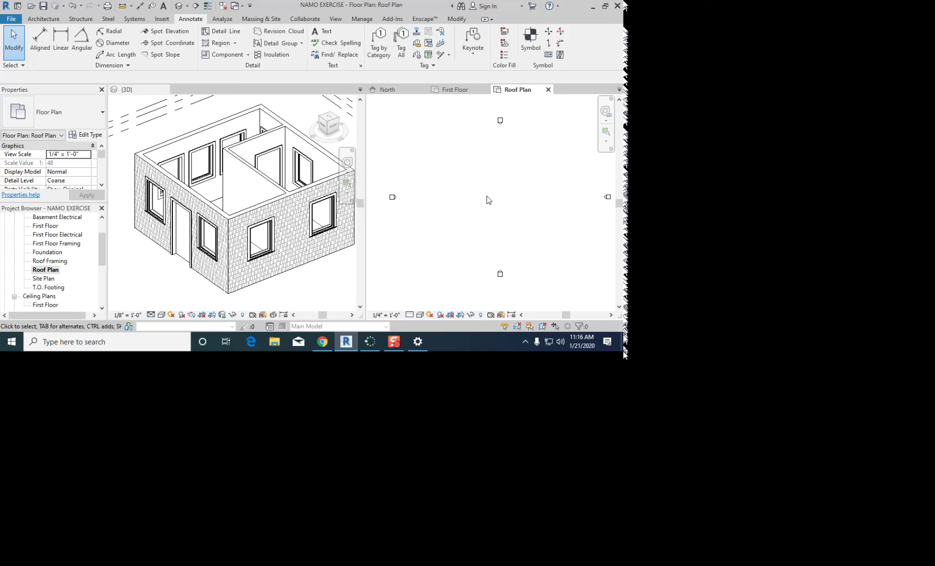
left_click(486, 89)
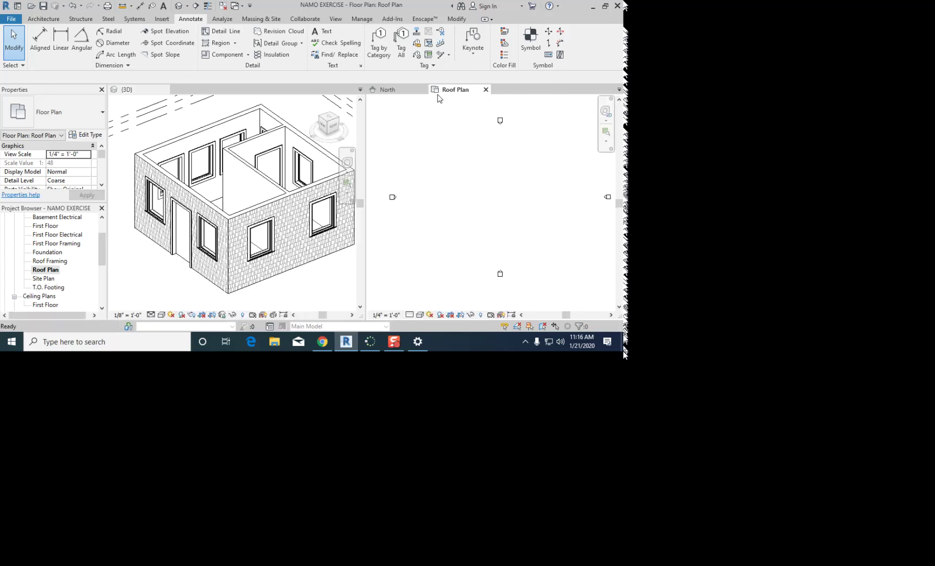
left_click(225, 8)
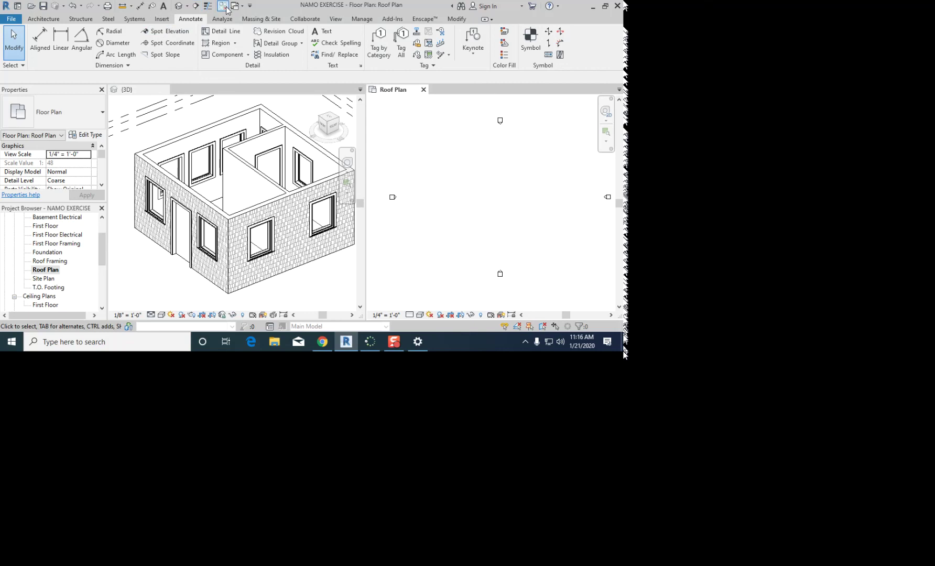
Step: Set the Roof Plan's underlay base level to First Floor
middle_click_drag(484, 172, 473, 191)
scroll(96, 169, "down", 1)
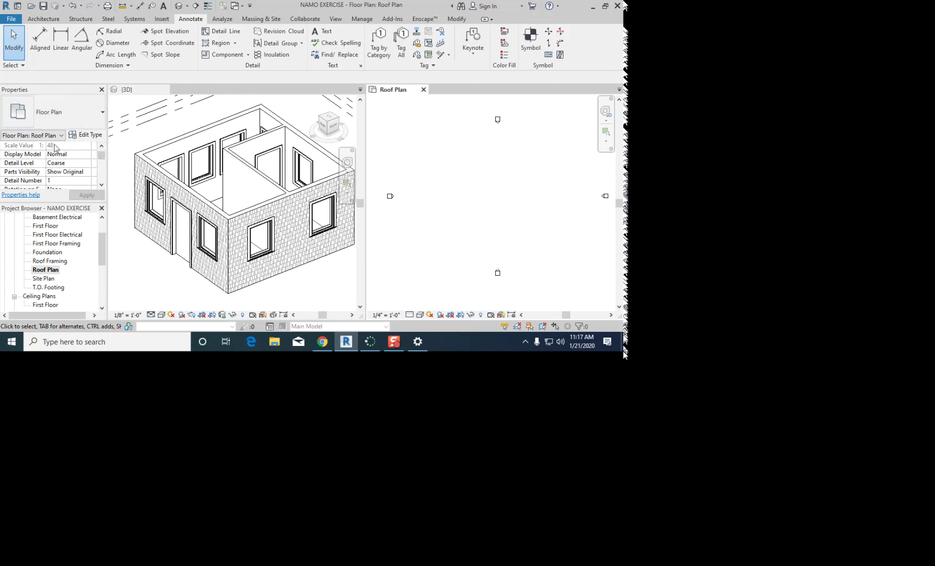
scroll(66, 159, "down", 5)
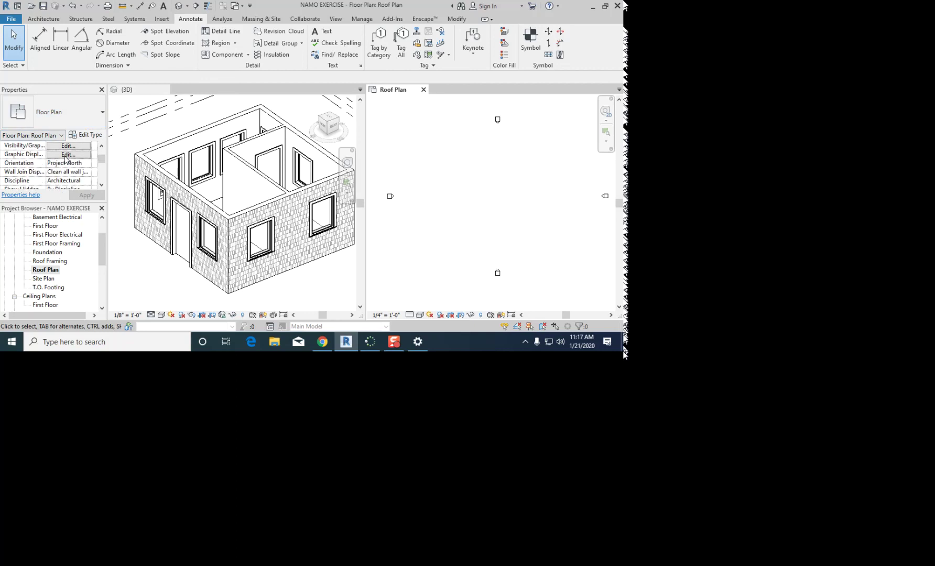
scroll(66, 159, "down", 3)
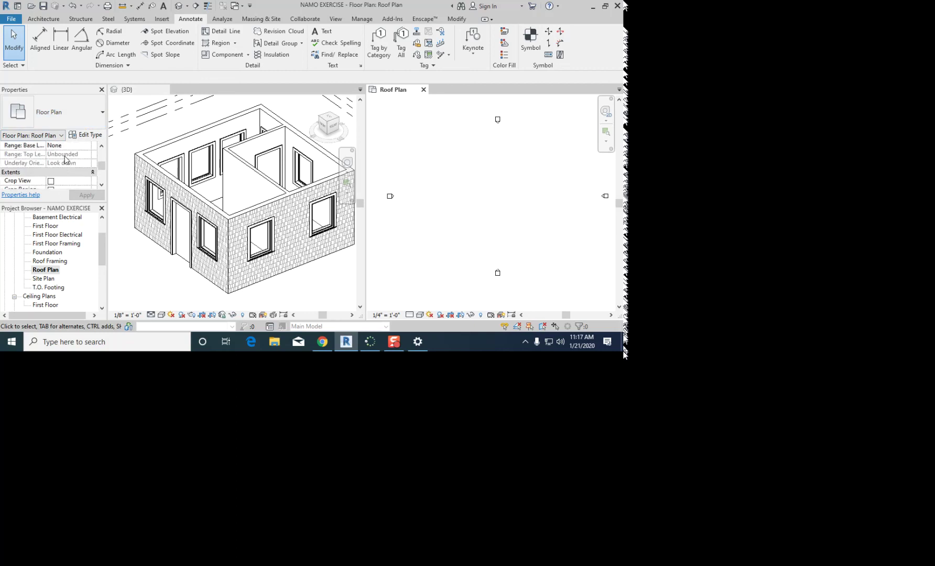
scroll(66, 159, "up", 2)
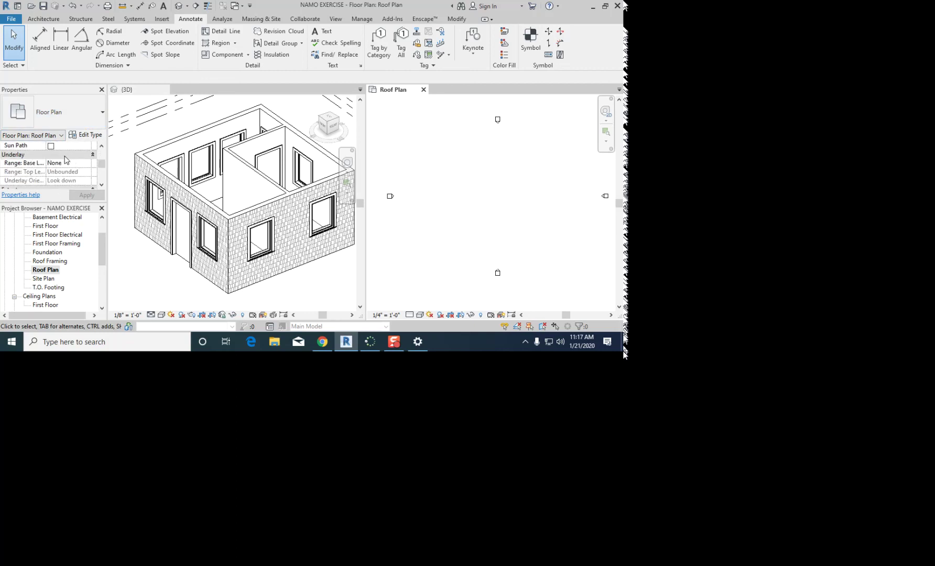
left_click(26, 157)
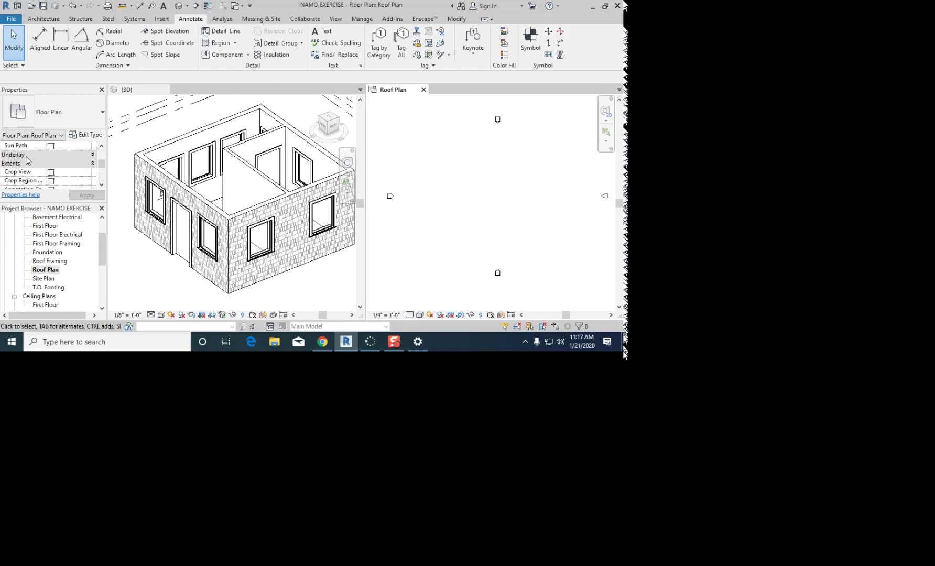
left_click(26, 156)
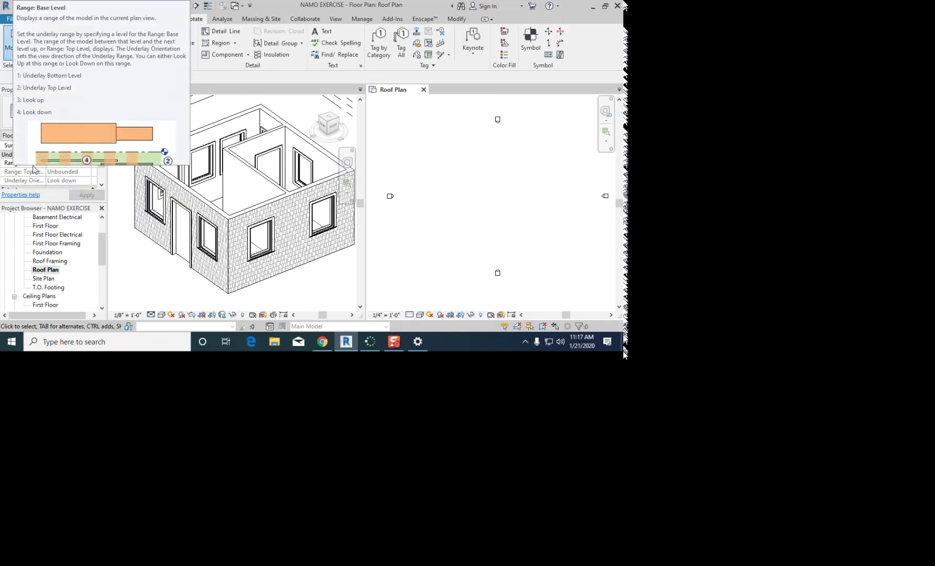
left_click(66, 164)
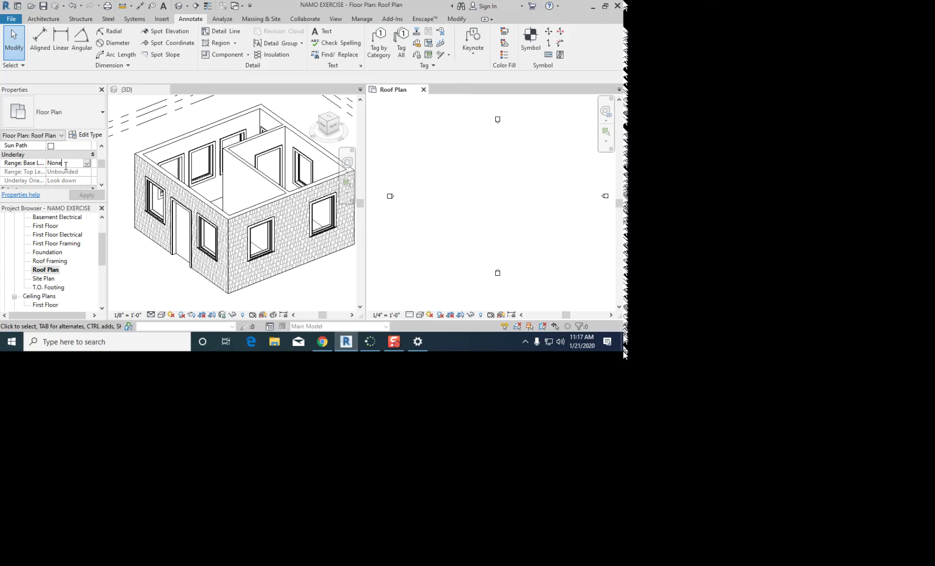
left_click(89, 164)
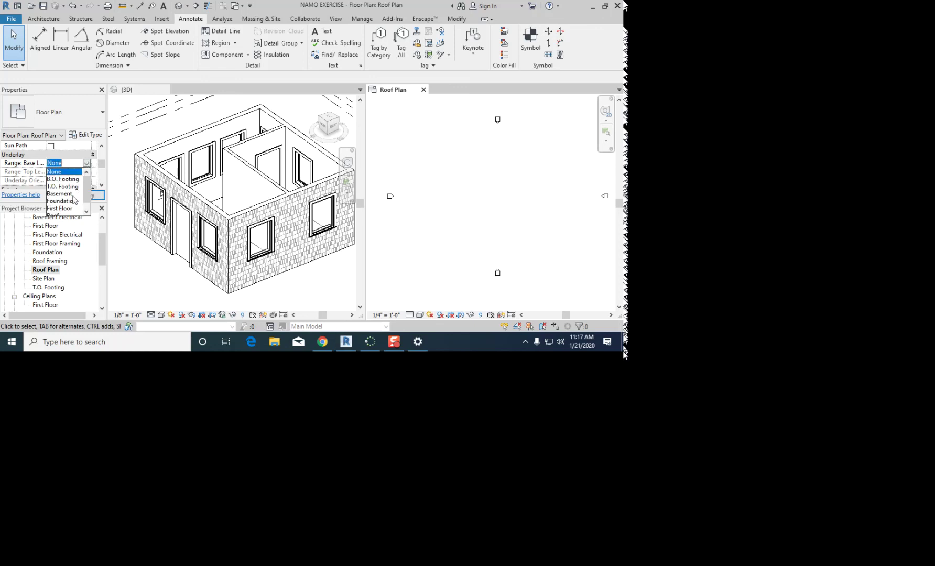
scroll(82, 196, "down", 1)
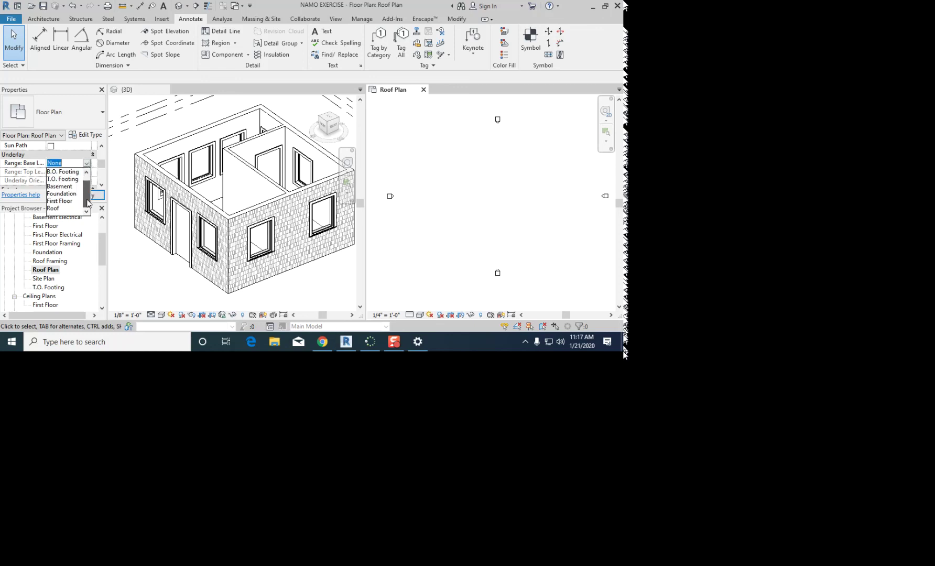
left_click(61, 201)
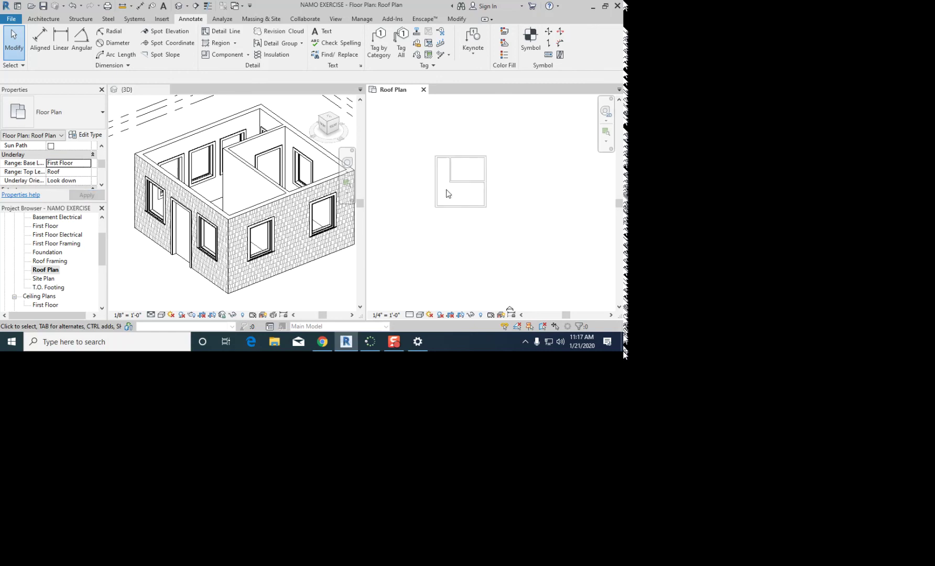
scroll(434, 178, "up", 5)
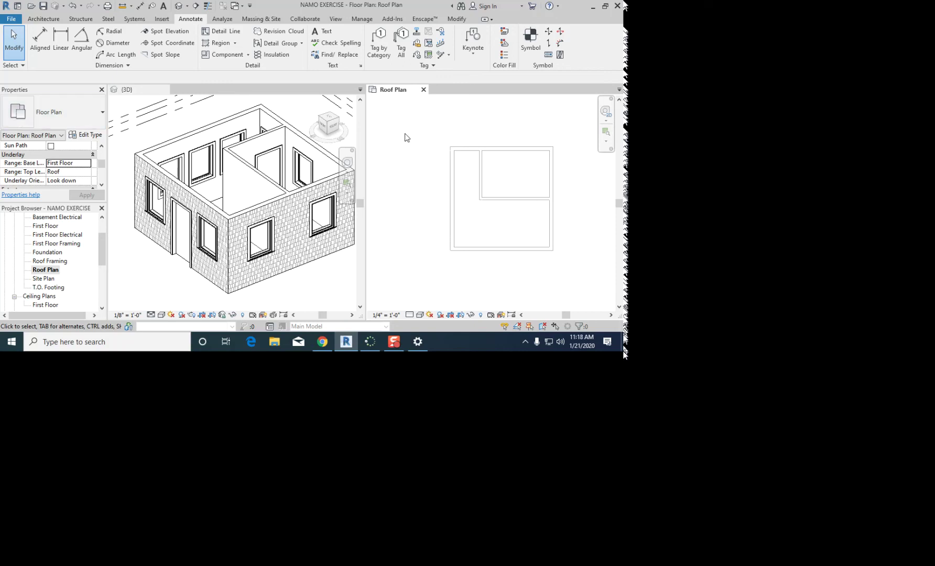
left_click(68, 165)
Step: Start a roof by footprint and sketch a rectangular, slope-defining boundary offset 1' outside the exterior wall corners
scroll(501, 228, "up", 1)
middle_click_drag(501, 201, 492, 221)
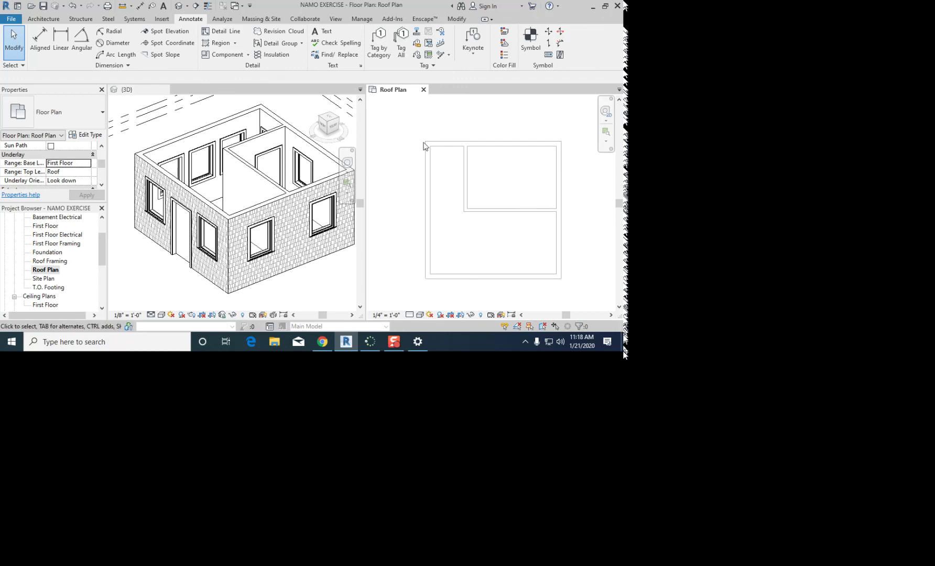
left_click(39, 20)
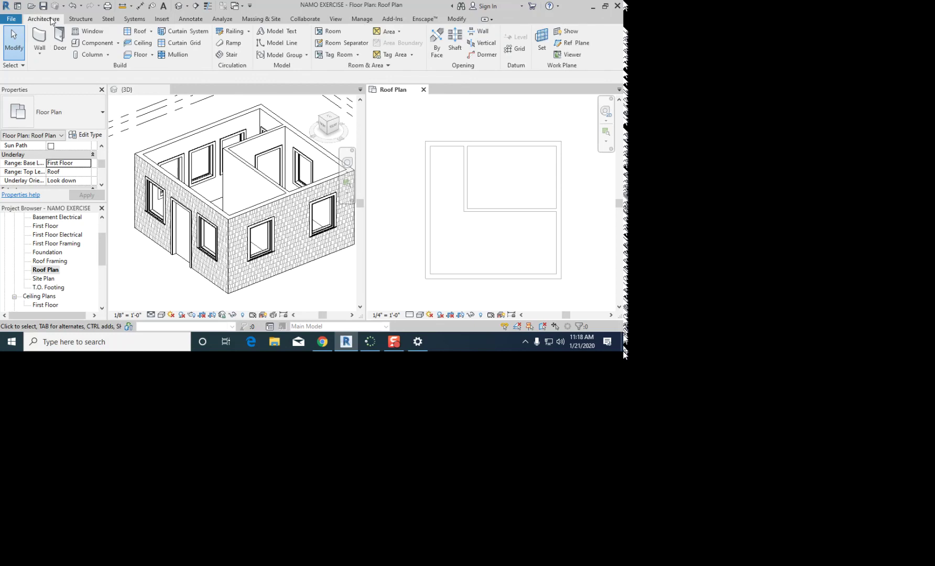
left_click(136, 32)
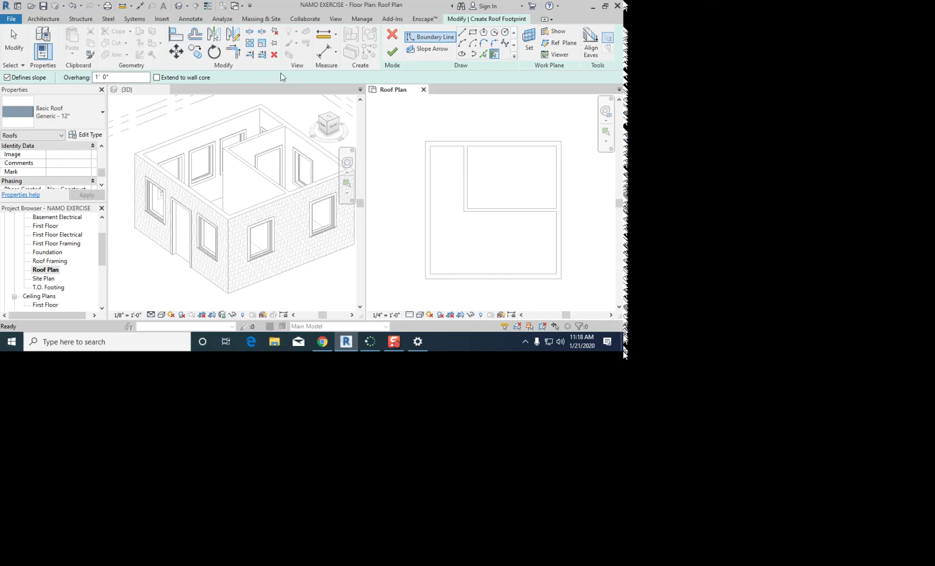
left_click(473, 36)
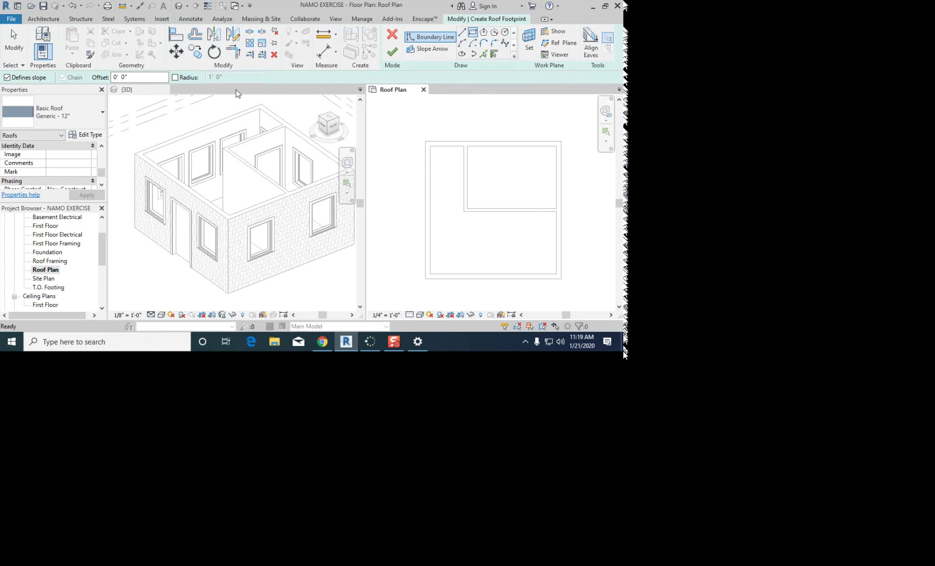
left_click(117, 77)
double_click(116, 77)
type("1'")
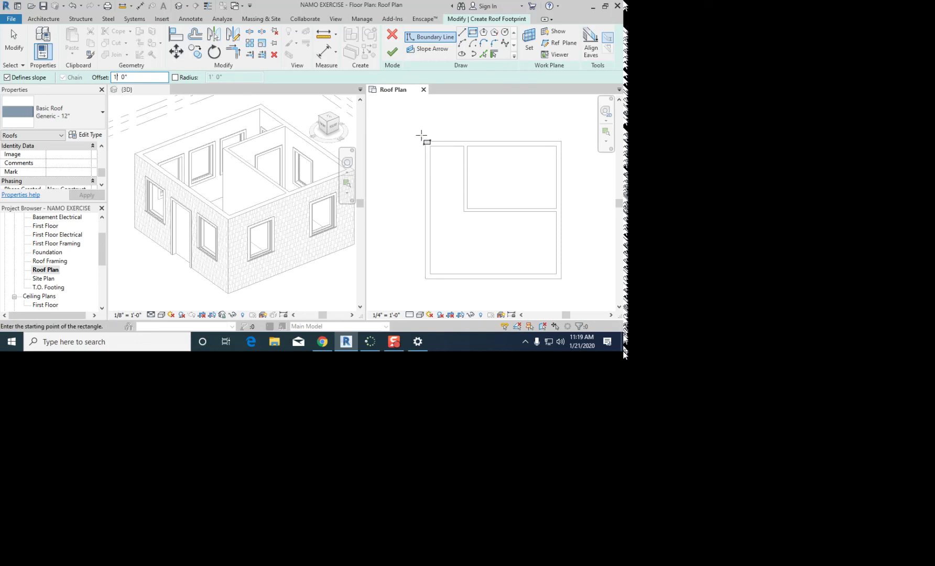
scroll(421, 124, "down", 1)
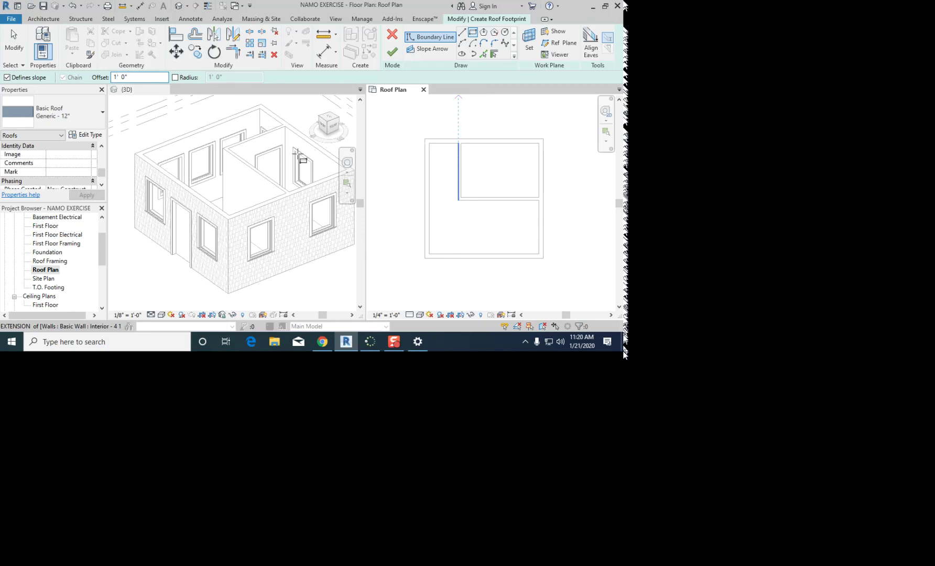
left_click(425, 138)
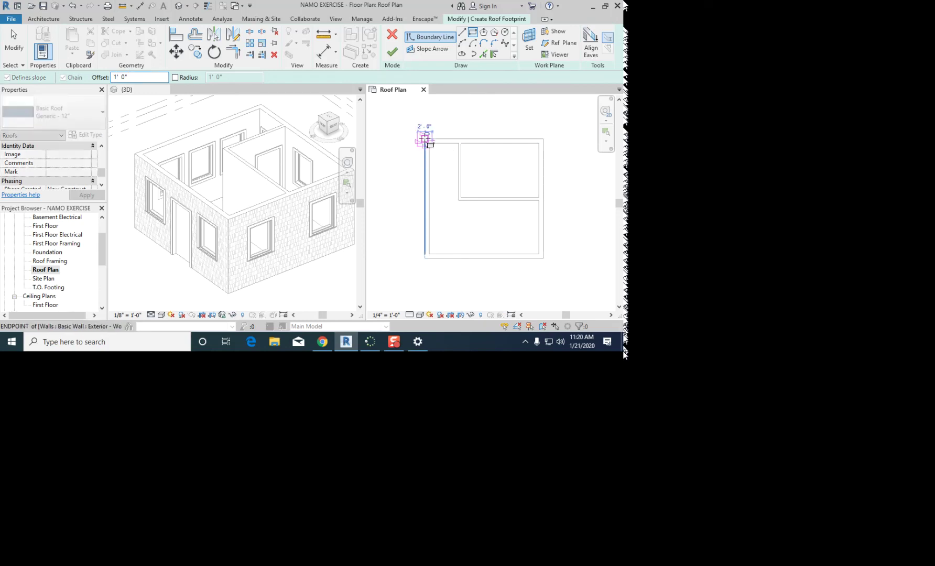
left_click(543, 259)
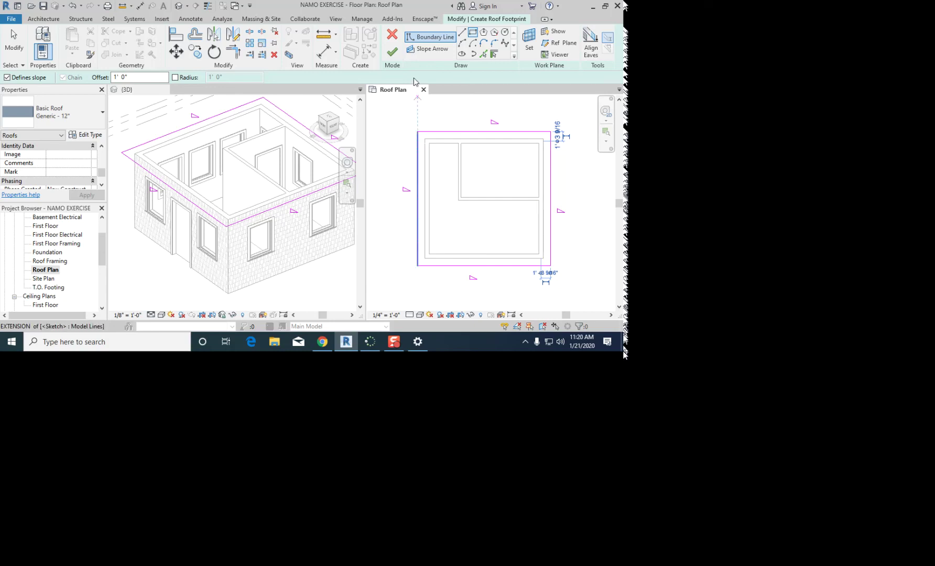
Step: Finish the roof footprint sketch to generate the hip roof and show the whole building in the 3D view
left_click(393, 53)
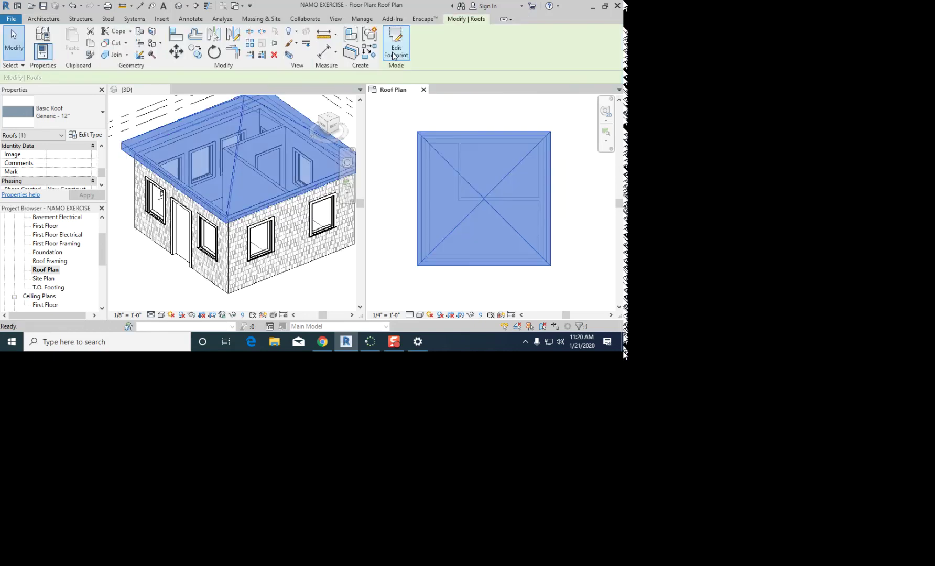
left_click(411, 125)
scroll(330, 244, "down", 3)
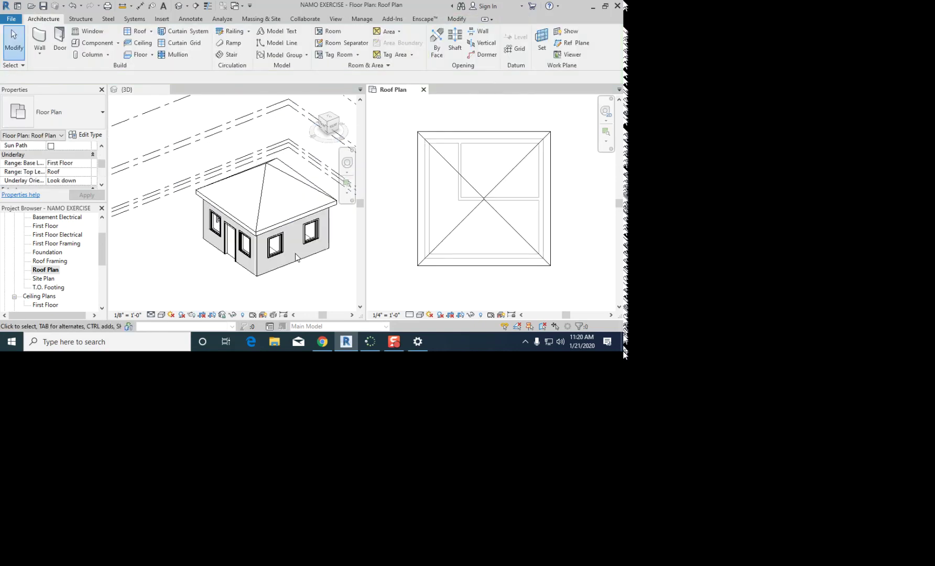
scroll(289, 217, "up", 2)
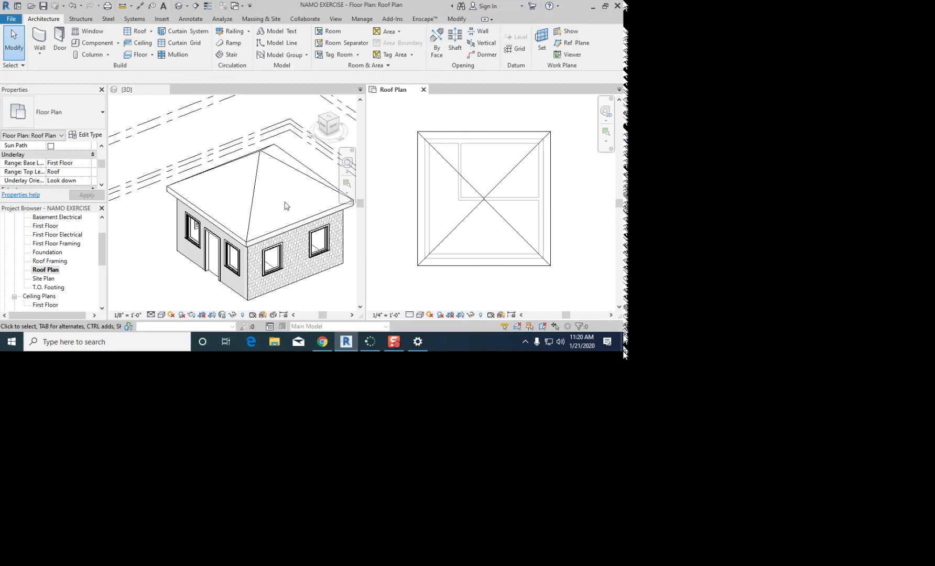
Step: Examine the roof over the walls from several angles in the 3D view and review its constraint properties
left_click(285, 205)
middle_click_drag(285, 204, 259, 188, "shift")
scroll(266, 246, "up", 5)
middle_click_drag(266, 246, 269, 223, "shift")
scroll(242, 188, "down", 5)
middle_click_drag(211, 227, 225, 234, "shift")
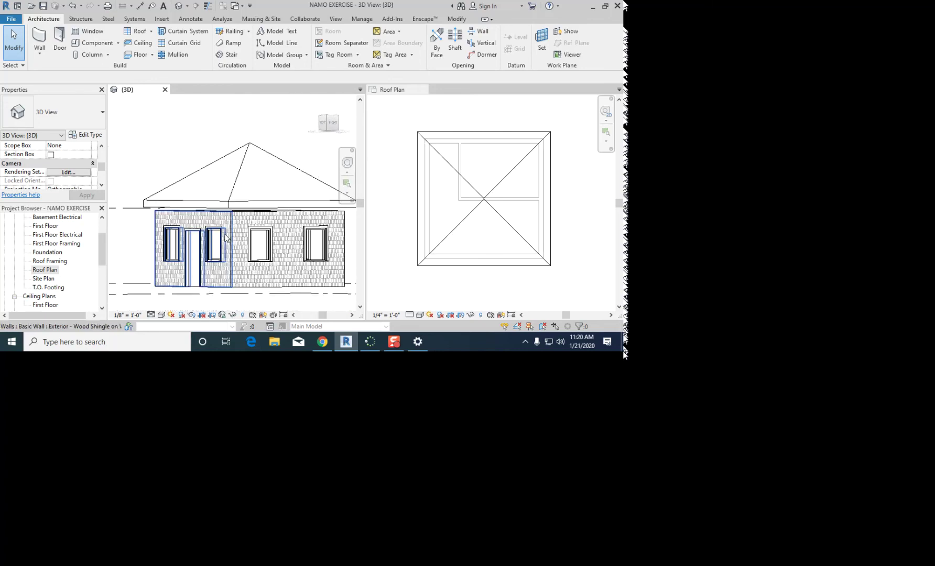
scroll(226, 238, "down", 1)
left_click(239, 191)
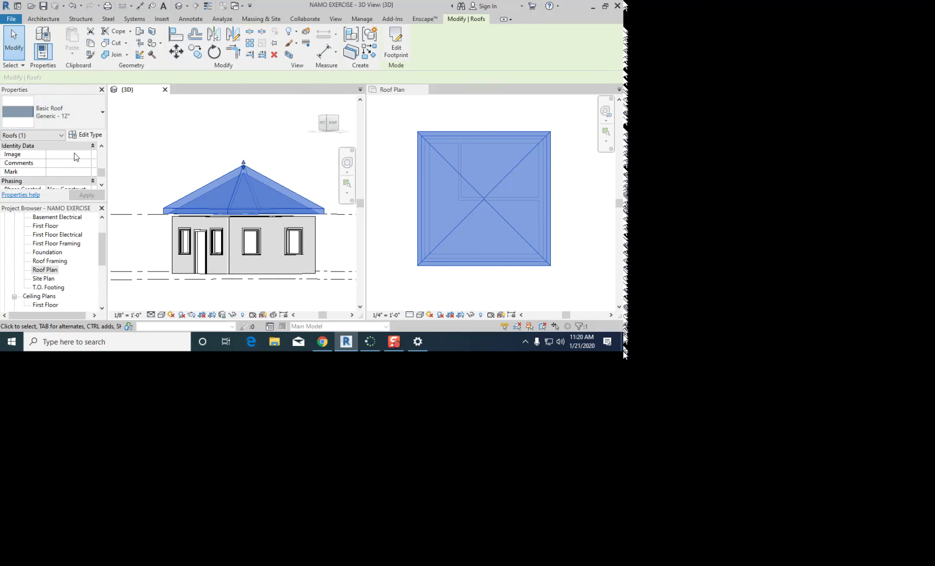
scroll(74, 156, "down", 1)
scroll(74, 155, "up", 6)
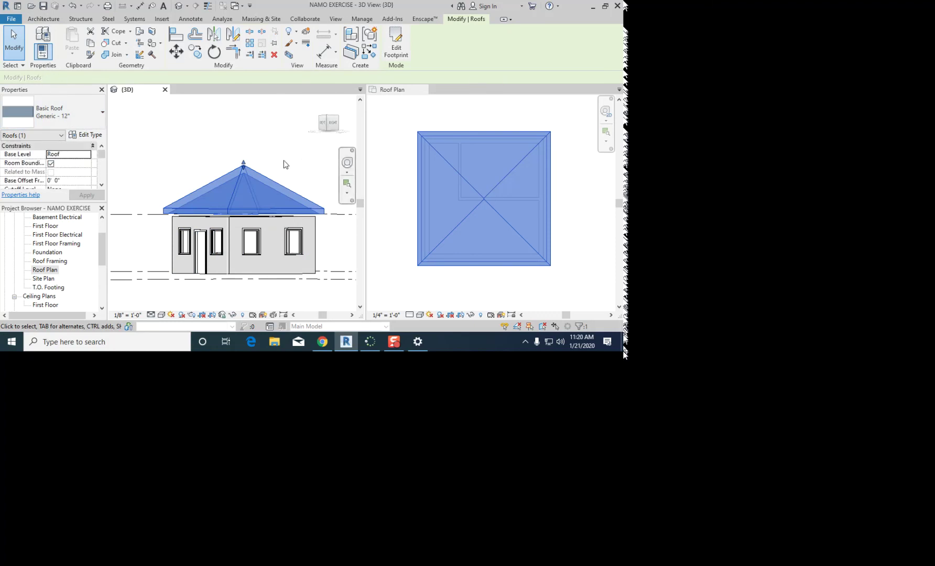
scroll(284, 164, "down", 1)
left_click(433, 130)
scroll(402, 180, "down", 1)
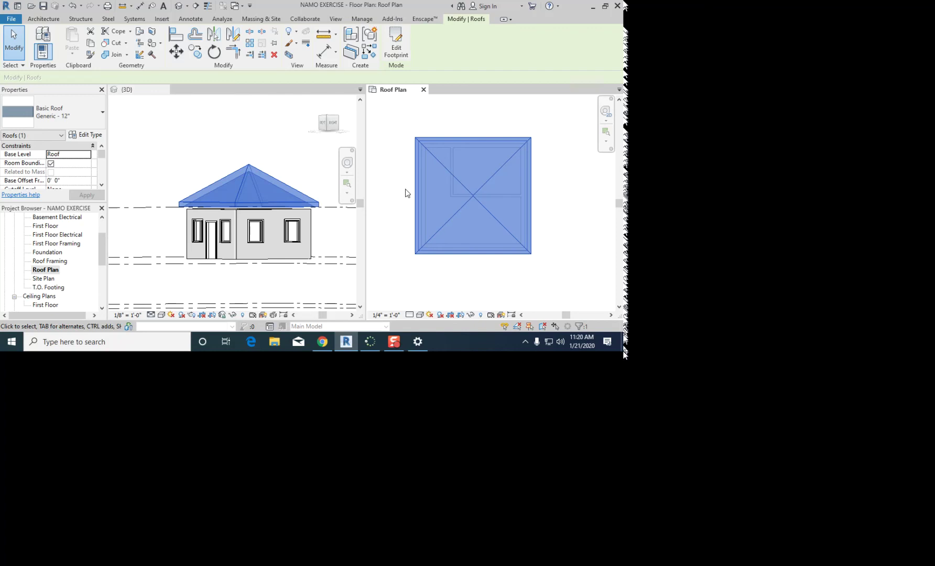
scroll(279, 187, "up", 1)
left_click(245, 169)
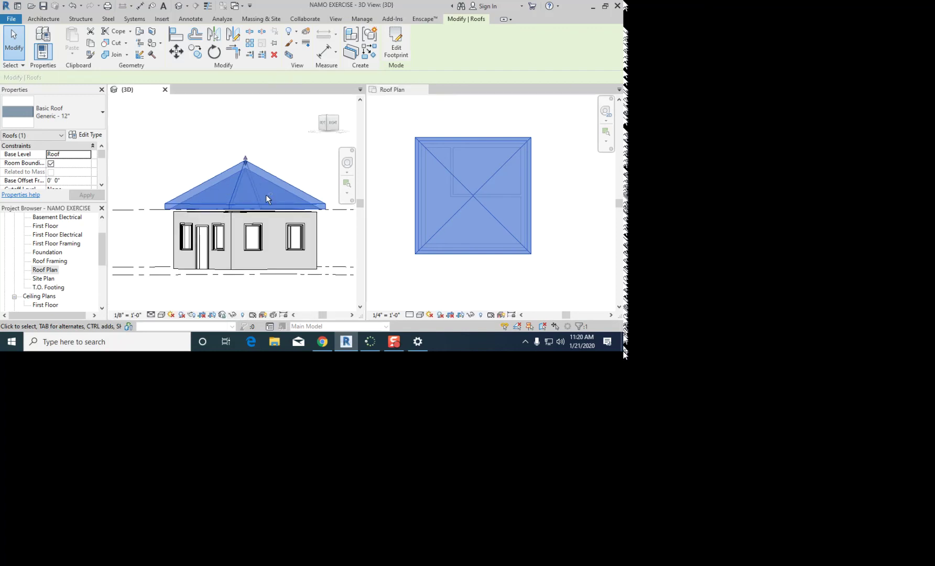
middle_click_drag(194, 143, 208, 148, "shift")
left_click(212, 152)
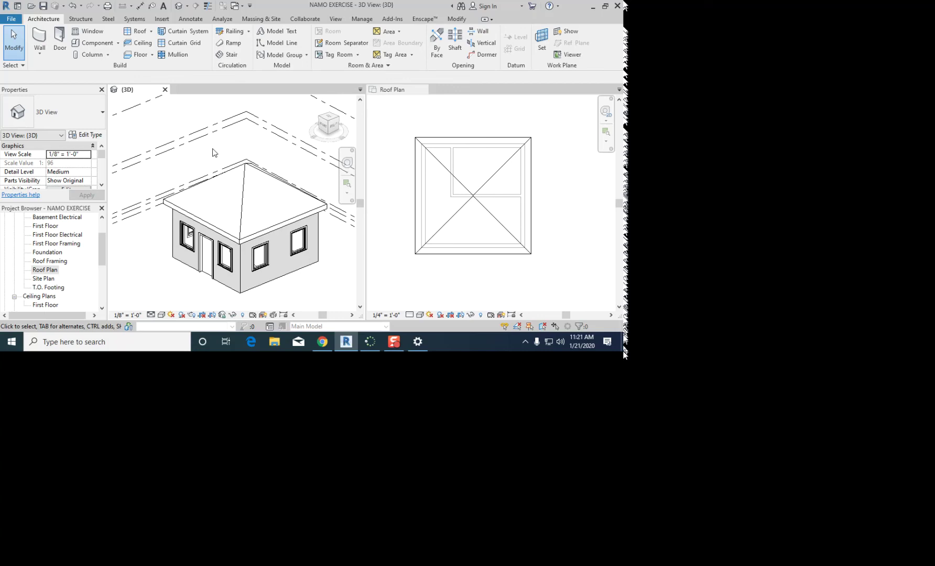
Step: Reopen the roof's footprint sketch from the Roof Plan and delete its entire boundary
left_click(484, 140)
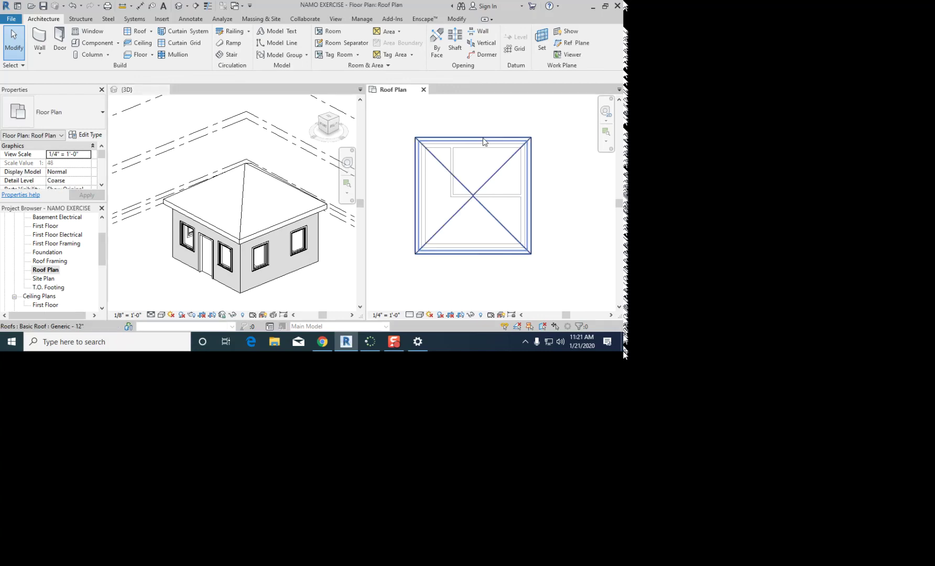
double_click(483, 139)
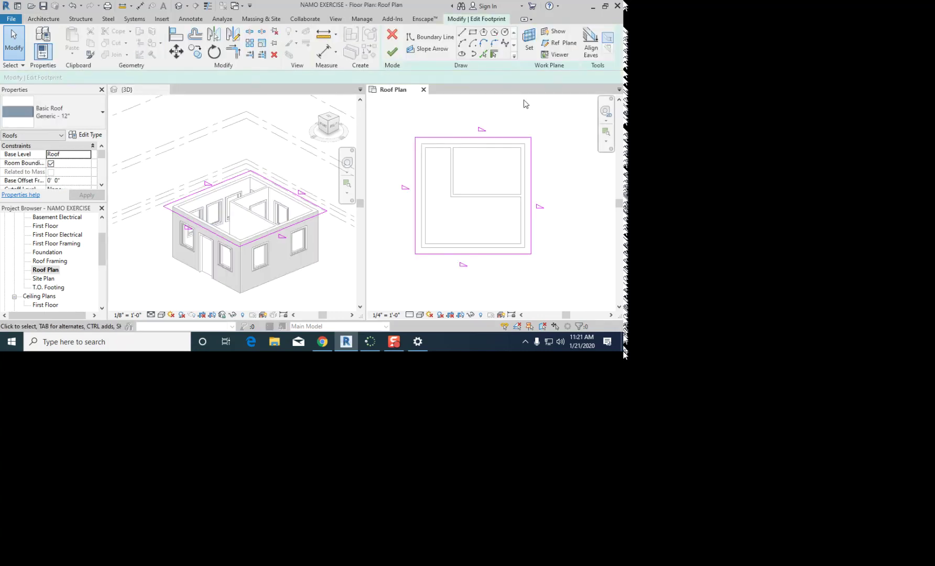
key("Tab")
left_click(437, 144)
key("Delete")
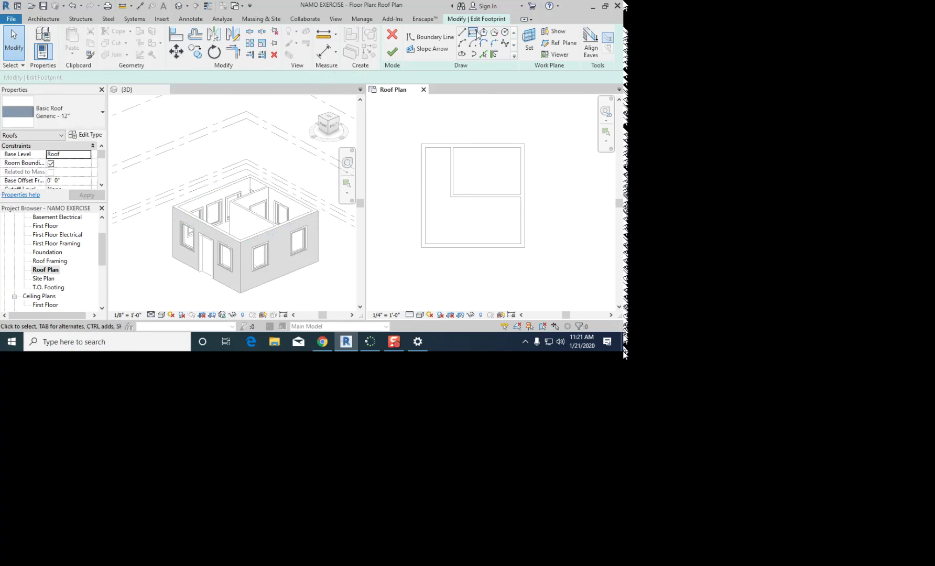
Step: Sketch a new rectangular, slope-defining roof boundary offset 1' outside the exterior wall corners and finish the footprint edit
left_click(474, 35)
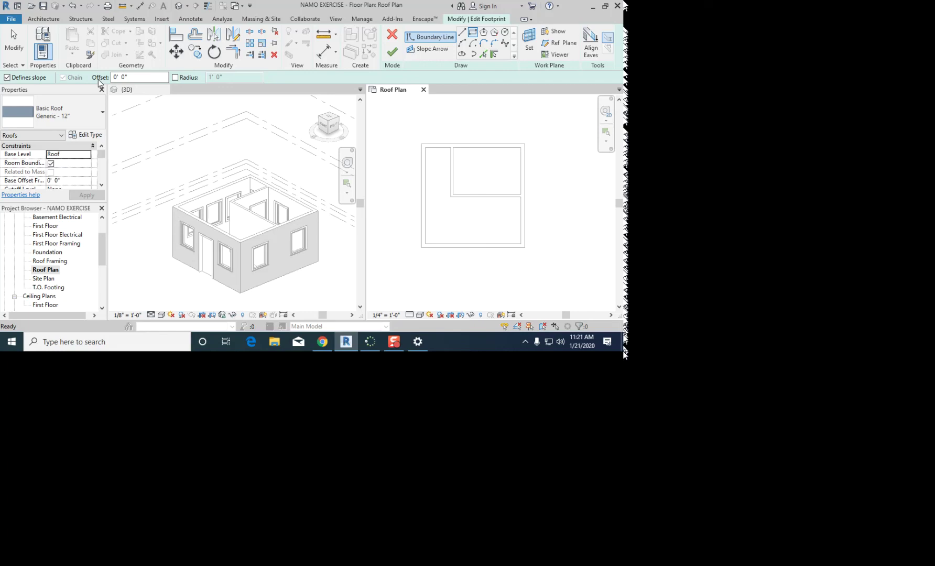
left_click(152, 79)
type("1")
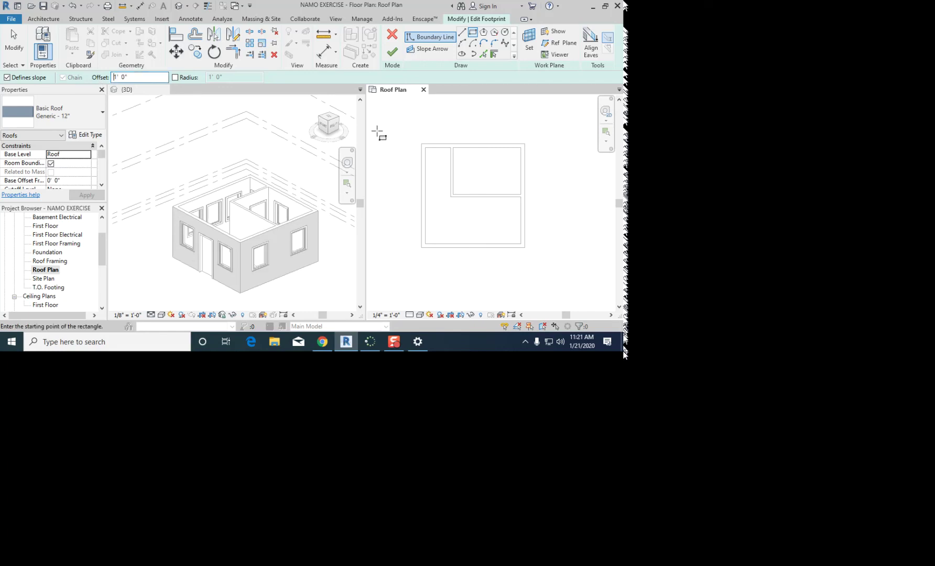
scroll(421, 141, "up", 1)
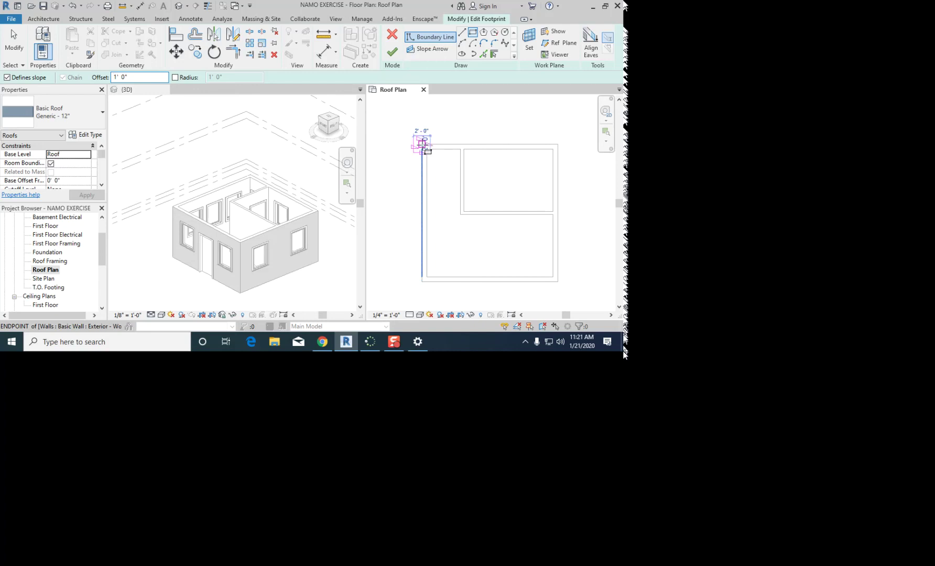
left_click(422, 143)
left_click(558, 282)
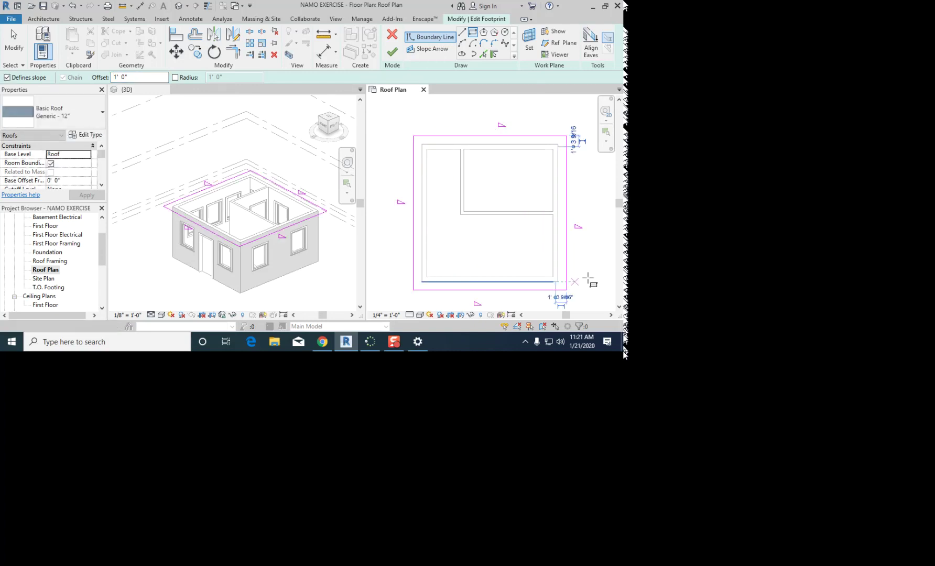
middle_click_drag(596, 279, 586, 264)
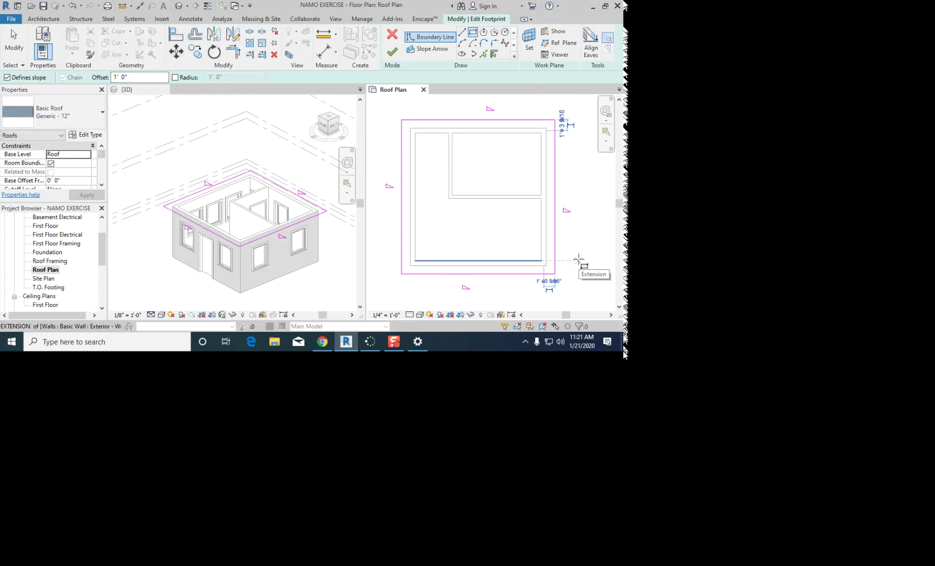
left_click(393, 53)
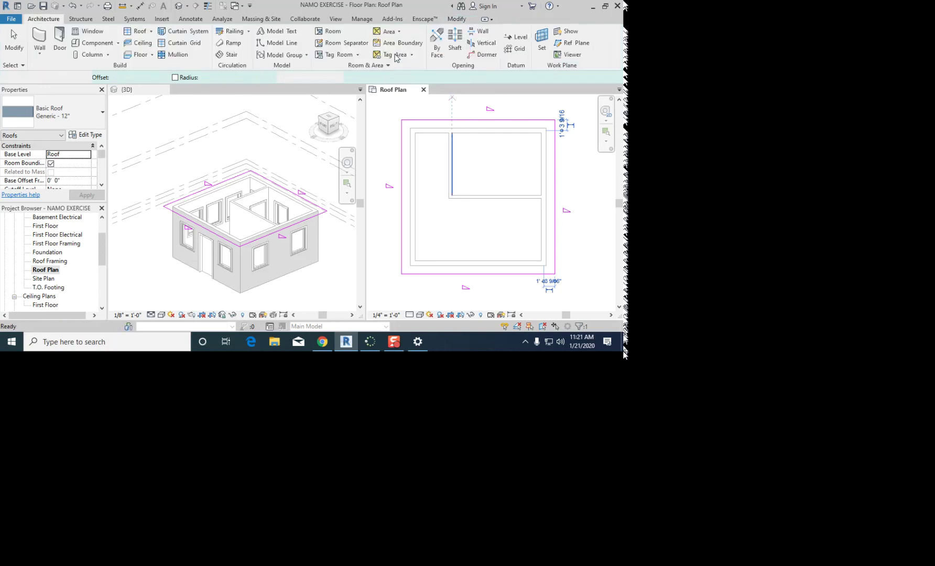
left_click(336, 270)
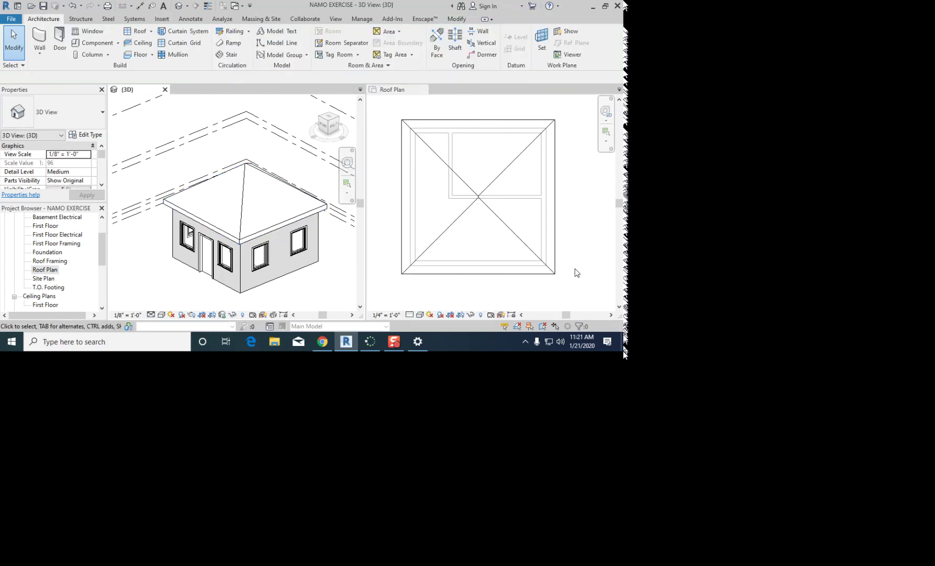
Step: Open the sheet A1 - First Floor Plan
scroll(576, 272, "down", 1)
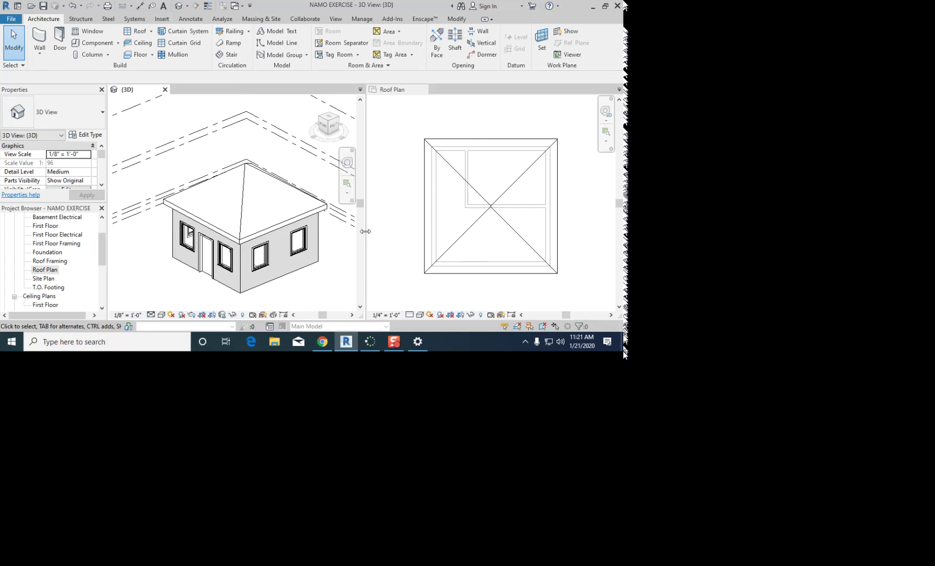
scroll(101, 241, "down", 5)
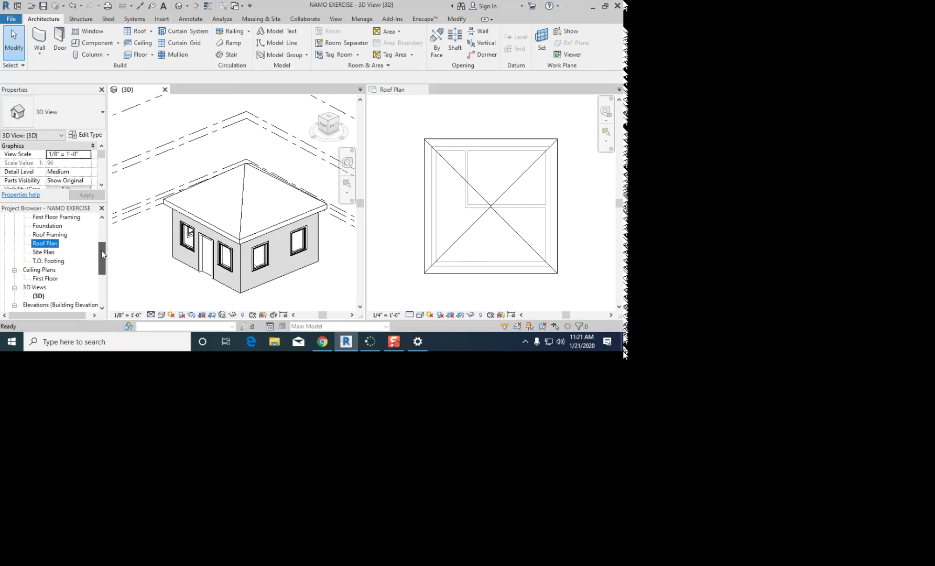
left_click_drag(106, 286, 108, 277)
left_click(4, 288)
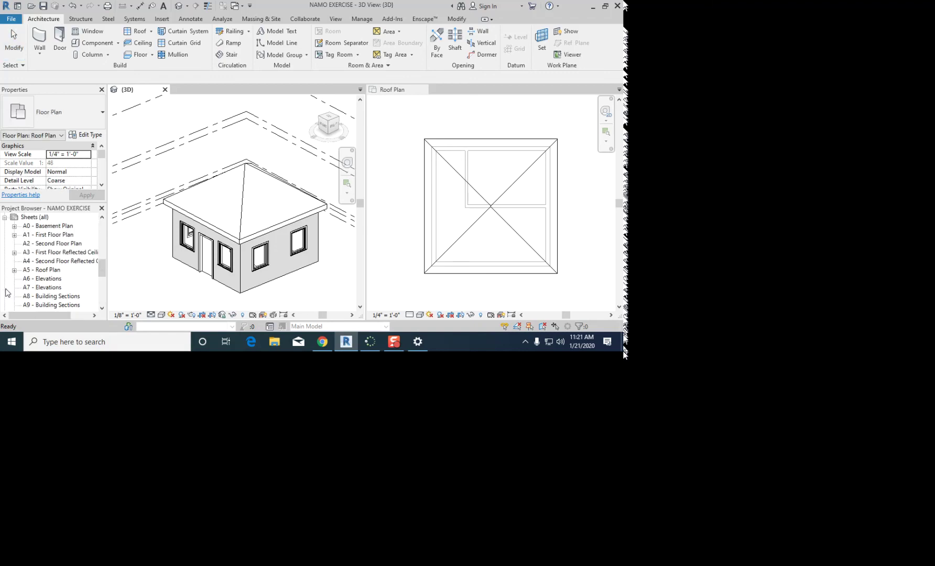
double_click(55, 235)
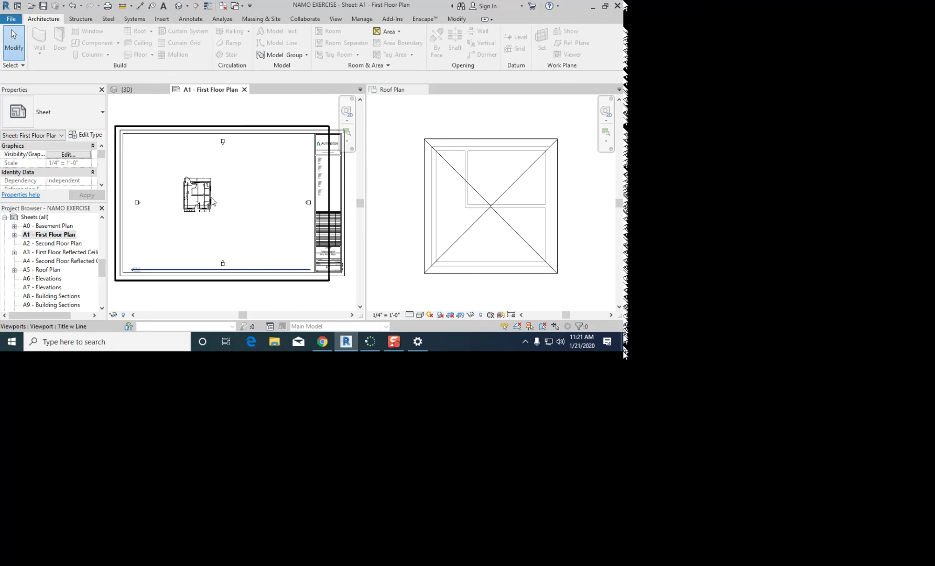
Step: Examine the floor plan viewport, its elevation markers and its title line on sheet A1
scroll(195, 199, "up", 2)
scroll(233, 218, "down", 3)
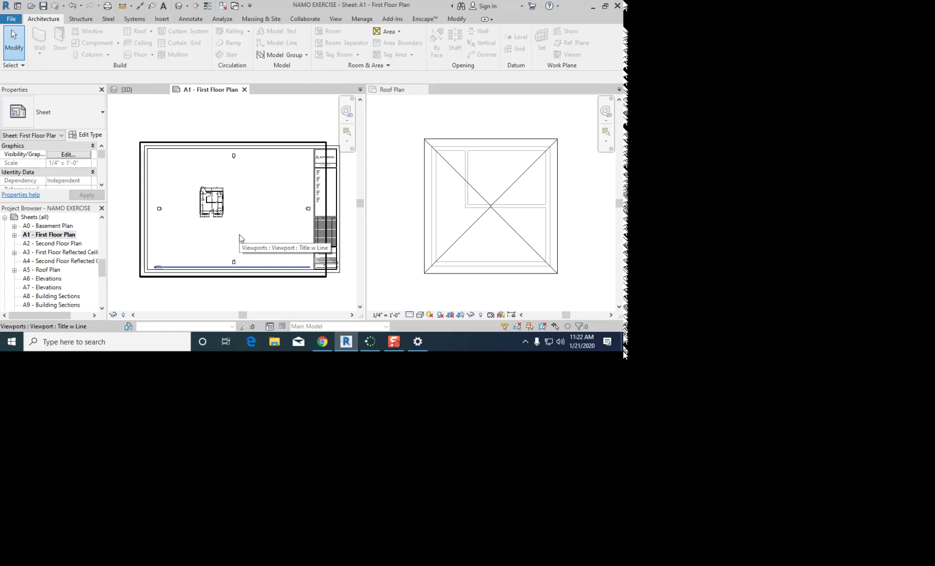
scroll(202, 173, "up", 4)
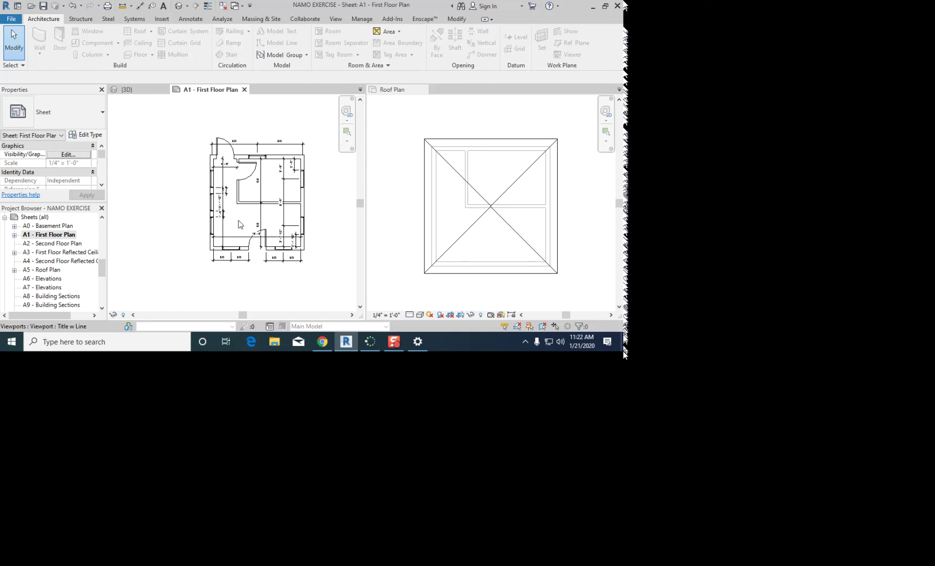
scroll(268, 190, "down", 5)
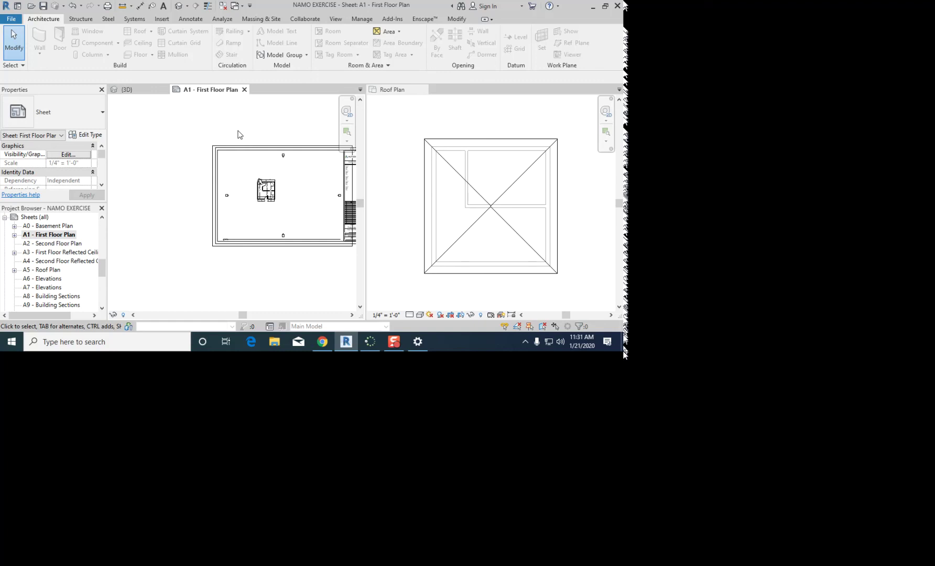
left_click(283, 193)
scroll(283, 194, "up", 3)
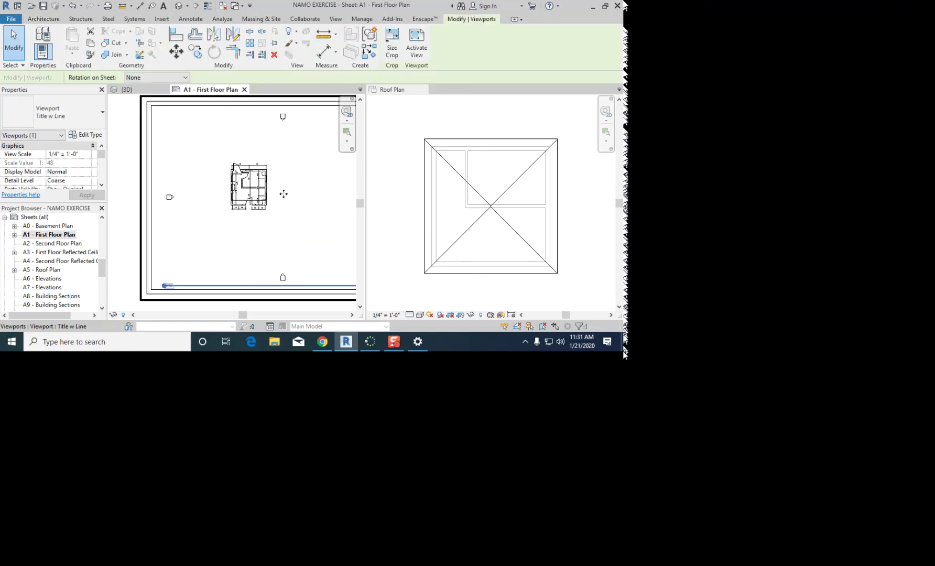
scroll(283, 194, "down", 2)
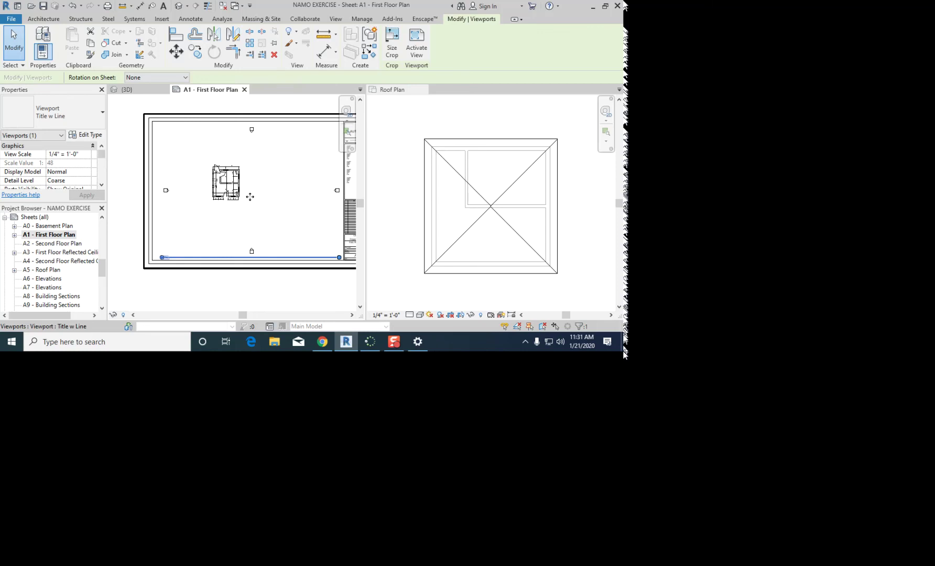
left_click(237, 299)
scroll(215, 195, "up", 1)
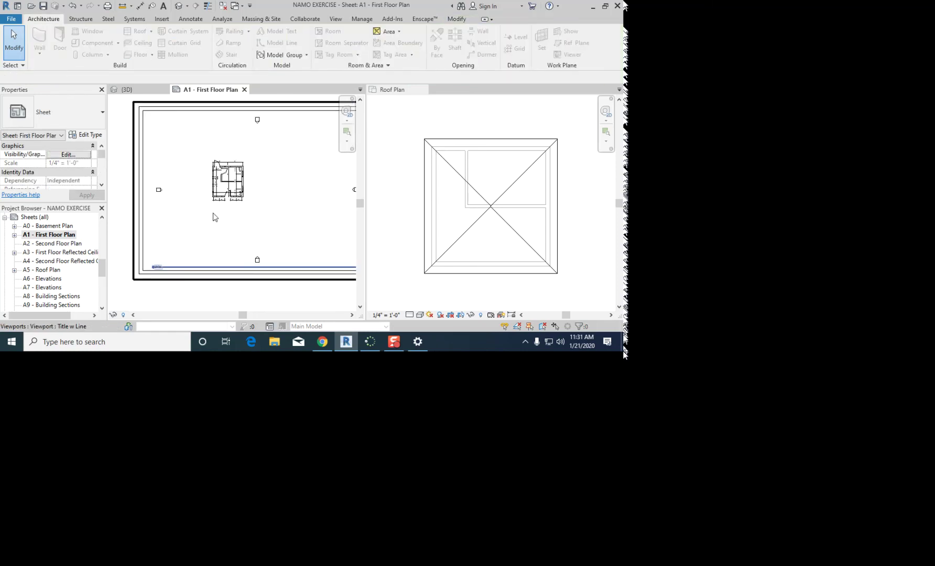
scroll(231, 165, "up", 1)
scroll(210, 186, "down", 1)
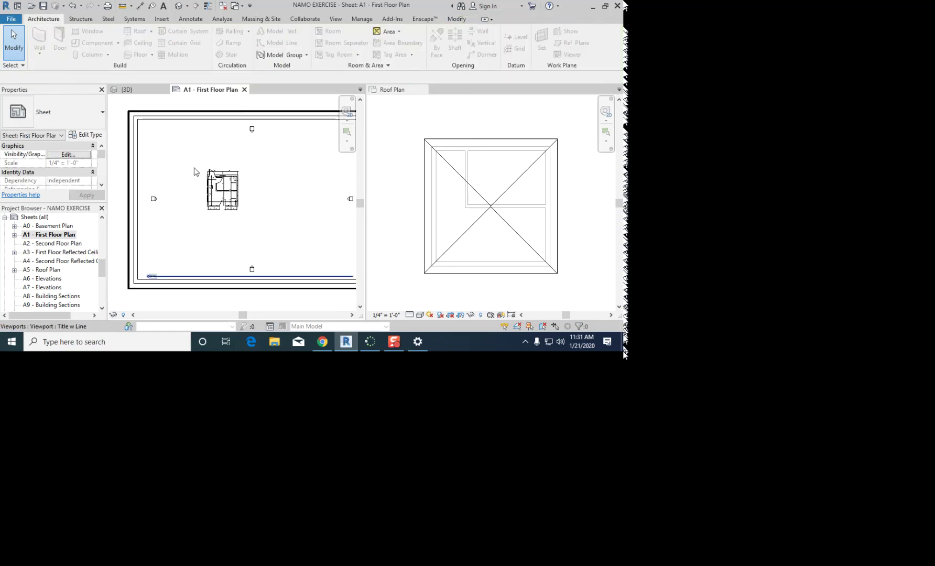
scroll(215, 199, "up", 1)
scroll(290, 221, "down", 3)
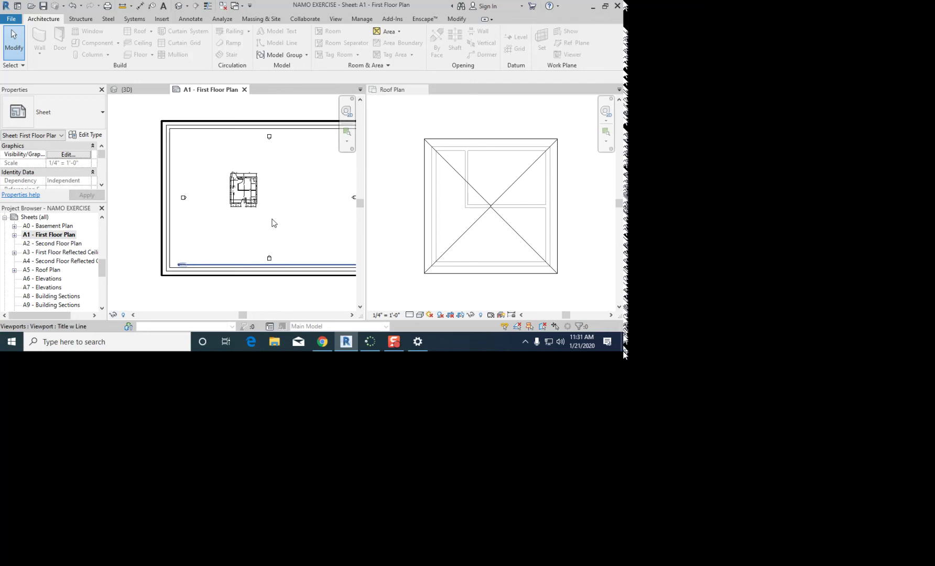
scroll(220, 196, "up", 1)
scroll(167, 192, "up", 2)
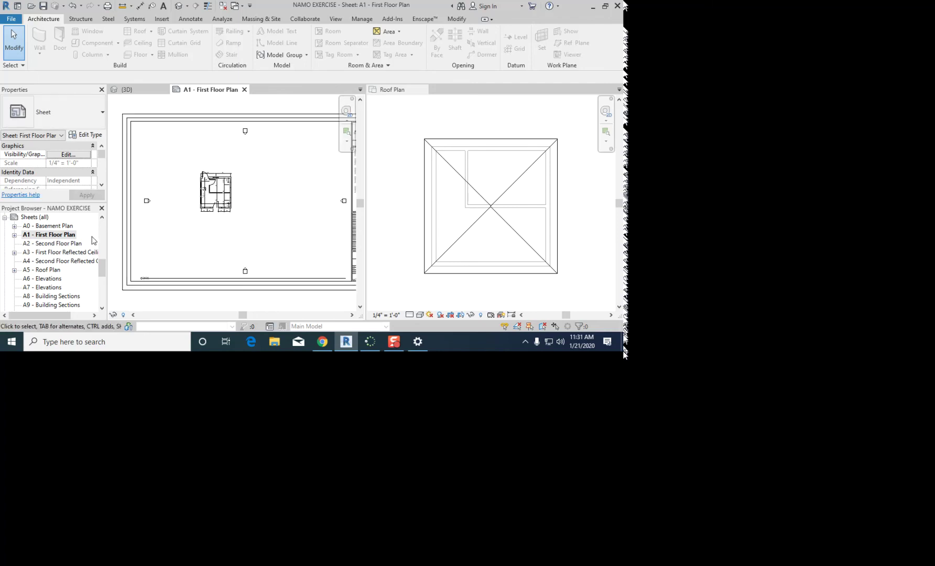
Step: Open the First Floor plan view and examine the building's placement relative to the elevation markers and surrounding crop boundary
left_click_drag(103, 272, 102, 231)
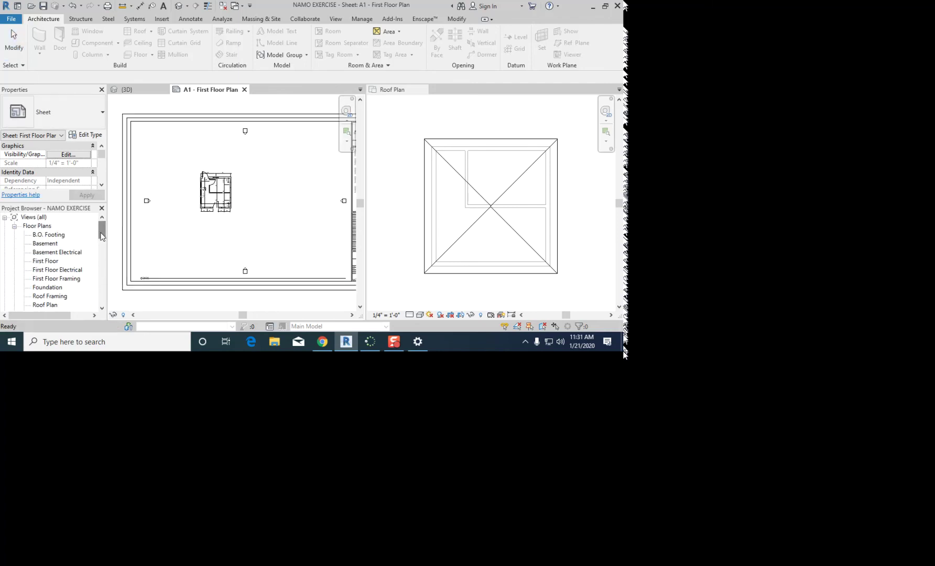
double_click(66, 262)
scroll(325, 203, "down", 4)
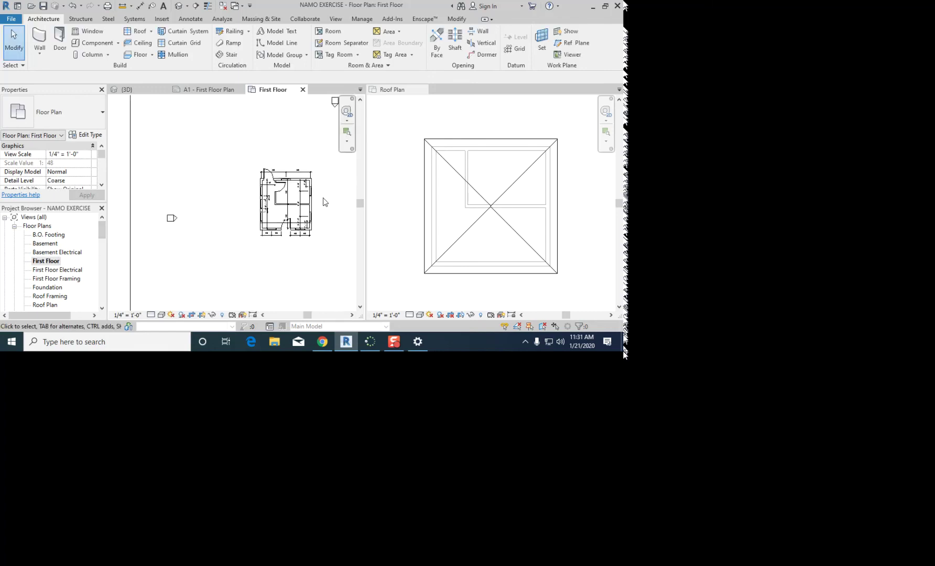
scroll(210, 182, "down", 1)
middle_click_drag(324, 198, 239, 187)
scroll(210, 183, "up", 2)
scroll(225, 177, "down", 1)
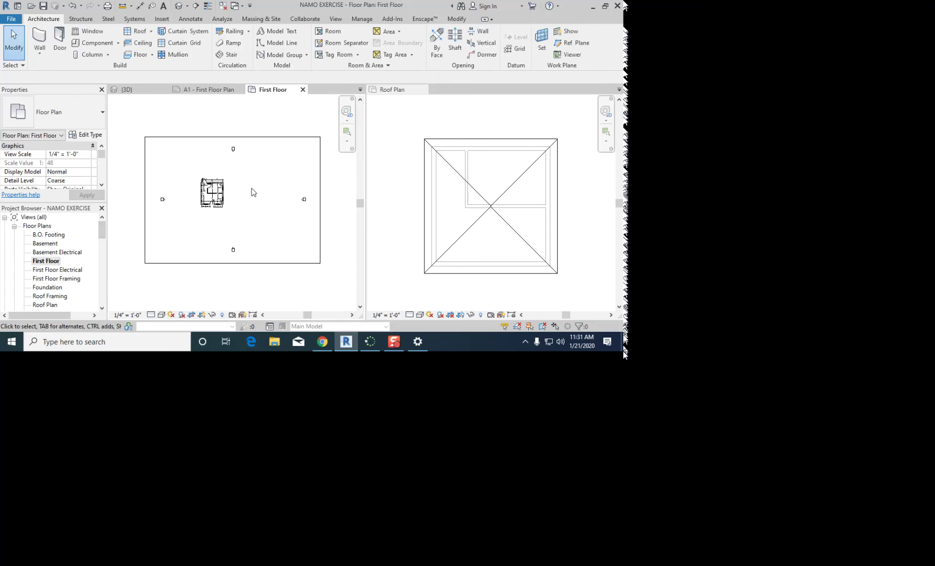
Step: Close the Roof Plan view and all other inactive views, keeping only the First Floor plan open
left_click(424, 89)
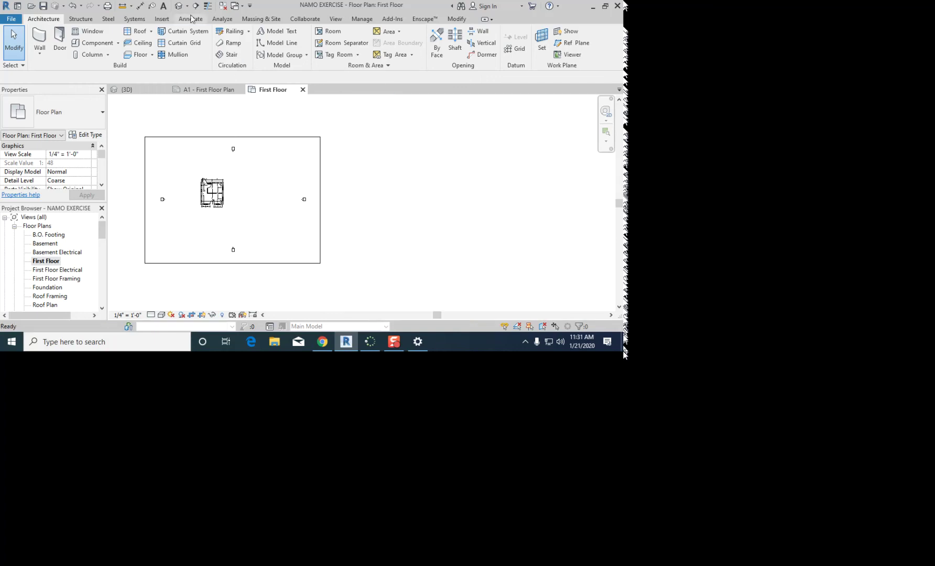
left_click(223, 6)
middle_click_drag(243, 131, 313, 117)
scroll(283, 162, "up", 4)
middle_click_drag(335, 181, 350, 185)
scroll(368, 193, "down", 1)
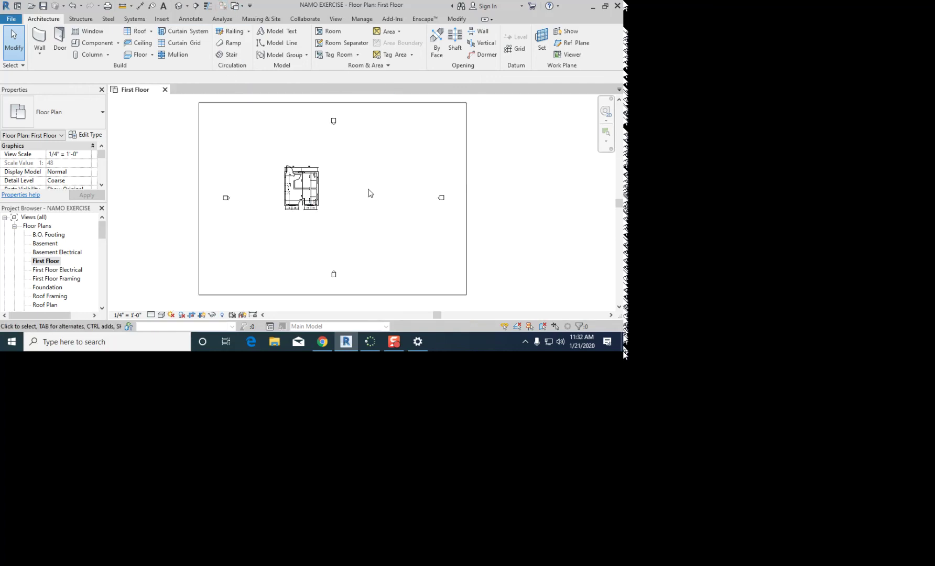
middle_click_drag(371, 180, 367, 187)
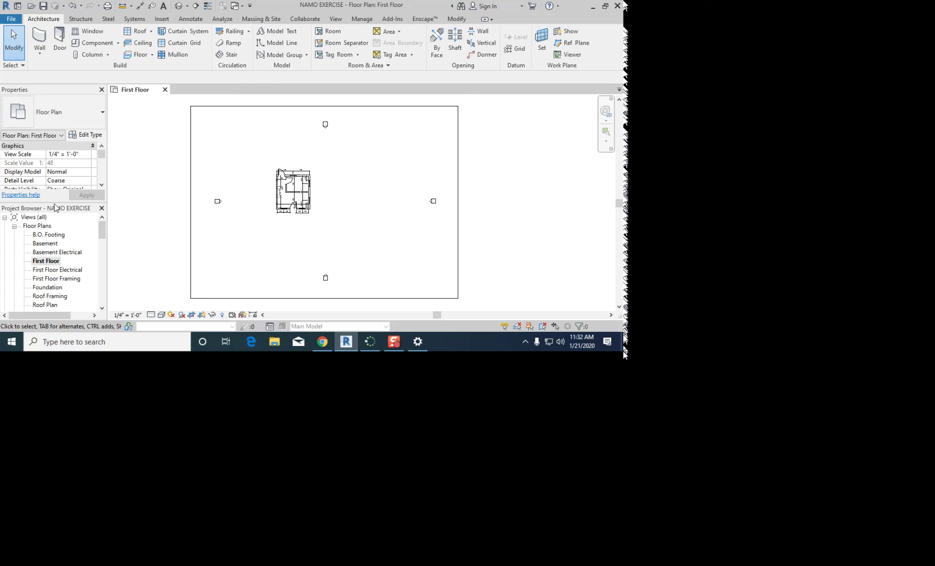
Step: Enlarge the Properties palette to show the view's Extents settings, and switch the crop region's visibility off and back on
left_click_drag(55, 202, 53, 238)
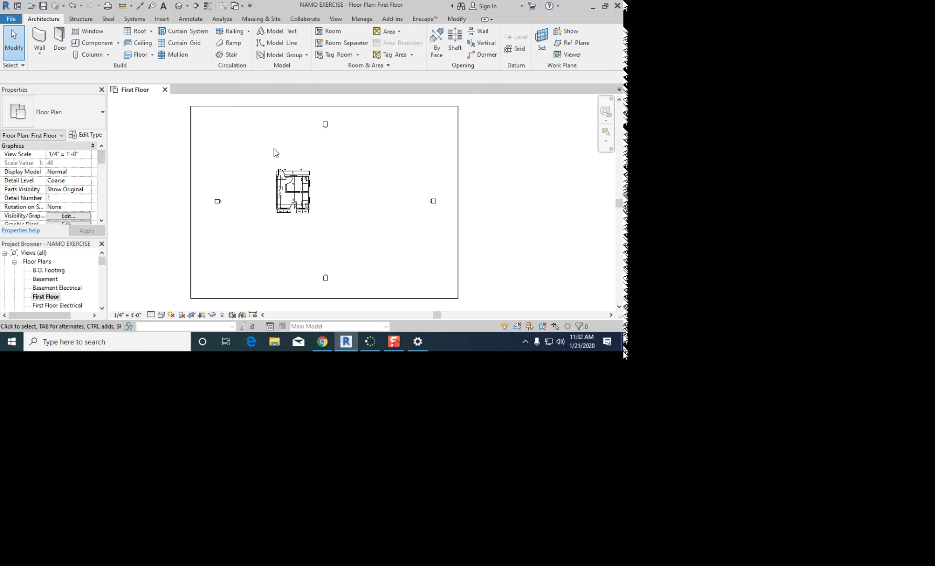
scroll(287, 144, "down", 2)
scroll(288, 144, "up", 1)
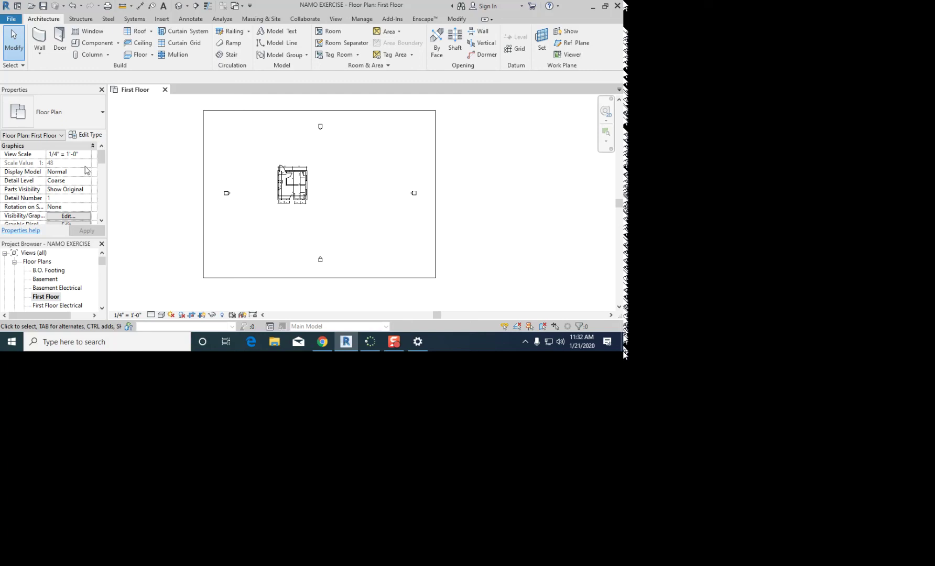
left_click_drag(101, 159, 102, 190)
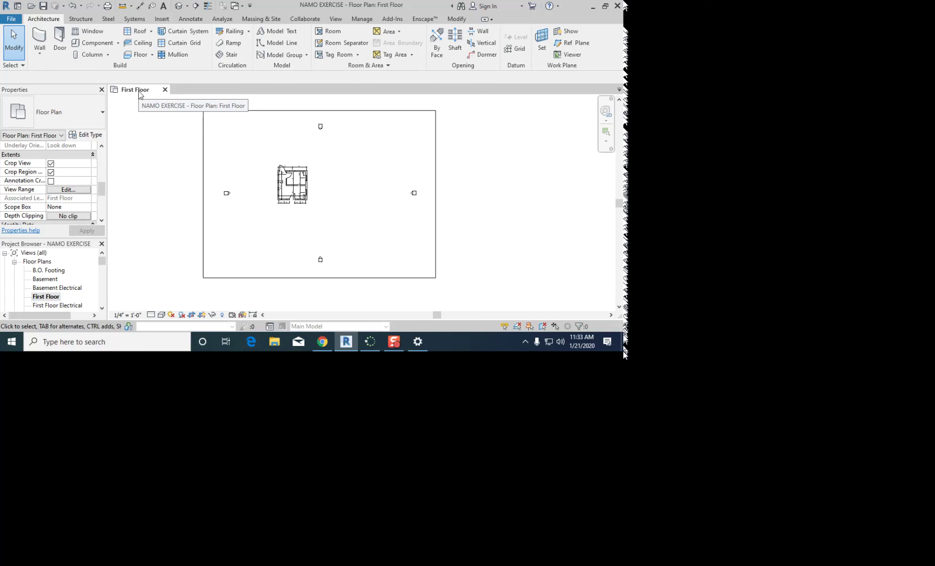
left_click(51, 172)
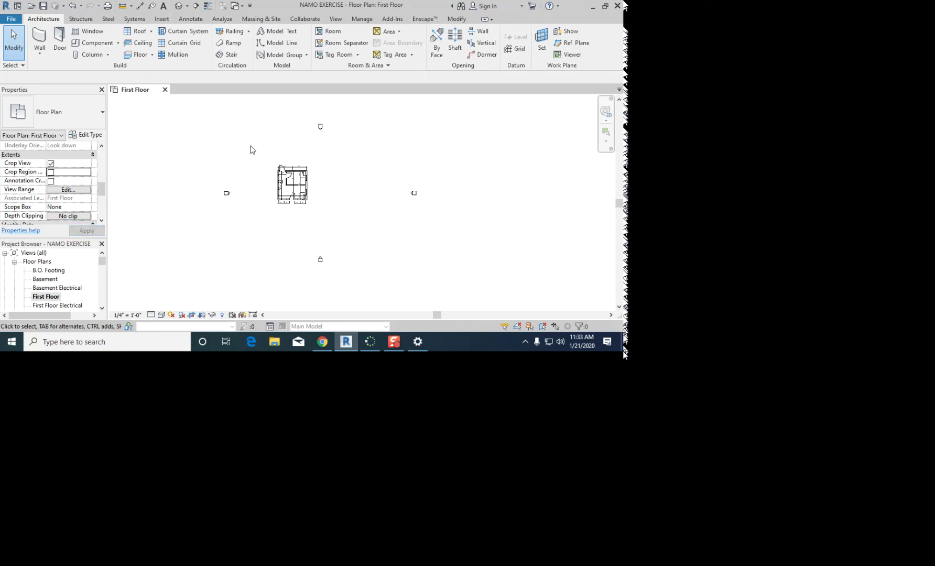
left_click(51, 172)
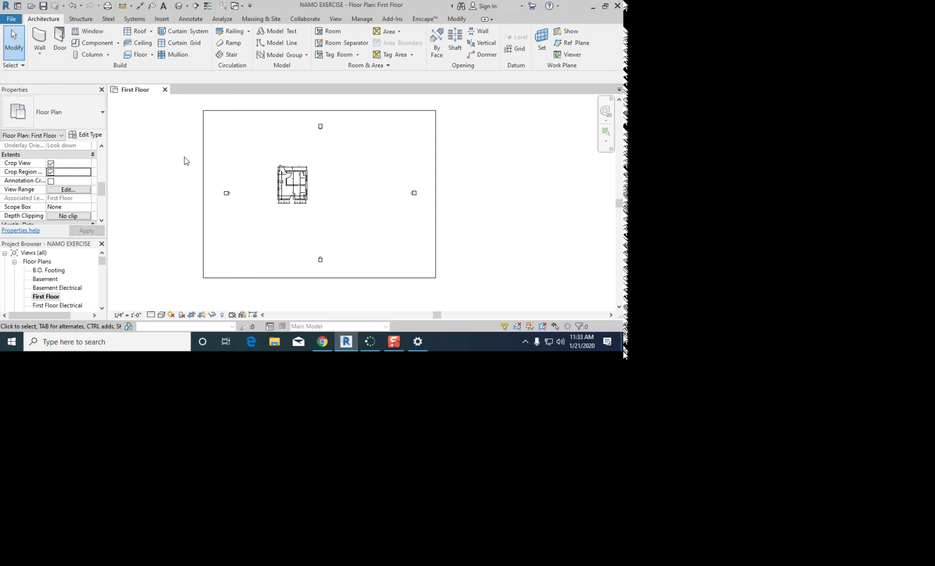
Step: Pull all four sides of the First Floor crop region in tightly around the building and its dimensions, excluding the elevation markers
left_click(204, 154)
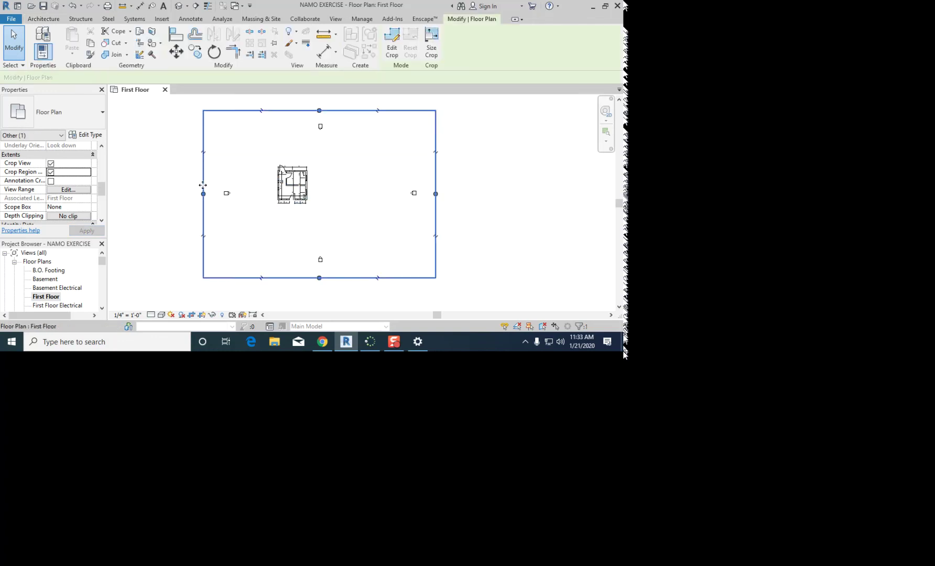
left_click_drag(202, 193, 270, 193)
left_click_drag(353, 111, 353, 162)
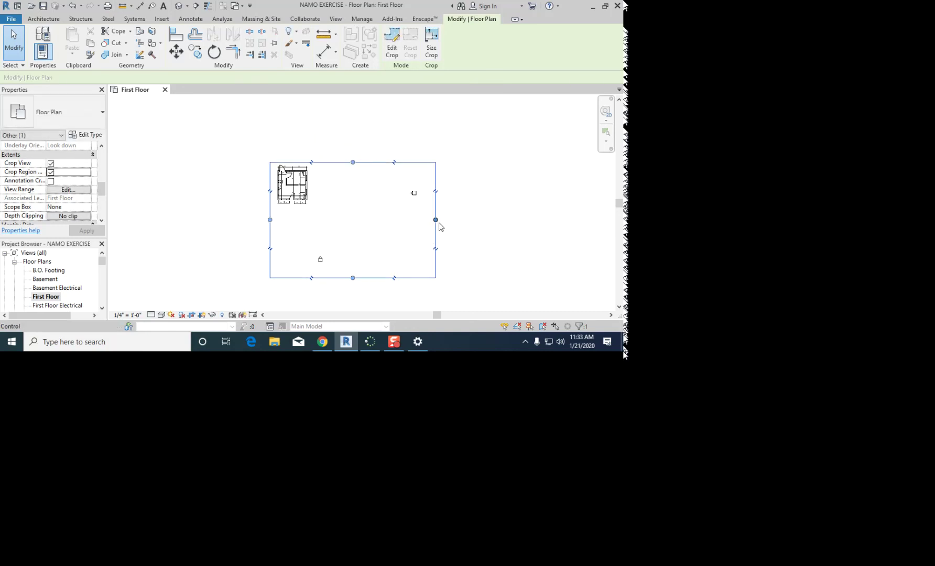
left_click_drag(436, 220, 314, 220)
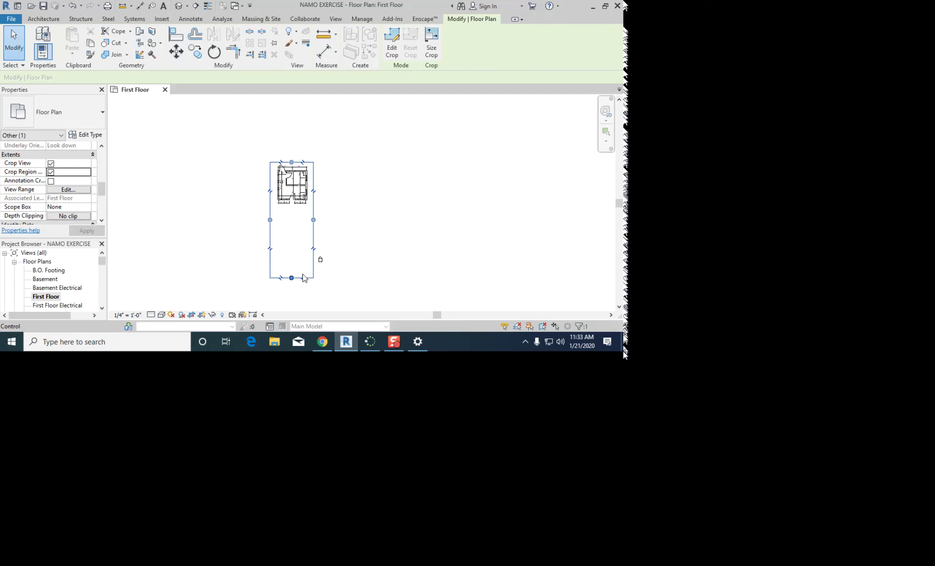
scroll(314, 257, "up", 2)
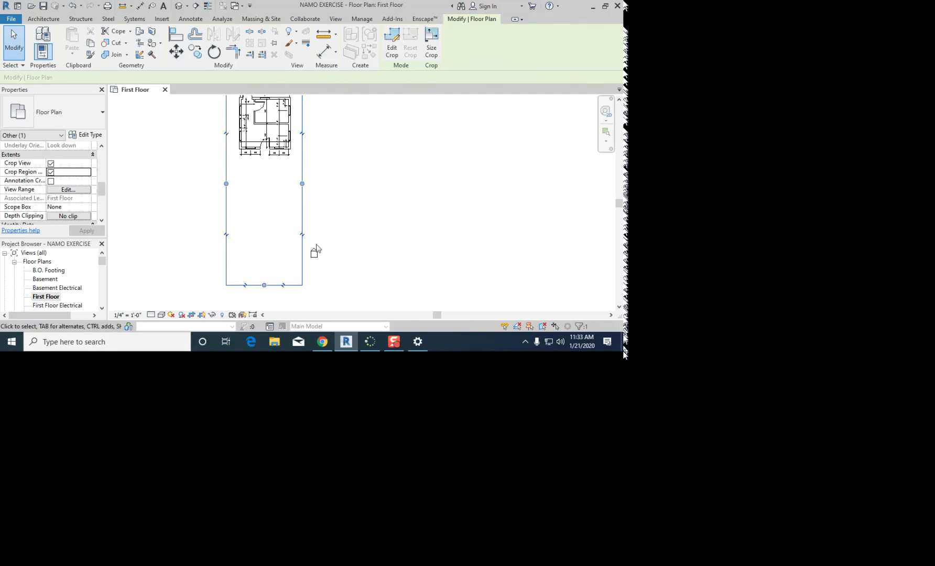
scroll(313, 254, "up", 1)
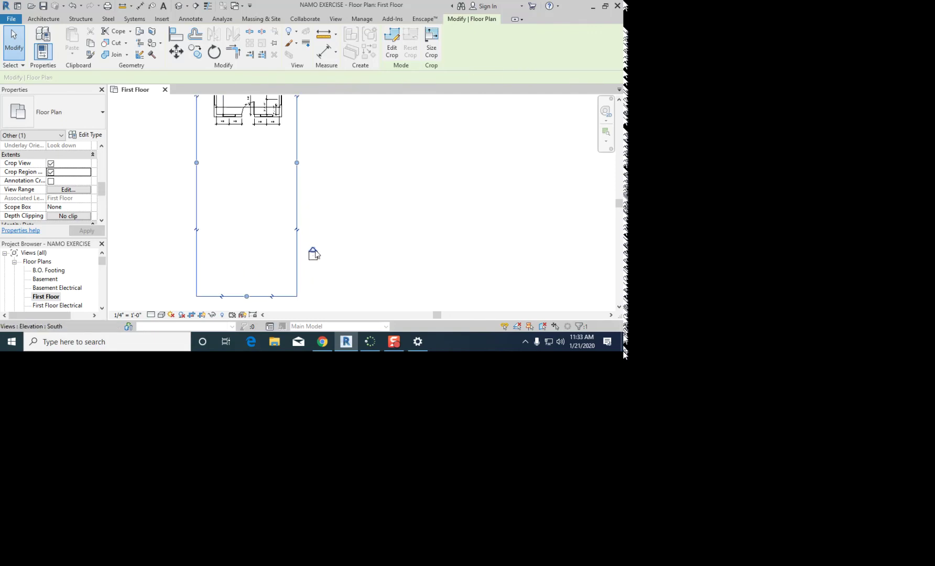
left_click_drag(246, 296, 251, 138)
left_click(255, 164)
middle_click_drag(255, 164, 271, 248)
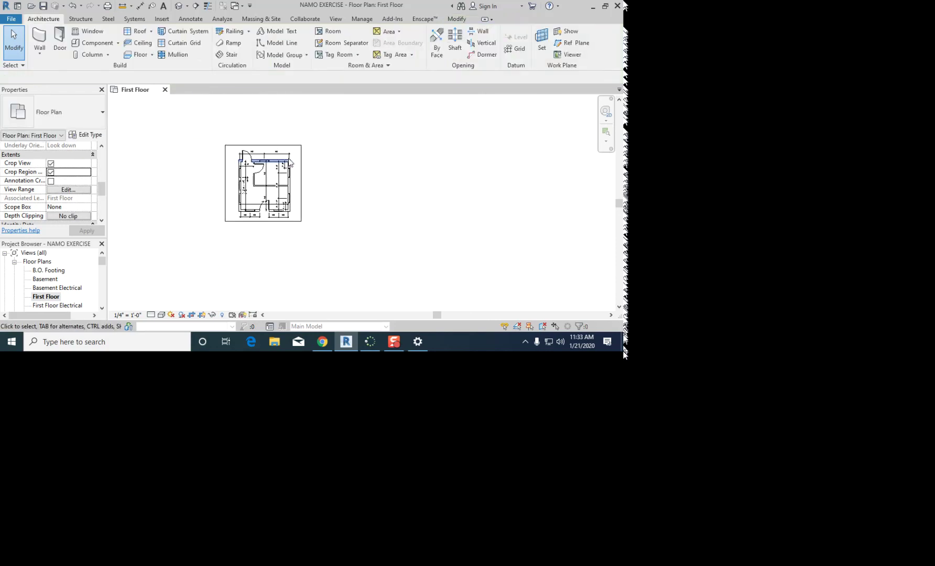
scroll(307, 178, "up", 2)
middle_click_drag(293, 181, 324, 188)
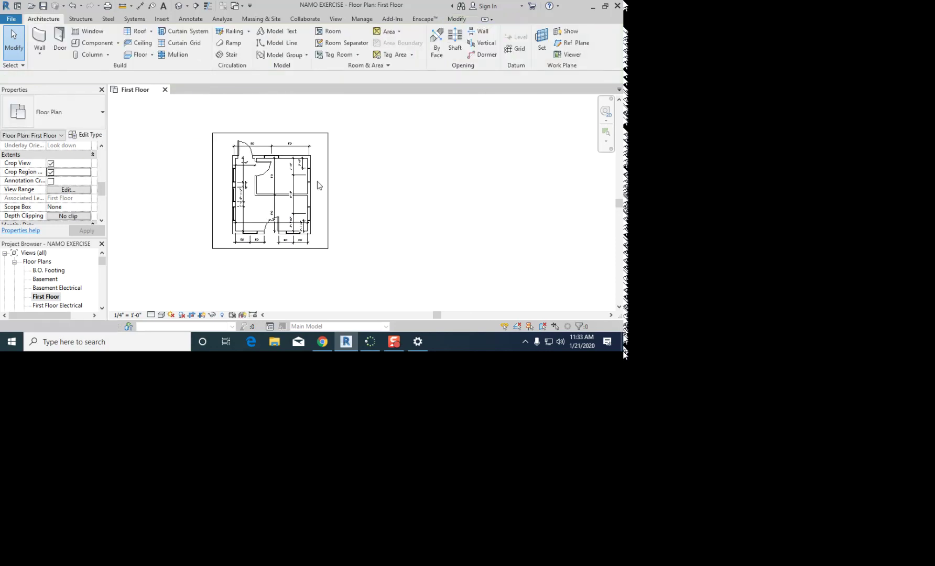
scroll(319, 184, "down", 2)
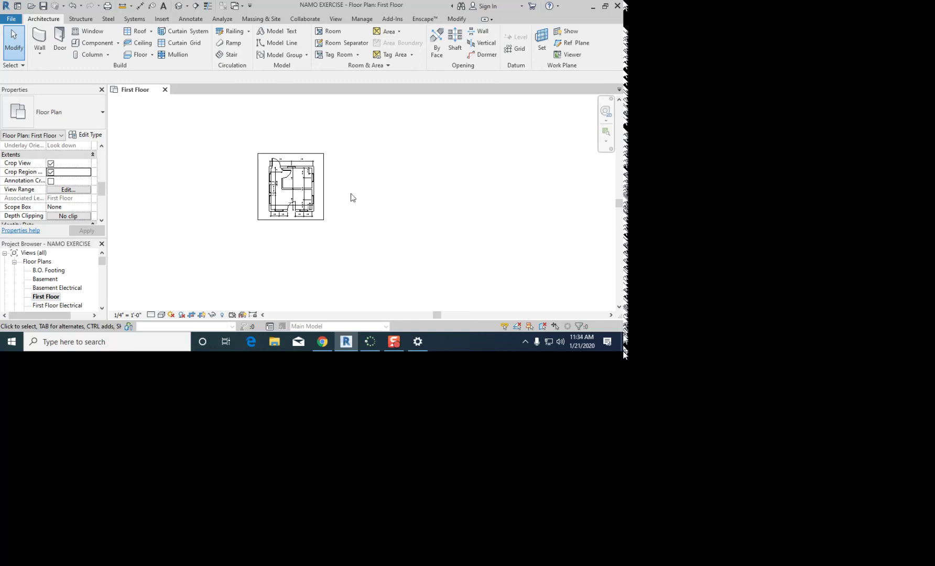
Step: Try extending the crop region's upper and right sides outward, and pull them back in close to the building
scroll(310, 182, "up", 2)
left_click(280, 136)
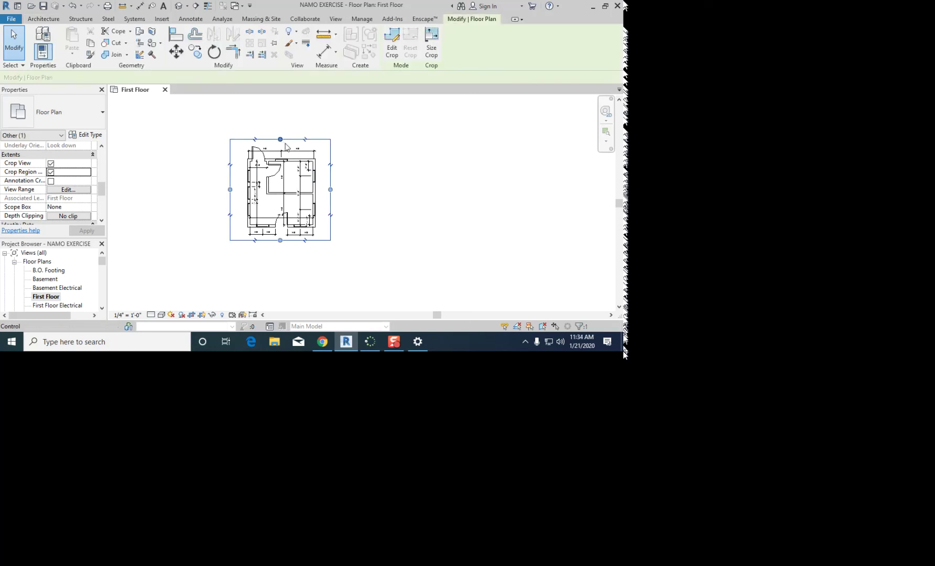
left_click_drag(280, 131, 281, 112)
left_click_drag(331, 185, 381, 183)
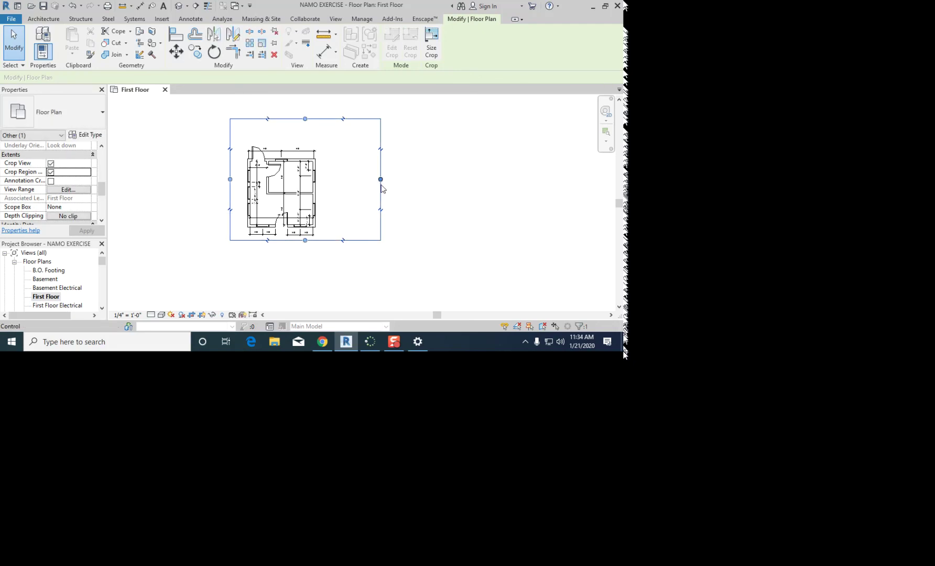
left_click_drag(305, 119, 305, 140)
left_click_drag(381, 190, 330, 193)
left_click(345, 194)
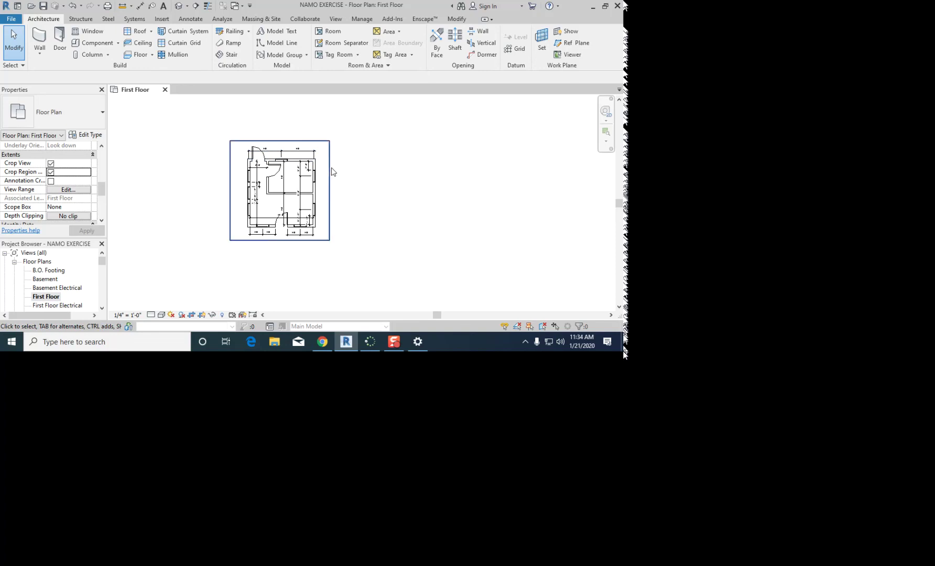
Step: Move the crop region's left side slightly closer to the building and hide the crop region boundary
left_click(232, 192)
left_click_drag(236, 190, 241, 191)
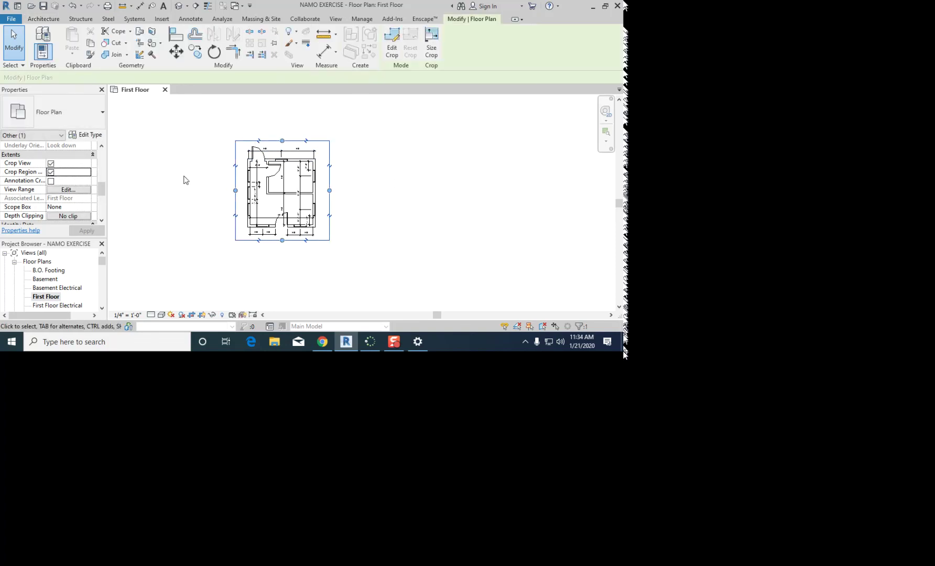
left_click(51, 173)
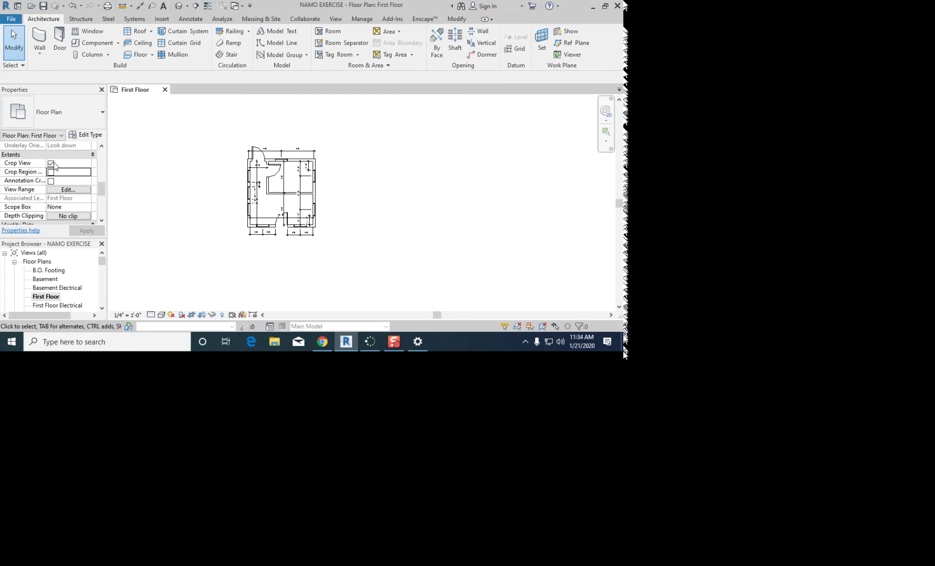
middle_click_drag(222, 162, 218, 185)
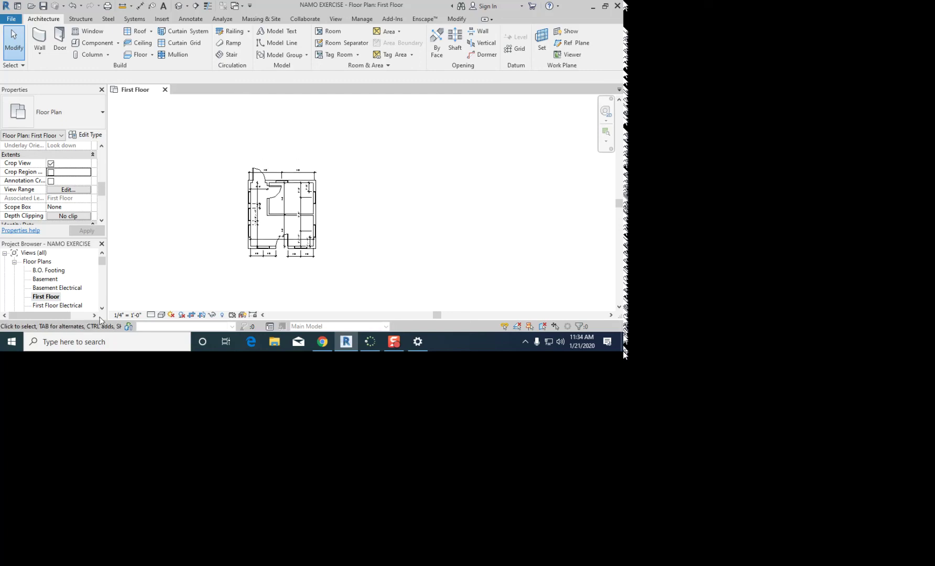
Step: Open the sheet A1 - First Floor Plan and check the extent of the cropped floor plan viewport
mouse_move(102, 263)
left_mouse_down()
mouse_move(105, 298)
mouse_move(104, 283)
left_mouse_up()
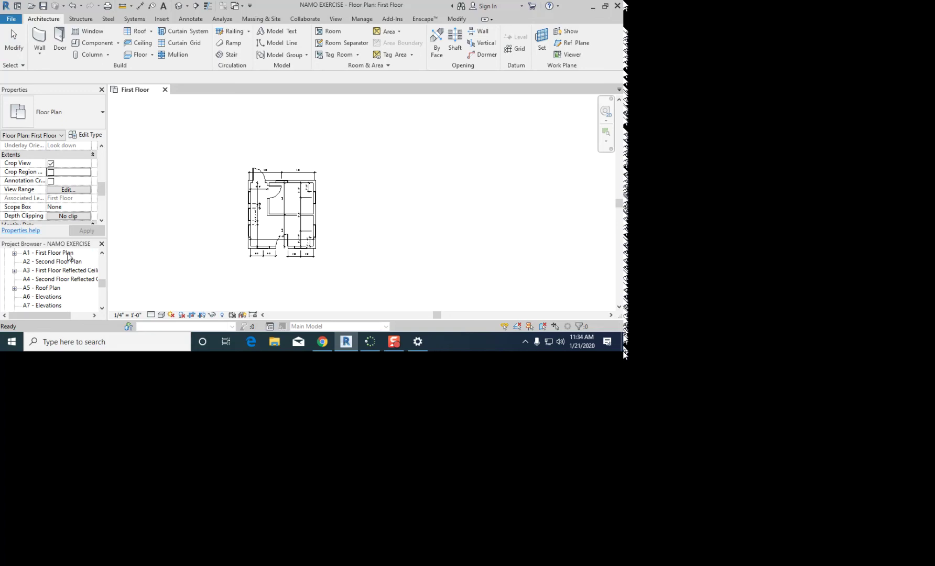
double_click(71, 253)
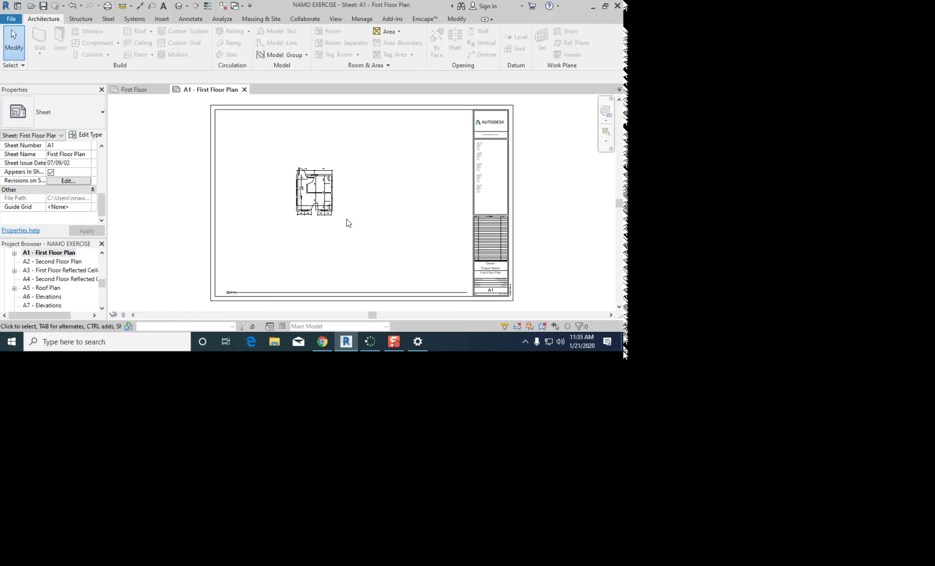
left_click(330, 213)
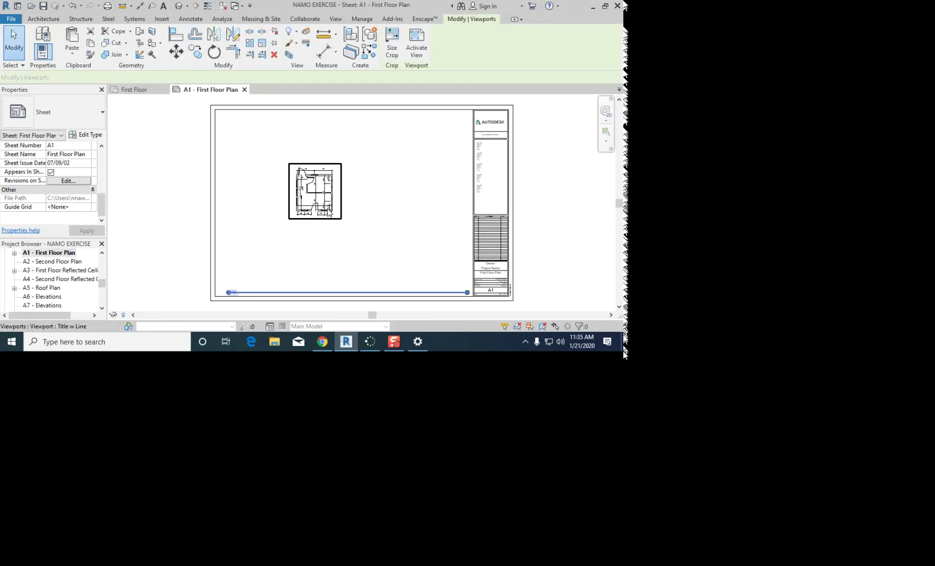
left_click(380, 130)
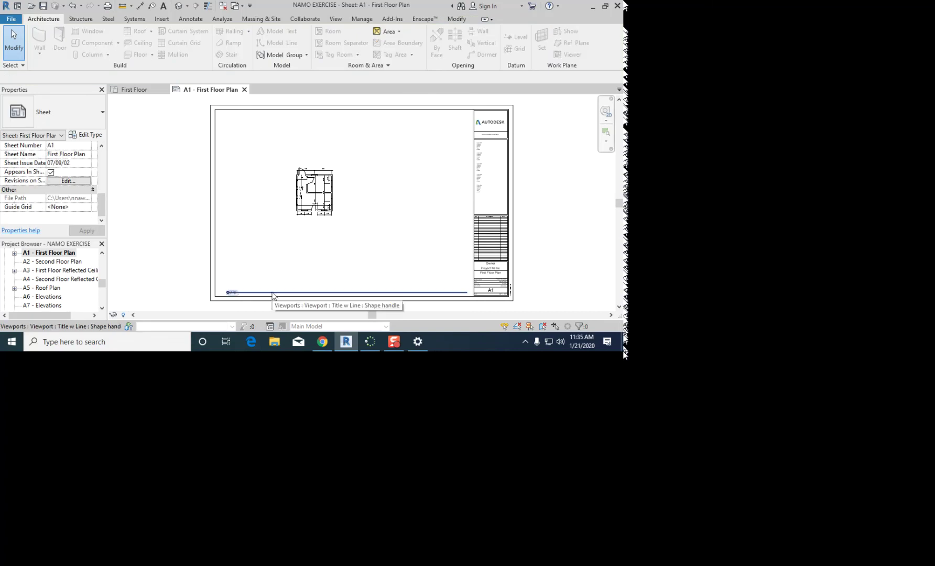
left_click(313, 204)
left_click(308, 252)
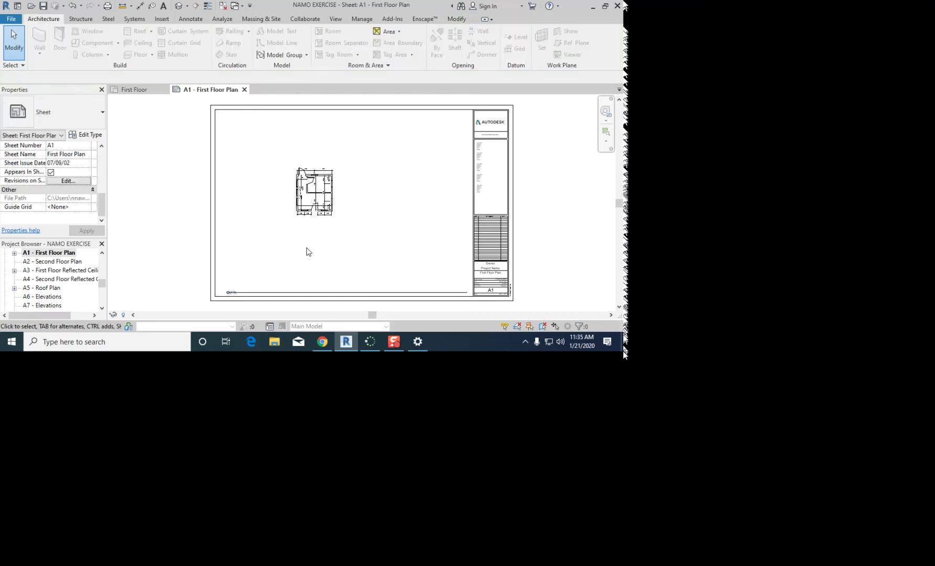
Step: Examine the First Floor view title and its long line in relation to the cropped viewport on the sheet
scroll(228, 294, "up", 5)
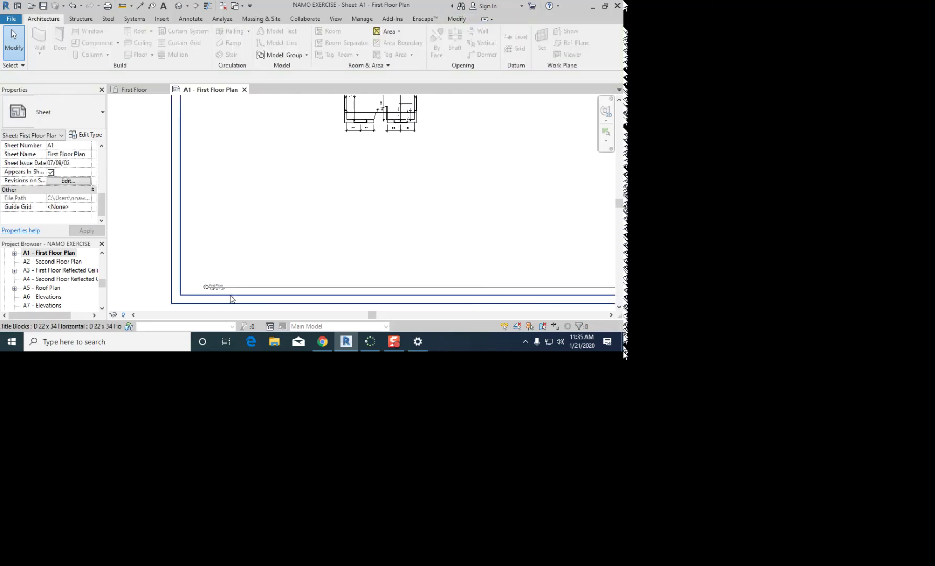
scroll(205, 295, "down", 5)
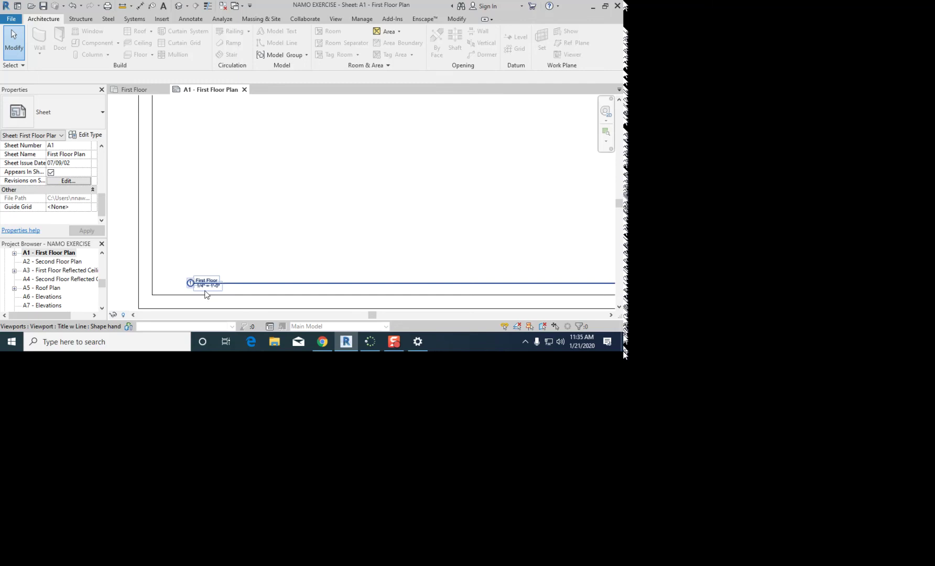
left_click(337, 191)
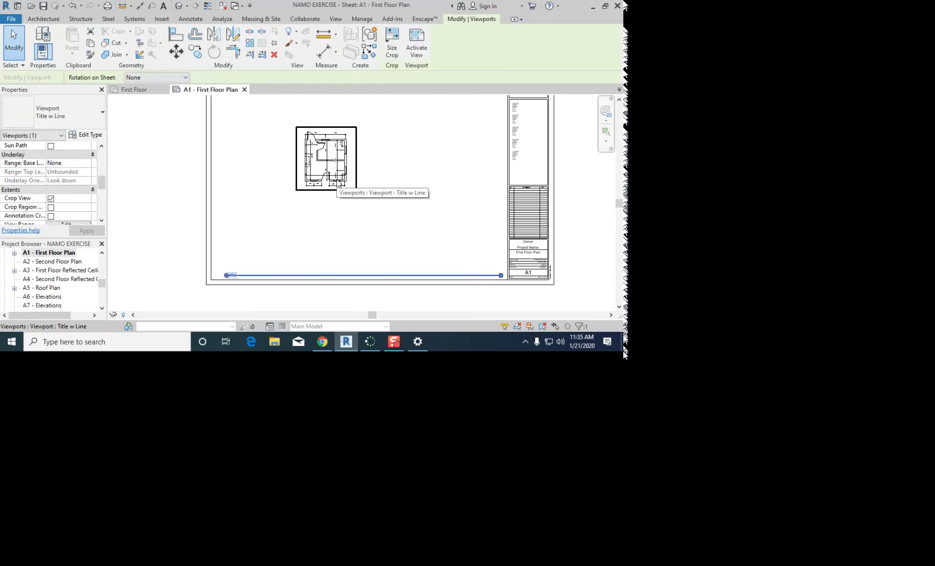
left_click(401, 188)
scroll(385, 163, "down", 4)
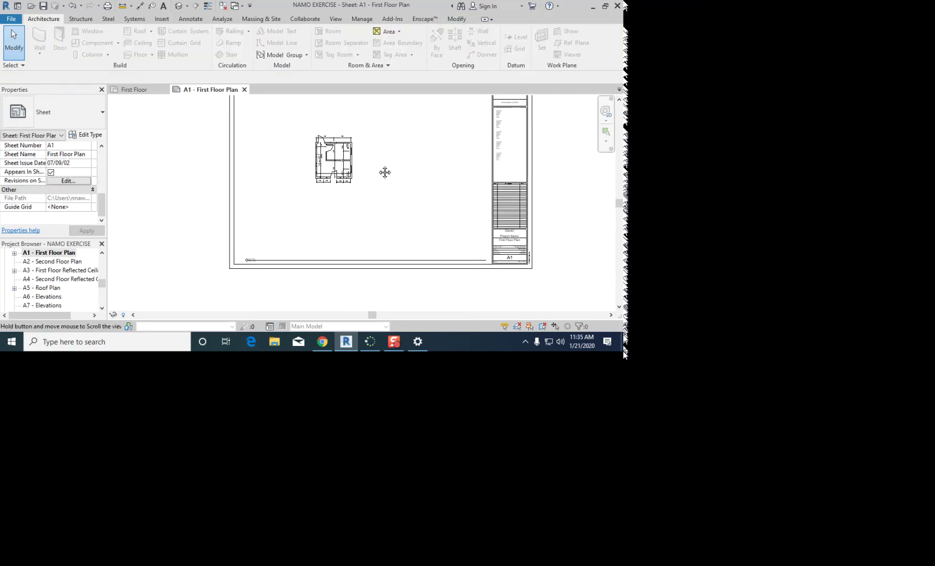
middle_click_drag(324, 195, 328, 178)
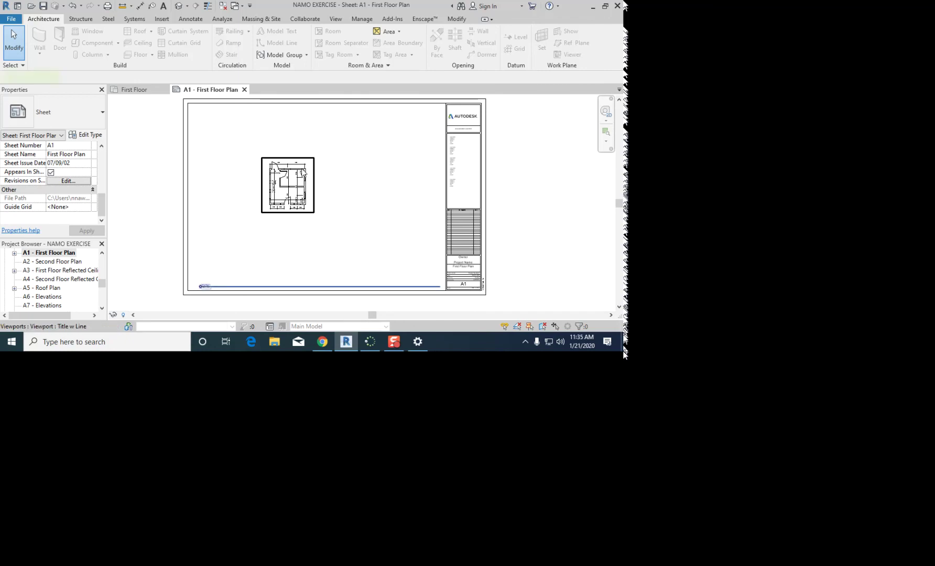
Step: Set the view scale of the First Floor viewport on the sheet to 1/2" = 1'-0"
left_click(303, 173)
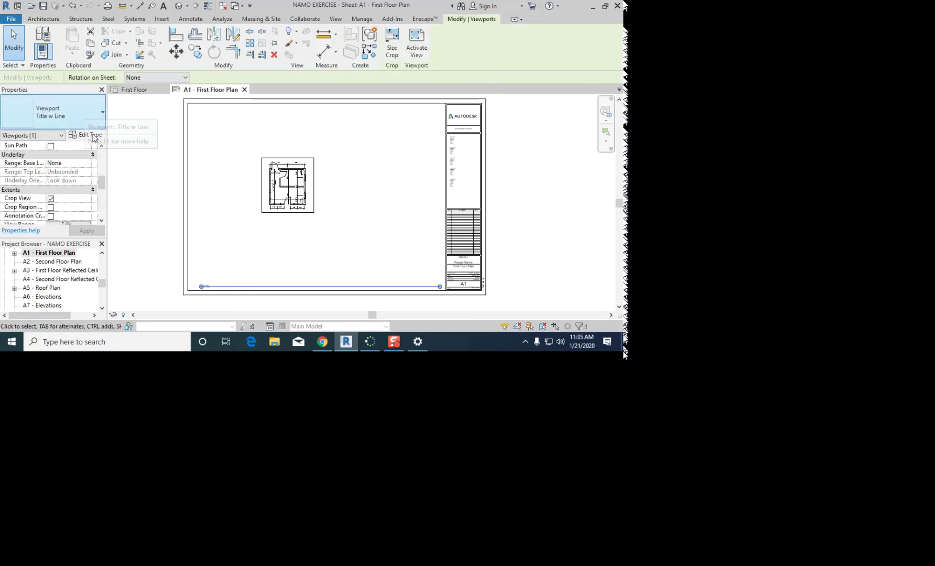
scroll(100, 157, "up", 3)
scroll(100, 160, "up", 5)
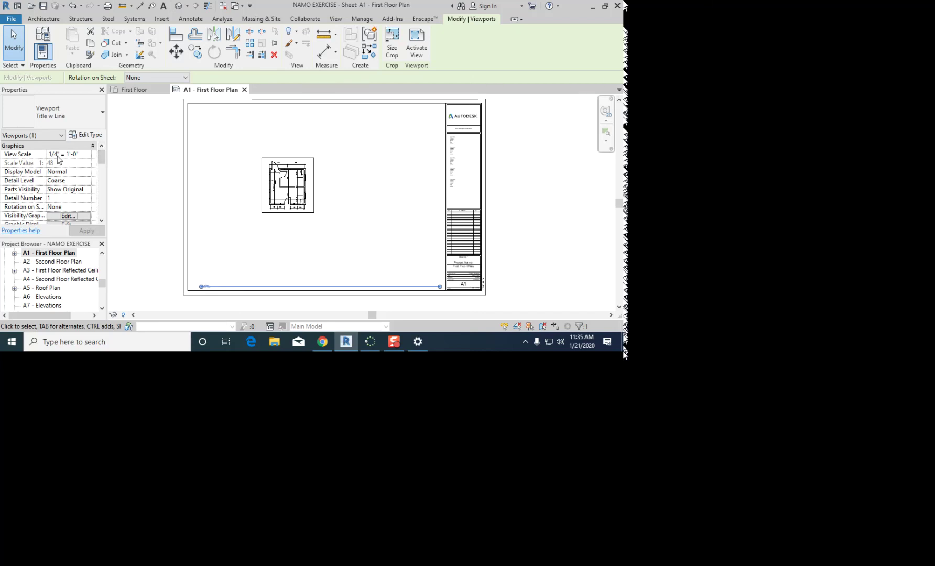
left_click(63, 155)
left_click(87, 155)
scroll(77, 186, "down", 1)
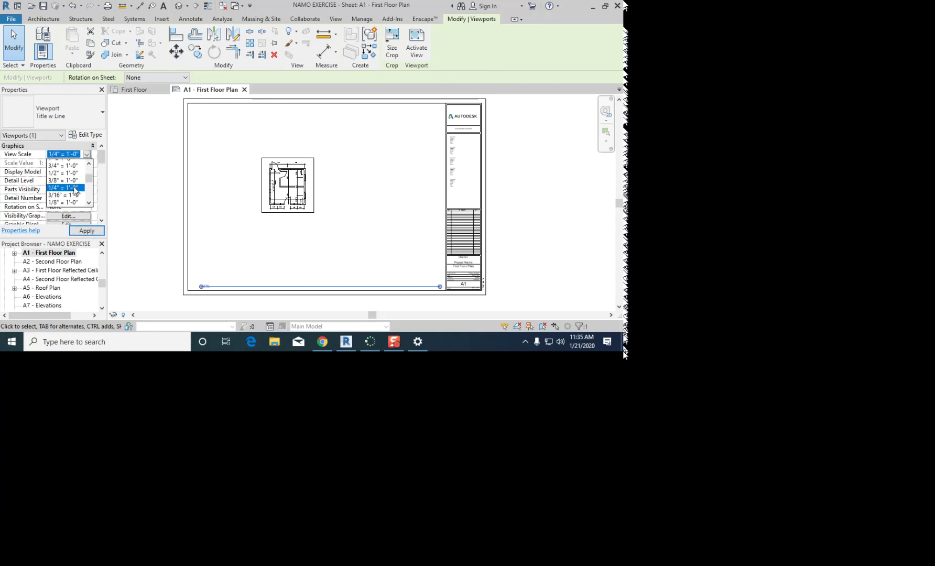
left_click(74, 164)
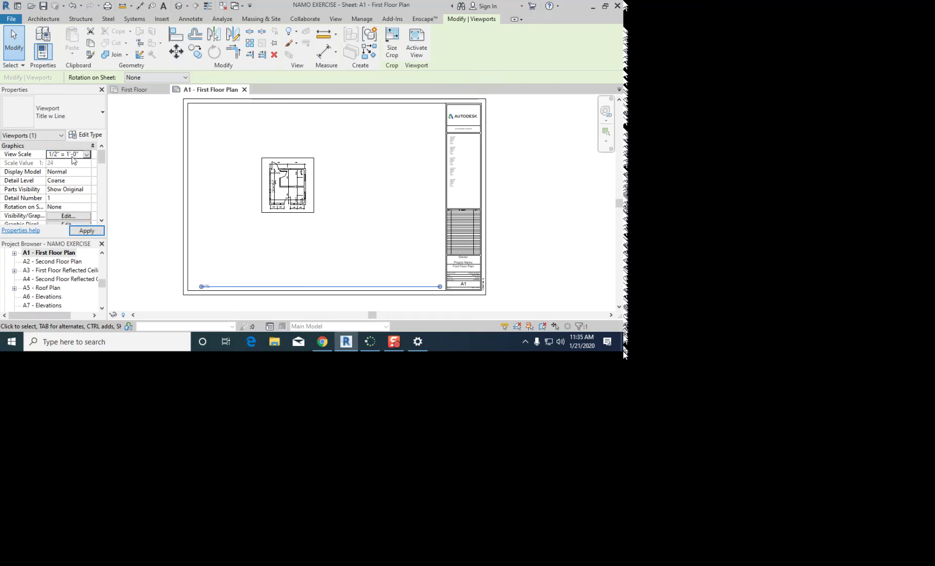
left_click(357, 218)
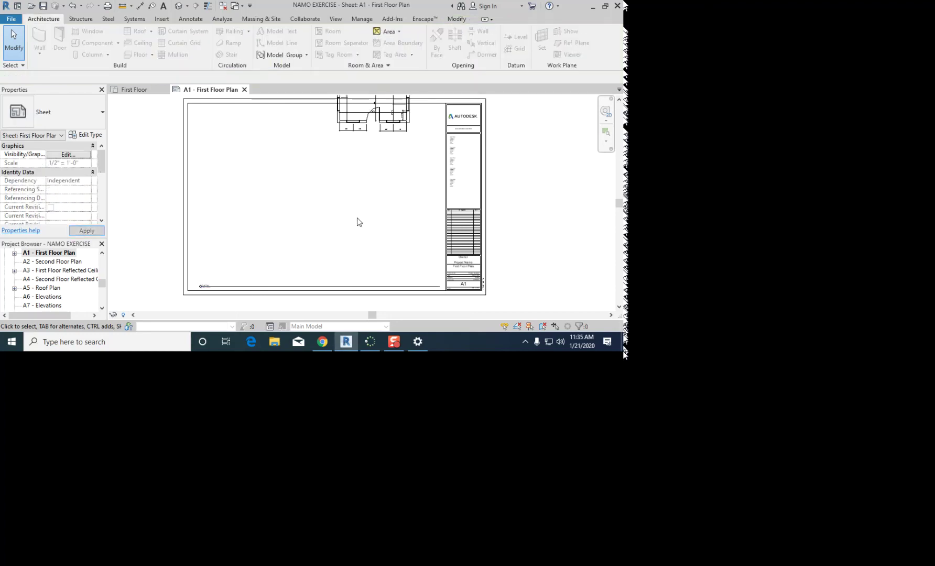
Step: Check the rescaled floor plan viewport's position relative to the sheet border
scroll(351, 167, "down", 2)
left_click(351, 156)
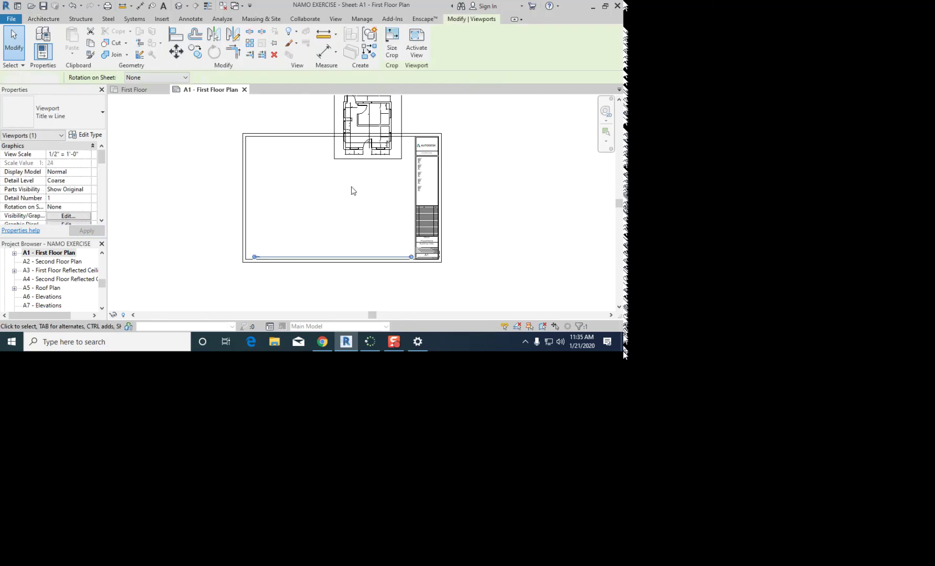
left_click(351, 191)
scroll(351, 193, "down", 1)
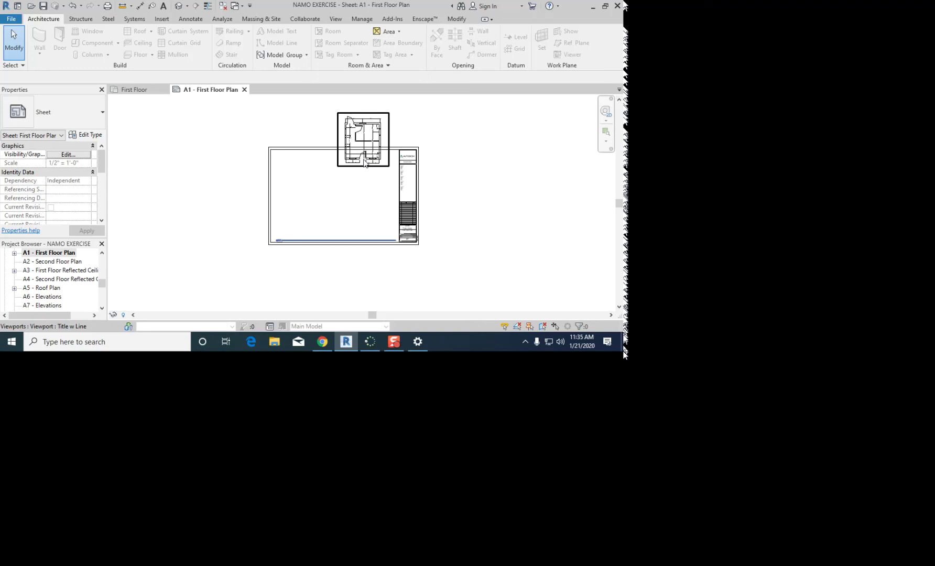
scroll(82, 263, "up", 1)
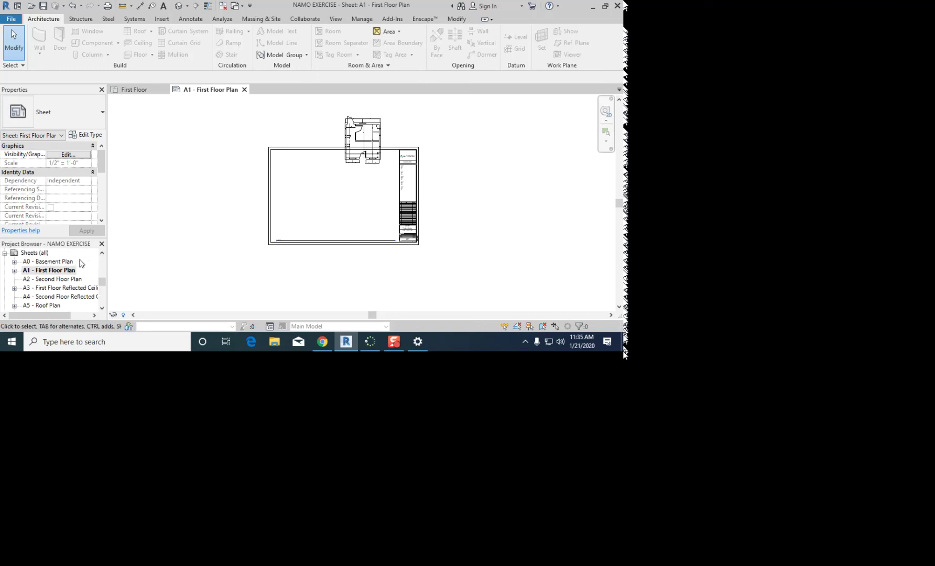
Step: Return to the First Floor plan view and show its crop region boundary
left_click(134, 92)
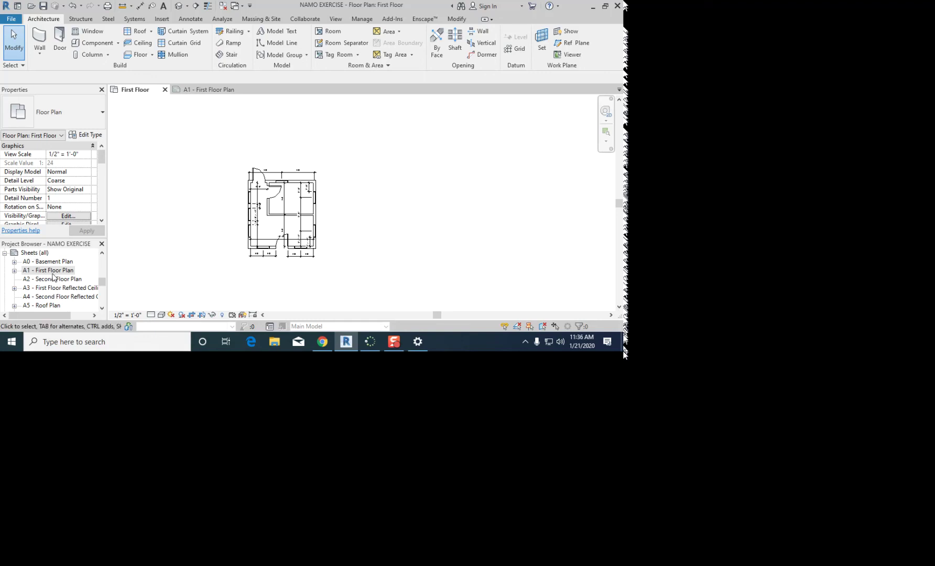
left_click(47, 271)
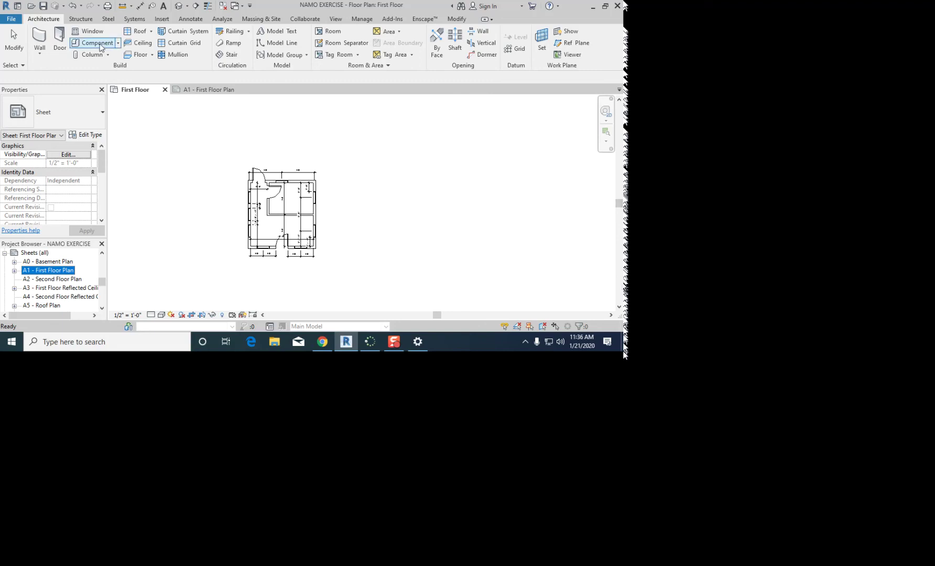
left_click(151, 152)
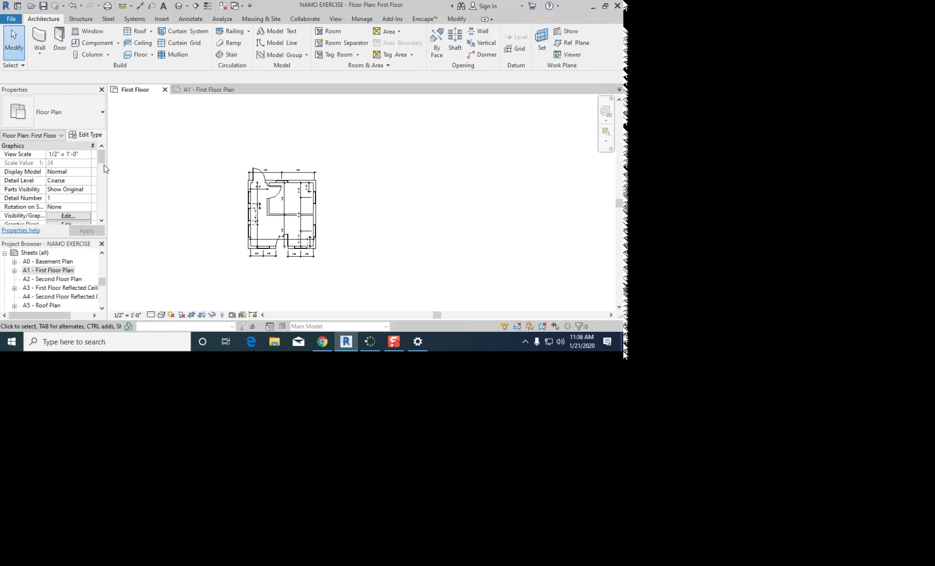
left_click_drag(101, 158, 102, 186)
left_click(51, 199)
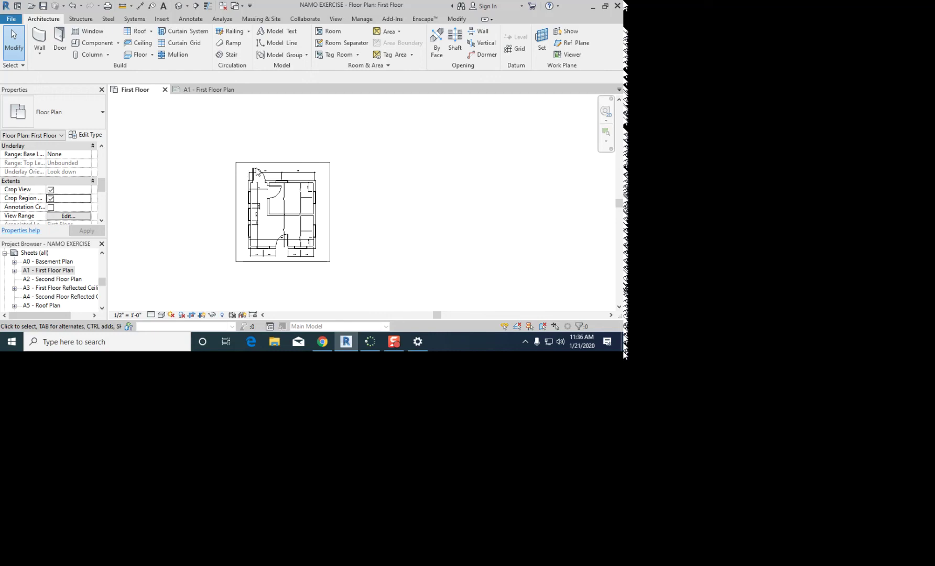
Step: Pull the crop region's upper and right sides slightly inward toward the building
left_click(272, 163)
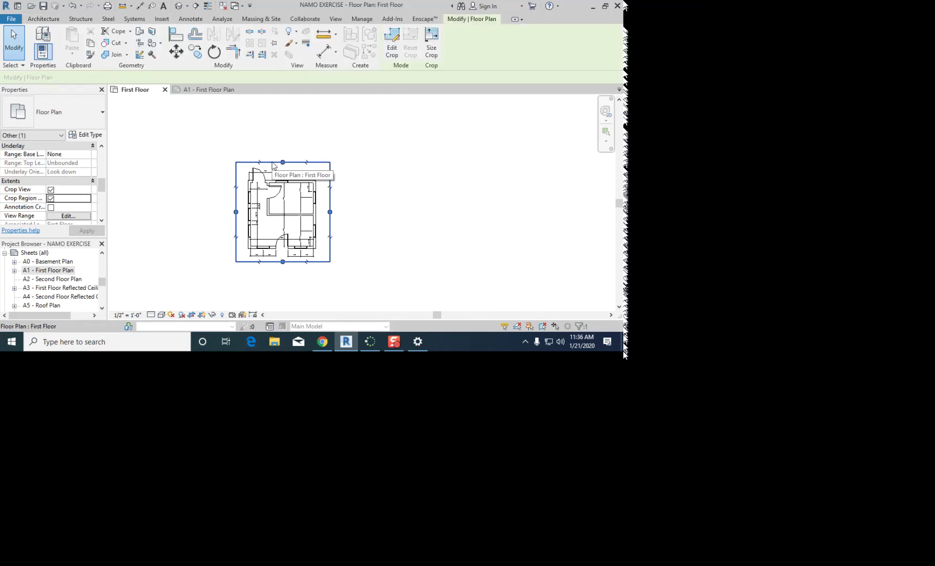
scroll(272, 166, "up", 1)
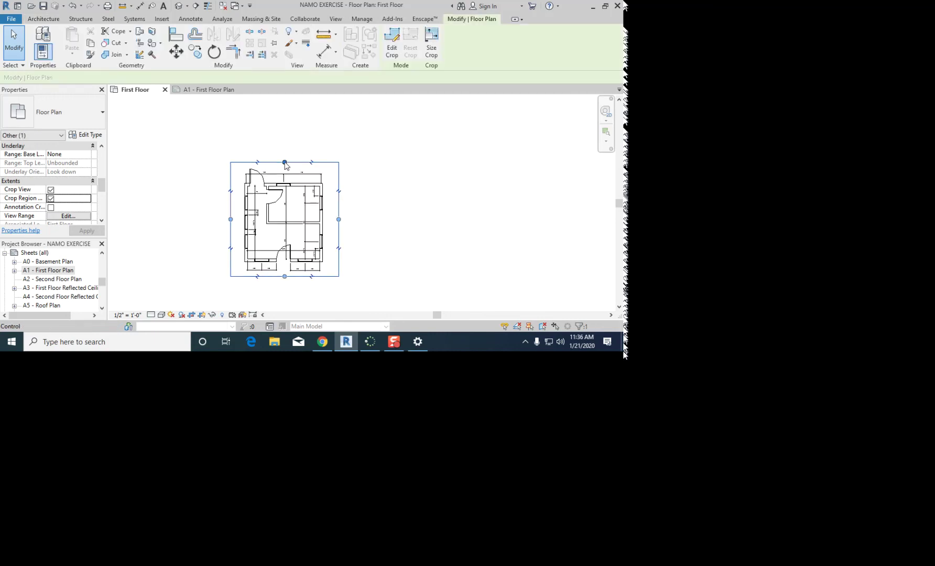
left_click_drag(339, 220, 336, 220)
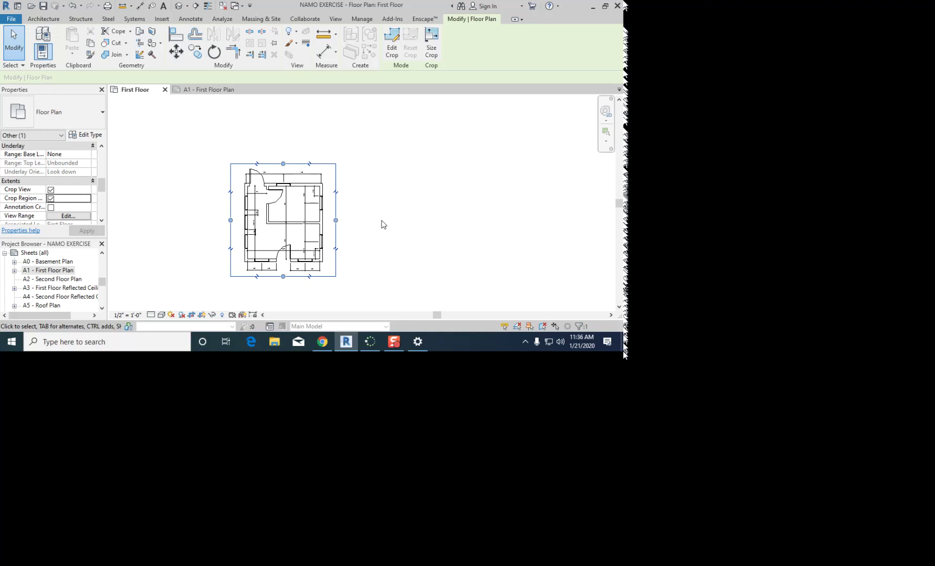
left_click(210, 158)
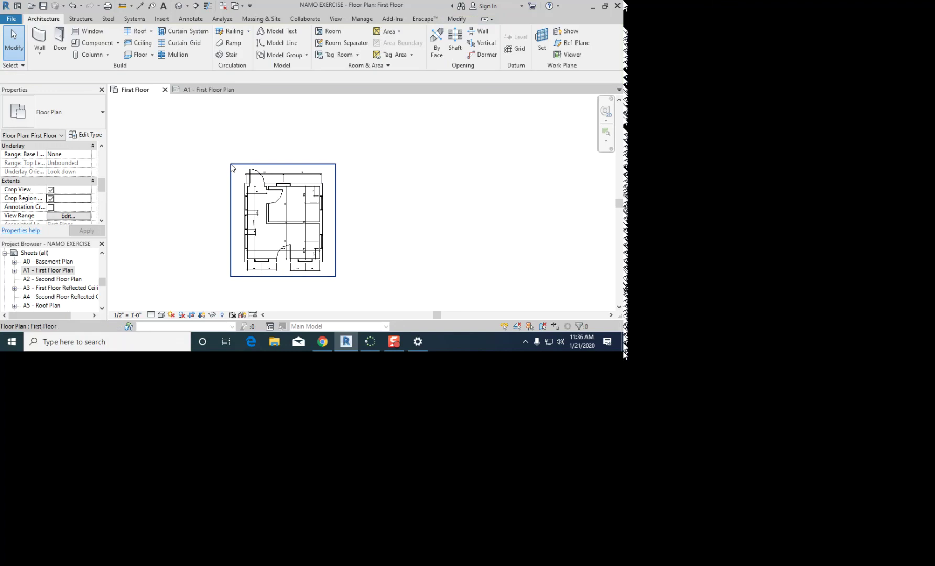
Step: Move the crop region's left and right sides slightly closer to the building's exterior walls
left_click(238, 165)
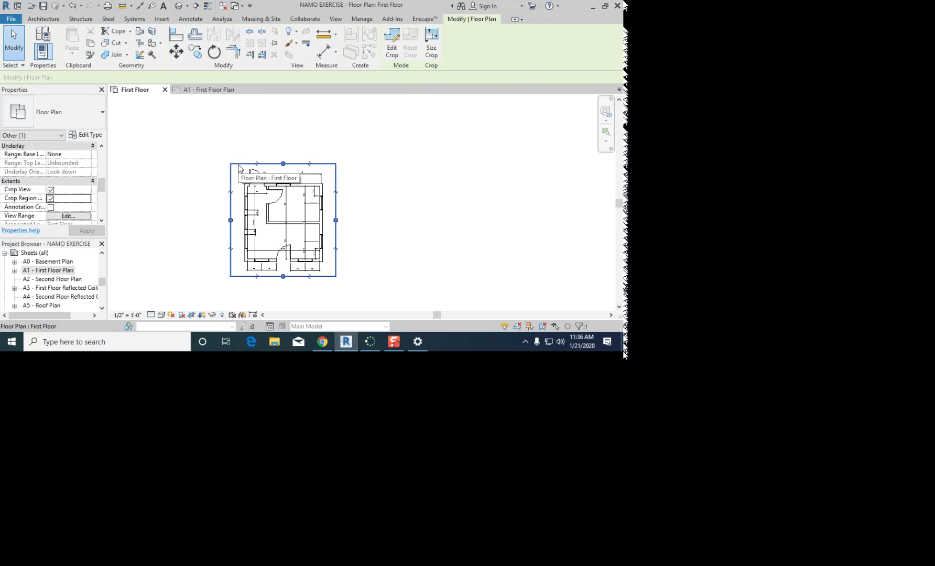
scroll(239, 163, "up", 5)
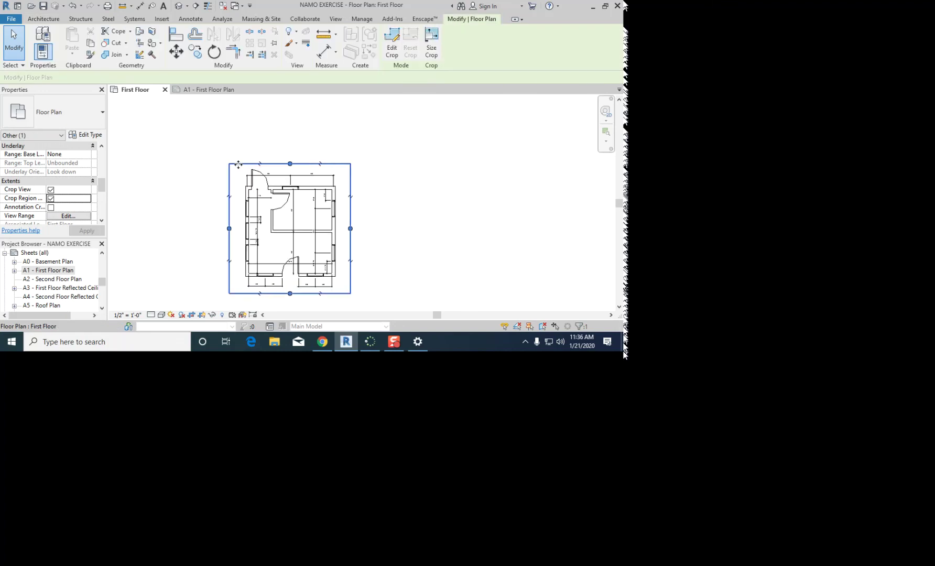
left_click(185, 156)
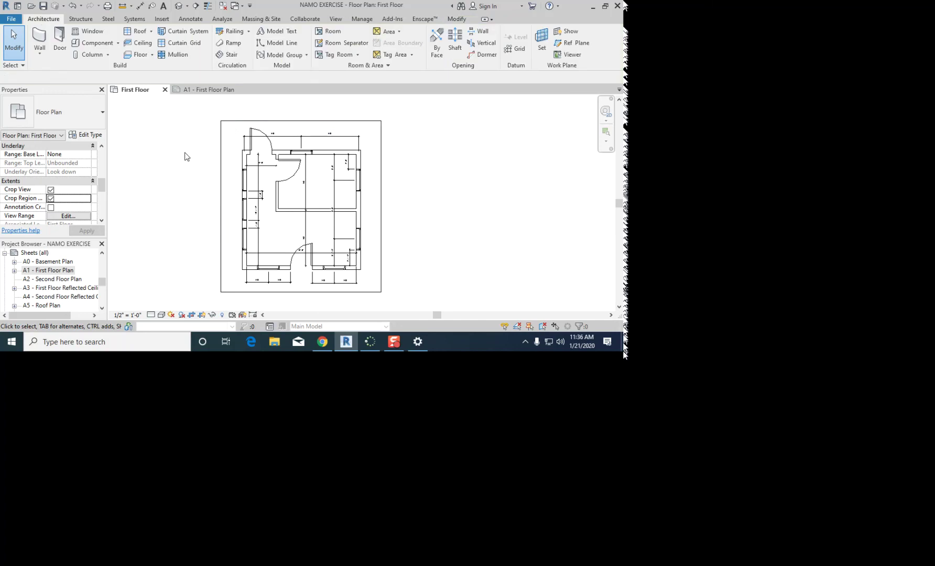
left_click(245, 122)
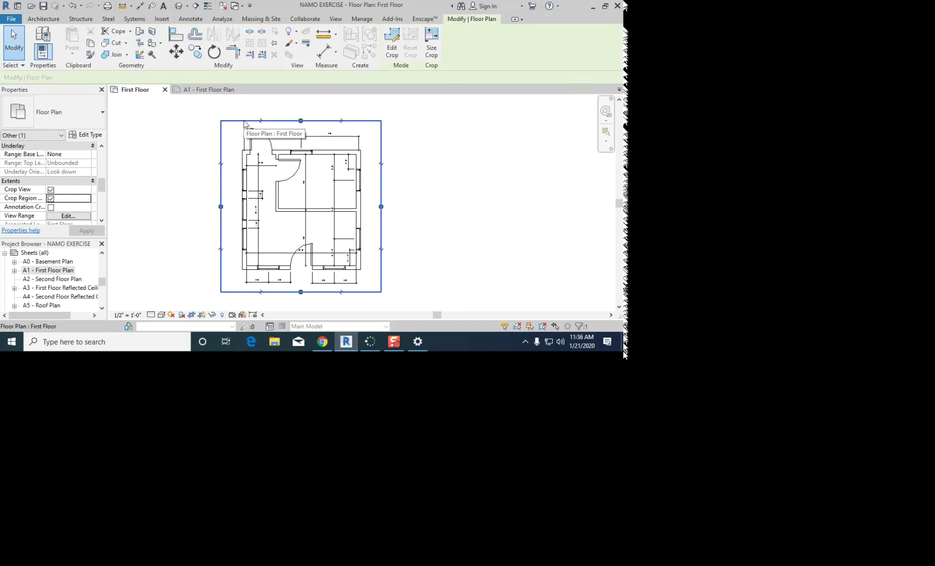
left_click_drag(302, 120, 303, 120)
left_click_drag(220, 206, 226, 206)
left_click_drag(381, 206, 376, 207)
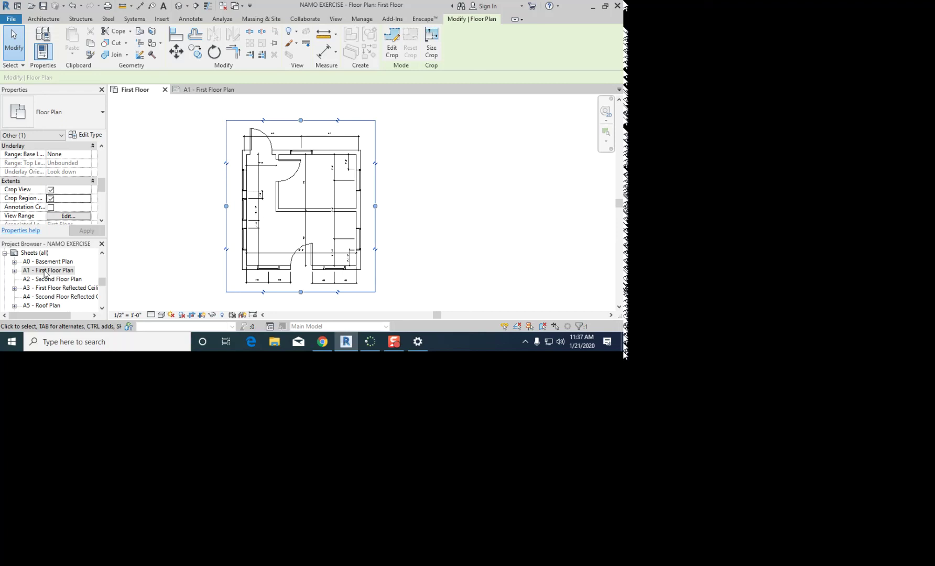
Step: Hide the crop region boundary in the First Floor plan and open the sheet A1 - First Floor Plan
left_click(51, 199)
left_click(156, 206)
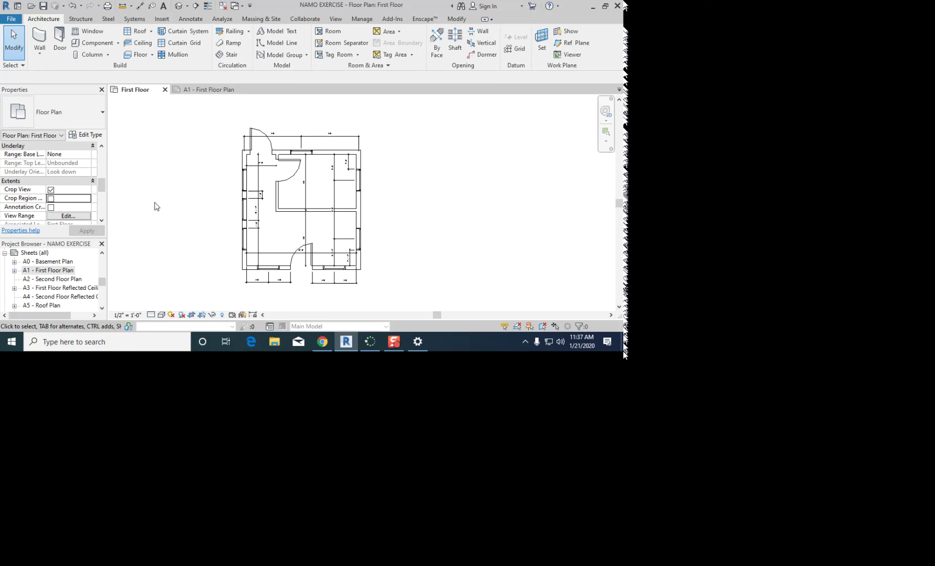
double_click(41, 270)
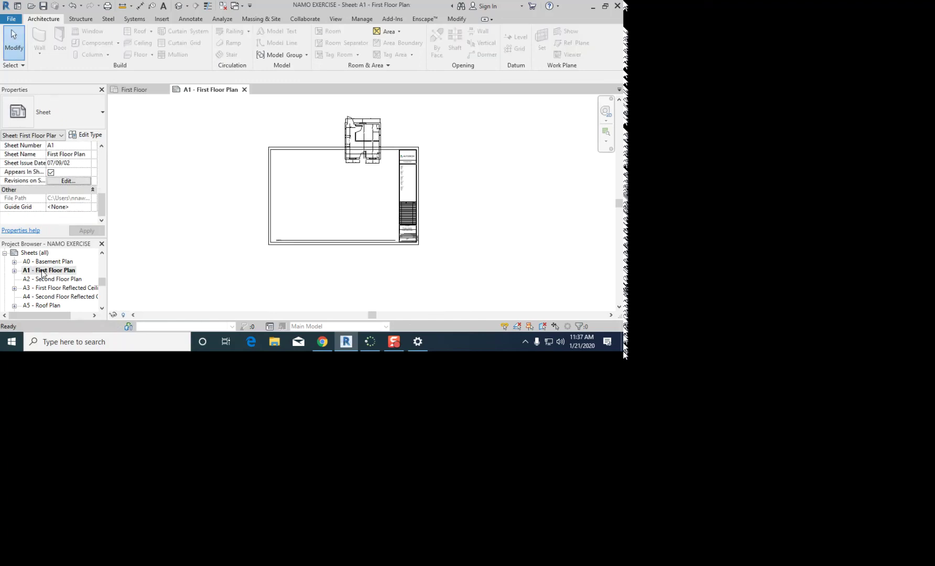
Step: Review the view scale options available for the floor plan viewport on the sheet
left_click(370, 142)
left_click(370, 198)
left_click(362, 135)
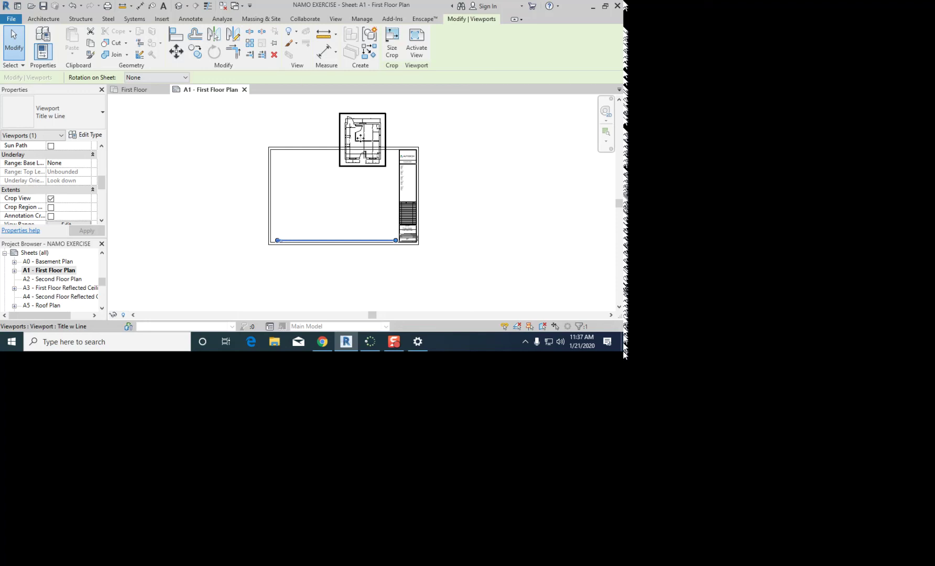
scroll(100, 184, "up", 5)
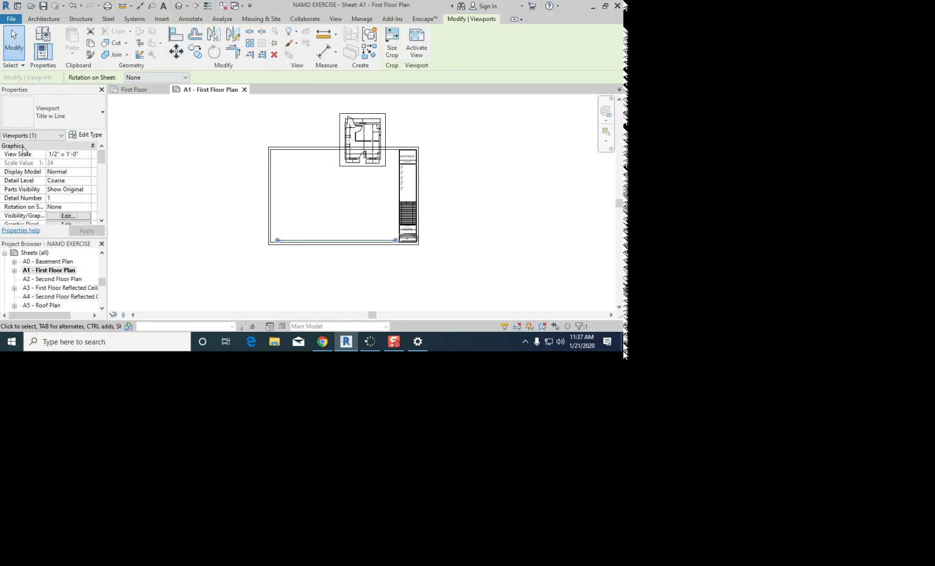
left_click(67, 157)
left_click(87, 156)
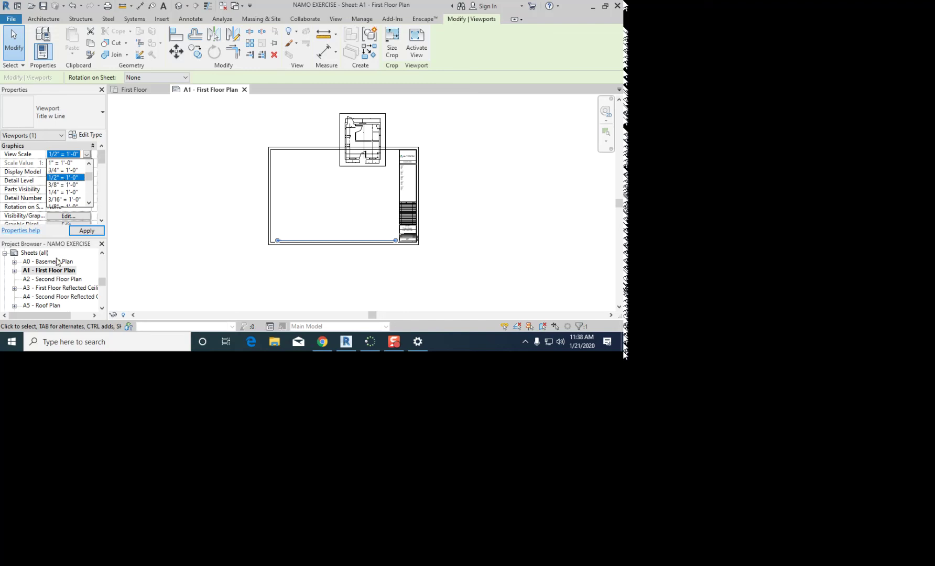
left_click(33, 253)
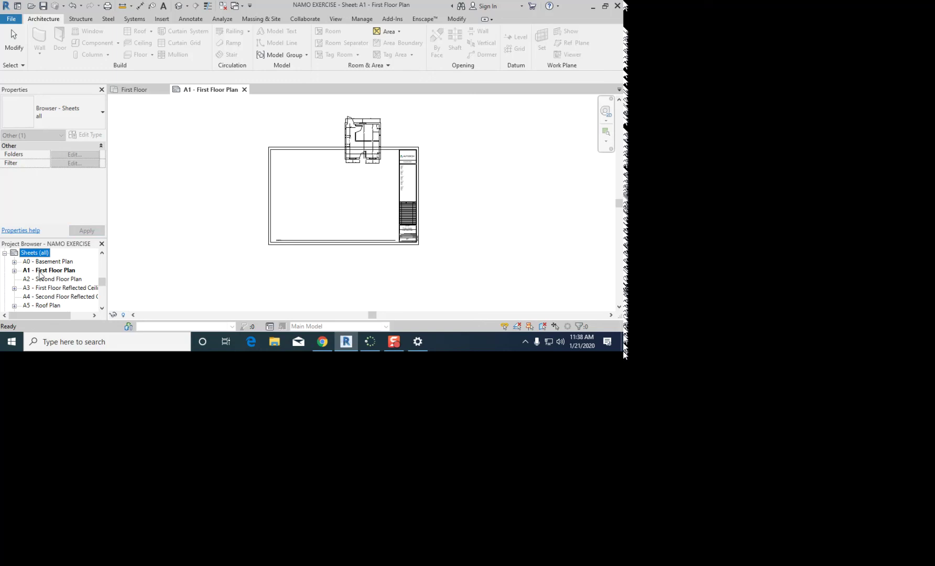
left_click(40, 271)
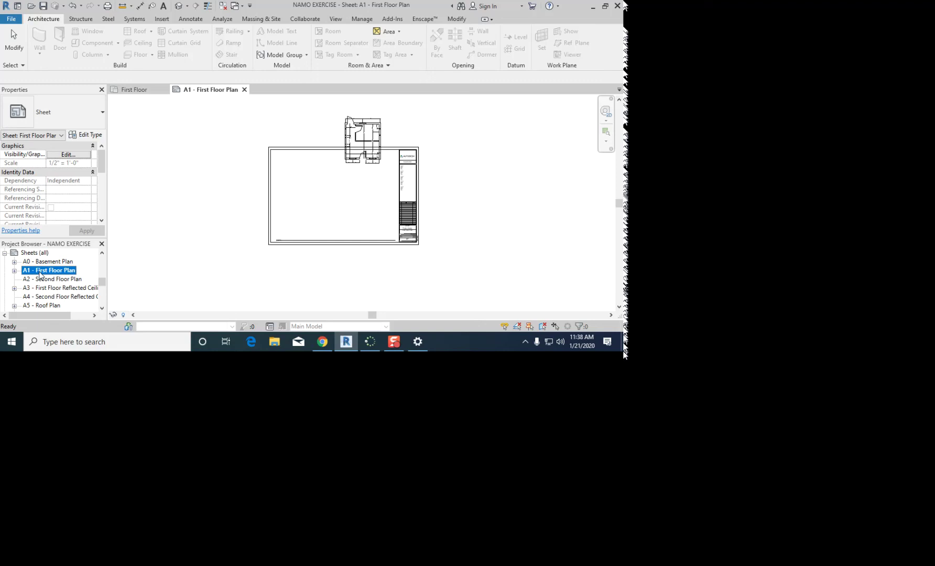
Step: Look at the First Floor plan view again and go back to sheet A1 to compare its viewport
left_click(132, 92)
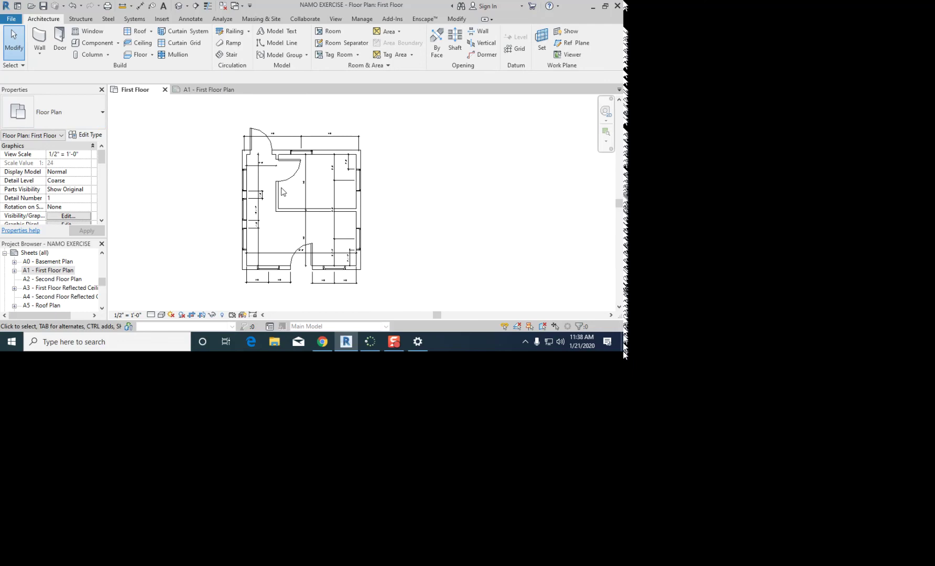
left_click(210, 89)
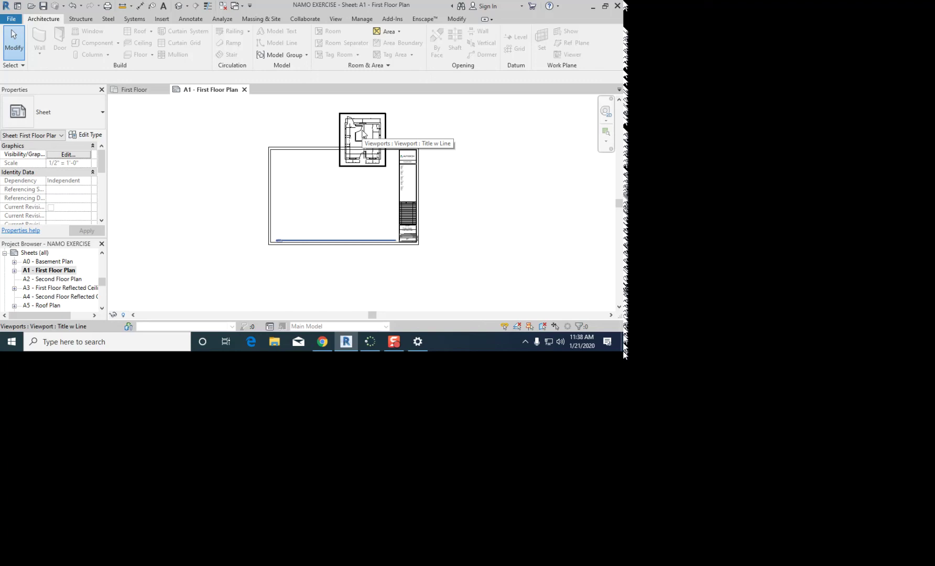
left_click(401, 215)
left_click(352, 192)
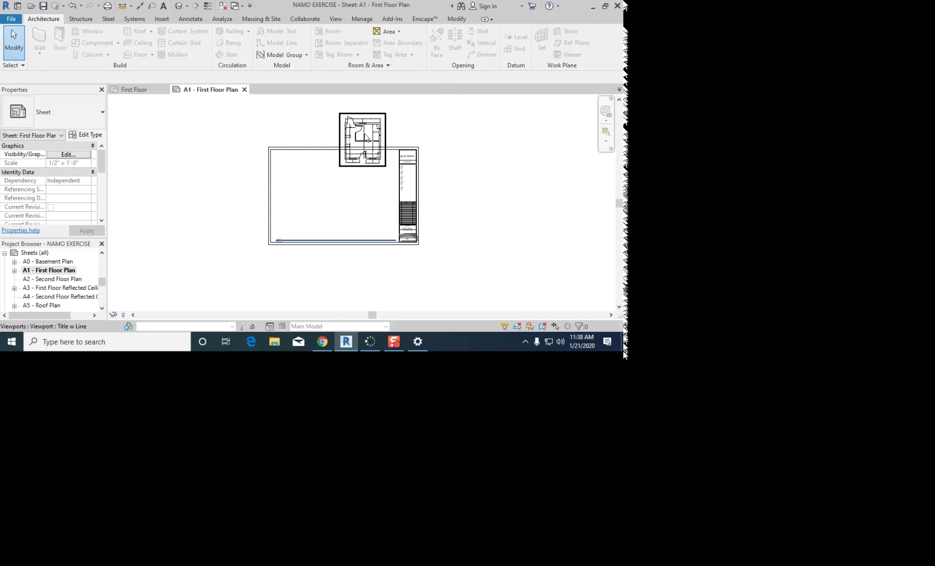
Step: Move the floor plan viewport down inside the sheet border, beside the title block
left_click(365, 136)
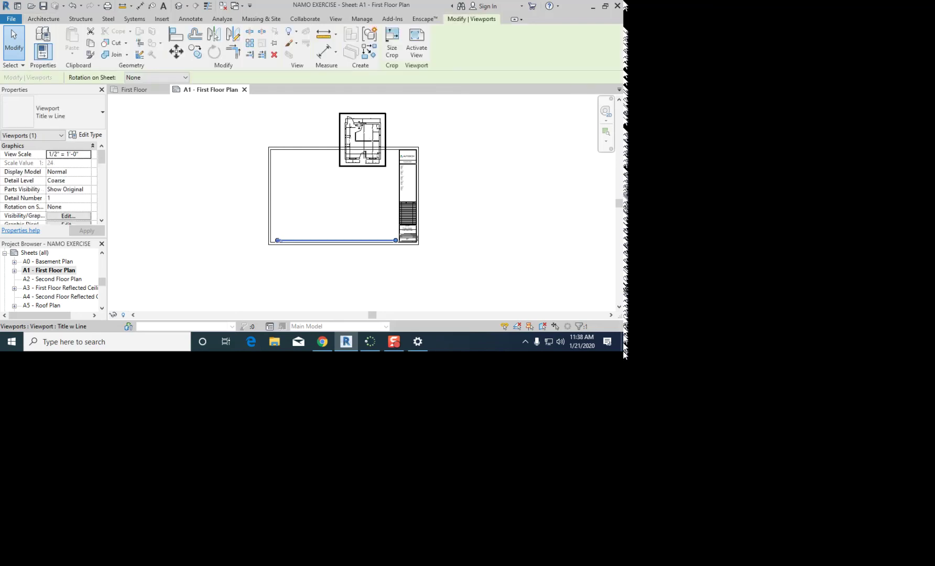
scroll(359, 129, "down", 1)
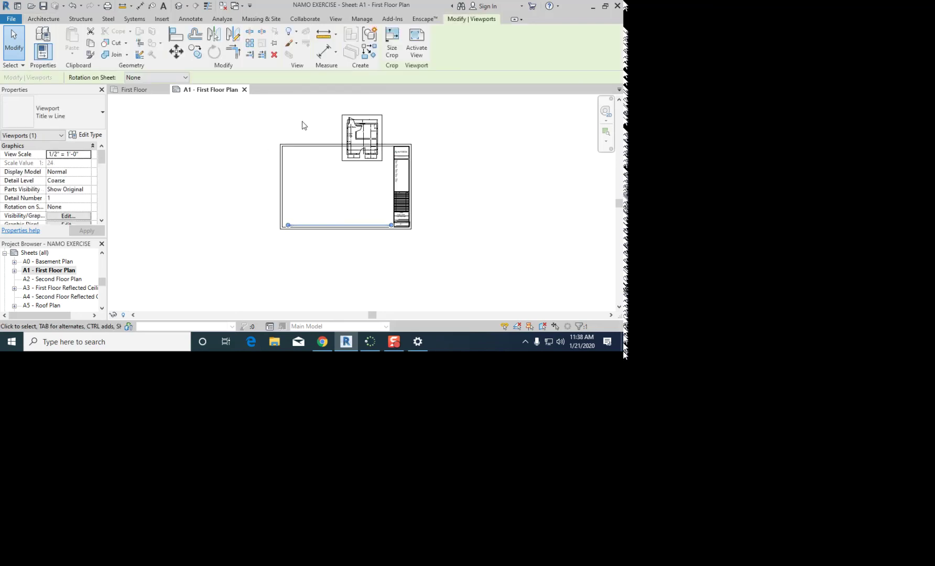
left_click_drag(363, 135, 367, 161)
scroll(380, 242, "up", 2)
left_click(405, 218)
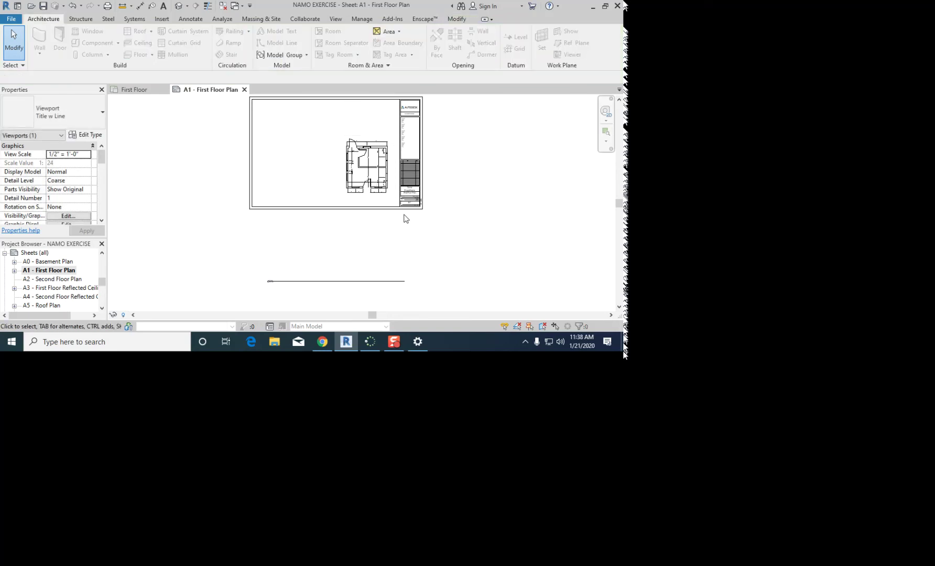
left_click(361, 152)
left_click(320, 151)
scroll(296, 155, "up", 1)
middle_click_drag(320, 158, 313, 182)
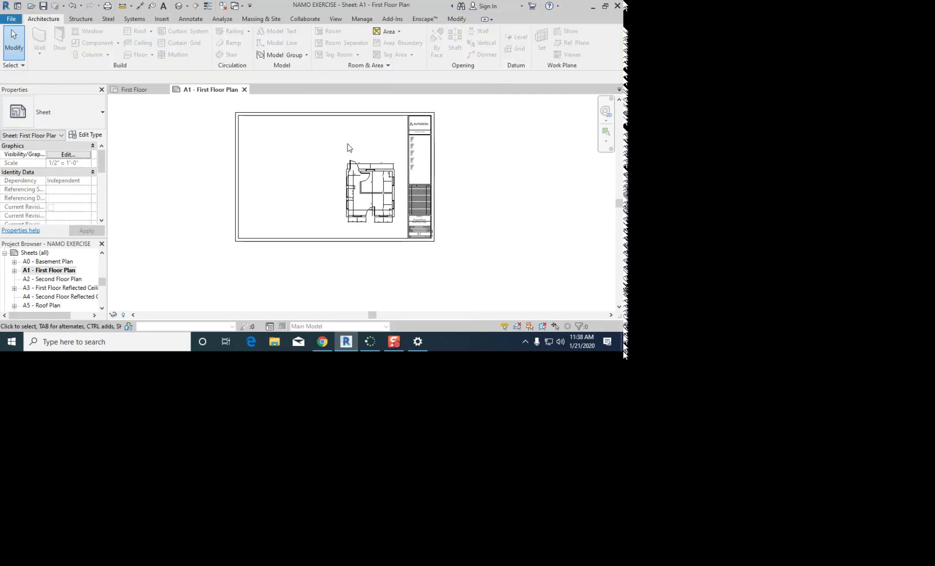
Step: Move the floor plan viewport slightly away from the title block on sheet A1
left_click(373, 177)
mouse_move(373, 177)
left_mouse_down()
mouse_move(326, 163)
mouse_move(356, 171)
left_mouse_up()
left_click(306, 160)
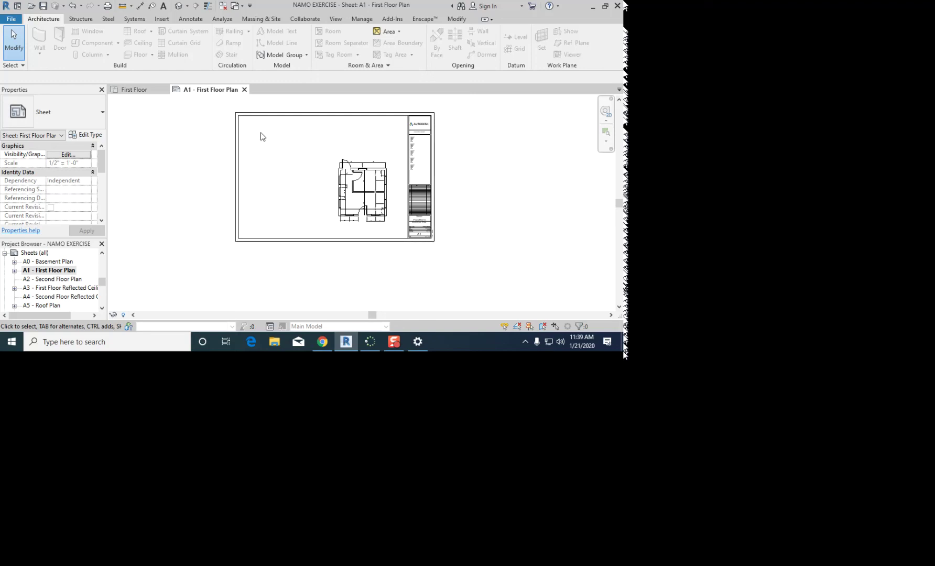
Step: Activate the floor plan viewport to select its interior partition wall, and return to the sheet
double_click(338, 179)
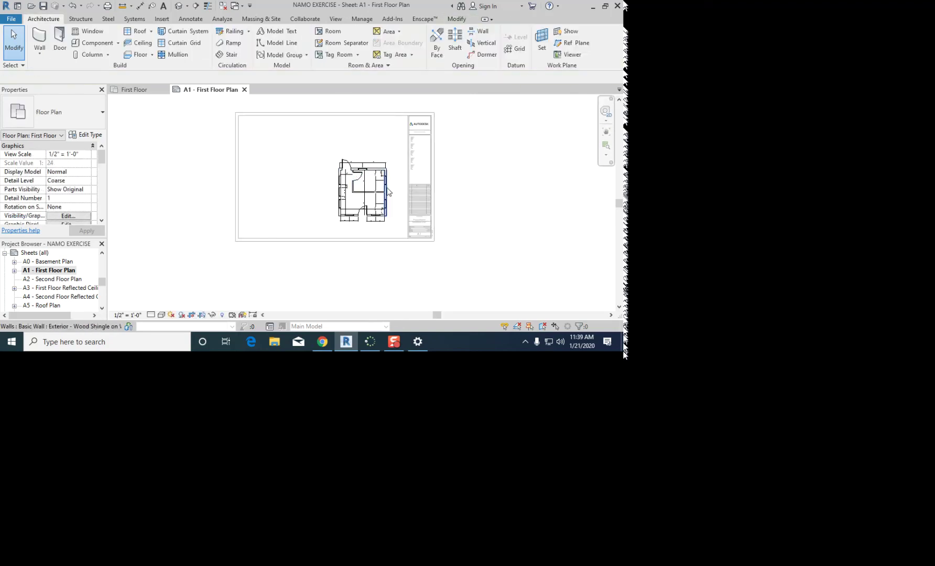
left_click(363, 193)
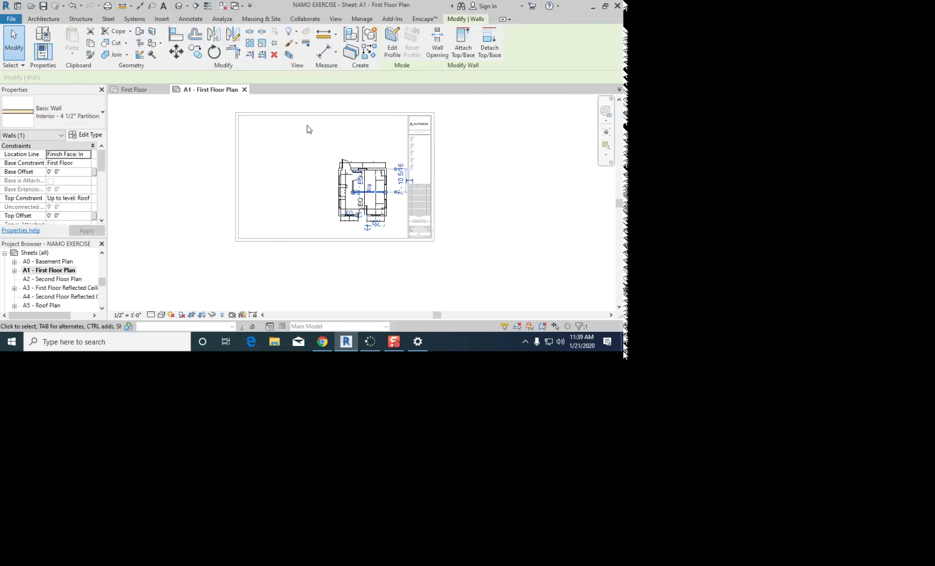
scroll(303, 122, "up", 1)
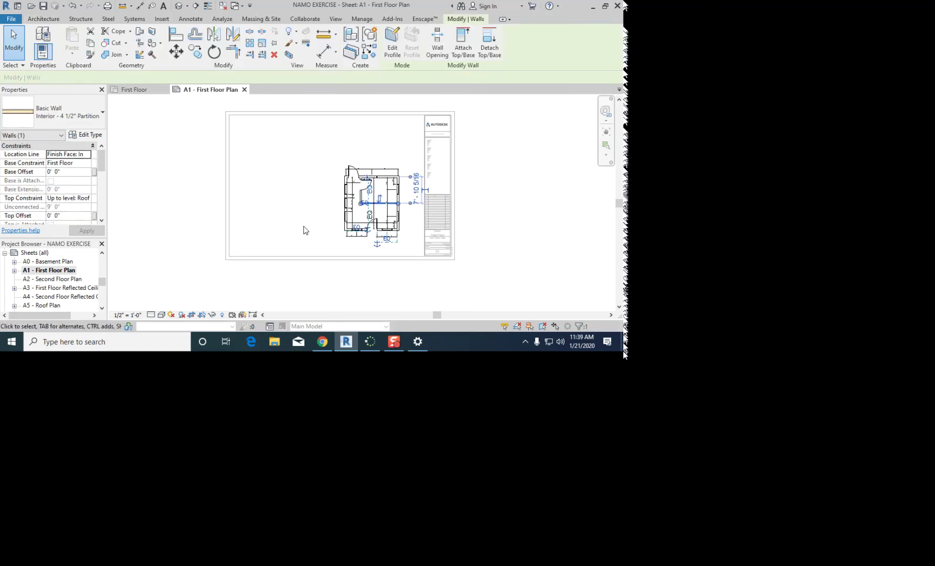
double_click(497, 136)
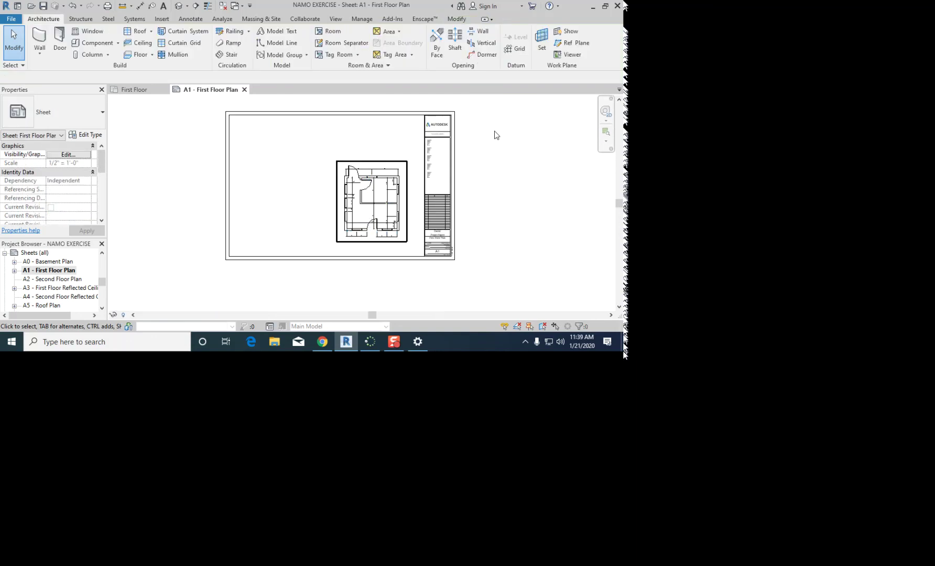
Step: Examine the floor plan viewport's extents and its title line below the sheet border
left_click(357, 195)
scroll(346, 191, "down", 2)
scroll(295, 172, "down", 2)
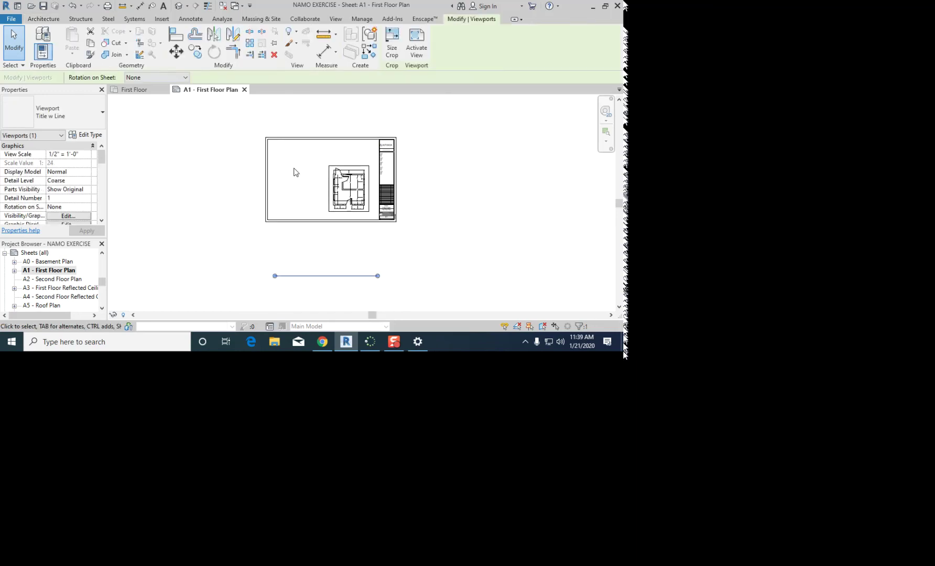
left_click(304, 175)
left_click(348, 178)
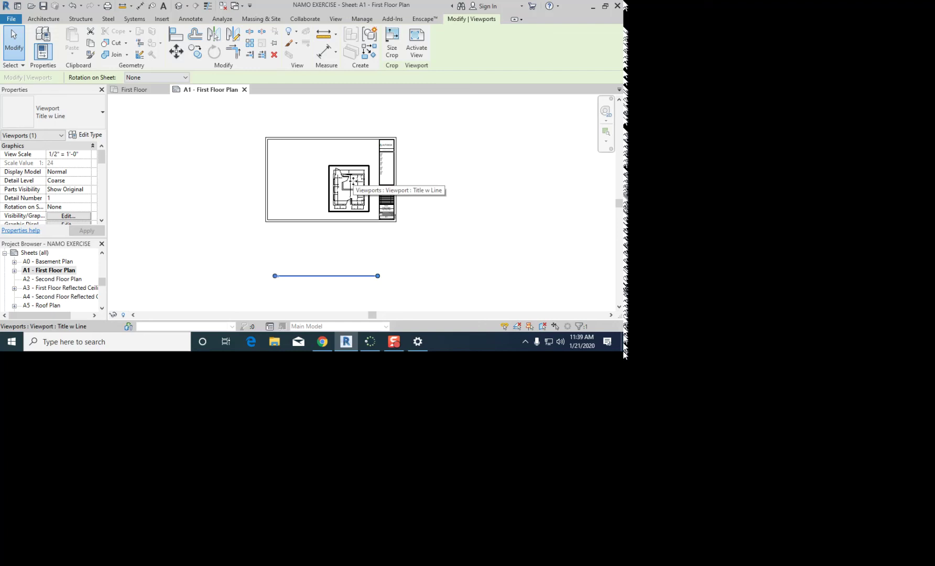
key("Escape")
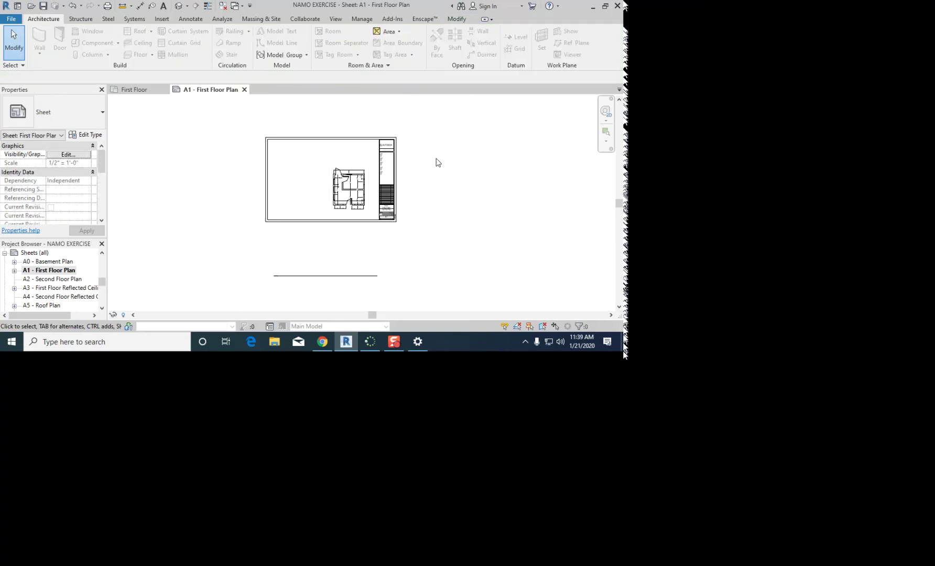
left_click(363, 201)
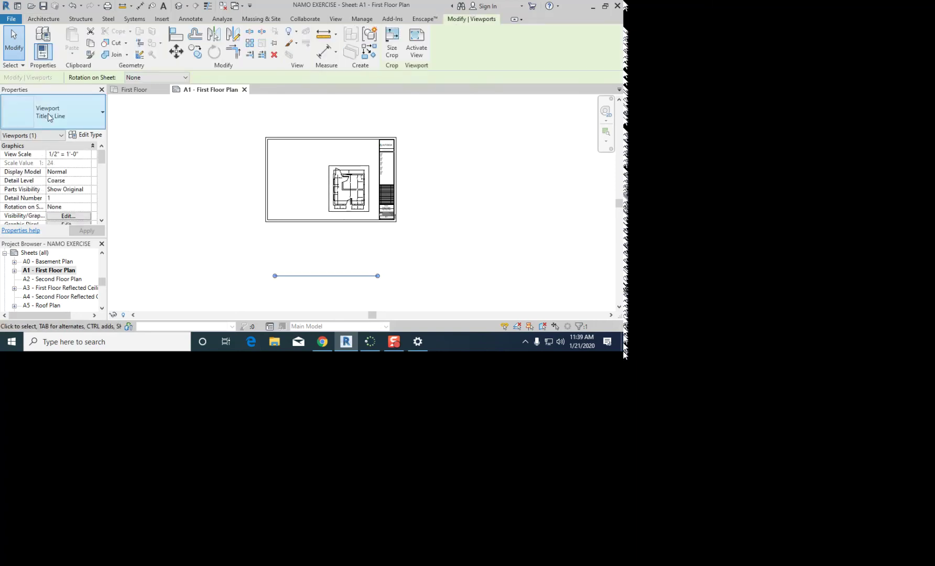
scroll(307, 204, "up", 2)
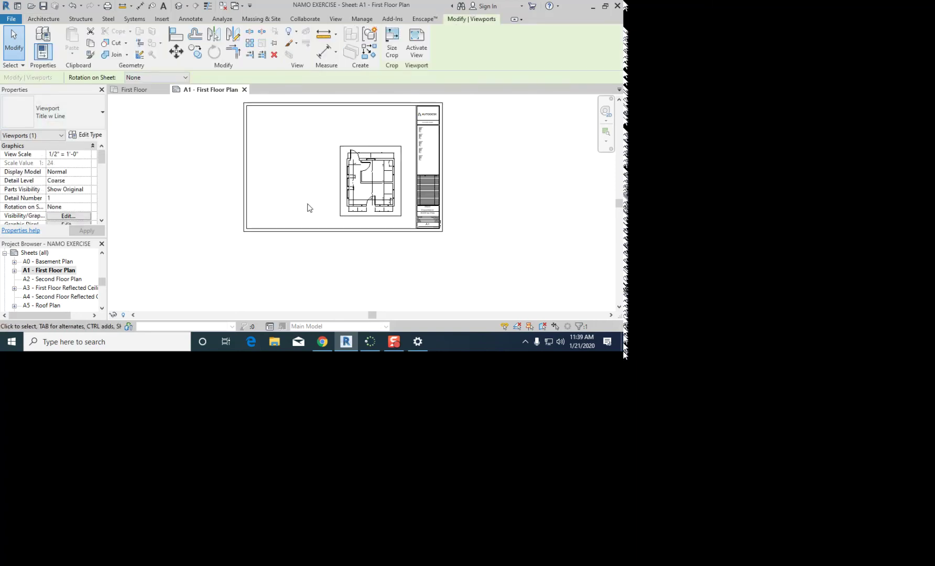
left_click(310, 196)
scroll(309, 196, "down", 2)
Step: Review the view scale options for the floor plan viewport and choose 1/2" = 1'-0"
left_click(355, 186)
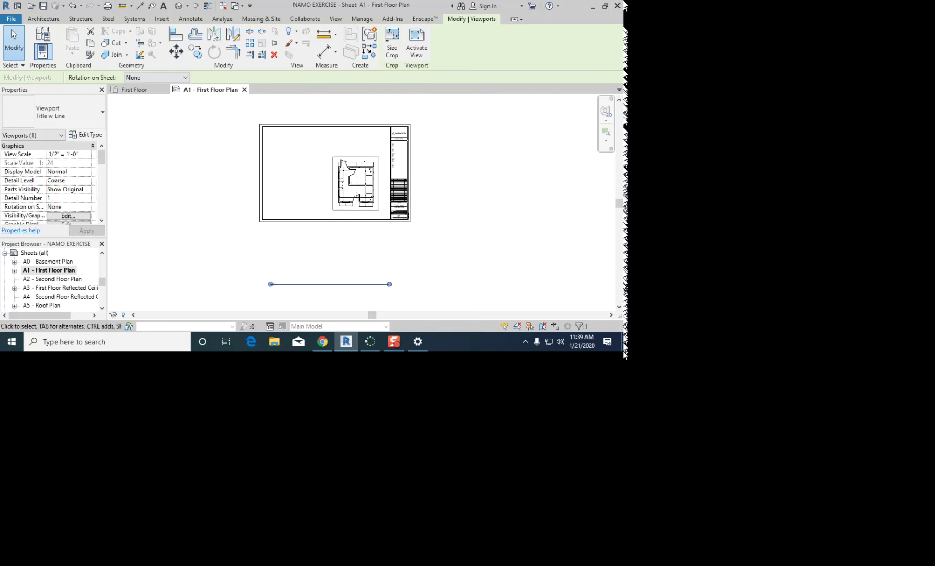
left_click(63, 155)
left_click(87, 154)
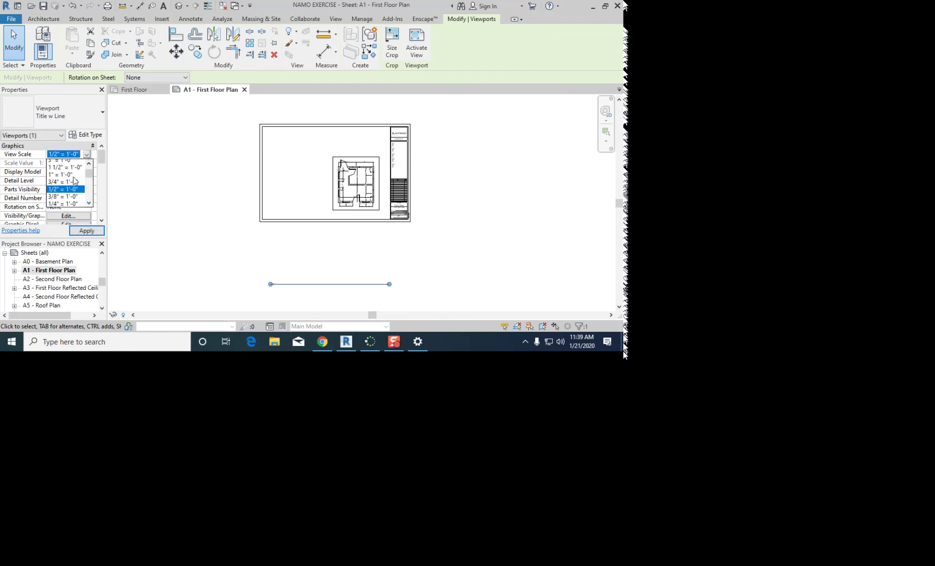
scroll(72, 181, "down", 1)
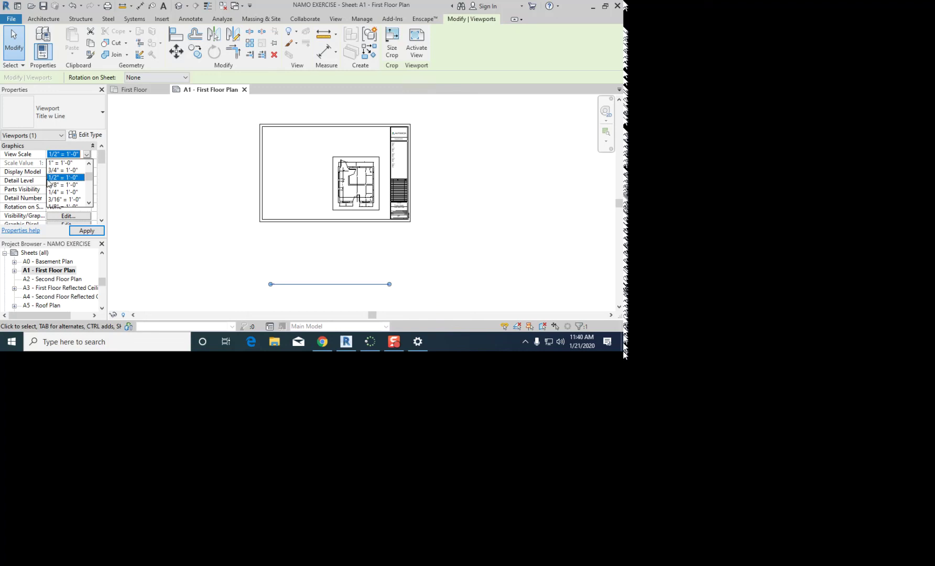
left_click(77, 177)
left_click(272, 242)
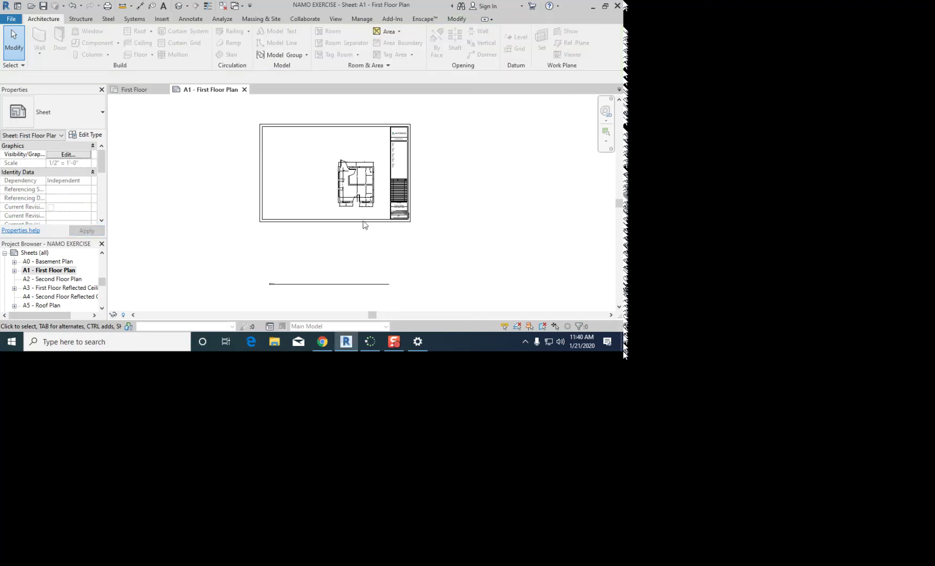
Step: Nudge the floor plan viewport slightly down within the sheet border
left_click(370, 200)
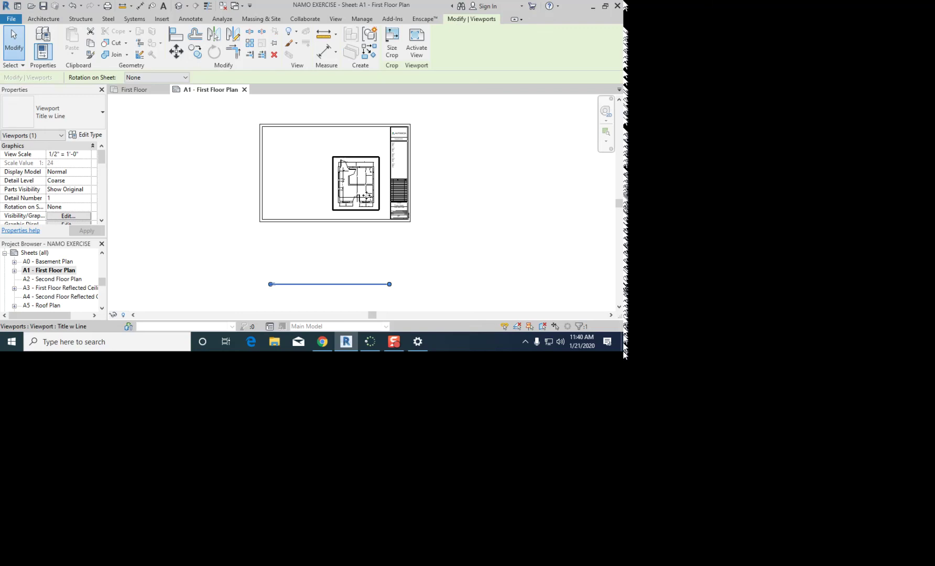
mouse_move(369, 189)
left_mouse_down()
mouse_move(323, 181)
mouse_move(358, 183)
left_mouse_up()
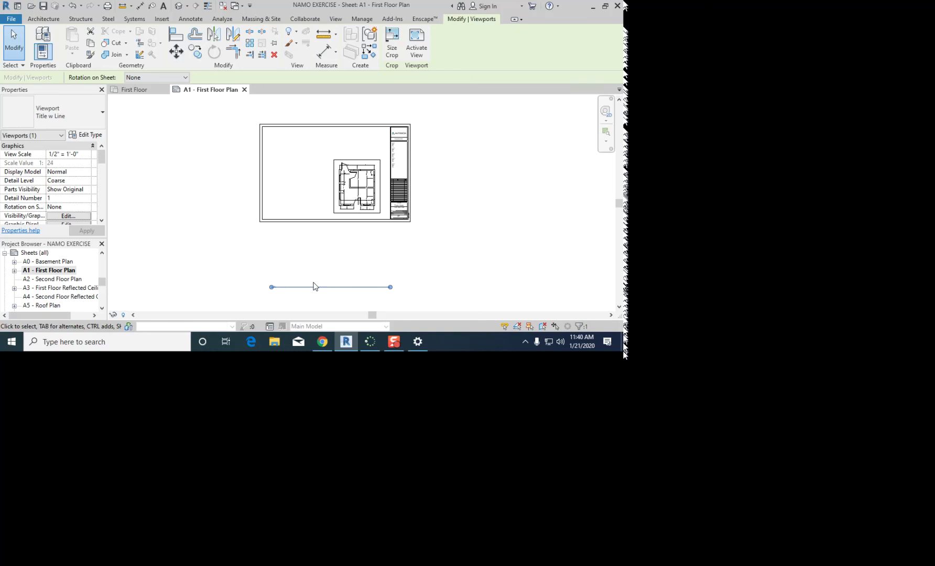
left_click(334, 255)
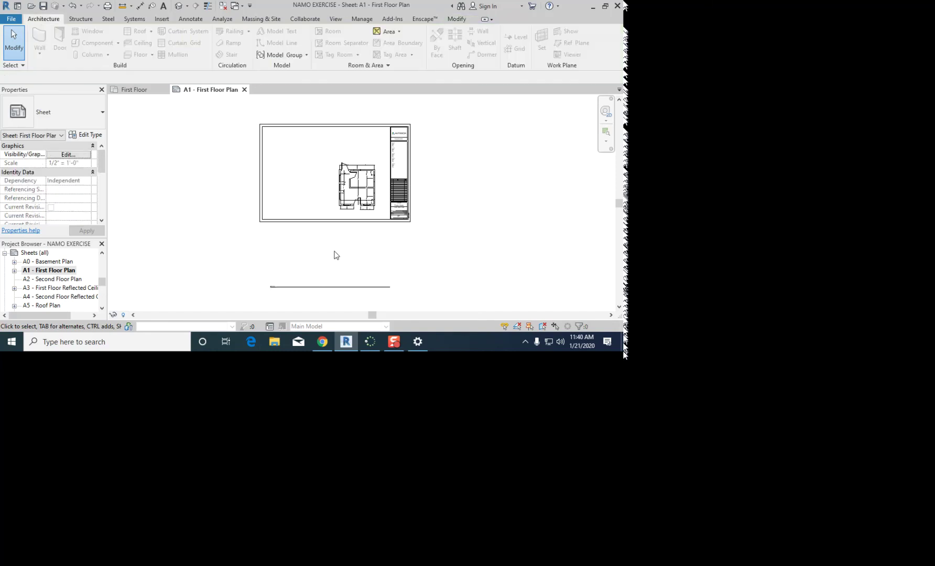
Step: Move the view title from below the sheet to directly beneath the floor plan, inside the sheet border
middle_click_drag(334, 255, 332, 223)
left_click(305, 255)
left_click_drag(305, 255, 366, 186)
scroll(369, 195, "up", 2)
left_click(359, 219)
middle_click_drag(348, 225, 344, 291)
scroll(347, 254, "up", 1)
left_click(347, 251)
left_click_drag(346, 254, 350, 245)
left_click(341, 290)
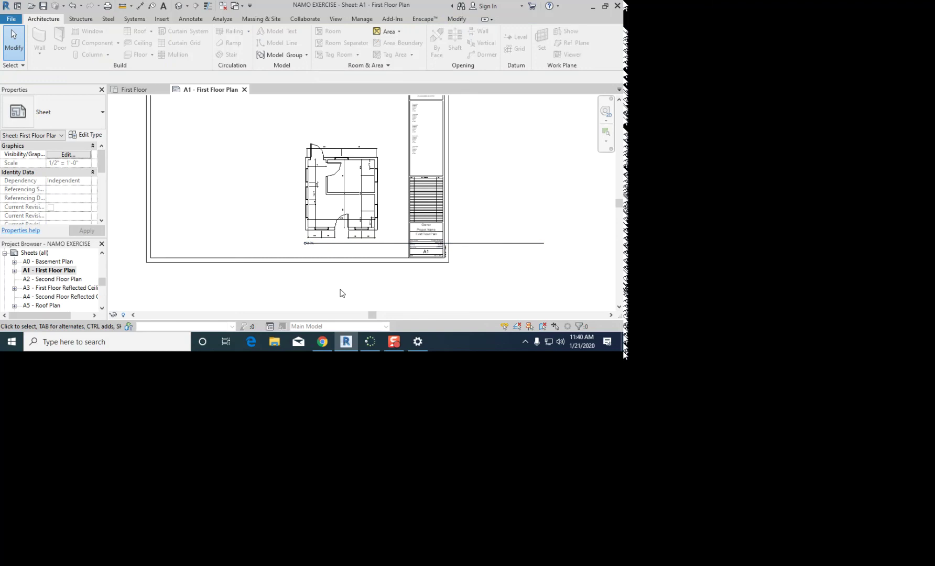
Step: Move the floor plan viewport closer to the title block and the sheet's lower border
left_click(349, 224)
mouse_move(349, 224)
left_mouse_down()
mouse_move(297, 188)
mouse_move(262, 182)
mouse_move(287, 181)
mouse_move(340, 210)
left_mouse_up()
left_click(344, 277)
Step: Fine-tune the view title's position so it lines up just under the floor plan
left_click(492, 248)
mouse_move(492, 248)
left_mouse_down()
mouse_move(487, 278)
mouse_move(484, 251)
left_mouse_up()
left_click(473, 288)
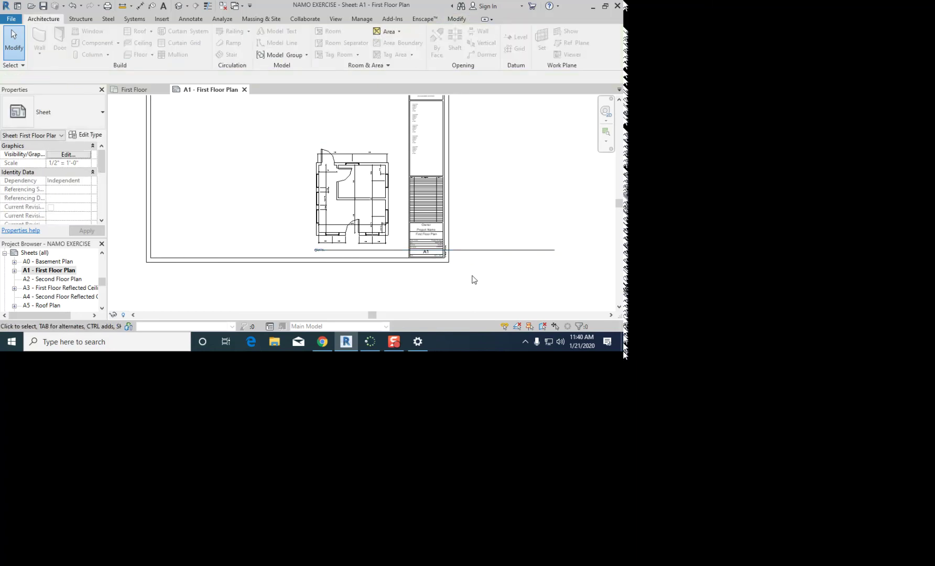
left_click(472, 249)
mouse_move(472, 249)
left_mouse_down()
mouse_move(471, 292)
mouse_move(472, 251)
left_mouse_up()
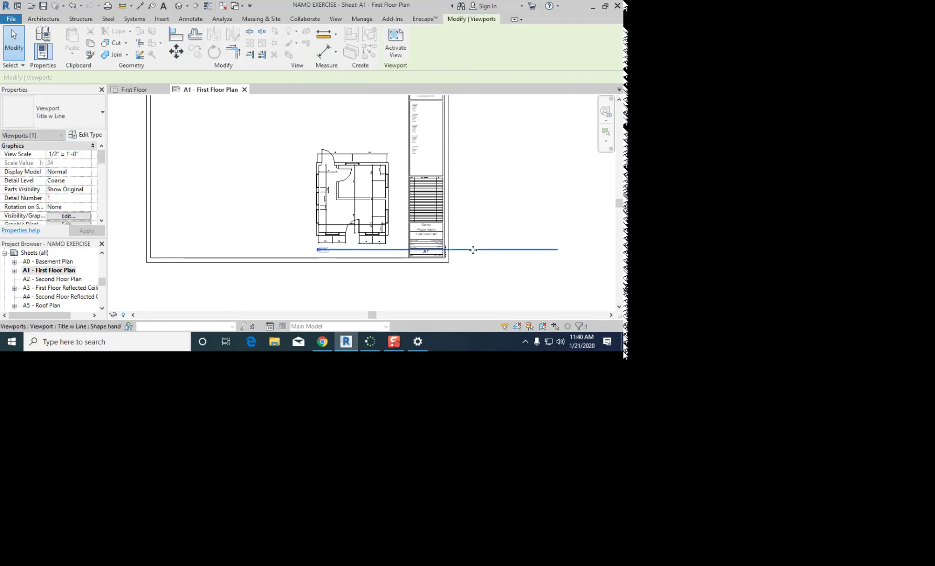
left_click(476, 279)
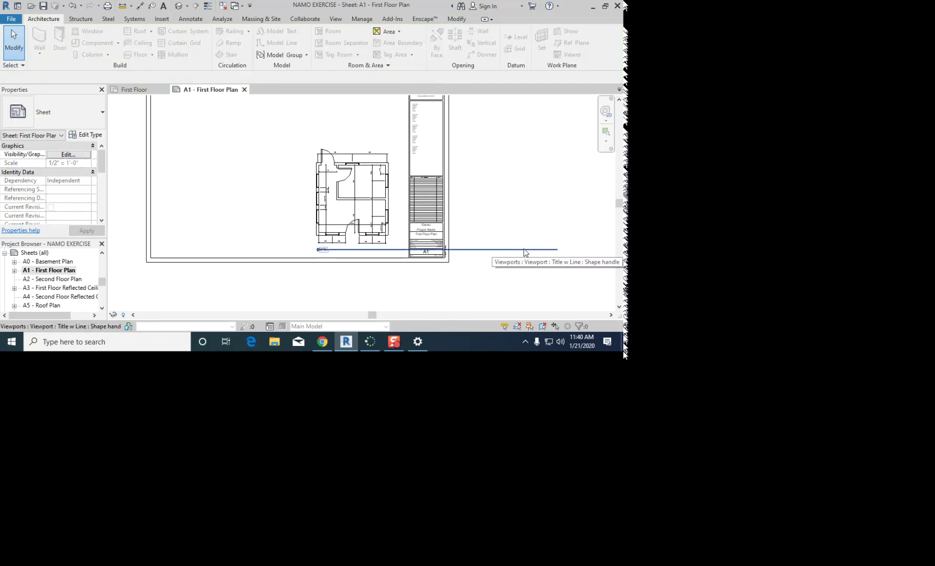
Step: Shorten the view title line so it ends just past the plan's right side, clear of the title block
scroll(478, 269, "up", 2)
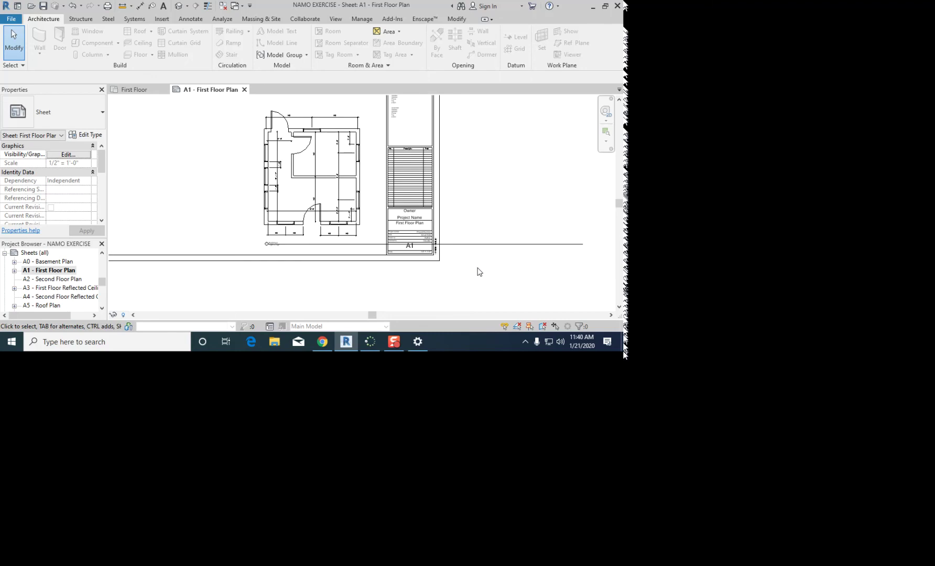
left_click(358, 182)
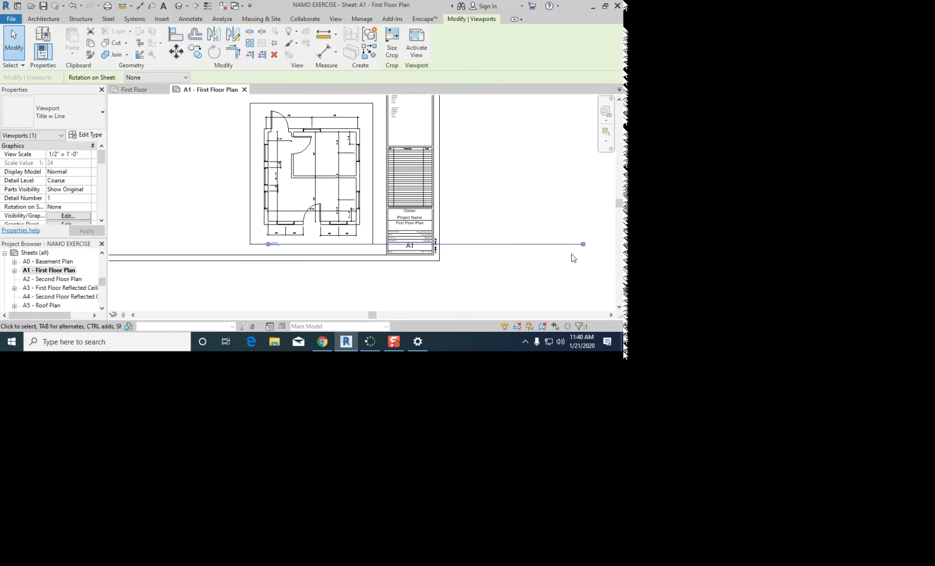
left_click_drag(584, 244, 371, 244)
left_click(375, 292)
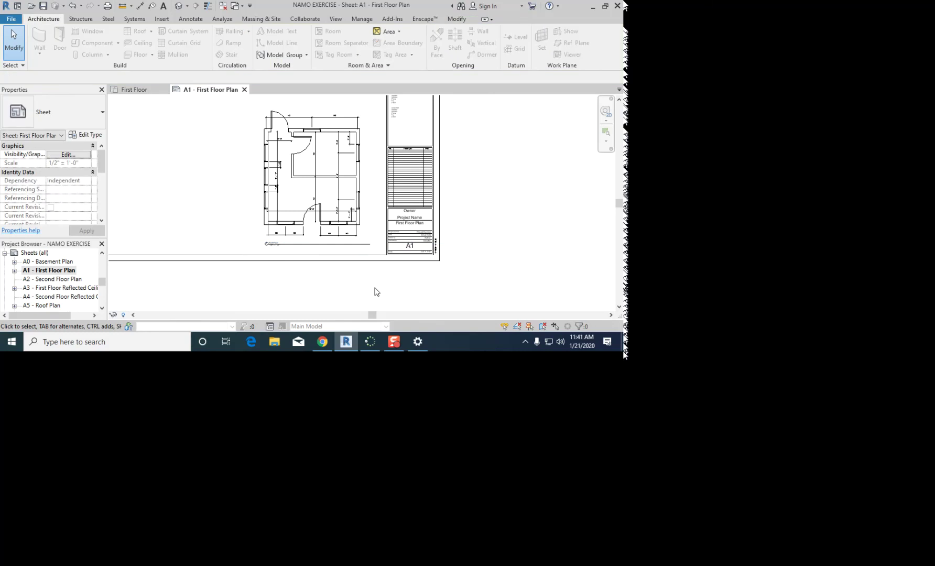
Step: Examine the floor plan's view title text and line up close, along with the viewport boundary
left_click(358, 231)
left_click(175, 231)
left_click(282, 248)
mouse_move(282, 249)
left_mouse_down()
mouse_move(290, 294)
mouse_move(291, 245)
left_mouse_up()
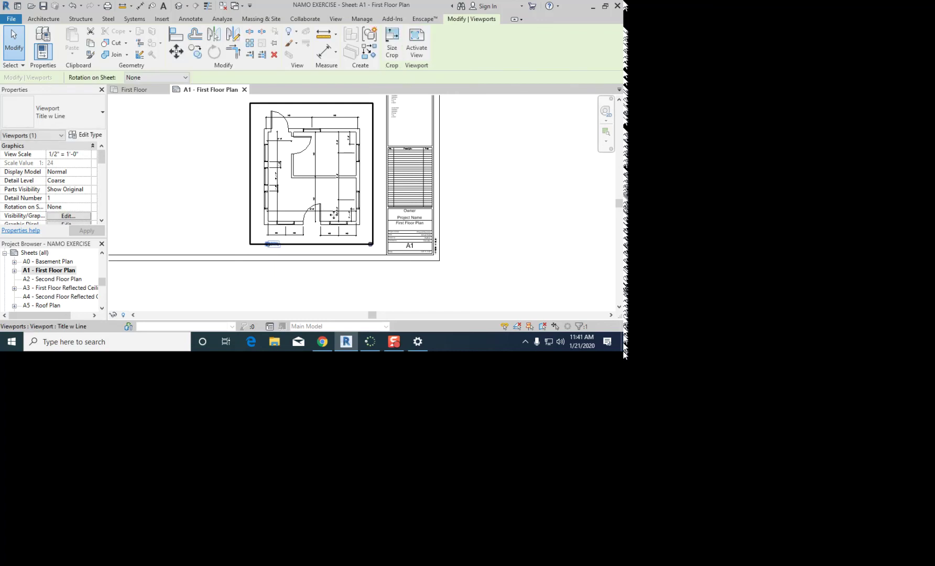
left_click_drag(370, 243, 370, 244)
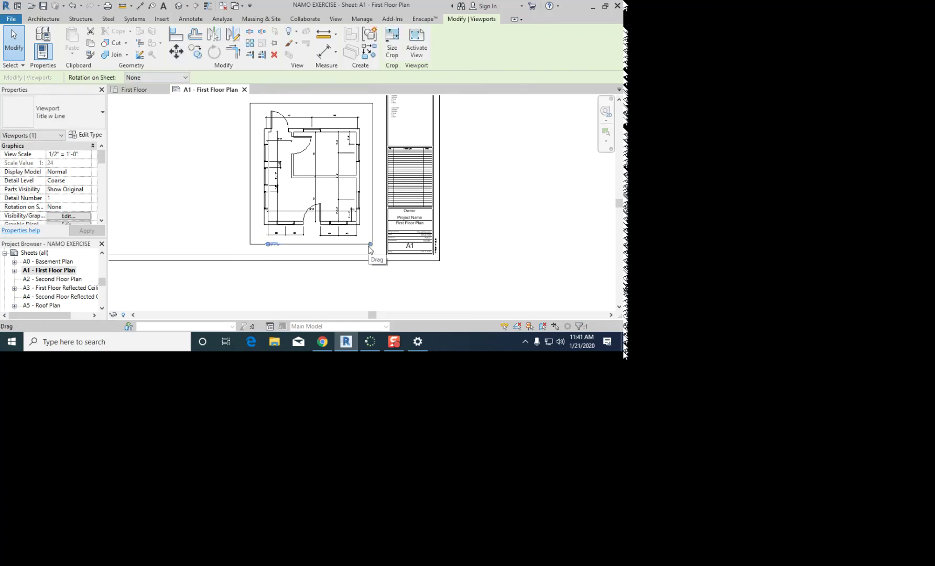
left_click(248, 241)
scroll(255, 238, "up", 4)
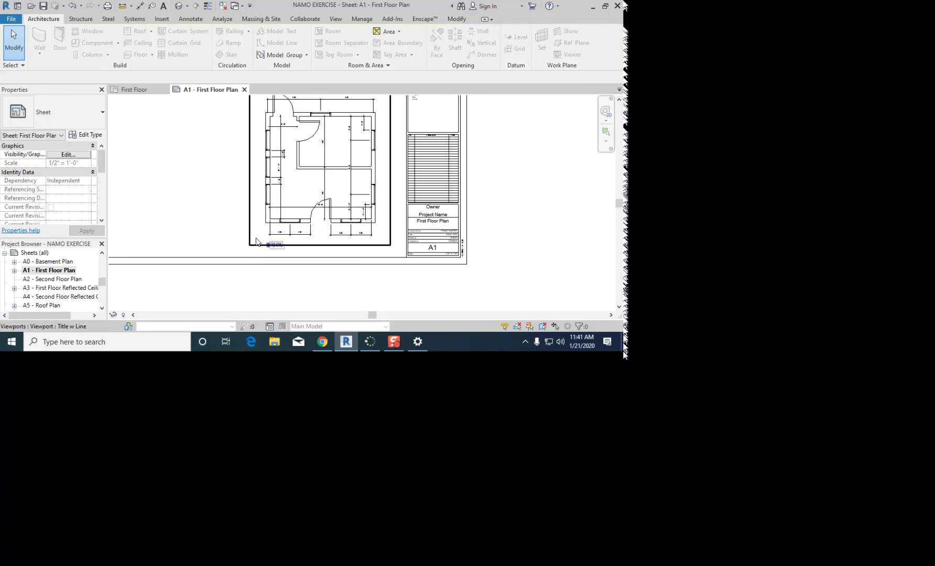
left_click(284, 248)
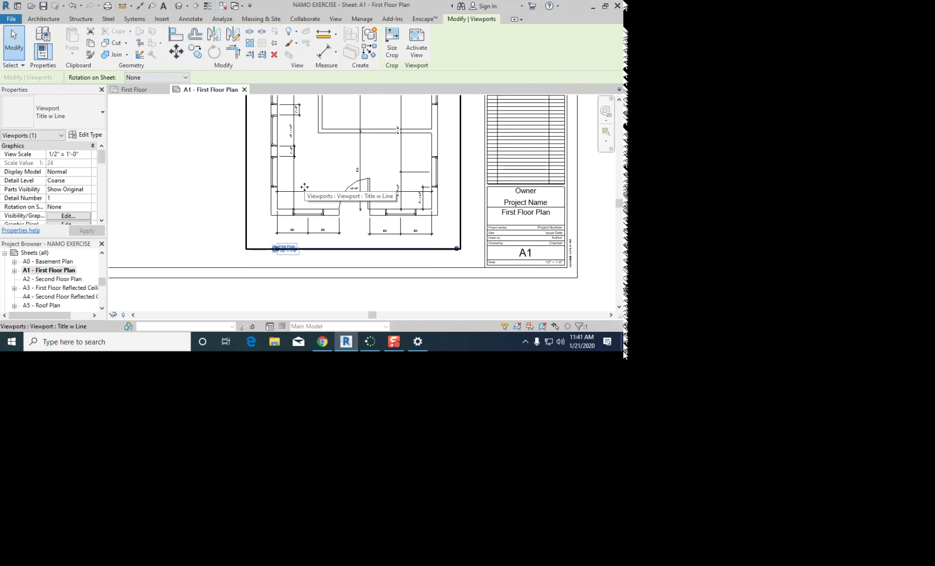
left_click(211, 184)
scroll(331, 293, "down", 2)
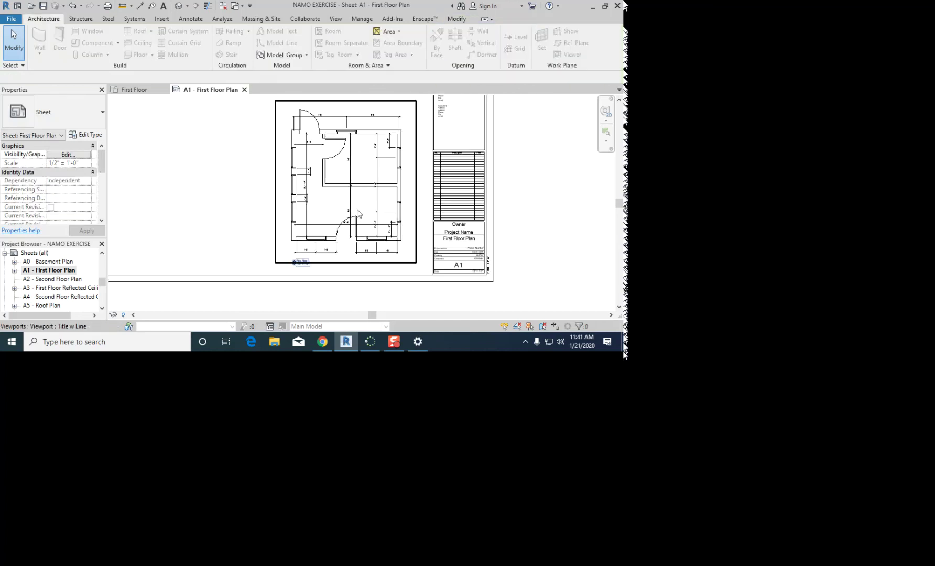
scroll(356, 207, "down", 2)
left_click(356, 164)
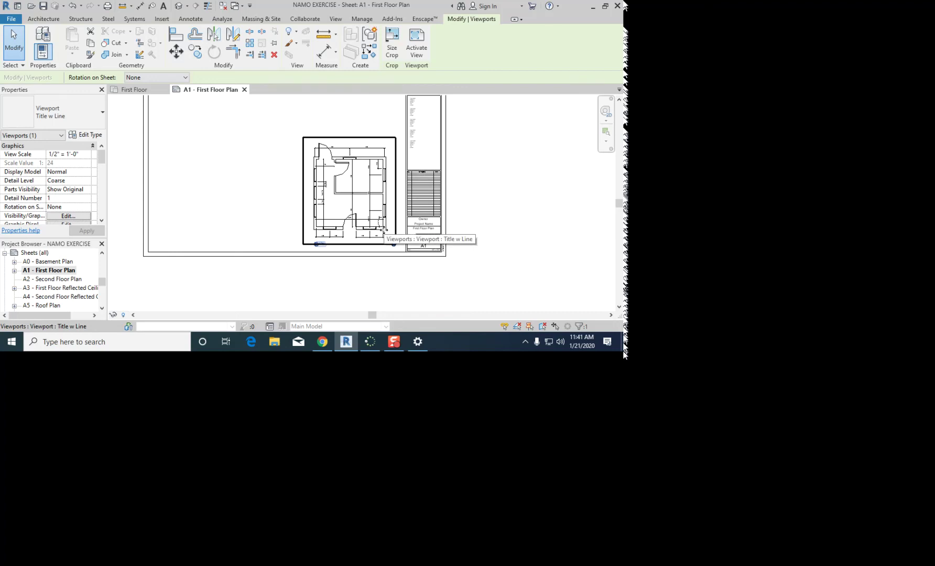
left_click(263, 232)
Step: Shorten the view title line slightly more at its right end
scroll(338, 268, "up", 2)
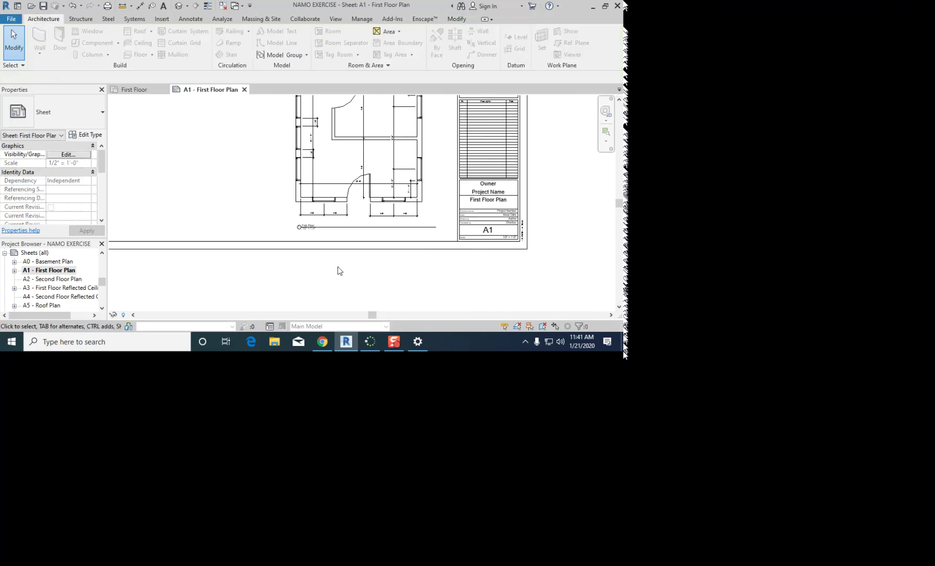
left_click(331, 229)
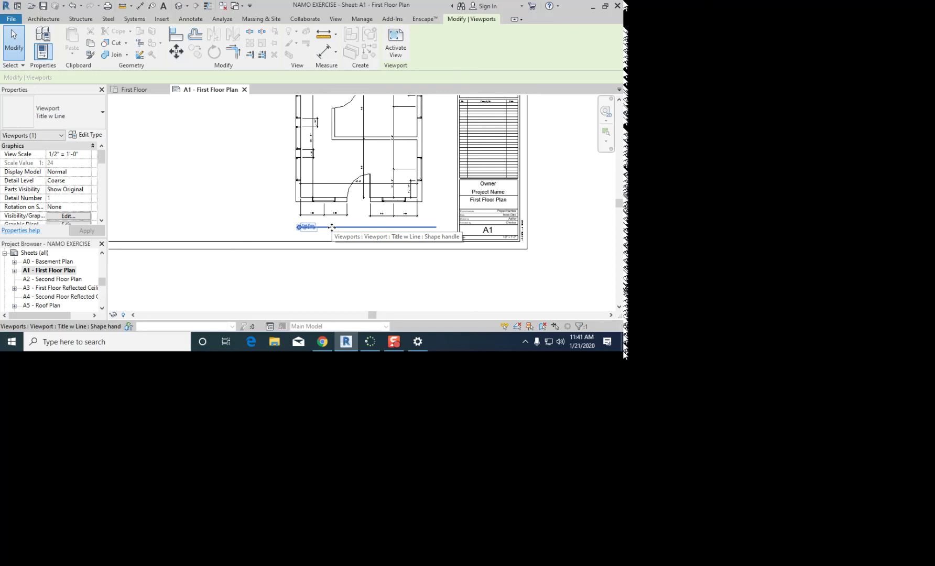
left_click_drag(331, 227, 434, 227)
left_click(443, 267)
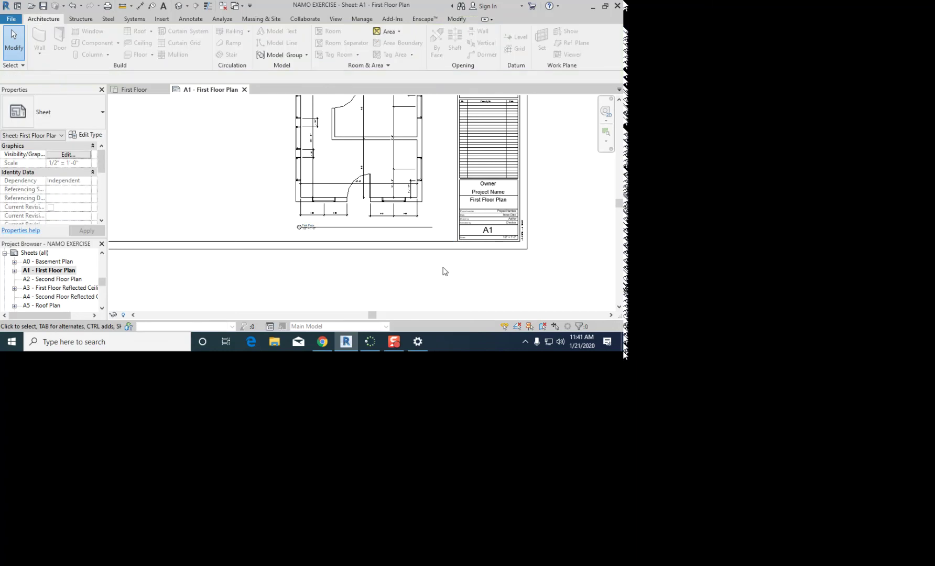
scroll(445, 271, "down", 2)
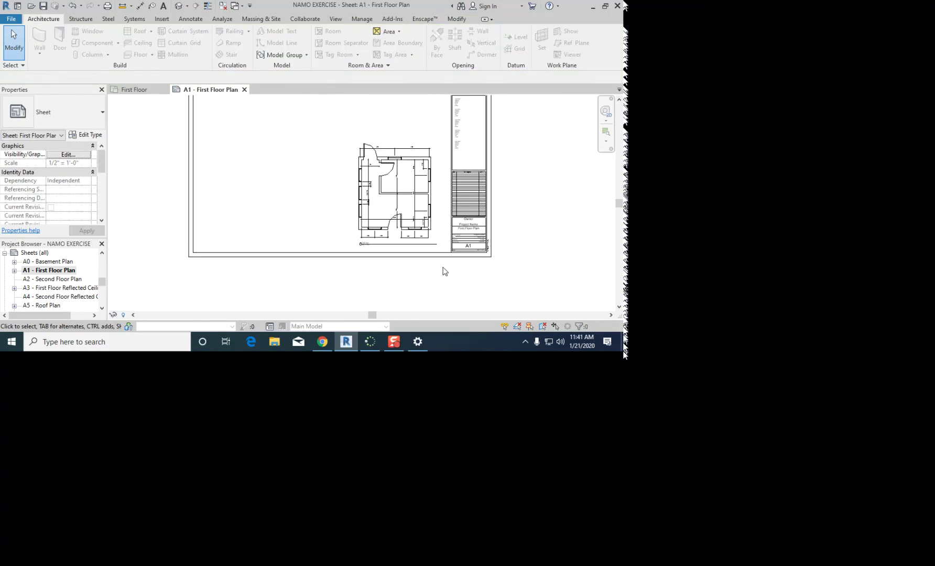
middle_click_drag(442, 267, 440, 292)
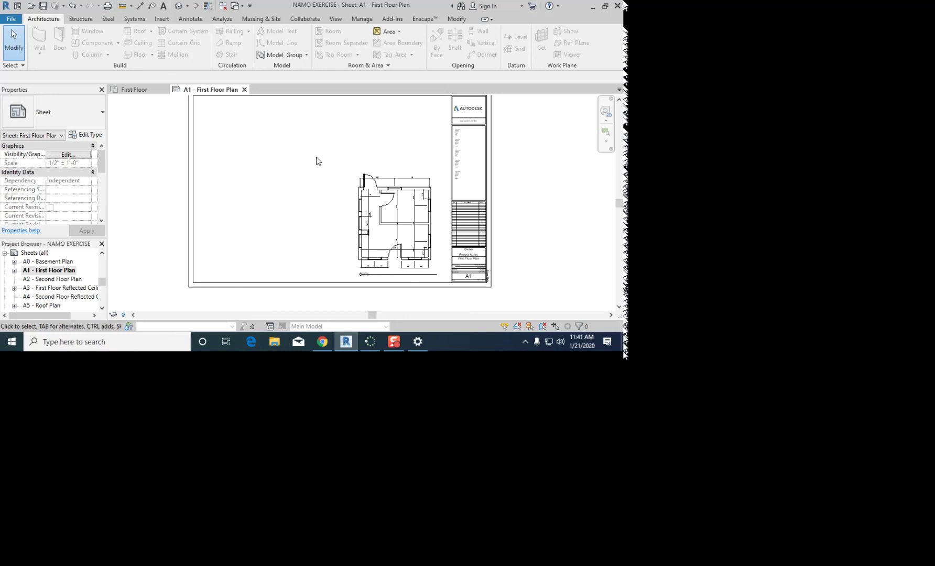
left_click(386, 276)
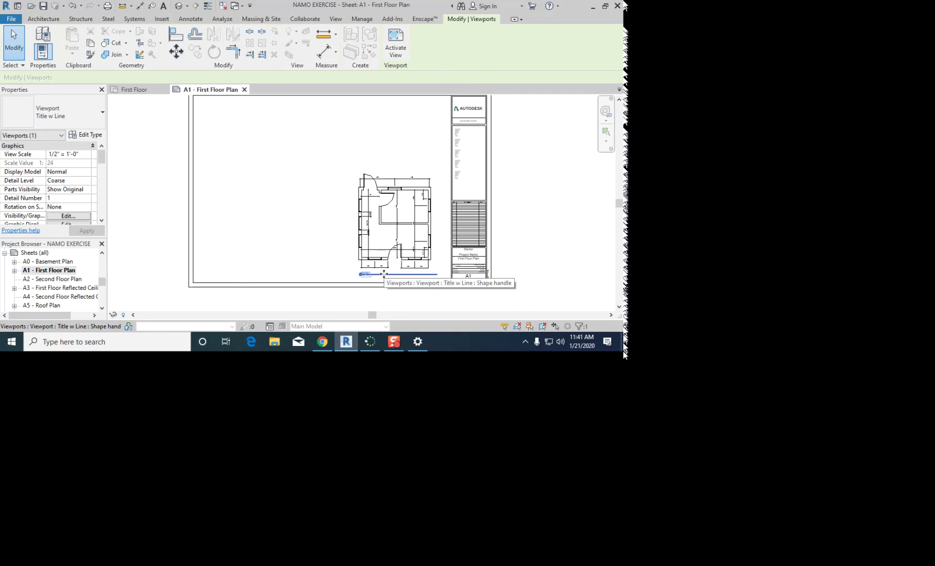
left_click(314, 242)
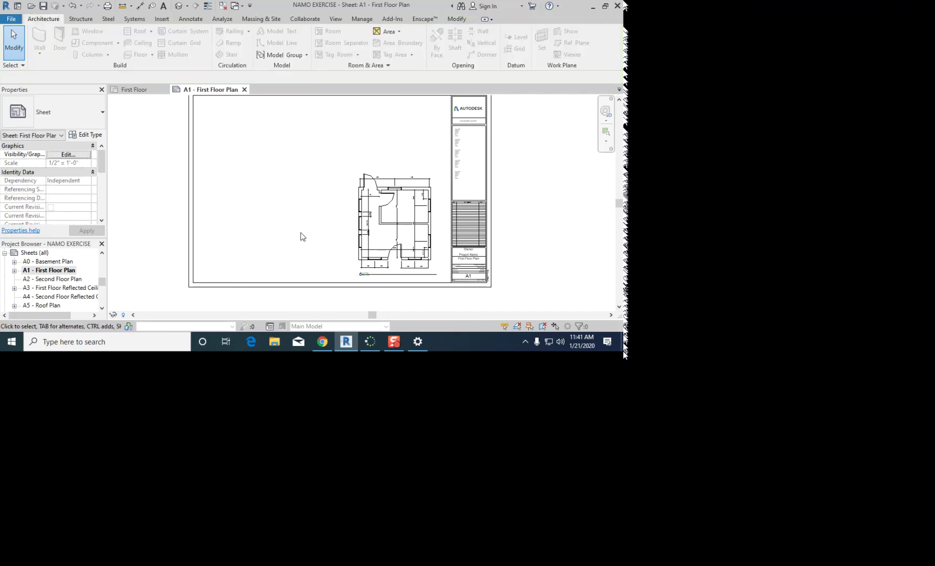